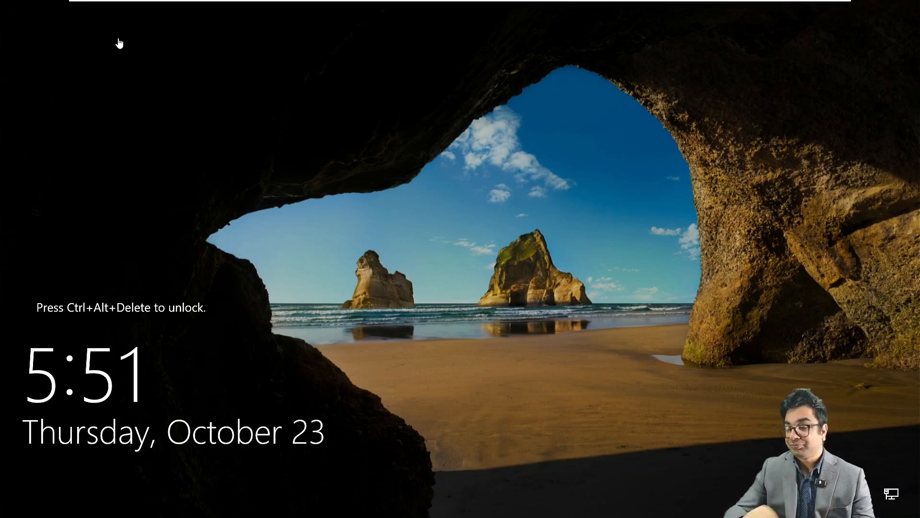
Unlock the Windows Server 2022 VM with Ctrl+Alt+Del and sign in as Administrator.
mouse_move(264, 2)
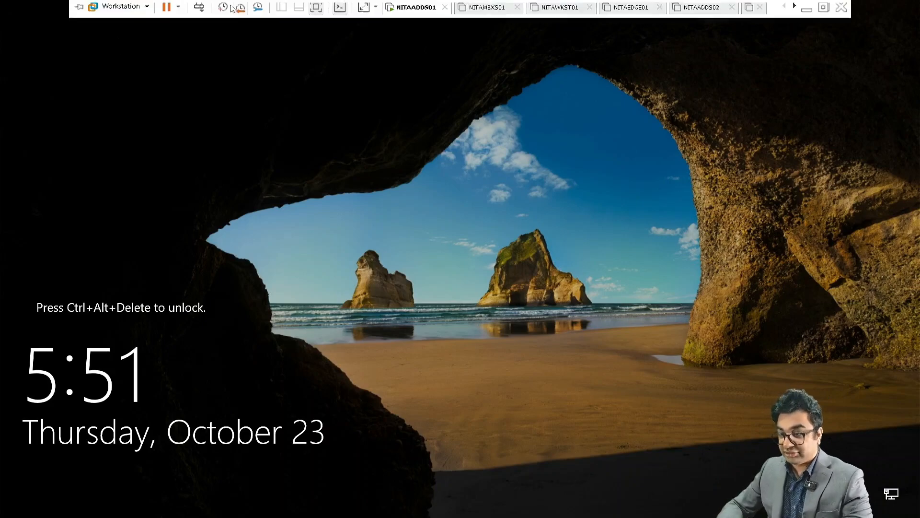
click(199, 8)
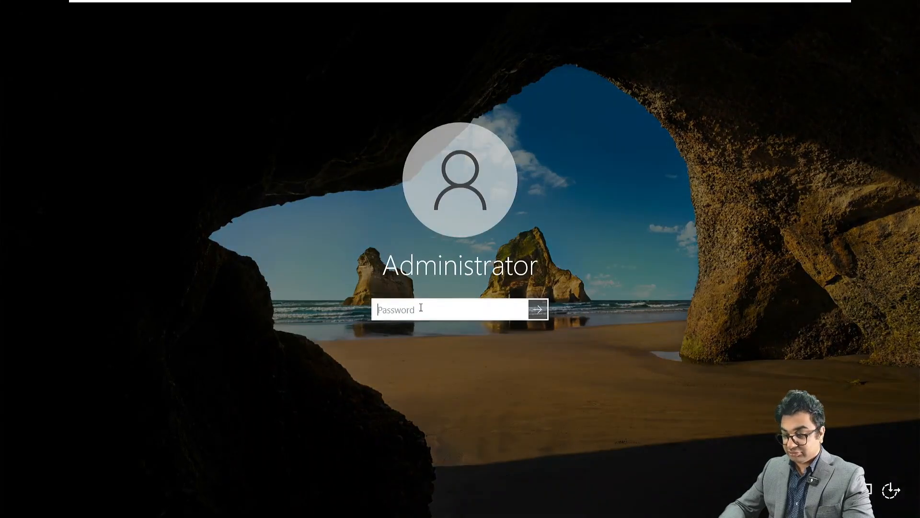
text(P••••••)
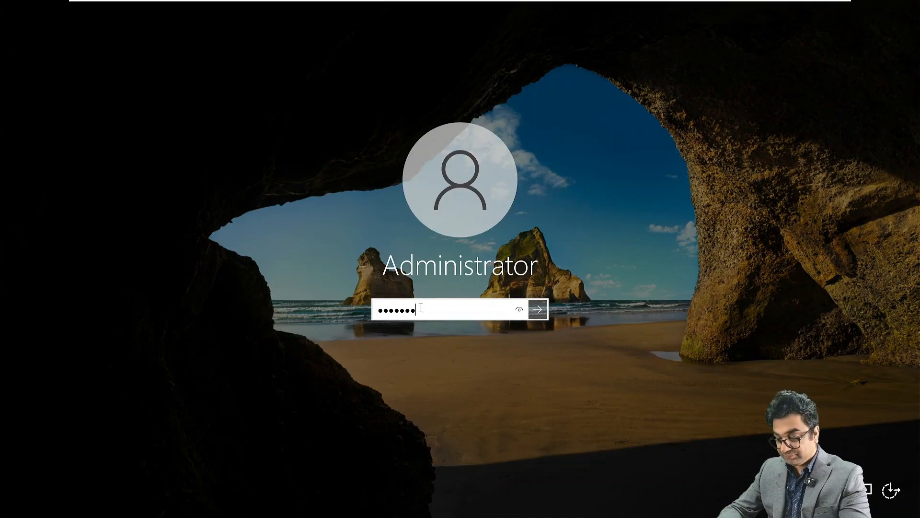
text(•••)
key(Return)
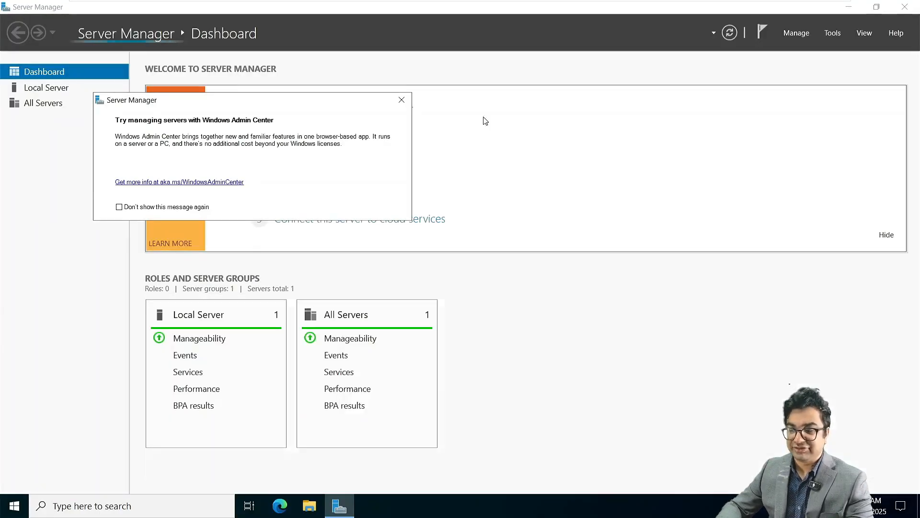
Dismiss the Windows Admin Center prompt and show the Local Server properties page.
click(401, 100)
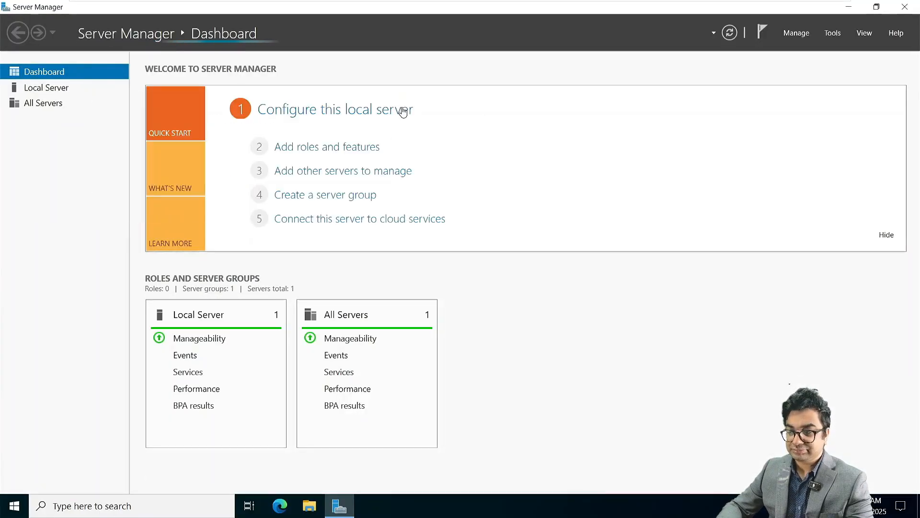
click(63, 89)
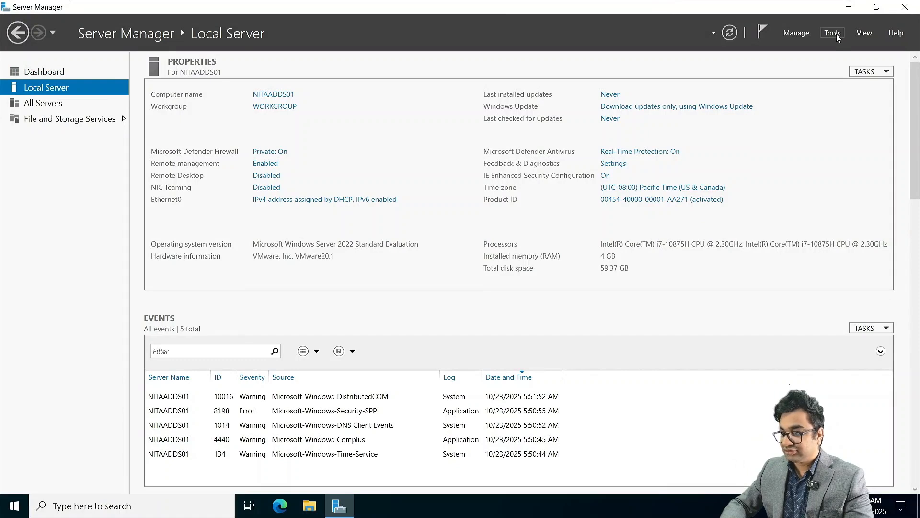
Open the IPv4 properties of the Ethernet0 adapter from Network Connections.
click(366, 200)
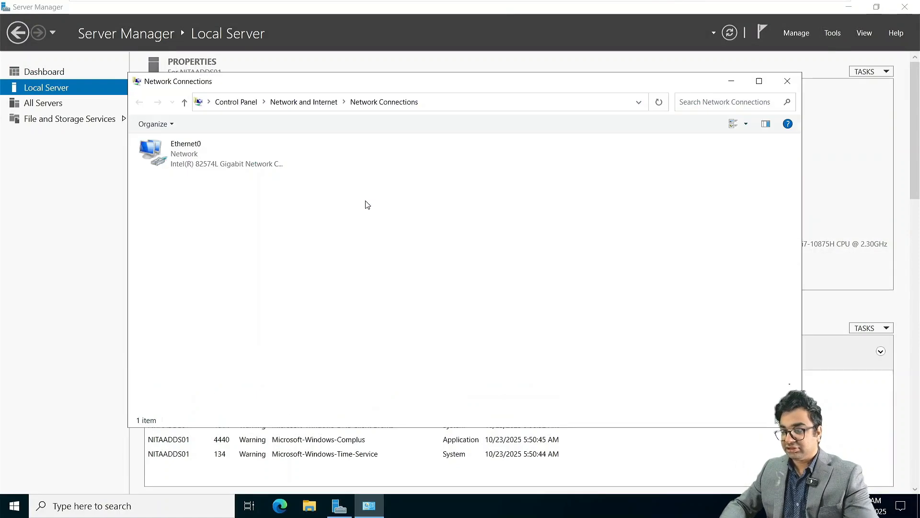
click(203, 153)
right_click(202, 153)
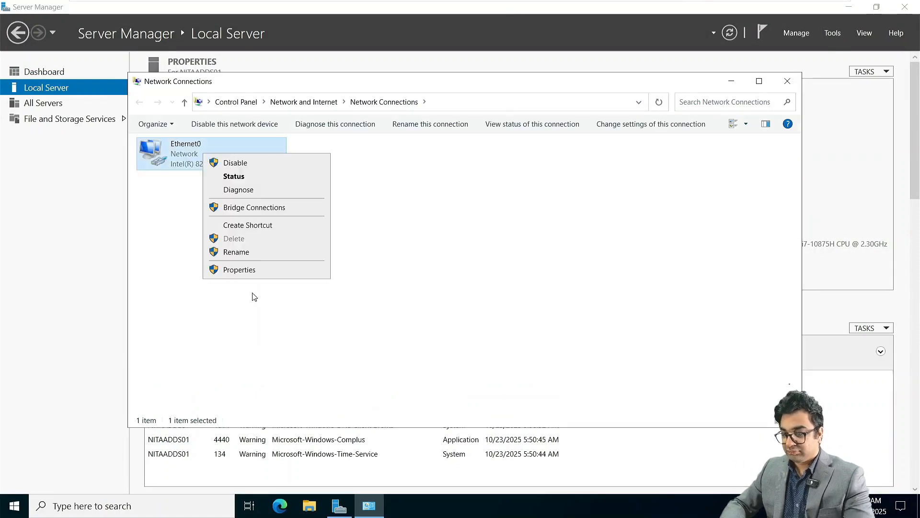
click(243, 268)
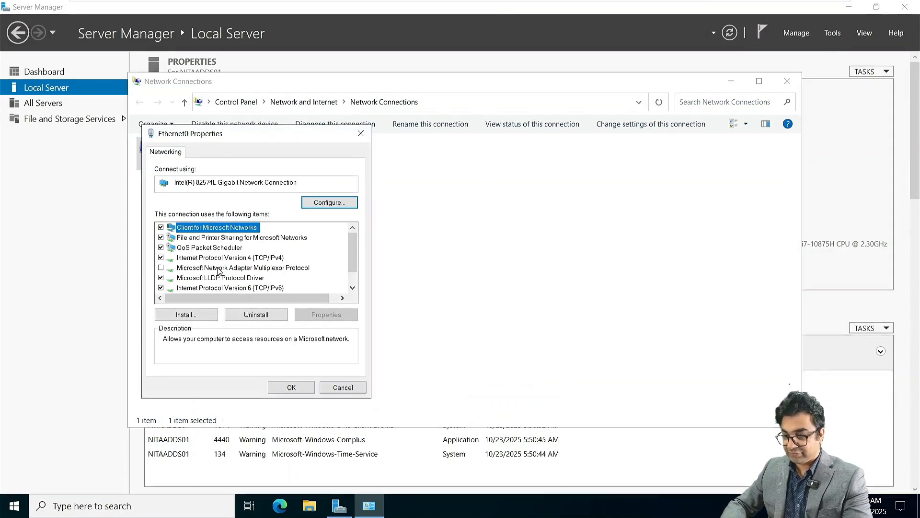
double_click(219, 258)
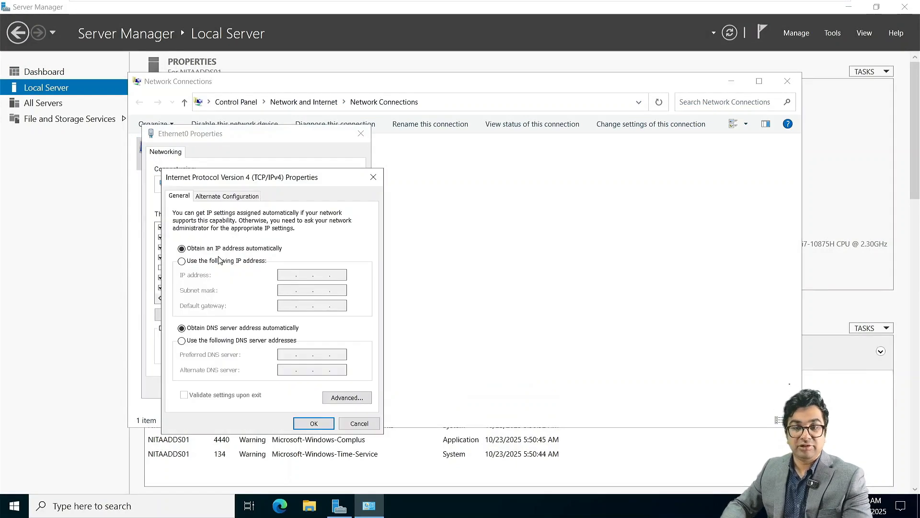
Assign static IP 172.16.10.10, mask 255.255.0.0, gateway 172.16.10.1, DNS 172.16.10.10, and apply.
click(182, 261)
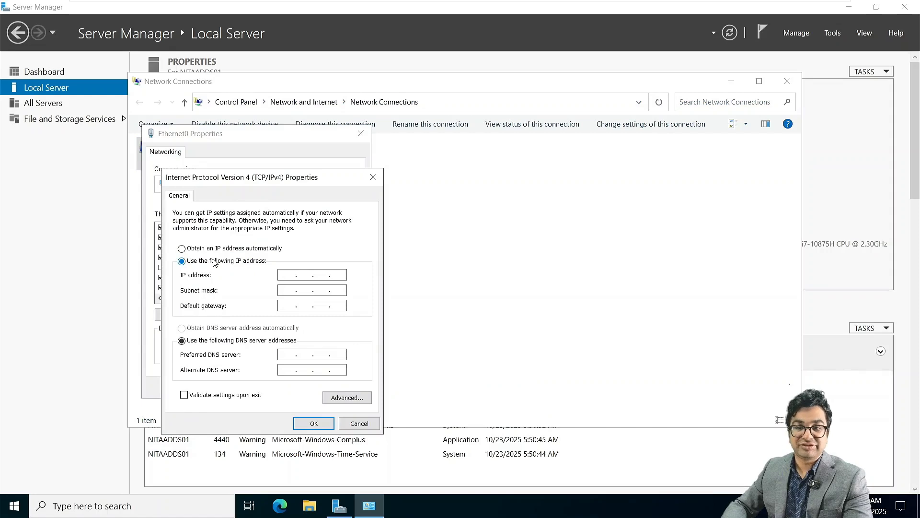
click(289, 275)
text(172.16.1)
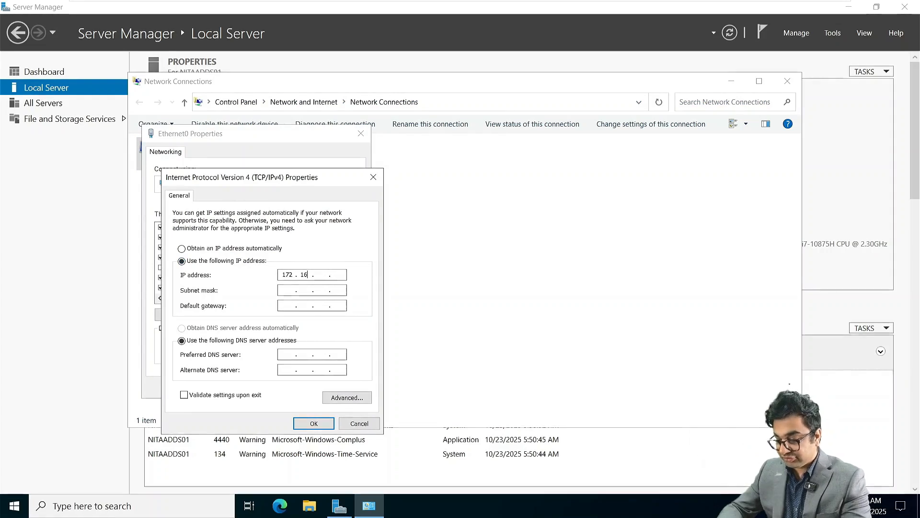
text(0.10)
key(Tab)
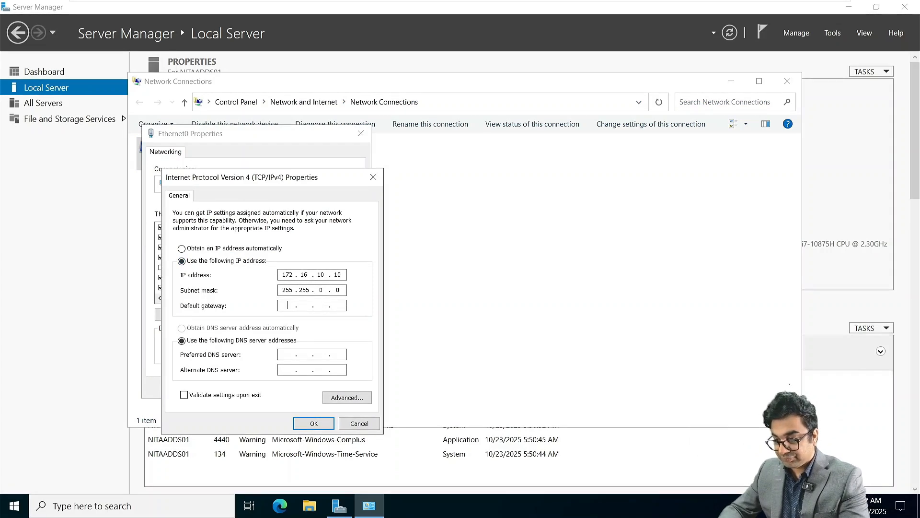
key(Tab)
text(172 . 16 . 10 . 1)
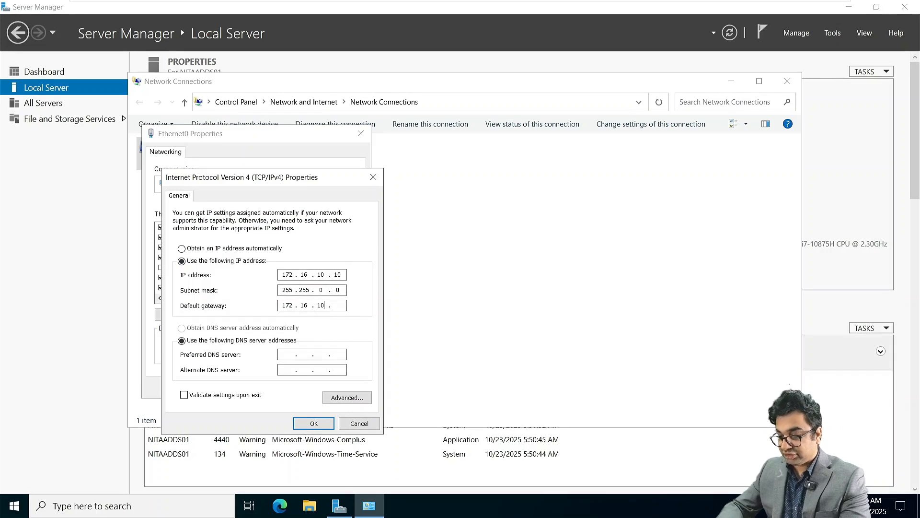
key(Tab)
key(Tab)
text(172)
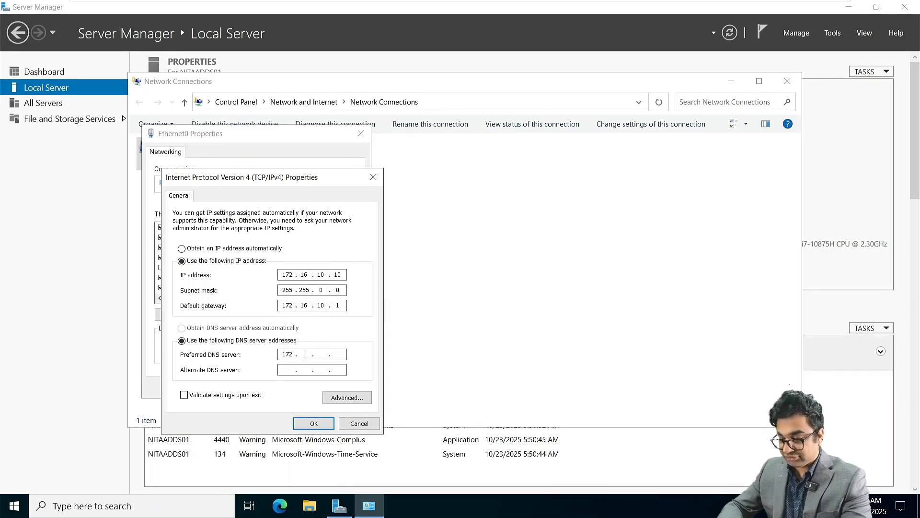
text(16.10.10)
key(Return)
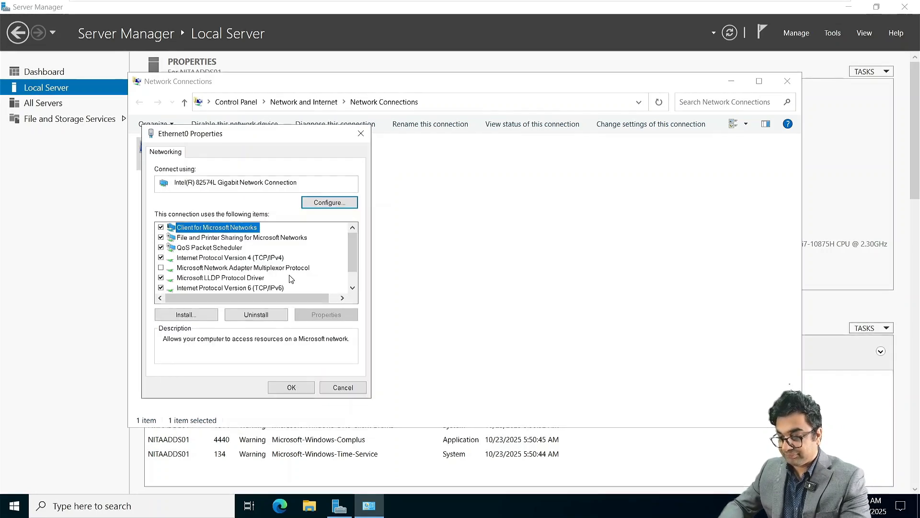
click(291, 388)
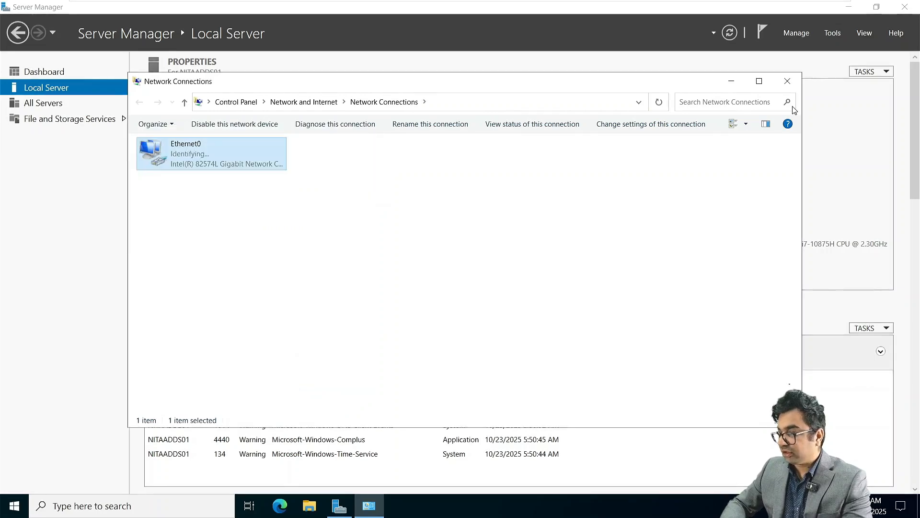
click(788, 81)
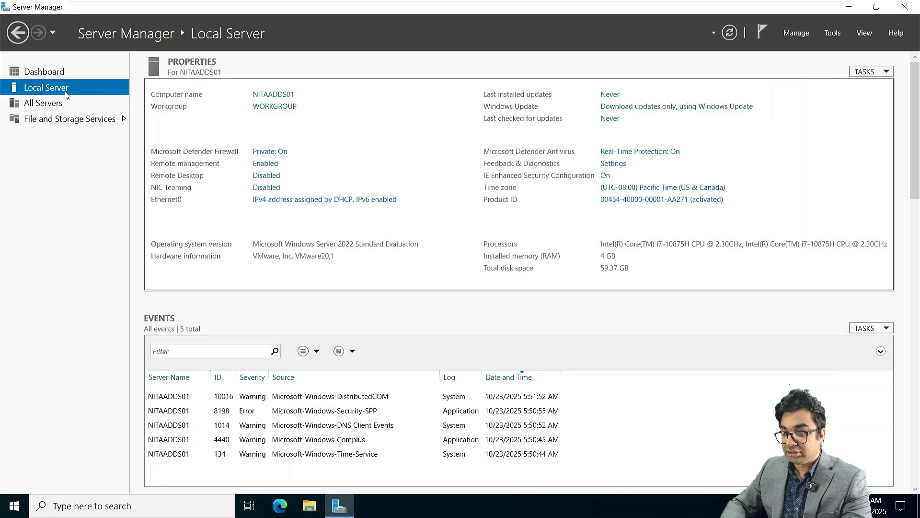
Install the Active Directory Domain Services role and its required features on NITAADDS01.
click(60, 73)
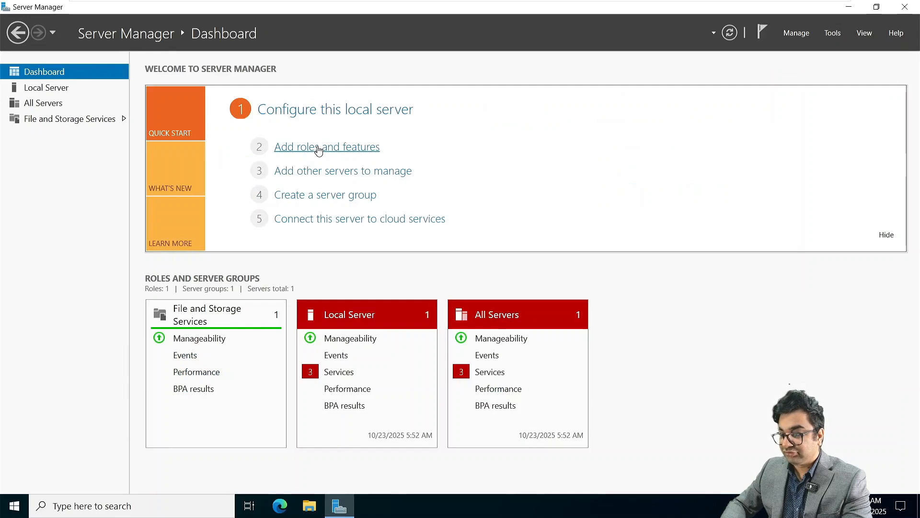
click(318, 150)
click(357, 354)
click(356, 354)
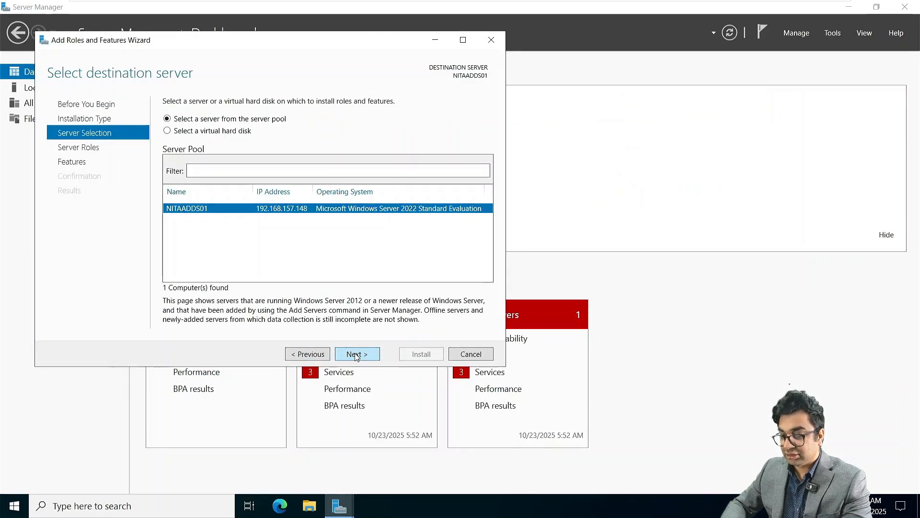
click(356, 354)
click(181, 148)
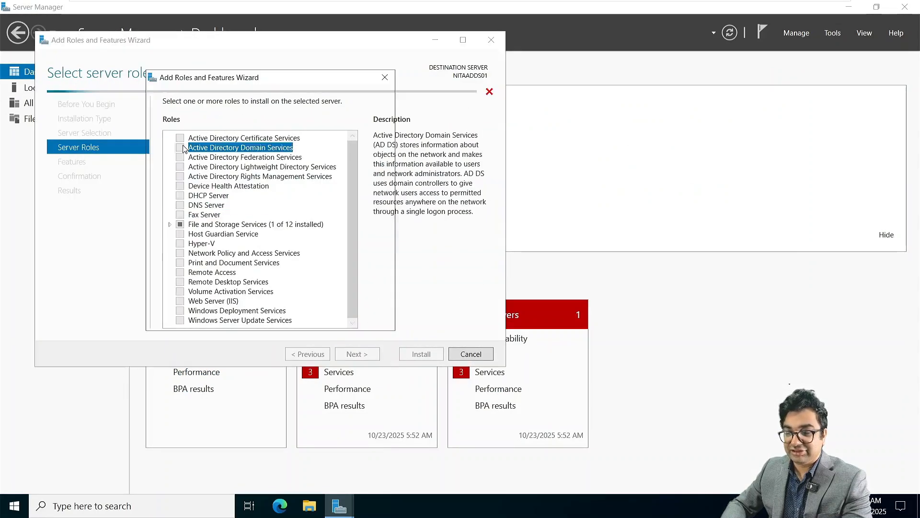
click(306, 303)
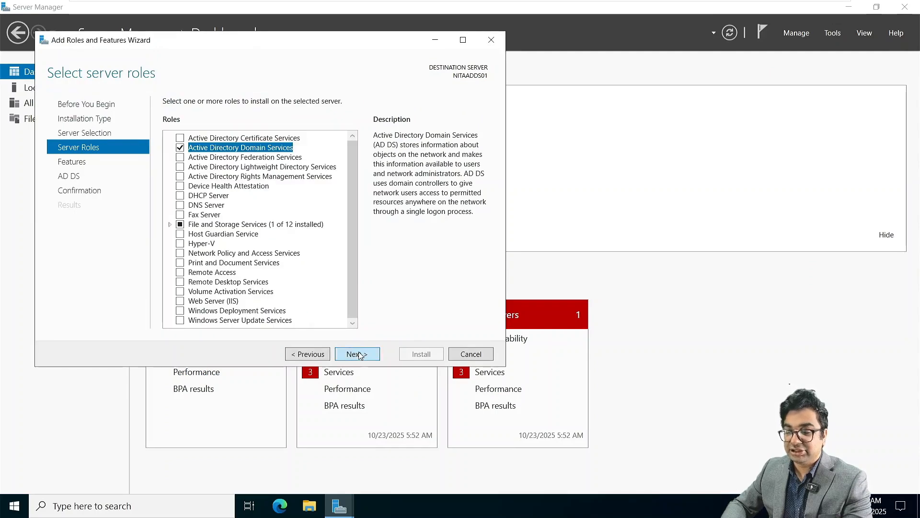
click(359, 354)
click(359, 354)
click(359, 354)
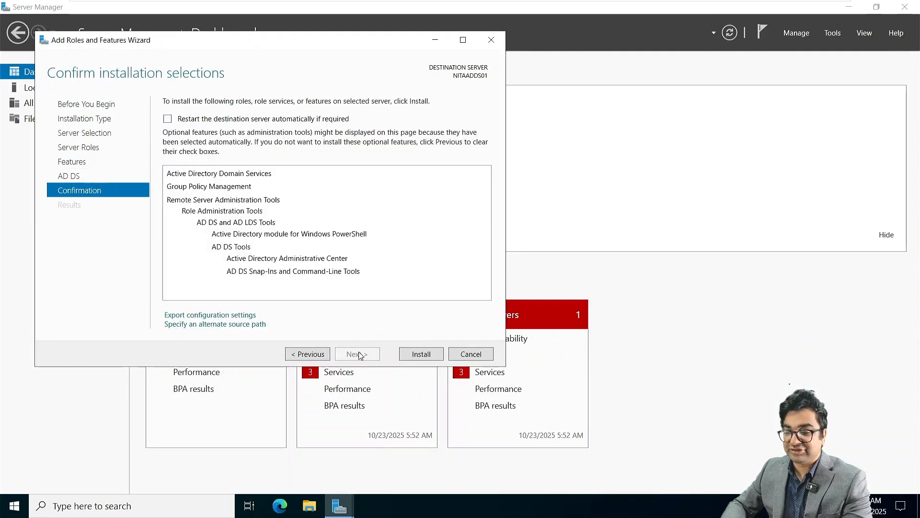
click(411, 354)
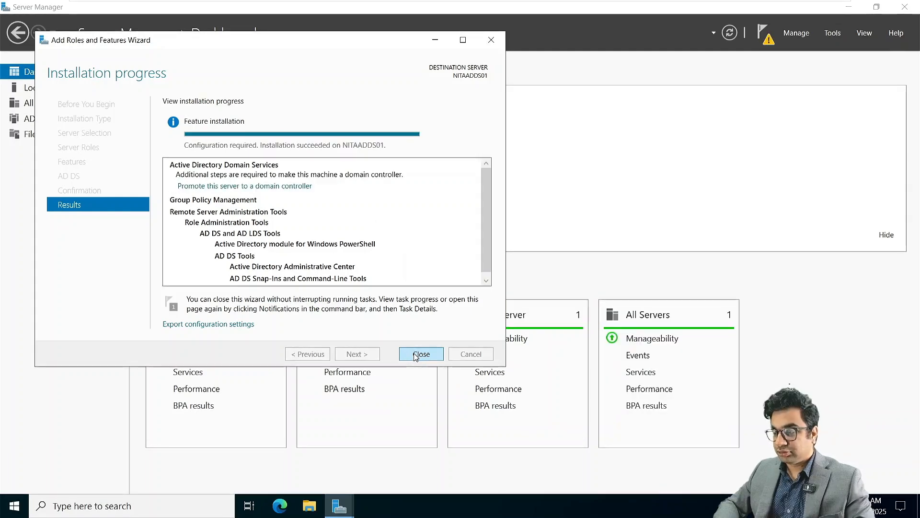
Start promoting the server to a domain controller in a new forest named NetSoftAcademy.com.
click(421, 353)
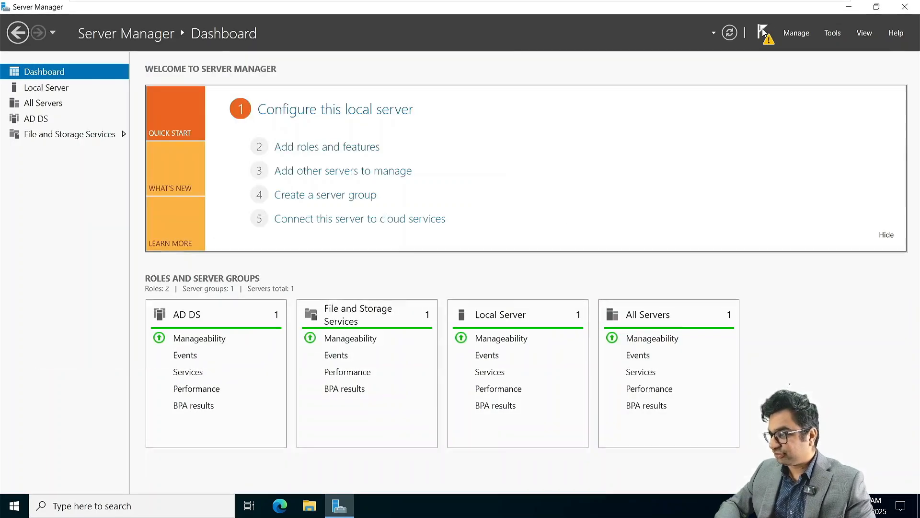
click(763, 33)
click(699, 107)
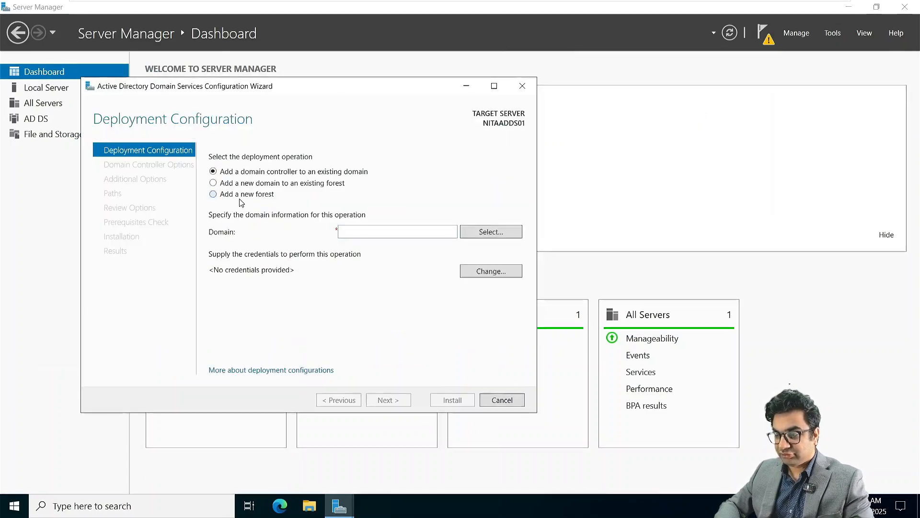
click(242, 194)
click(380, 230)
text(N)
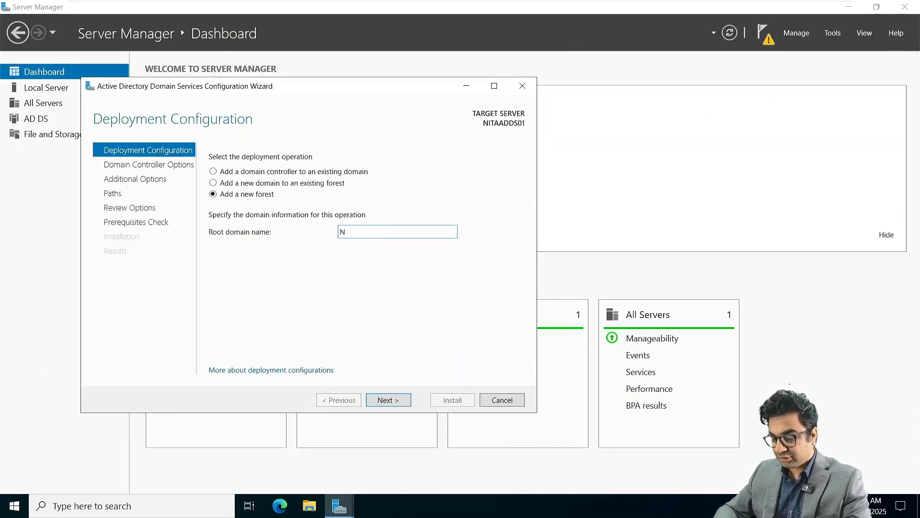
text(etSoftAca)
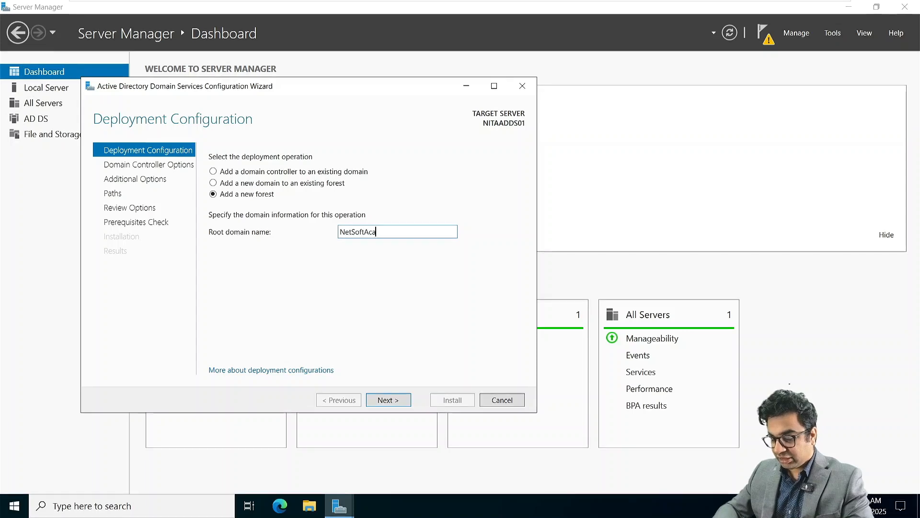
text(demy.com)
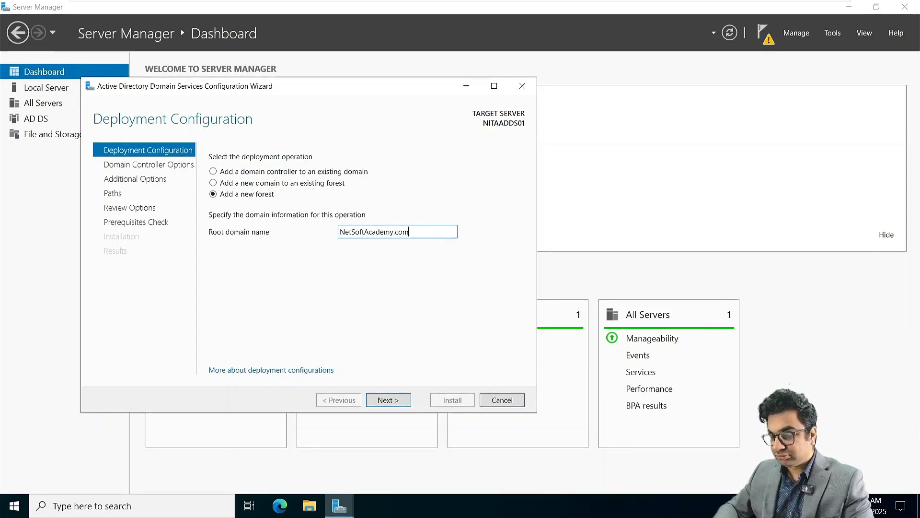
key(Return)
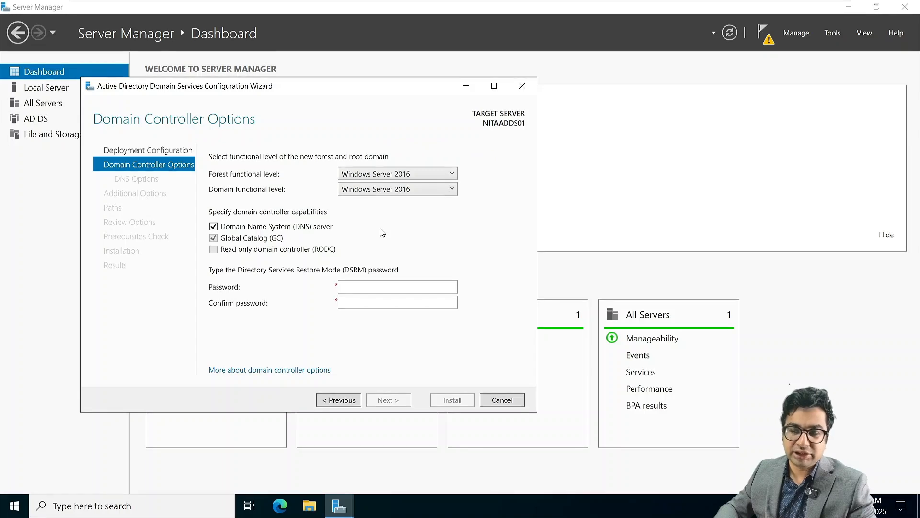
Enter and confirm the Directory Services Restore Mode password and continue.
click(365, 284)
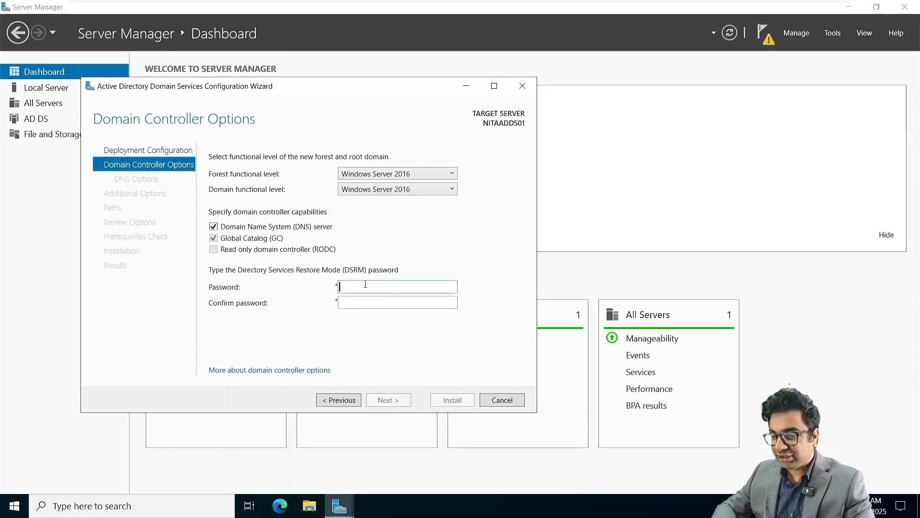
text(P••••)
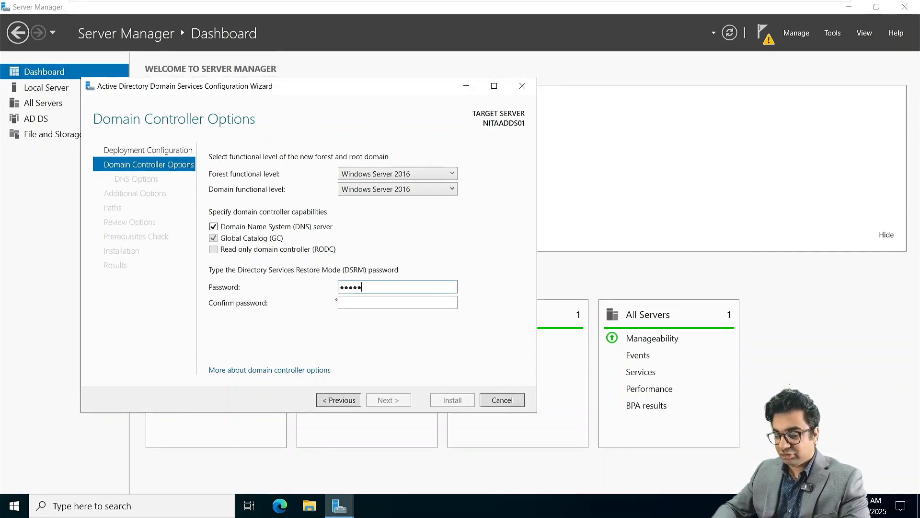
text(••••••)
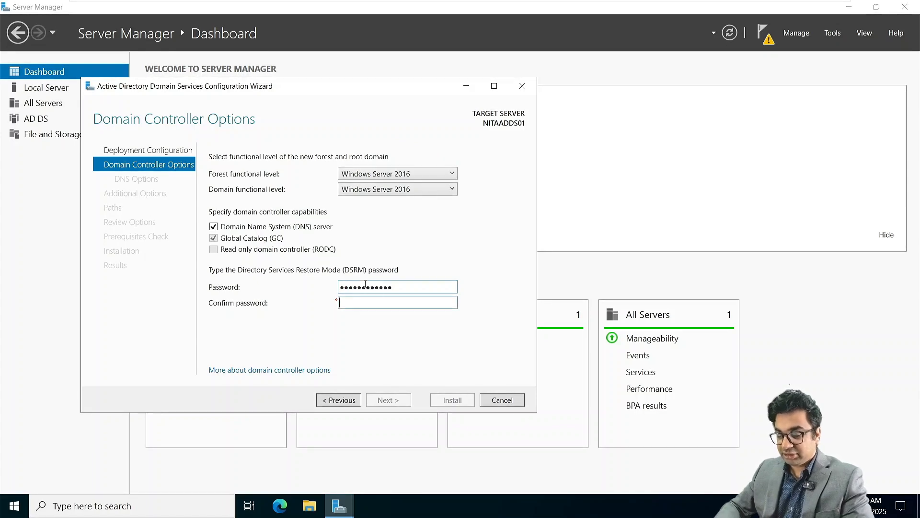
text(•••••)
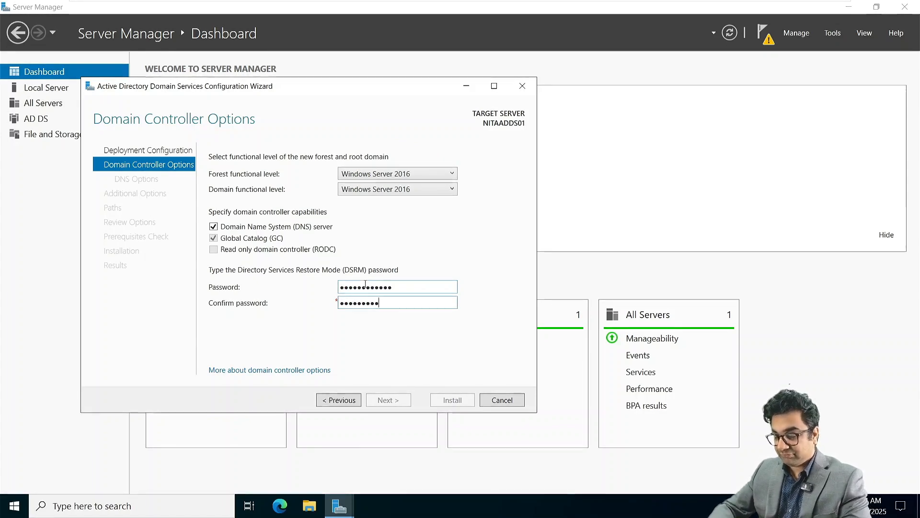
key(Return)
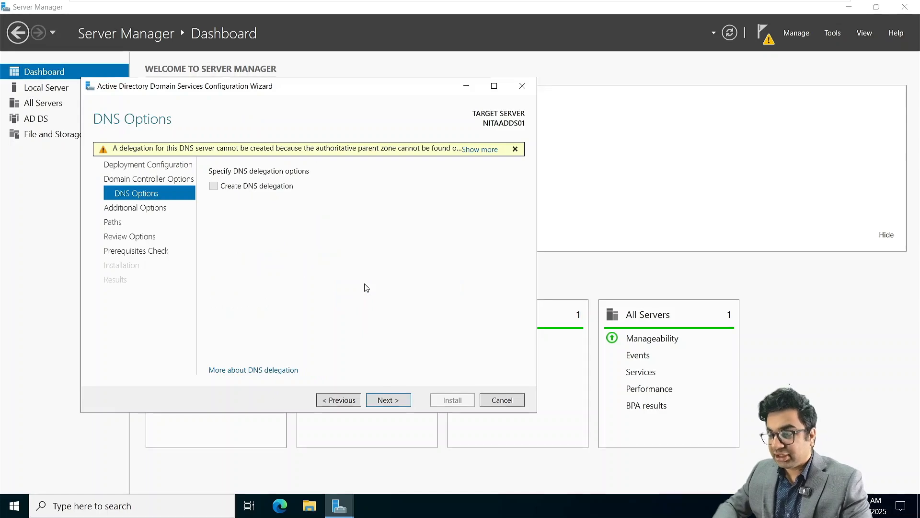
Accept default DNS options, NetBIOS name NETSOFTACADEMY and default NTDS/SYSVOL paths through to the prerequisites check.
click(385, 400)
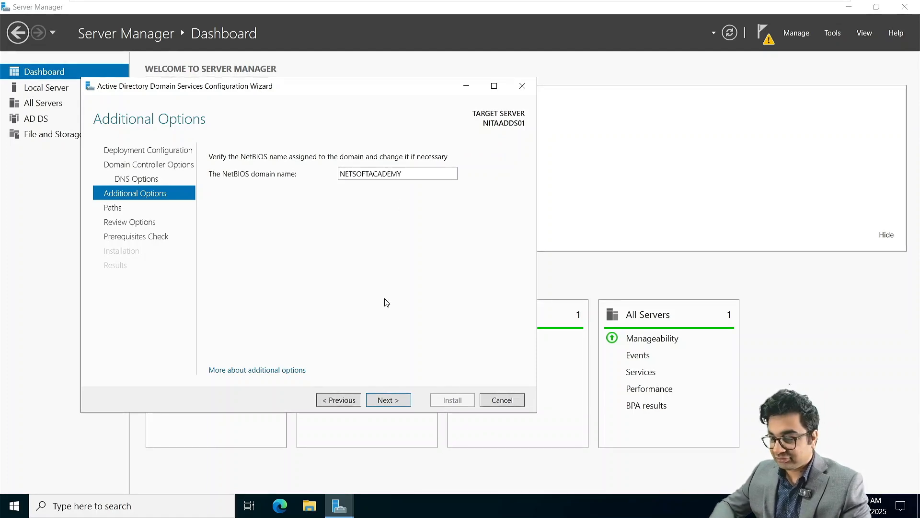
click(401, 401)
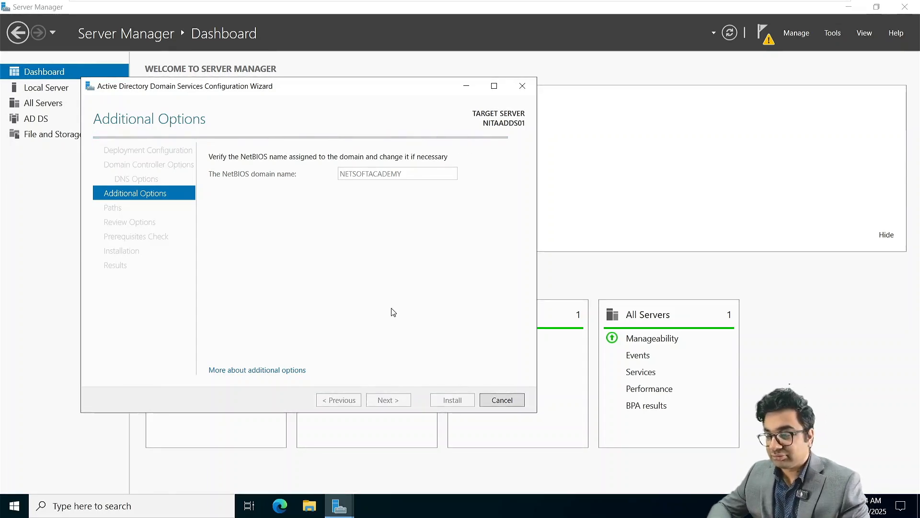
click(395, 395)
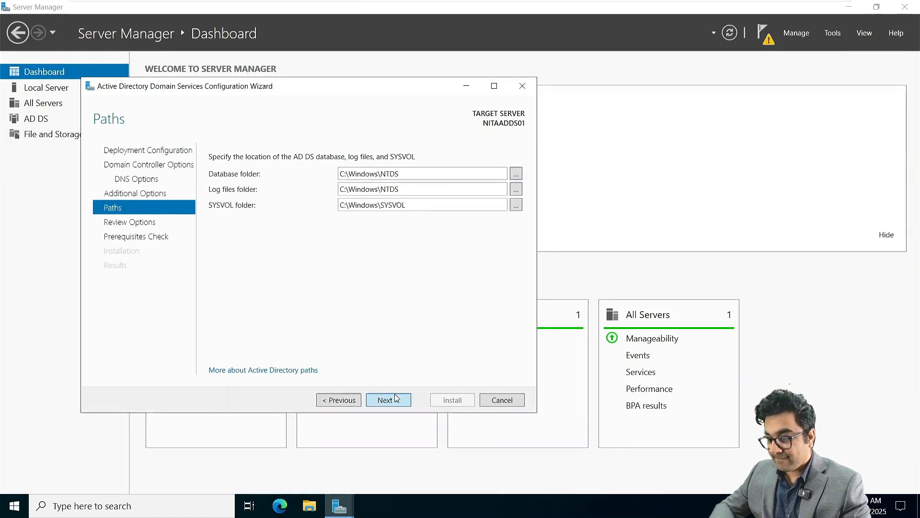
click(395, 399)
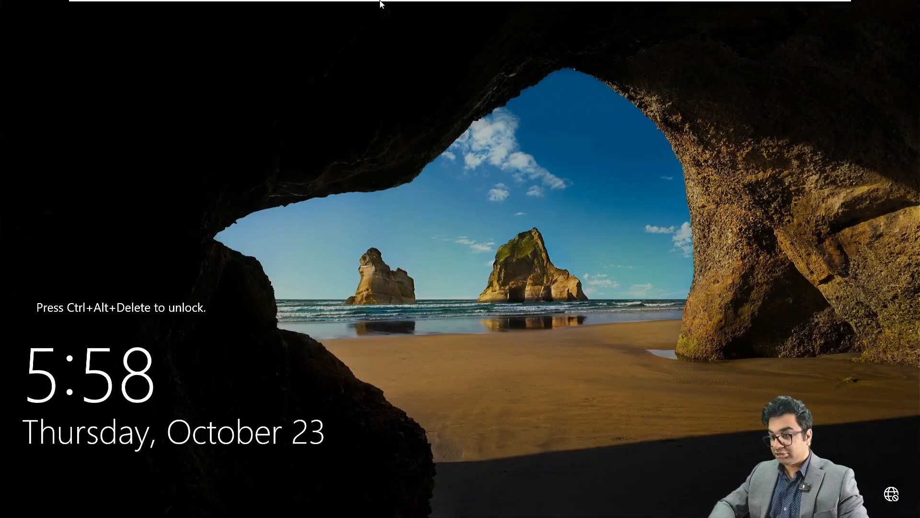
Sign in as NETSOFTACADEMY\Administrator and close the Windows Admin Center notice.
mouse_move(249, 3)
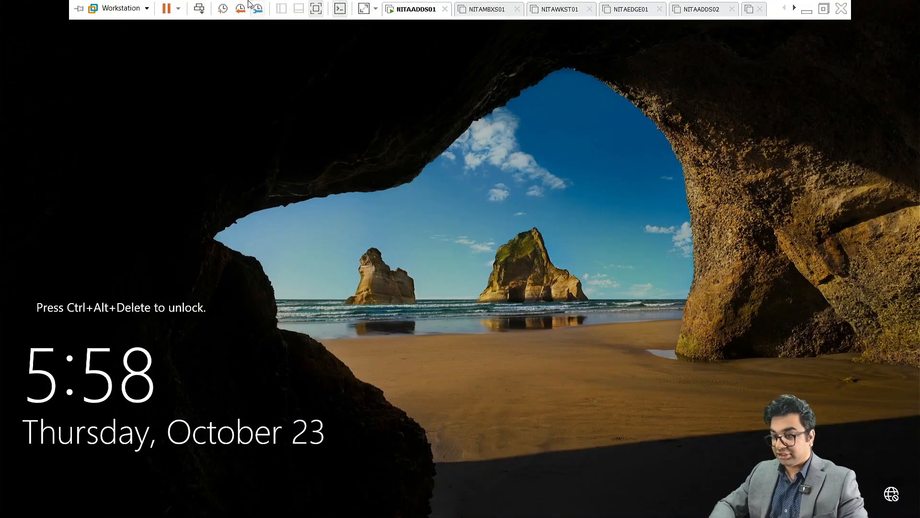
click(198, 8)
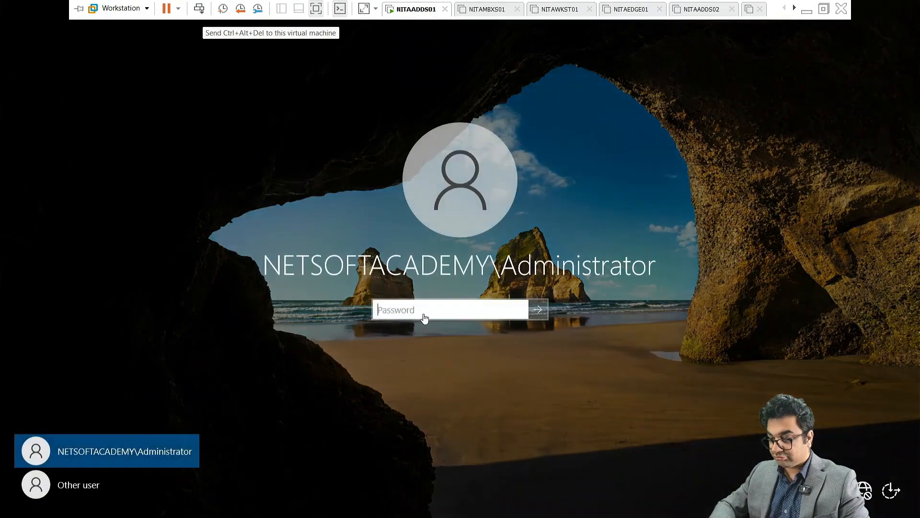
text(P•••)
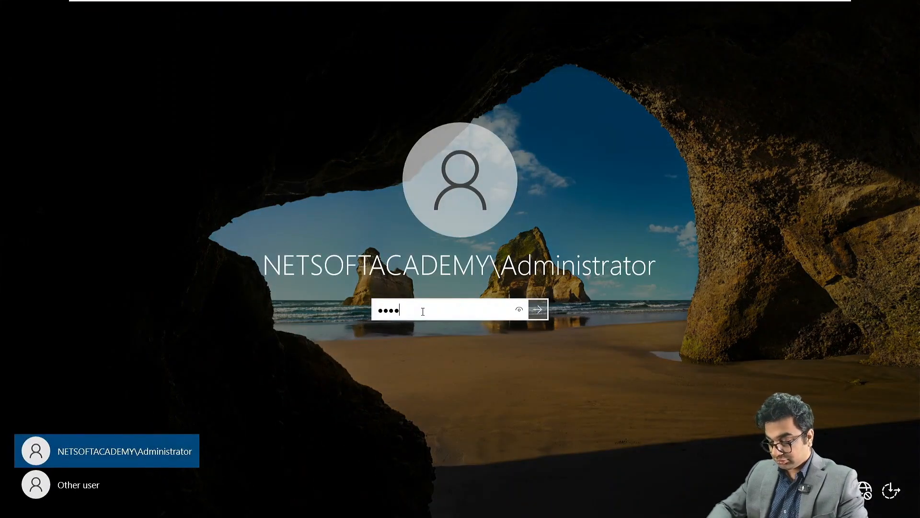
key(Return)
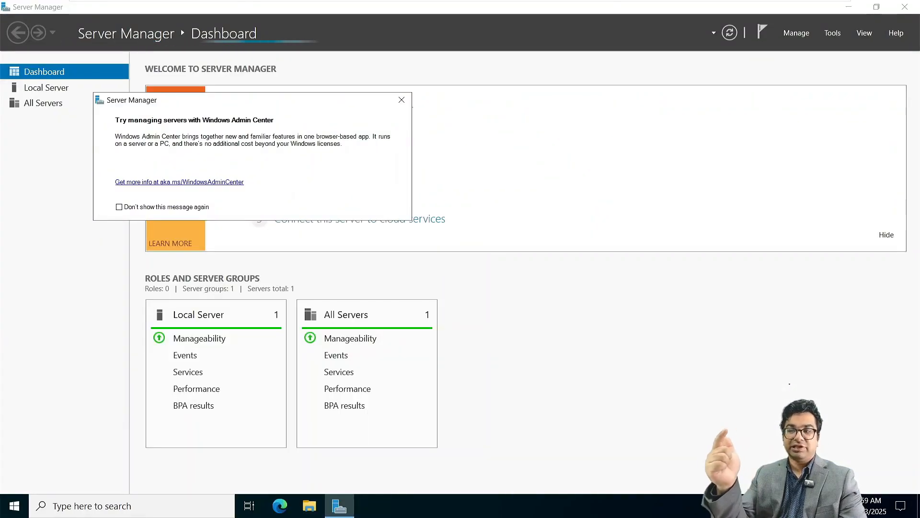
click(401, 99)
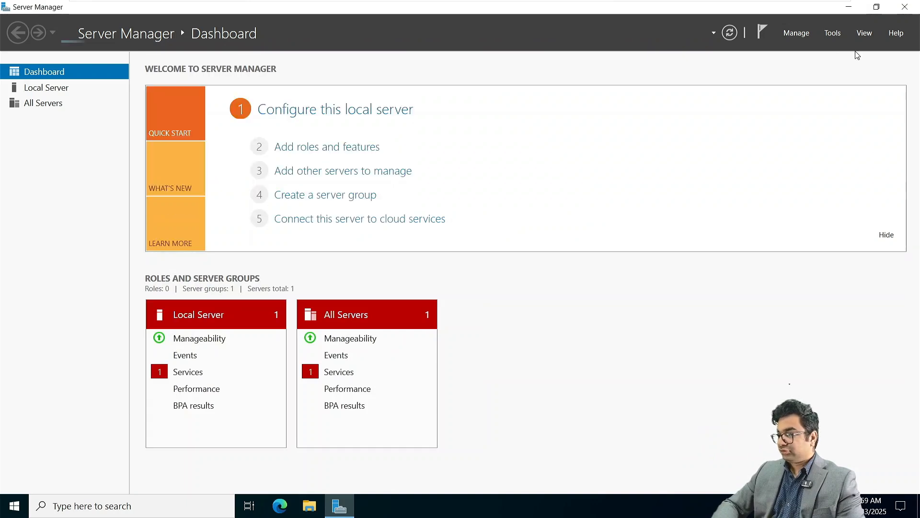
Set Ethernet0's preferred DNS server to 172.16.10.10 in its IPv4 properties.
click(833, 33)
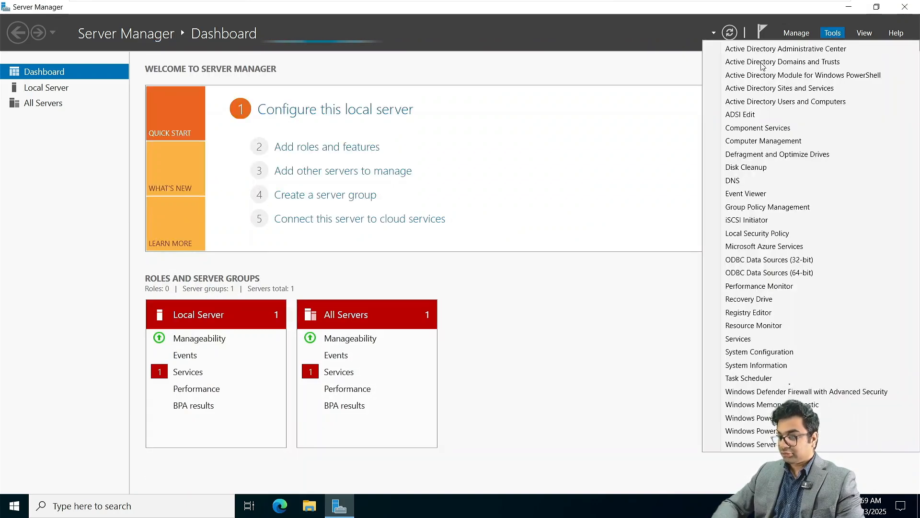
click(53, 86)
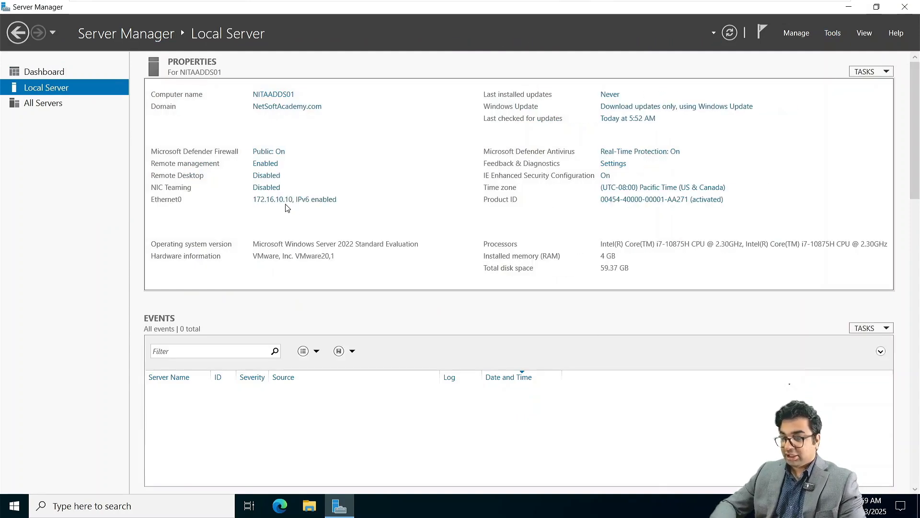
click(281, 201)
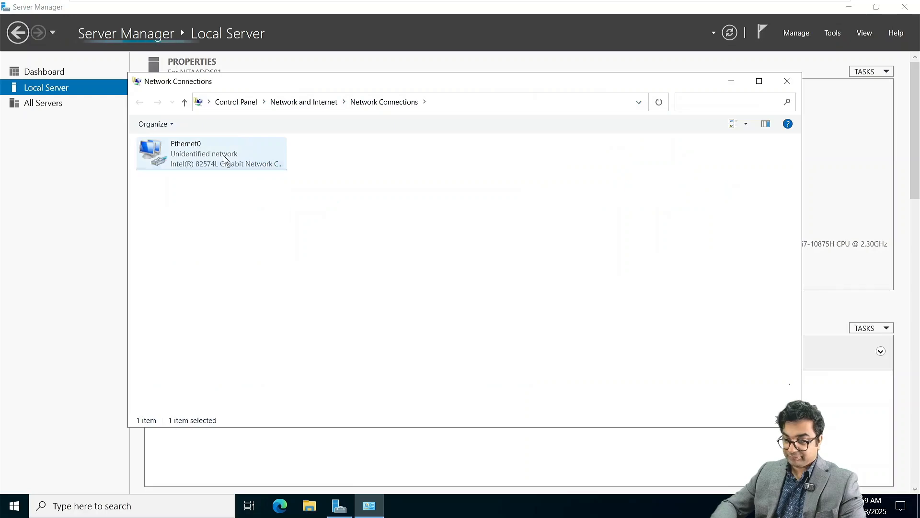
right_click(227, 155)
click(264, 270)
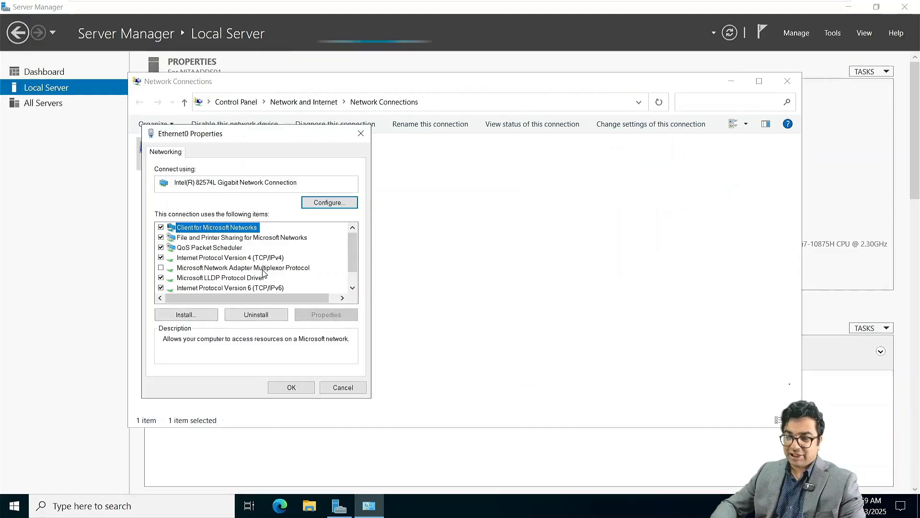
double_click(217, 258)
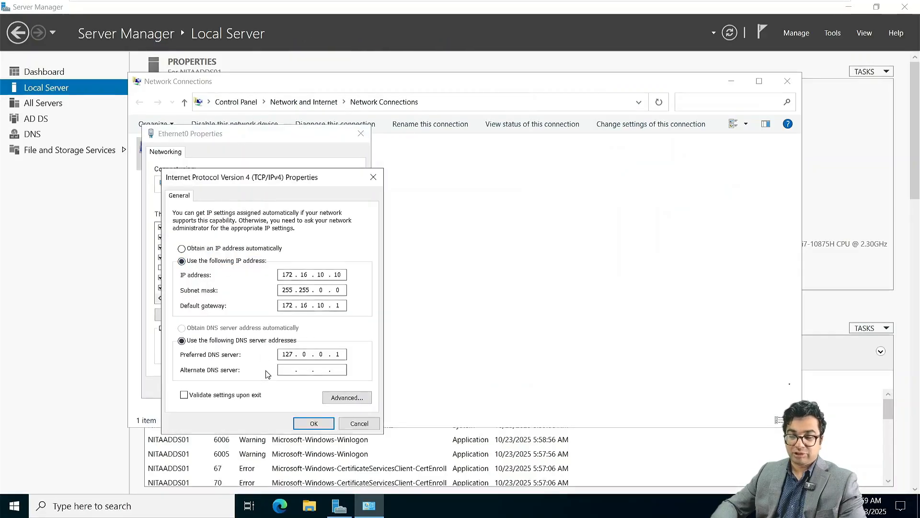
double_click(290, 357)
text(172.1)
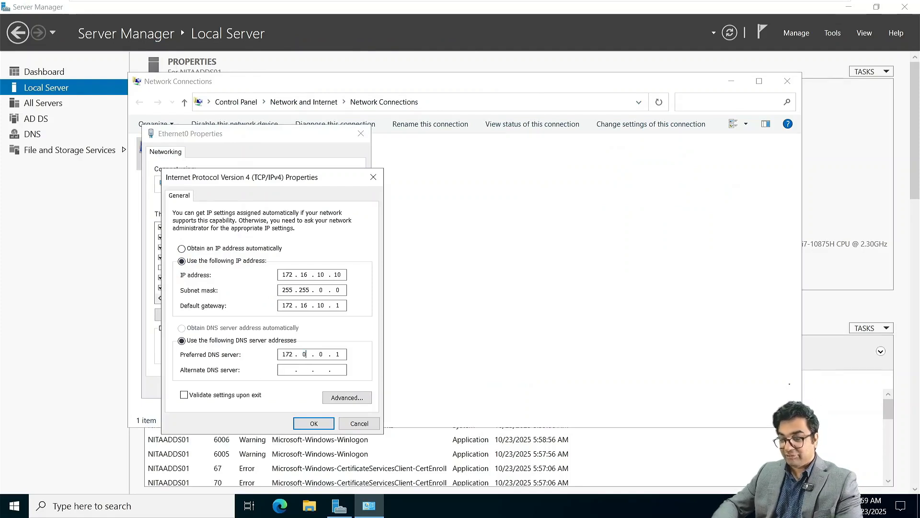
text(6.10.10)
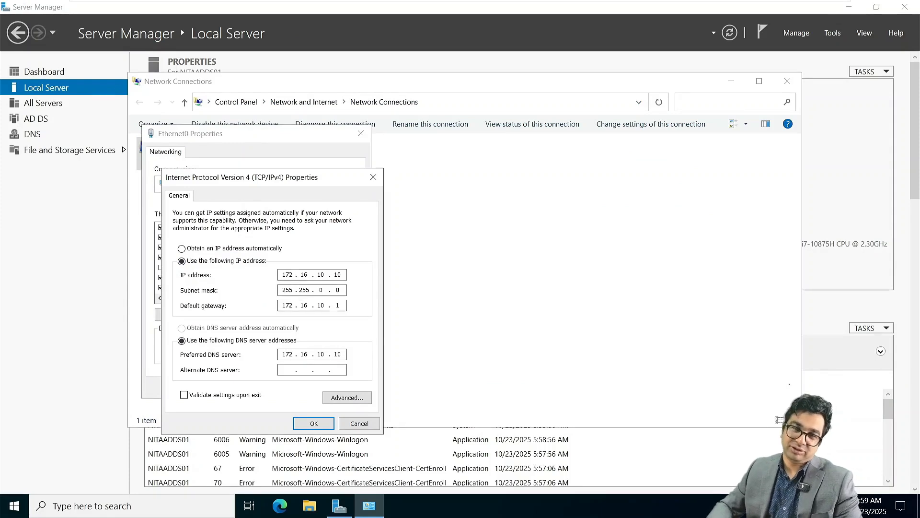
key(Return)
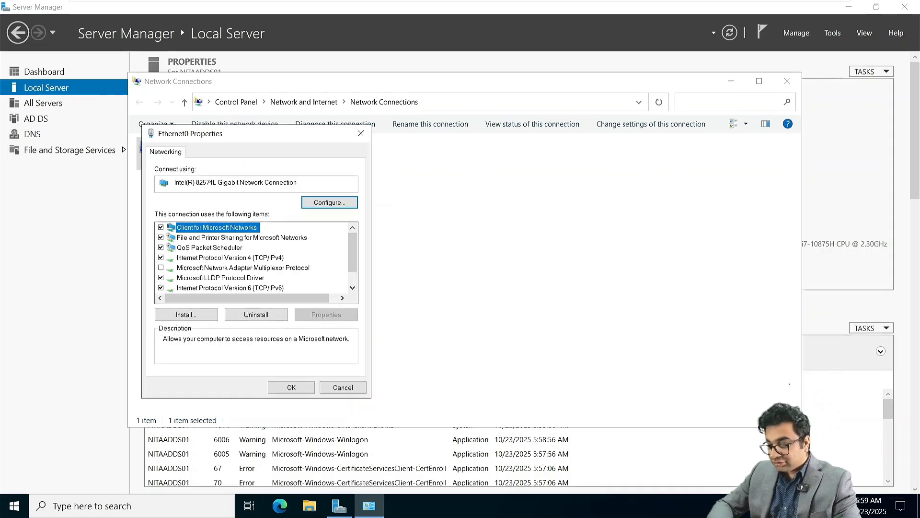
click(291, 387)
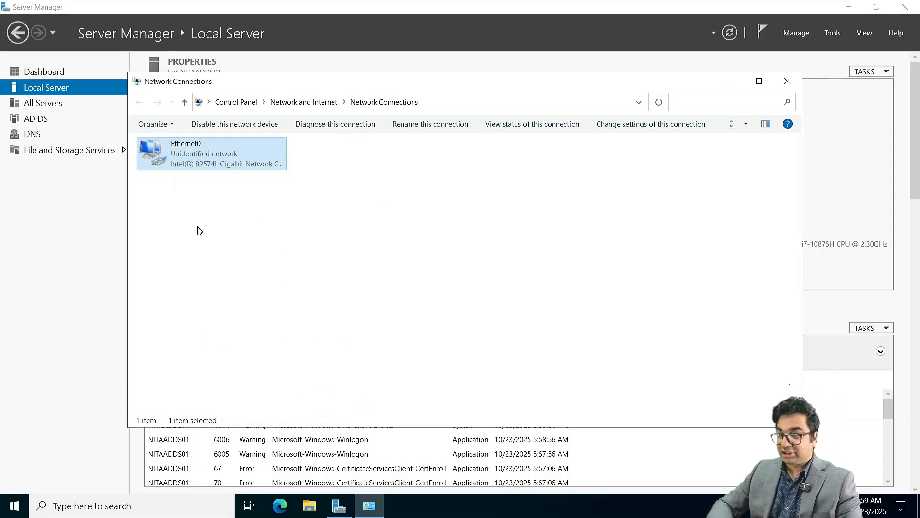
Disable and re-enable the Ethernet0 adapter so the new DNS setting applies.
right_click(197, 161)
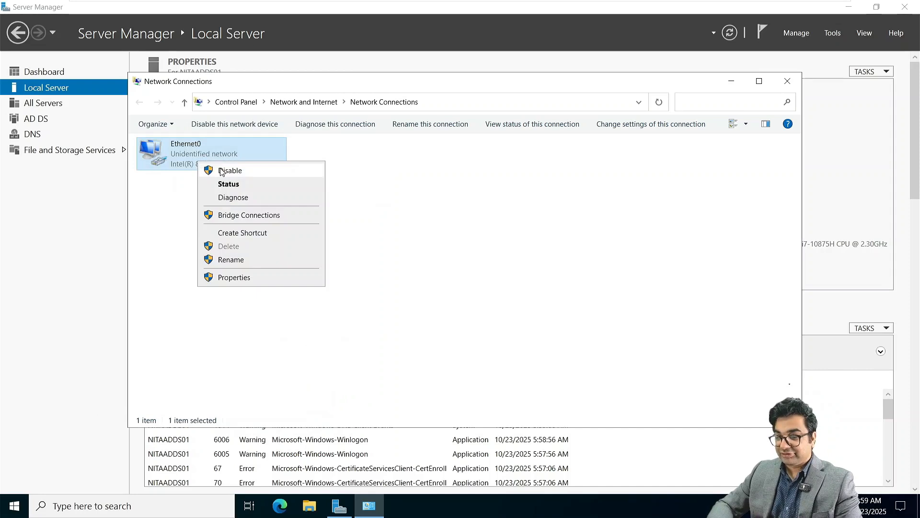
click(222, 171)
right_click(222, 168)
click(240, 179)
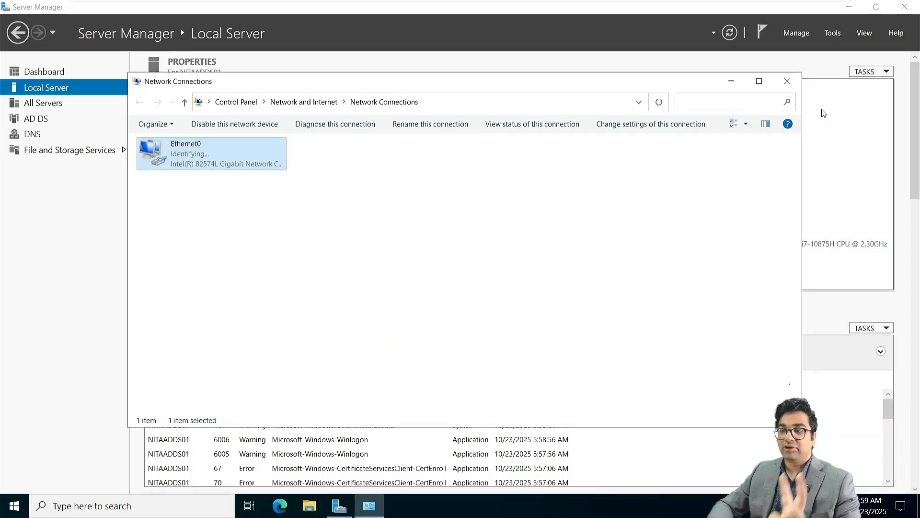
Create a Toronto organizational unit under NetSoftAcademy.com in Active Directory Users and Computers.
click(789, 82)
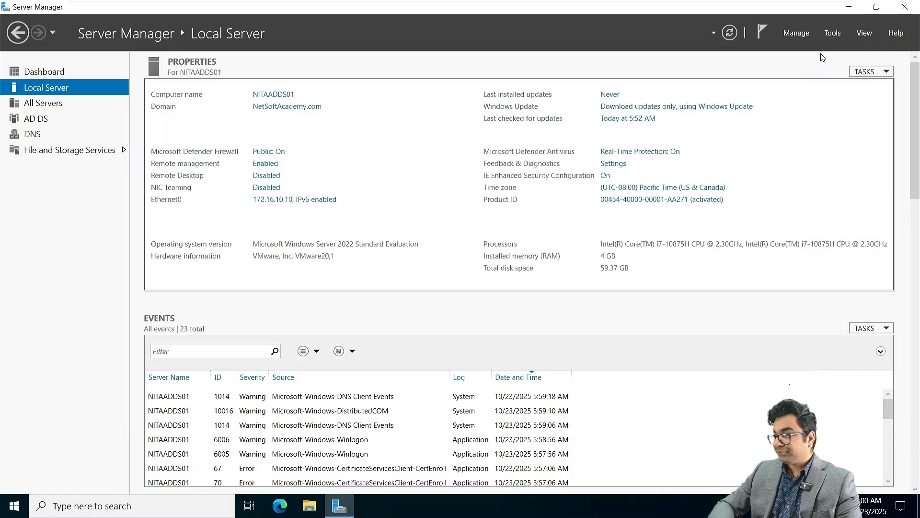
click(830, 34)
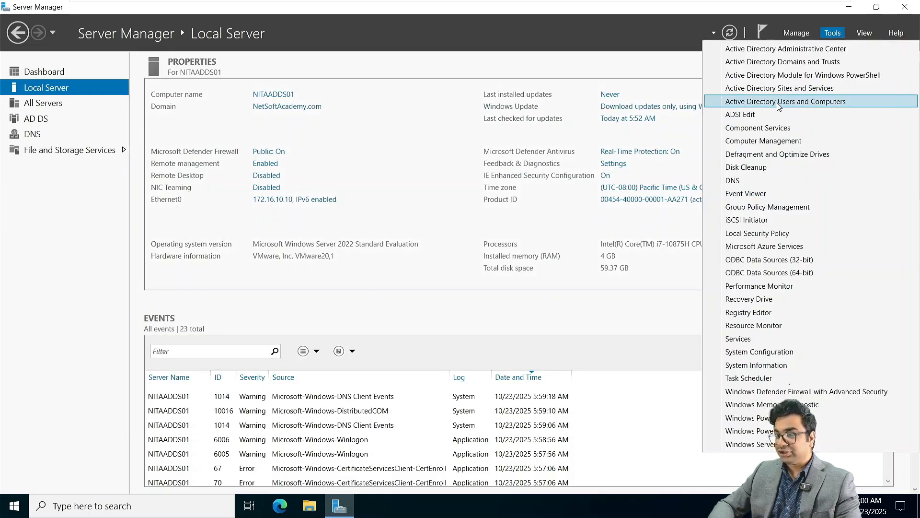
click(777, 103)
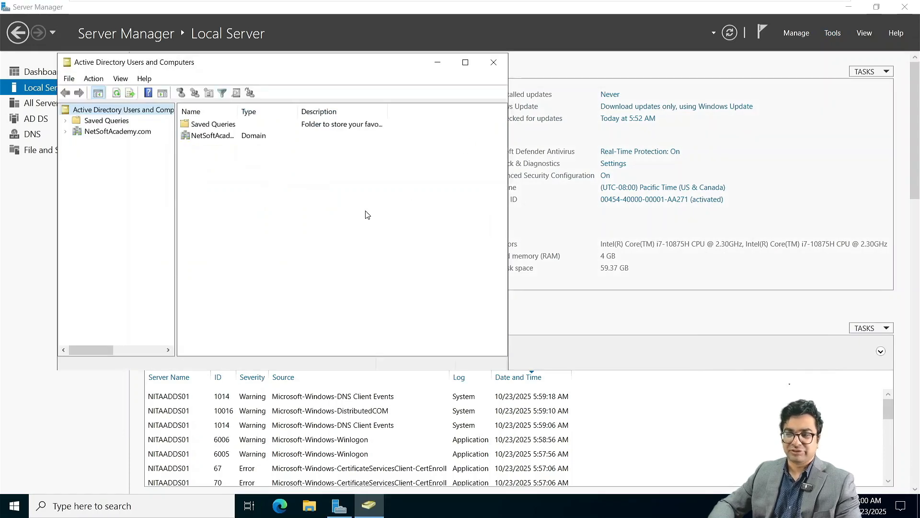
click(124, 134)
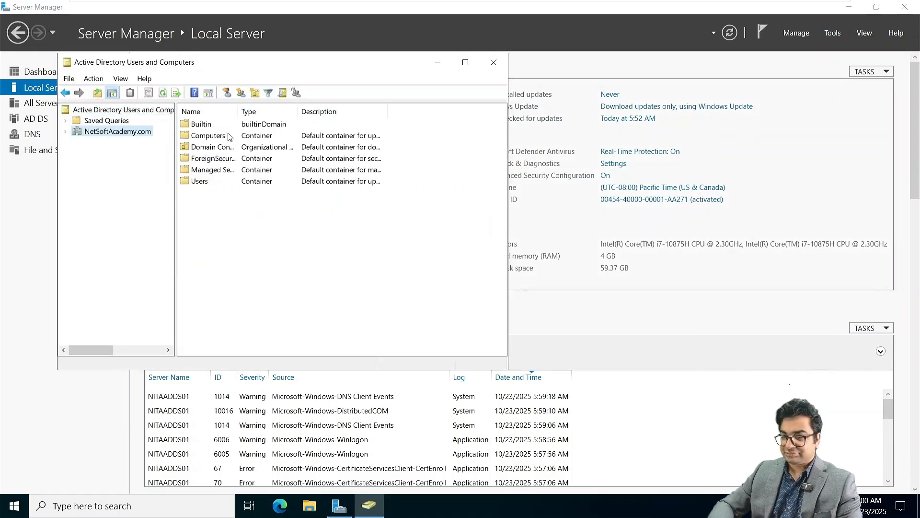
click(256, 92)
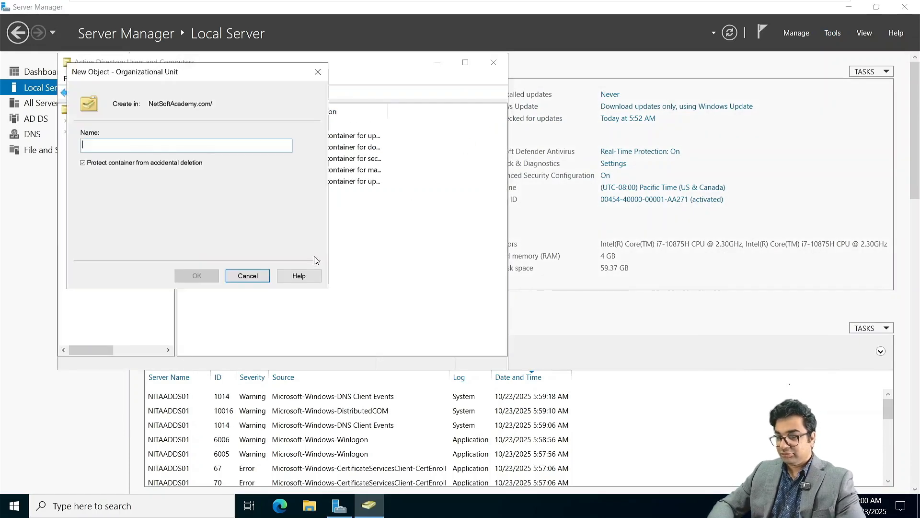
text(Toronto)
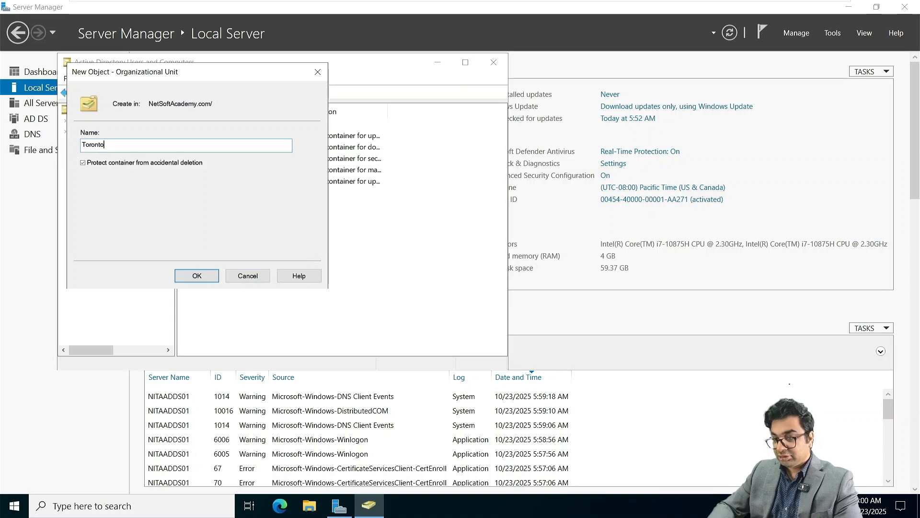
key(Return)
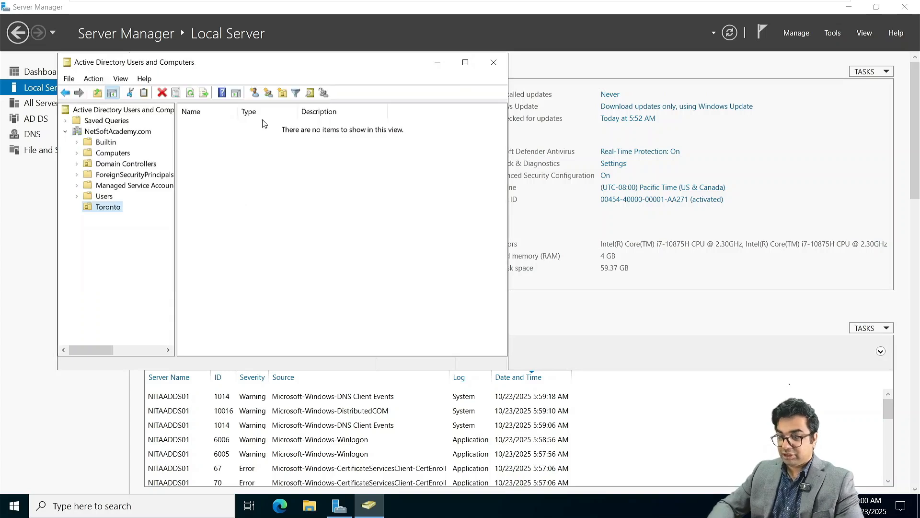
Add a user with full and logon names to Toronto, password never expiring, no change at next logon.
click(254, 93)
click(172, 176)
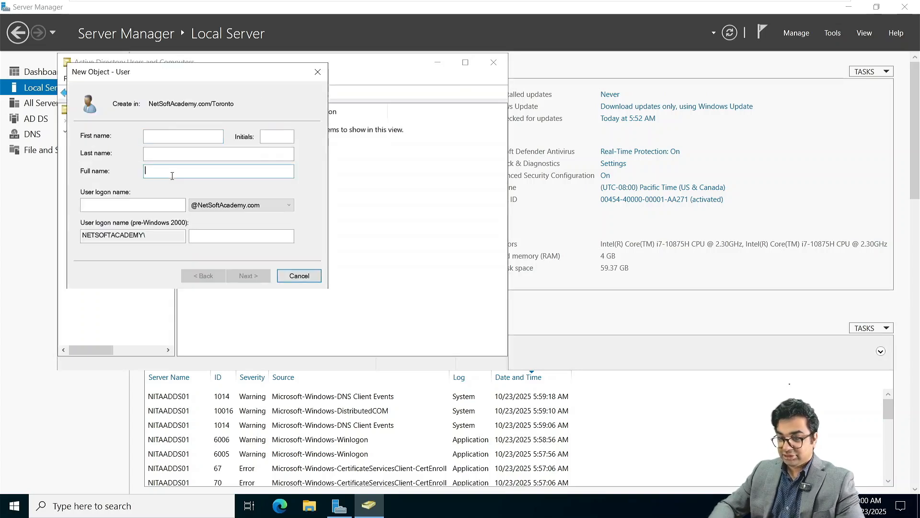
text(Megan )
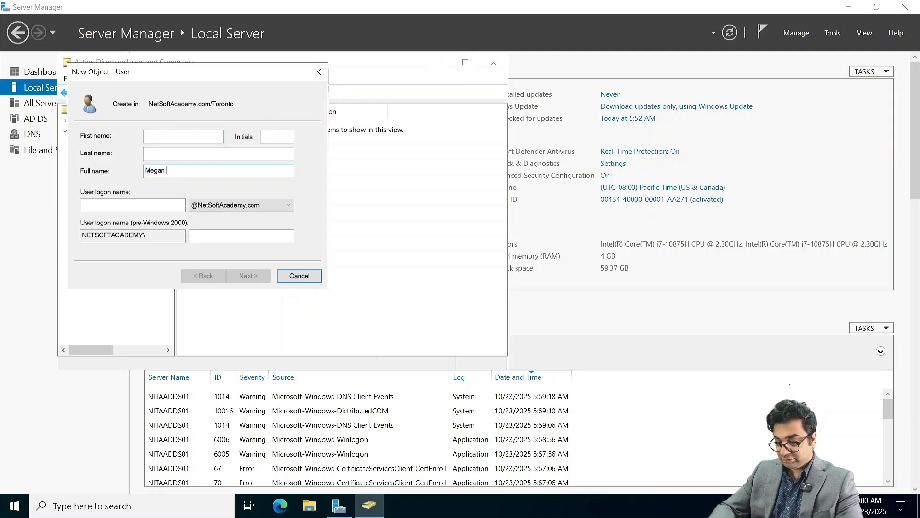
text(Fox)
key(Tab)
text(mfox)
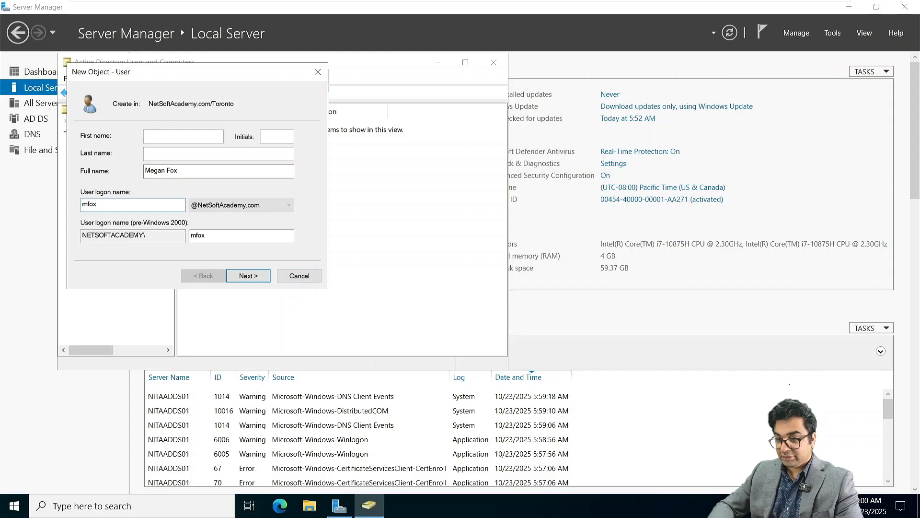
key(Return)
text(•••••)
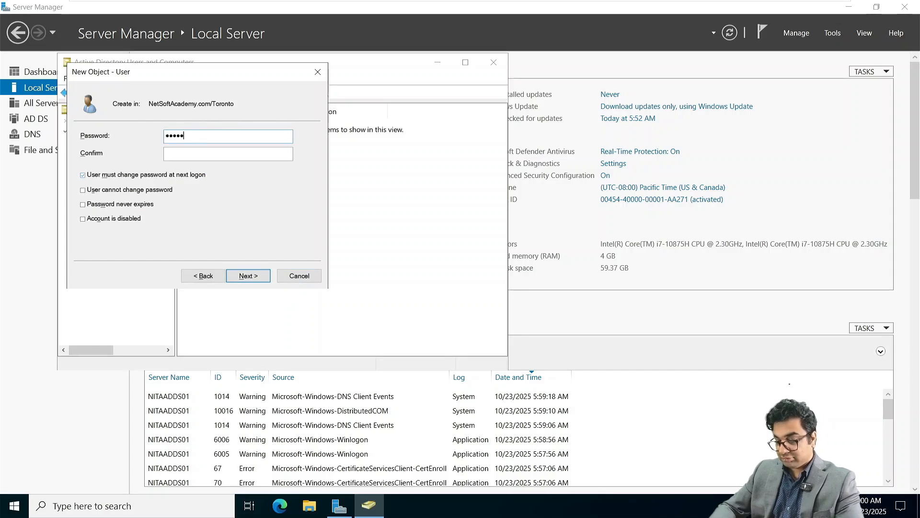
text(•••••••)
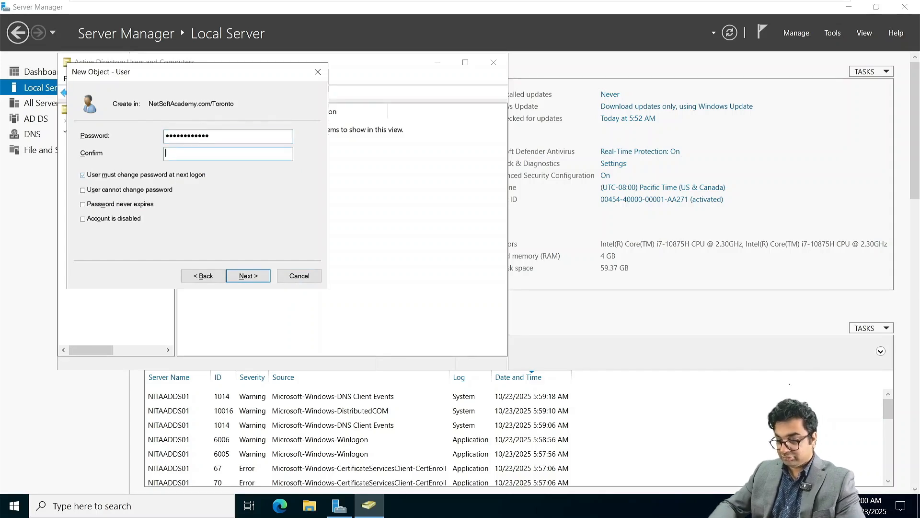
text(•••••••••••)
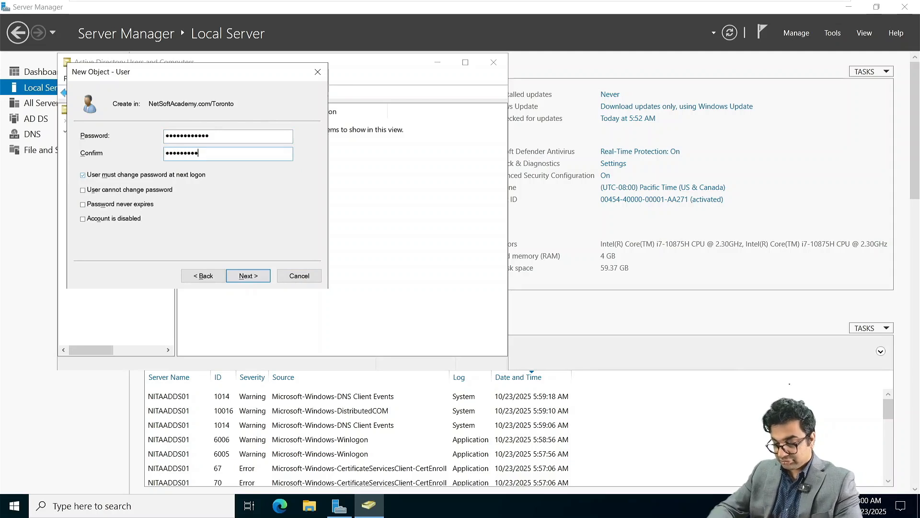
text(•)
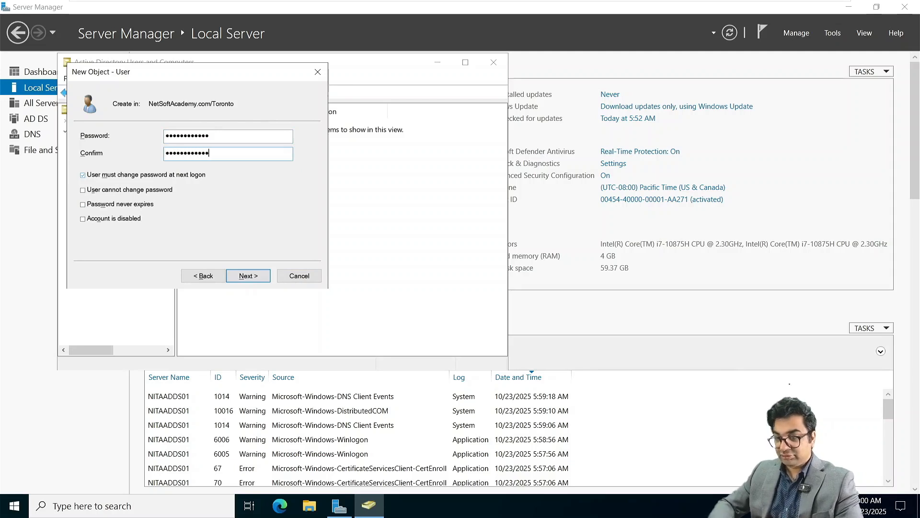
click(112, 176)
click(107, 207)
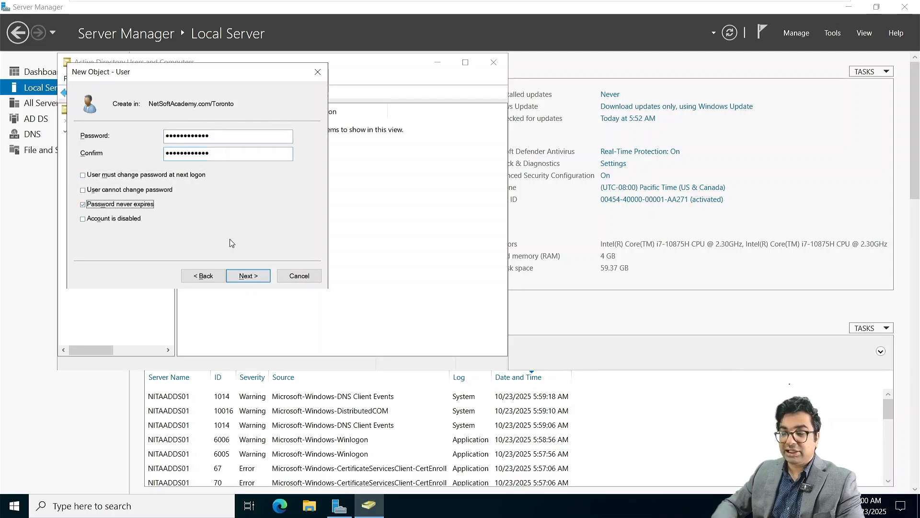
click(249, 276)
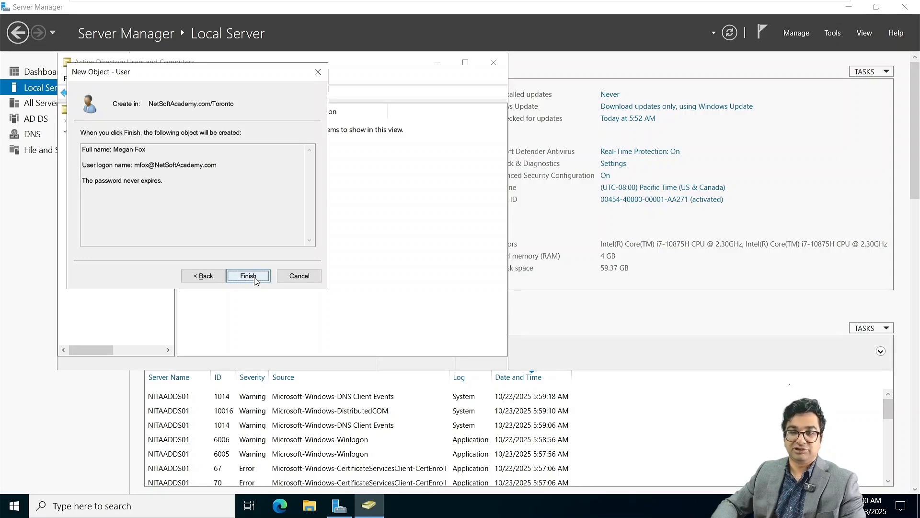
click(254, 279)
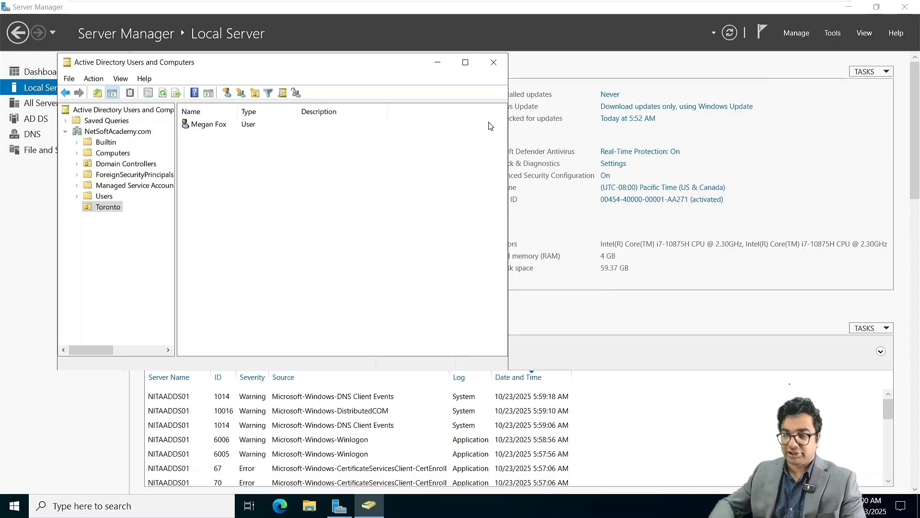
Mount the Exchange Server 2019 CU14 ISO in NITAADDS01's CD/DVD (SATA) drive.
click(493, 65)
mouse_move(460, 6)
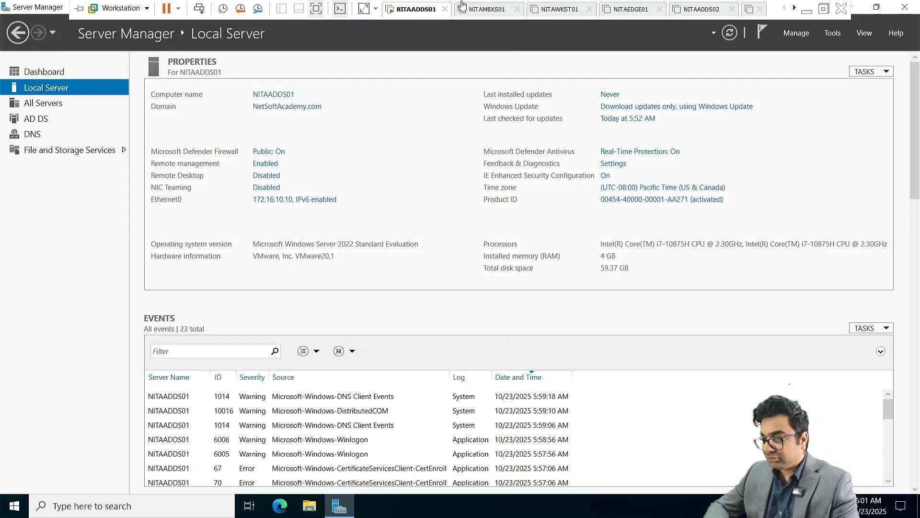
right_click(409, 10)
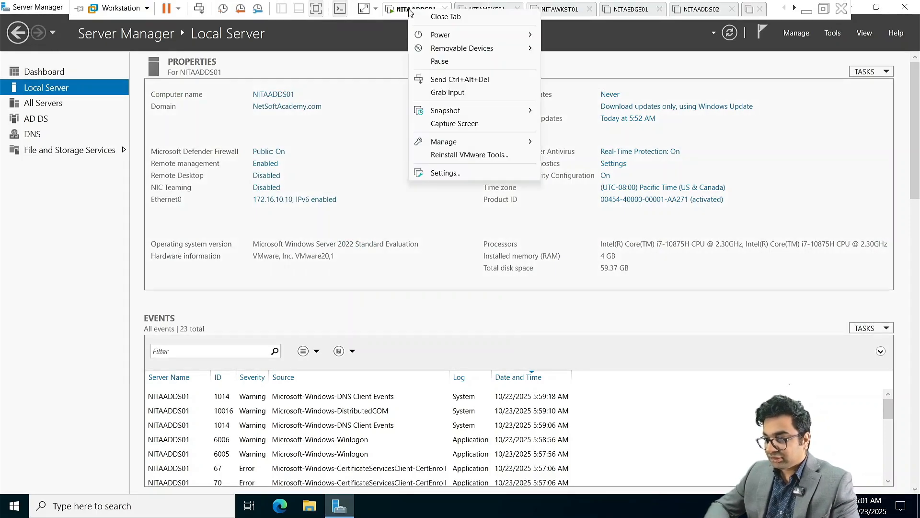
click(444, 173)
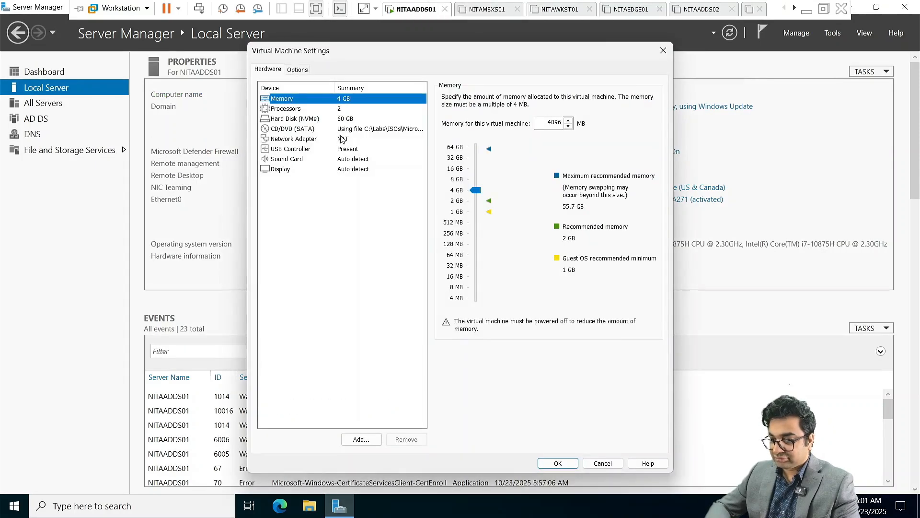
click(342, 128)
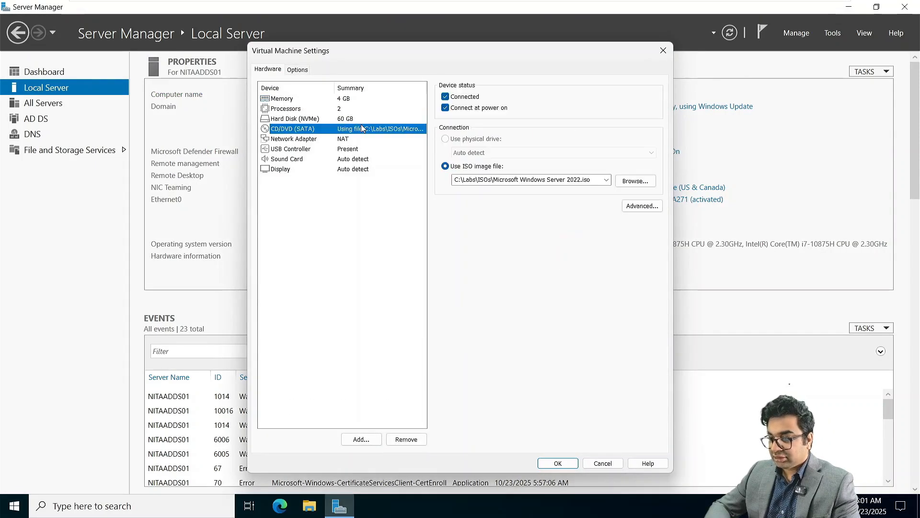
click(606, 179)
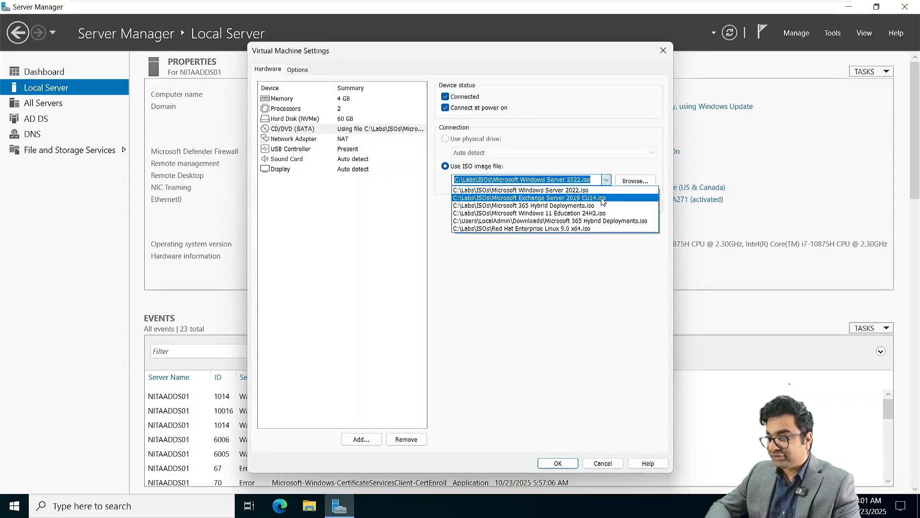
click(603, 198)
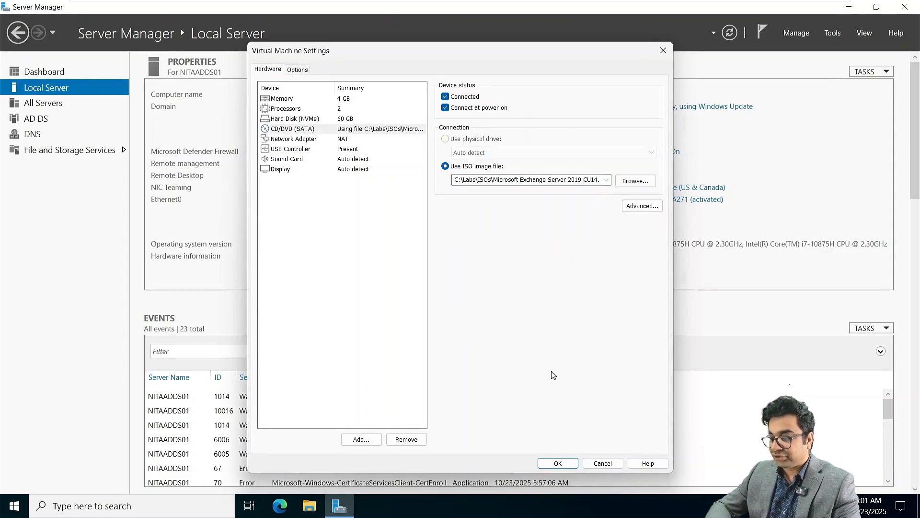
click(558, 463)
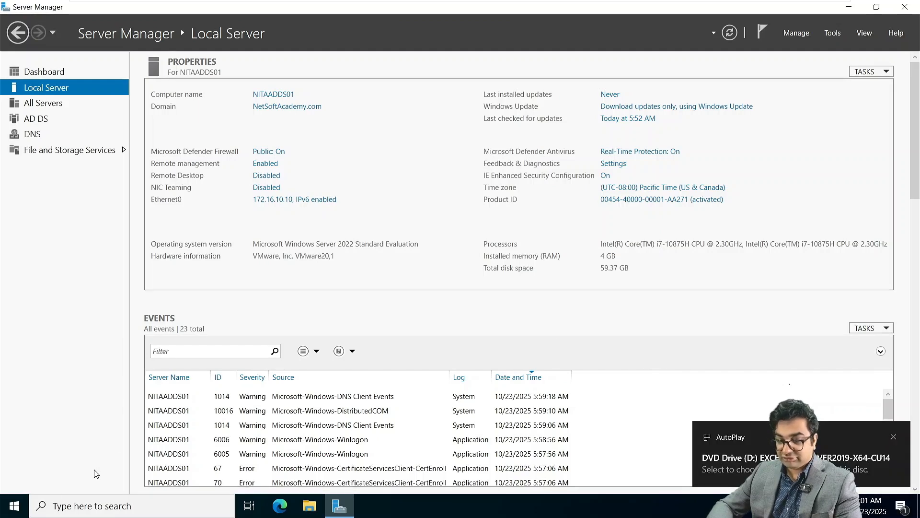
Launch Windows PowerShell, switch to drive D: and review the Exchange schema, AD and domain preparation output.
click(13, 507)
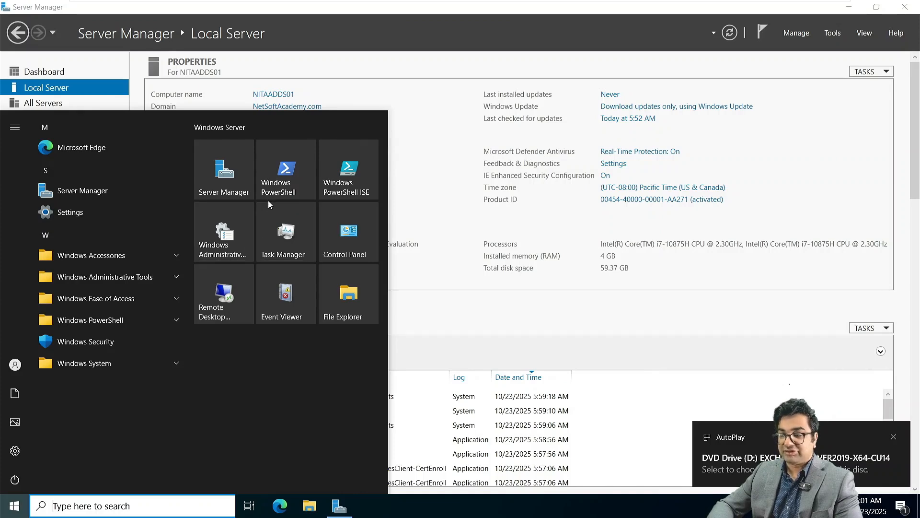
click(287, 179)
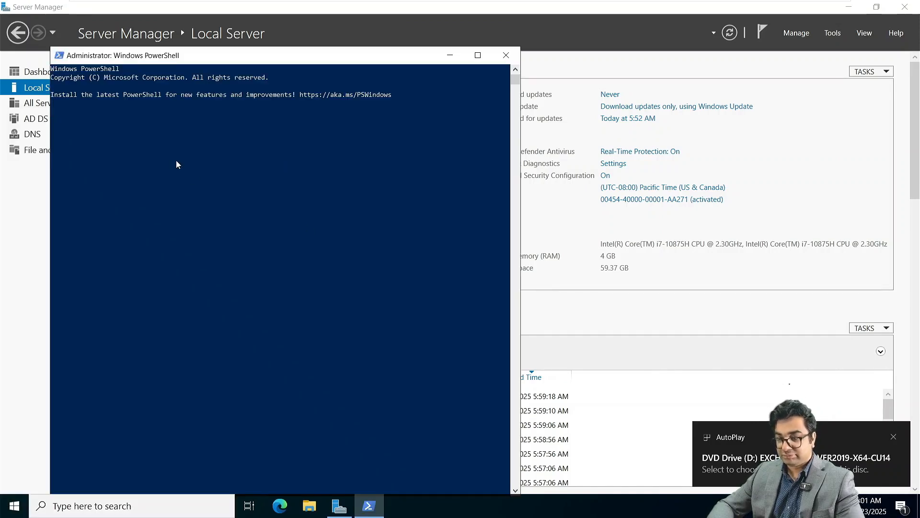
text(D:)
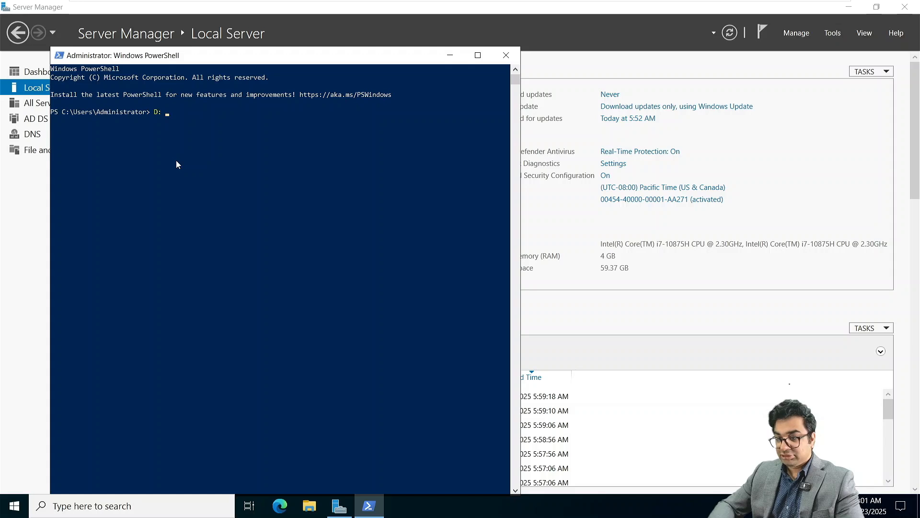
key(Return)
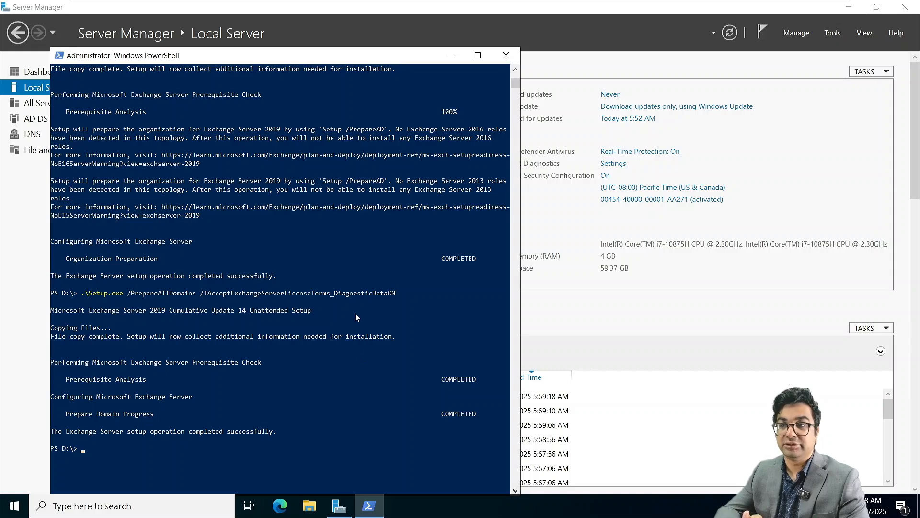
scroll(355, 312, up, 10)
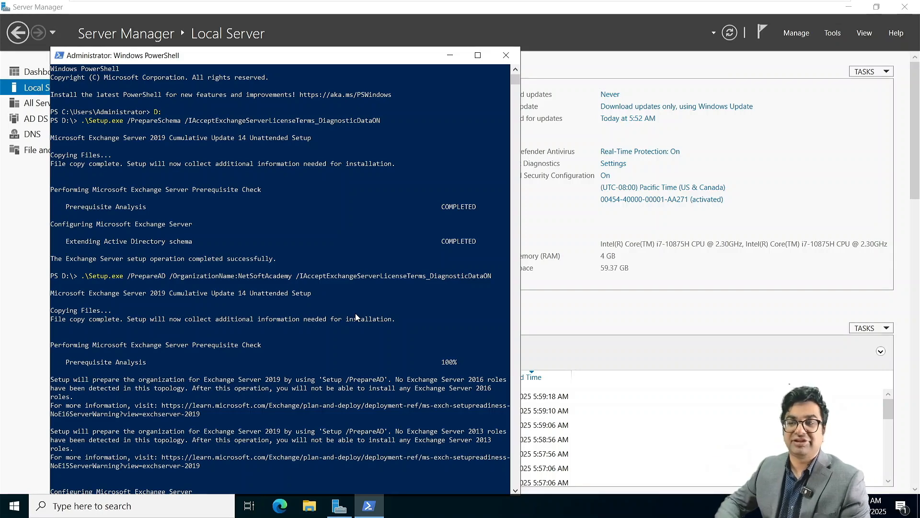
Switch to the NITAMBXS01 virtual machine and power it on.
mouse_move(399, 3)
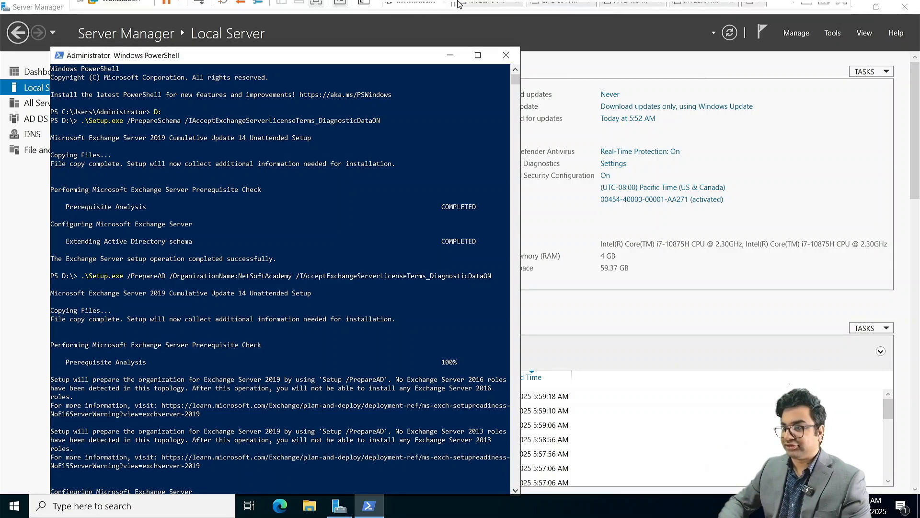
click(476, 9)
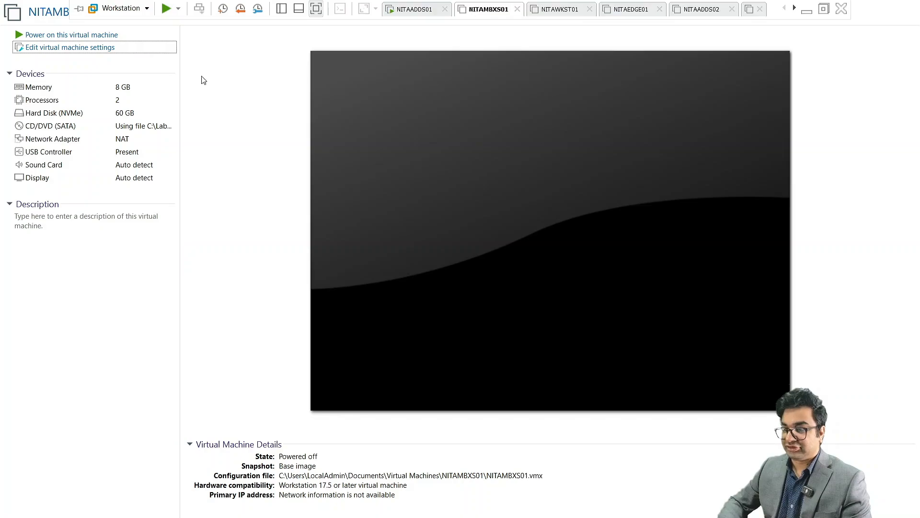
click(51, 35)
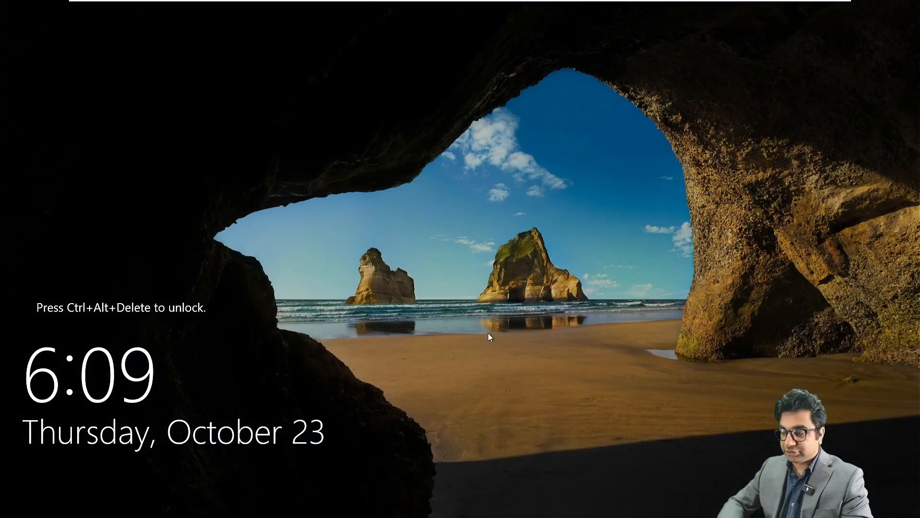
Sign in to NITAMBXS01 as Administrator with the account password.
mouse_move(307, 3)
click(199, 8)
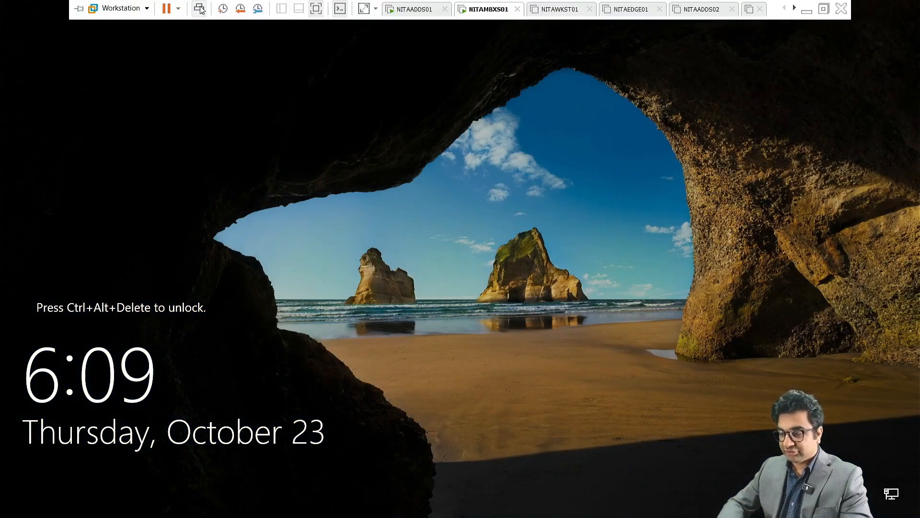
text(••)
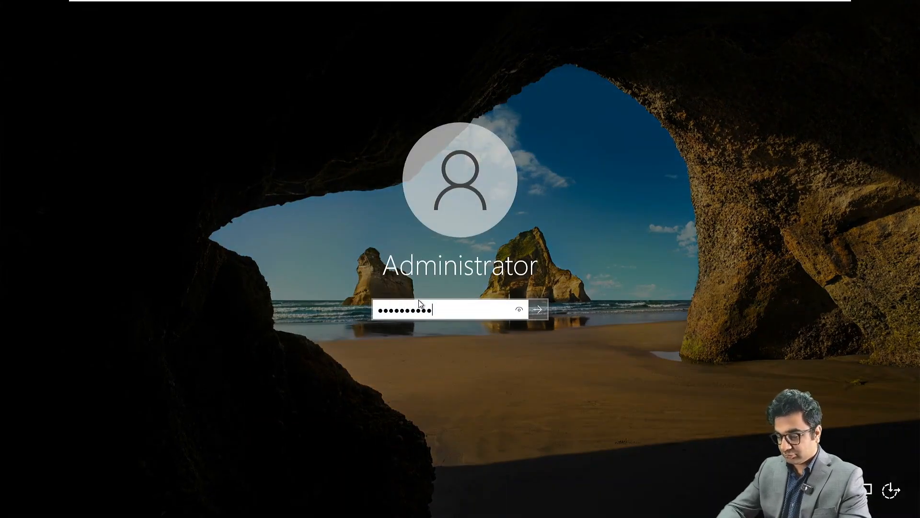
text(••••••••••)
key(Return)
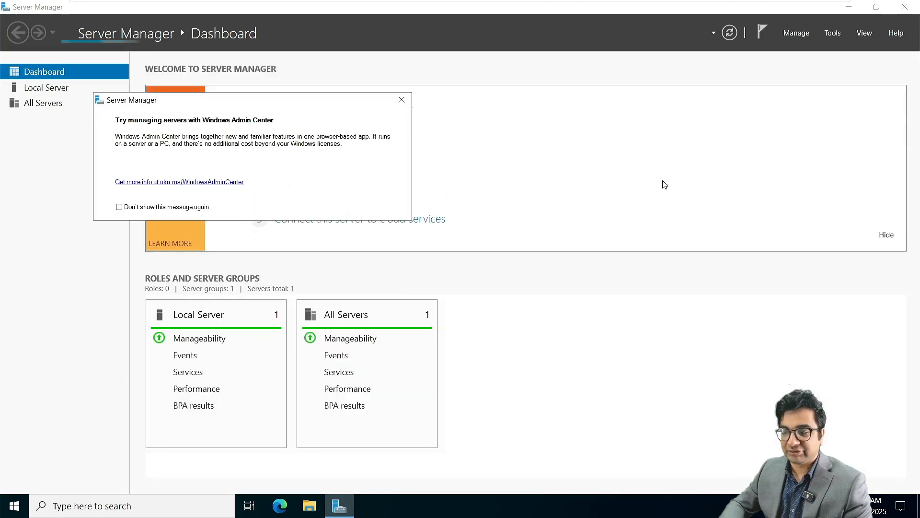
Dismiss the Windows Admin Center notice, view Local Server properties and open Ethernet0's network connections.
click(401, 100)
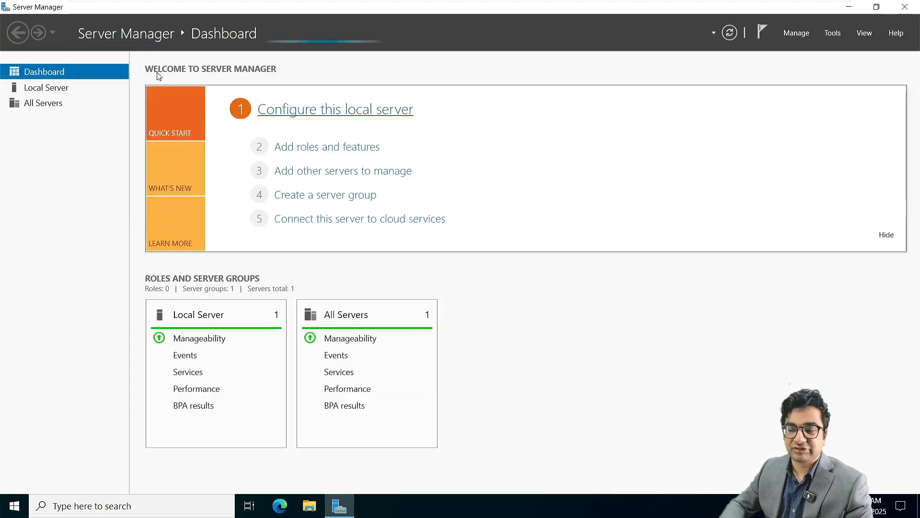
click(79, 85)
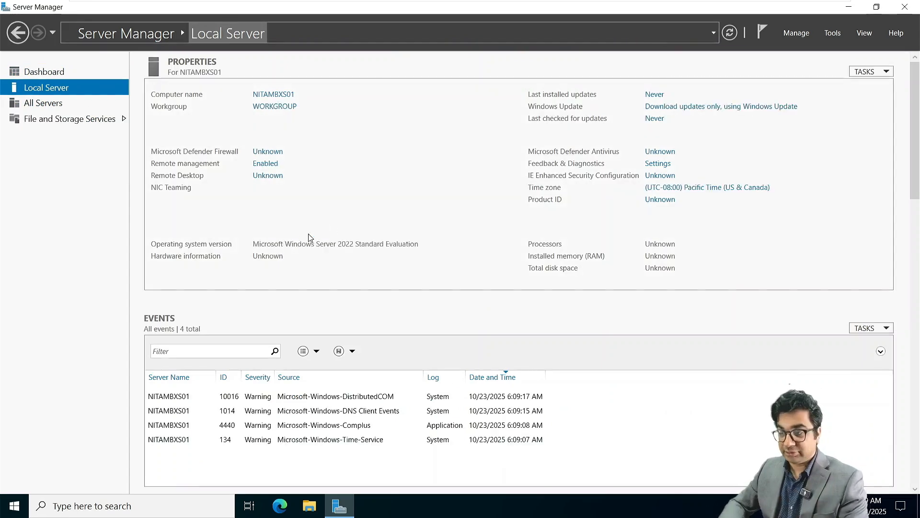
click(293, 199)
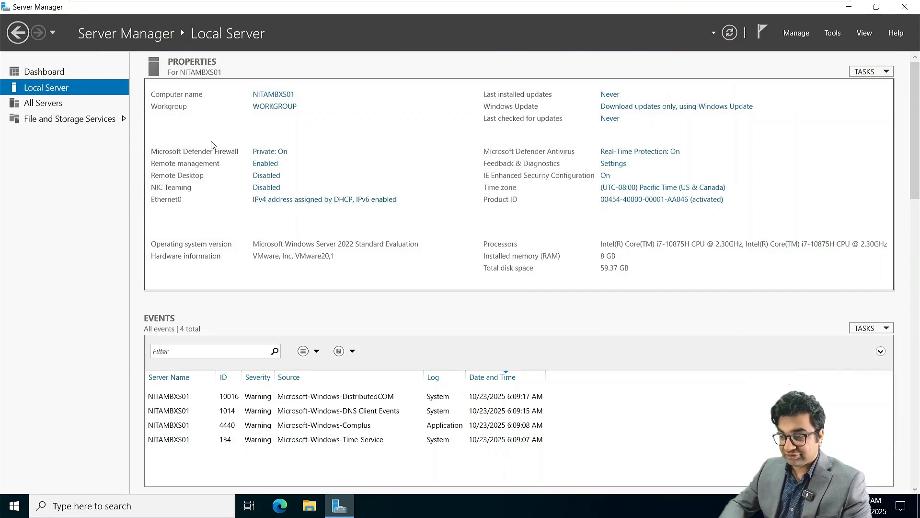
Open the IPv4 settings of the Ethernet0 adapter.
right_click(203, 163)
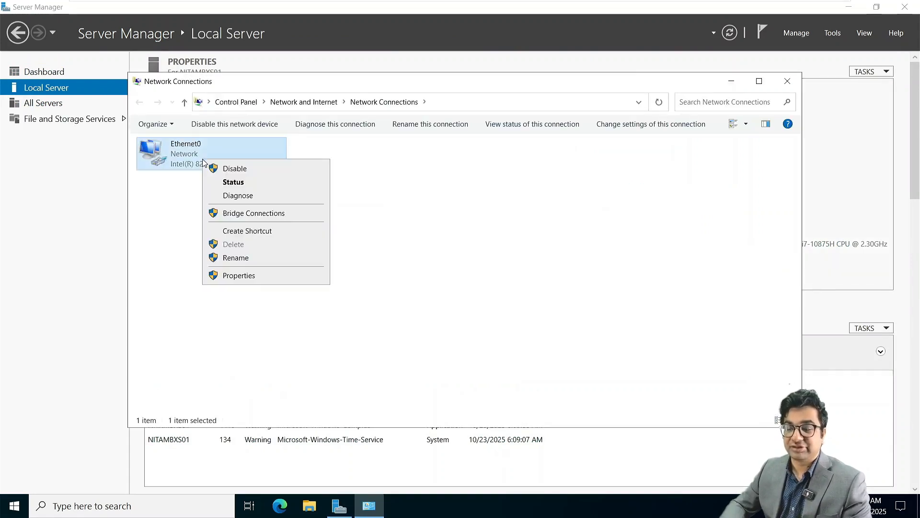
click(249, 280)
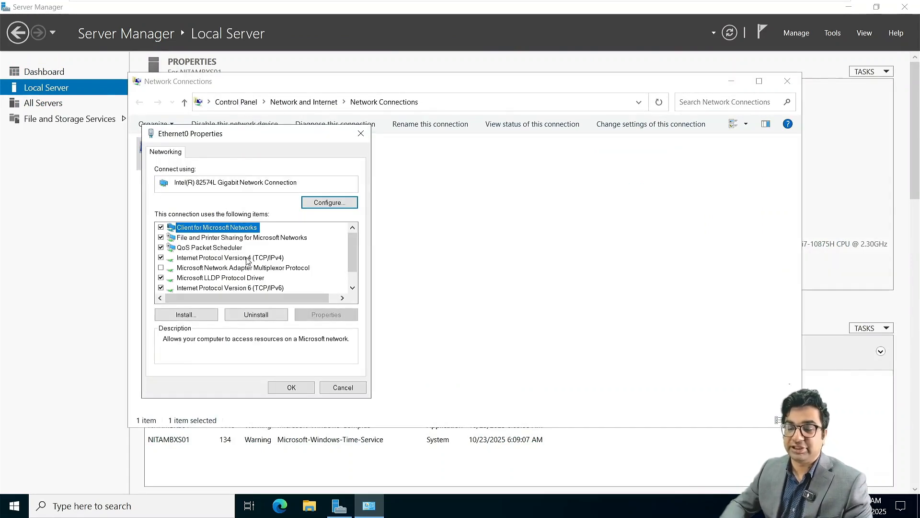
double_click(218, 262)
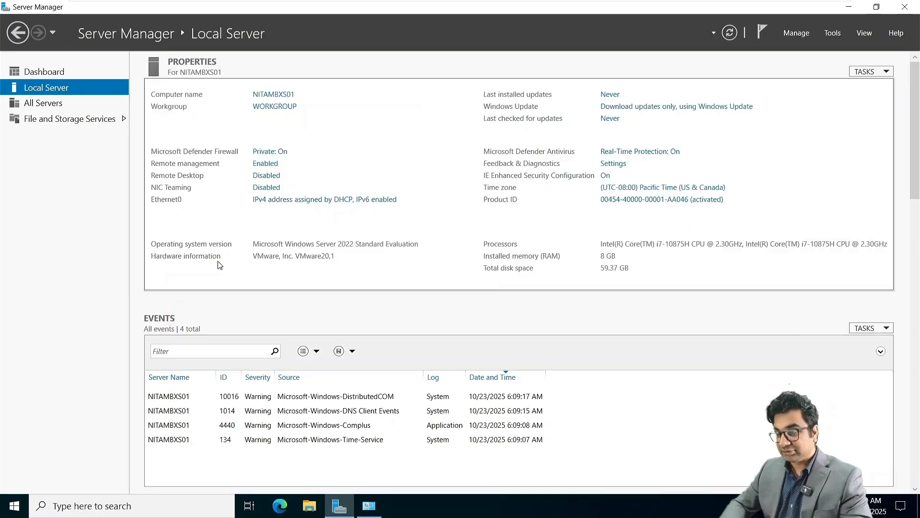
click(372, 512)
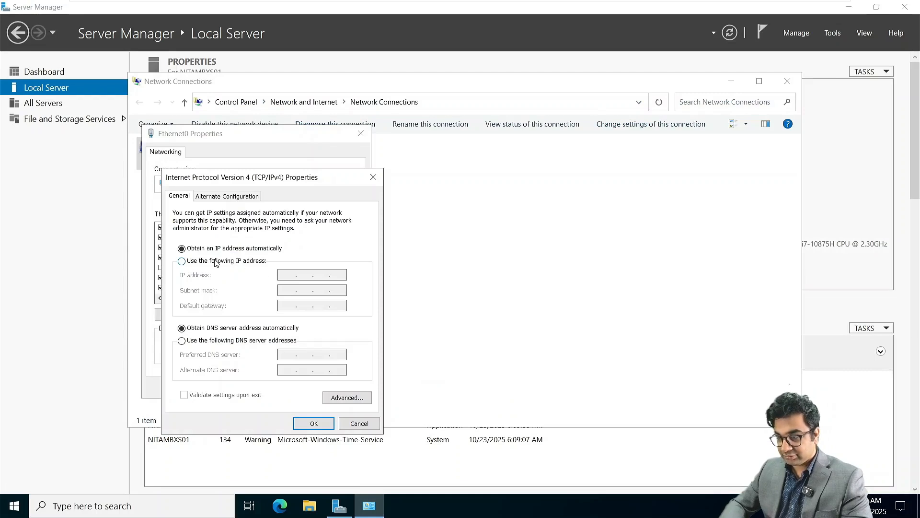
Set static IP 172.16.10.20, gateway 172.16.10.1 and DNS 172.16.10.10, then confirm and close.
click(217, 261)
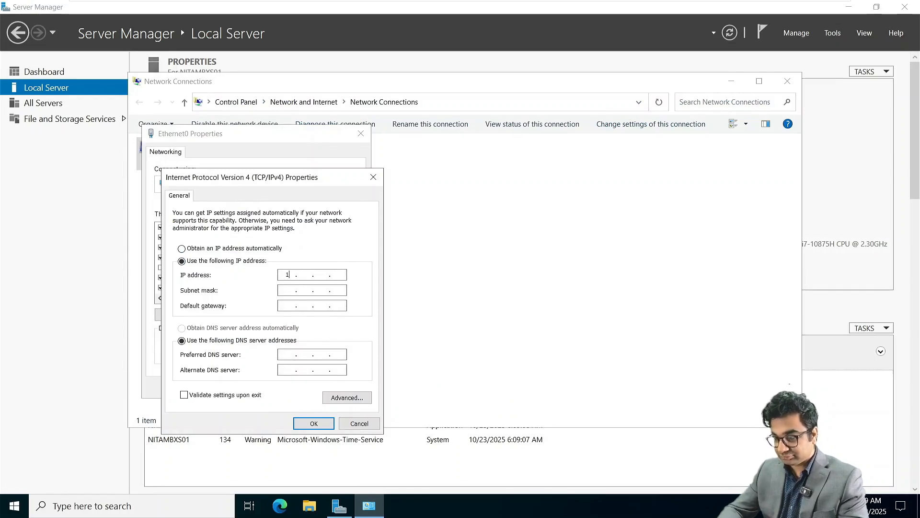
text(172 . 16 . 10 . )
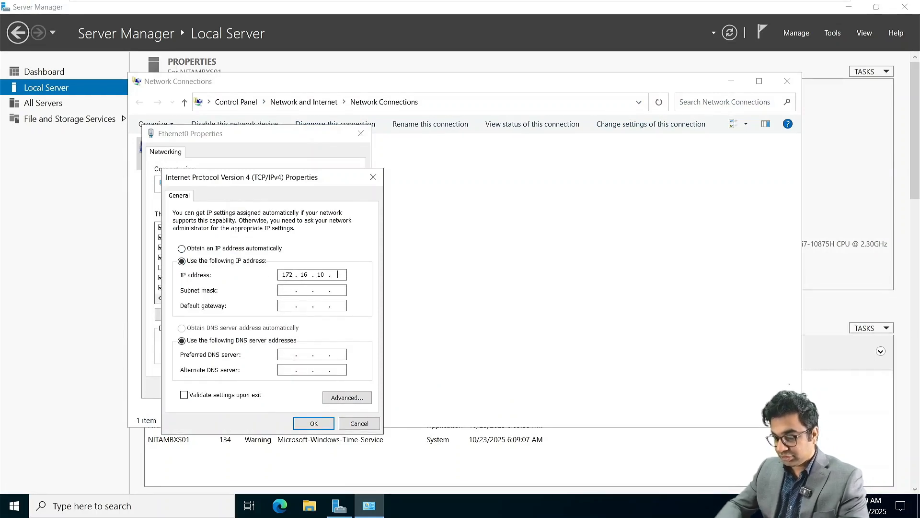
text(20)
key(Tab)
key(Tab)
text(172 . 16 )
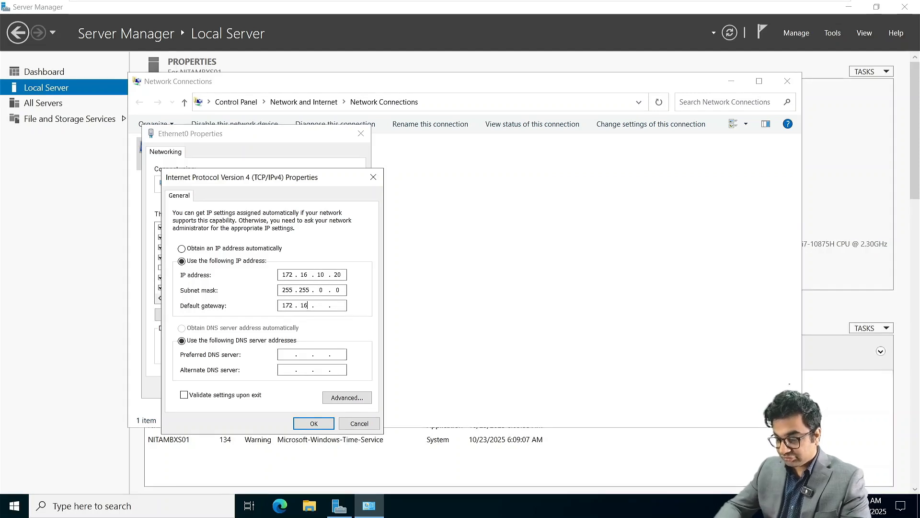
text(. 10 . 1)
key(Tab)
key(Tab)
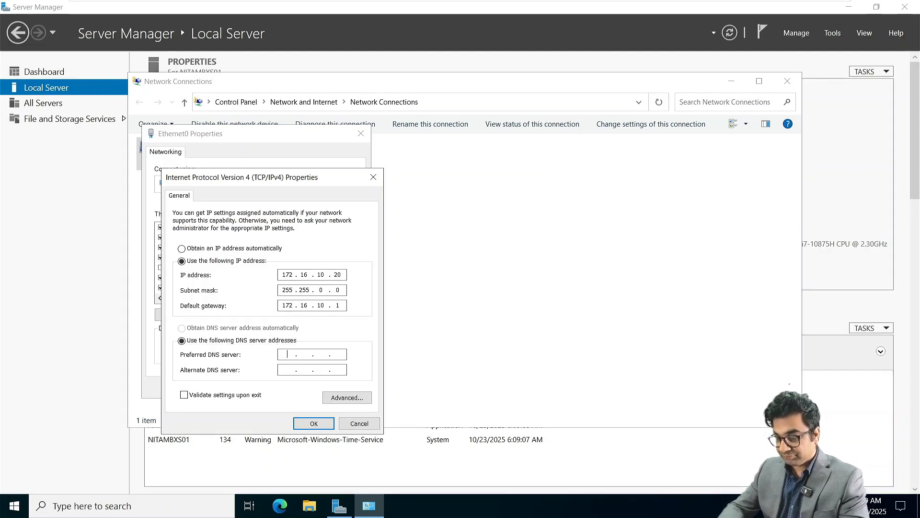
text(172 . 16 . 10 . 10)
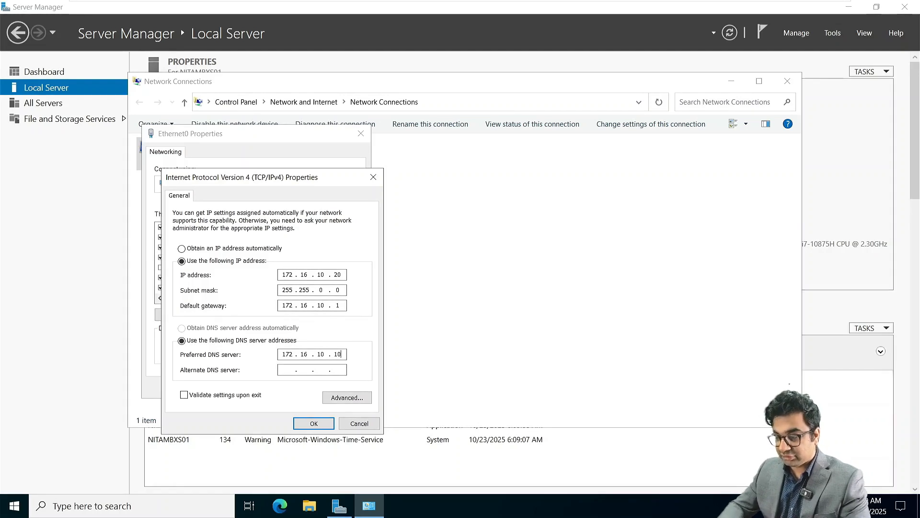
key(Return)
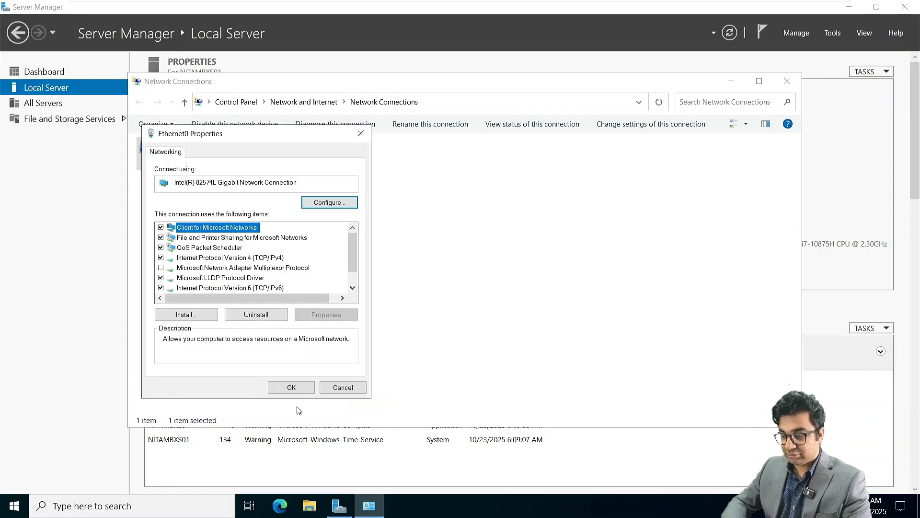
click(293, 386)
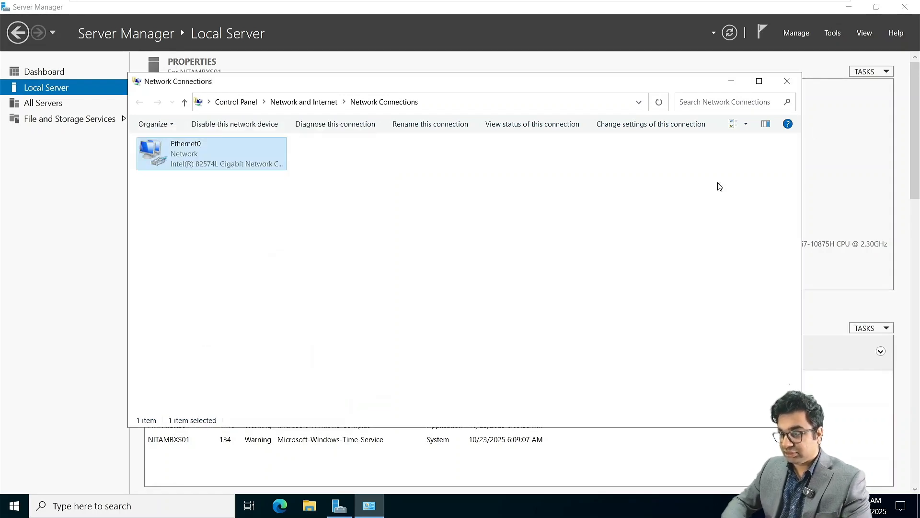
click(787, 81)
Request joining NITAMBXS01 to the NetSoftAcademy.com domain.
click(271, 108)
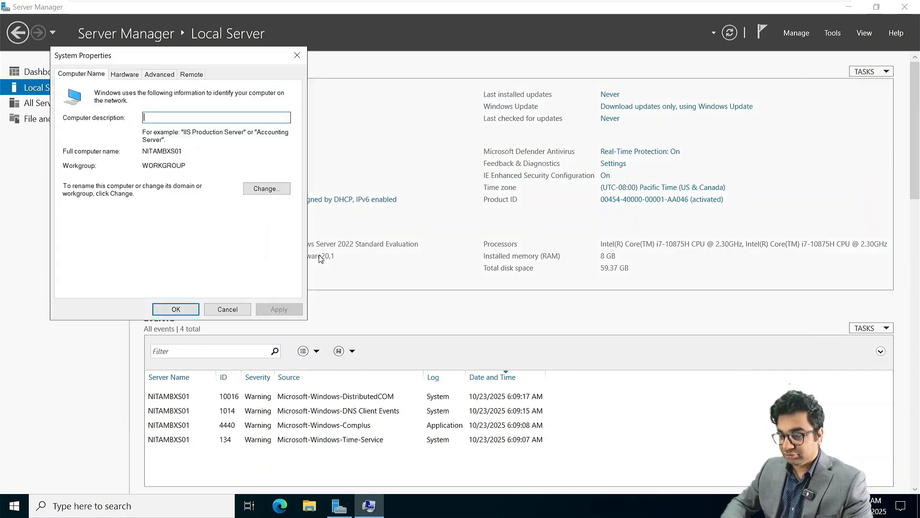
click(266, 187)
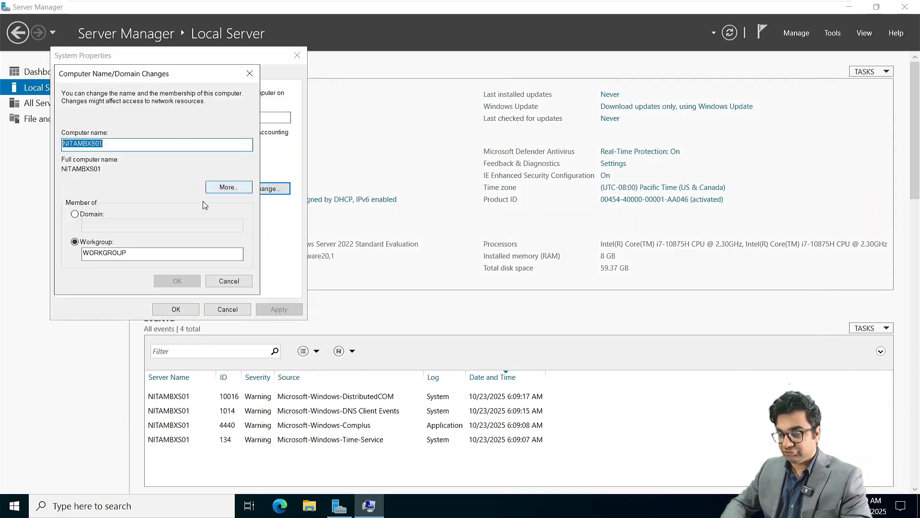
click(88, 216)
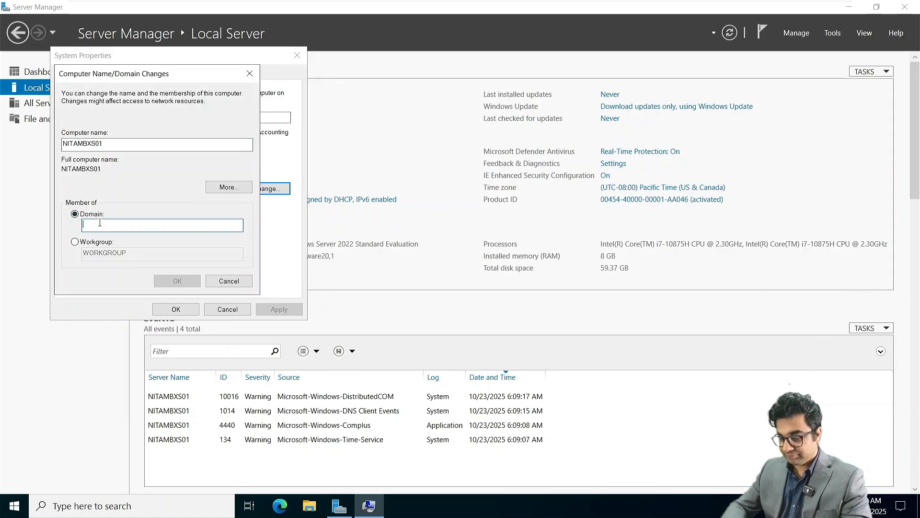
text(NetSoftAca)
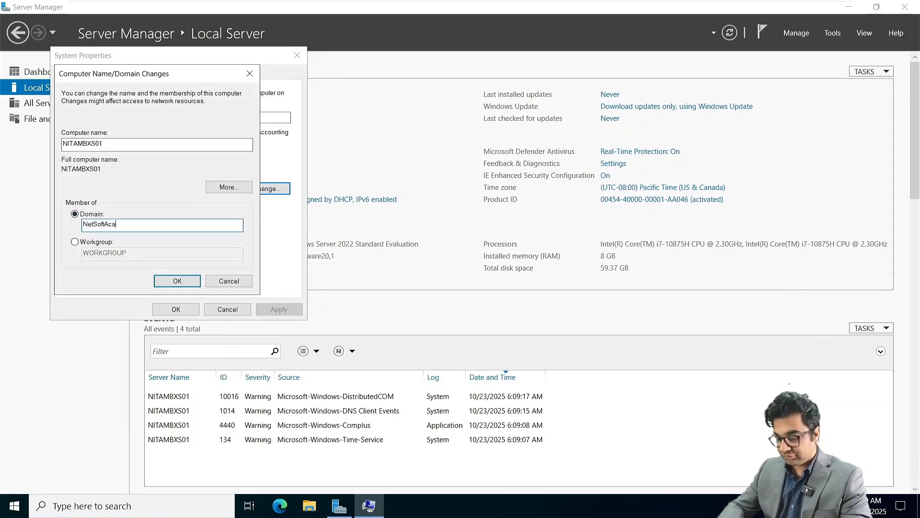
text(demy.com)
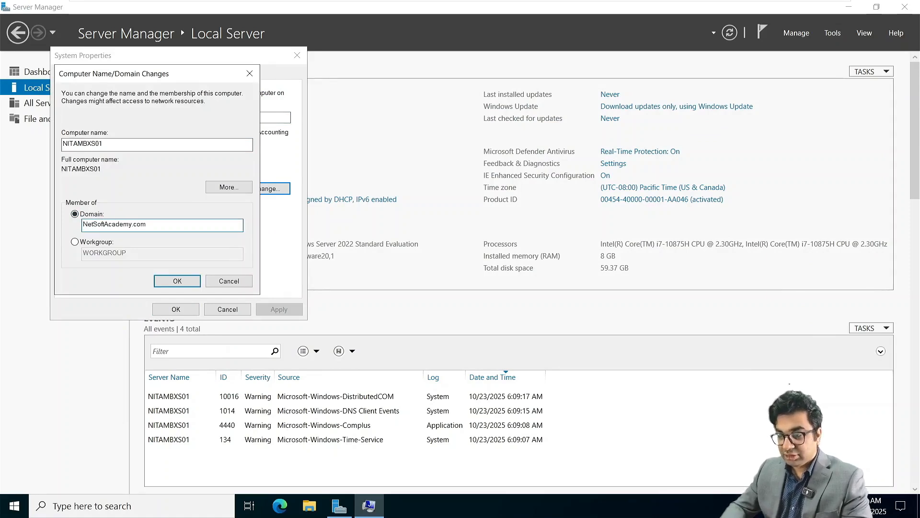
key(Return)
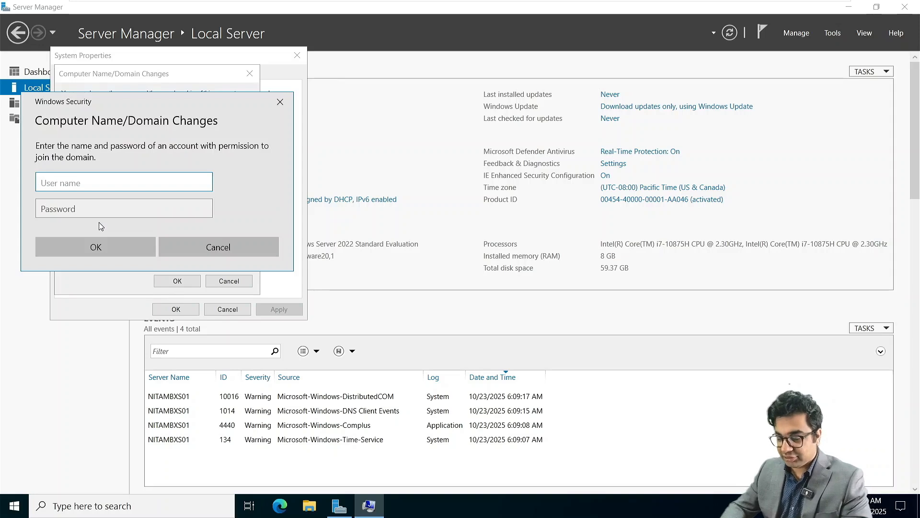
Authenticate as the domain Administrator with its password, acknowledge the welcome and restart messages, and close System Properties.
text(Administrat)
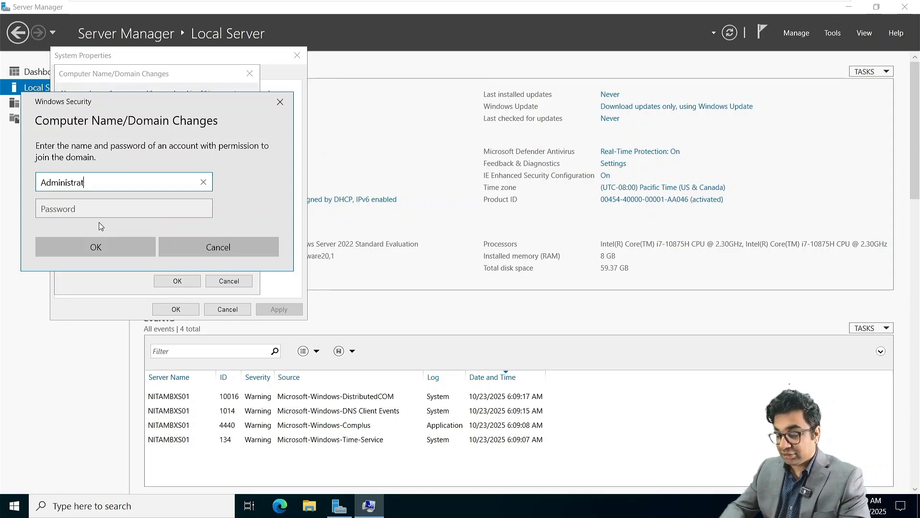
text(or)
key(Tab)
text(P@s)
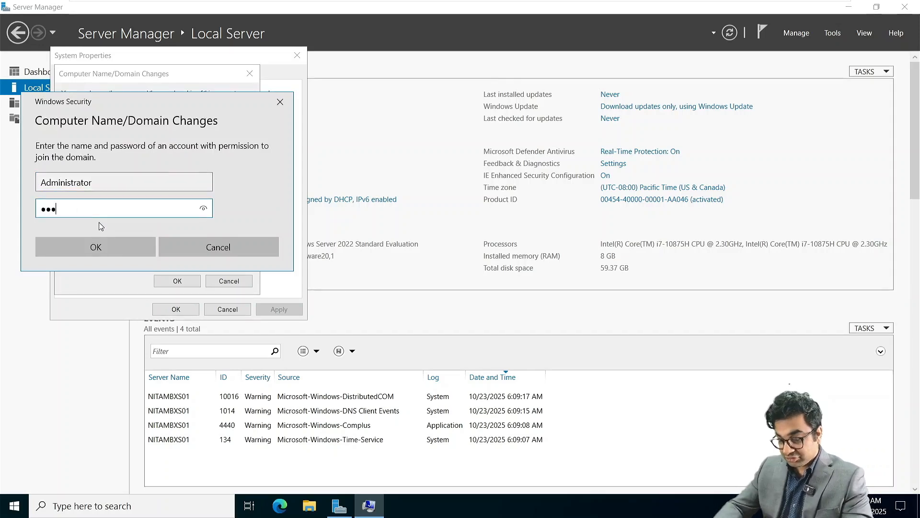
text(sw0rd123!)
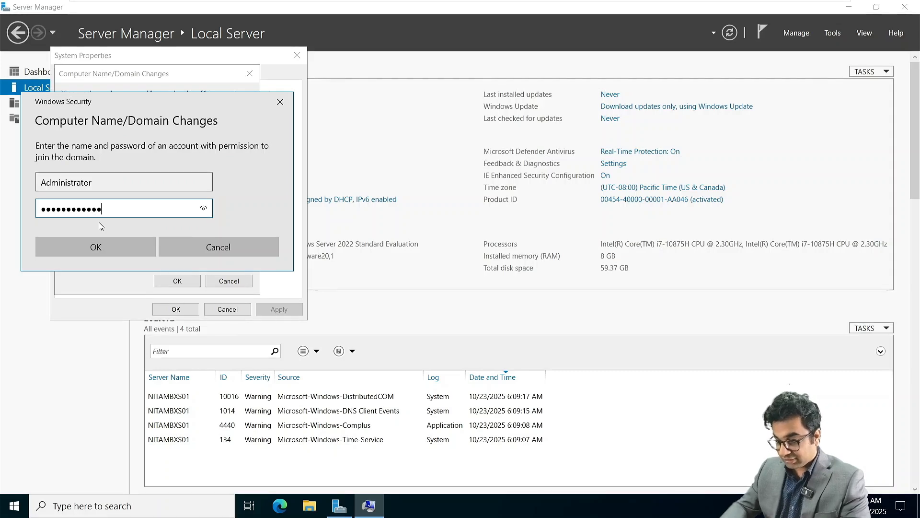
key(Return)
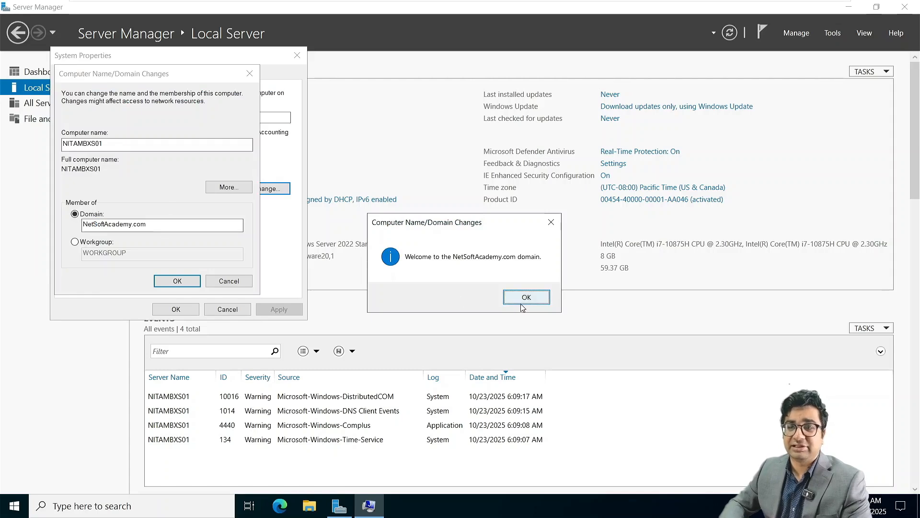
click(522, 301)
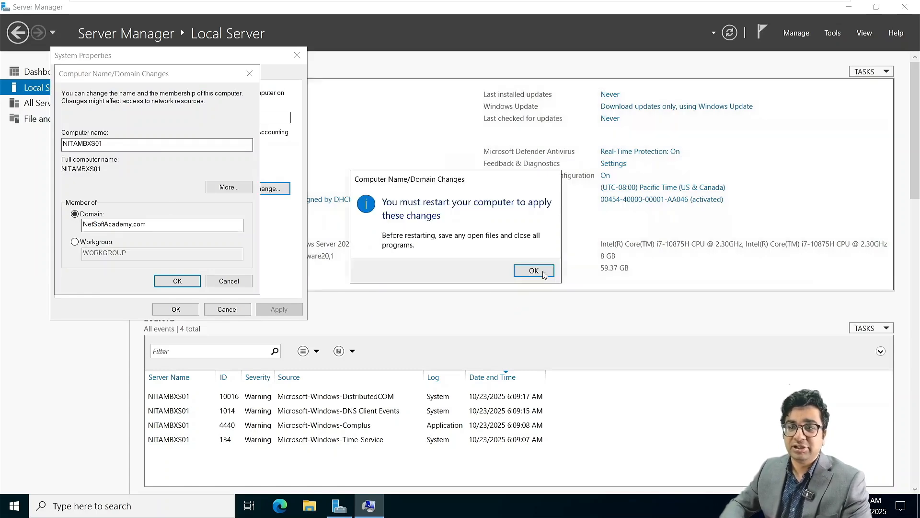
click(534, 271)
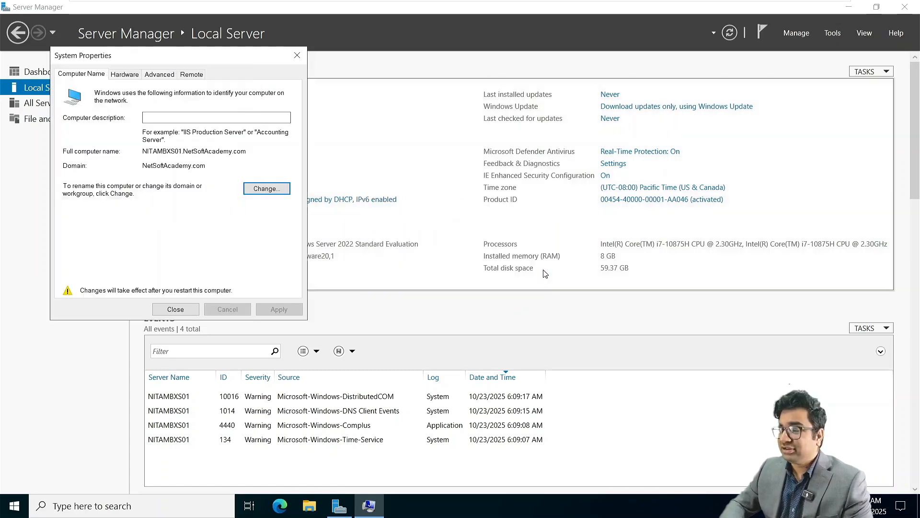
click(175, 309)
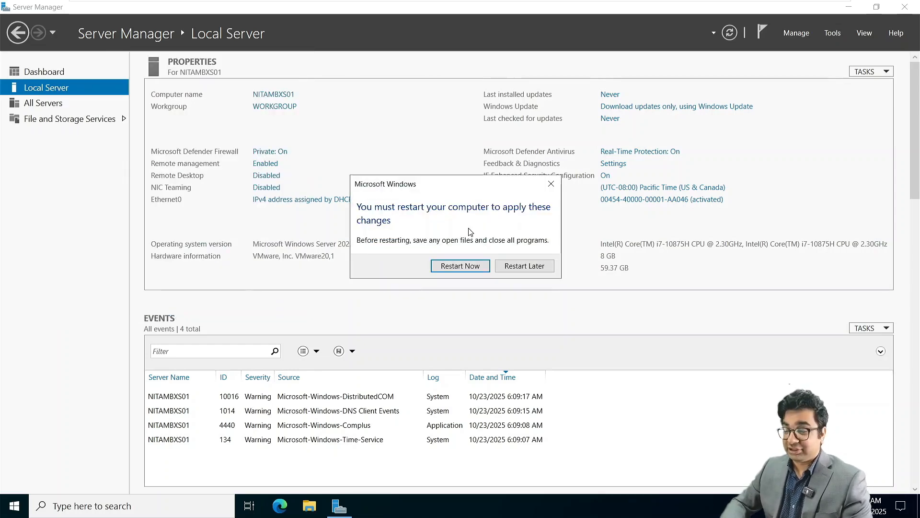
Restart NITAMBXS01 to apply the domain join, then open Tools in NITAADDS01's Server Manager.
click(463, 267)
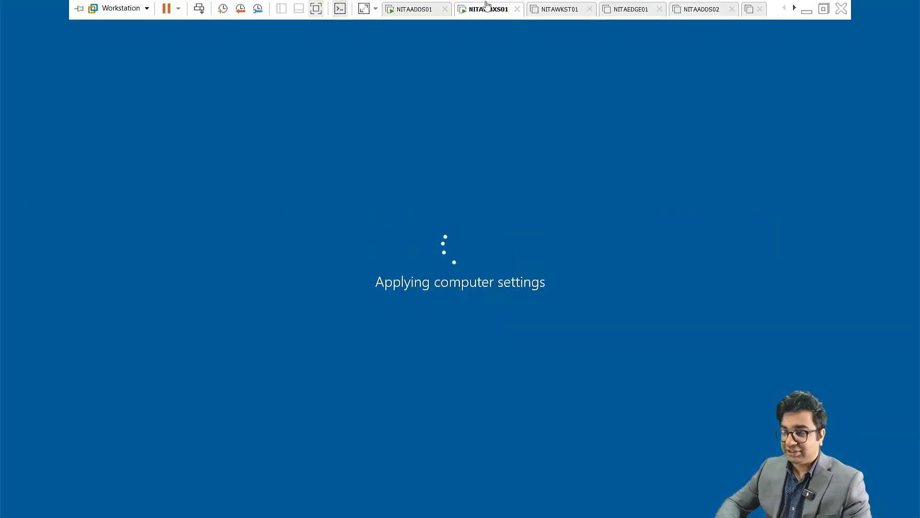
click(418, 9)
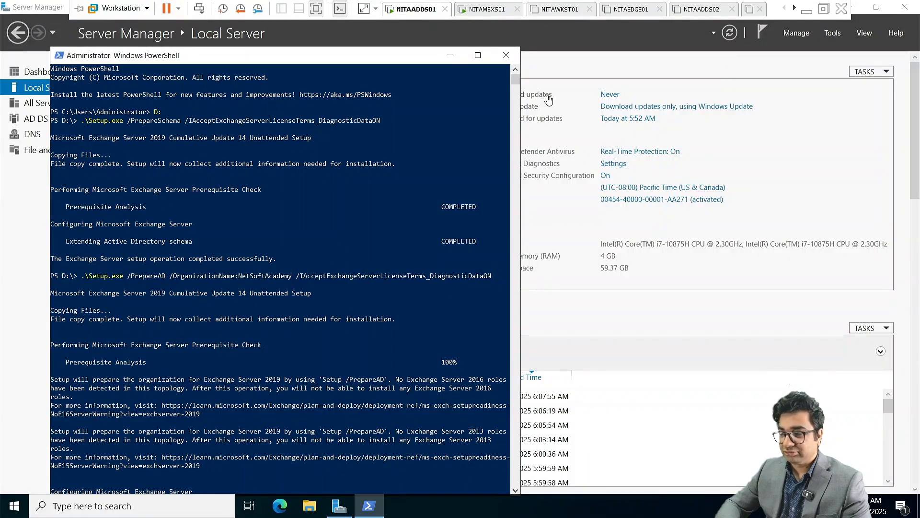
click(449, 57)
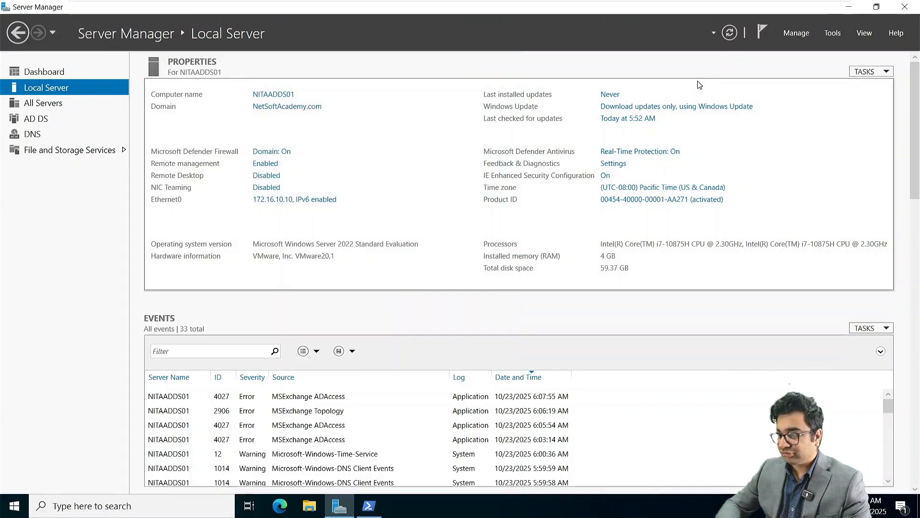
click(831, 36)
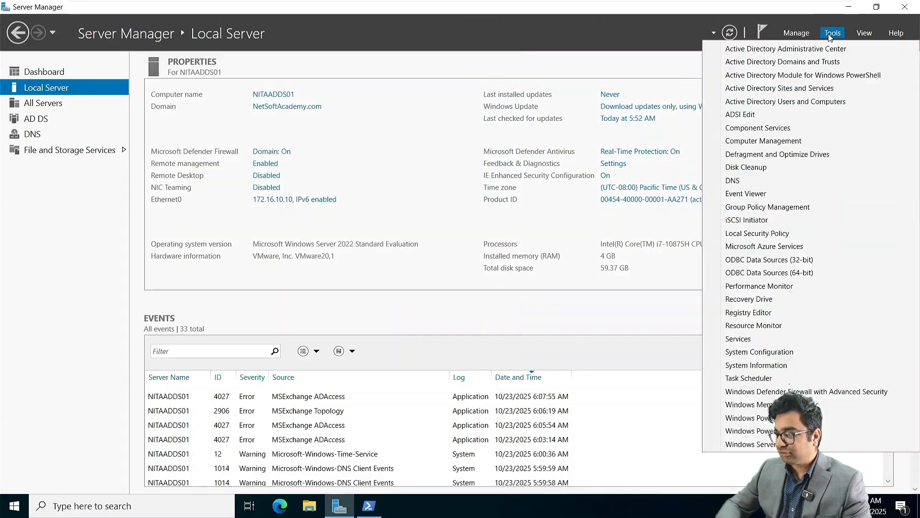
Open Active Directory Users and Computers maximized, list Microsoft Exchange Security Groups with full names, and start Magnifier.
click(798, 102)
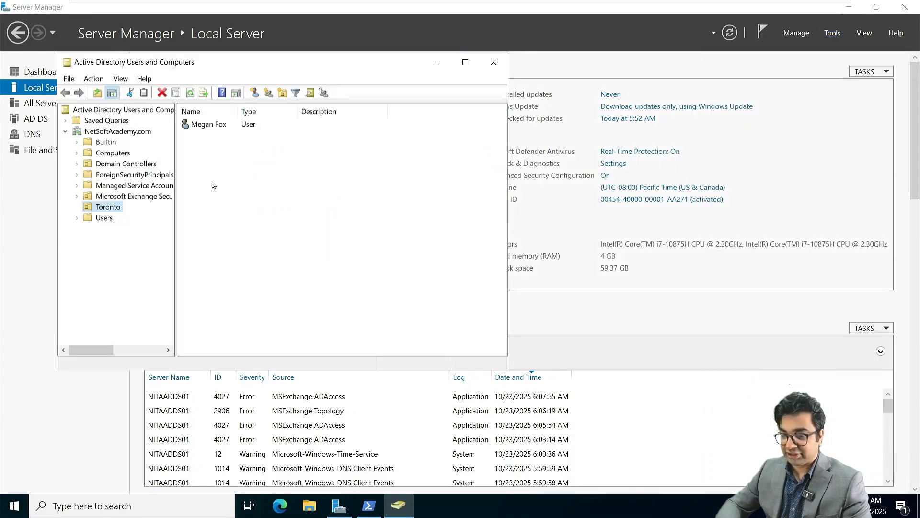
click(466, 62)
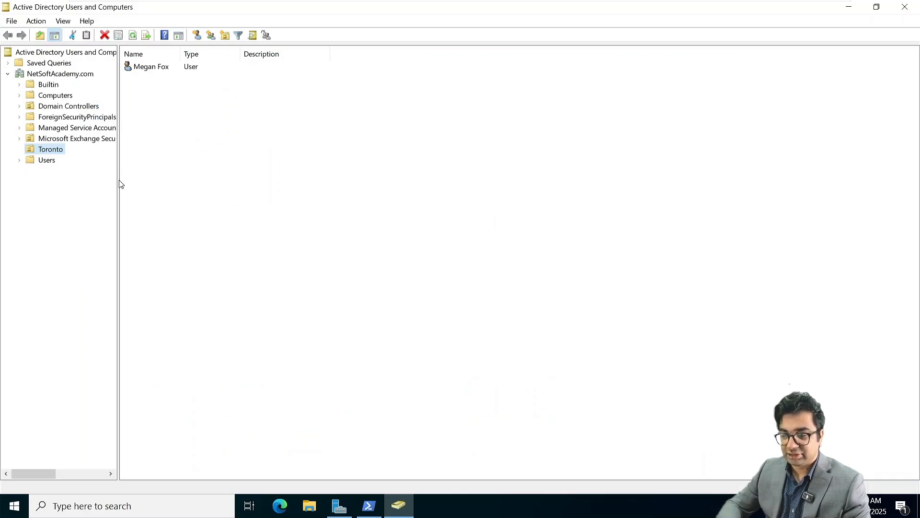
drag(118, 182, 159, 183)
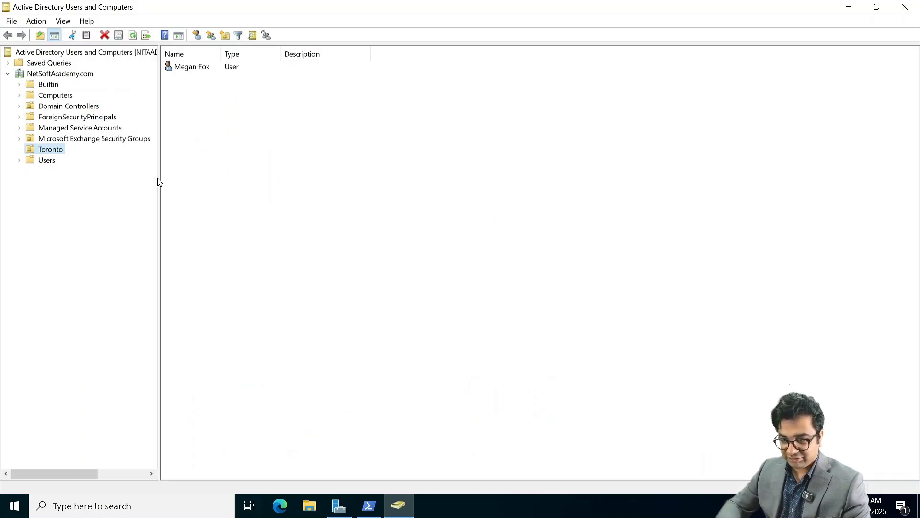
click(88, 117)
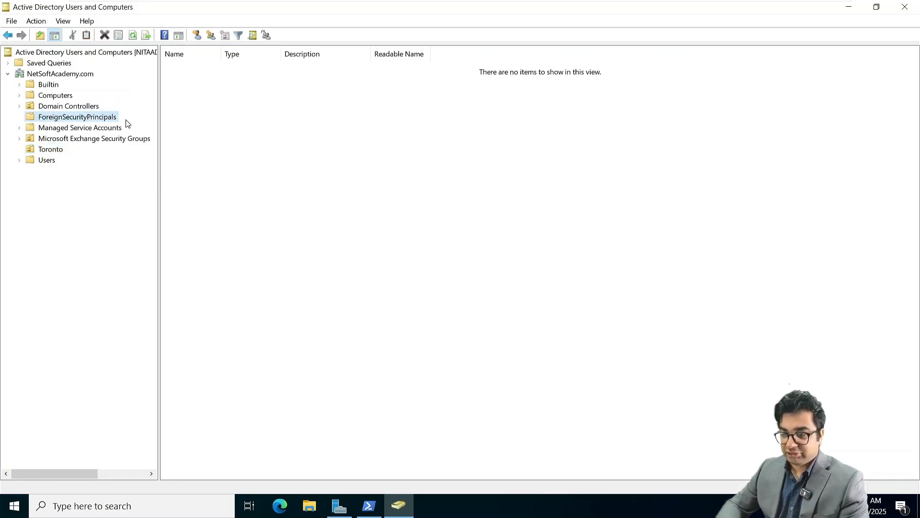
click(107, 128)
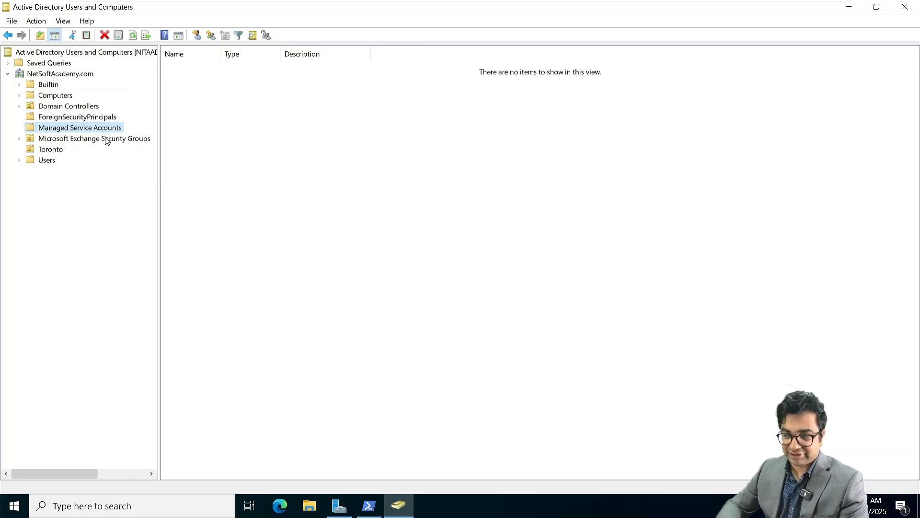
click(106, 139)
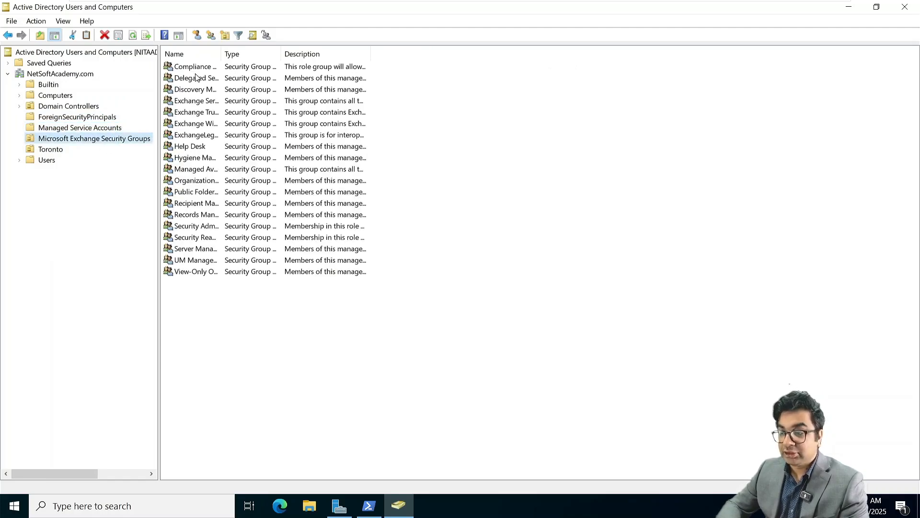
drag(218, 48, 288, 55)
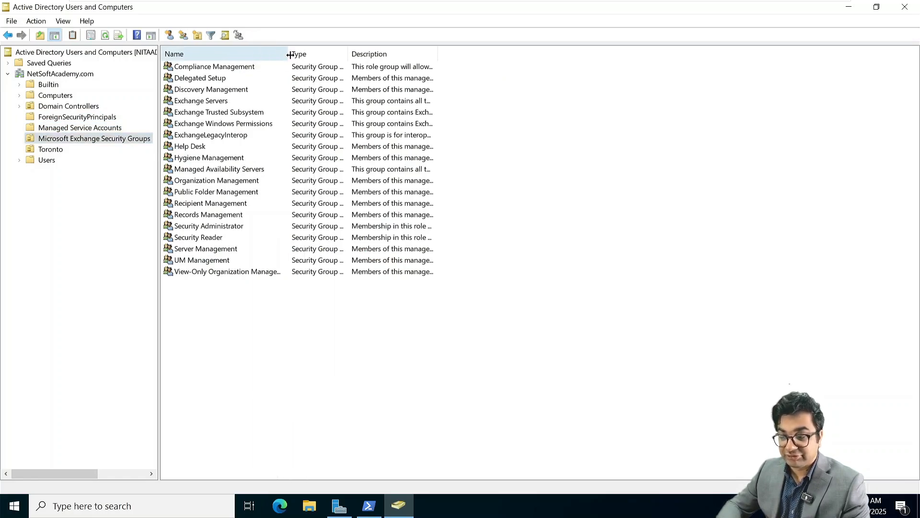
click(210, 241)
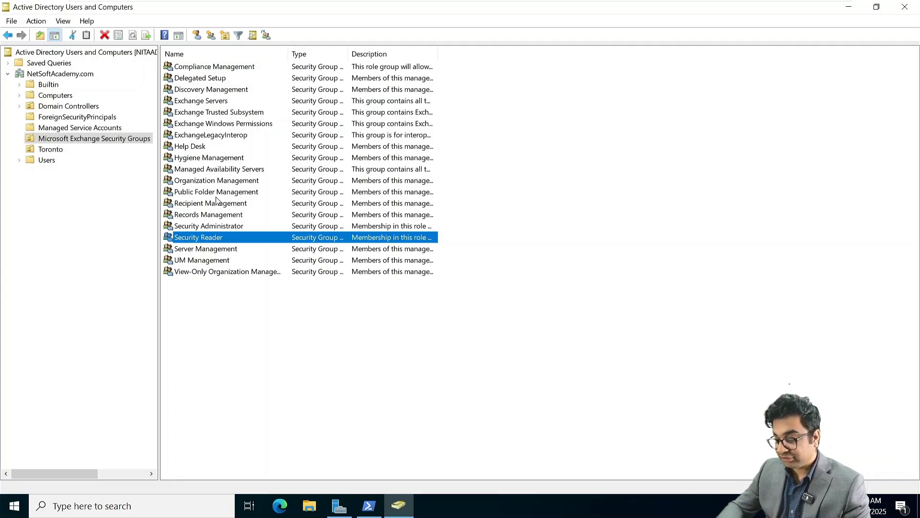
key(super+plus)
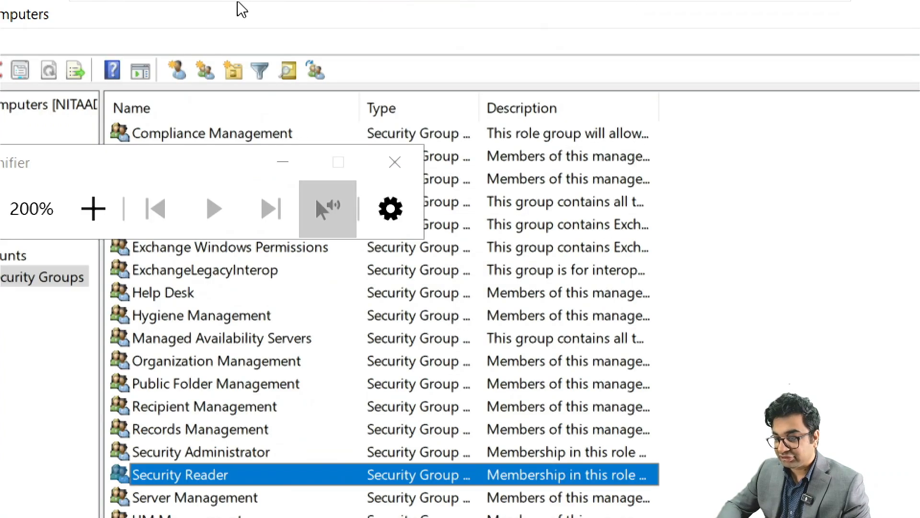
Minimize the Magnifier toolbar, keeping 200% magnification over the group list.
click(283, 172)
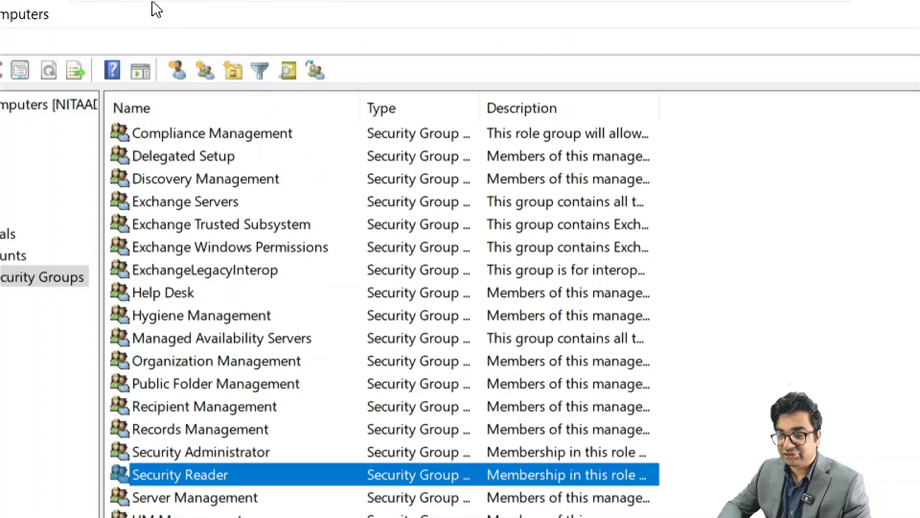
Verify Exchange Trusted Subsystem has no members, then list the Users container with the Name column widened.
double_click(209, 228)
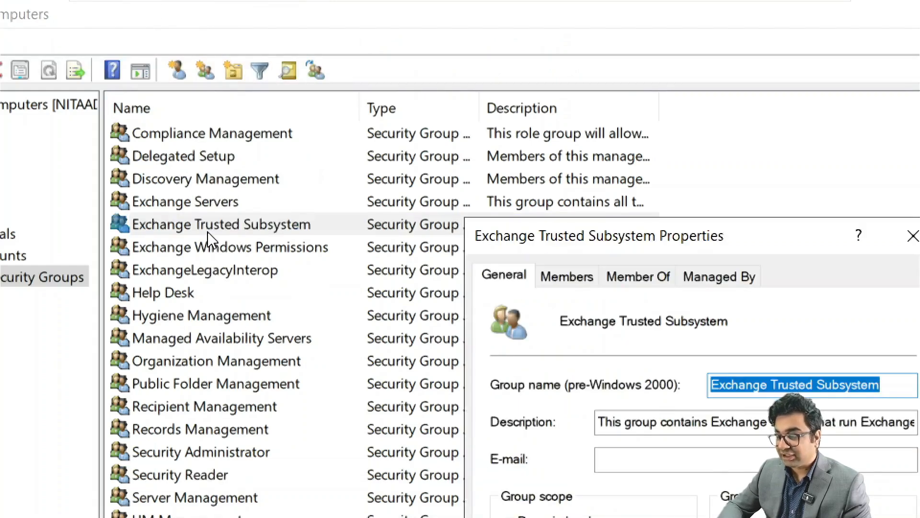
click(574, 282)
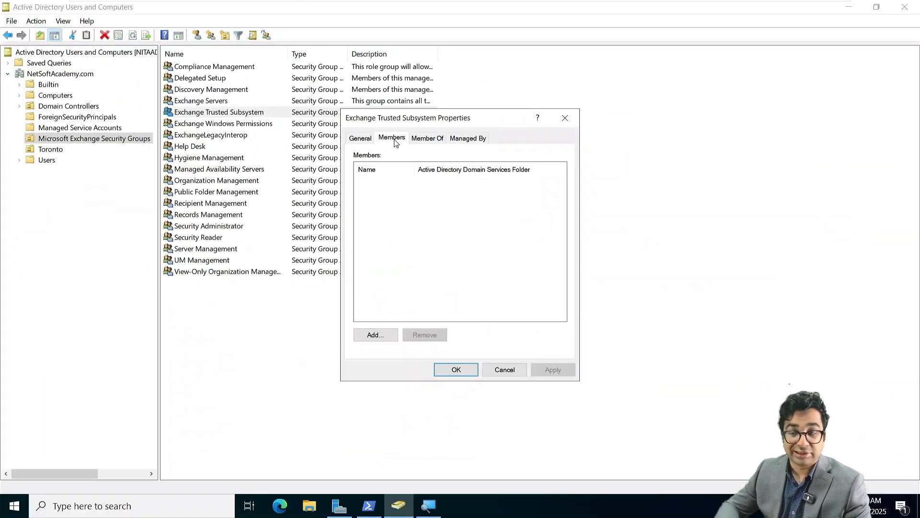
click(505, 369)
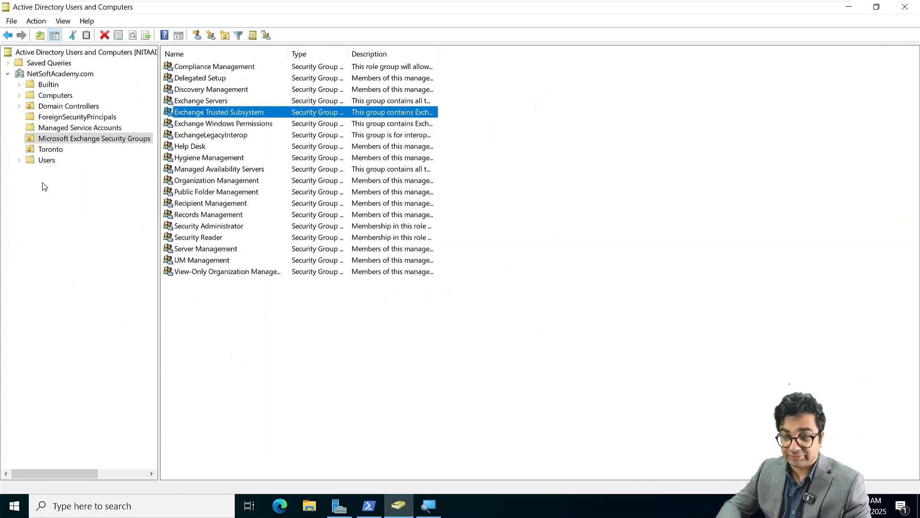
click(46, 161)
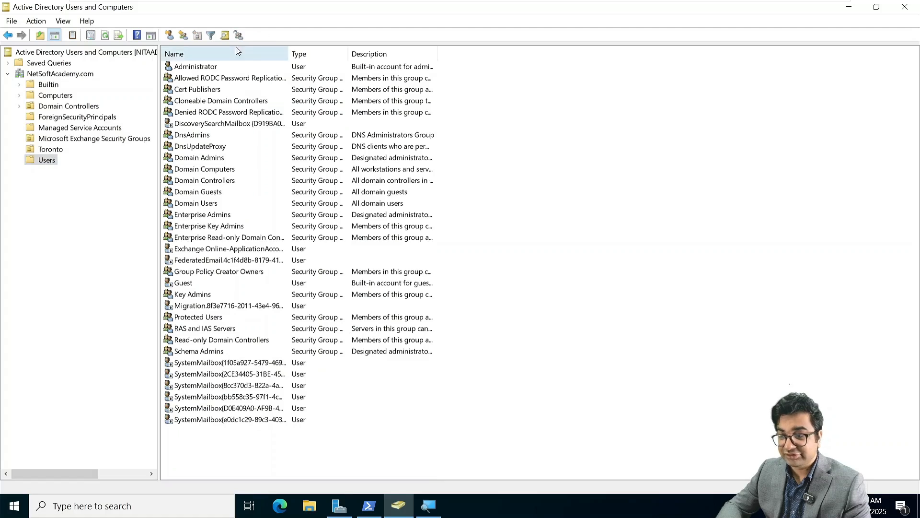
drag(289, 55, 340, 57)
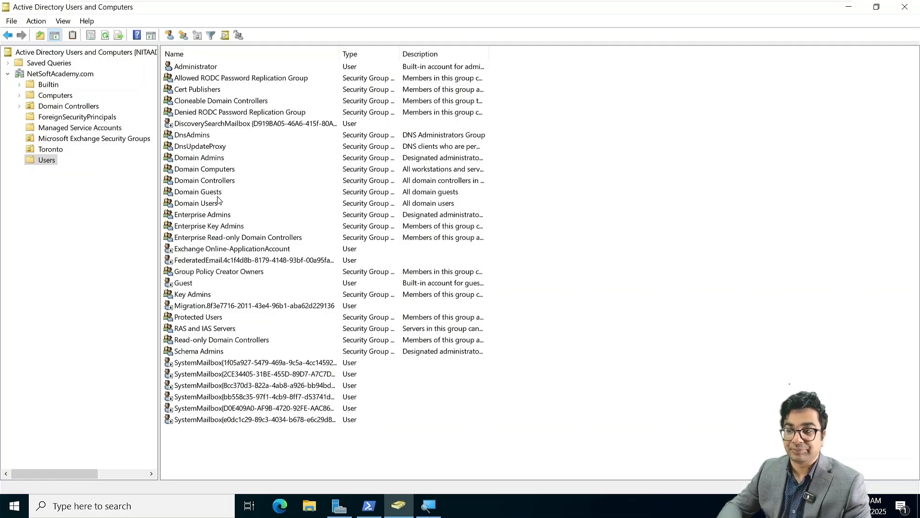
Close Active Directory Users and Computers and bring up NITAMBXS01's sign-in screen.
click(905, 7)
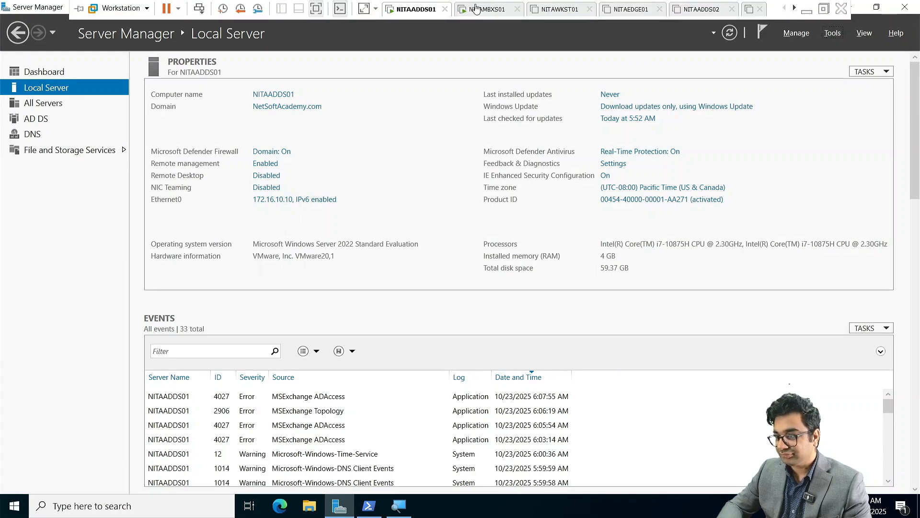
click(485, 11)
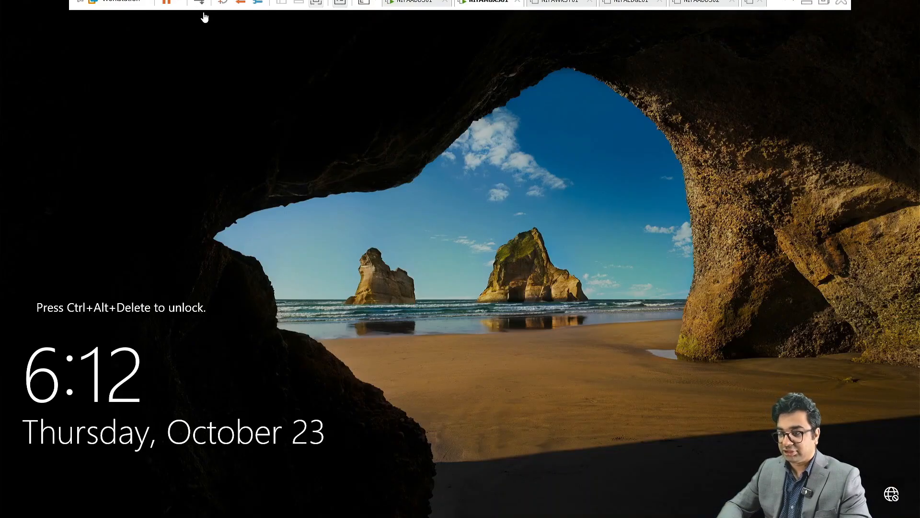
click(199, 8)
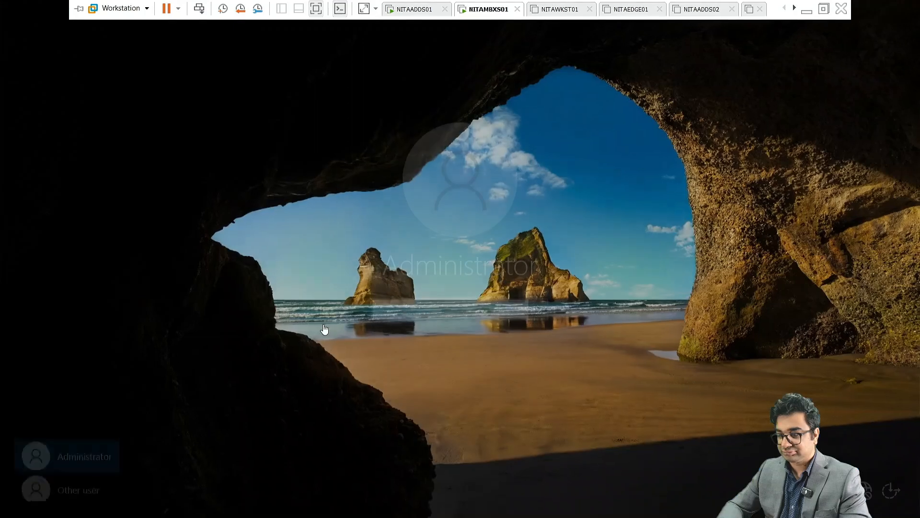
Sign in as Other user with the domain administrator's UPN and password.
click(91, 485)
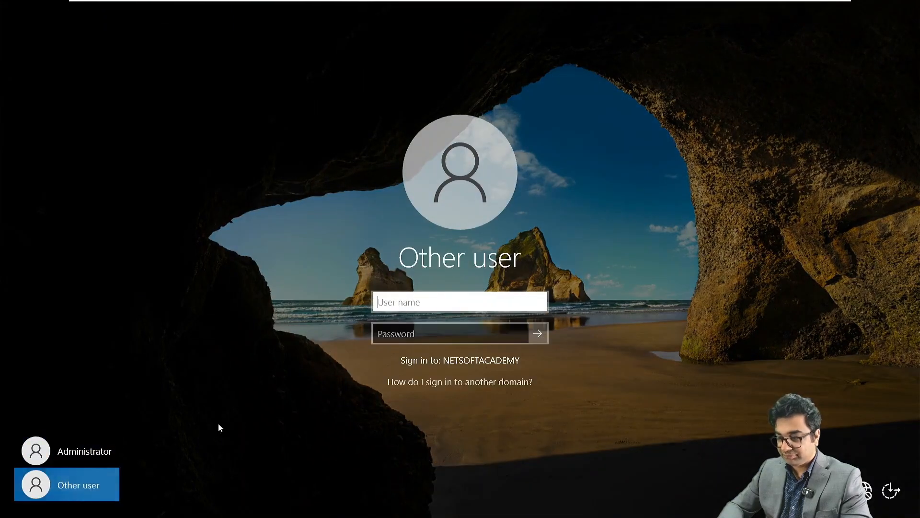
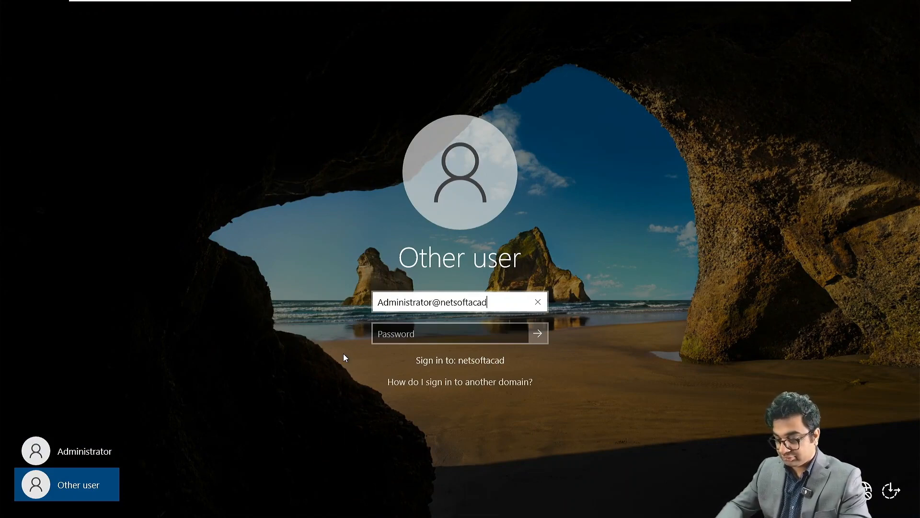
key(Tab)
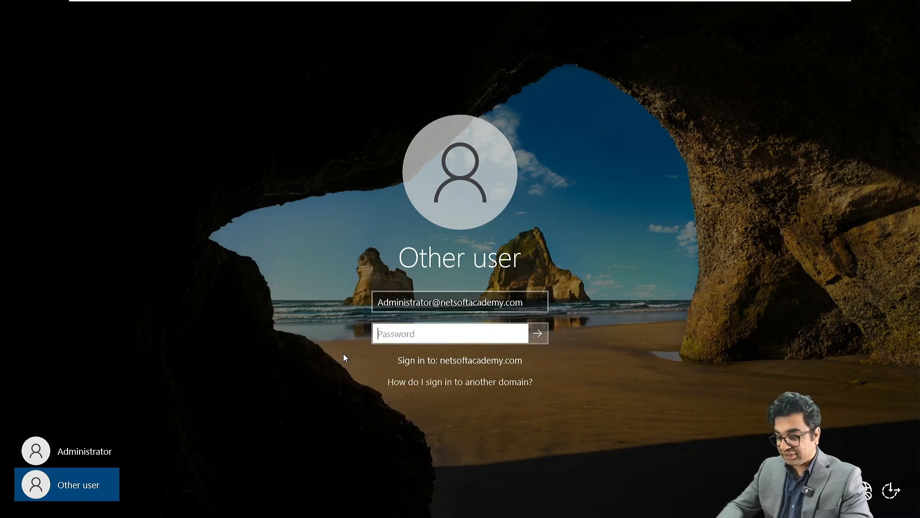
text(P@ssw0rd123)
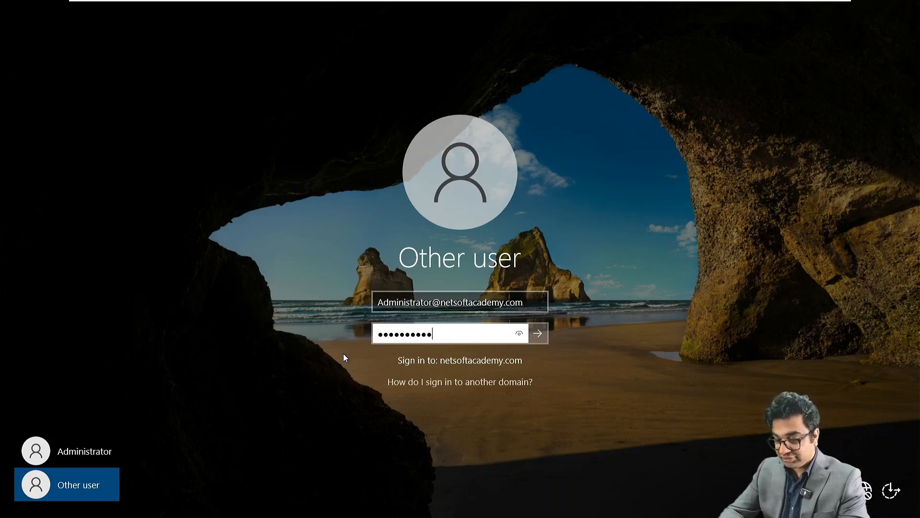
key(Return)
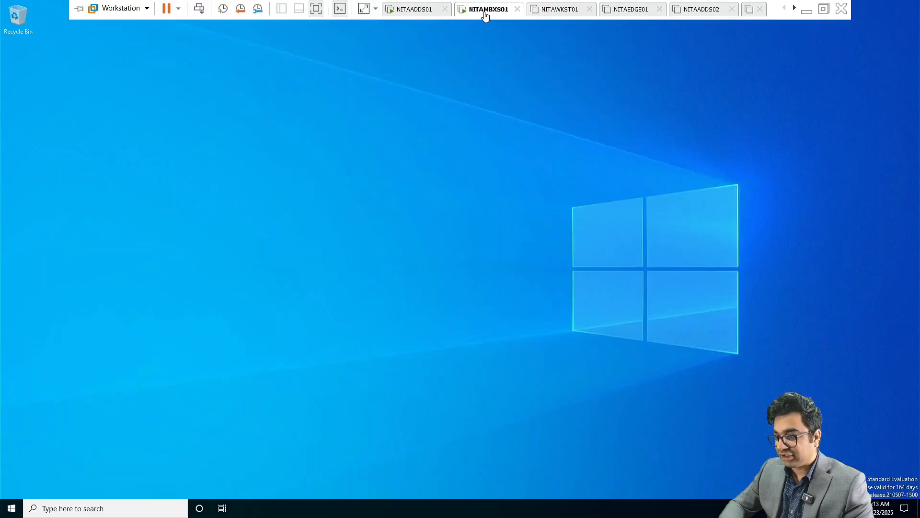
Mount Microsoft 365 Hybrid Deployments.iso in the VM's CD/DVD (SATA) drive and dismiss the Admin Center notice.
right_click(485, 14)
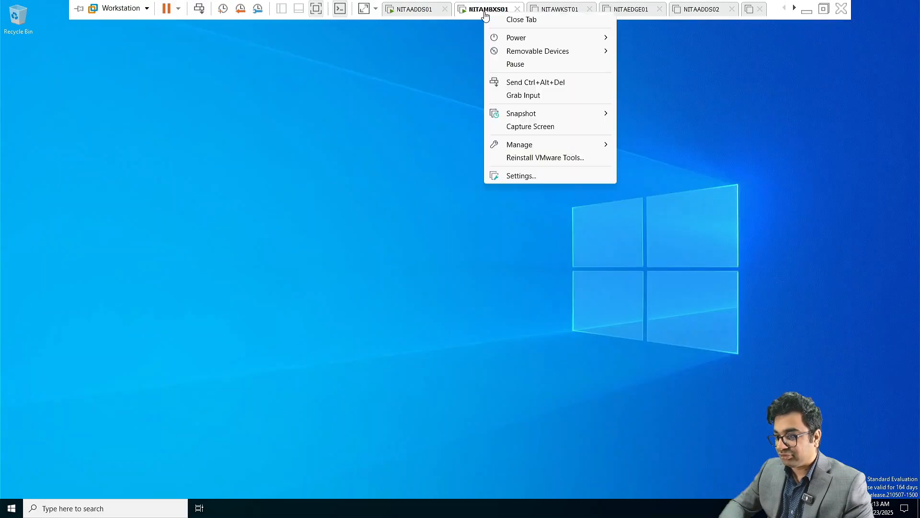
click(527, 175)
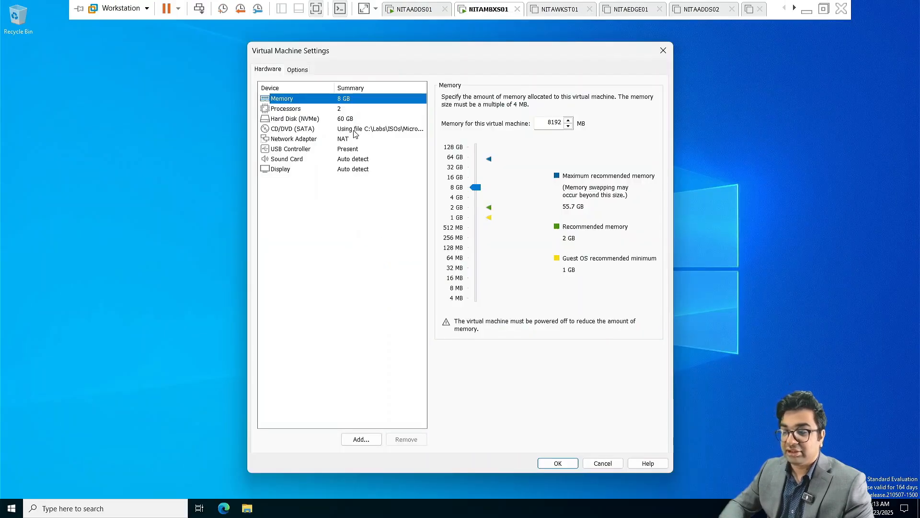
click(354, 130)
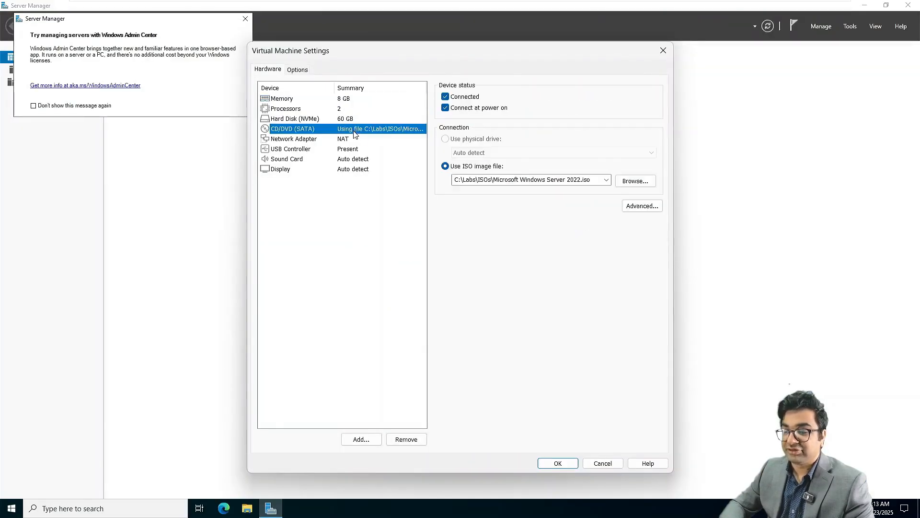
click(607, 180)
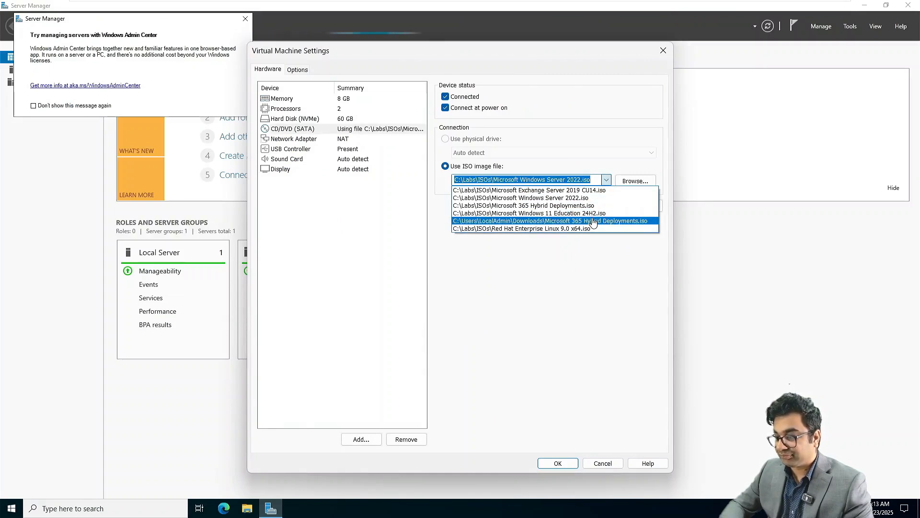
click(583, 206)
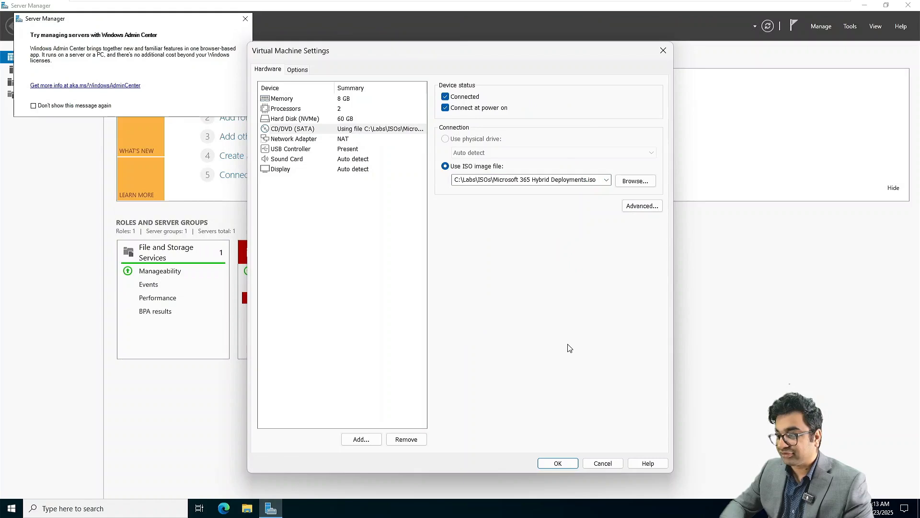
click(558, 463)
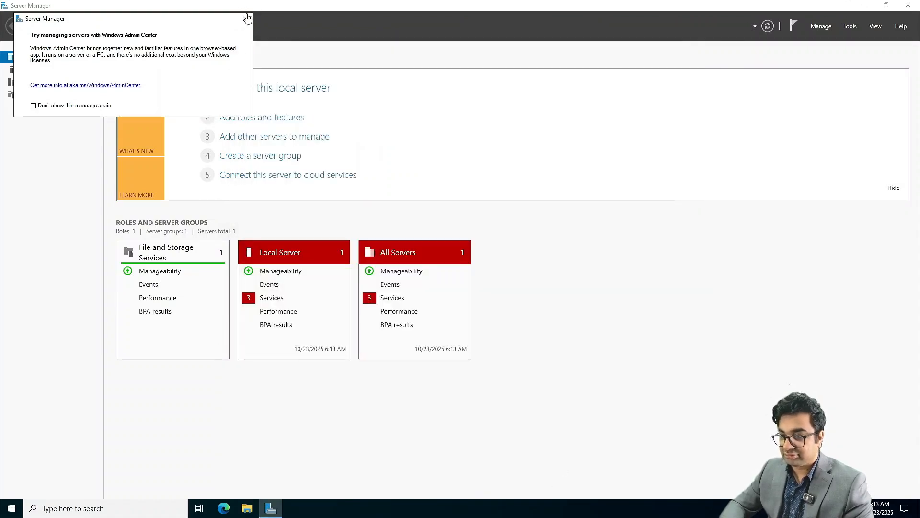
click(246, 19)
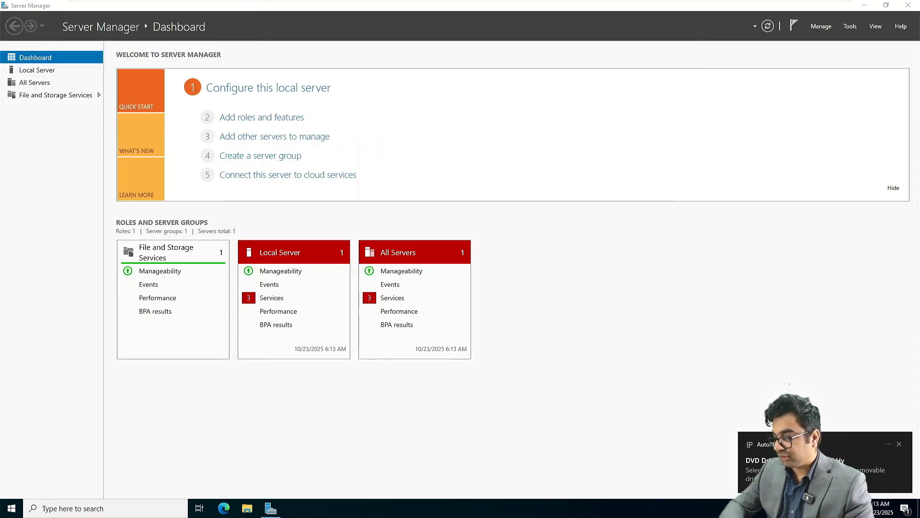
Open the DVD's files, launch the JRE 8 Update 341 x64 installer, and open Windows PowerShell.
click(791, 462)
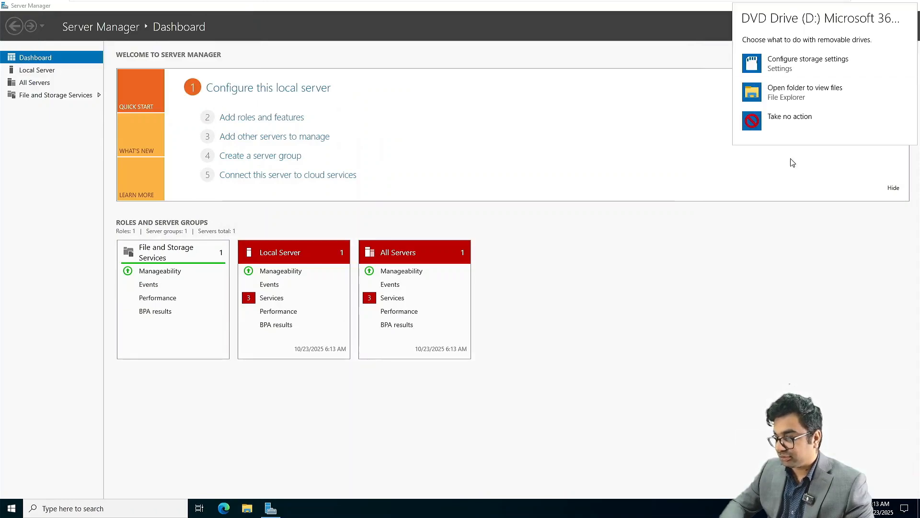
click(808, 93)
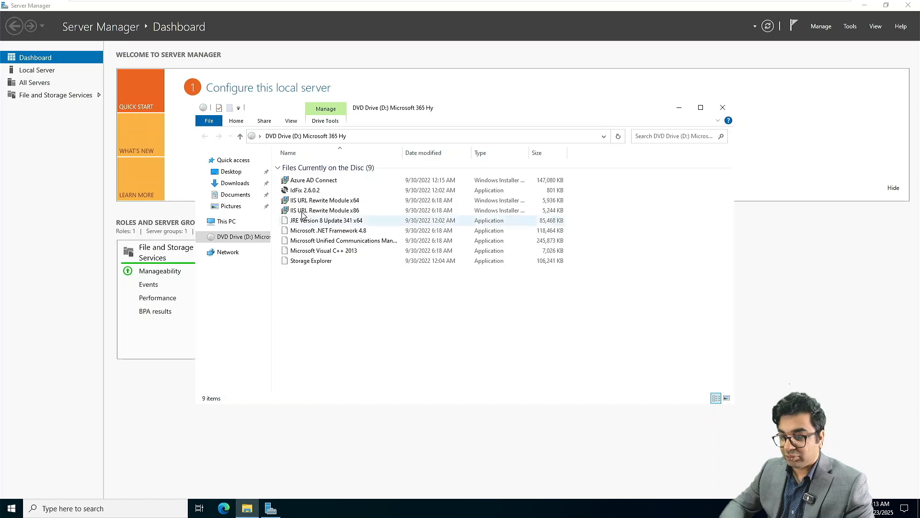
double_click(303, 216)
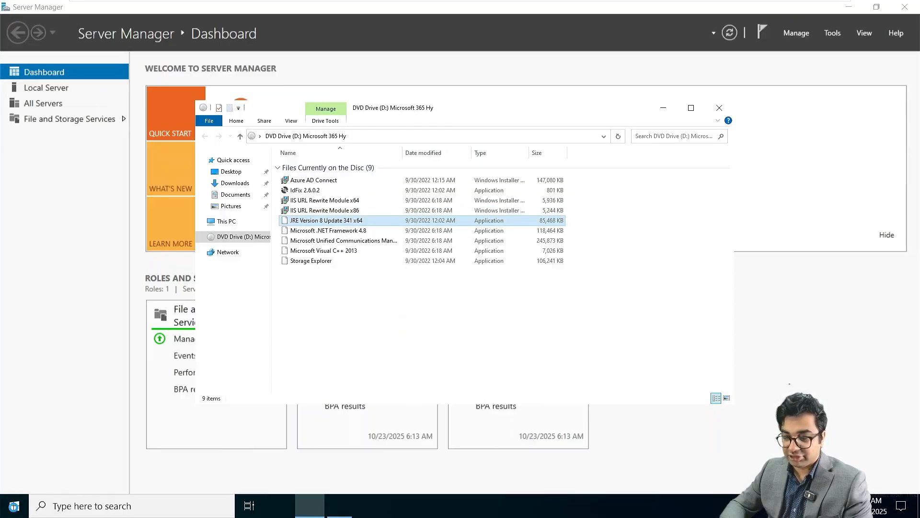
key(super)
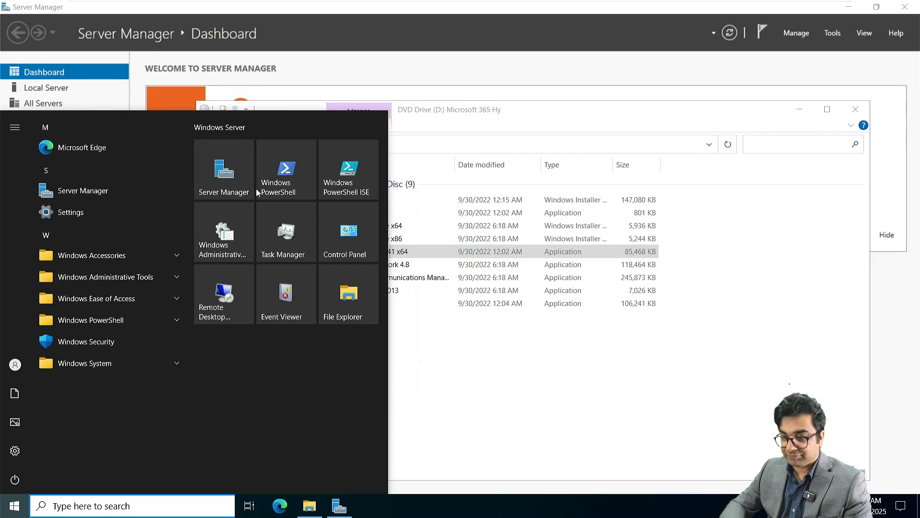
click(297, 178)
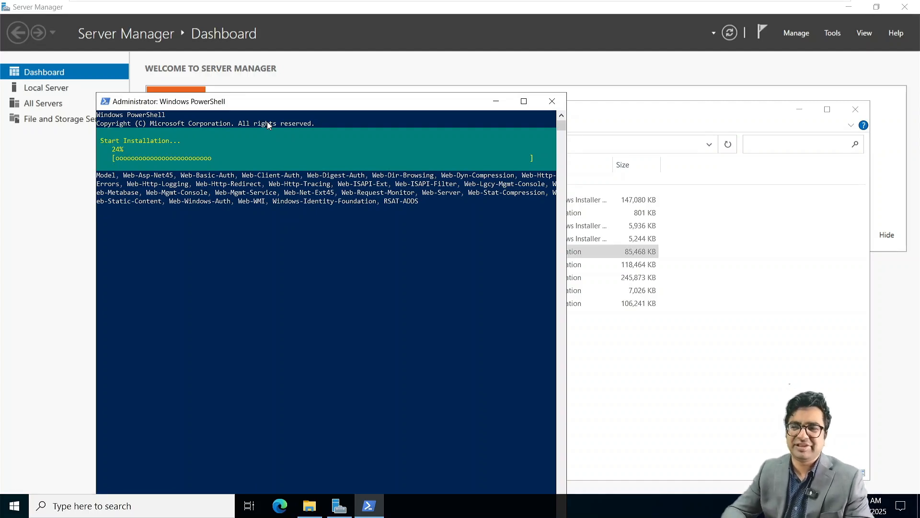
Install the Microsoft Visual C++ 2013 Redistributable (x64) from the DVD, accepting its license terms.
click(631, 360)
click(343, 292)
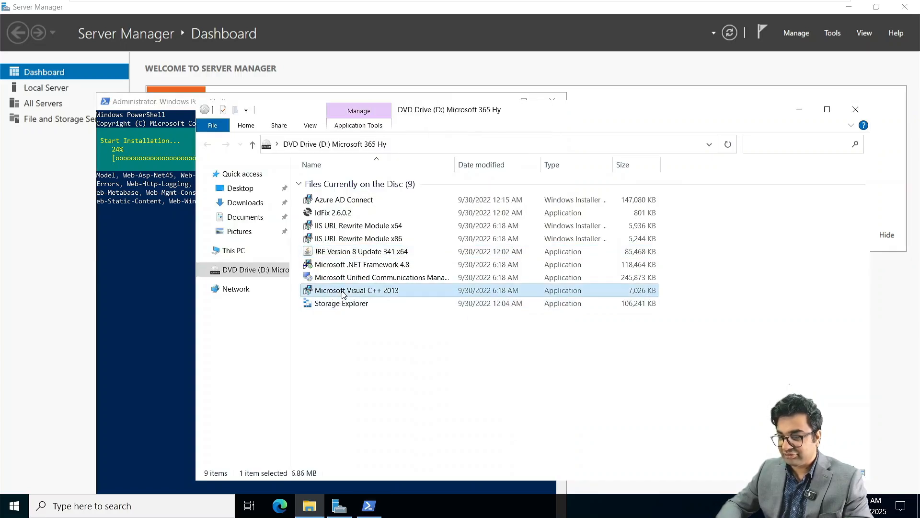
double_click(344, 292)
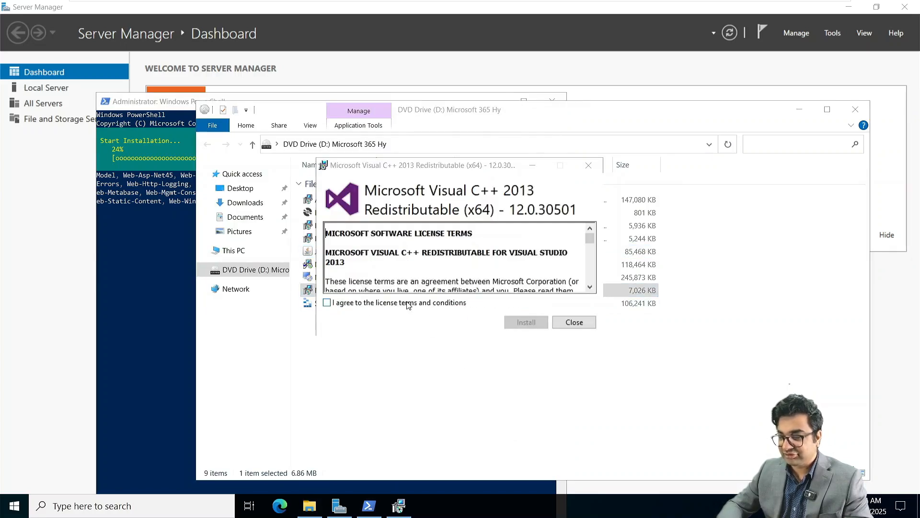
click(410, 303)
click(527, 322)
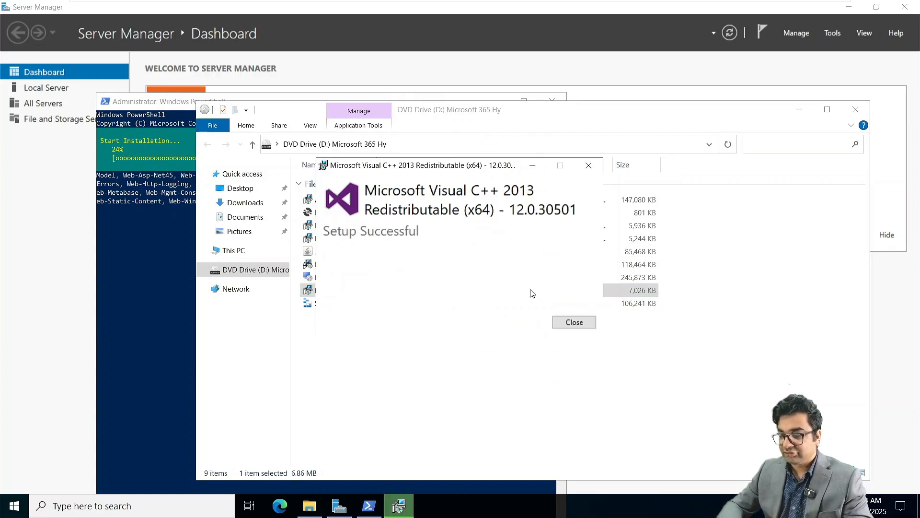
click(574, 323)
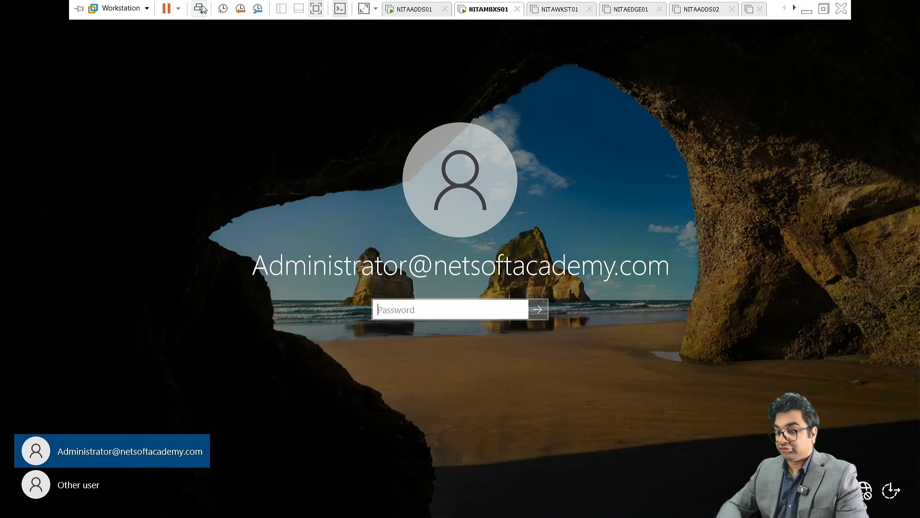
Sign in to NITAMBXS01 with the domain Administrator's password.
click(408, 309)
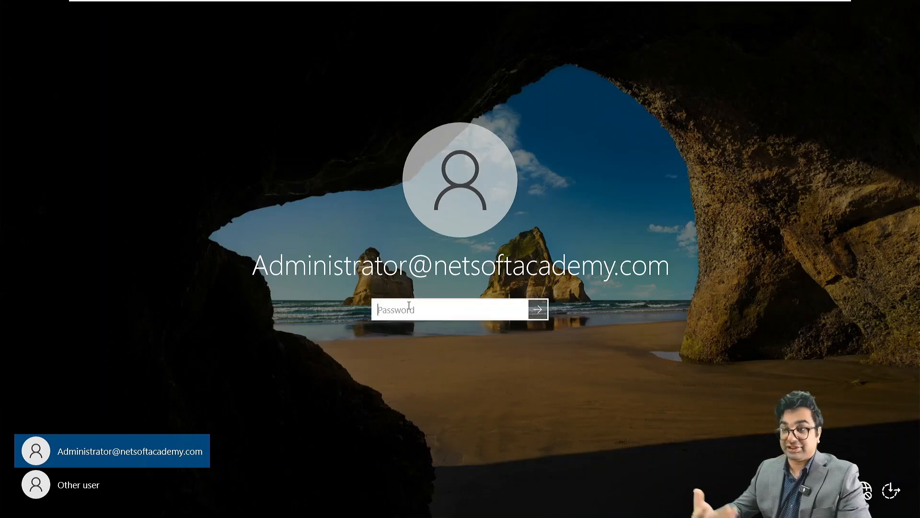
text(•••••)
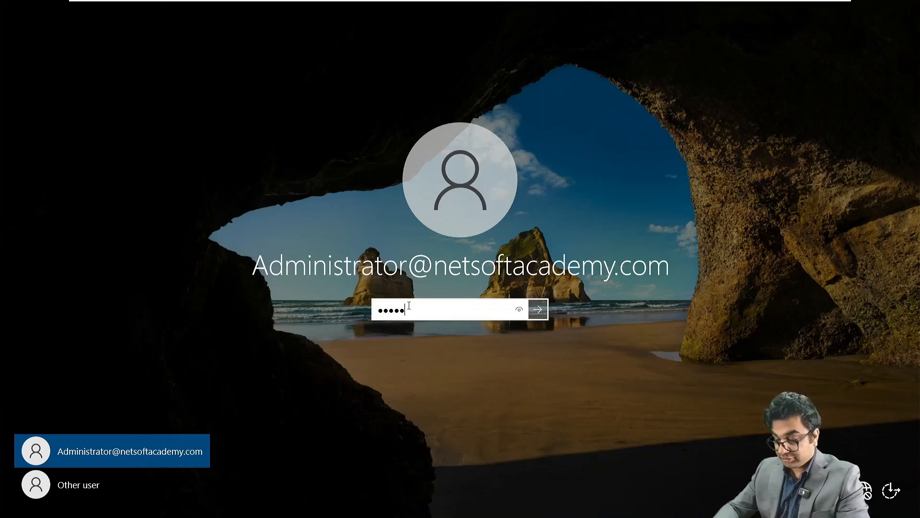
text(•••••)
key(Return)
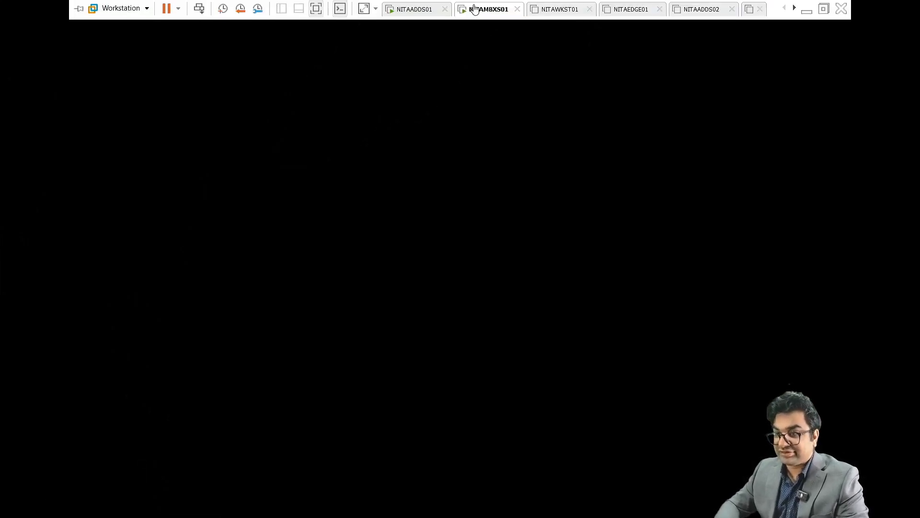
Mount the Microsoft Exchange Server 2019 CU14 ISO in the VM's CD/DVD (SATA) drive.
right_click(473, 9)
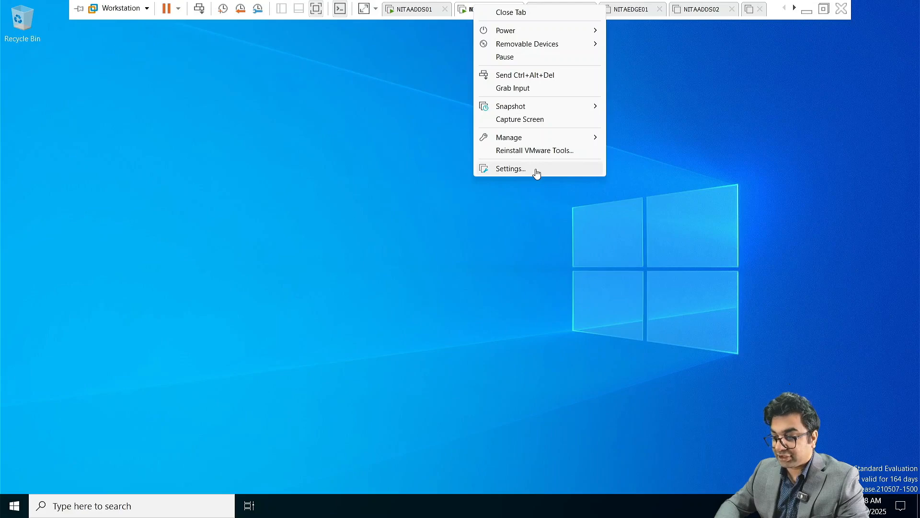
click(511, 169)
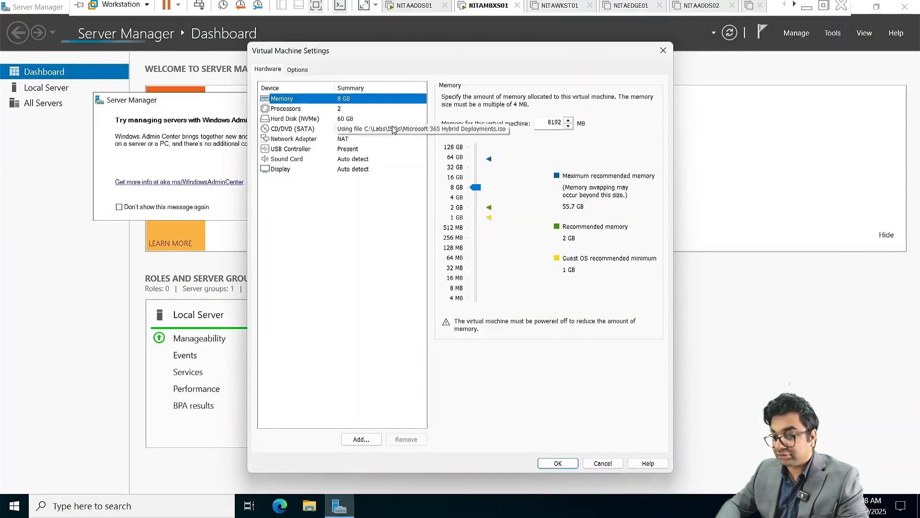
click(393, 130)
click(606, 179)
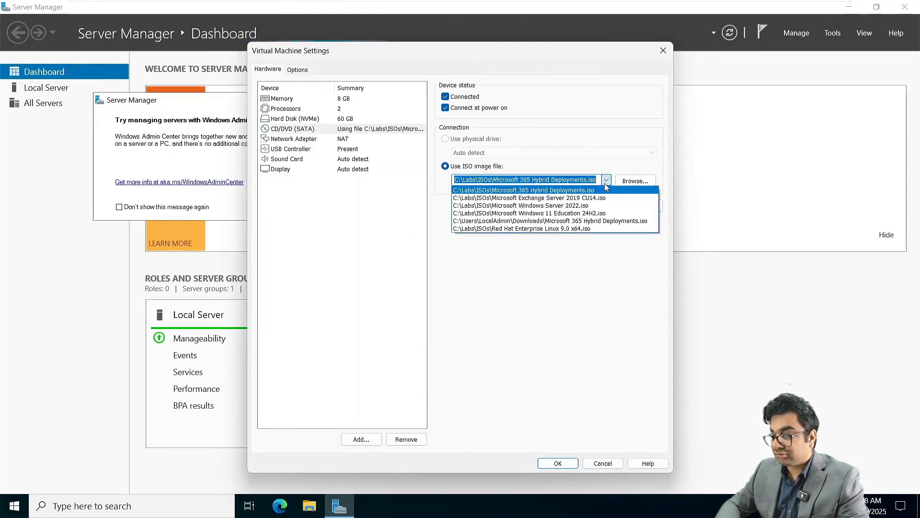
click(601, 197)
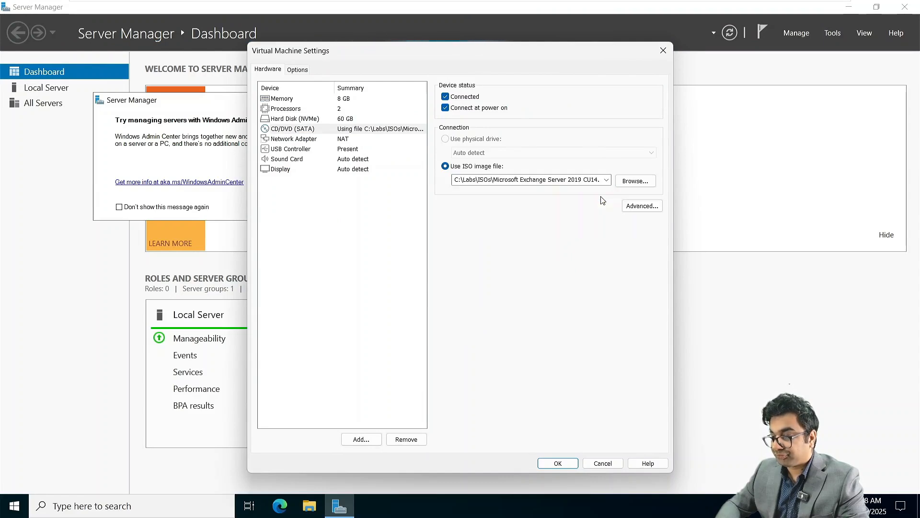
click(558, 463)
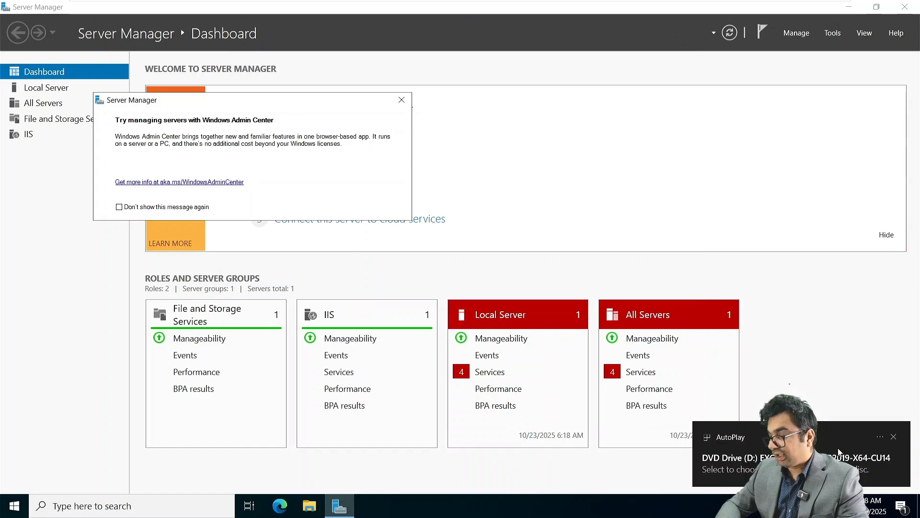
click(839, 453)
Launch Exchange Setup without checking for updates, accepting the license and recommended settings.
click(815, 110)
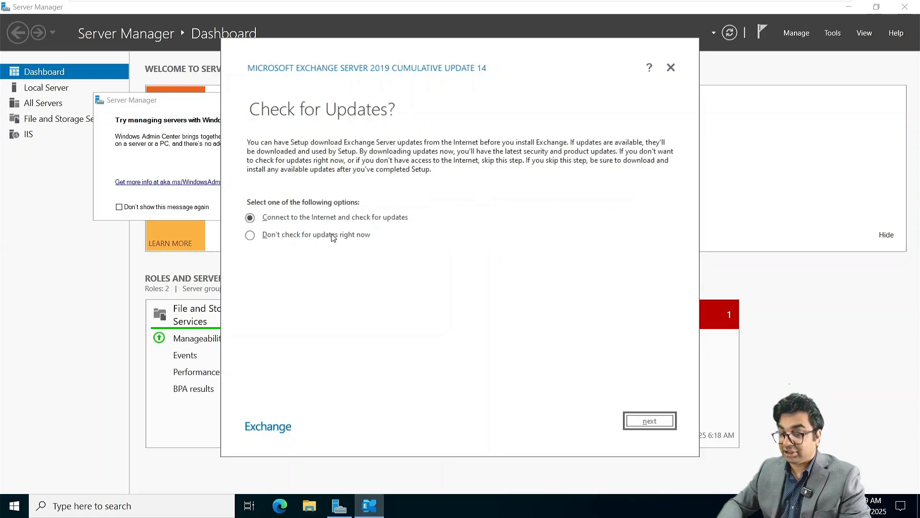
click(333, 235)
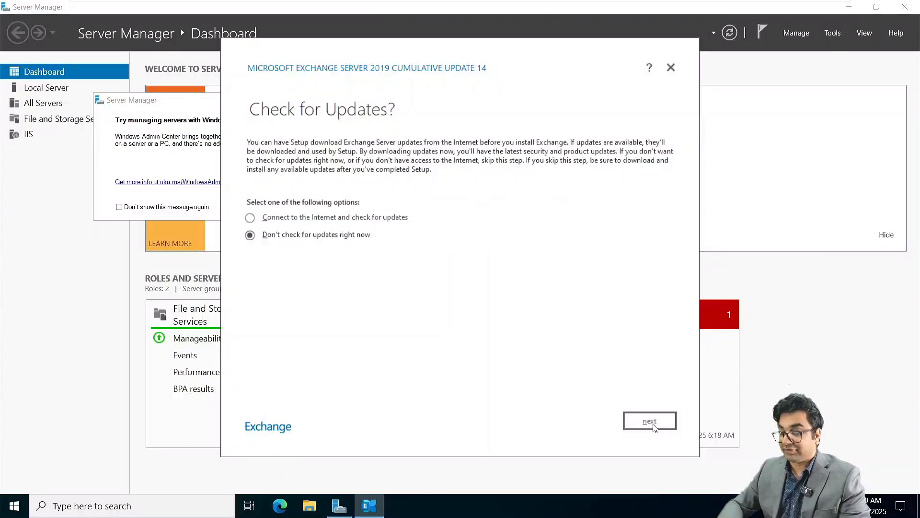
click(649, 421)
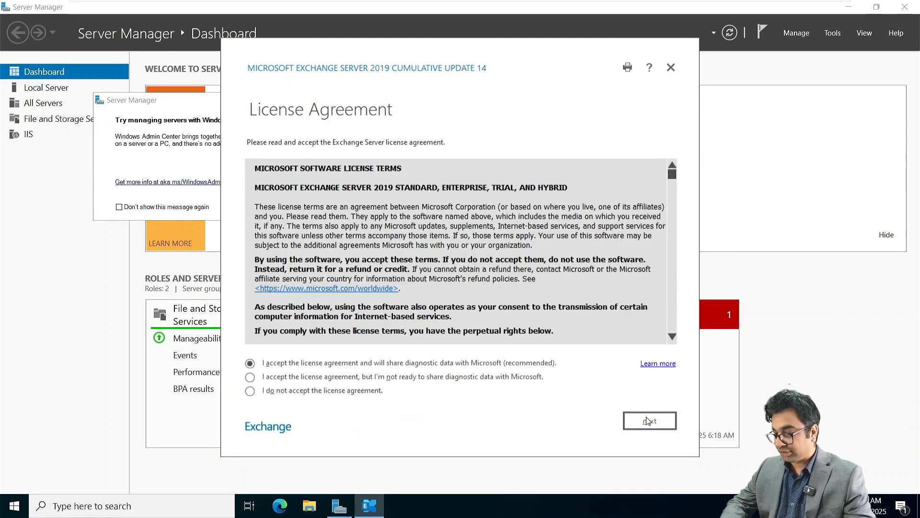
click(649, 421)
click(648, 420)
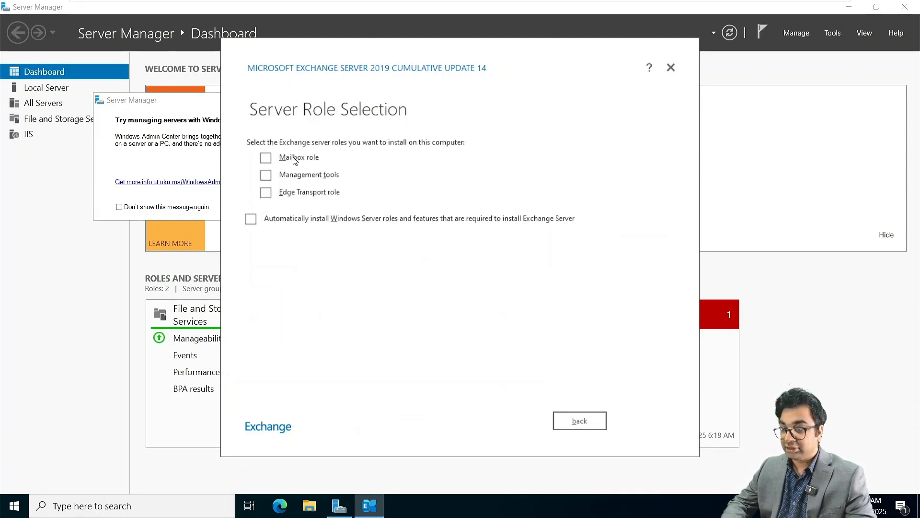
Choose the Mailbox role with the default path, disable malware scanning, and run readiness checks.
click(267, 160)
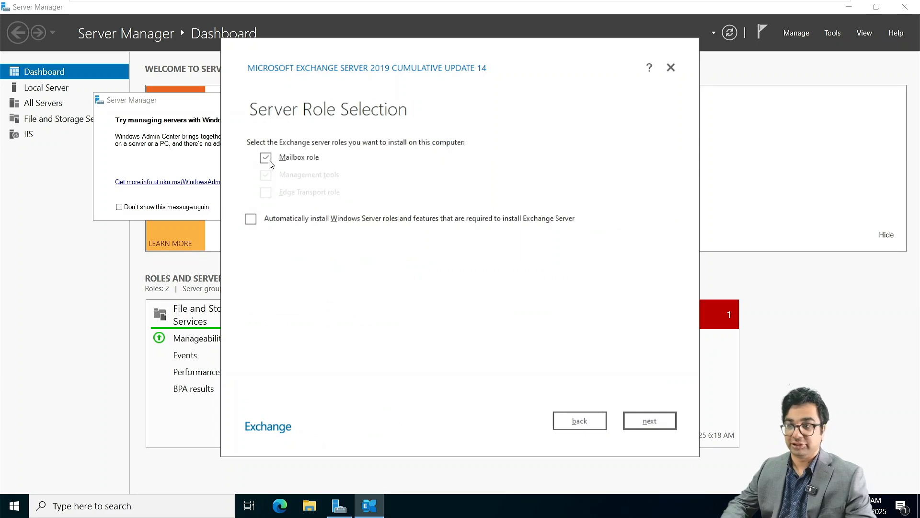
click(651, 420)
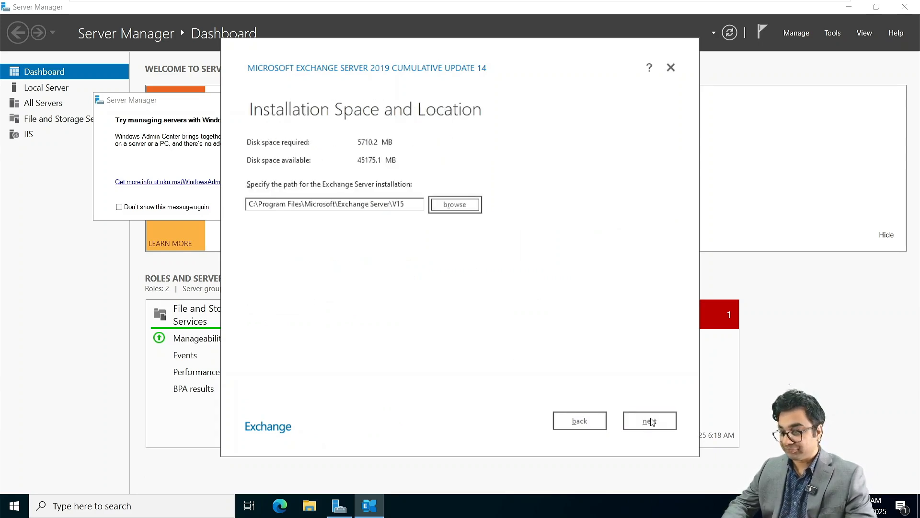
click(651, 420)
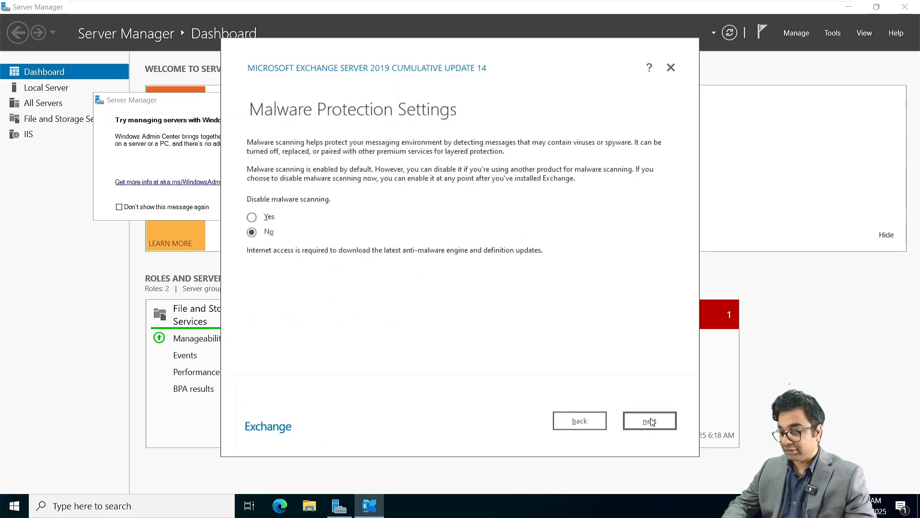
click(253, 217)
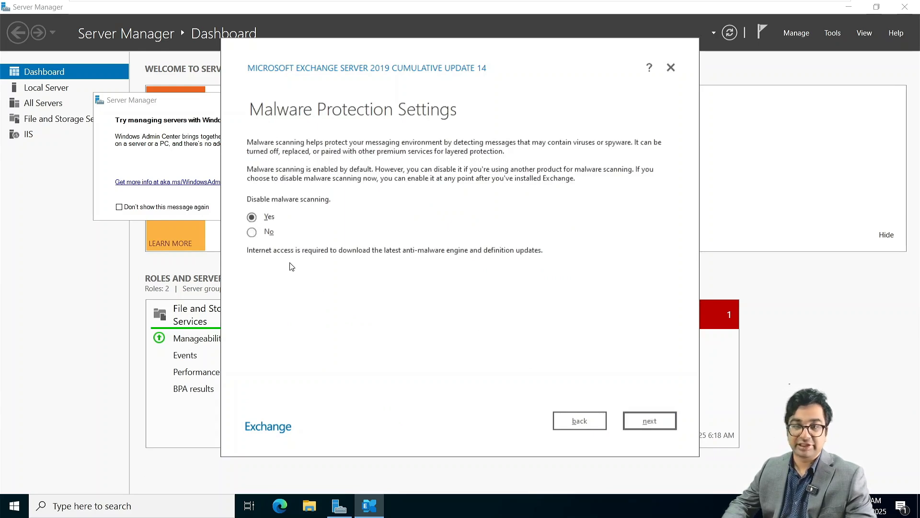
click(648, 422)
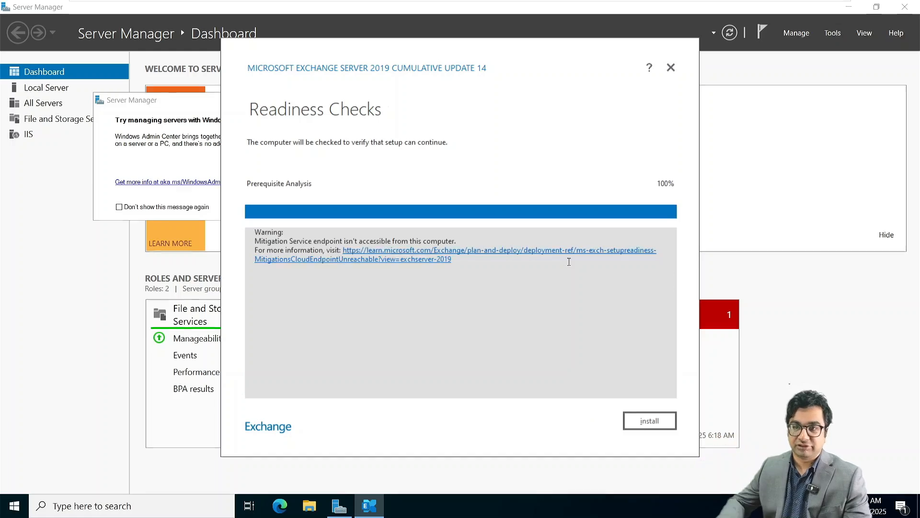
Start the Exchange 2019 CU14 installation, which reaches step 2 of 13, copying files.
click(653, 420)
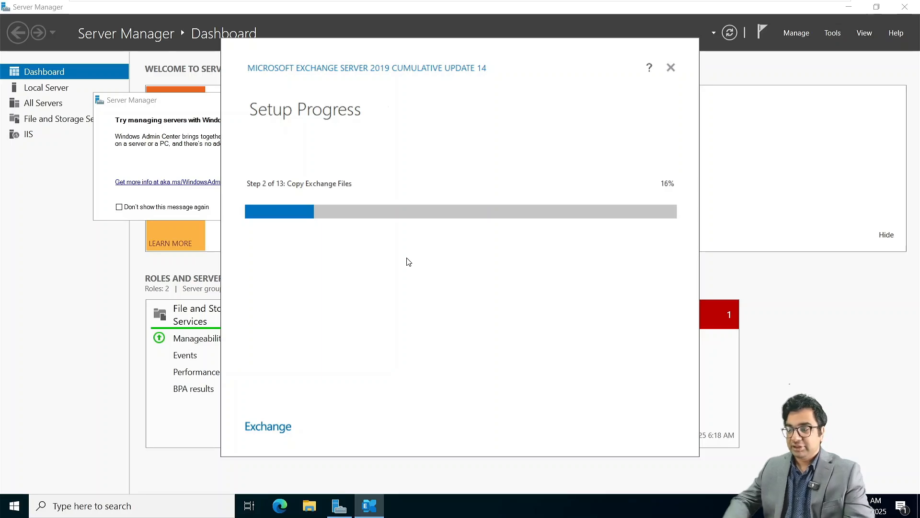
Switch to the NITAWKST01 virtual machine and power it on.
mouse_move(523, 4)
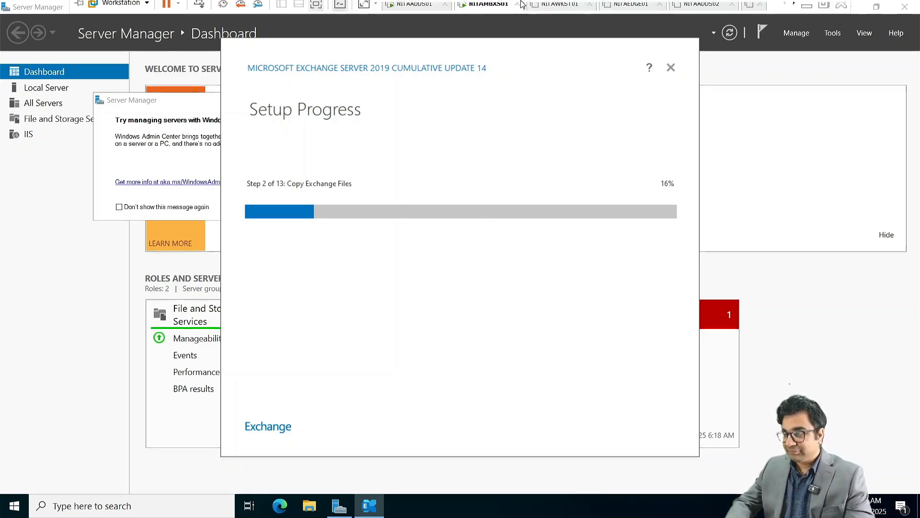
click(554, 14)
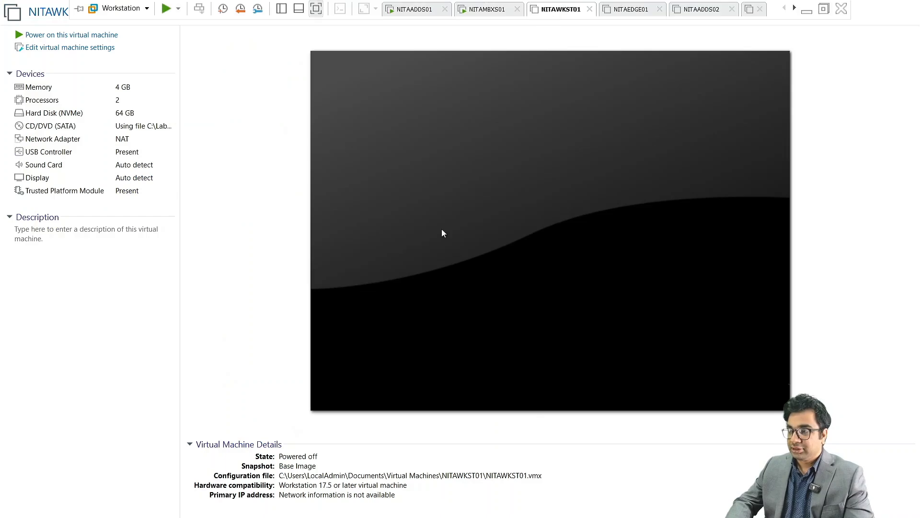
click(79, 43)
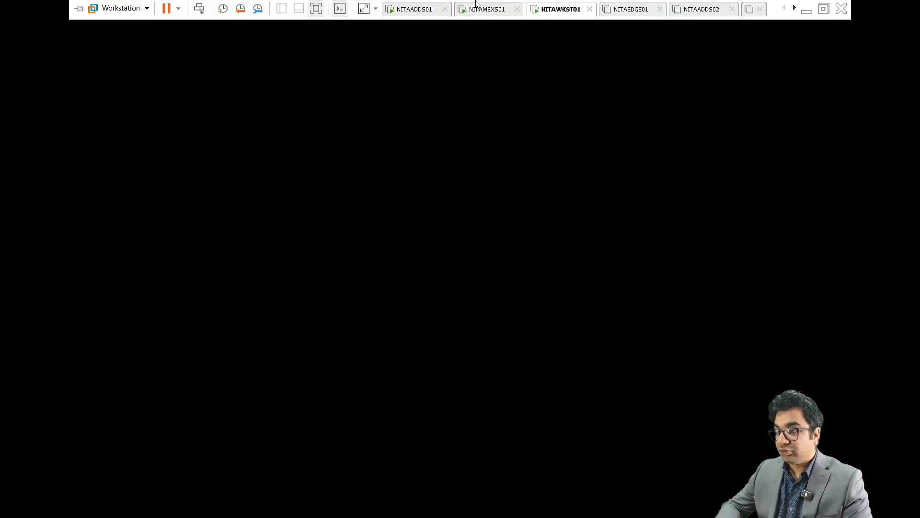
On NITAMBXS01, set the screen turn-off in Power & sleep to Never, then return to NITAWKST01.
click(484, 11)
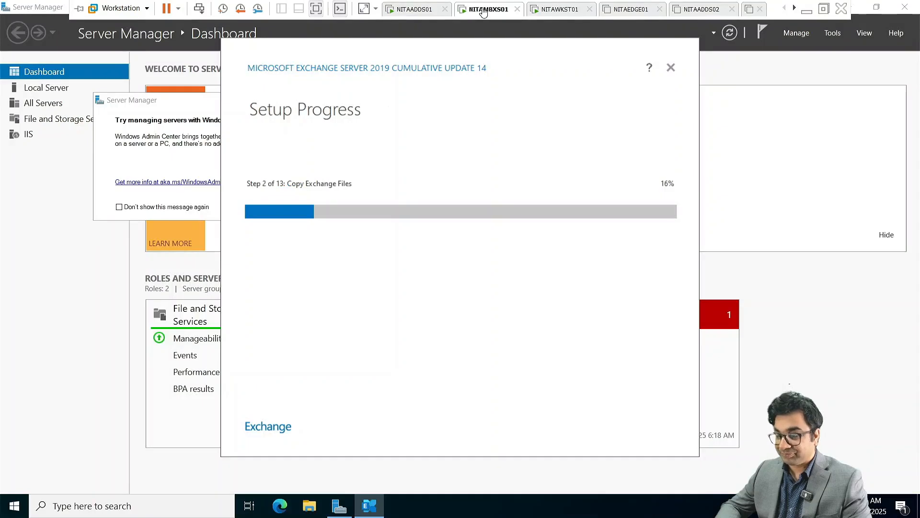
click(14, 507)
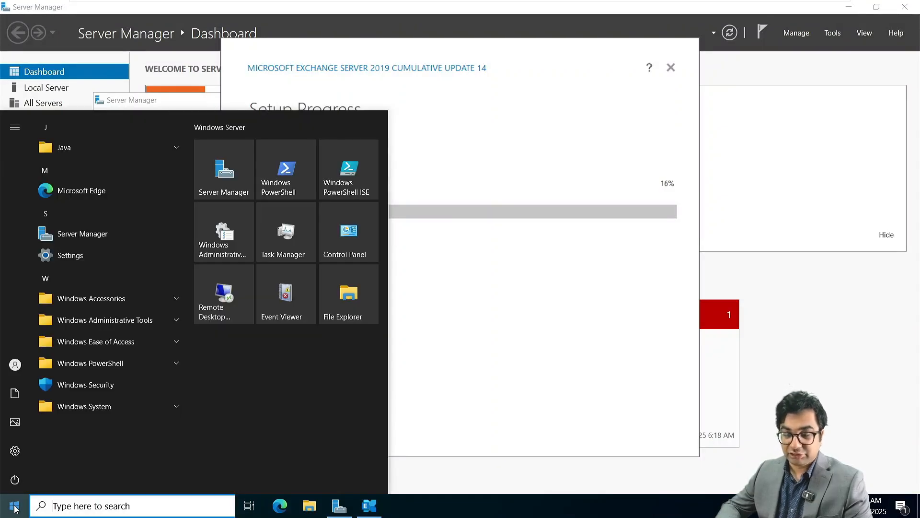
click(85, 261)
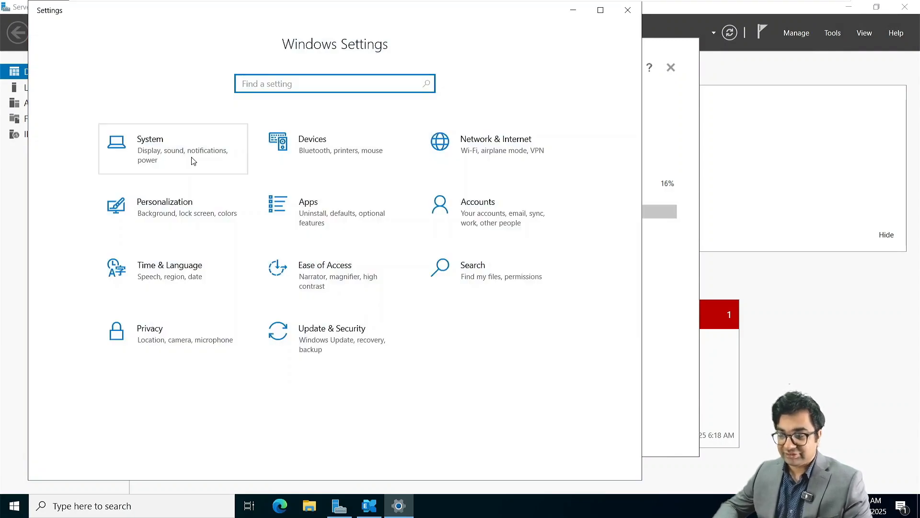
click(193, 161)
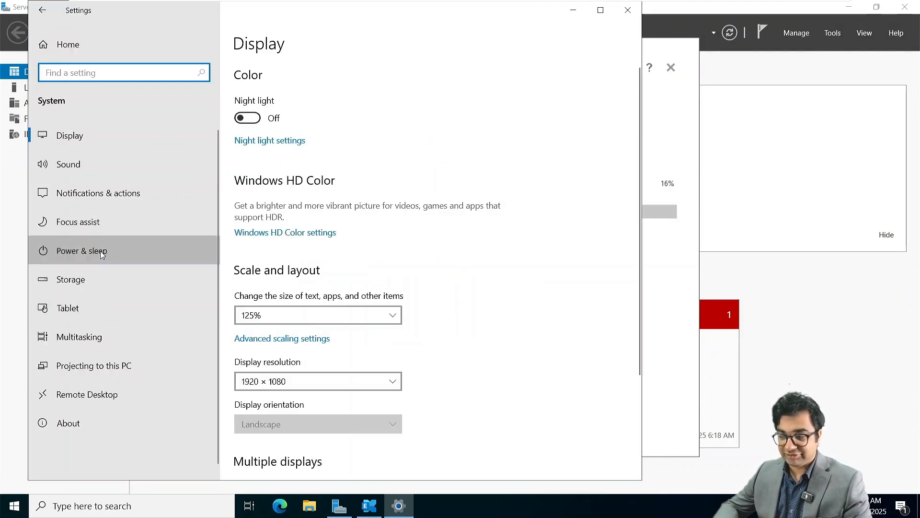
click(100, 252)
click(329, 118)
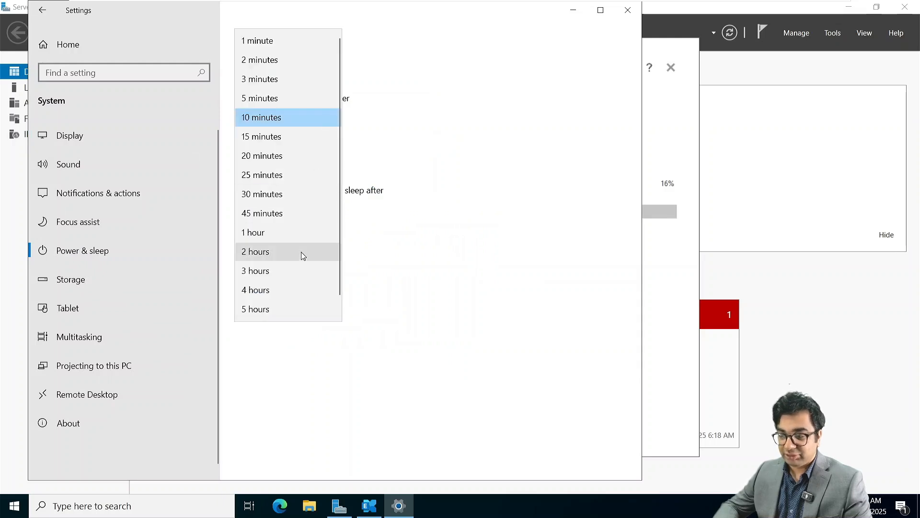
scroll(300, 254, down, 1)
click(264, 309)
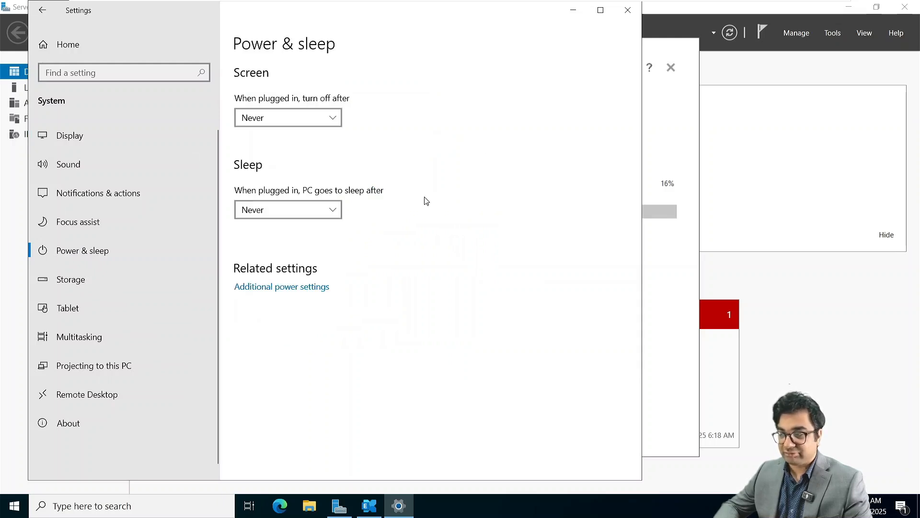
click(573, 10)
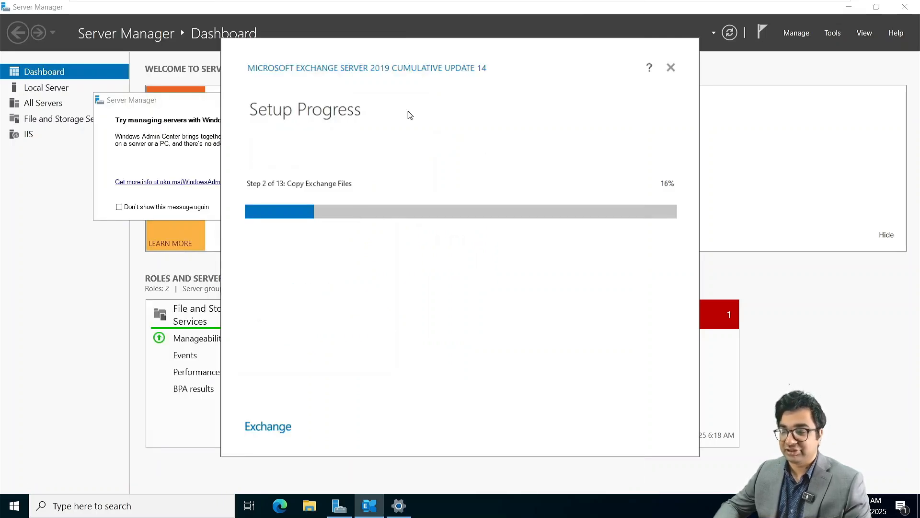
click(559, 7)
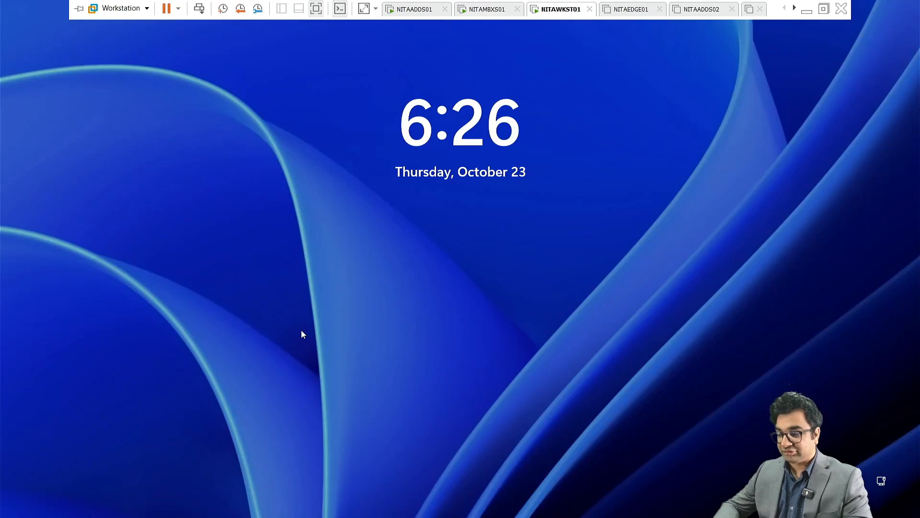
Dismiss the lock screen and sign in to NITAWKST01 with the administrator password.
click(404, 319)
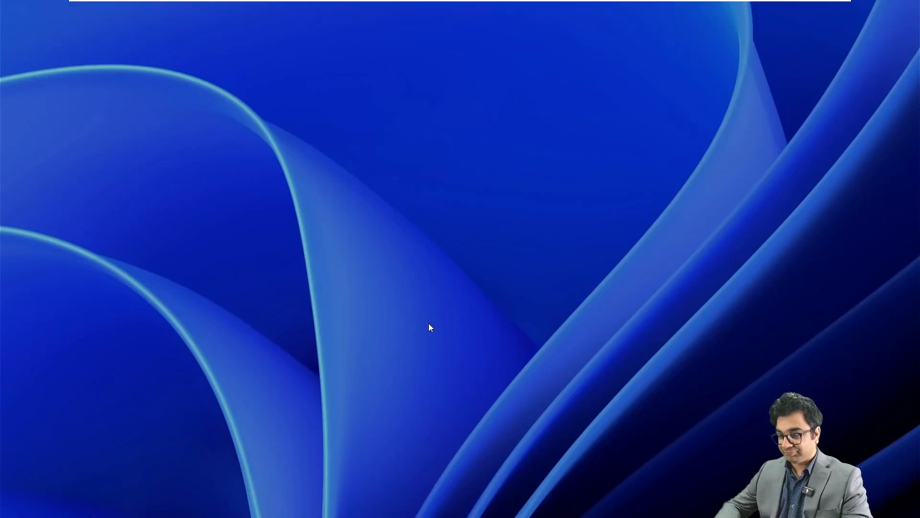
click(400, 344)
text(••)
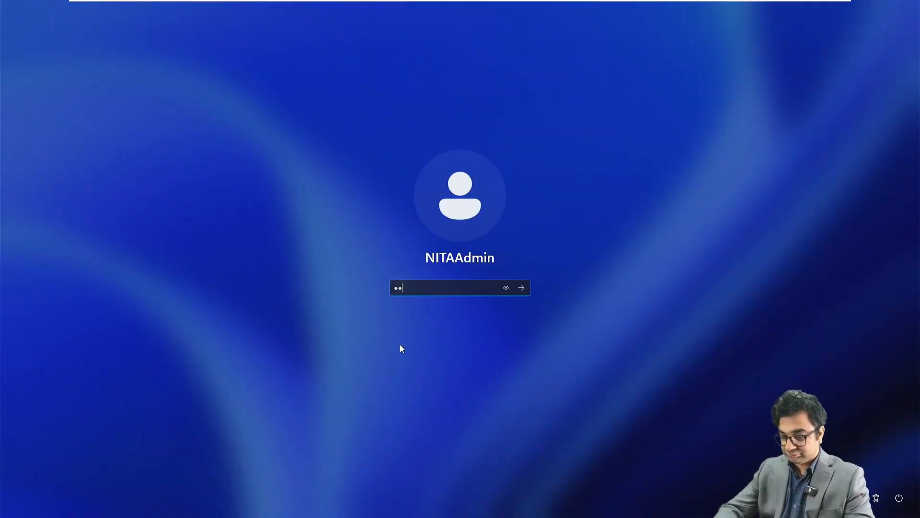
text(••••••••)
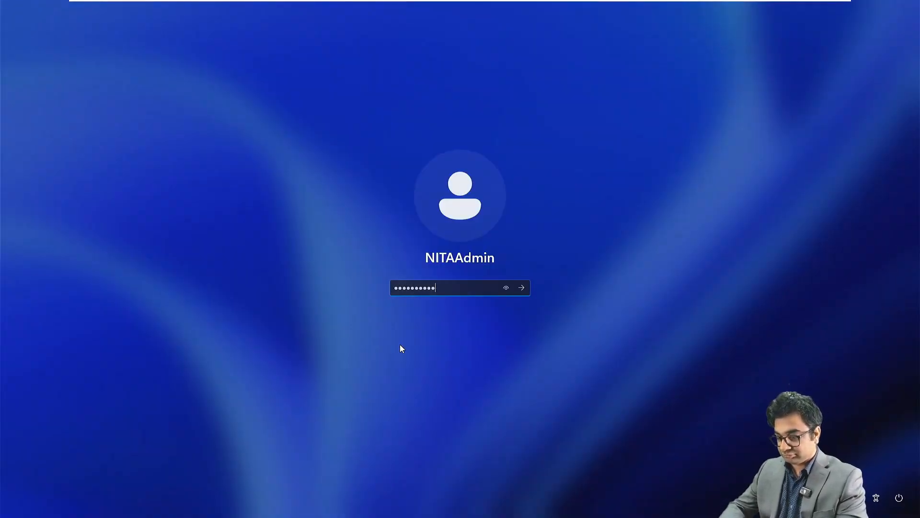
text(••)
key(Return)
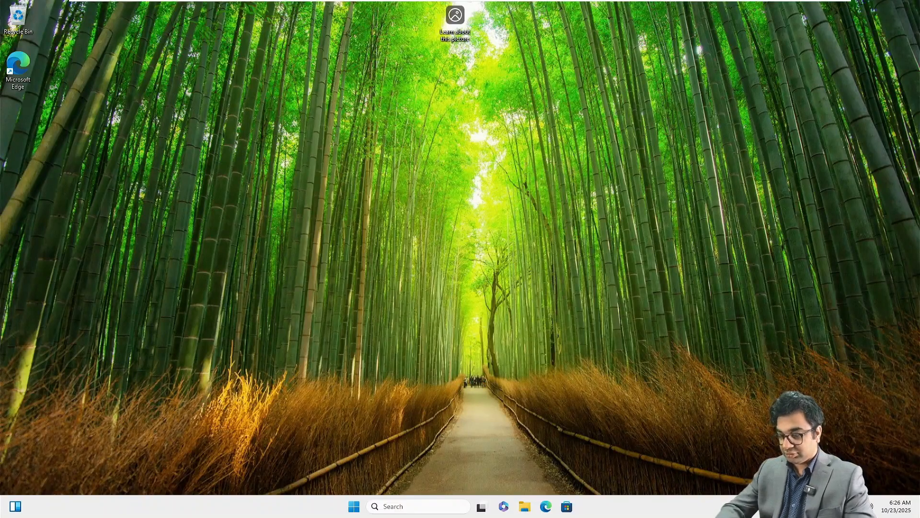
Open Network Connections by running ncpa.cpl.
key(super+r)
text(nc)
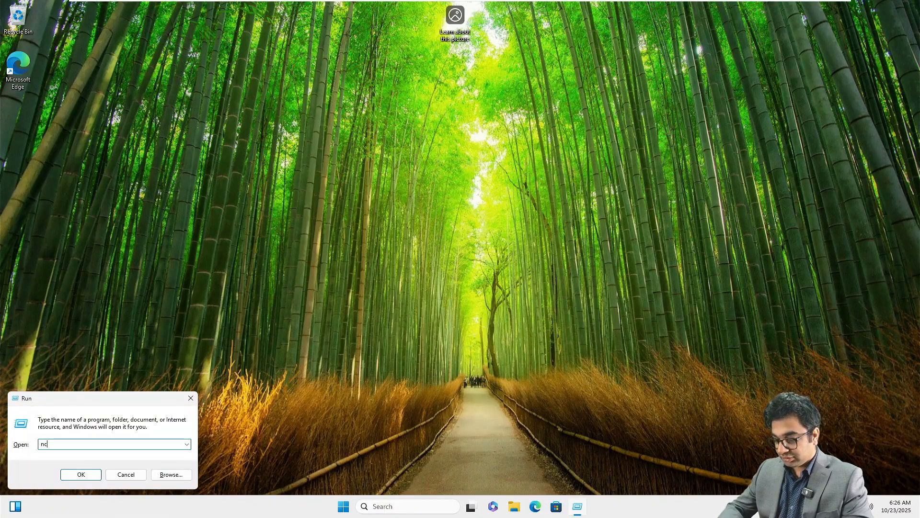
text(pa.cpl)
key(Return)
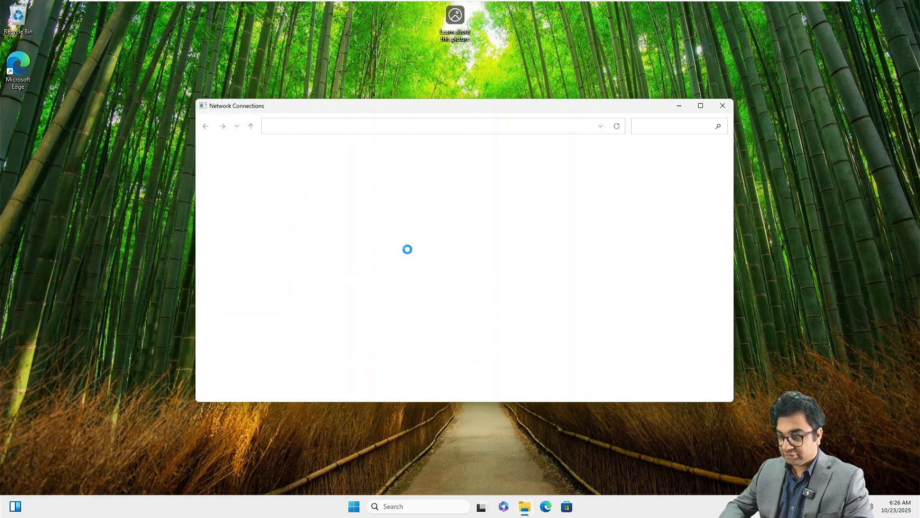
Give Ethernet0 static IP 172.16.10.30, mask 255.255.0.0, gateway 172.16.10.1 and a 172.16 DNS server.
click(251, 182)
right_click(252, 181)
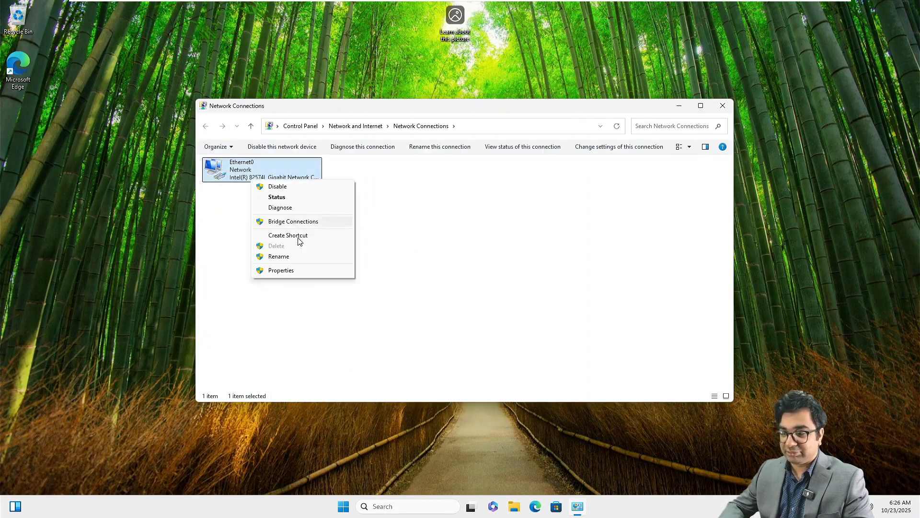
click(290, 272)
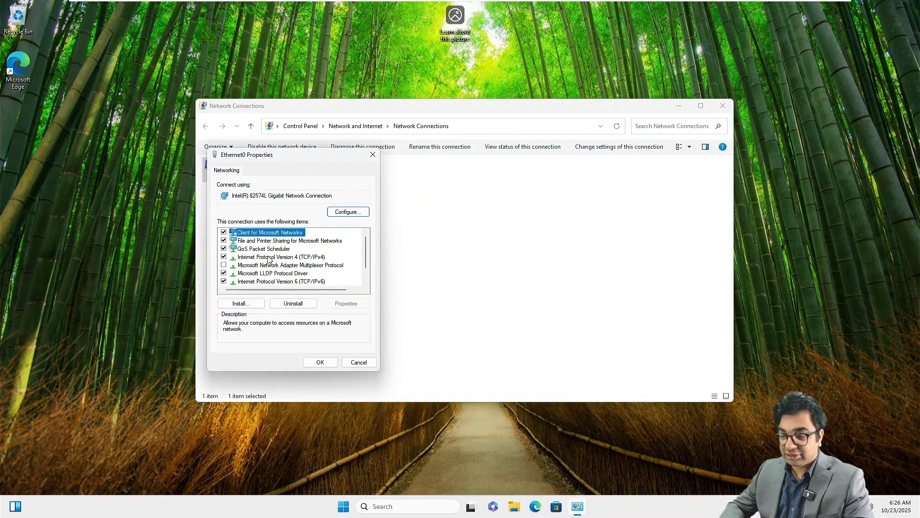
double_click(271, 257)
click(261, 261)
click(329, 272)
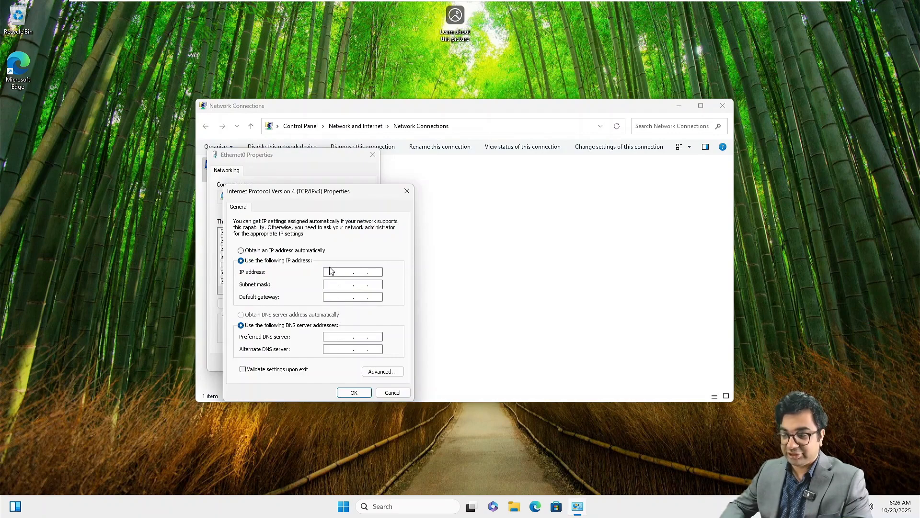
text(172.)
text(16.10.)
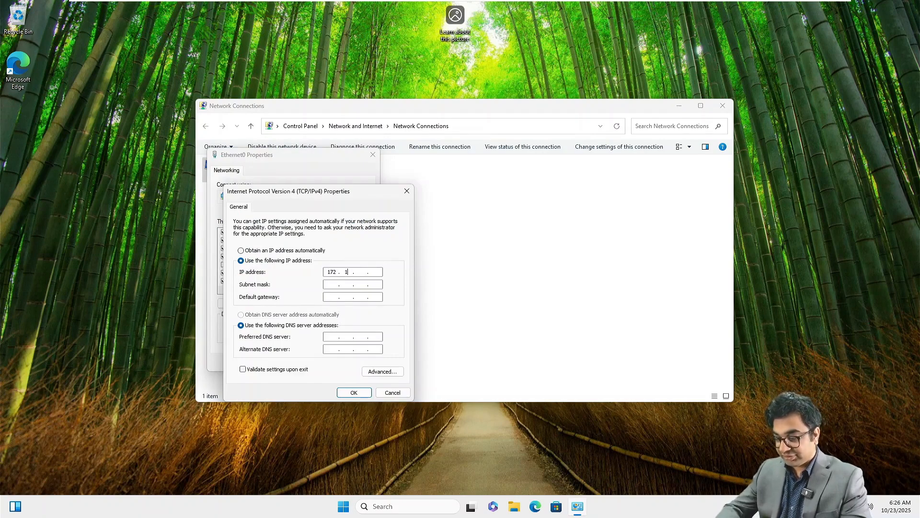
text(30)
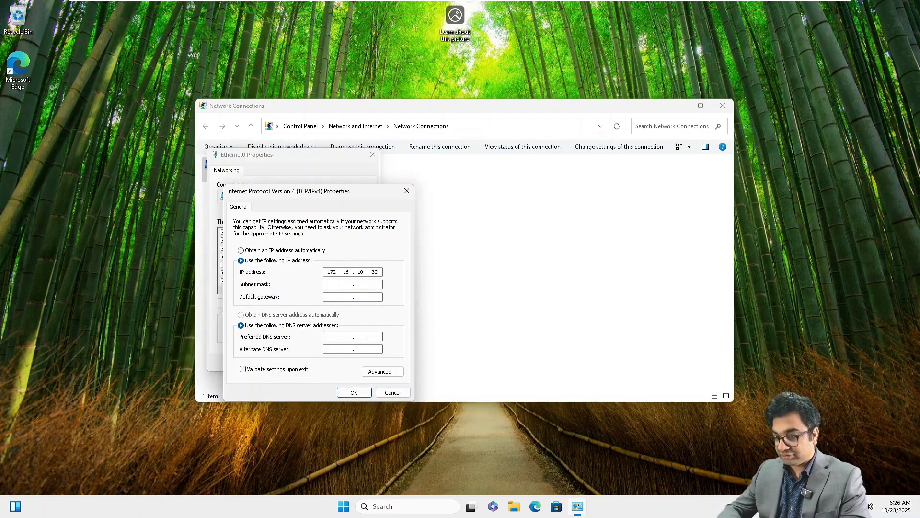
key(Tab)
key(Tab)
text(172)
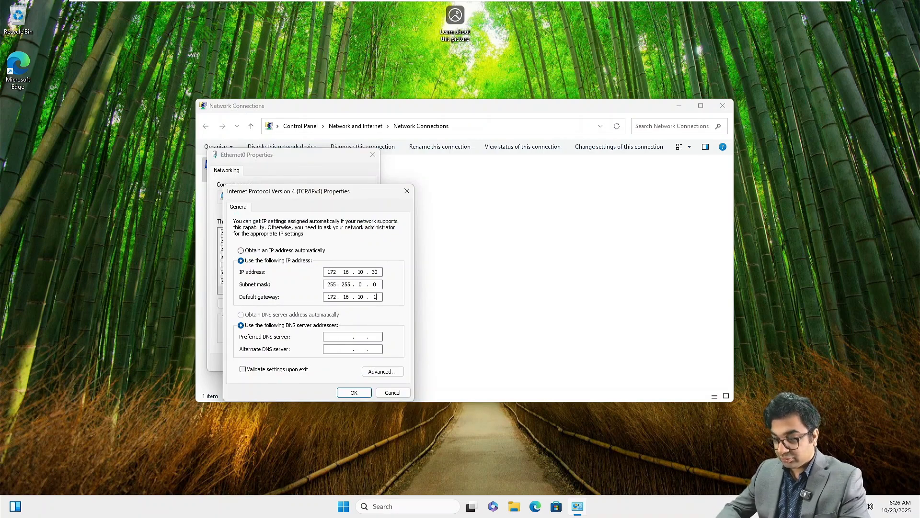
key(Tab)
key(Tab)
text(172.16)
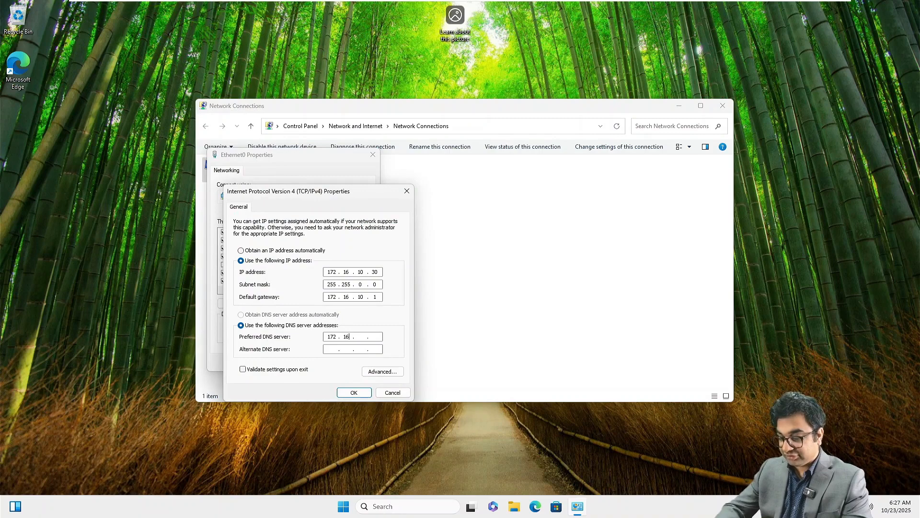
text(10)
key(Return)
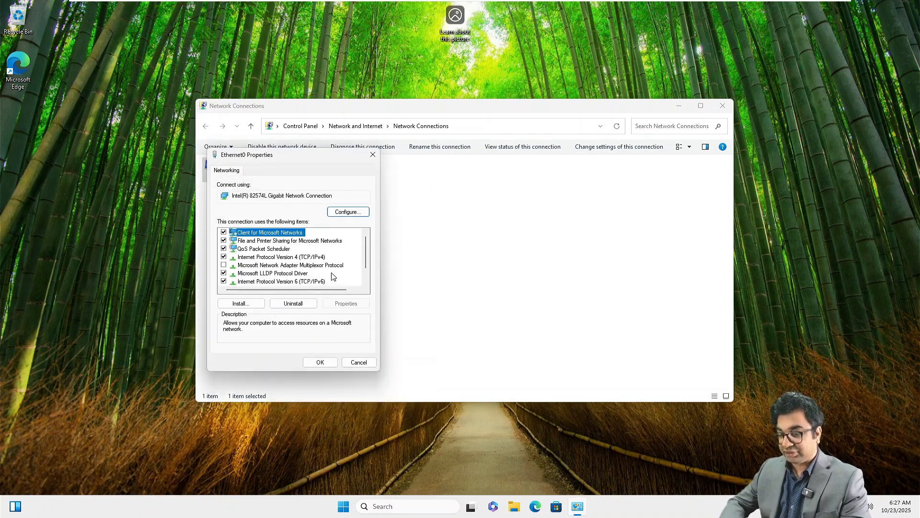
click(322, 367)
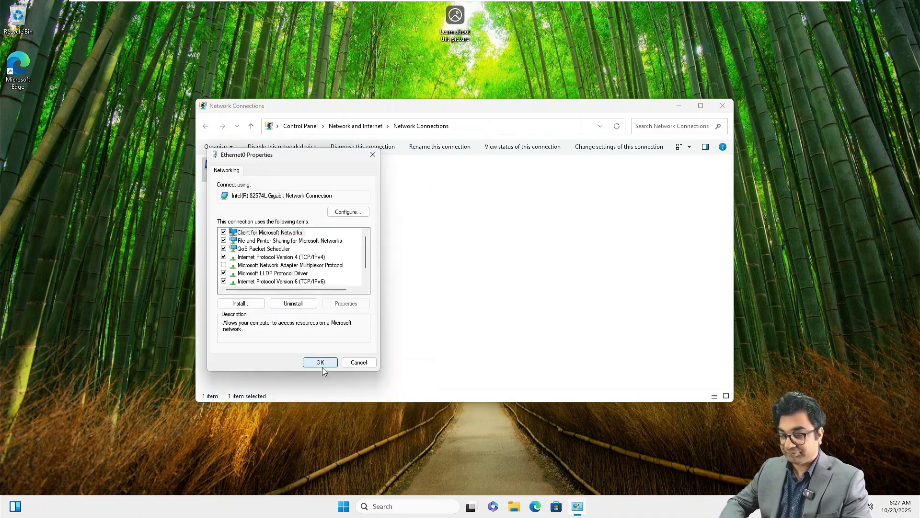
Close Network Connections and go to System > About in Windows Settings.
click(723, 106)
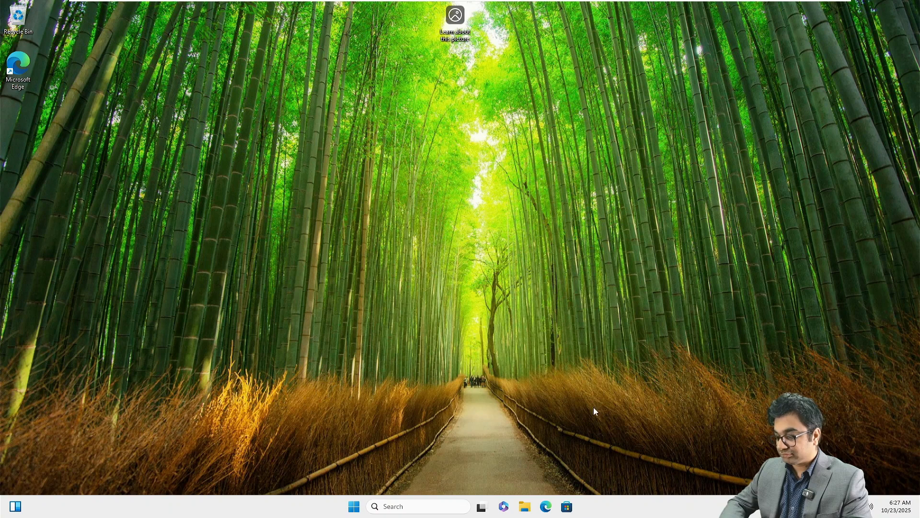
click(353, 506)
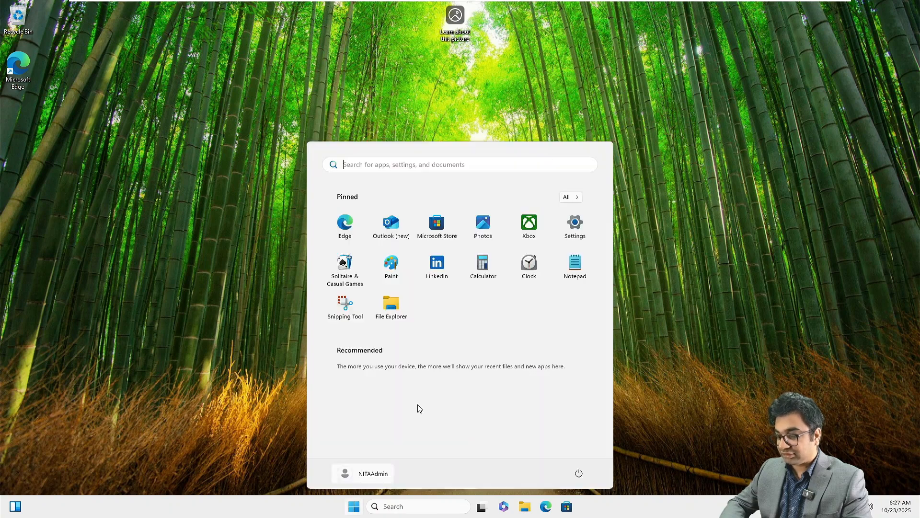
click(561, 226)
scroll(272, 230, down, 10)
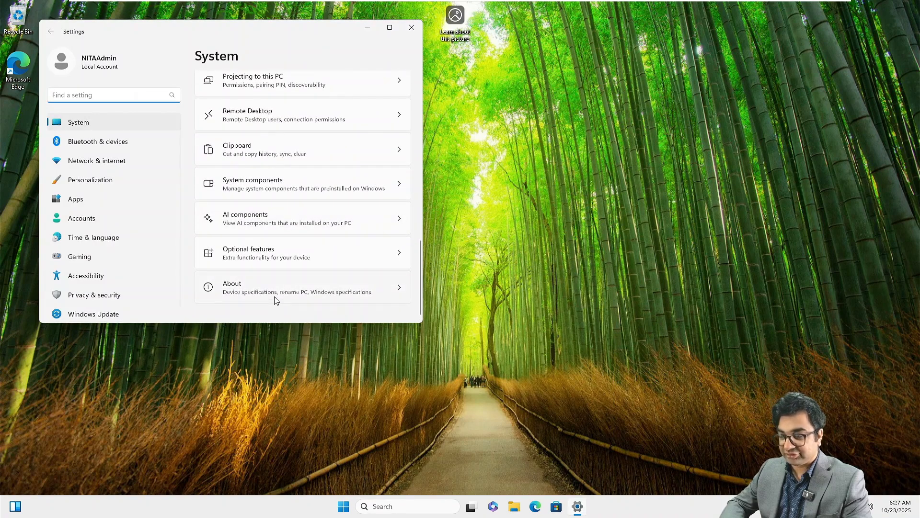
click(279, 288)
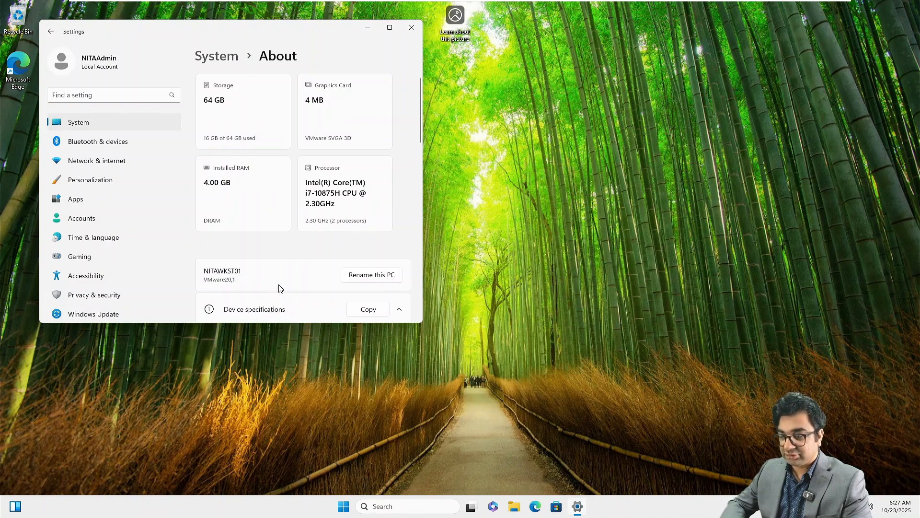
scroll(261, 269, down, 2)
scroll(268, 278, down, 3)
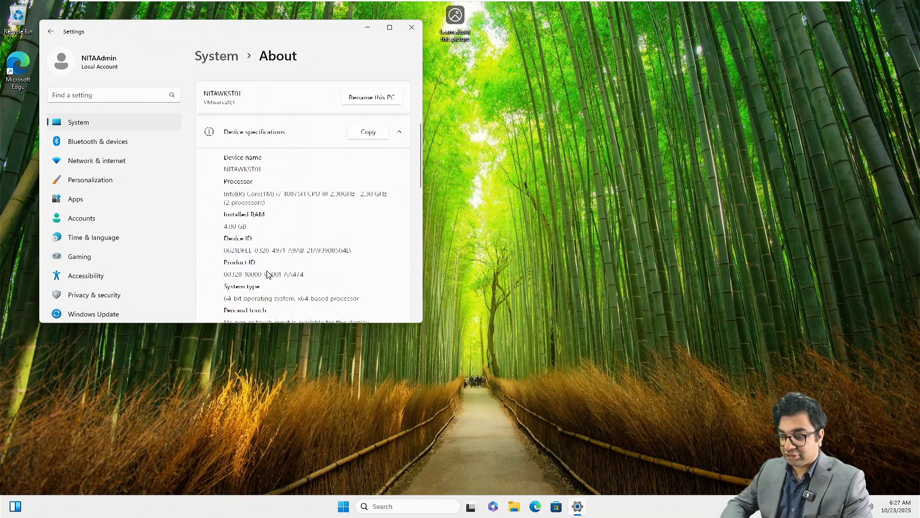
Join the computer to the netsoftacademy.com domain using the domain Administrator account and its password.
click(268, 299)
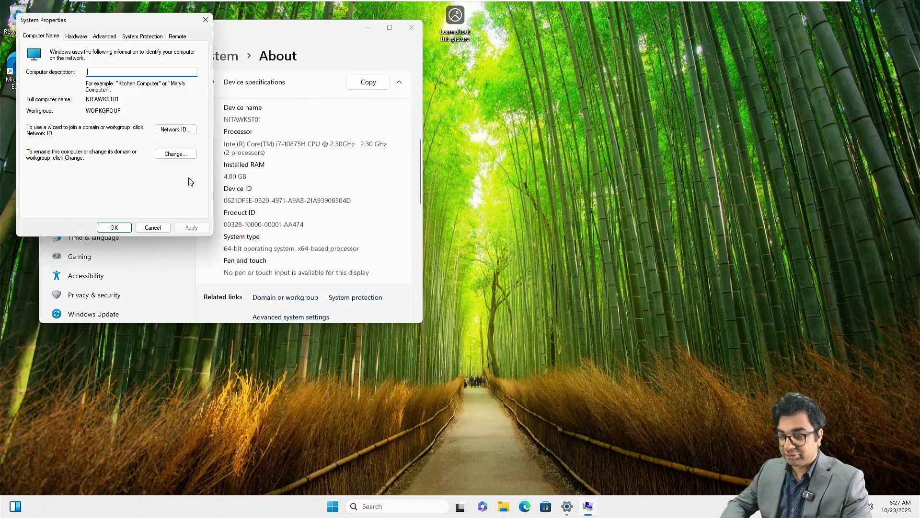
click(183, 154)
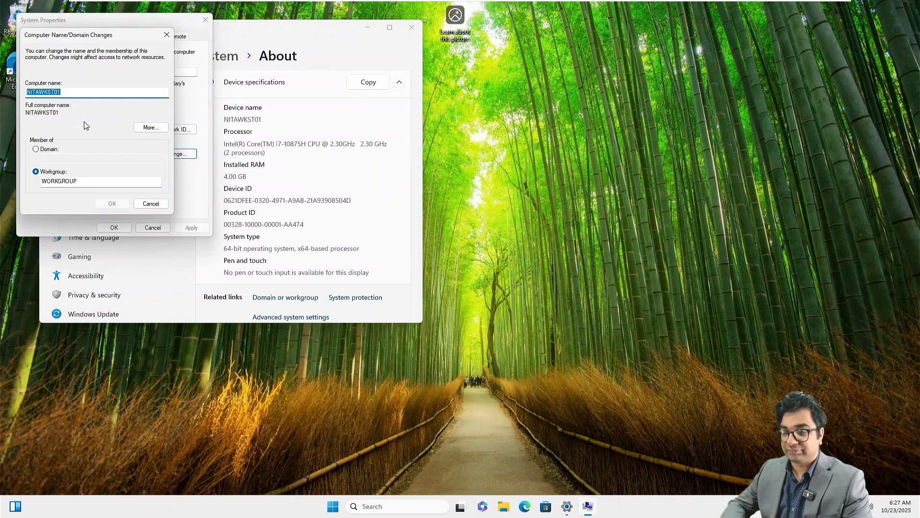
click(45, 151)
click(50, 157)
text(n)
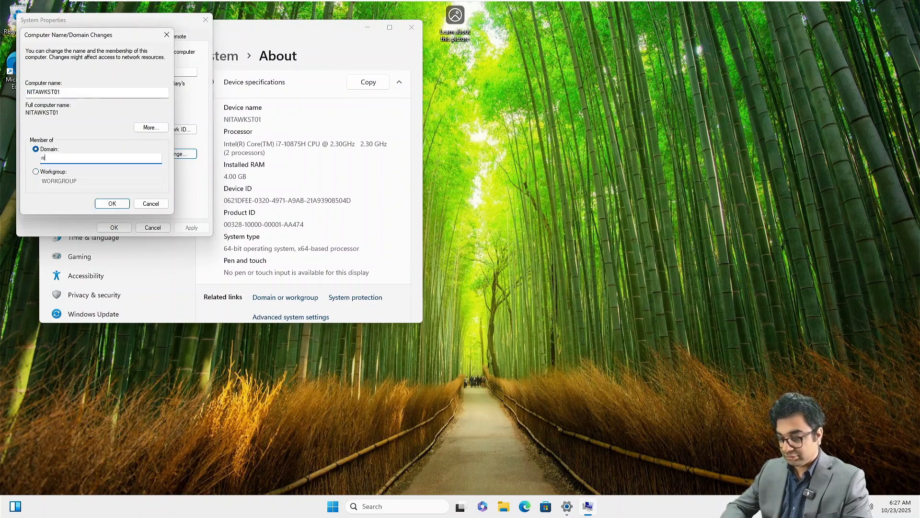
text(etsoftacadem)
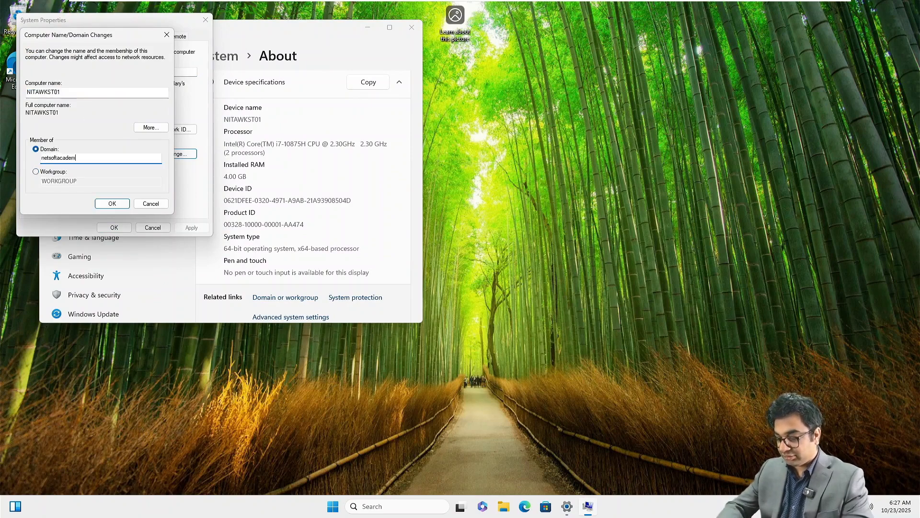
text(y.com)
key(Return)
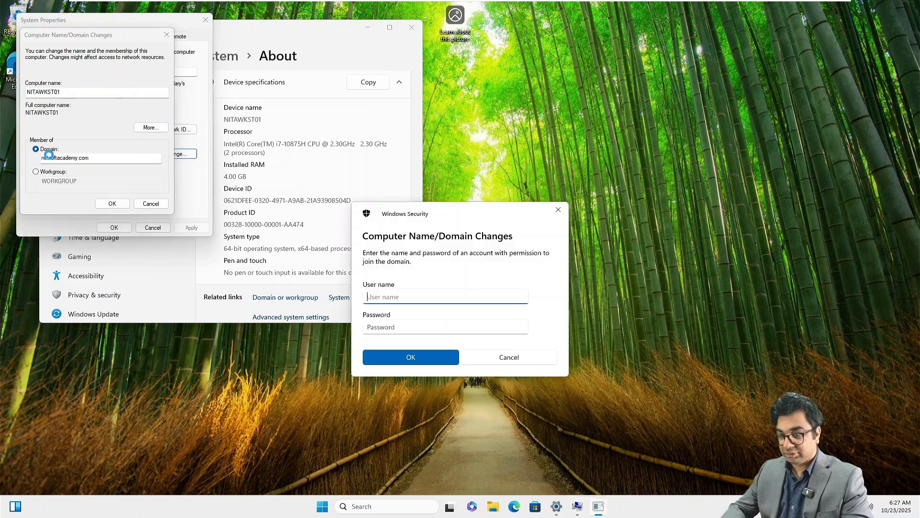
text(Administrator)
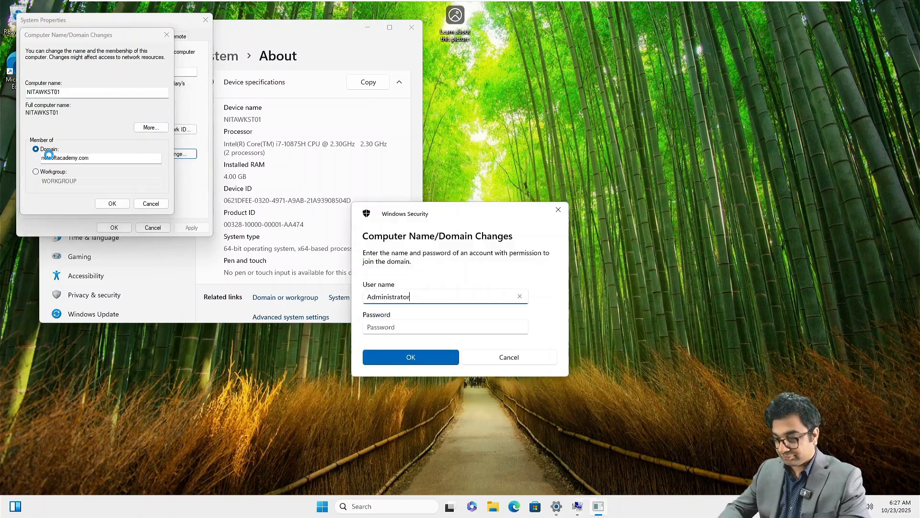
key(Tab)
text(•••••••••)
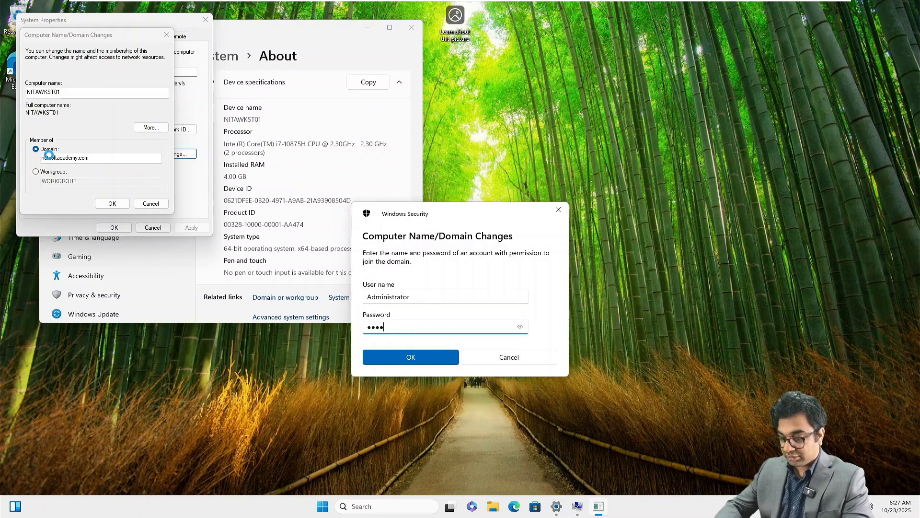
text(••)
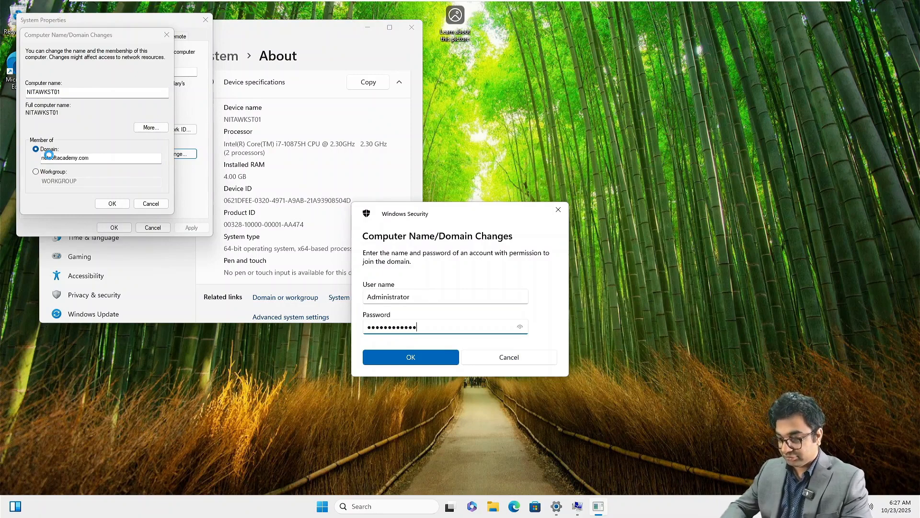
key(Return)
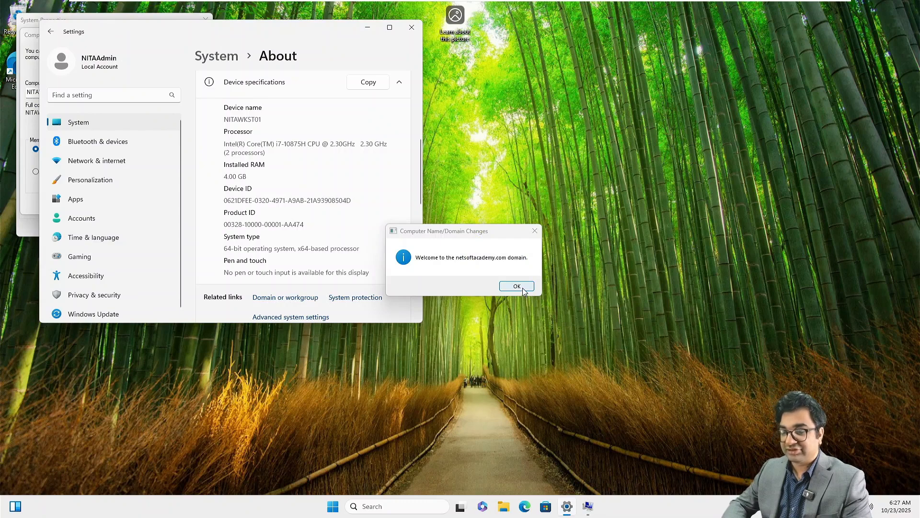
click(523, 288)
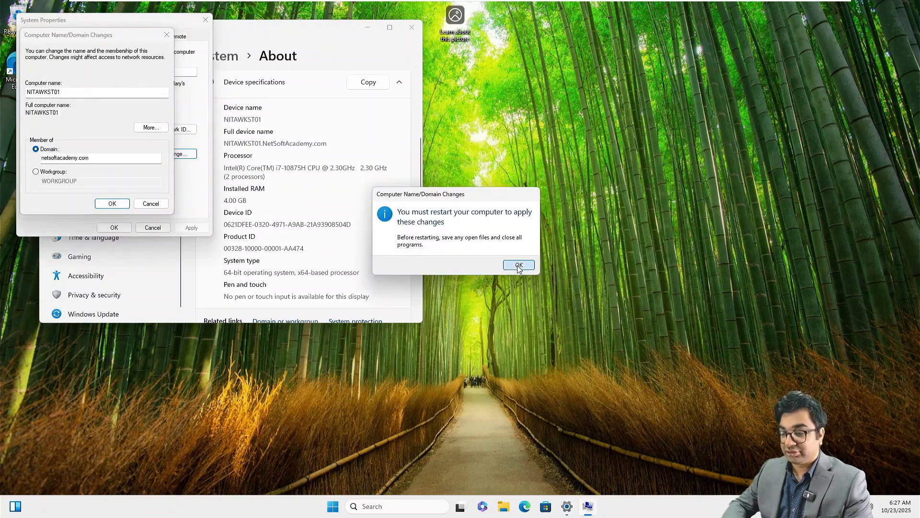
click(519, 265)
Choose Restart Later, close Settings, and shut down the Windows 11 machine.
click(114, 227)
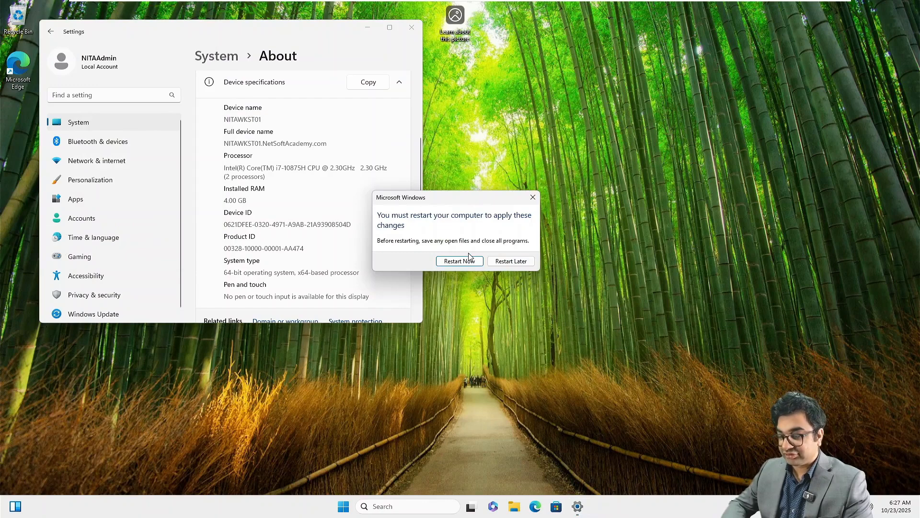
click(527, 262)
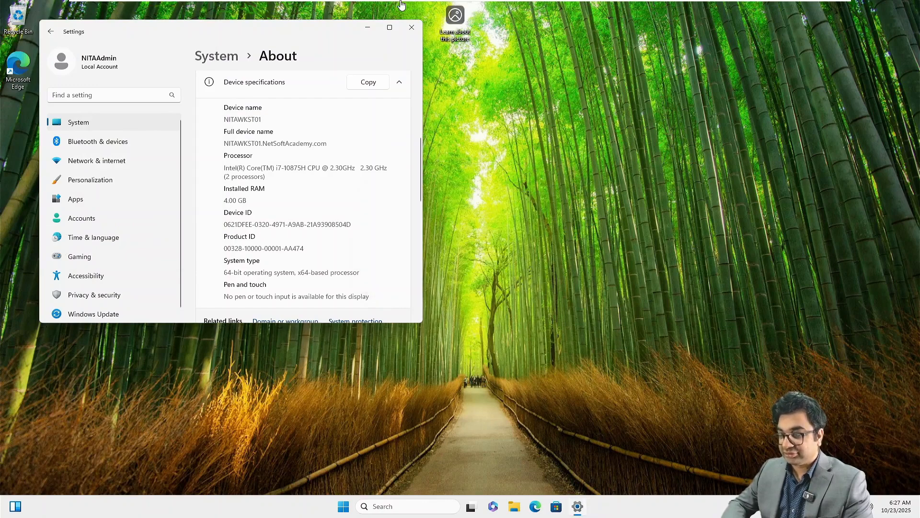
click(414, 28)
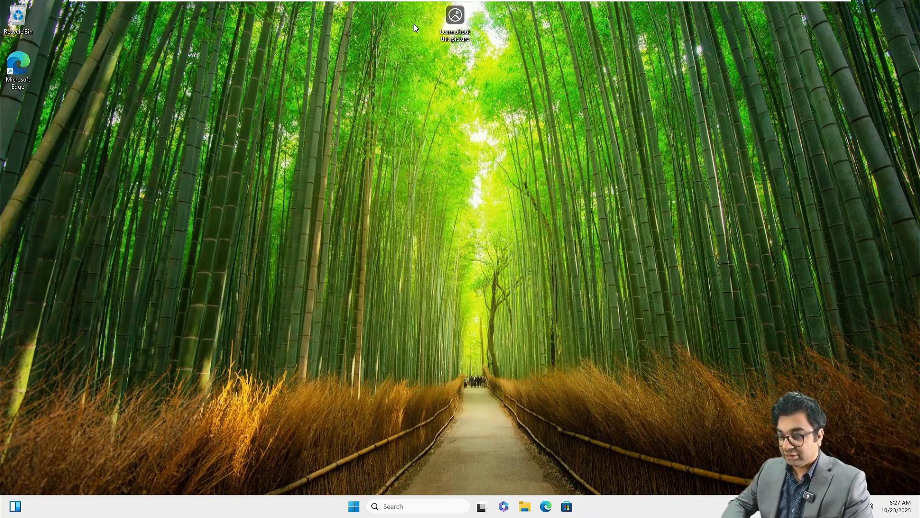
click(354, 506)
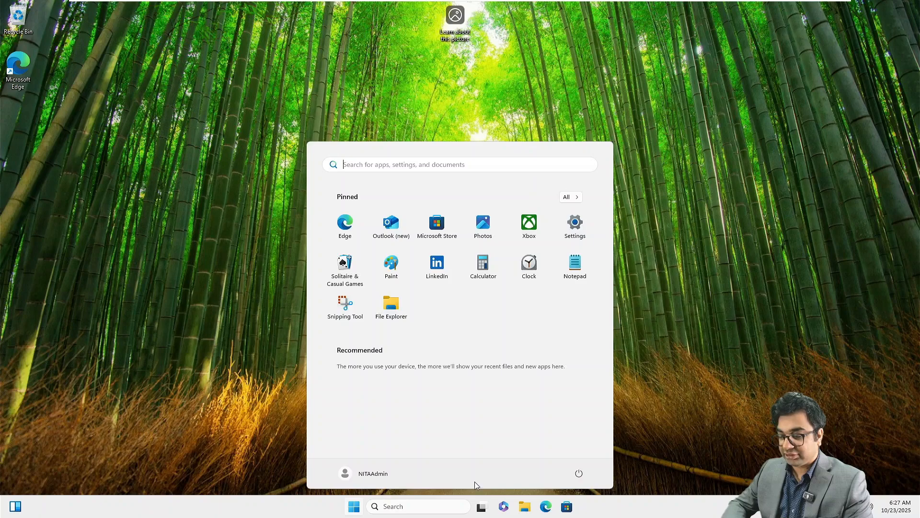
click(579, 473)
click(580, 437)
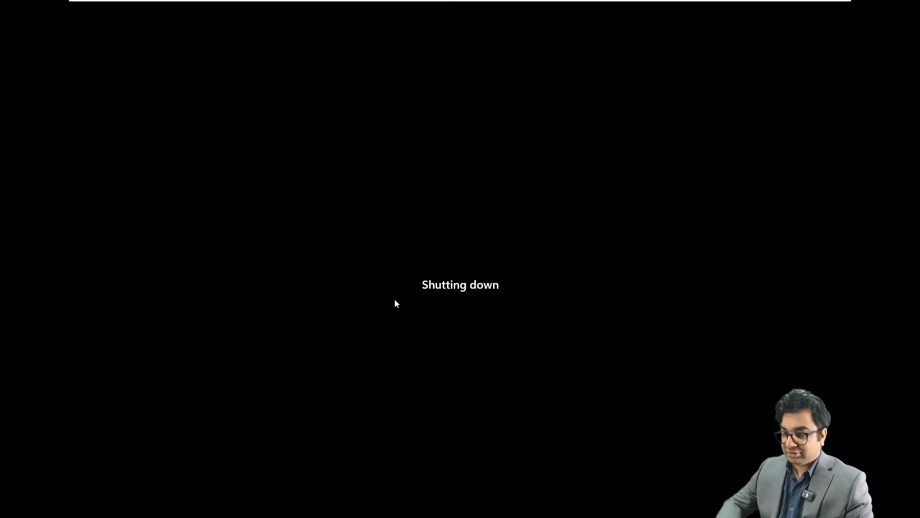
Check Exchange Setup Progress on NITAMBXS01, then switch to the powered-off NITAEDGE01 VM.
click(497, 11)
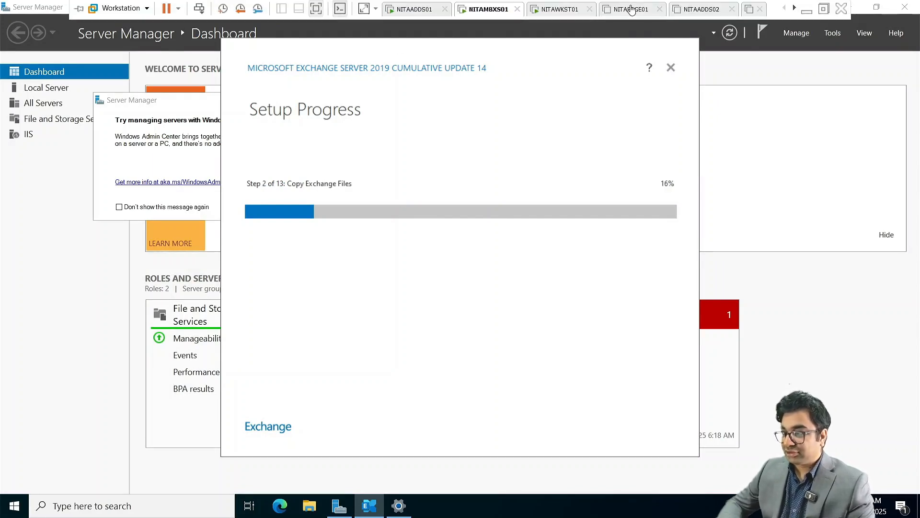
click(628, 9)
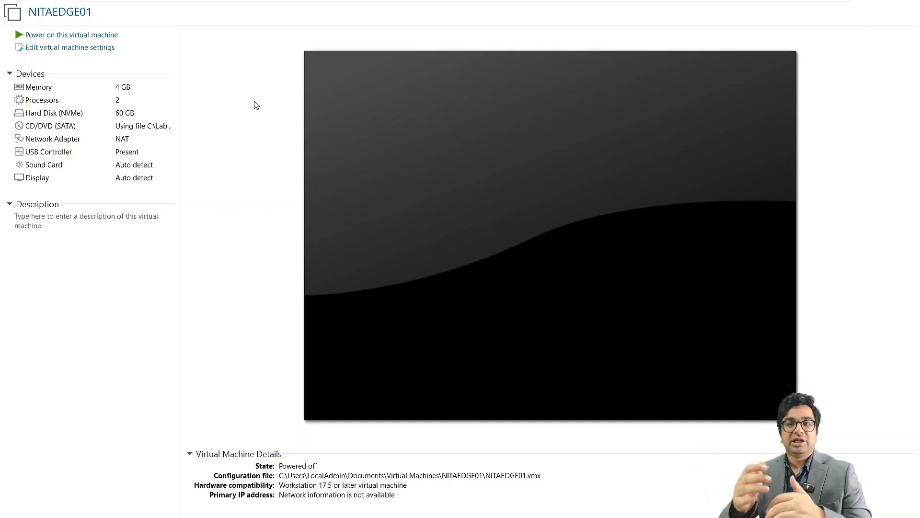
Power on NITAEDGE01, send Ctrl+Alt+Del, and sign in as Administrator with its password.
click(65, 39)
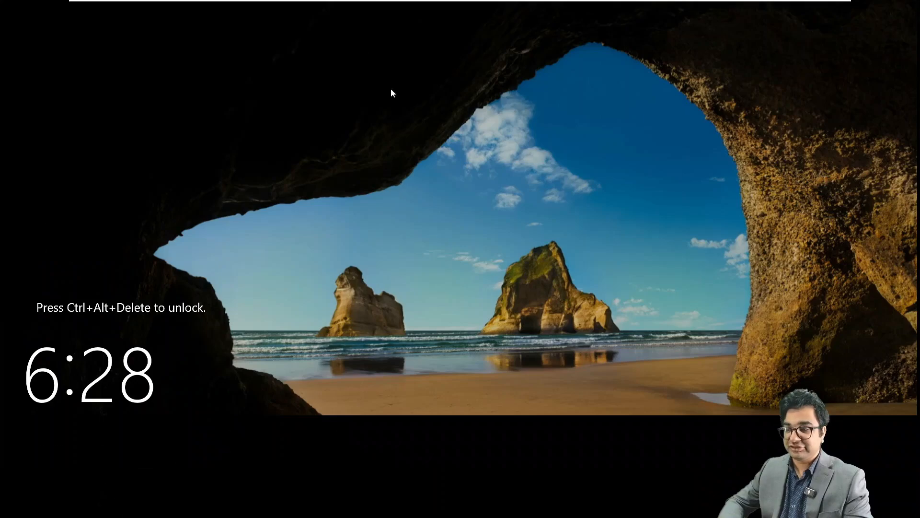
mouse_move(321, 1)
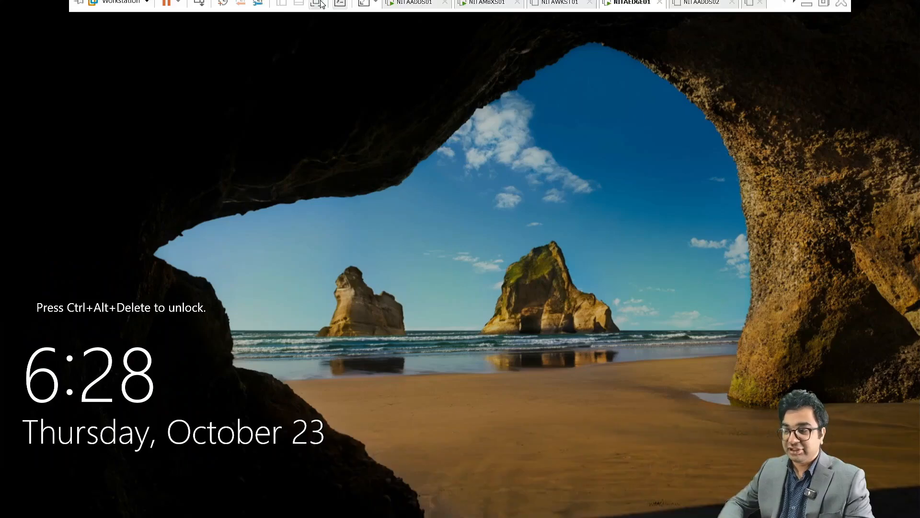
click(199, 8)
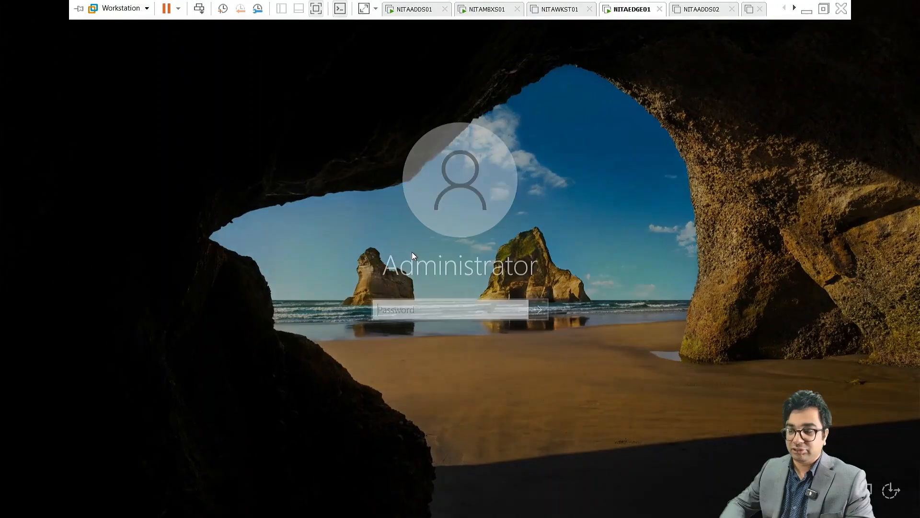
click(403, 309)
text(***)
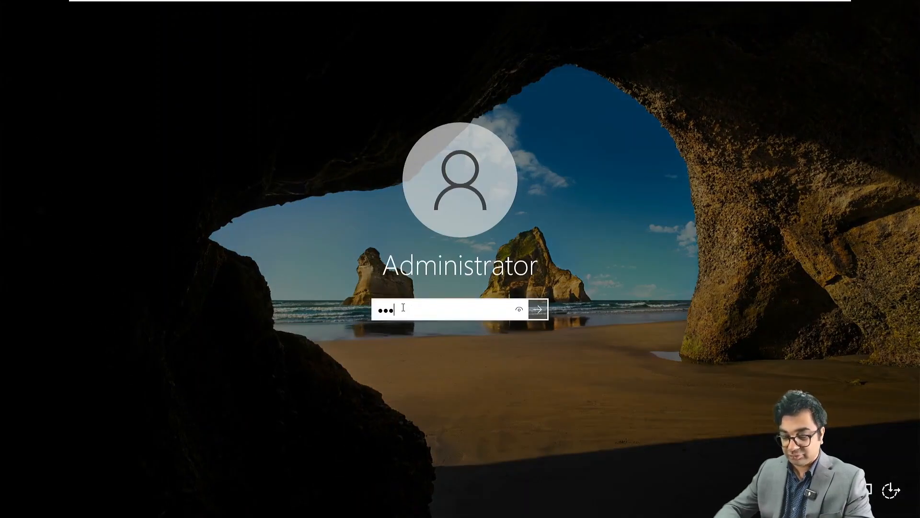
text(*********)
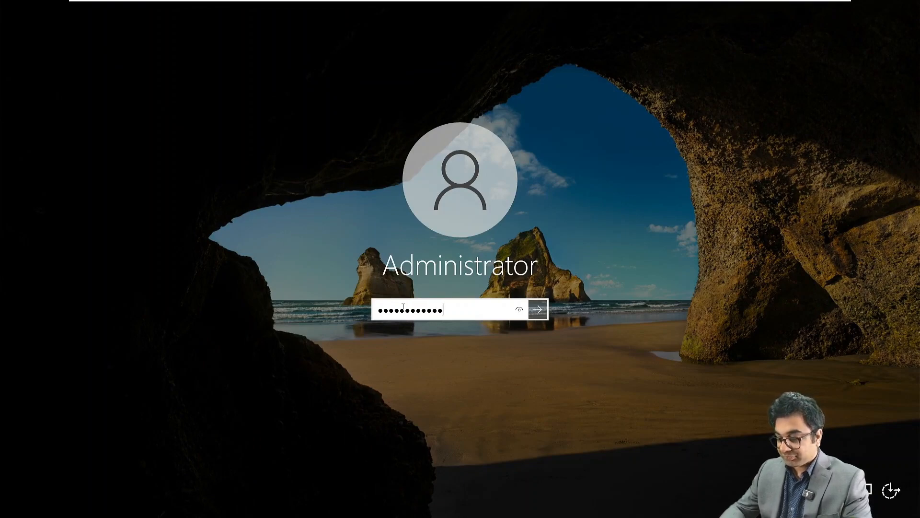
key(Return)
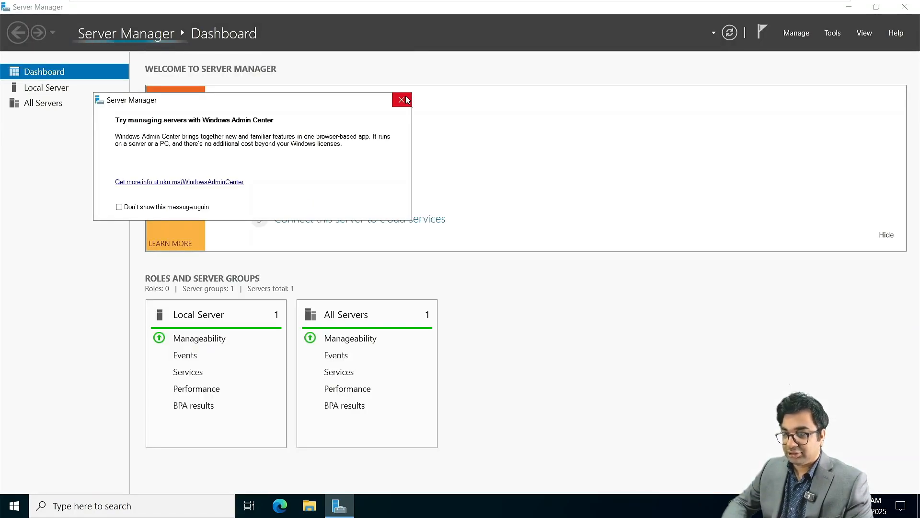
Dismiss the Windows Admin Center prompt and open Ethernet0's adapter properties from Local Server.
click(401, 99)
click(72, 88)
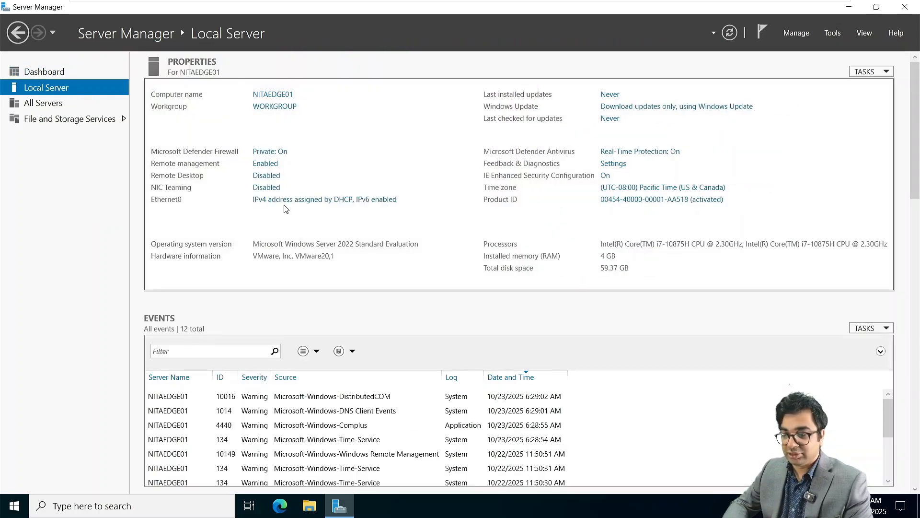
click(282, 203)
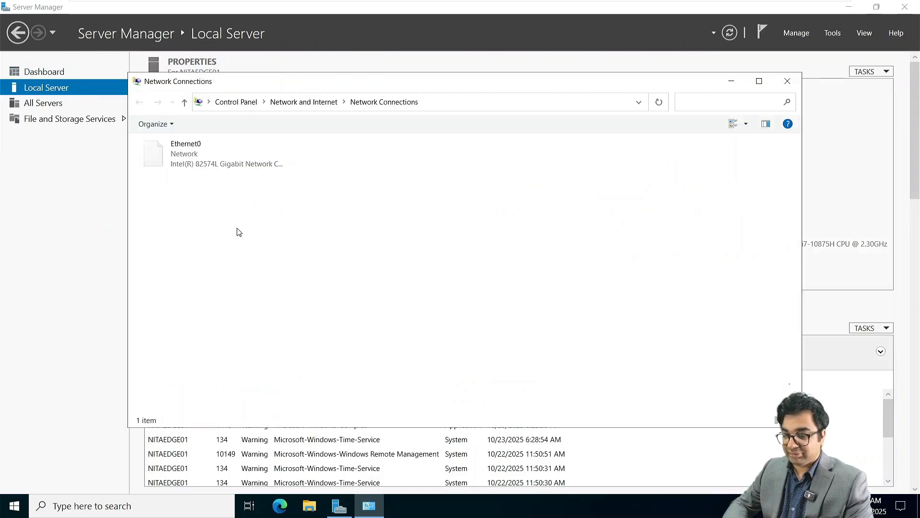
right_click(217, 142)
click(258, 259)
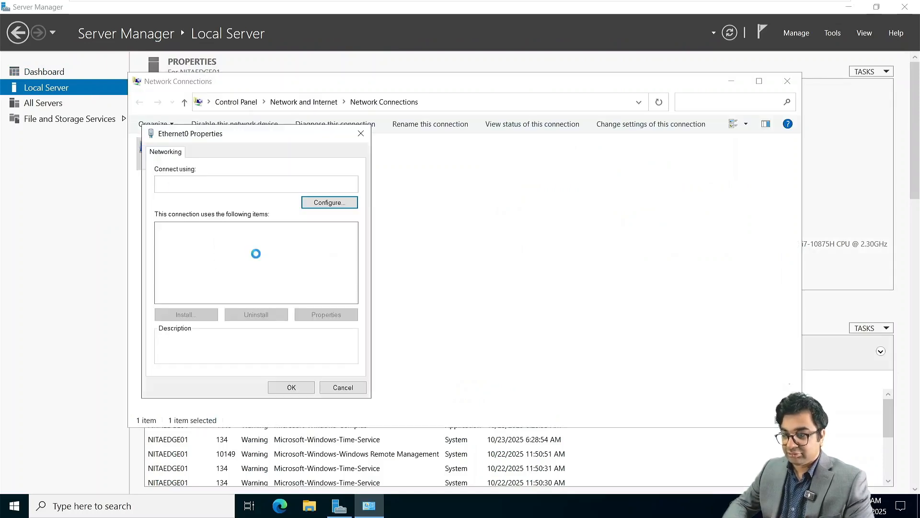
Set IPv4 to static 172.16.10.40, mask 255.255.0.0, gateway 172.16.10.1.
double_click(204, 259)
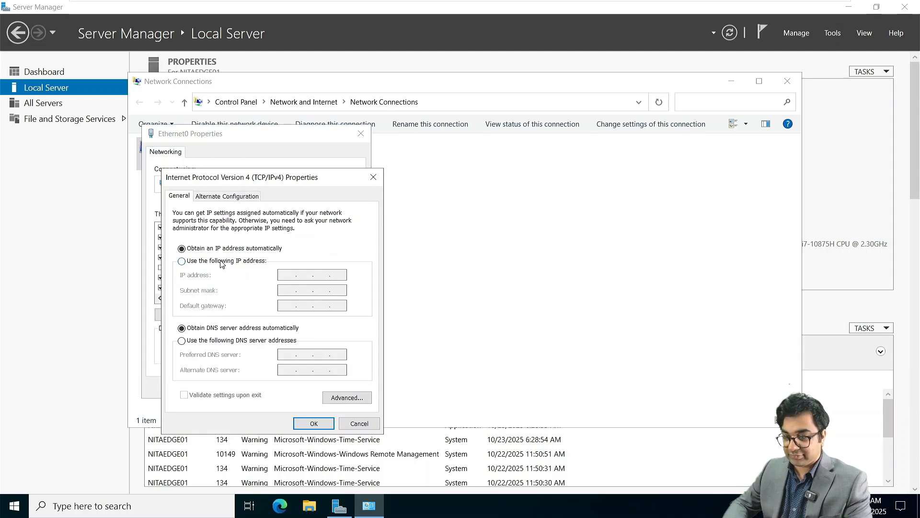
click(181, 261)
text(17)
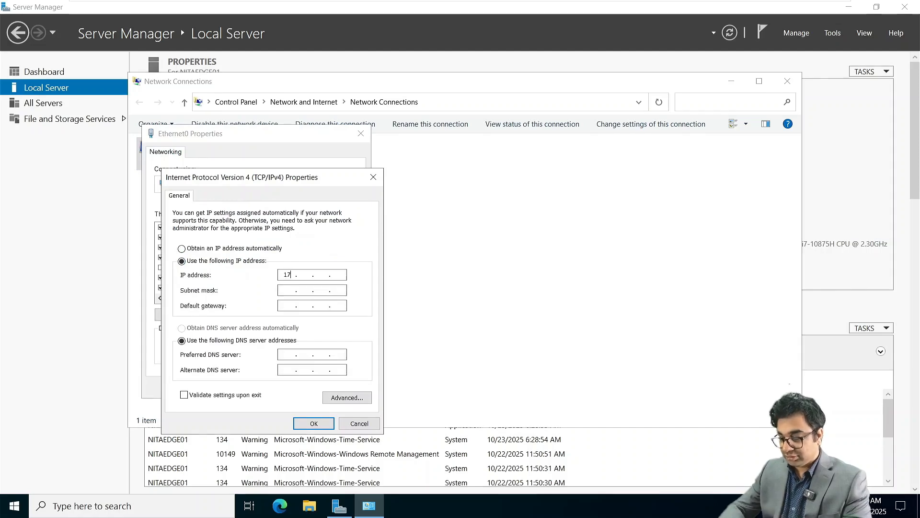
text(2 . 16 . 10 )
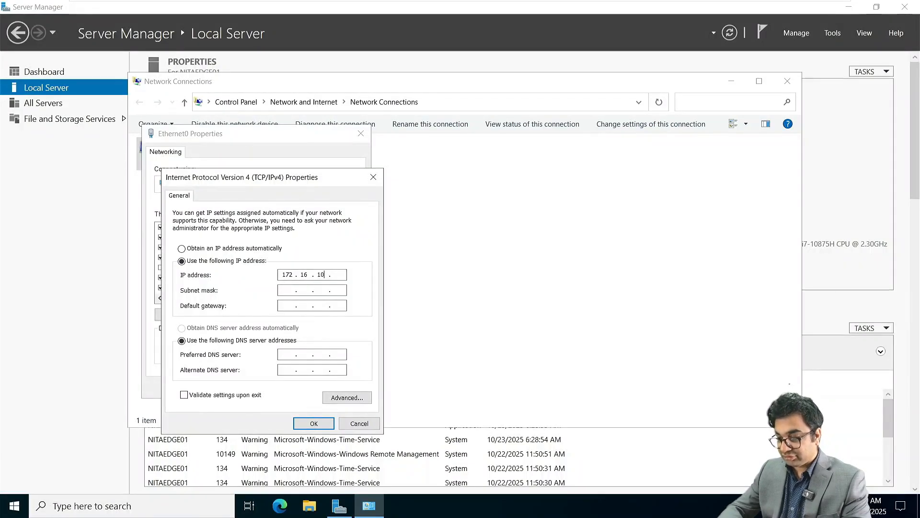
text(. 40)
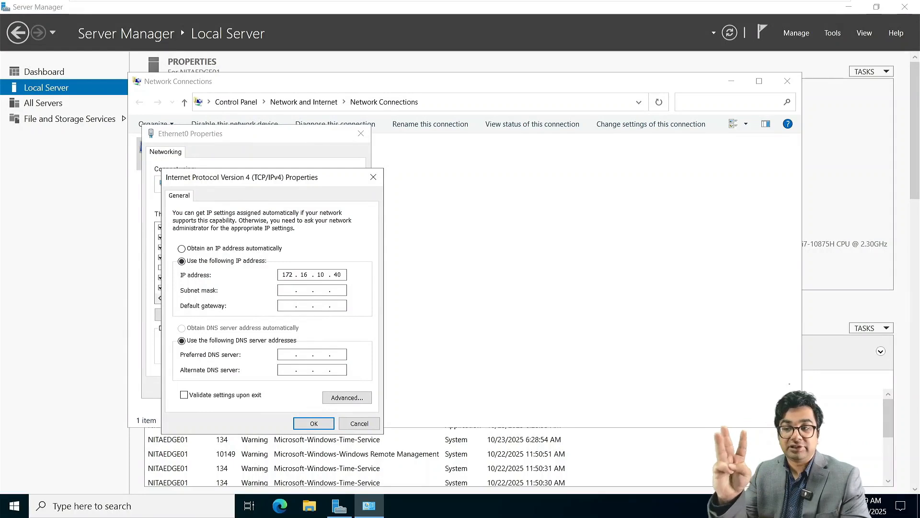
key(Tab)
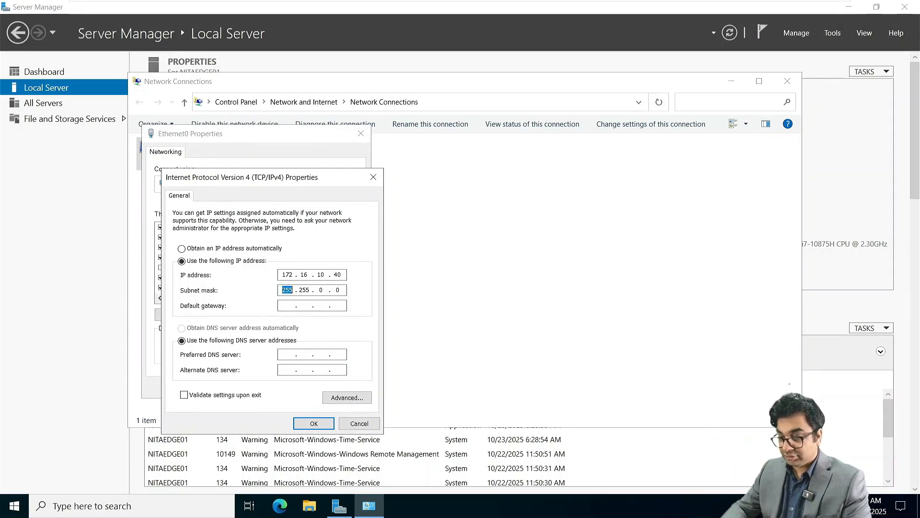
key(Tab)
text(17216.10)
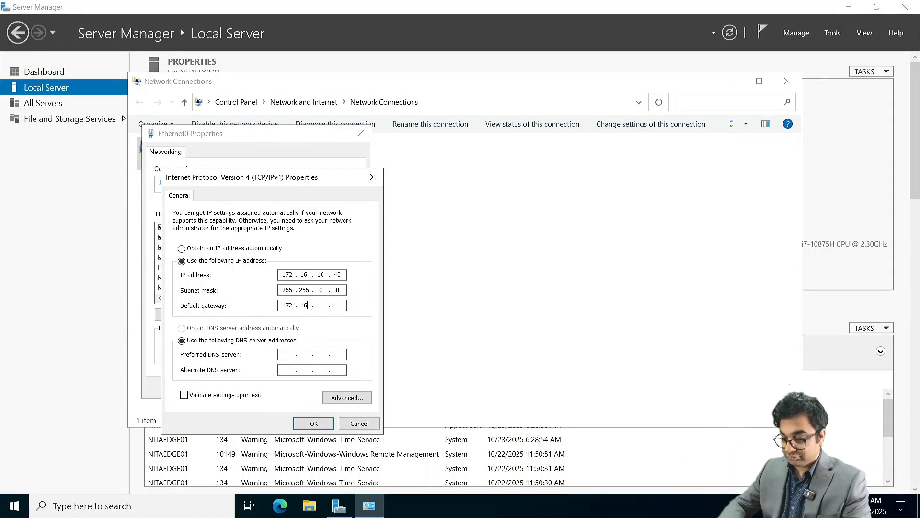
text(172 . . .)
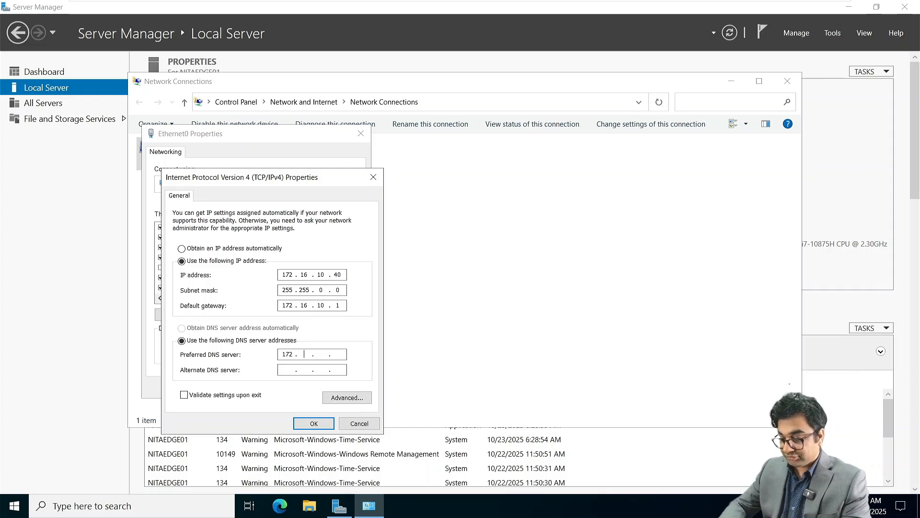
text(16.10.1)
key(Return)
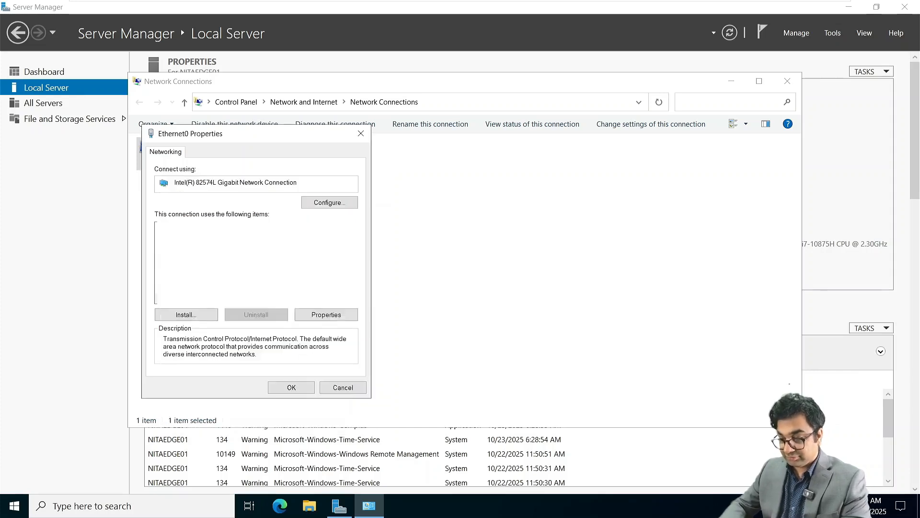
Apply the Ethernet0 properties, then request joining the netsoftacademy.com domain.
click(308, 391)
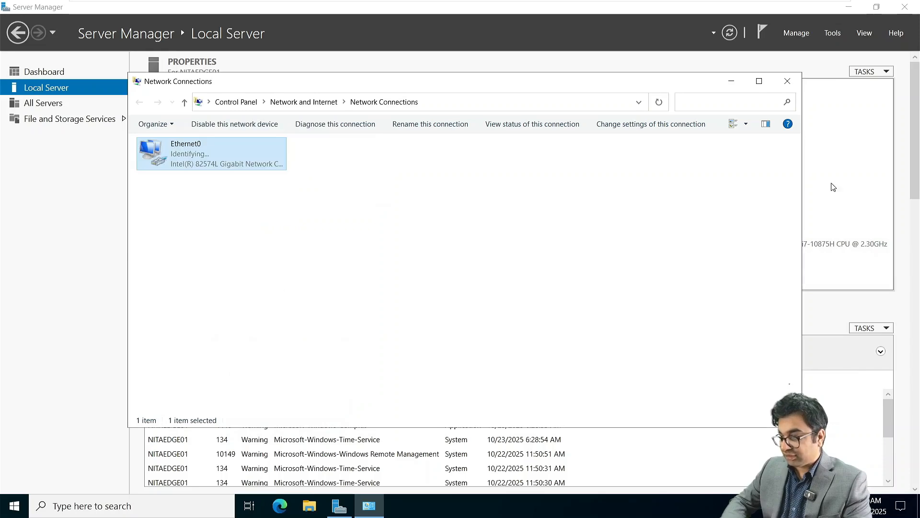
click(787, 81)
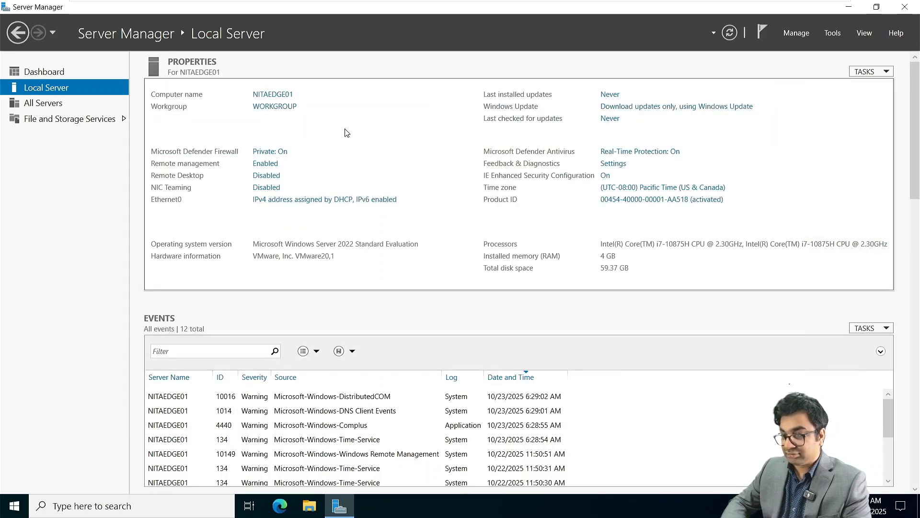
click(265, 111)
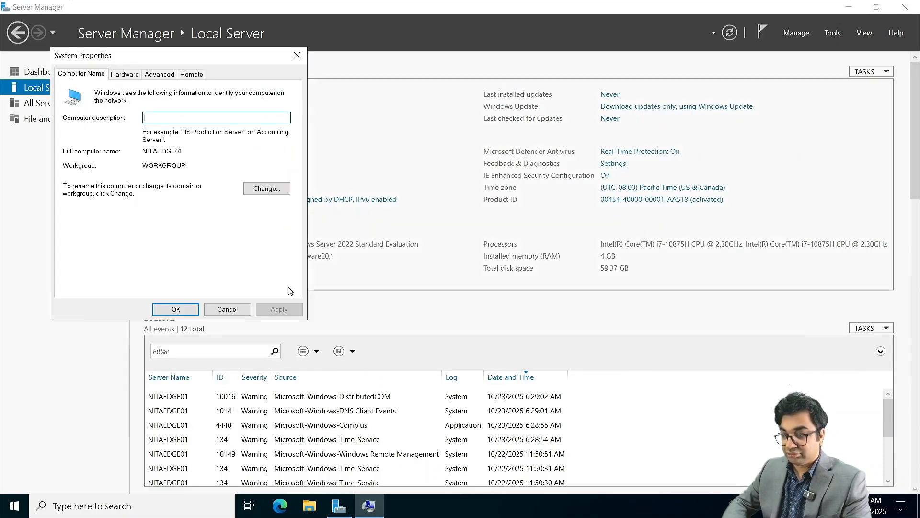
click(269, 188)
click(91, 215)
click(90, 226)
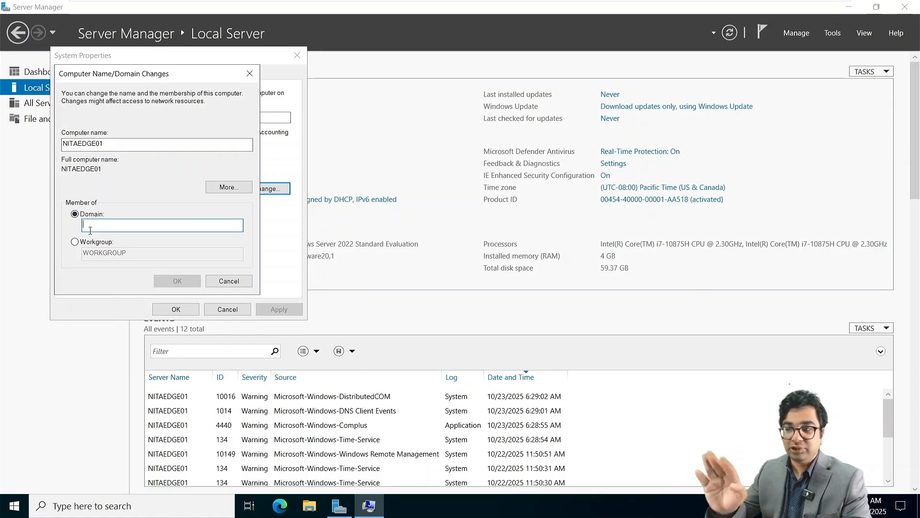
text(net)
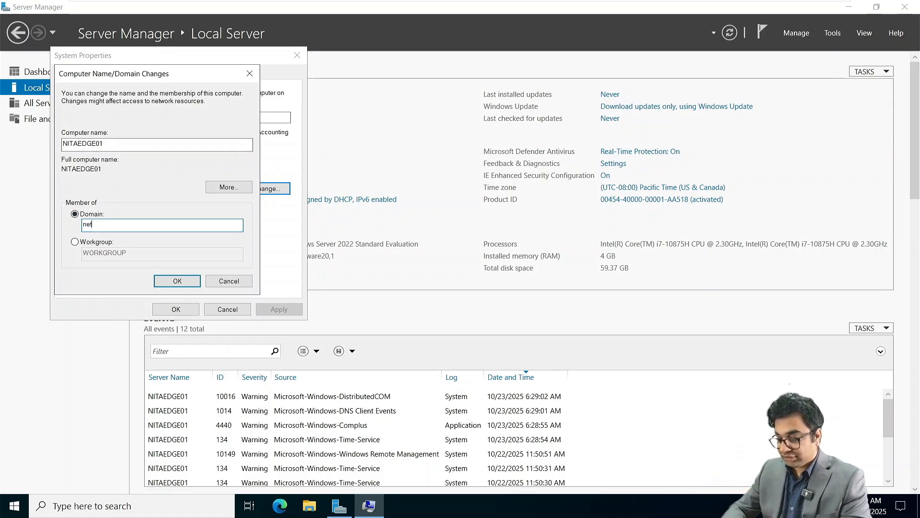
text(softacademy)
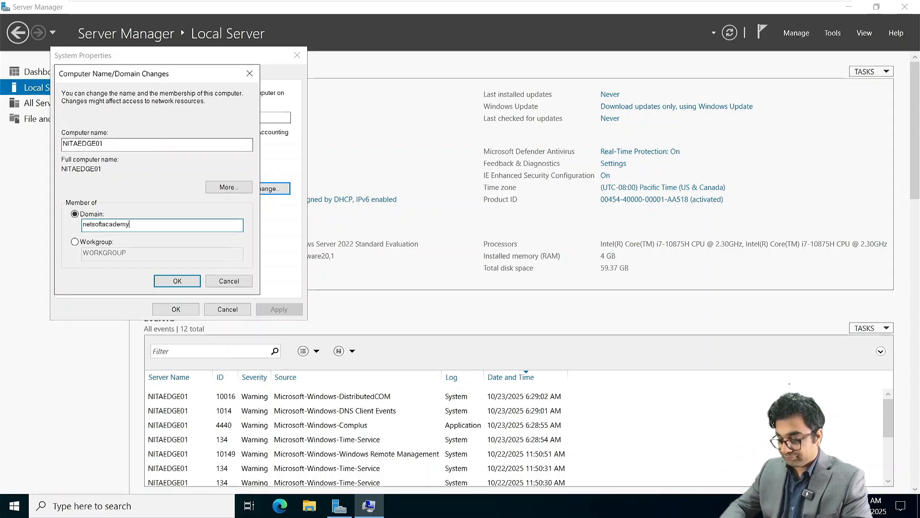
text(.com)
key(Return)
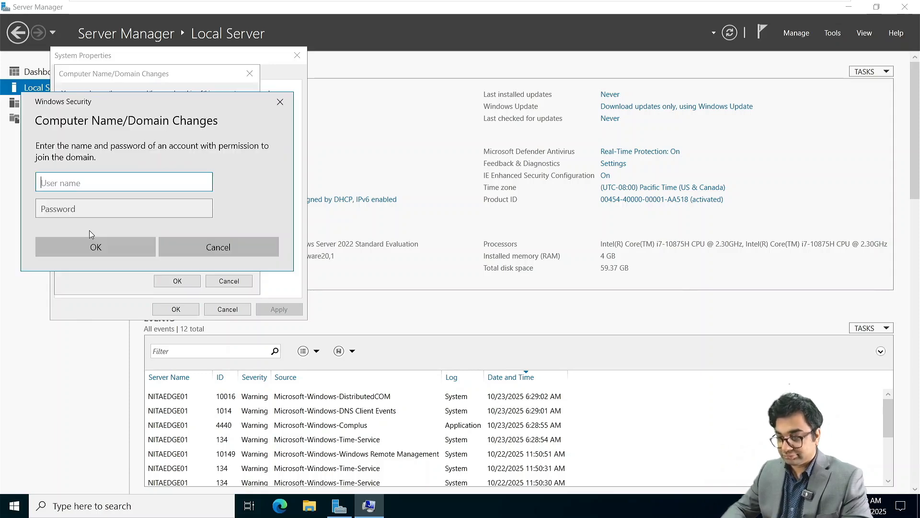
Authenticate as domain Administrator, acknowledge the welcome and restart notices, and restart now.
text(Administrator)
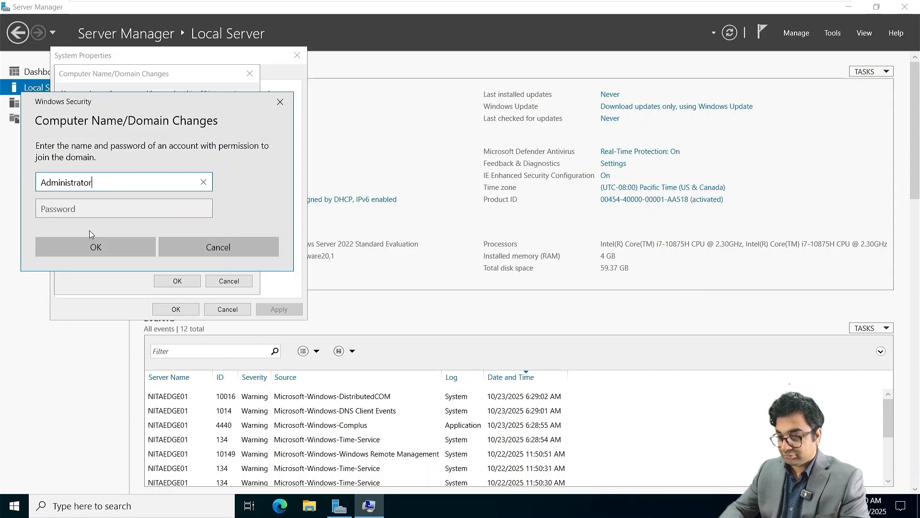
key(Tab)
text(*******)
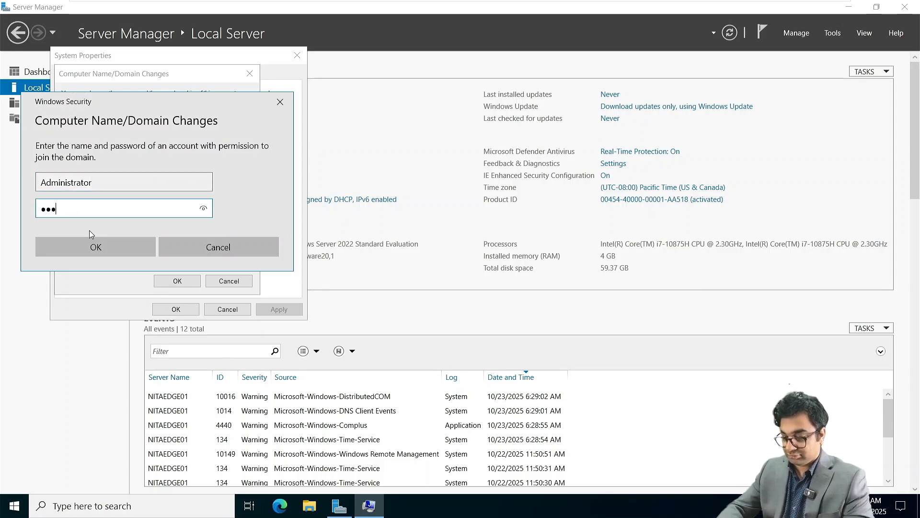
text(****)
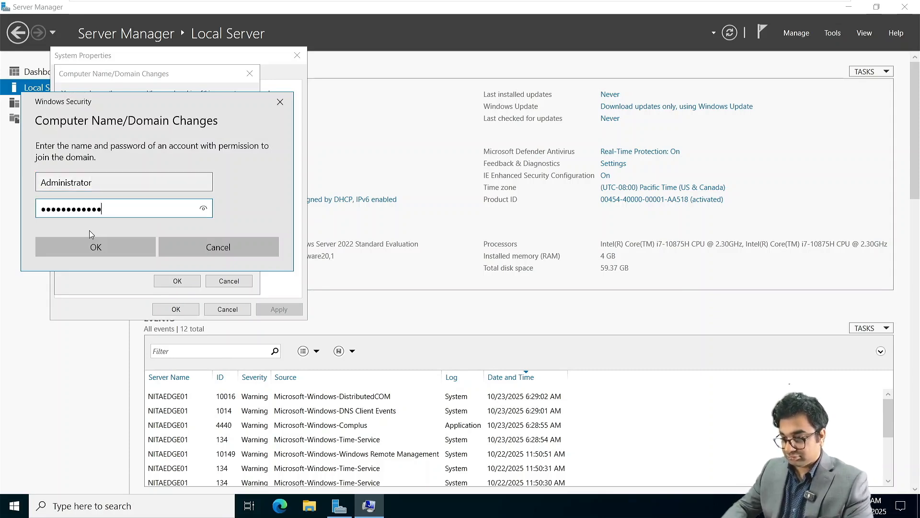
key(Return)
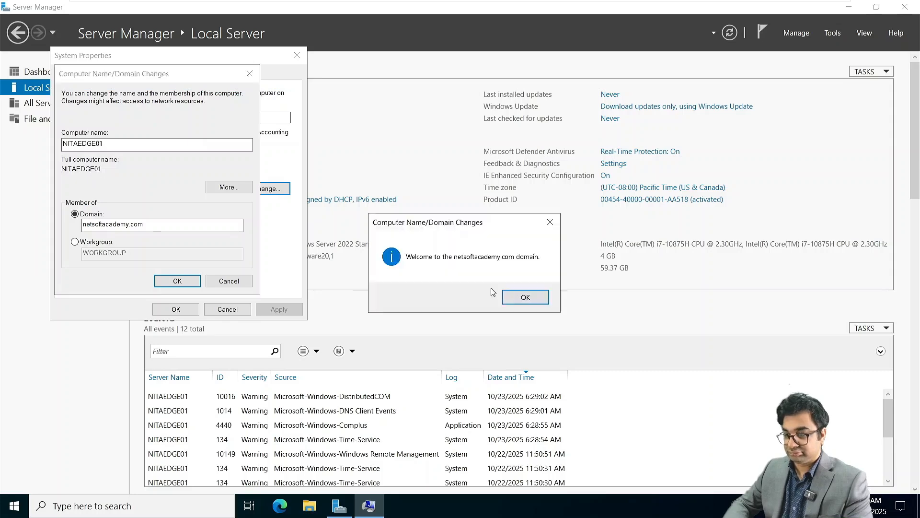
click(523, 299)
click(534, 270)
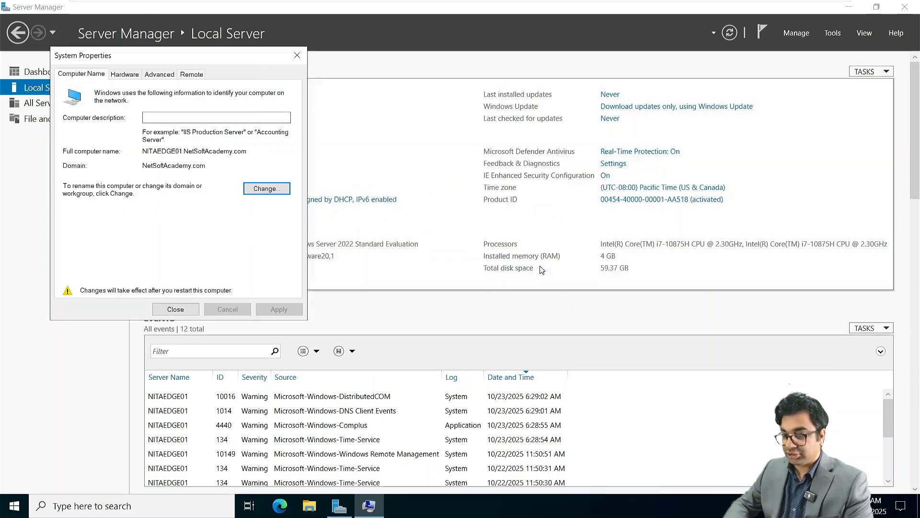
click(174, 309)
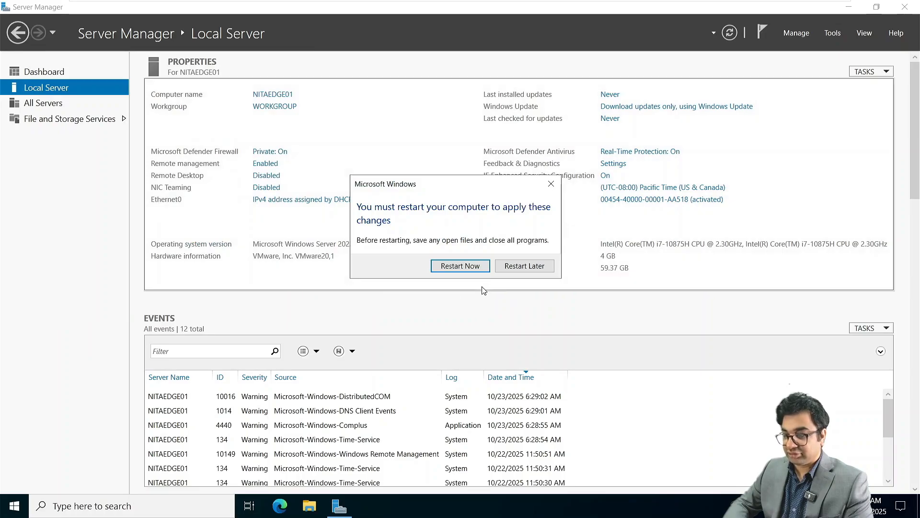
click(472, 266)
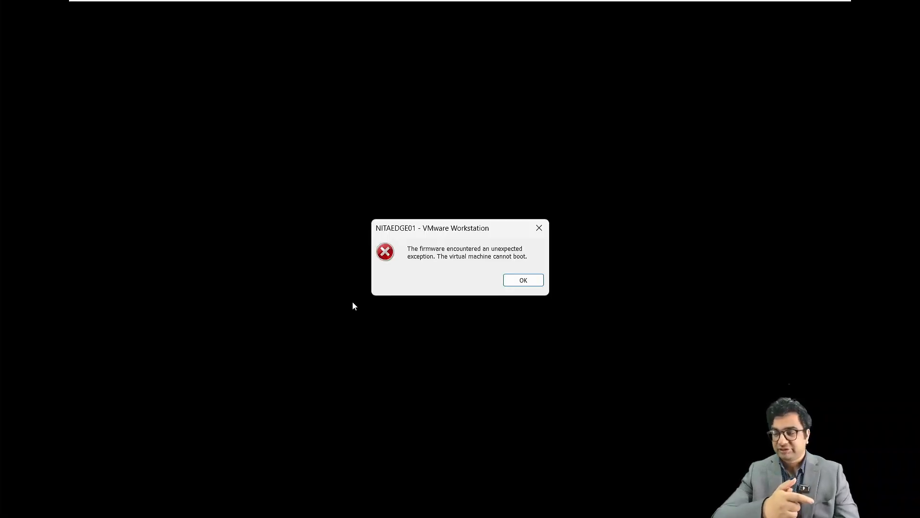
Dismiss the firmware exception error and power NITAEDGE01 on again.
click(514, 280)
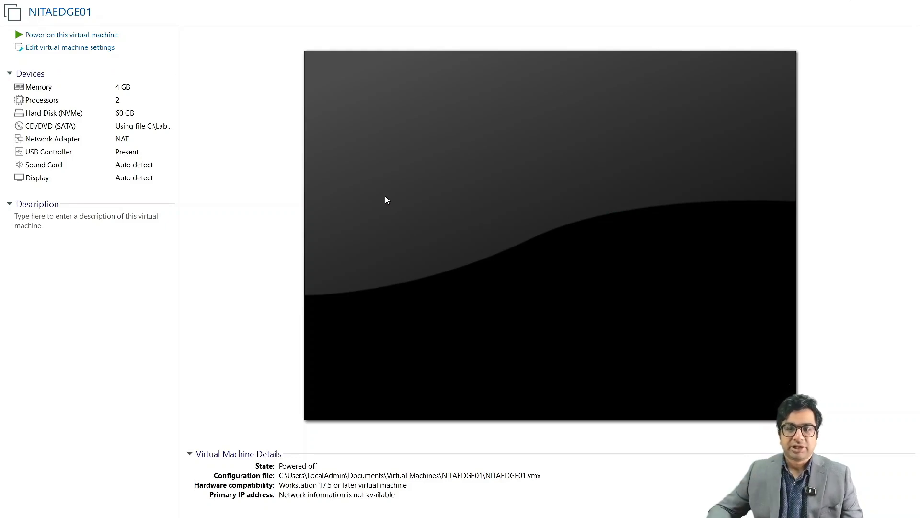
click(82, 35)
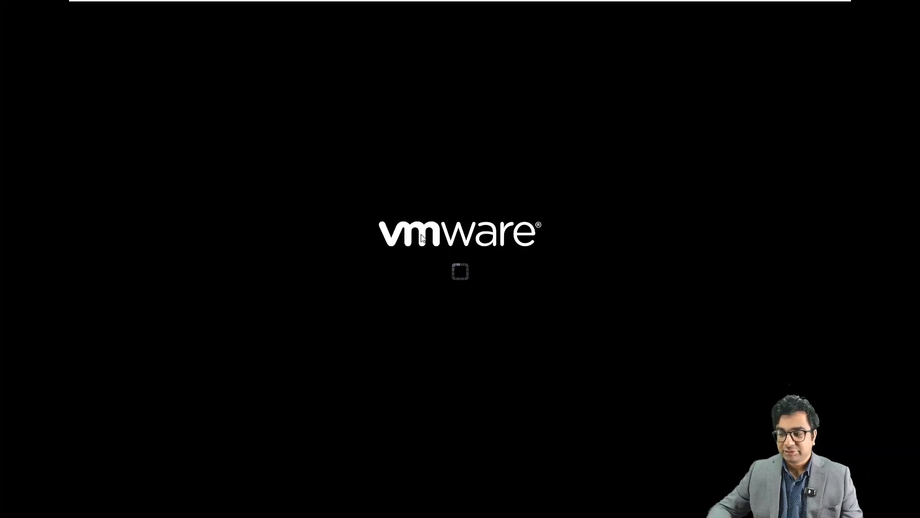
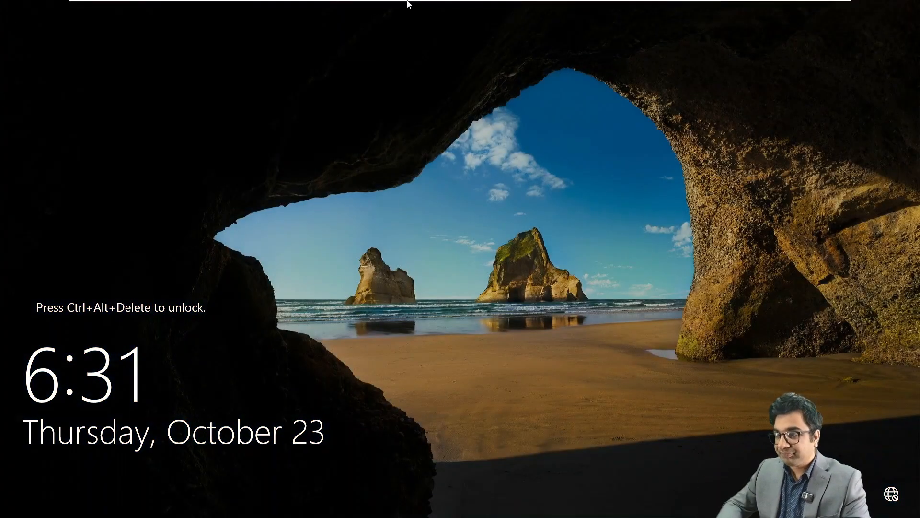
Sign in to the edge server as NETSOFTACADEMY\Administrator with the account password via Other user.
mouse_move(150, 2)
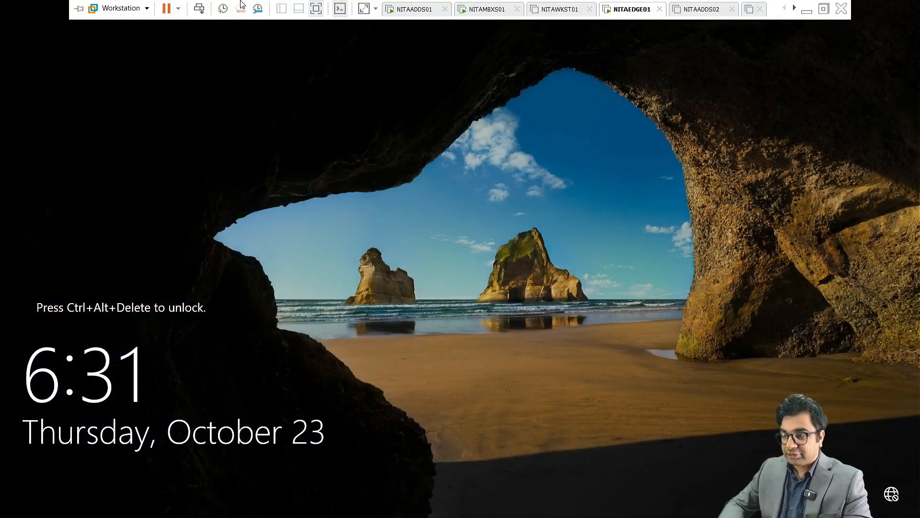
click(199, 9)
click(81, 485)
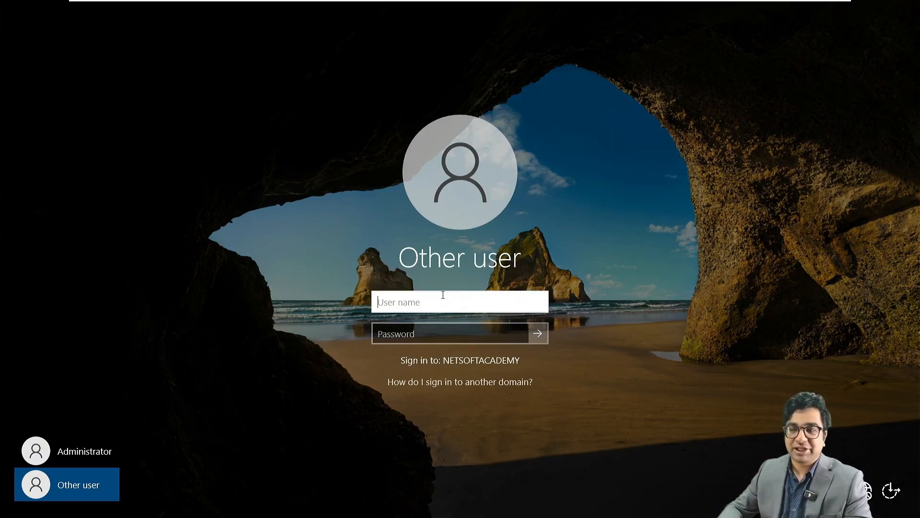
text(NE)
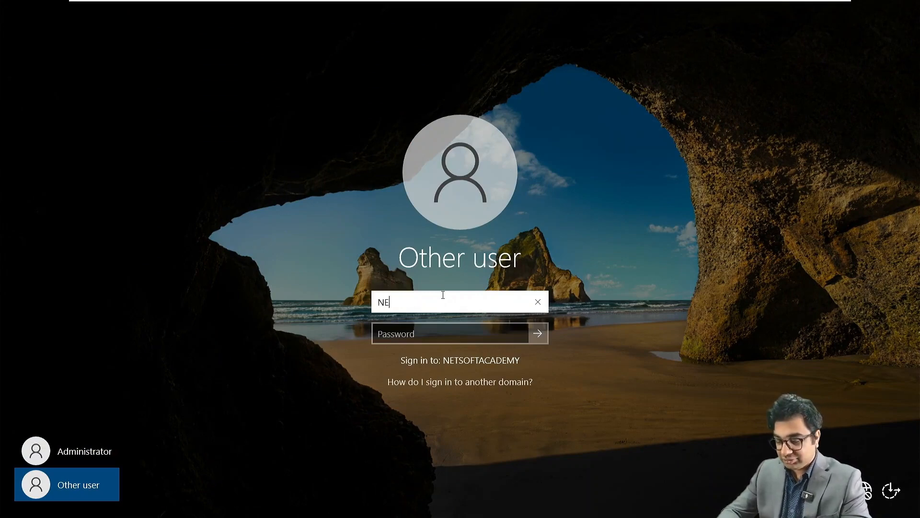
text(TSOFTACADE)
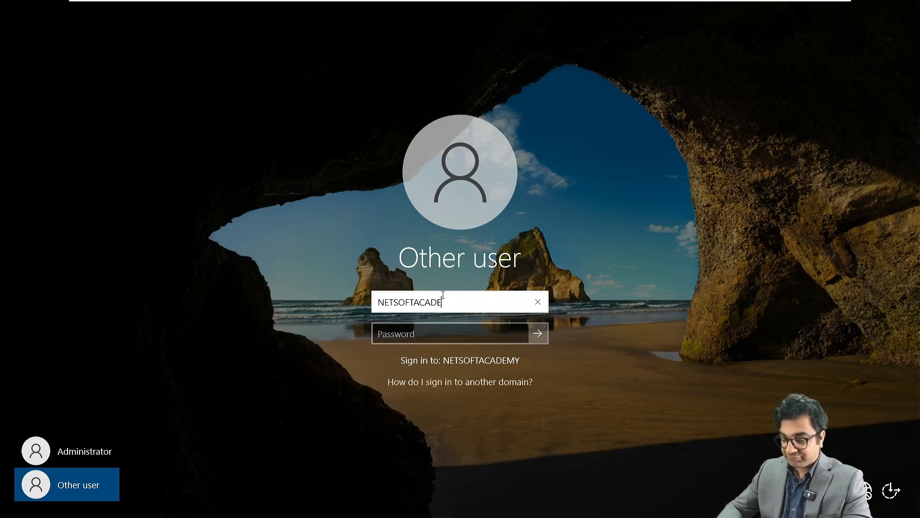
text(MY\)
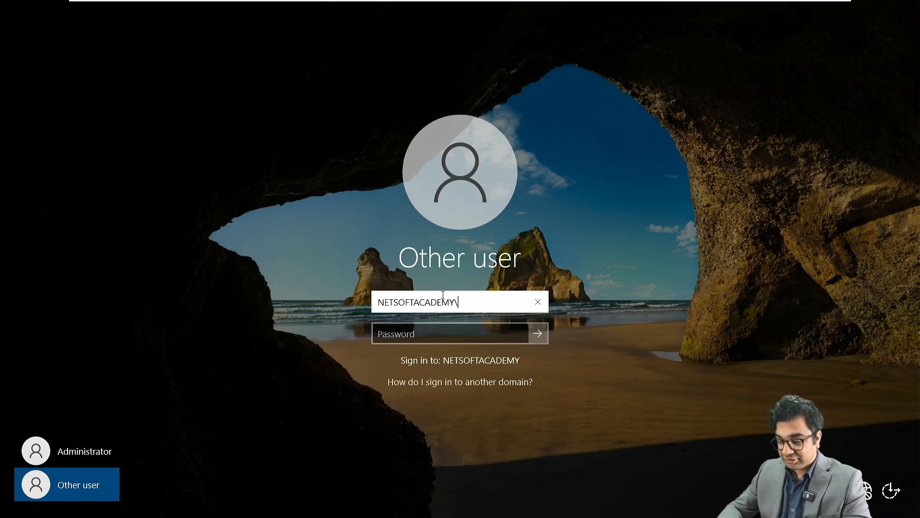
text(Administrator)
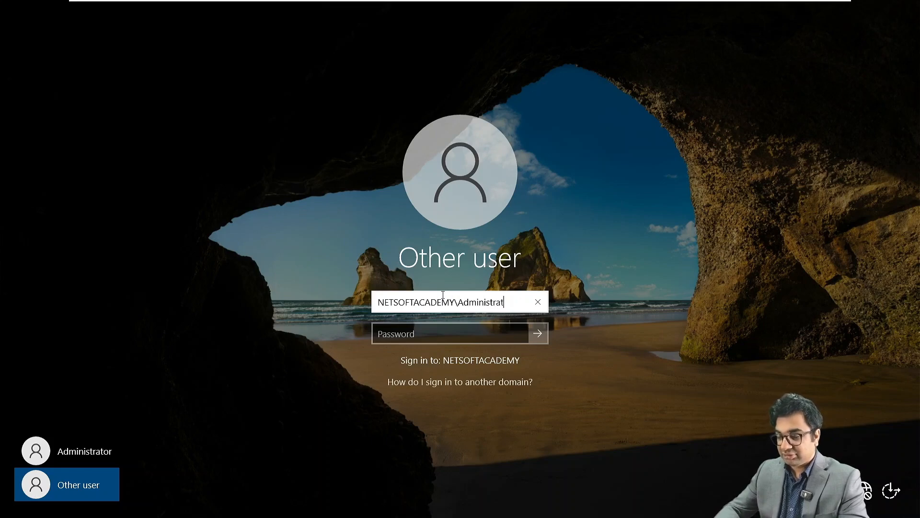
key(Tab)
text(Password123)
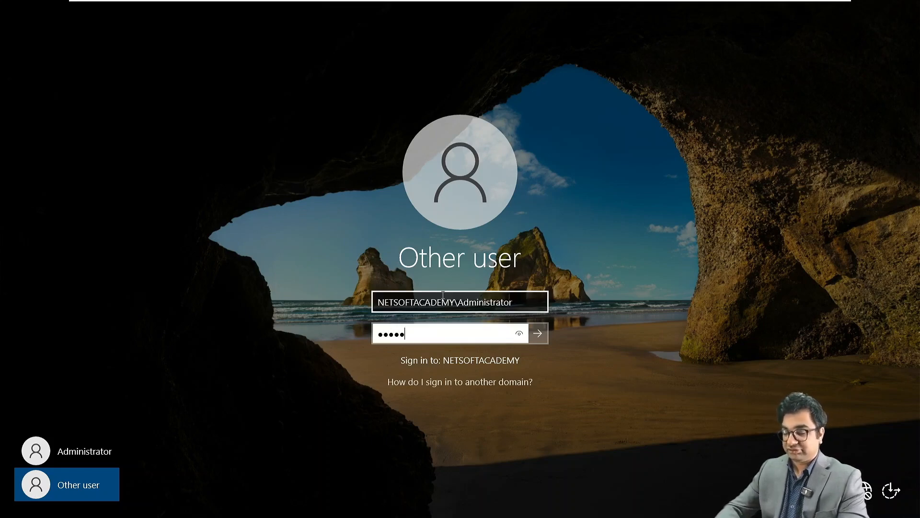
text(!)
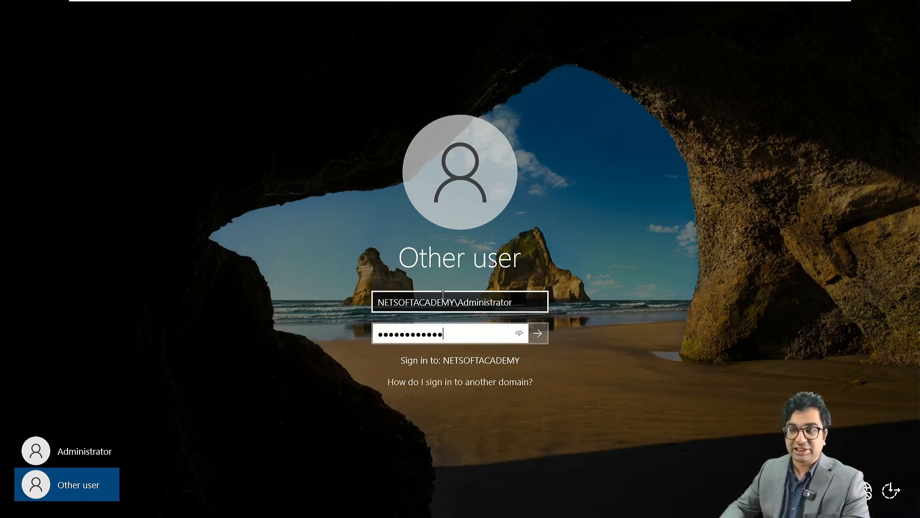
key(Return)
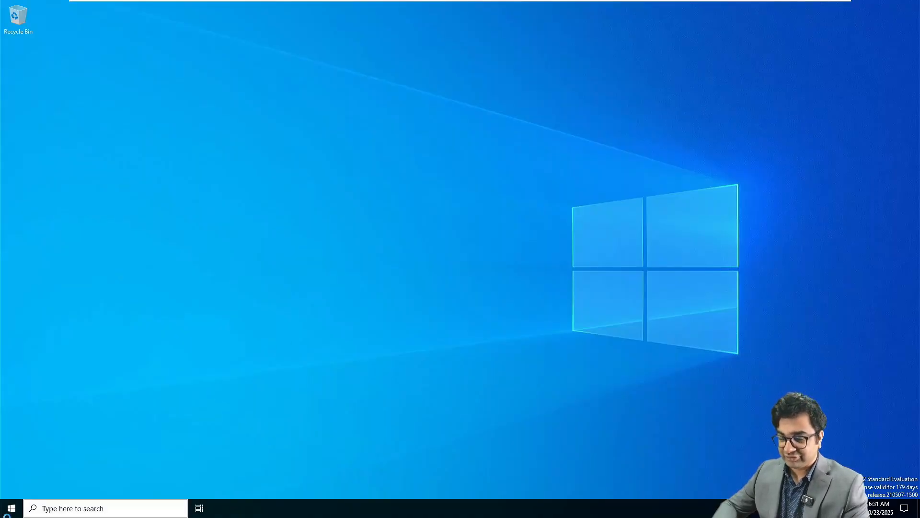
Launch an elevated Windows PowerShell console from Start and dismiss the Windows Admin Center notice.
click(13, 510)
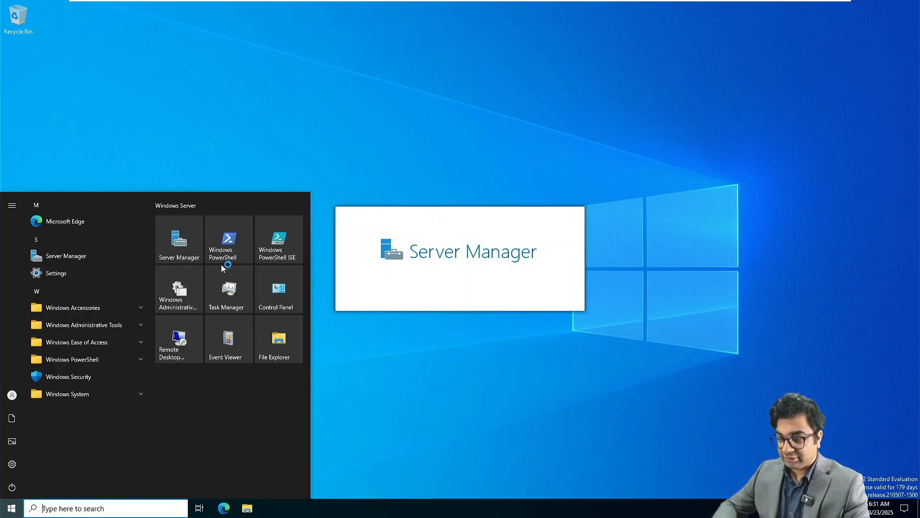
click(237, 243)
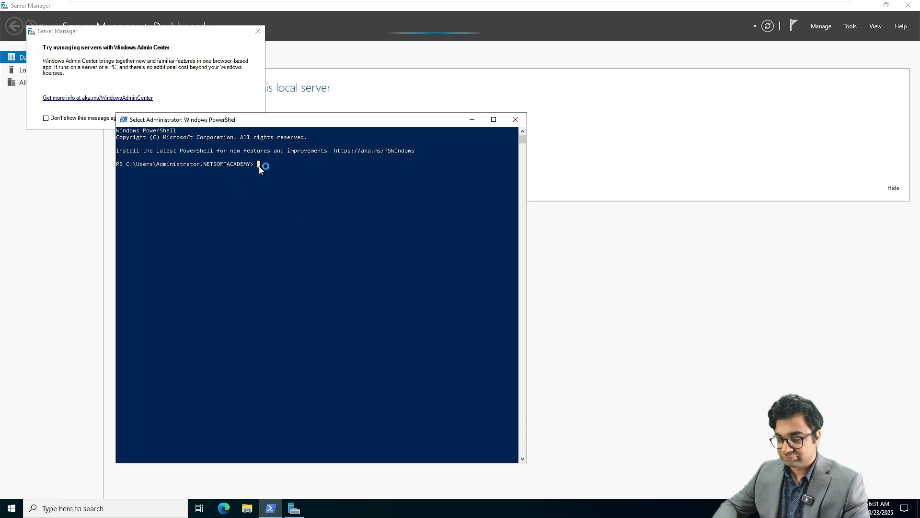
click(259, 32)
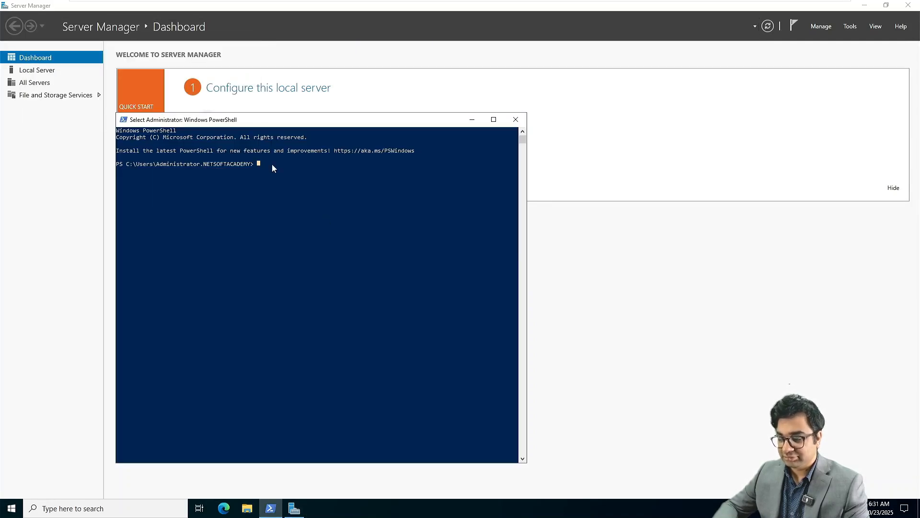
key(Escape)
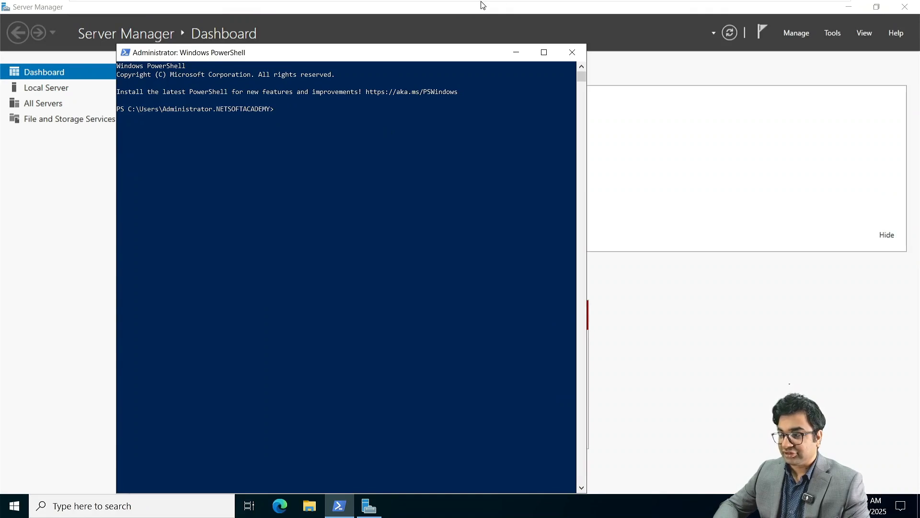
Mount Microsoft 365 Hybrid Deployments.iso in NITAEDGE01's CD/DVD (SATA) drive through VM Settings.
mouse_move(525, 3)
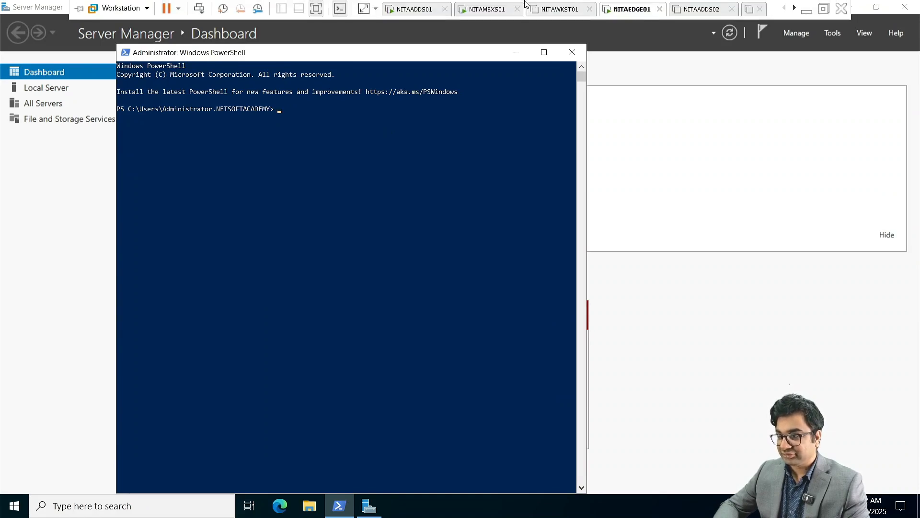
right_click(622, 4)
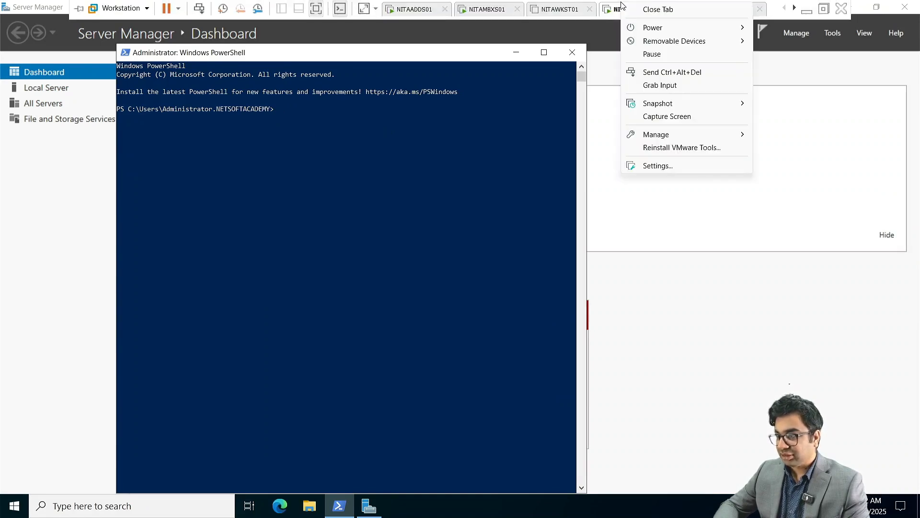
click(652, 165)
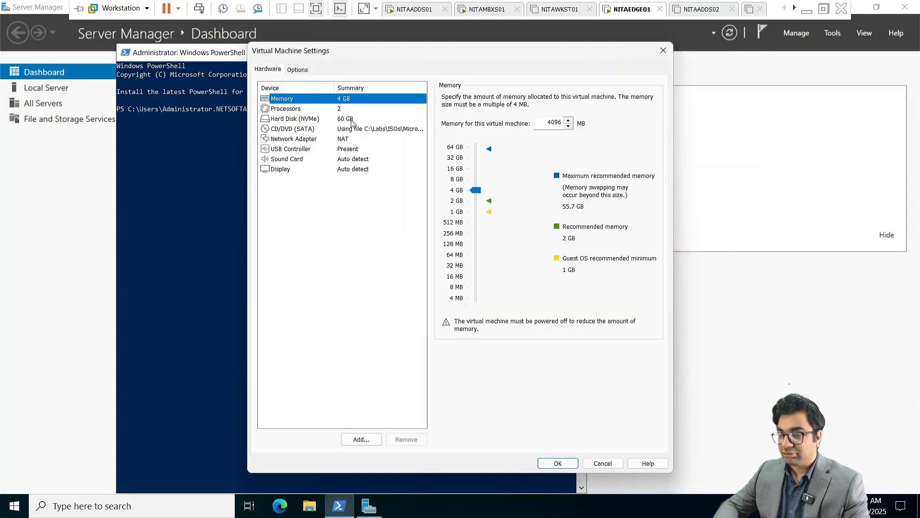
click(383, 129)
click(608, 180)
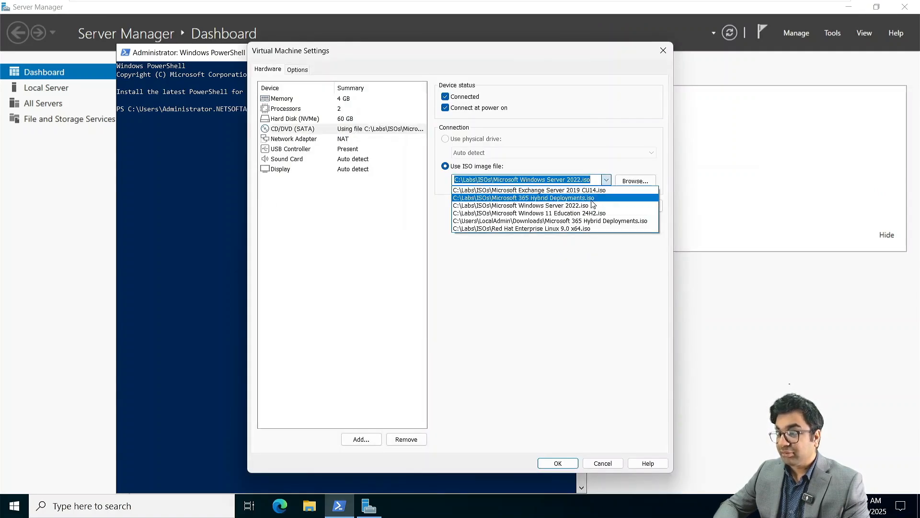
click(583, 200)
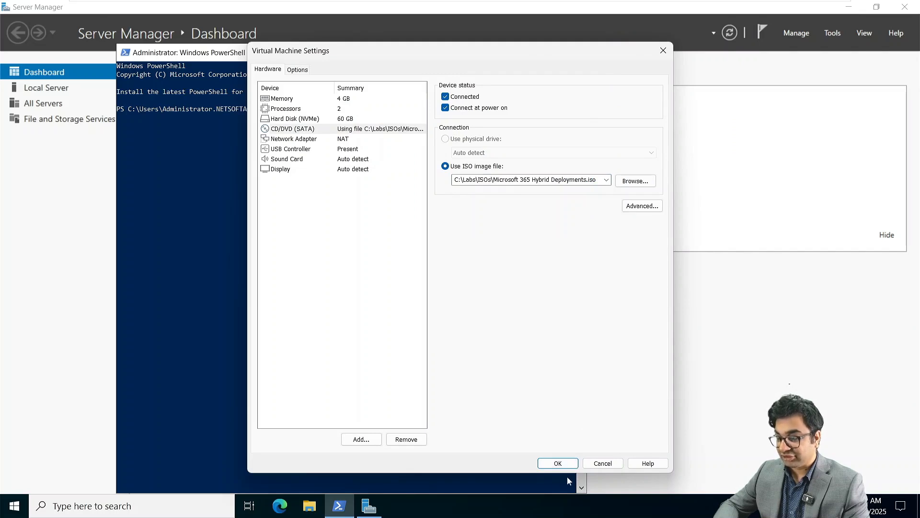
click(557, 463)
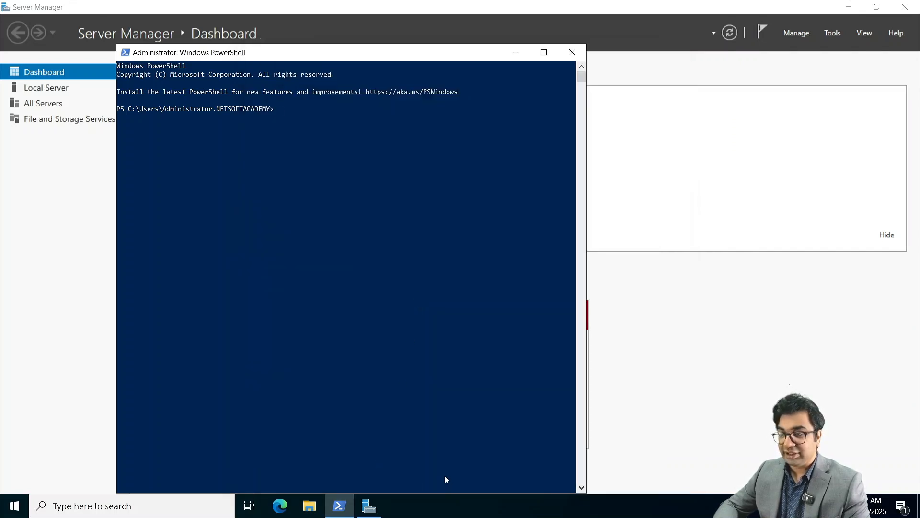
Paste and run the Install-WindowsFeature prerequisites command in PowerShell, copied from the Exchange notes.
key(super+Tab)
click(573, 170)
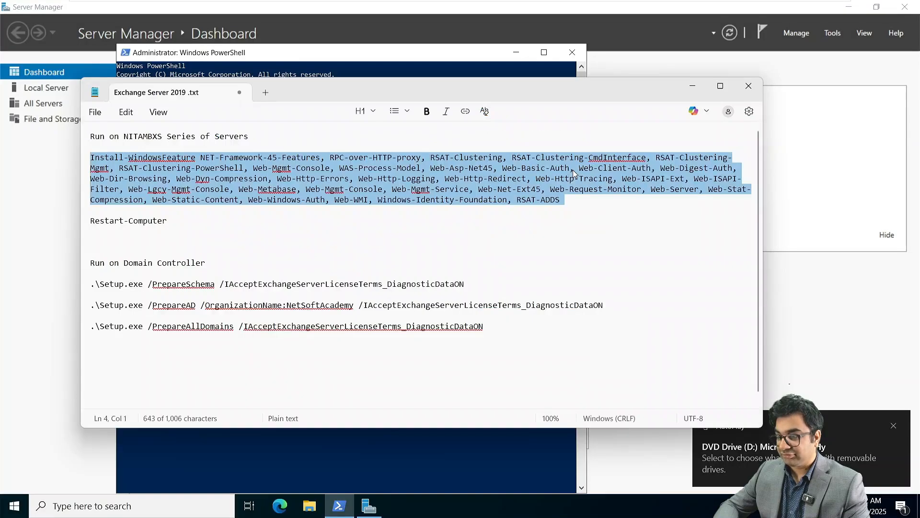
click(692, 86)
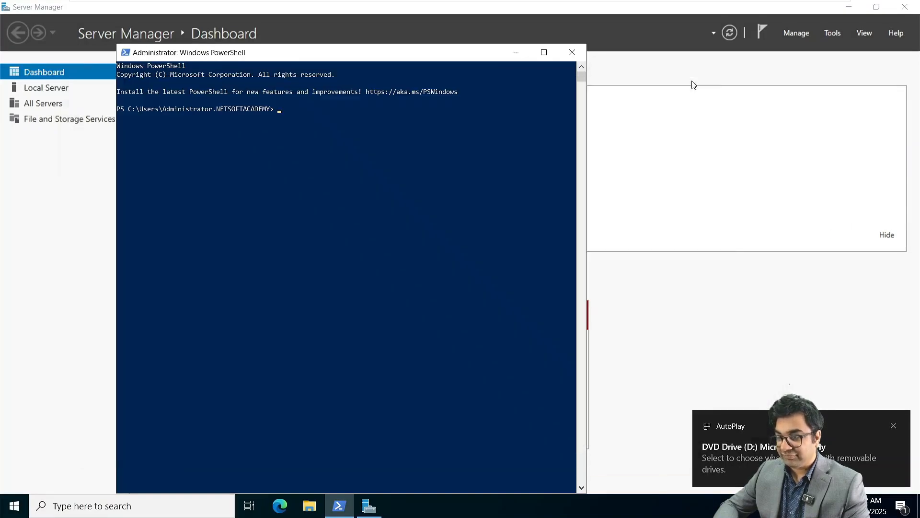
right_click(283, 107)
key(BackSpace)
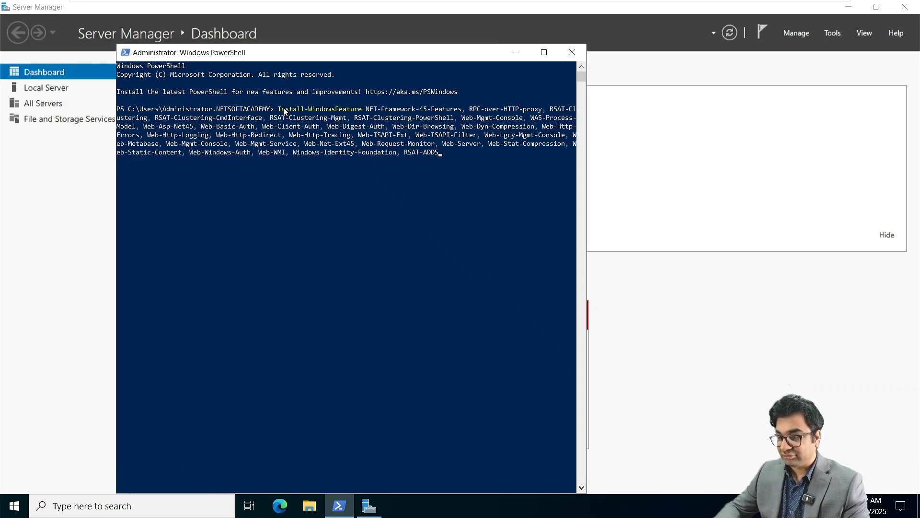
Open DVD Drive (D:) in File Explorer and select the JRE Version 8 Update 341 x64 installer.
key(super+e)
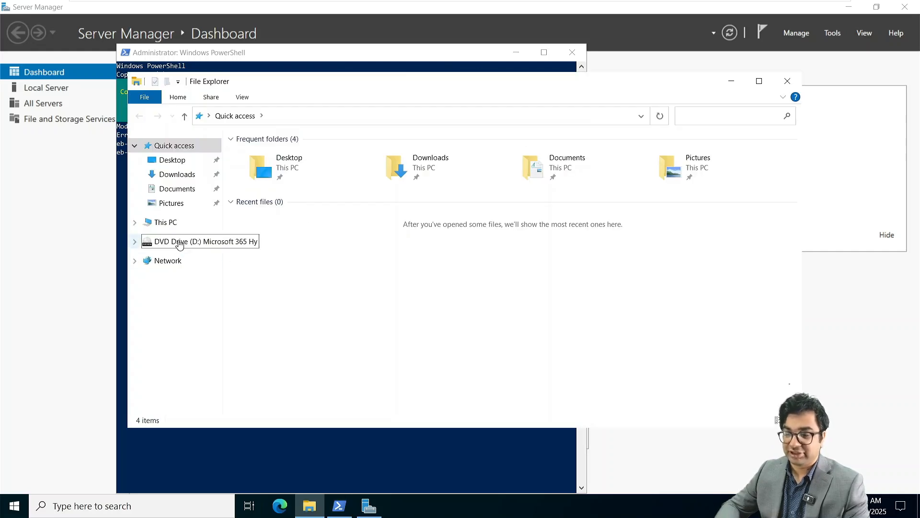
click(188, 242)
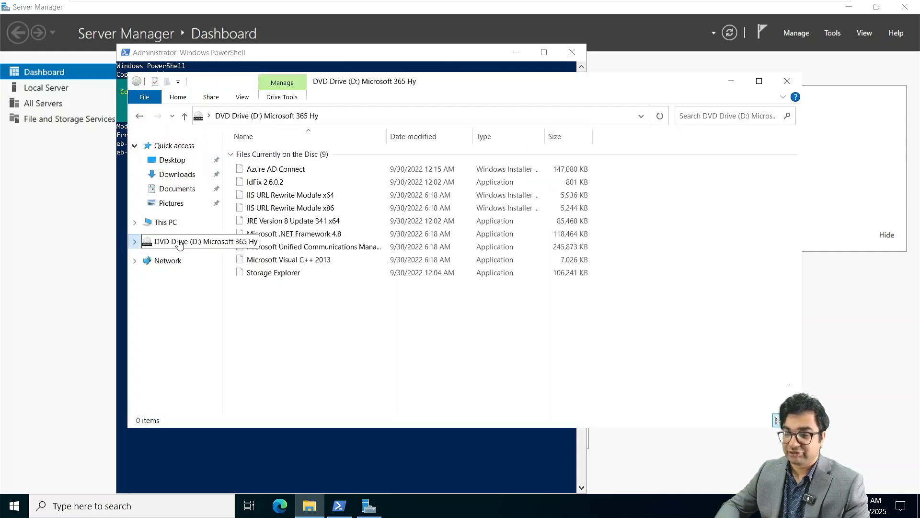
click(284, 222)
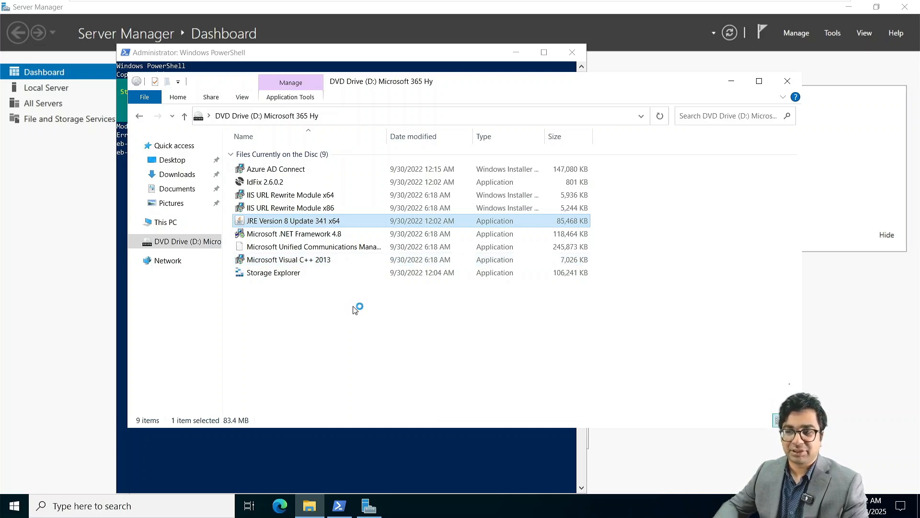
Install the Visual C++ 2013 Redistributable (x64) from the DVD, accepting the license terms.
mouse_move(393, 3)
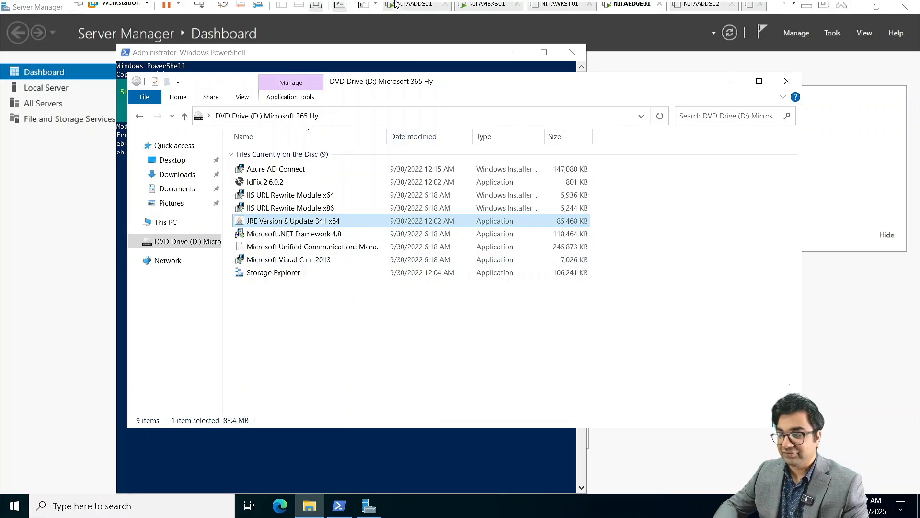
click(499, 10)
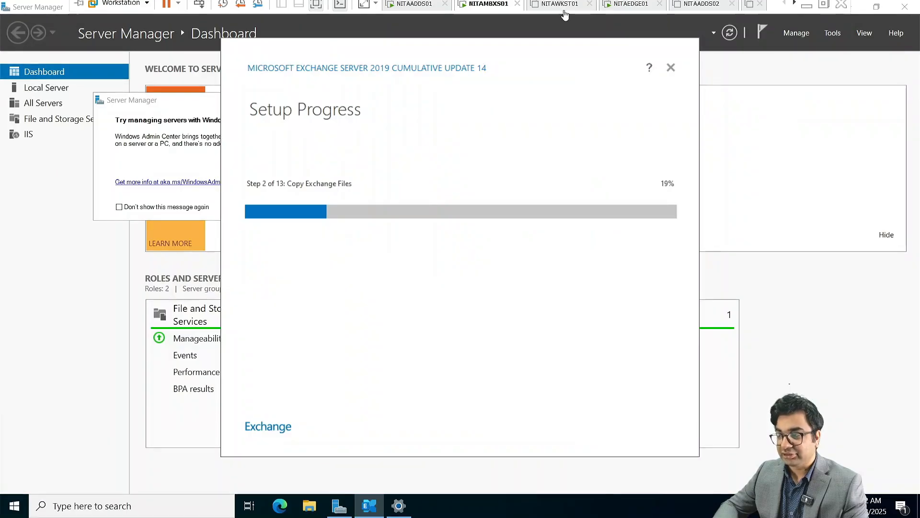
mouse_move(606, 5)
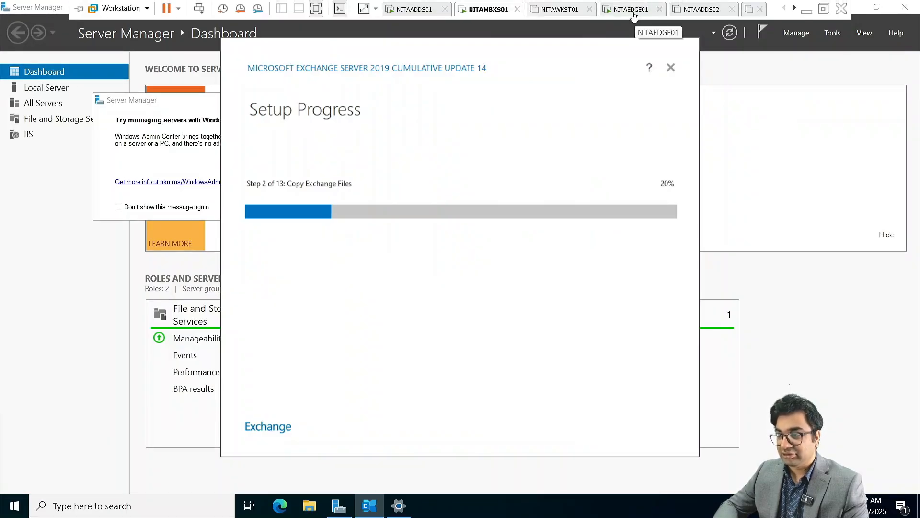
click(633, 13)
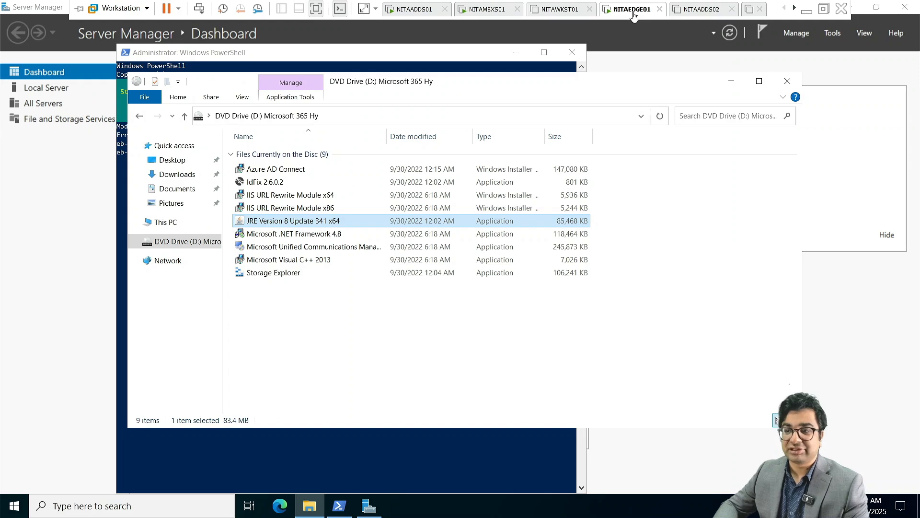
double_click(288, 261)
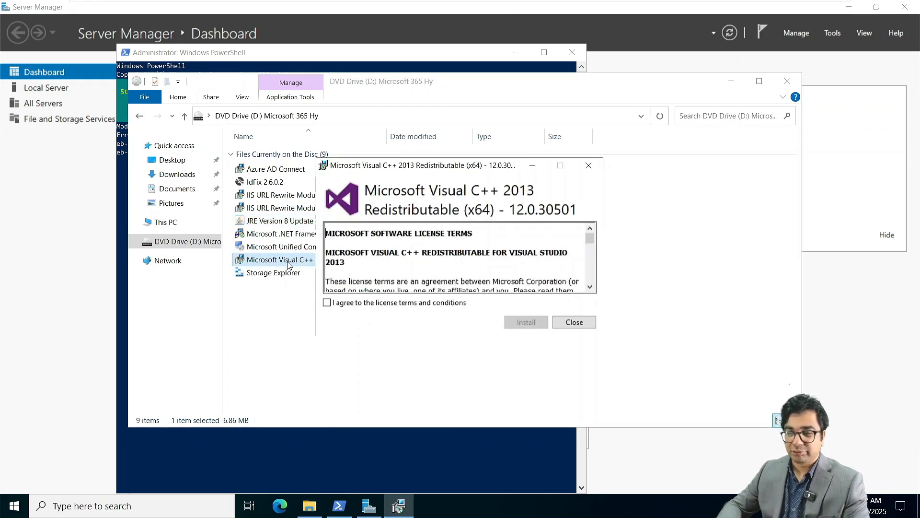
click(362, 302)
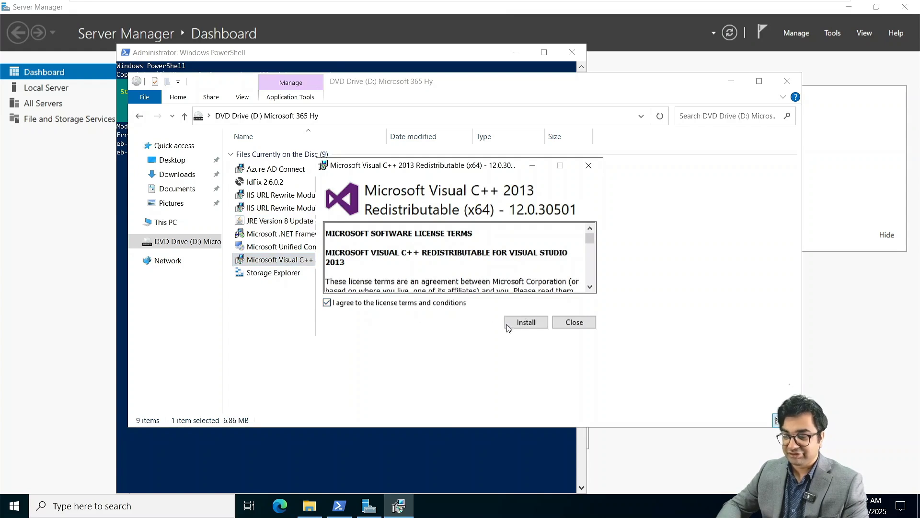
click(526, 322)
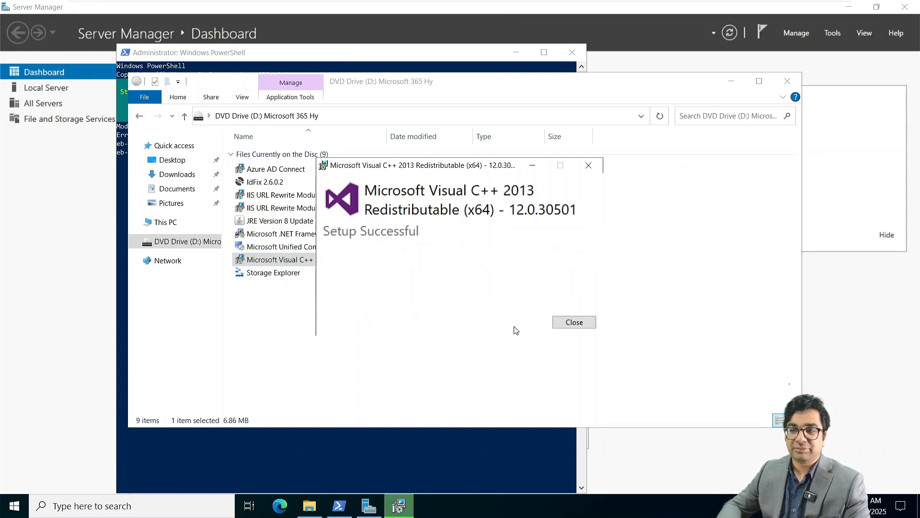
click(588, 320)
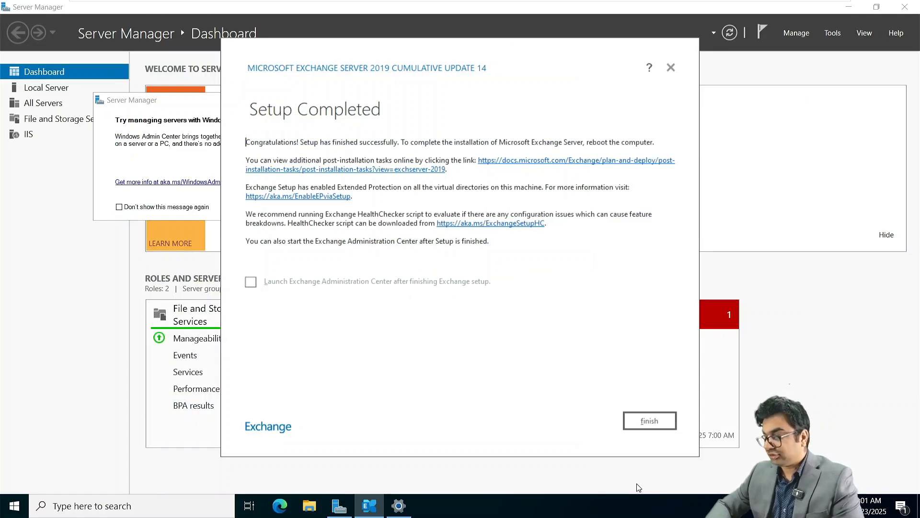
Finish the completed Exchange 2019 setup, dismiss the Windows Admin Center prompt, and minimize Server Manager.
click(655, 421)
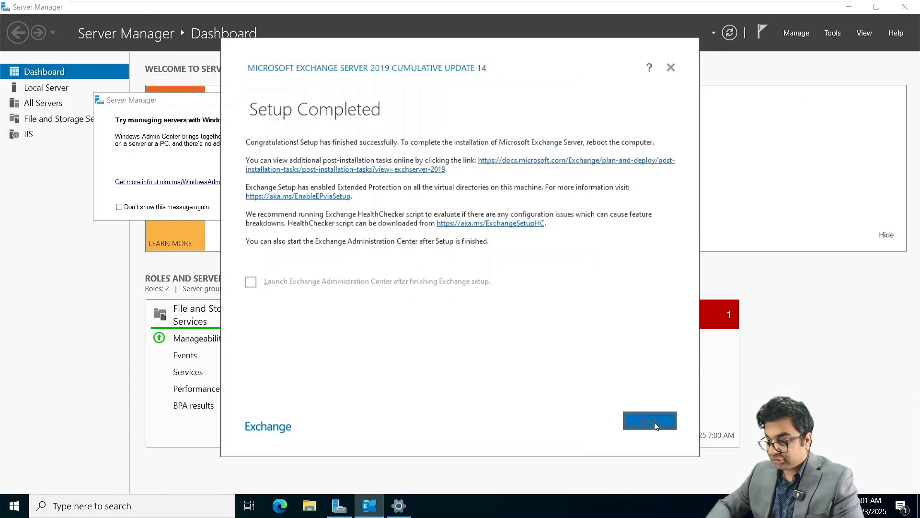
click(282, 507)
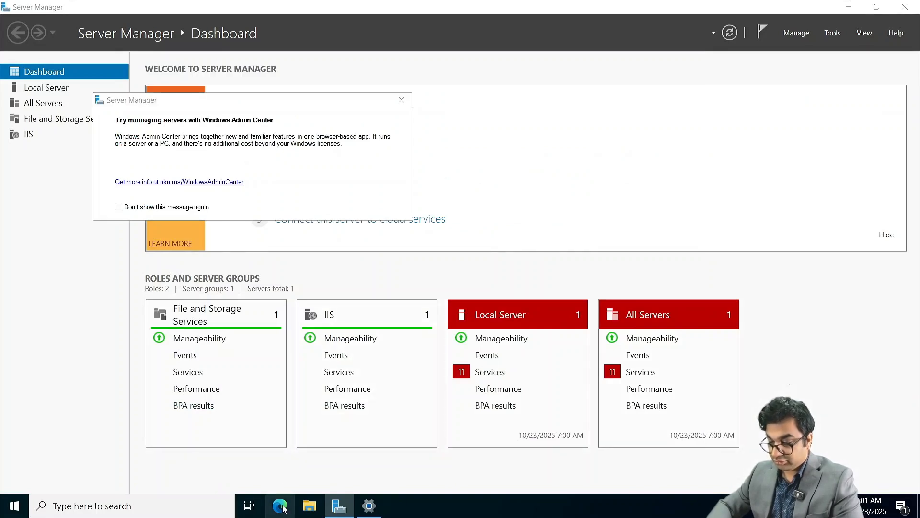
right_click(284, 508)
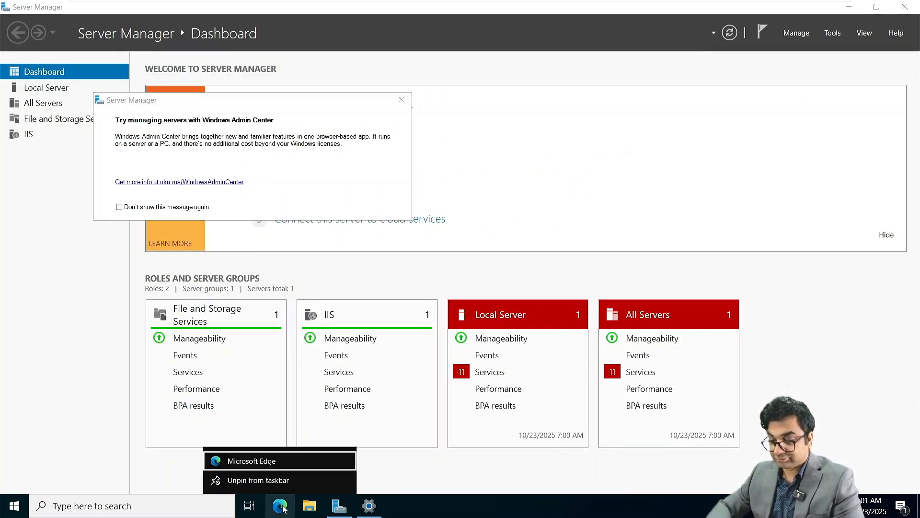
click(461, 467)
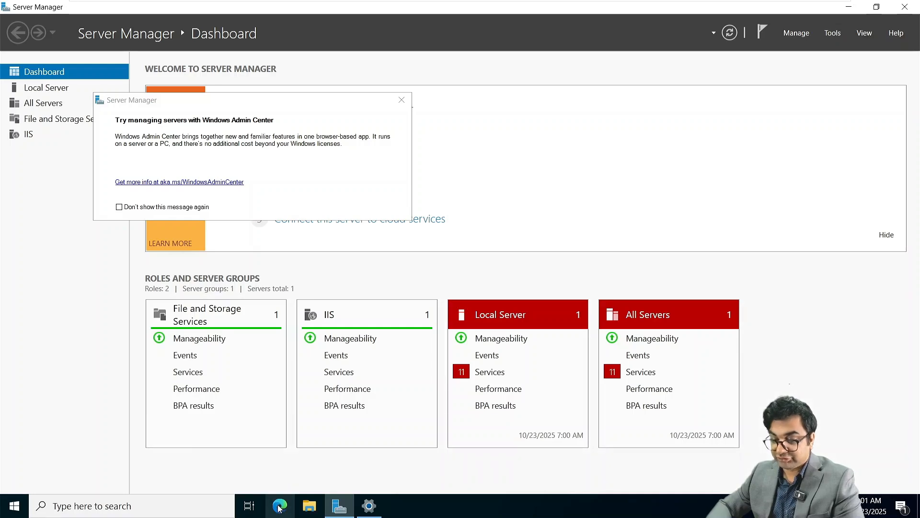
click(403, 103)
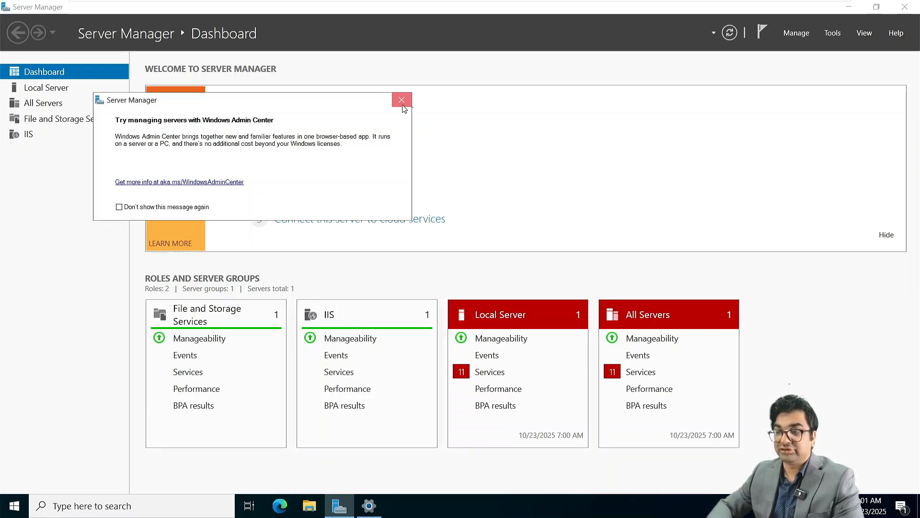
click(402, 104)
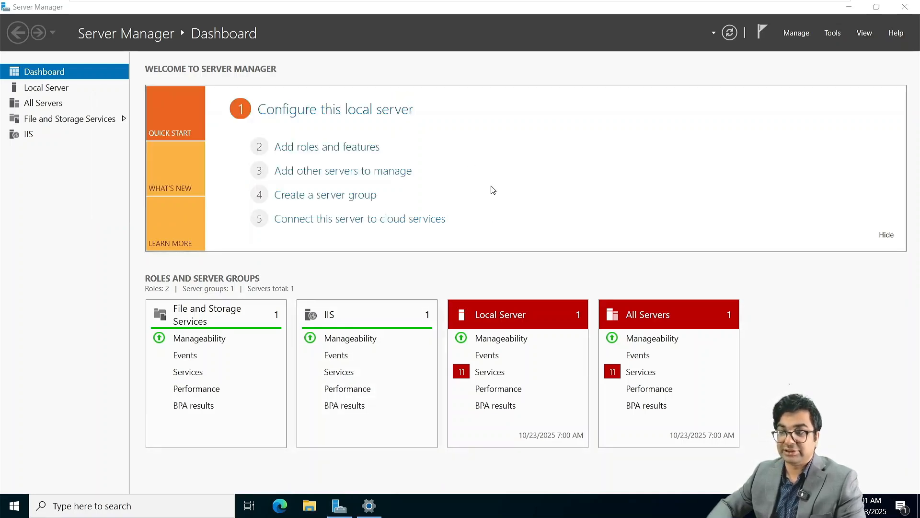
click(849, 7)
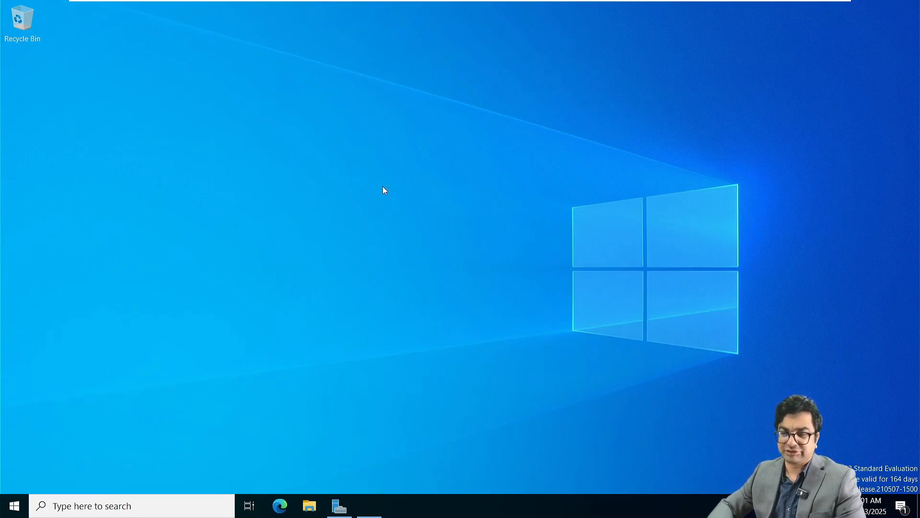
right_click(287, 503)
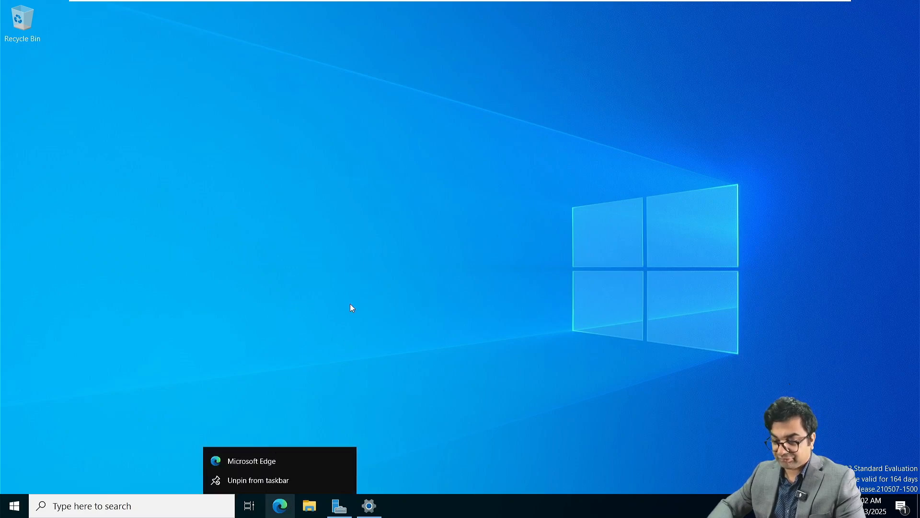
click(288, 460)
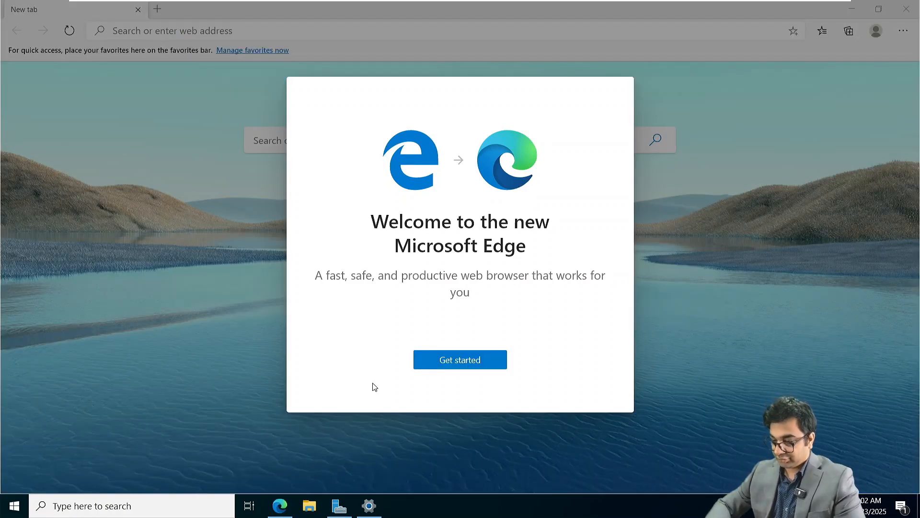
right_click(281, 512)
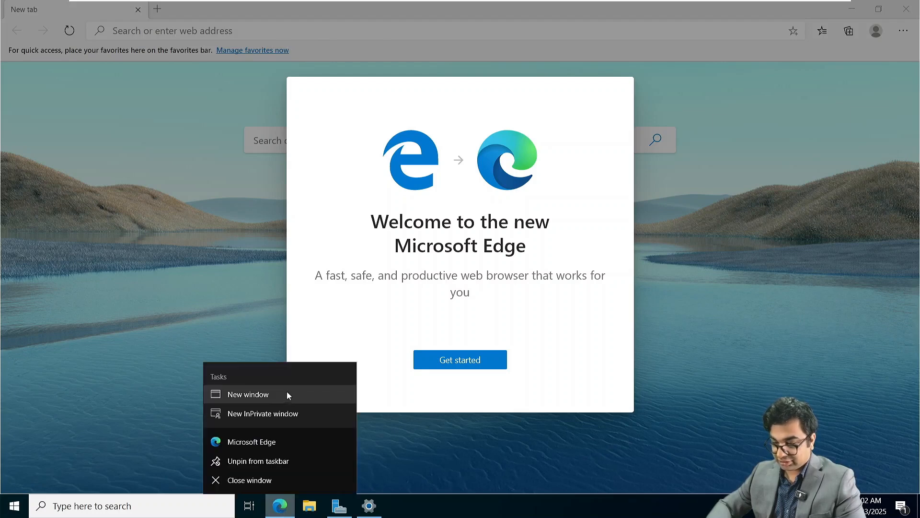
click(279, 415)
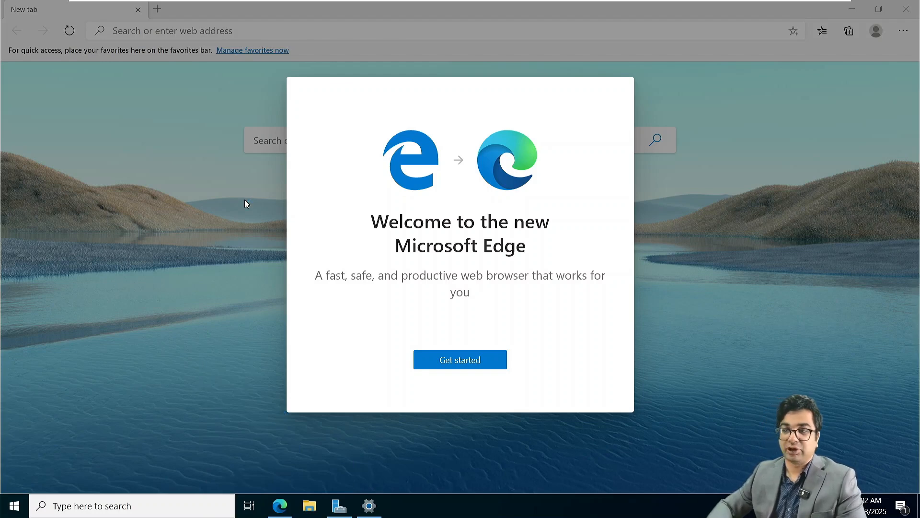
text(https:)
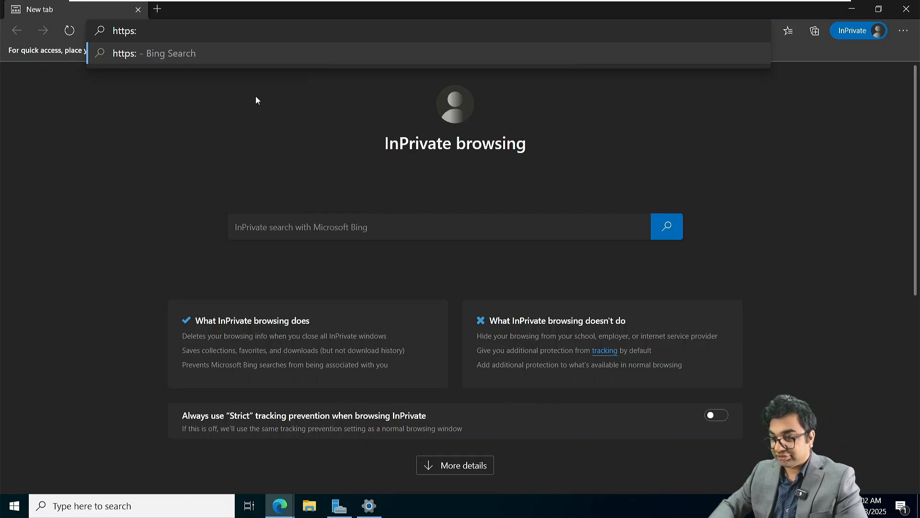
text(//nit)
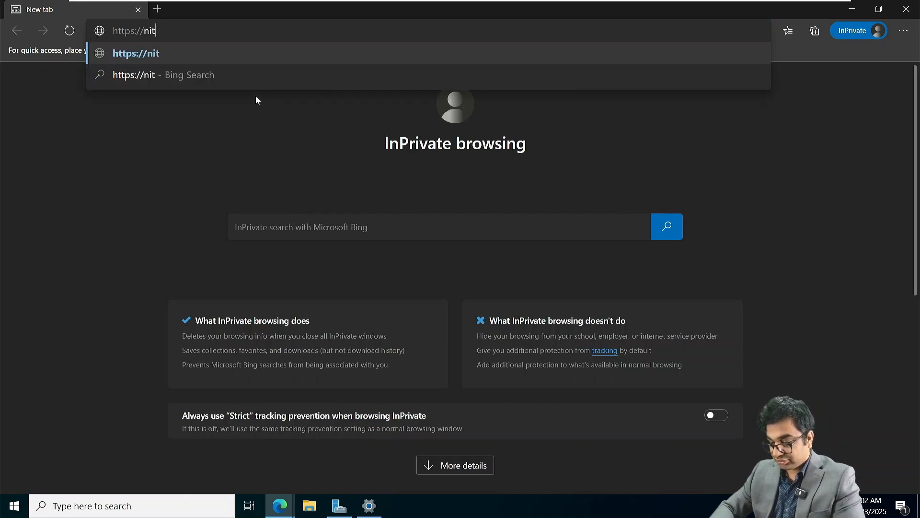
text(ambxs0)
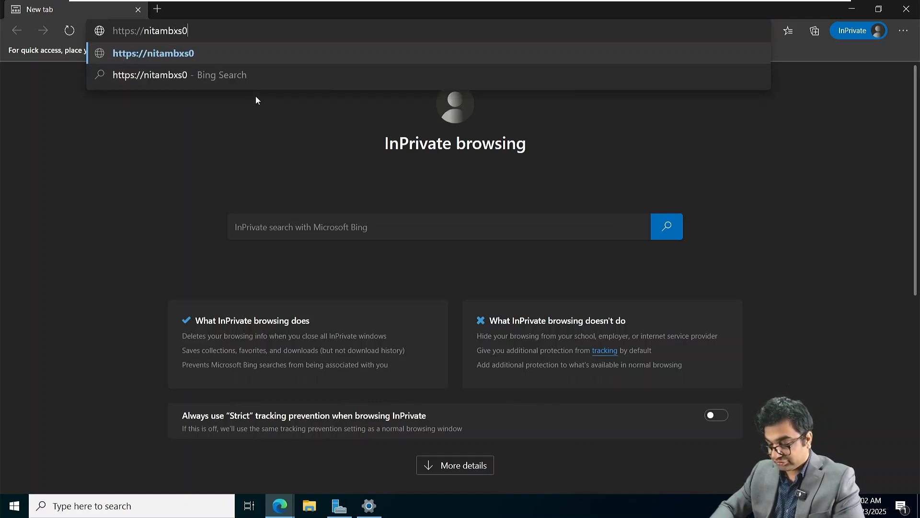
text(1.netso)
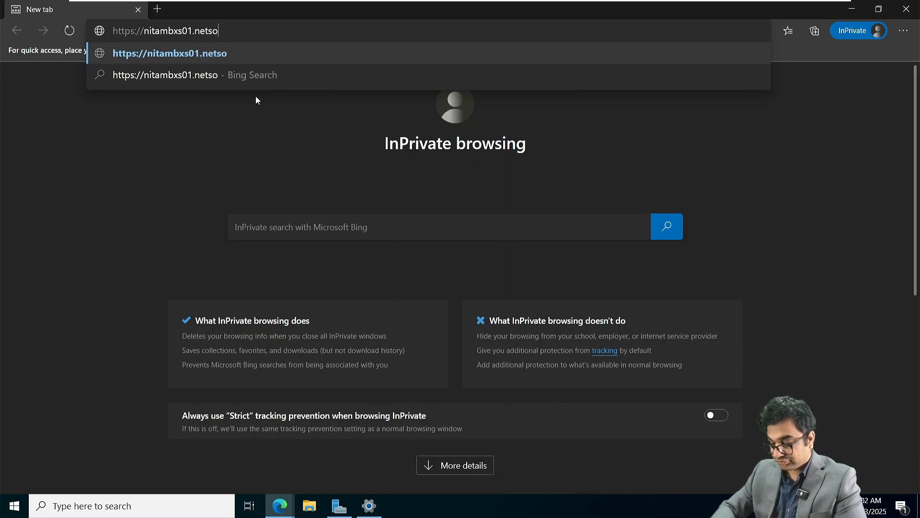
text(ftacademy.c)
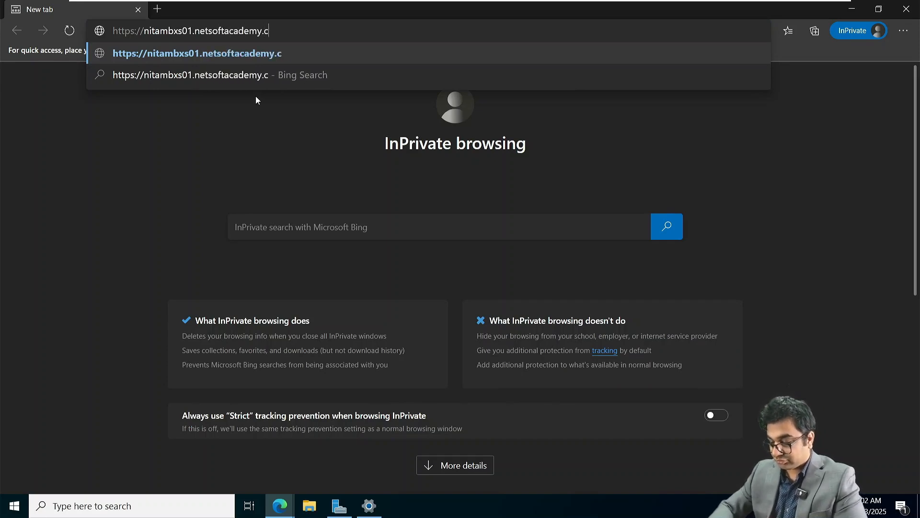
text(om/ecp/)
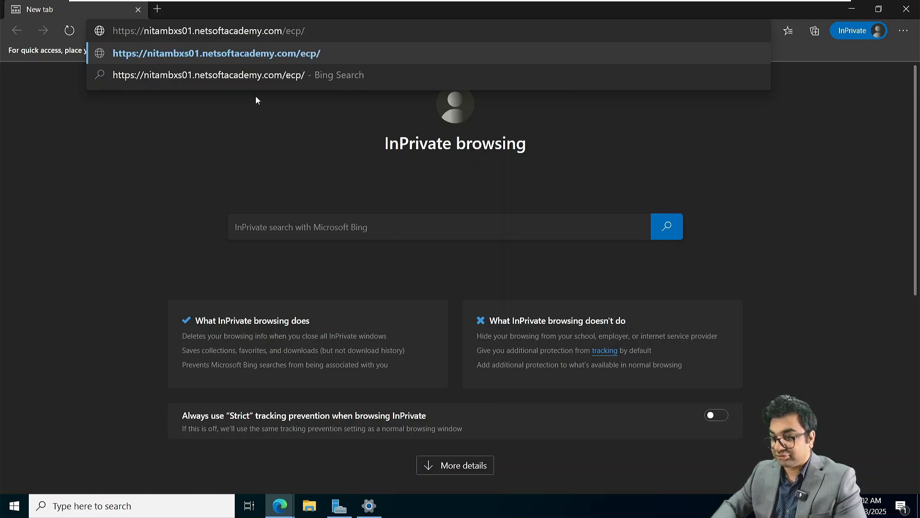
key(Return)
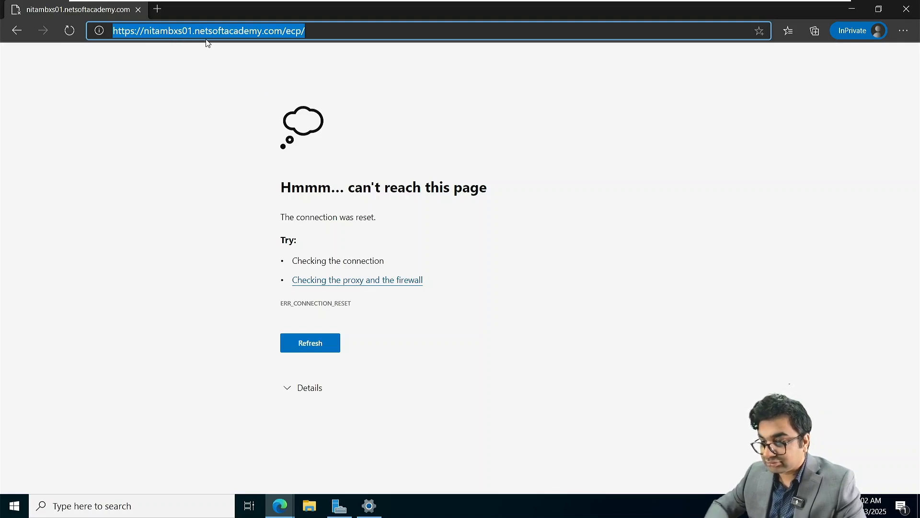
click(323, 31)
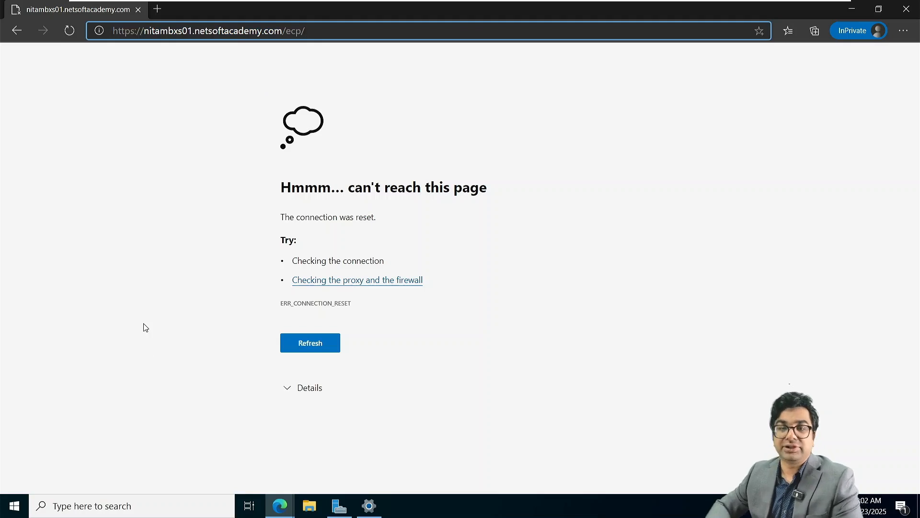
Launch Exchange Management Shell from Start and drag its window to the right.
click(14, 508)
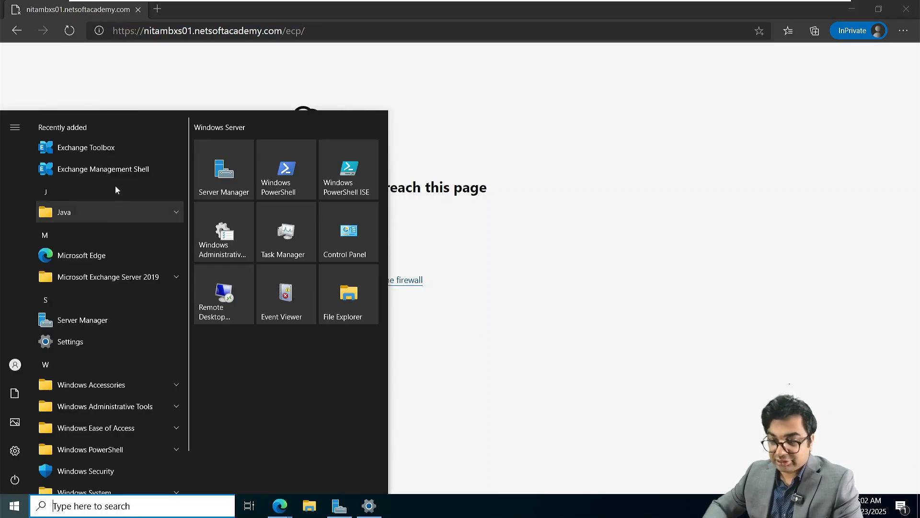
click(114, 176)
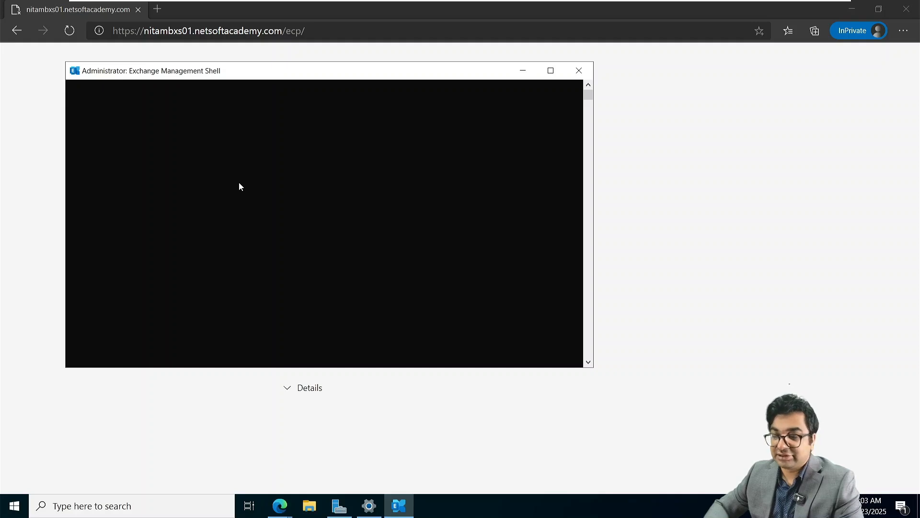
click(31, 113)
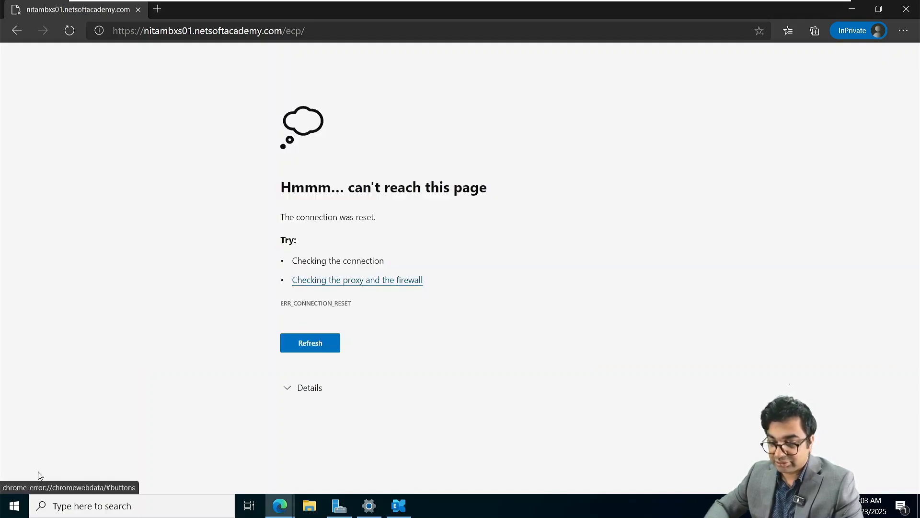
click(400, 516)
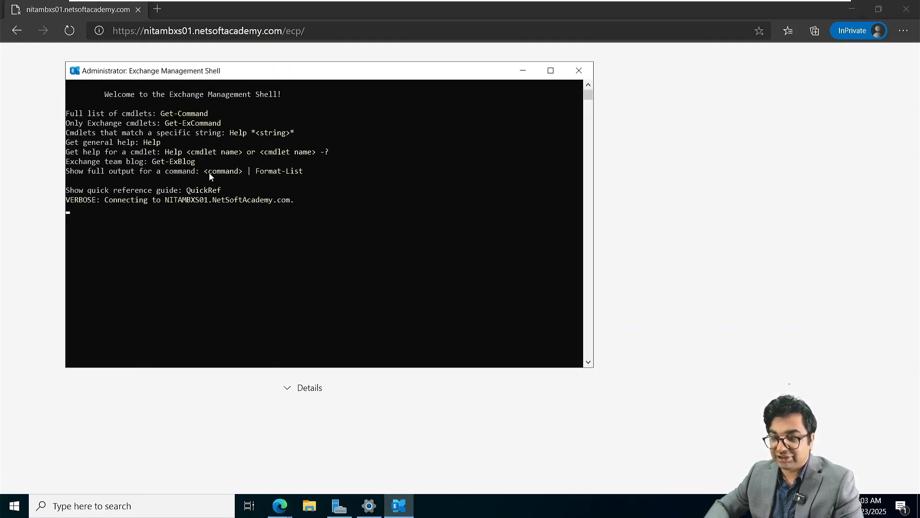
drag(298, 72, 499, 70)
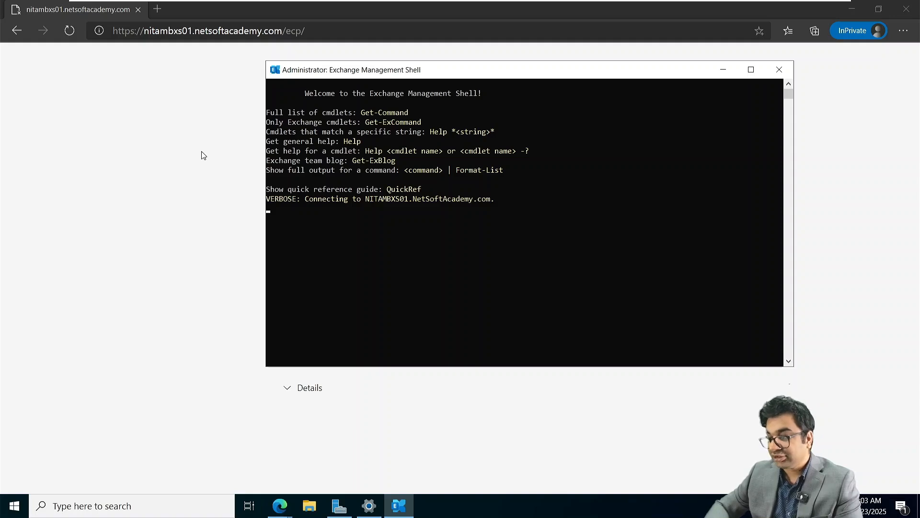
click(314, 221)
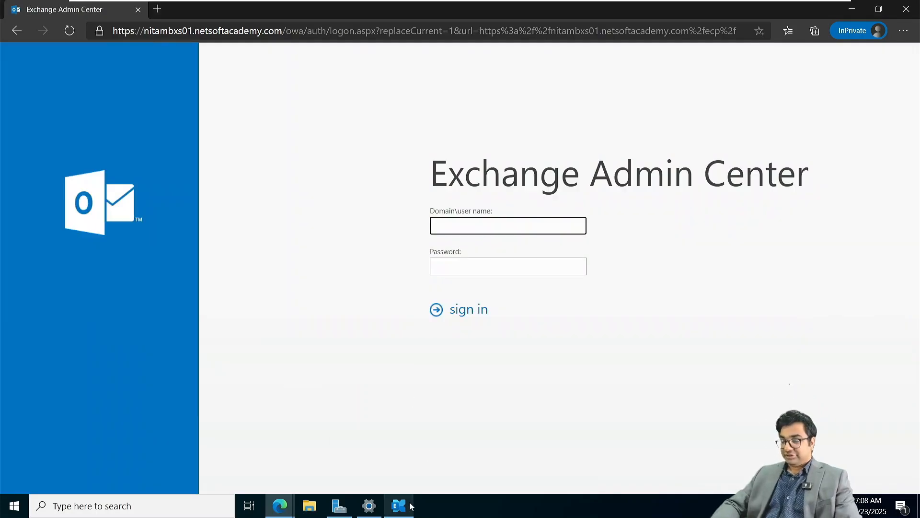
Zoom the ECP login page to 125% and sign in as NETSOFTACADEMY\Administrator.
click(407, 505)
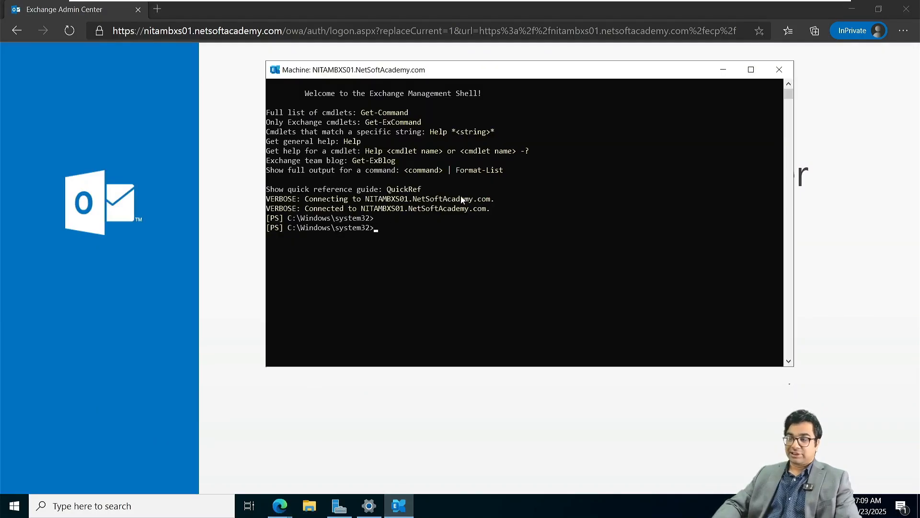
click(723, 69)
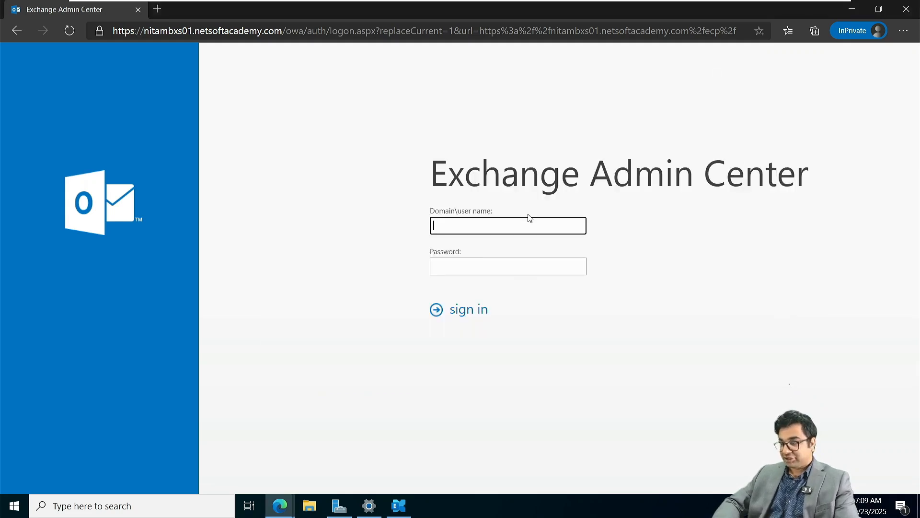
key(ctrl+plus)
key(ctrl+plus)
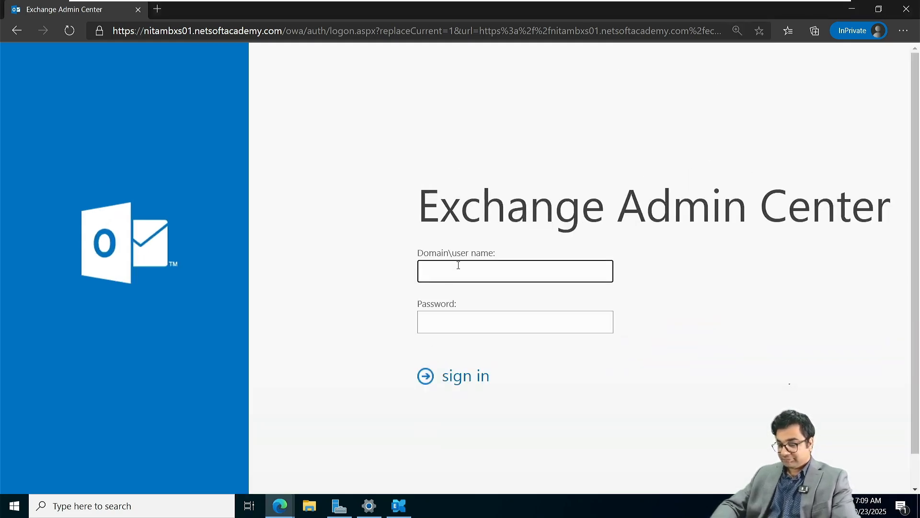
text(NETSOFTAC)
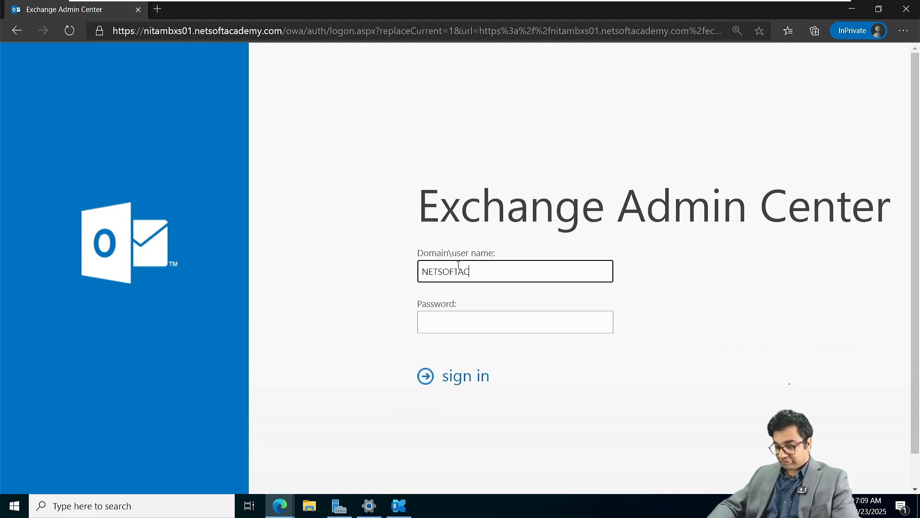
text(ADEMY\)
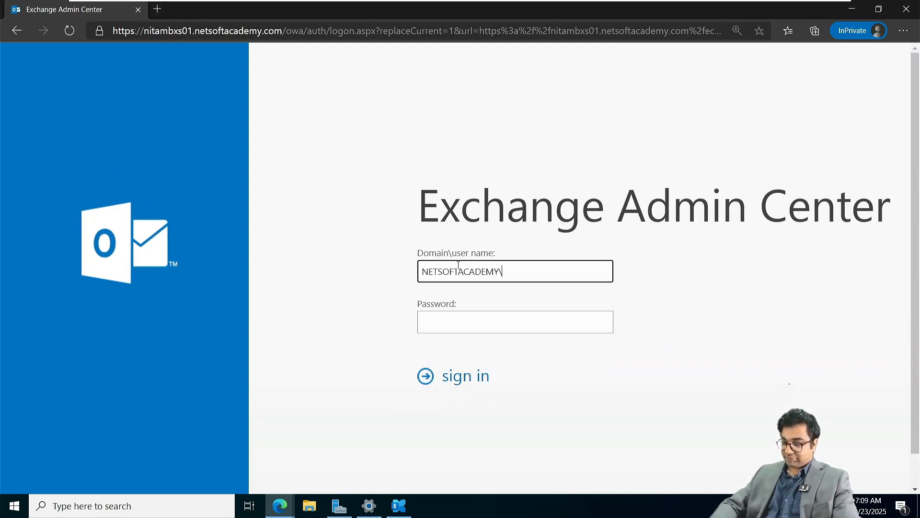
text(ADministrator)
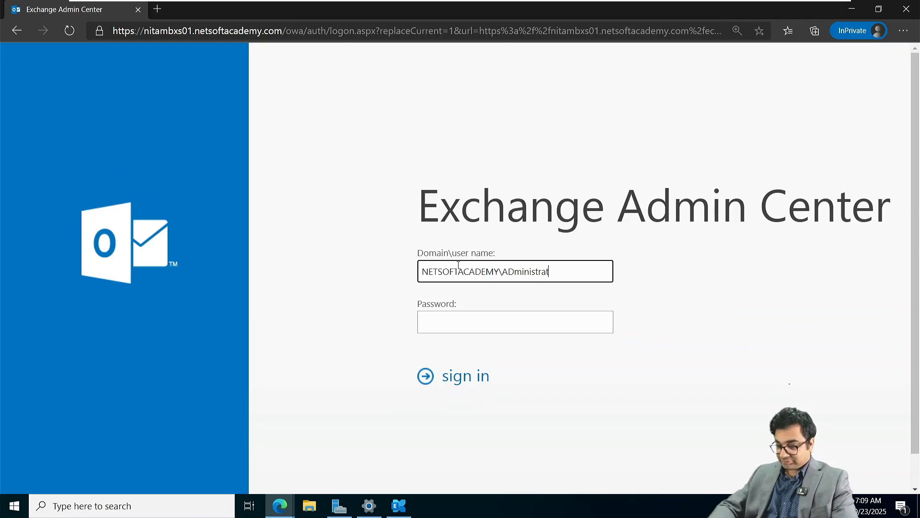
key(Tab)
text(••••••••)
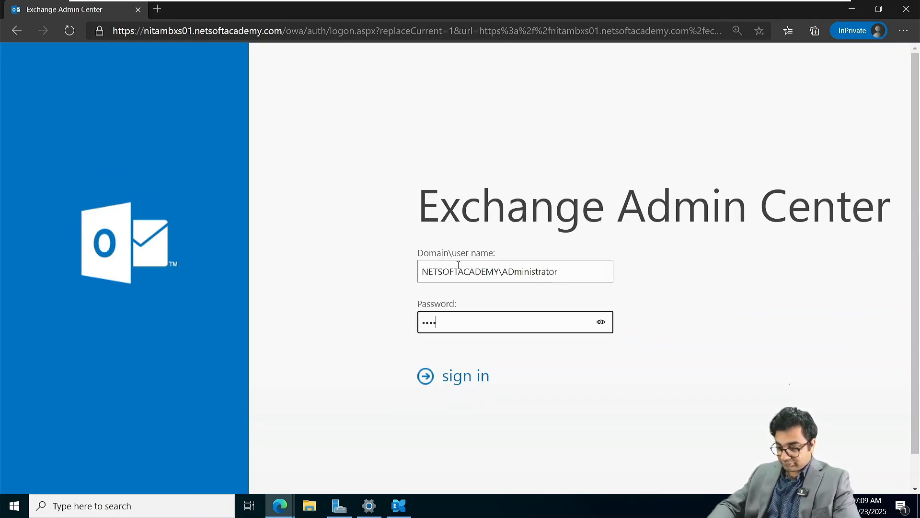
text(••••)
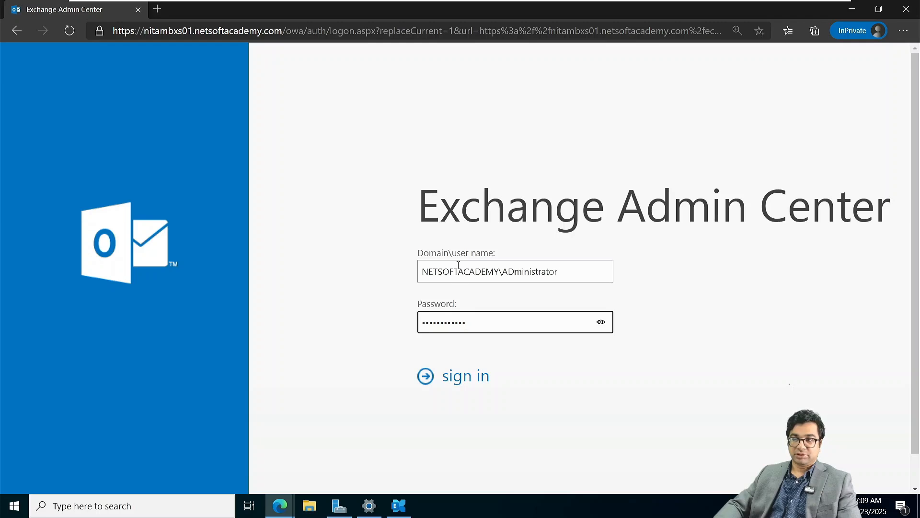
key(Return)
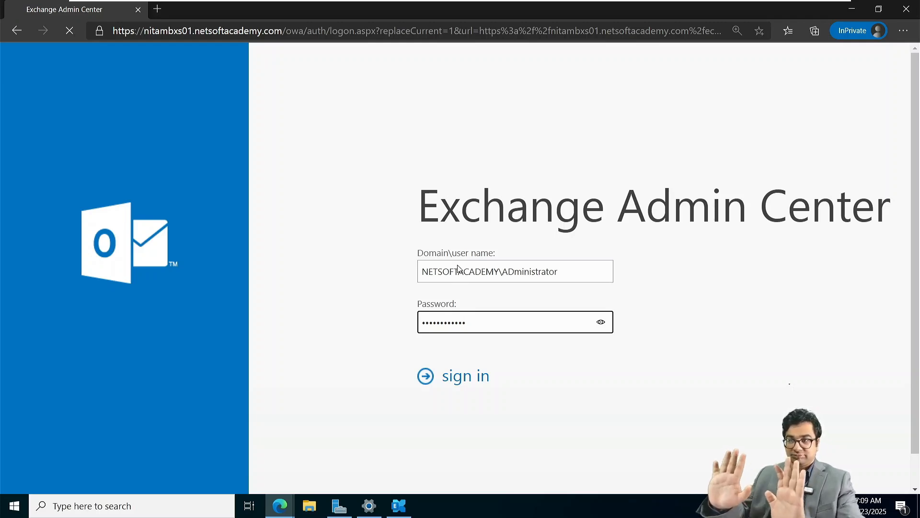
click(453, 374)
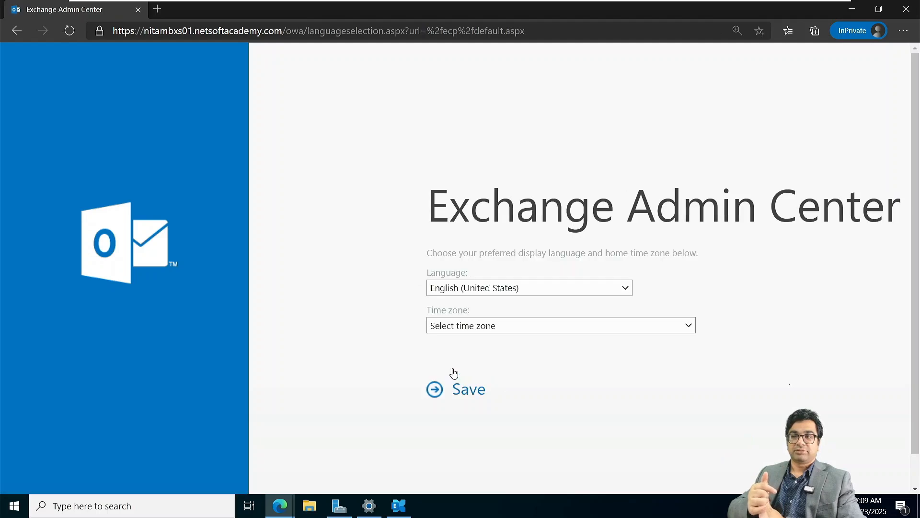
Set the admin center time zone to Eastern Time (US & Canada) and save.
click(487, 324)
scroll(510, 235, down, 2)
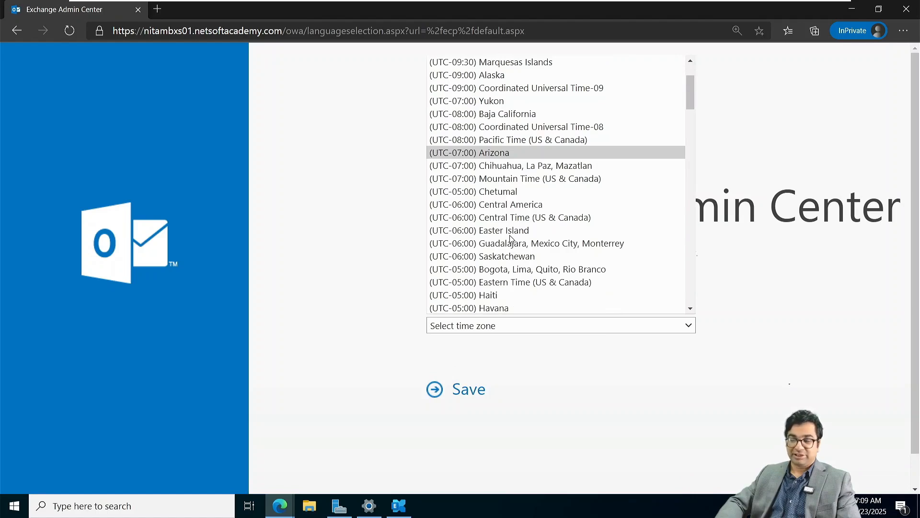
click(509, 282)
click(449, 395)
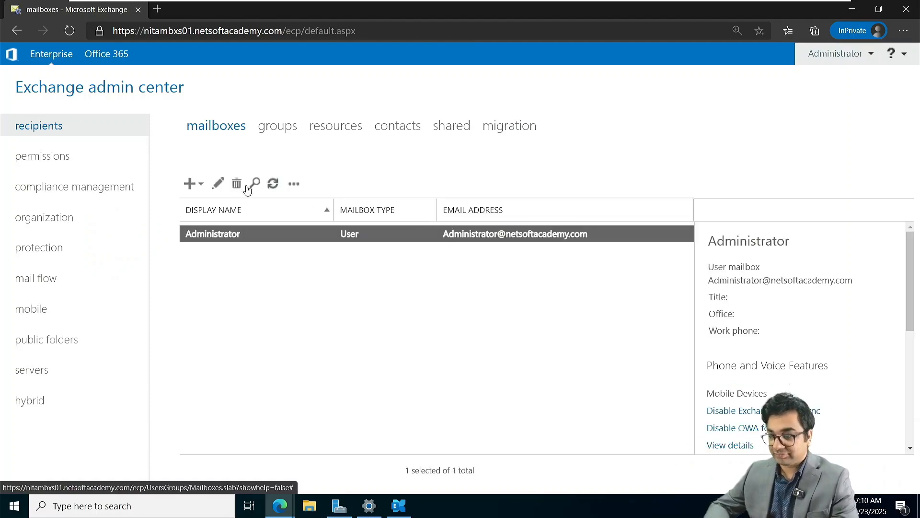
Add a user mailbox for an existing Active Directory user chosen via Browse, and save it.
click(202, 187)
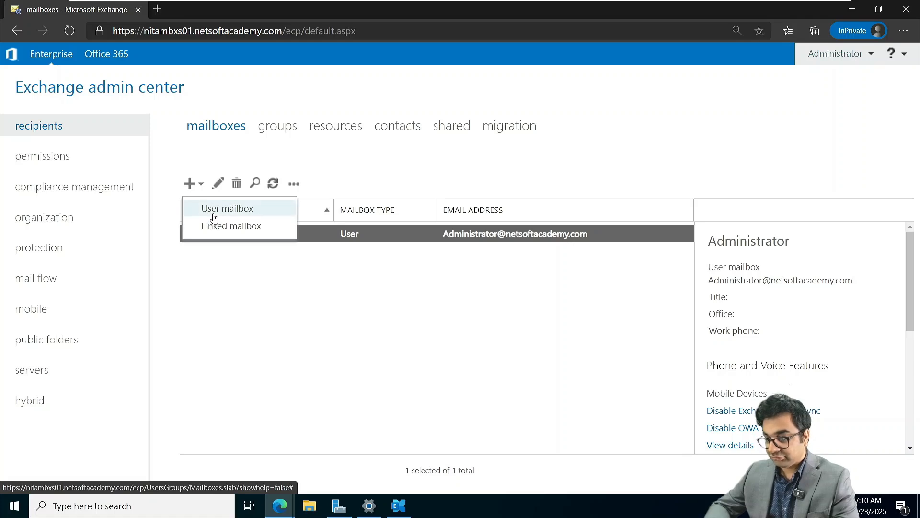
click(214, 210)
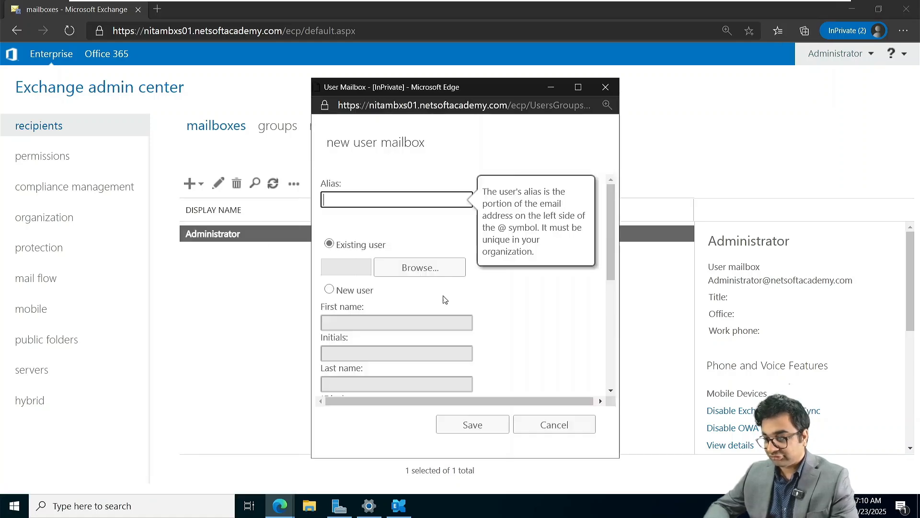
click(424, 267)
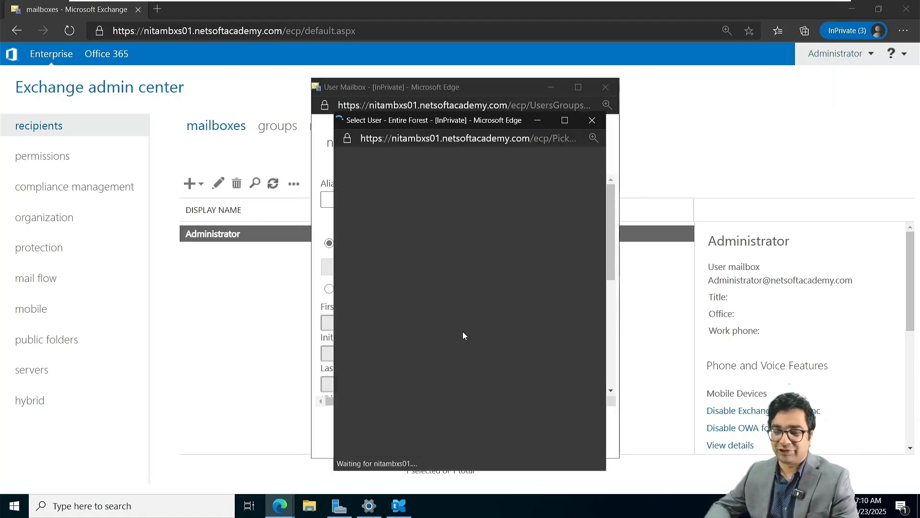
click(462, 437)
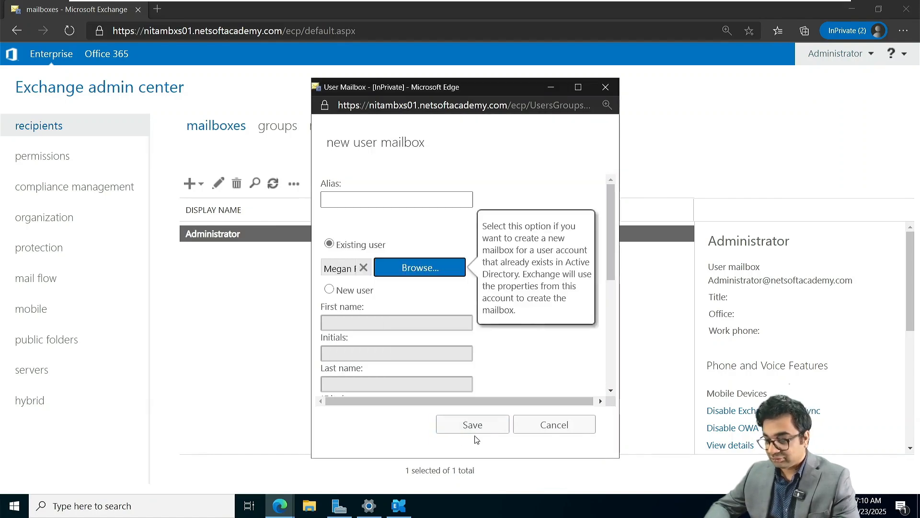
click(473, 425)
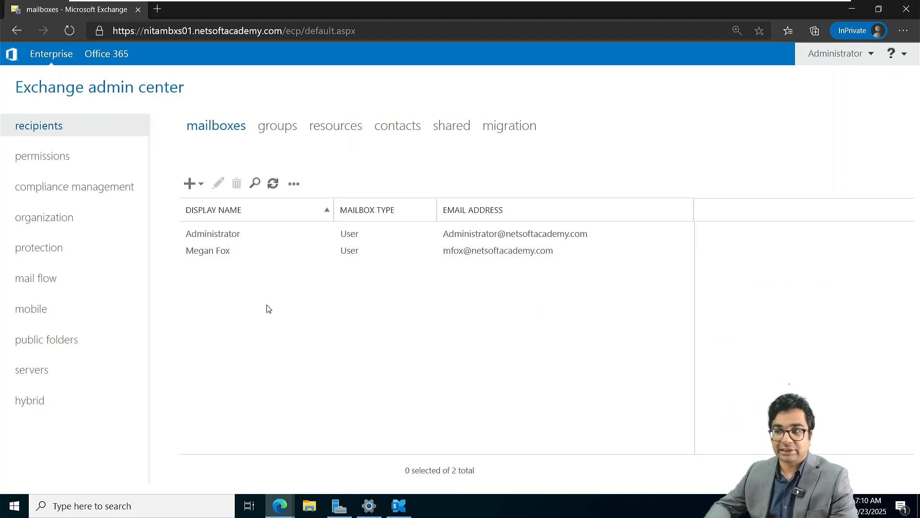
mouse_move(429, 3)
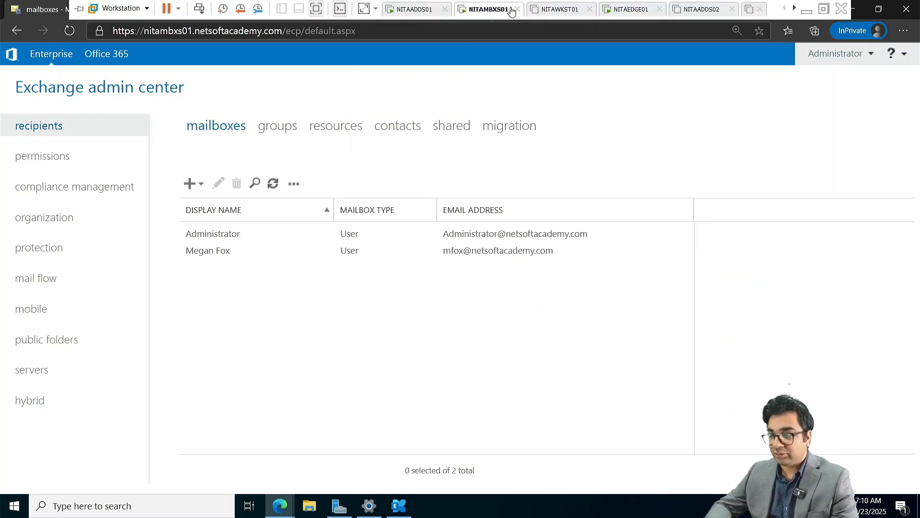
Sign in to the NITAEDGE01 VM with the administrator password.
click(625, 11)
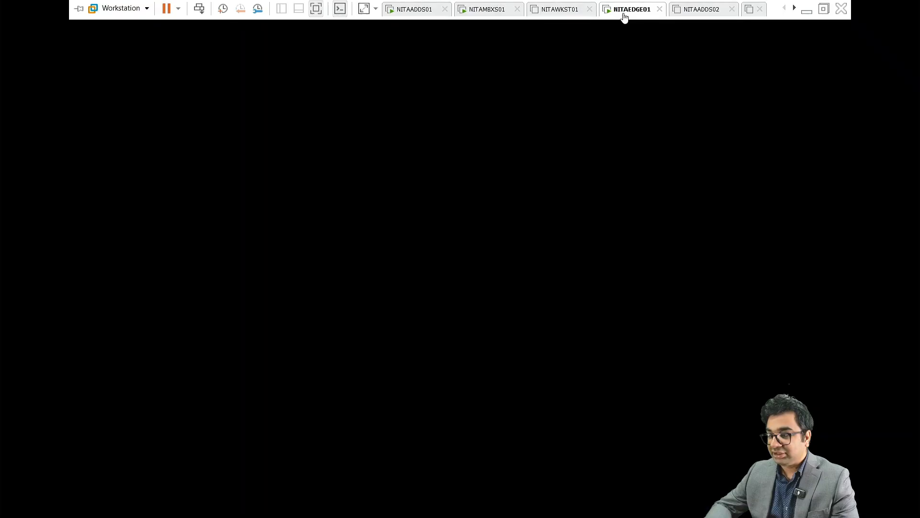
click(199, 9)
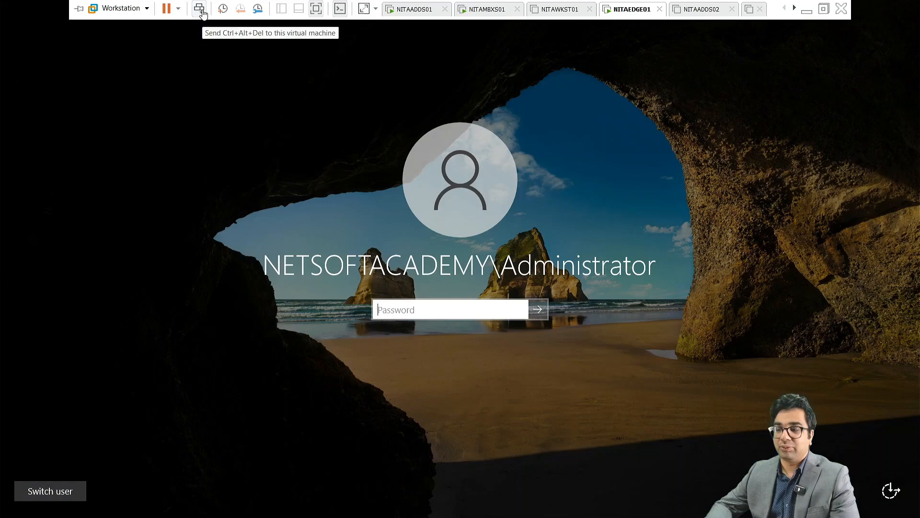
click(392, 310)
text(•••)
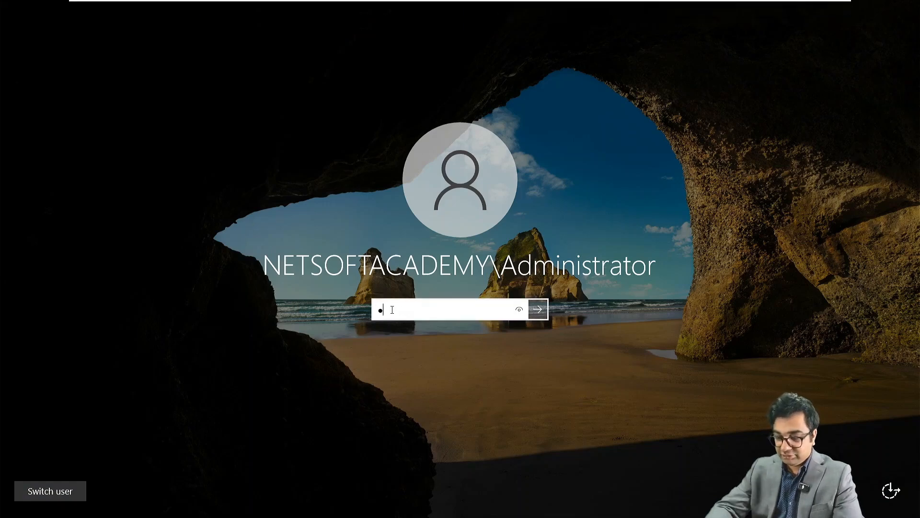
text(••••••••••)
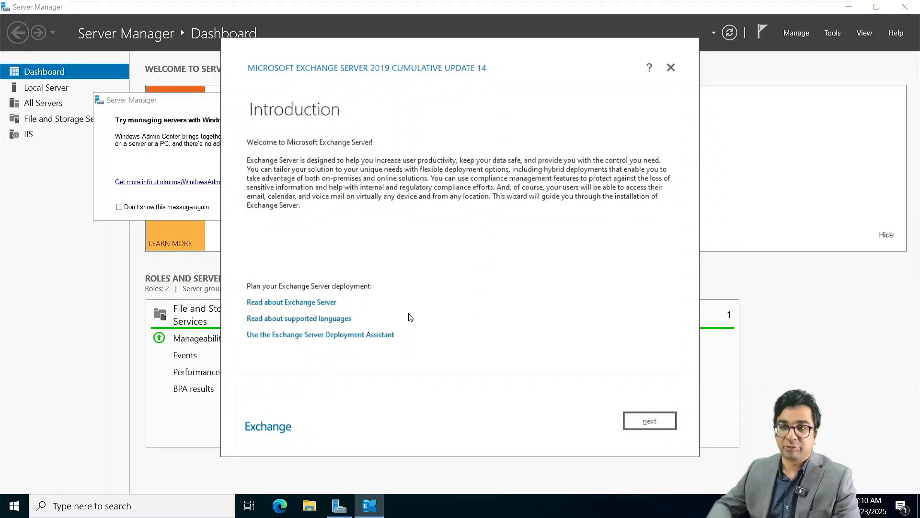
Accept the licence and recommended settings, select the Edge Transport role, and continue to readiness checks.
click(642, 421)
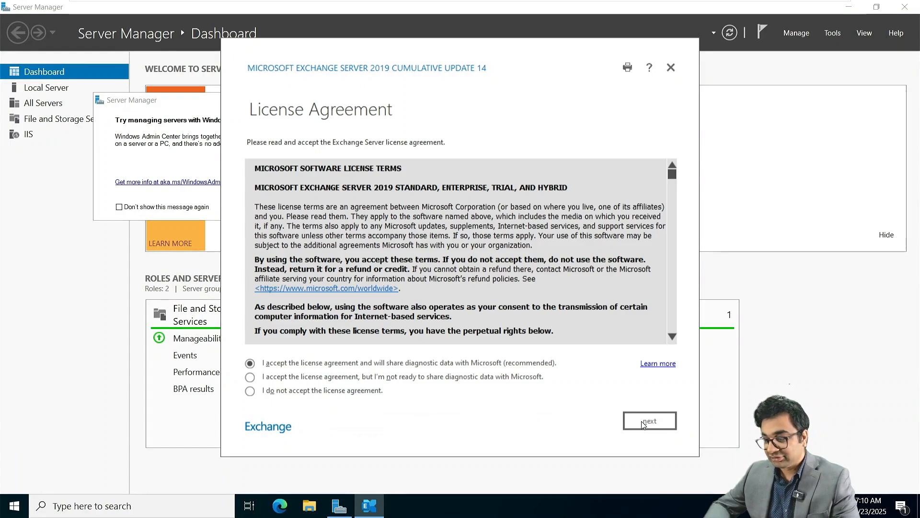
click(643, 424)
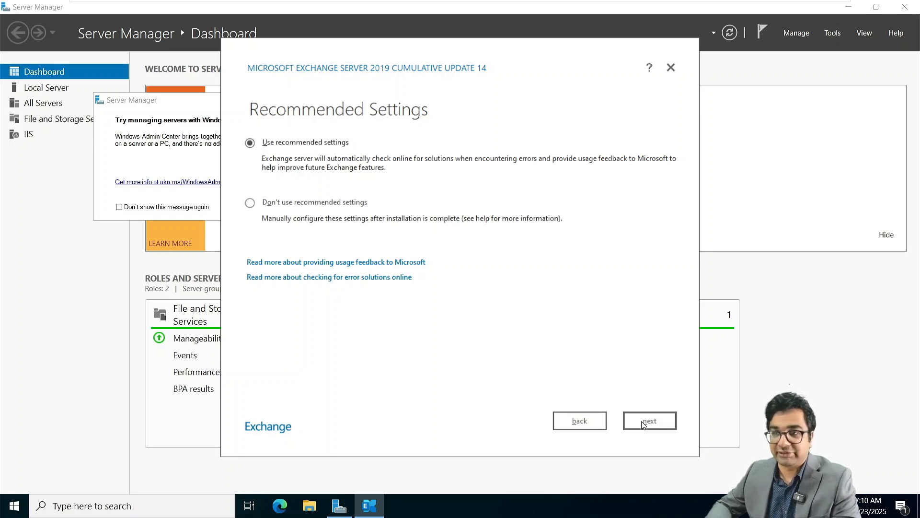
click(641, 421)
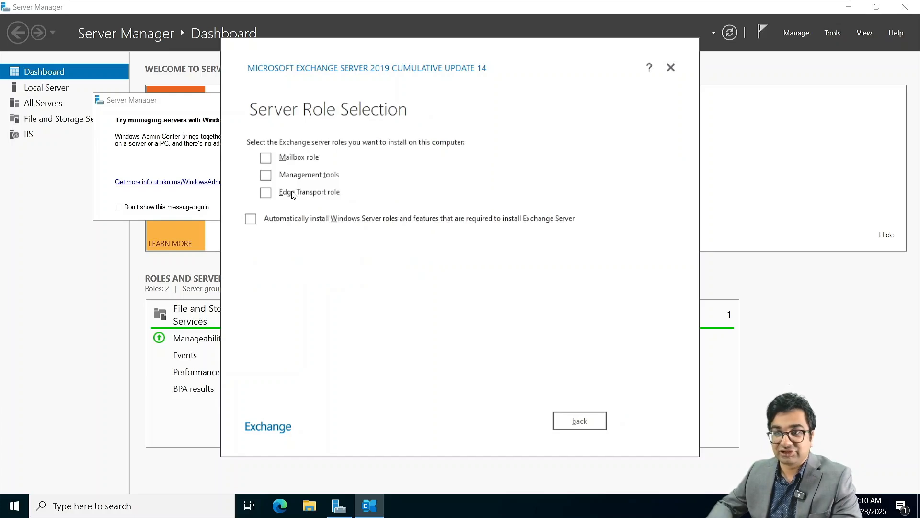
click(267, 192)
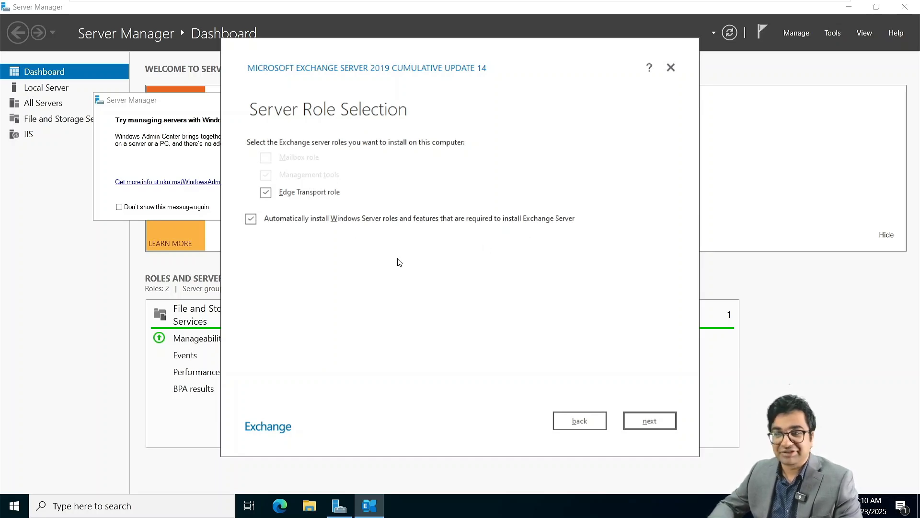
click(650, 421)
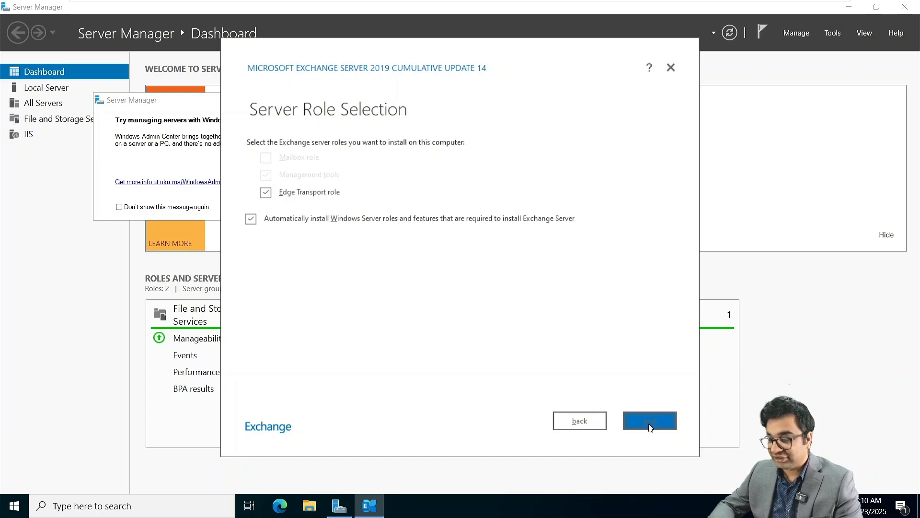
click(650, 421)
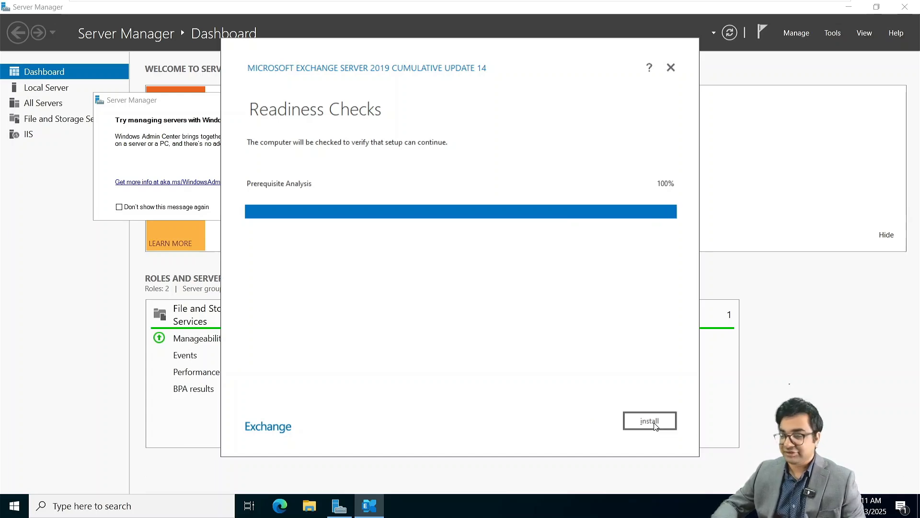
Install the Edge Transport role, then exit the wizard after it fails at Step 7.
click(655, 422)
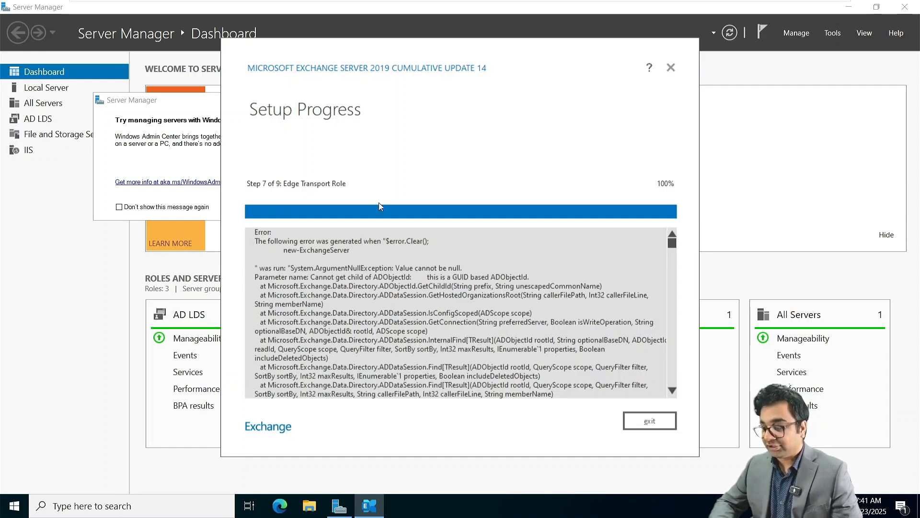
click(650, 422)
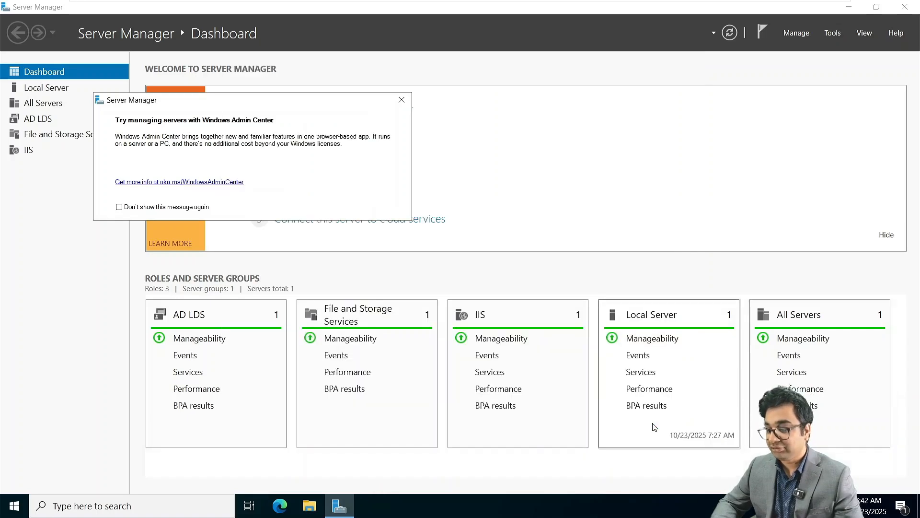
Relaunch Setup.EXE from DVD Drive (D:) through its AutoPlay menu in File Explorer.
click(310, 507)
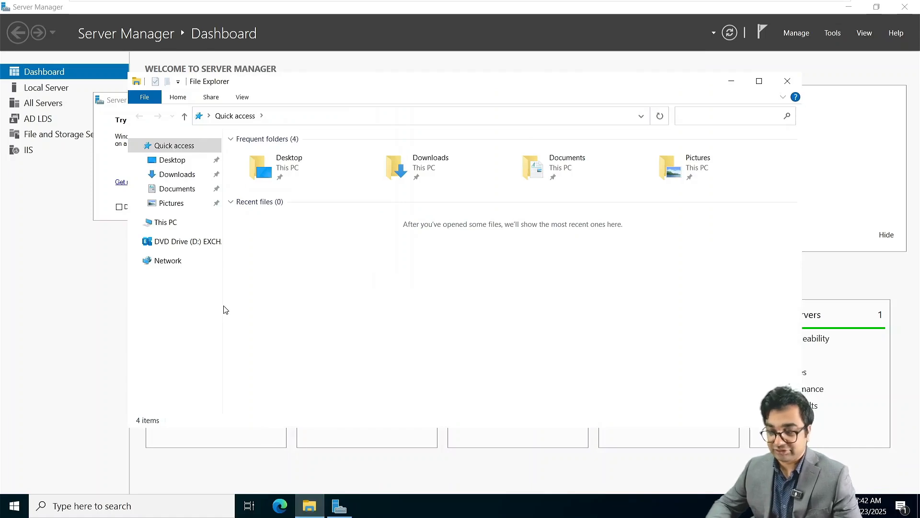
right_click(200, 247)
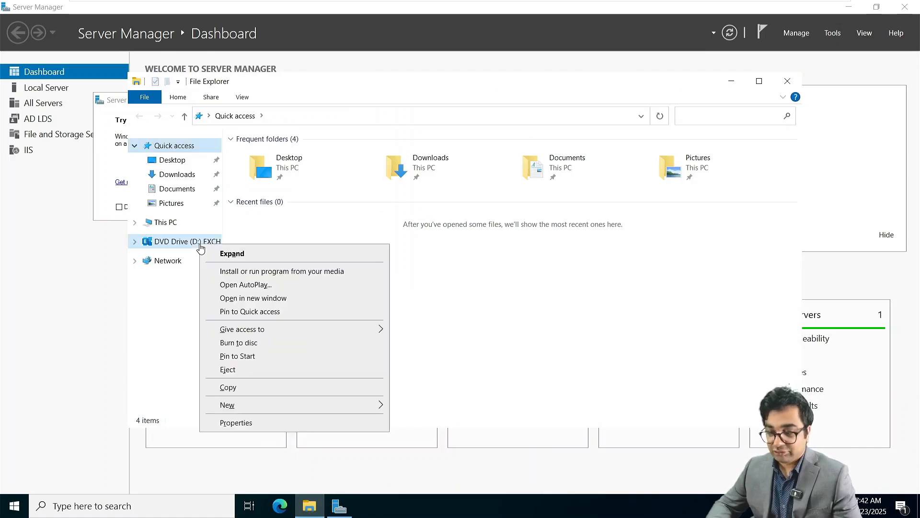
click(259, 289)
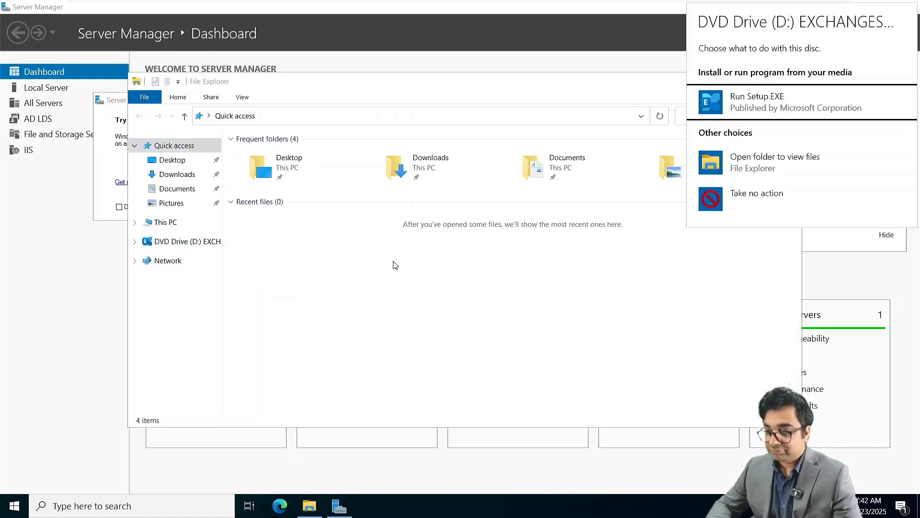
click(756, 105)
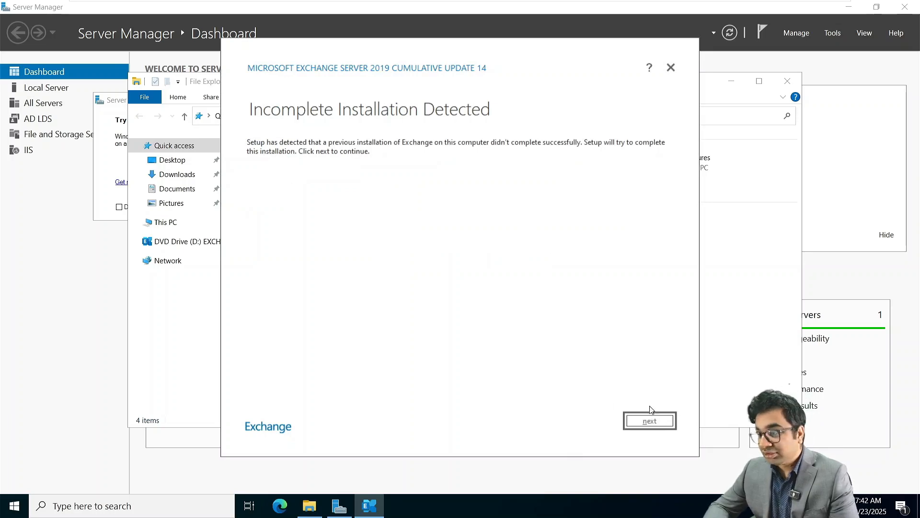
Resume the incomplete Edge Transport installation through to Setup Completed.
click(667, 421)
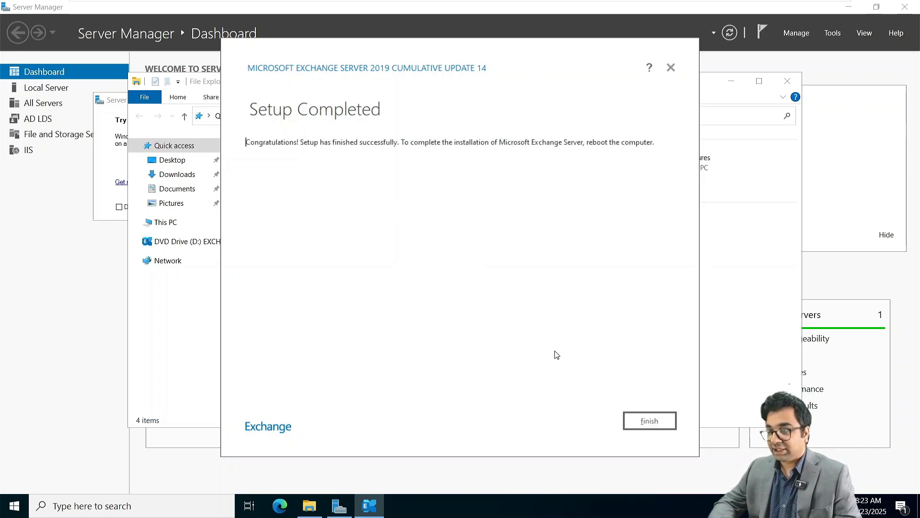
Close the setup wizard, File Explorer and the Windows Admin Center notice.
click(658, 426)
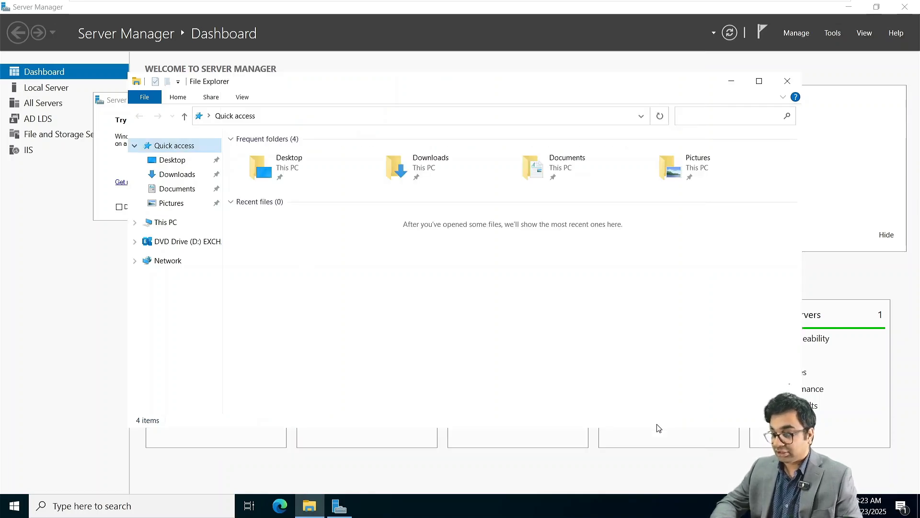
click(788, 81)
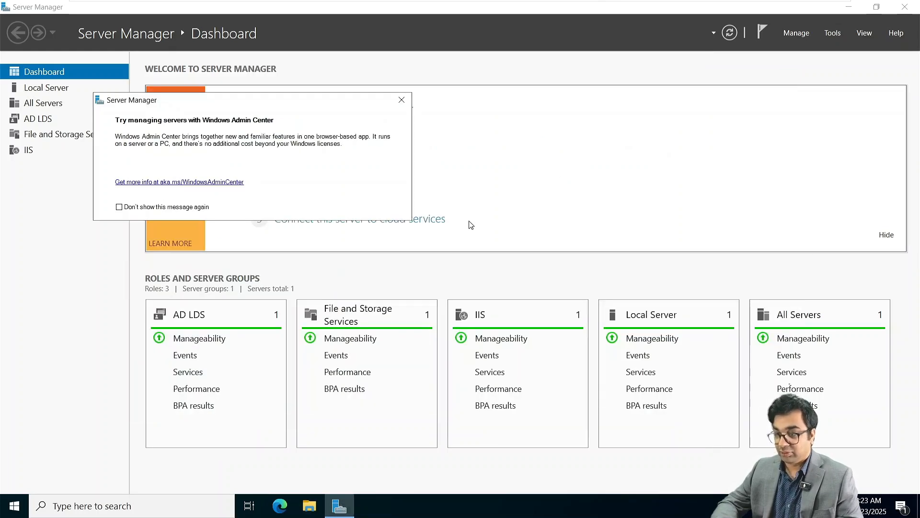
click(402, 106)
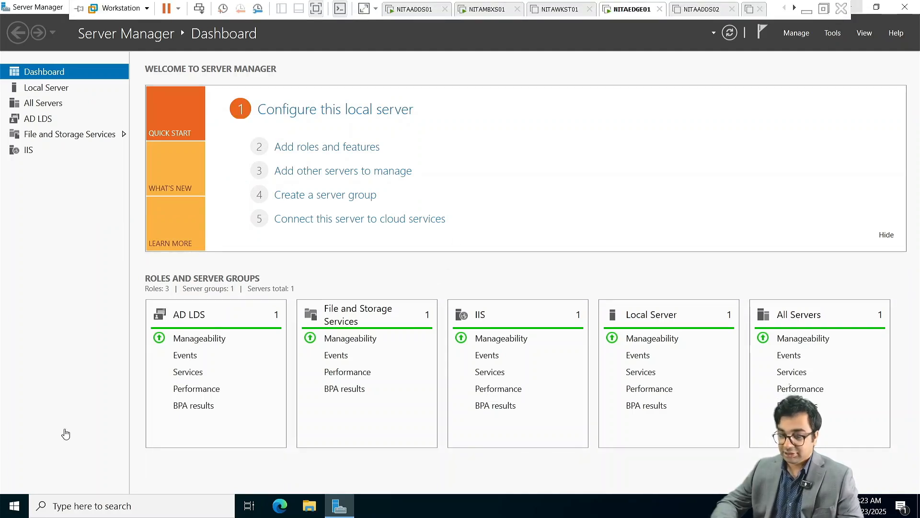
Run Get-Mailbox in the Exchange Management Shell, then minimize the shell.
click(14, 506)
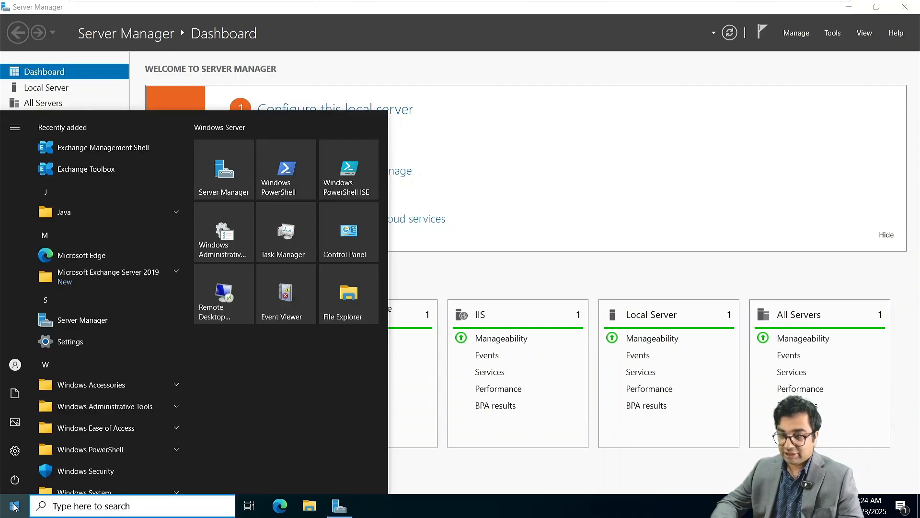
click(104, 146)
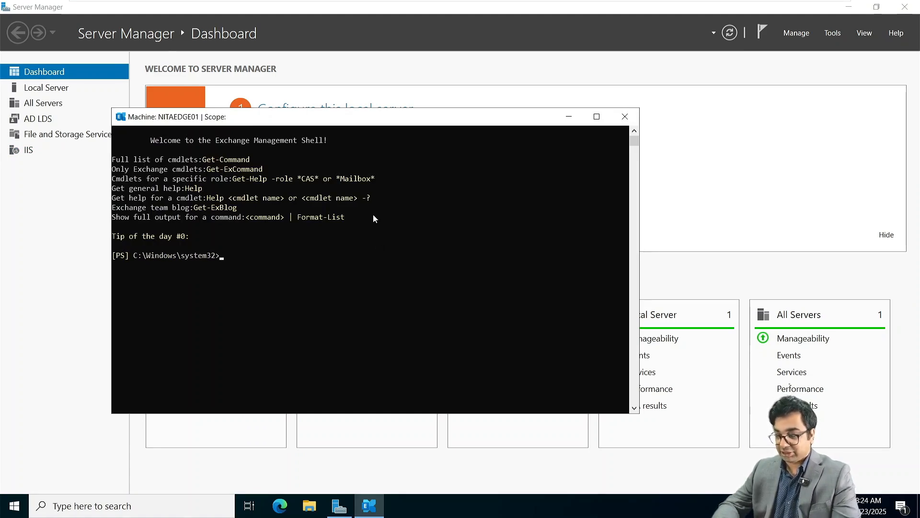
text(Get-M)
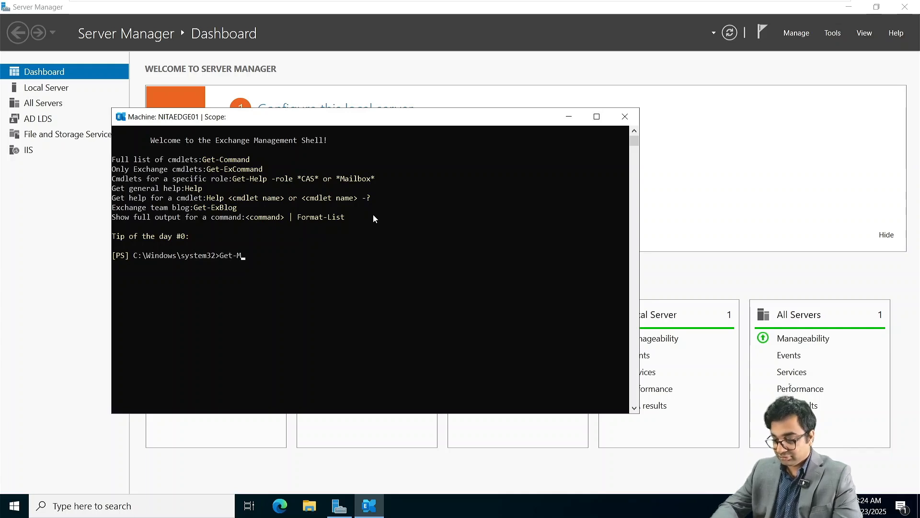
text(ailboxS)
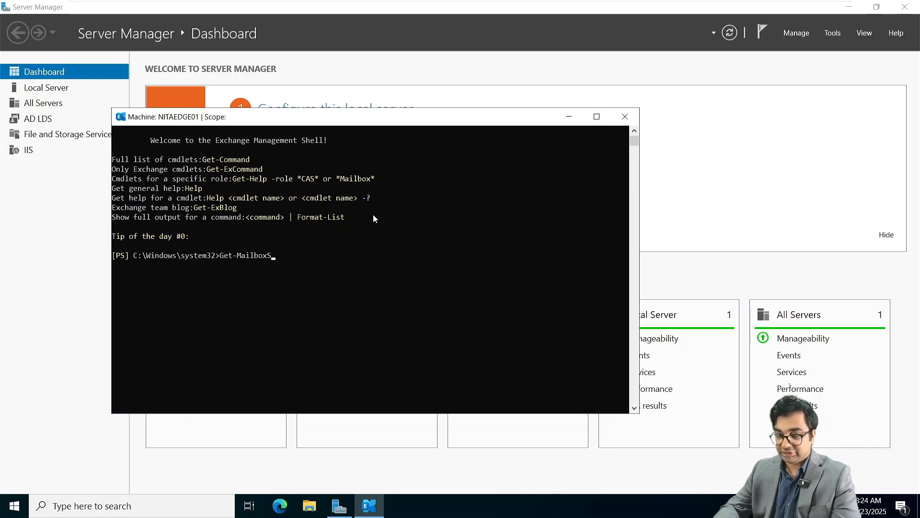
key(BackSpace)
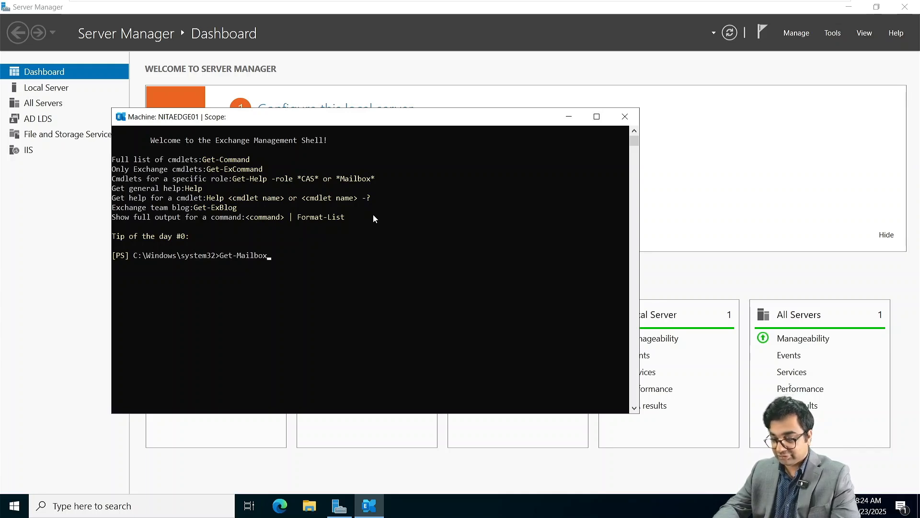
key(Return)
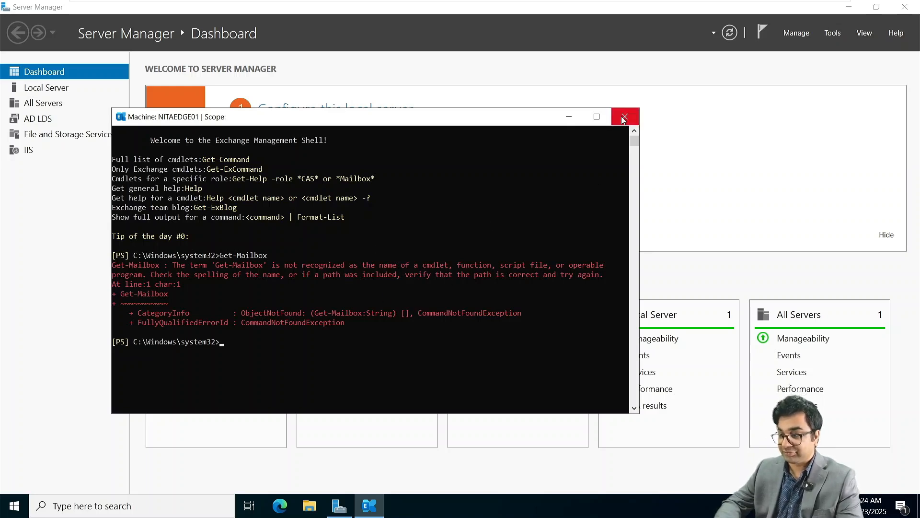
click(569, 117)
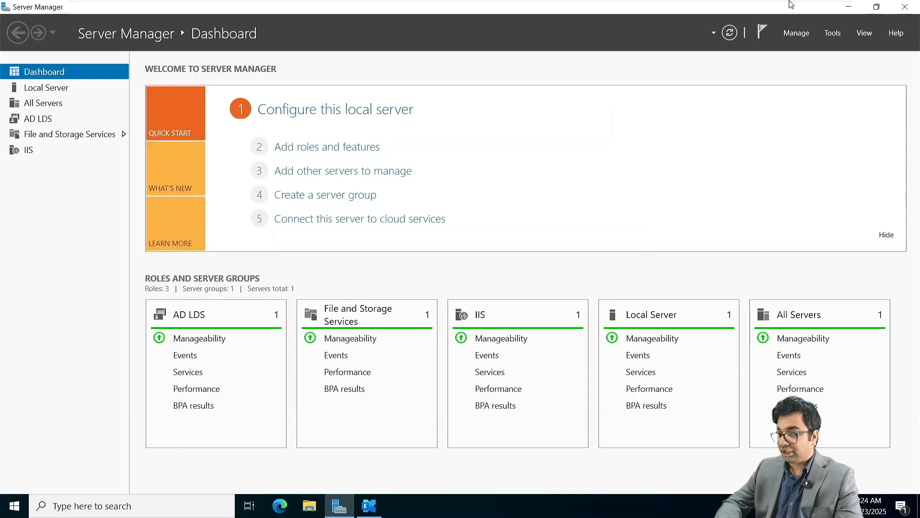
Create a new folder named EdgeFIle on Local Disk (C:).
click(849, 7)
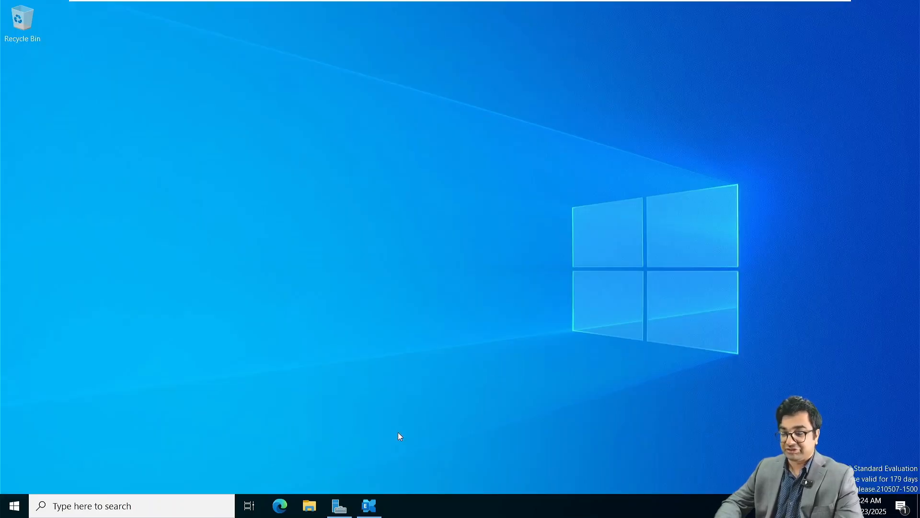
click(309, 510)
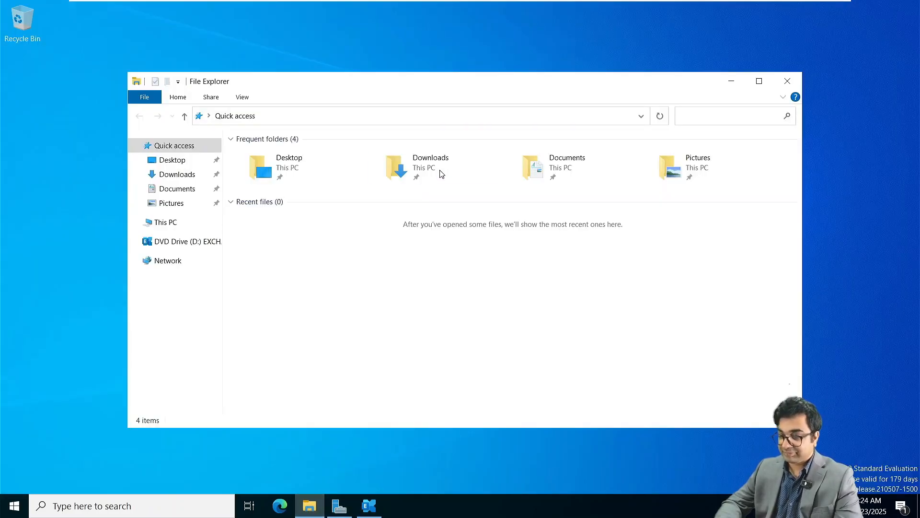
click(195, 224)
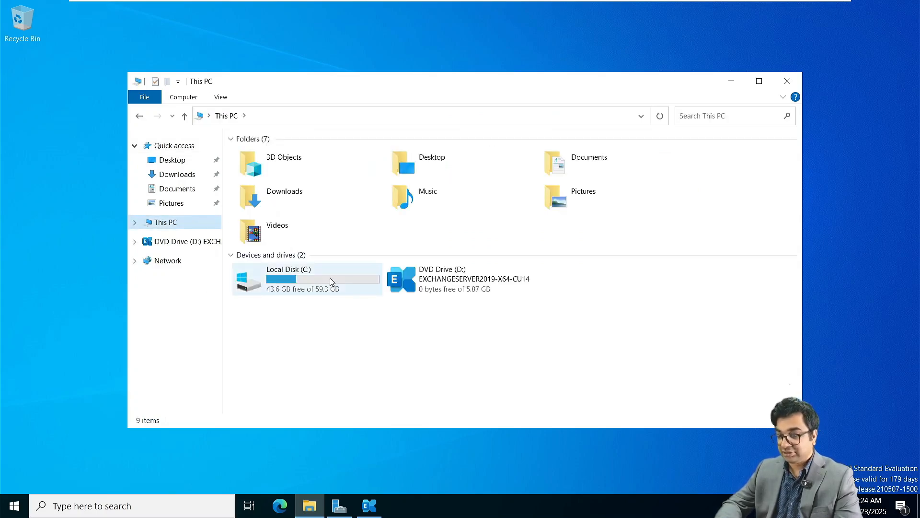
double_click(330, 281)
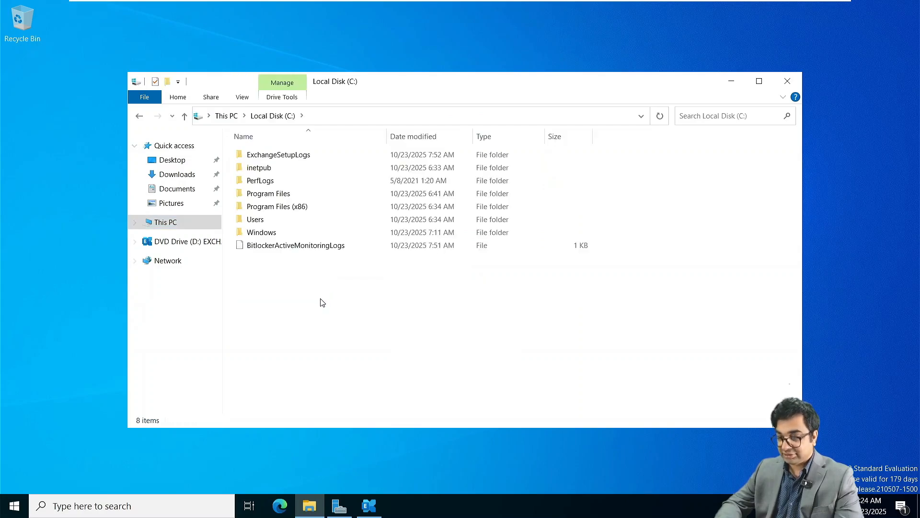
key(ctrl+shift+n)
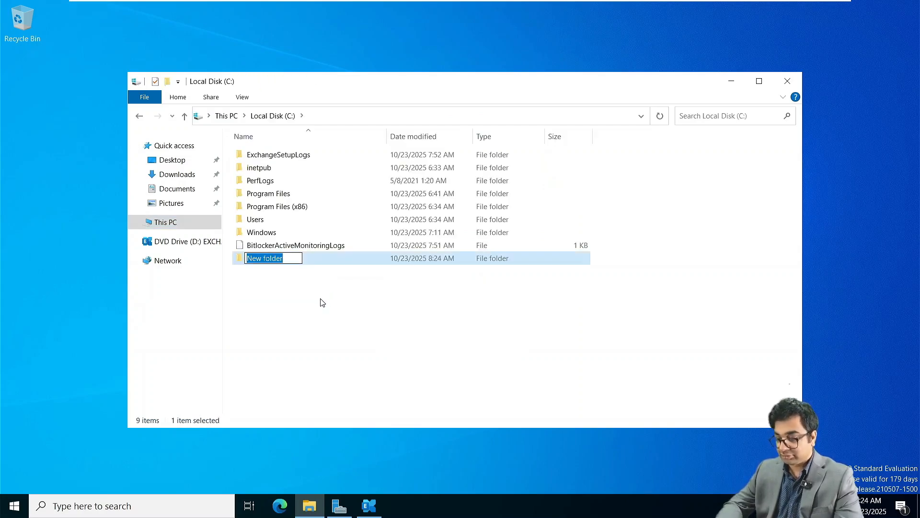
text(Ed)
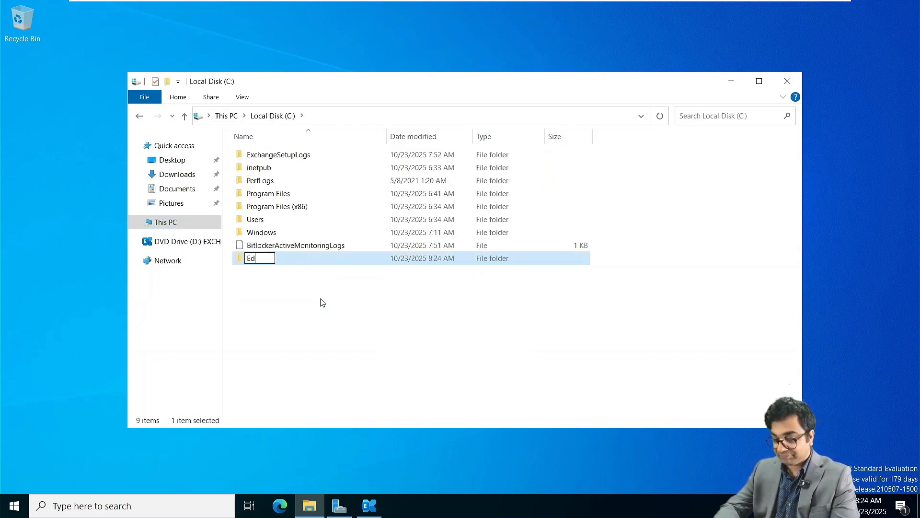
text(geFIle)
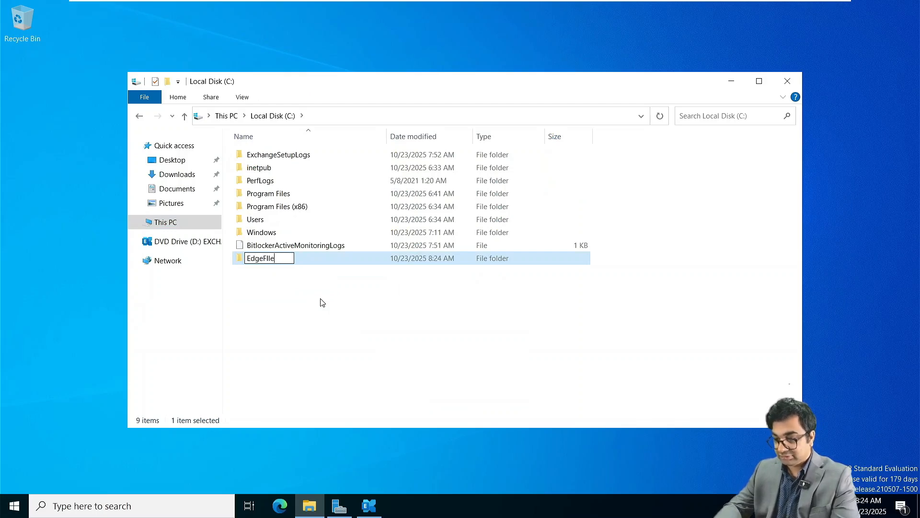
key(Return)
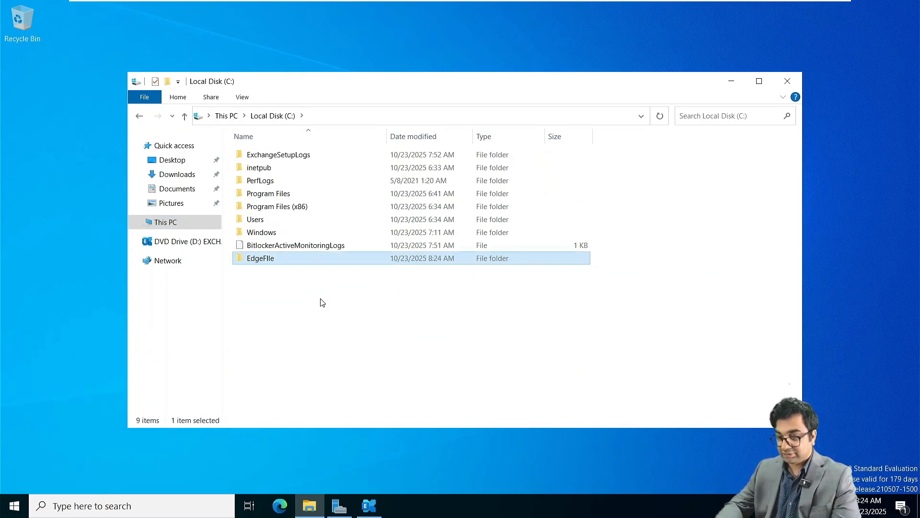
Rename the folder to EdgeFile, fixing the capital I.
right_click(270, 264)
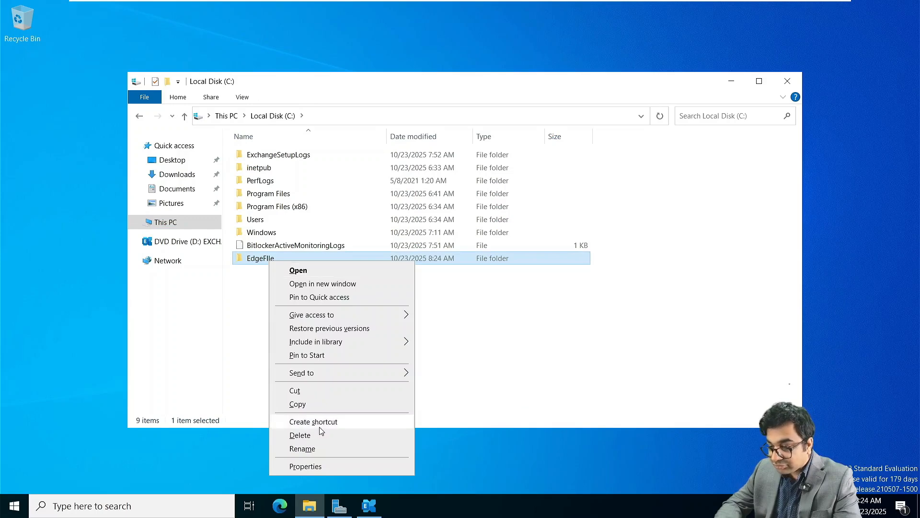
click(312, 456)
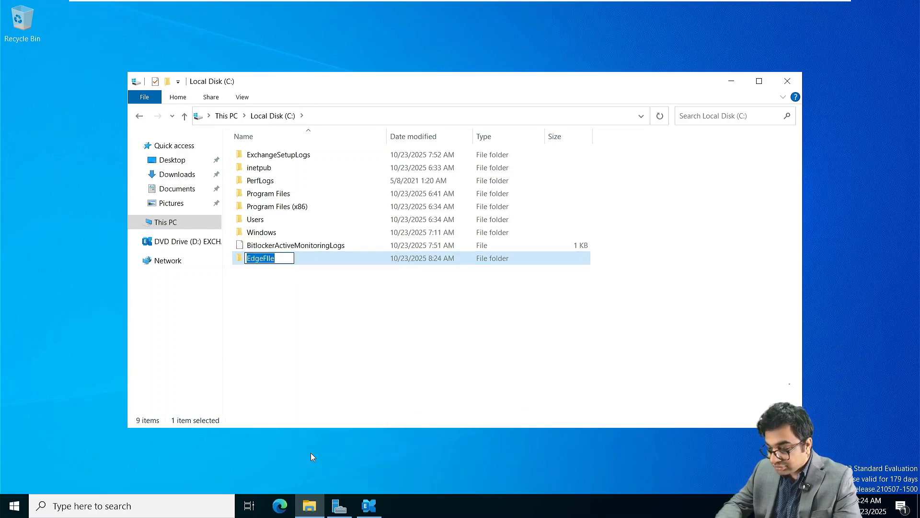
key(Home)
key(BackSpace)
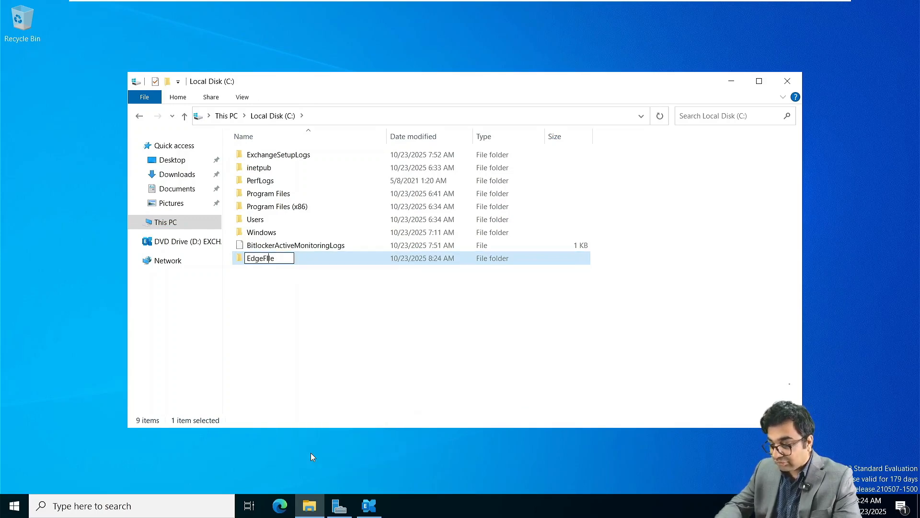
text(i)
key(Return)
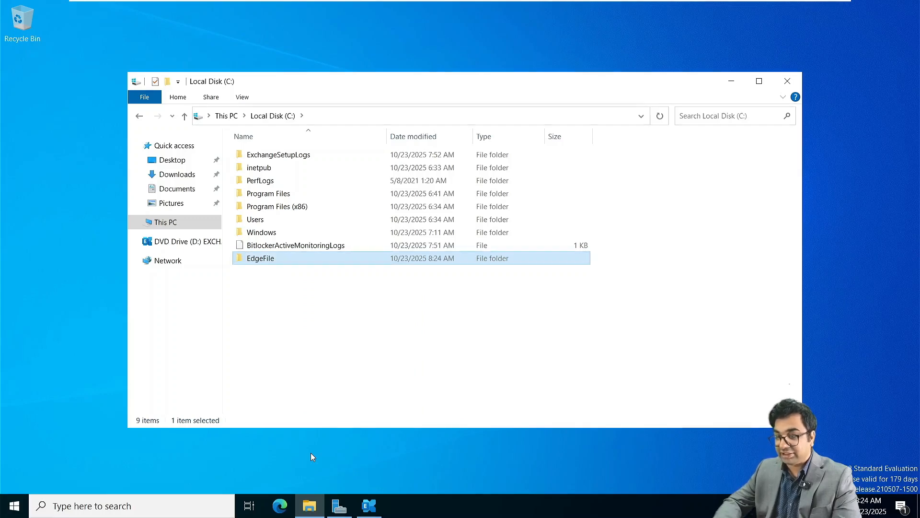
Open EdgeFile and select its path C:\EdgeFile in the address bar.
right_click(285, 266)
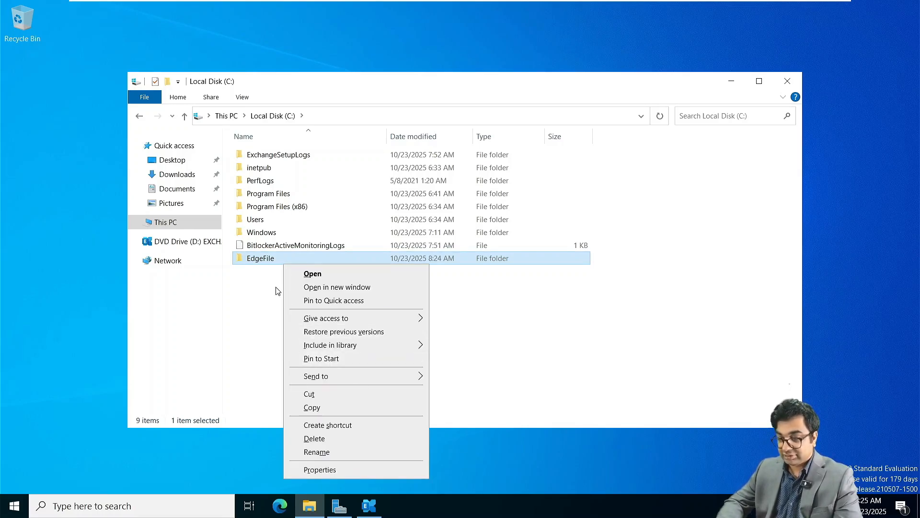
click(259, 262)
double_click(258, 263)
click(372, 117)
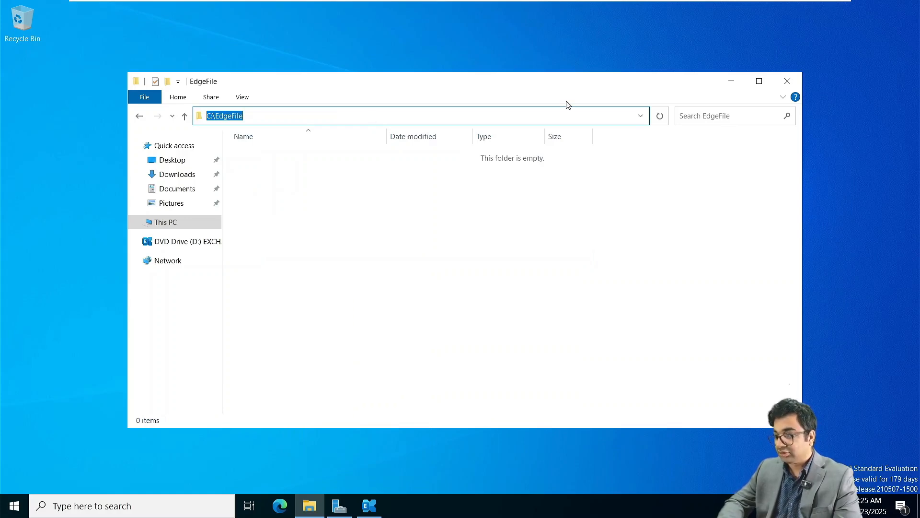
Select and copy 'New-EdgeSubscription -FileName' from the Exchange Server 2019 notes in Notepad.
click(519, 41)
key(super+Tab)
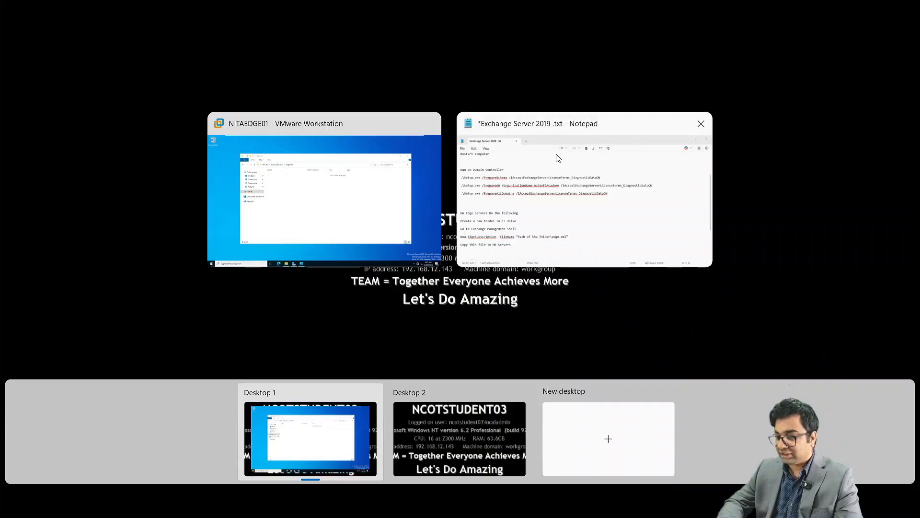
click(553, 165)
scroll(338, 247, down, 4)
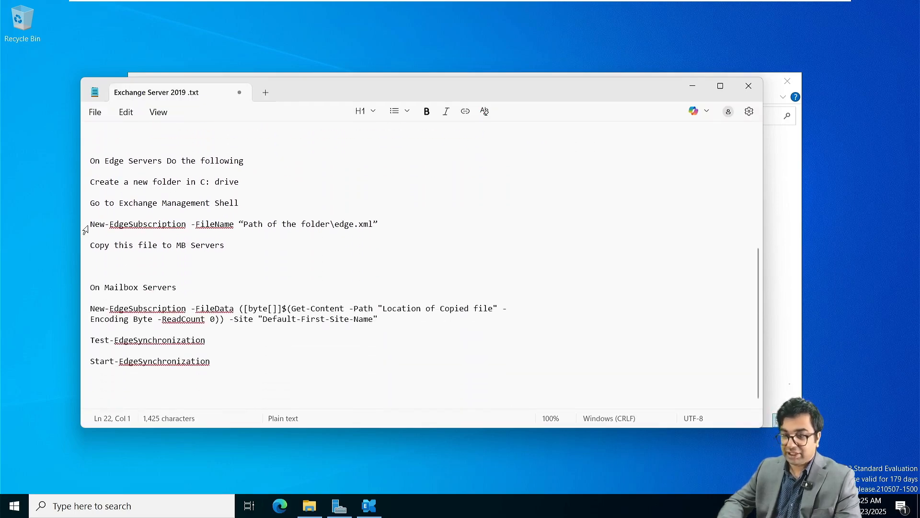
drag(91, 225, 384, 226)
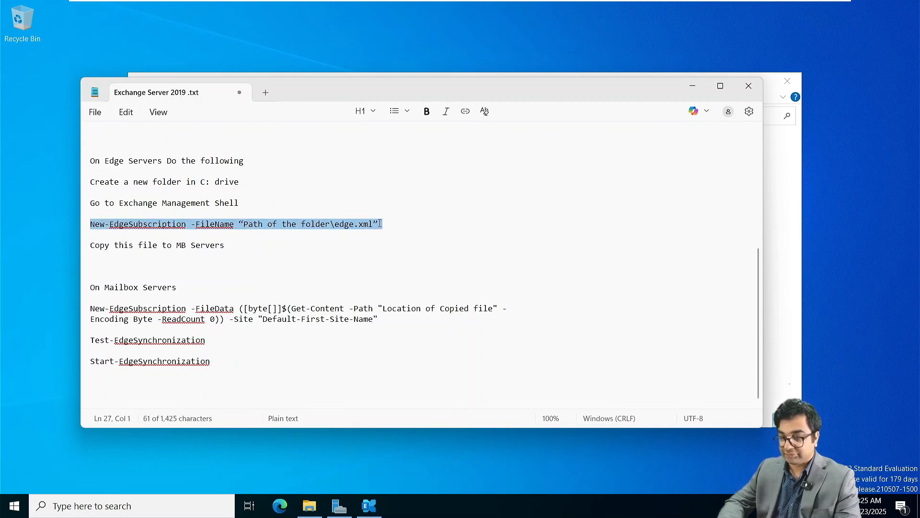
key(shift+Left)
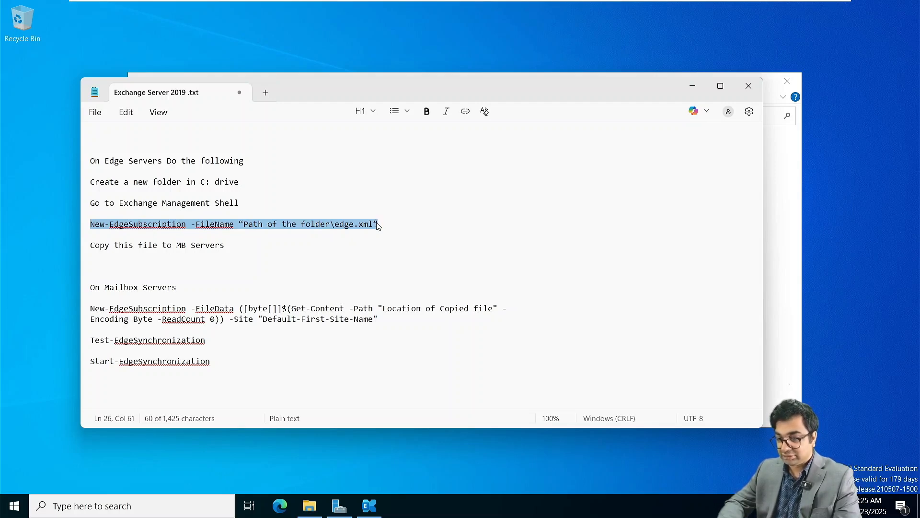
click(231, 223)
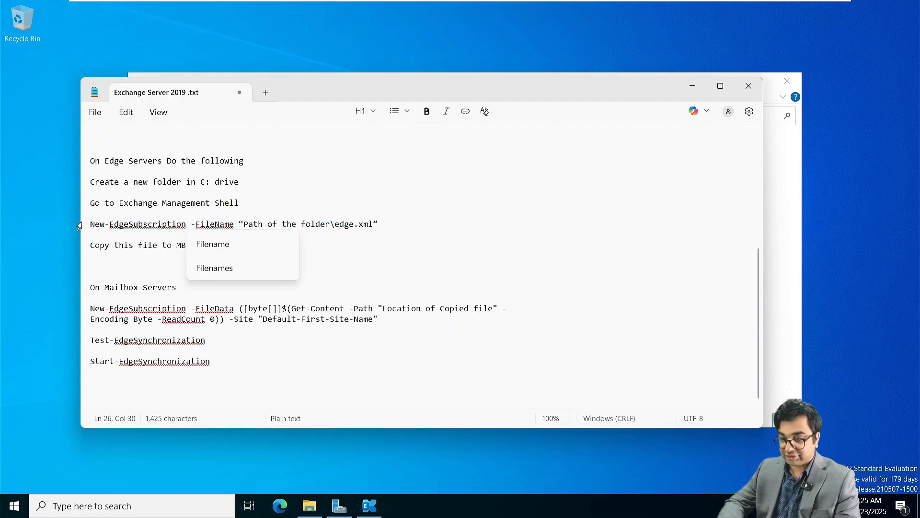
drag(89, 224, 236, 224)
key(ctrl+c)
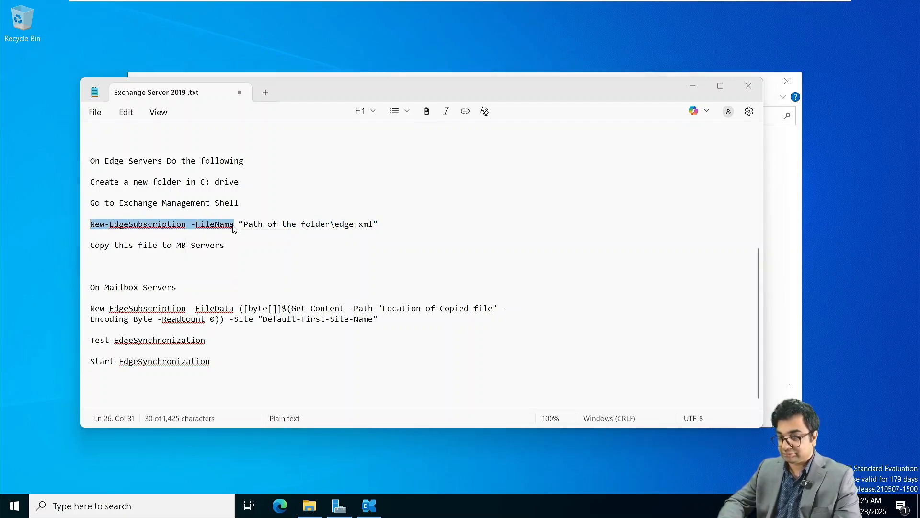
Minimize the notes and bring the Exchange Management Shell back to the front.
key(super+Tab)
click(385, 183)
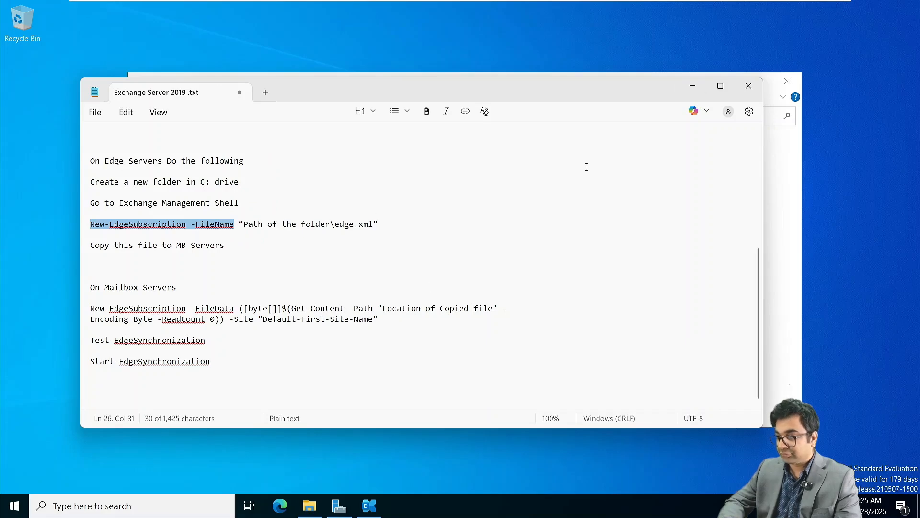
click(692, 86)
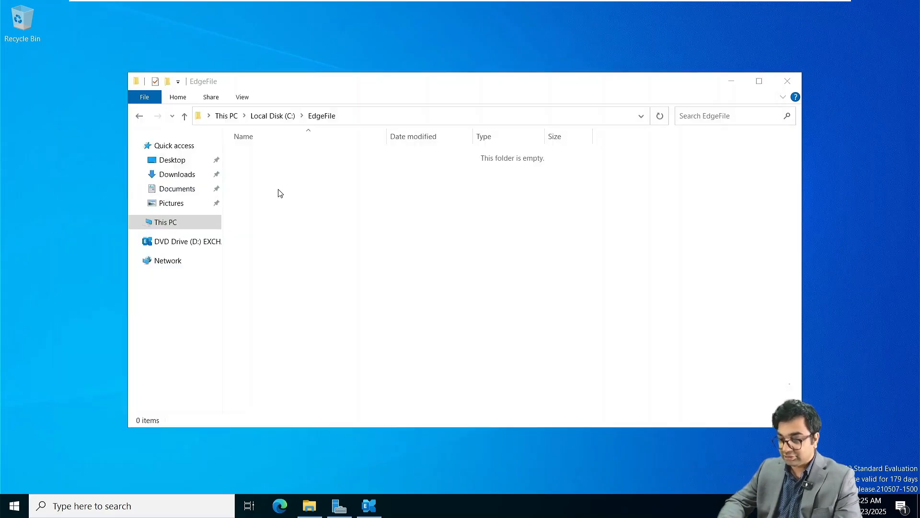
click(369, 505)
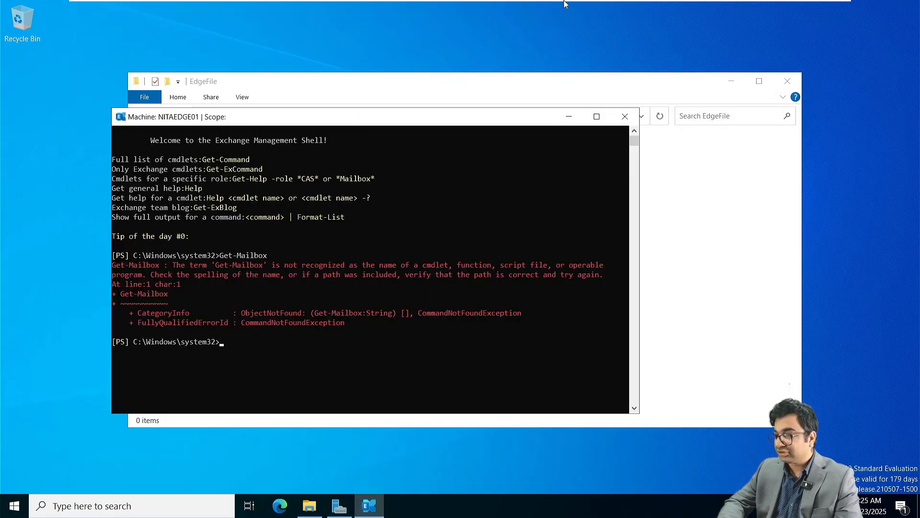
Clear the console and run New-EdgeSubscription -FileName C:\EdgeFile\edge.xml, answering A to confirm.
text(c)
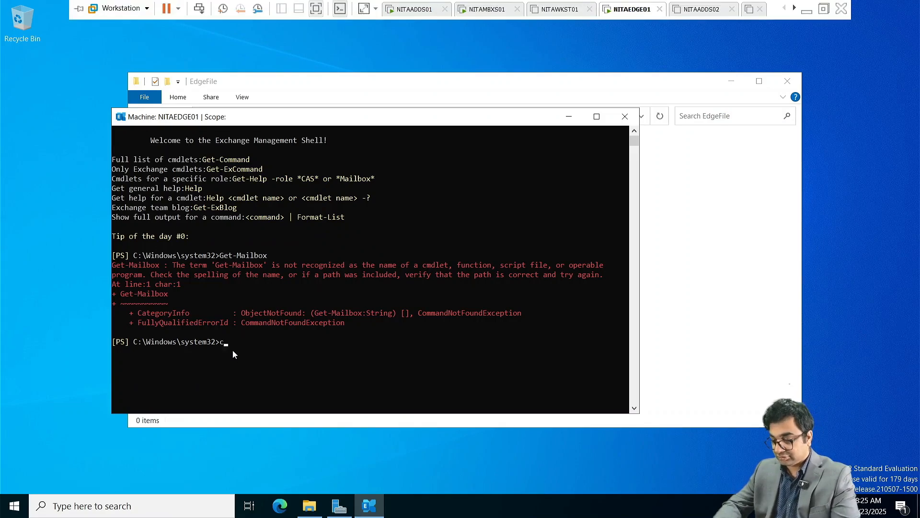
text(ls)
key(Return)
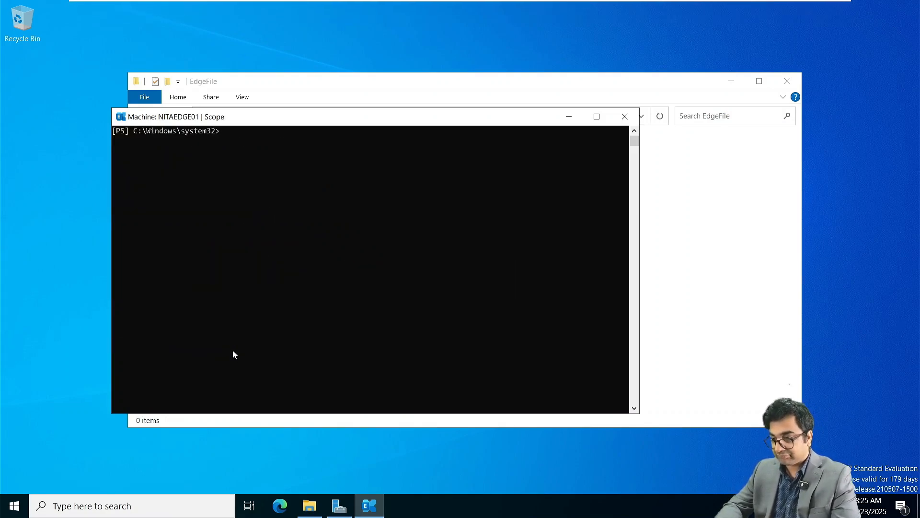
key(ctrl+v)
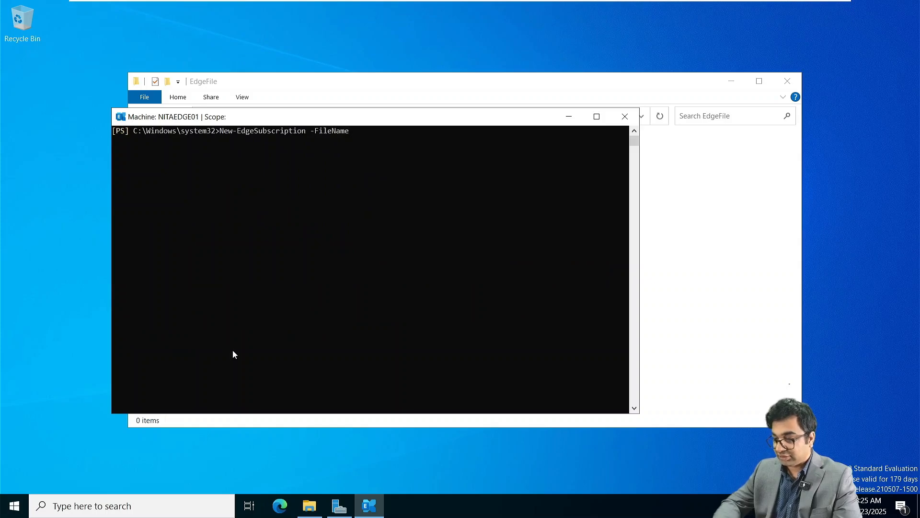
click(335, 86)
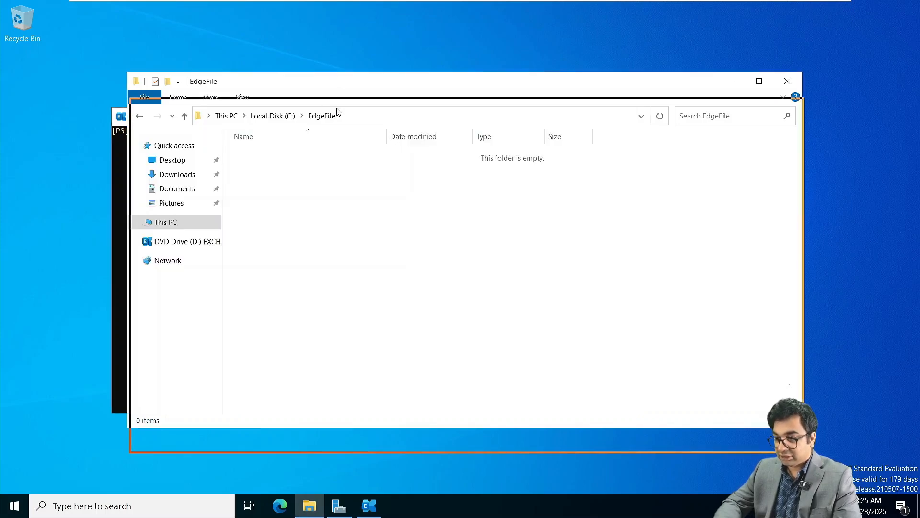
click(349, 139)
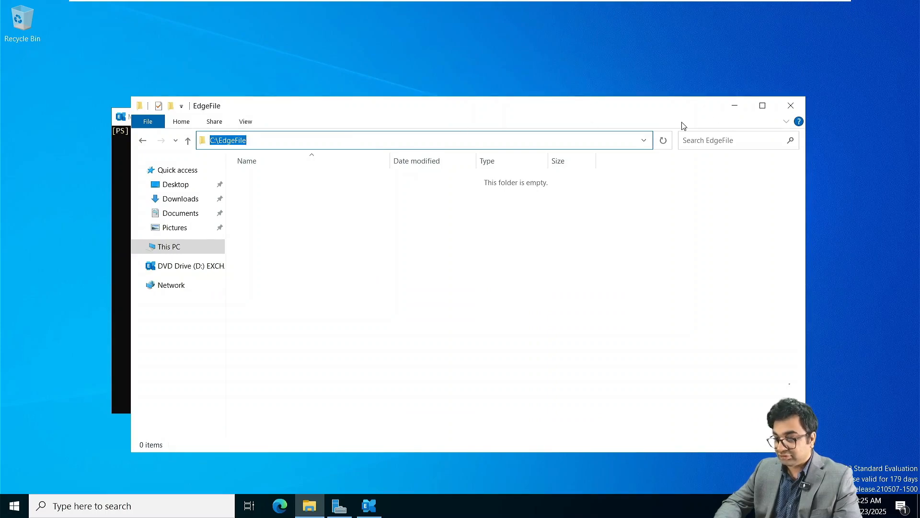
click(735, 107)
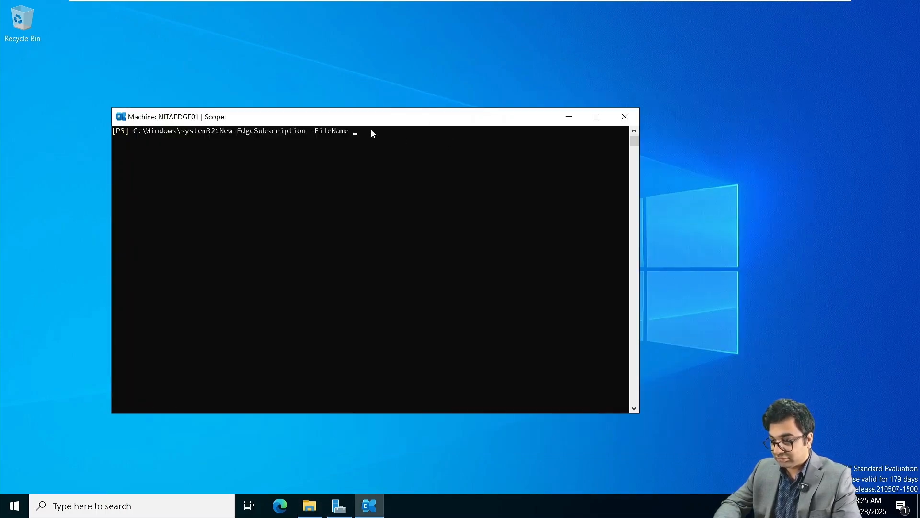
text(\EdgeFile\)
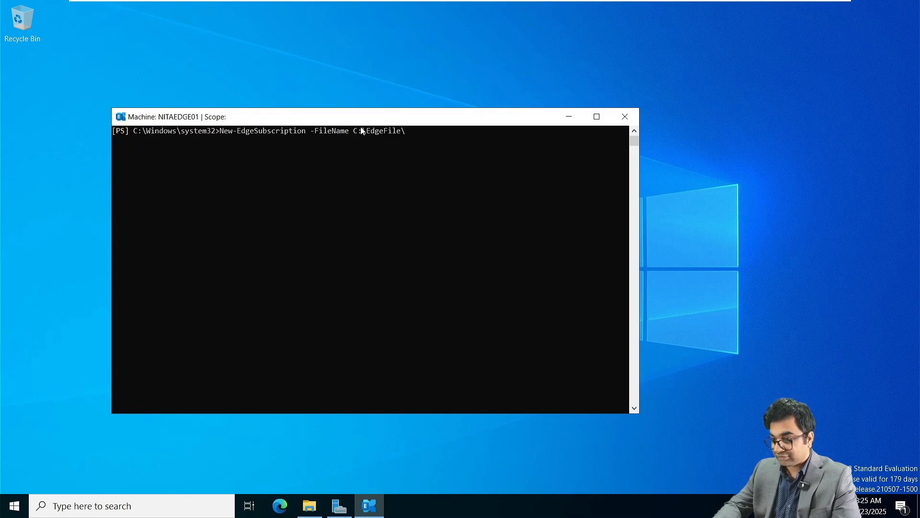
text(edge.)
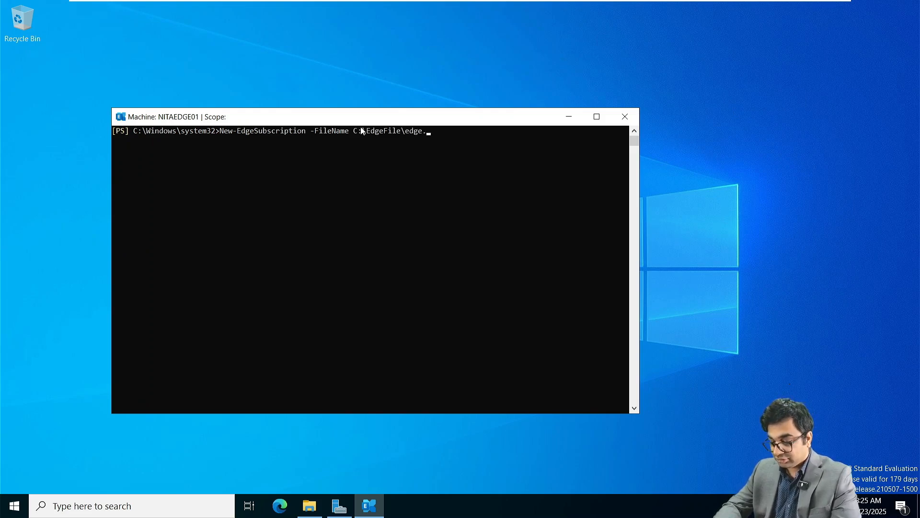
text(xml)
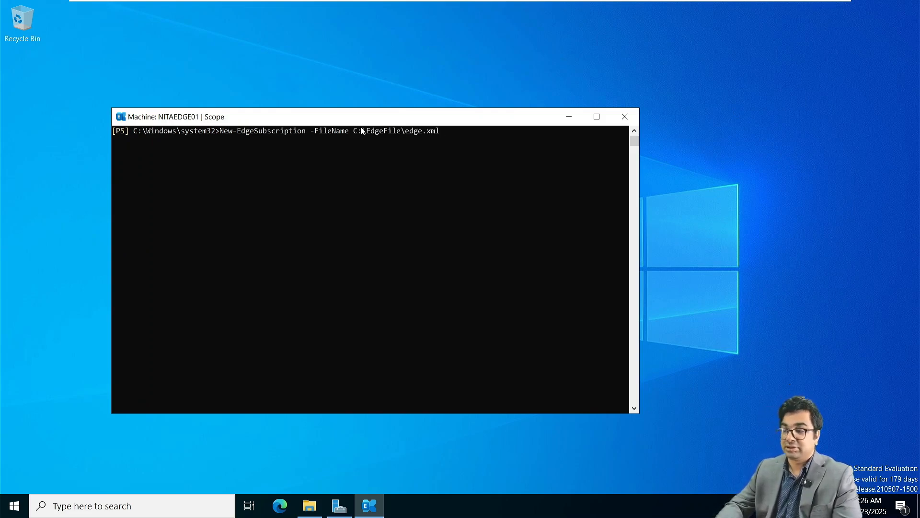
key(Return)
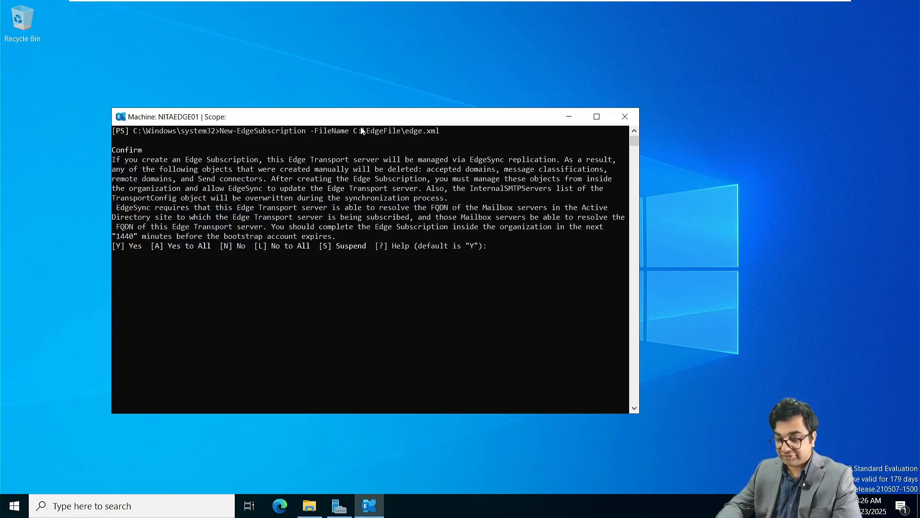
text(A)
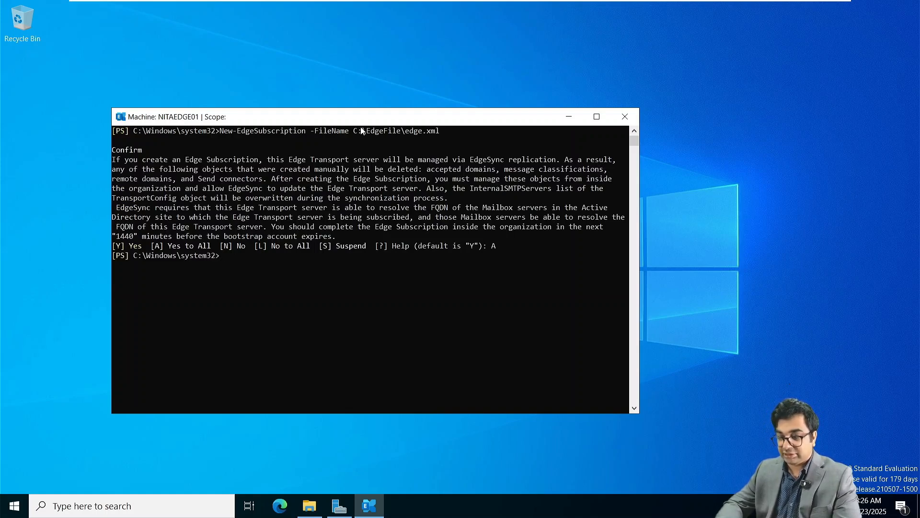
click(314, 508)
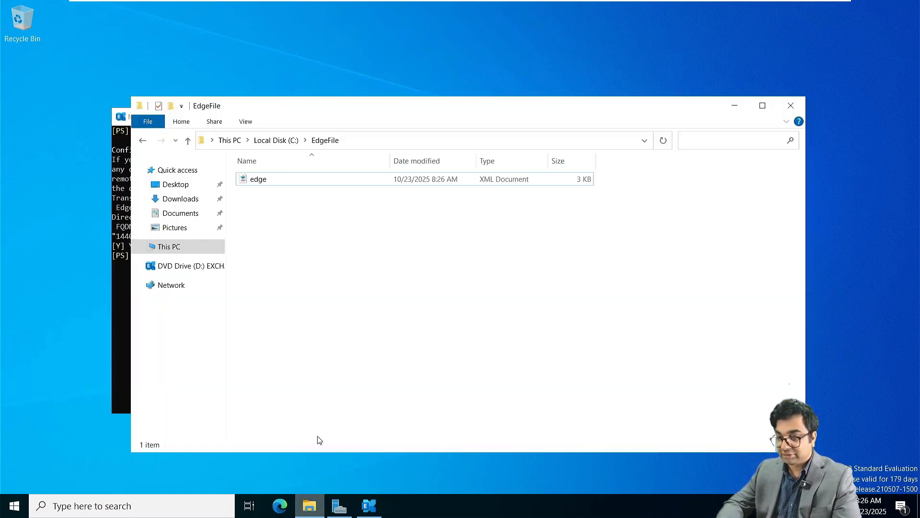
Check edge.xml in EdgeFile, then copy the EdgeFile folder from Local Disk (C:).
click(259, 184)
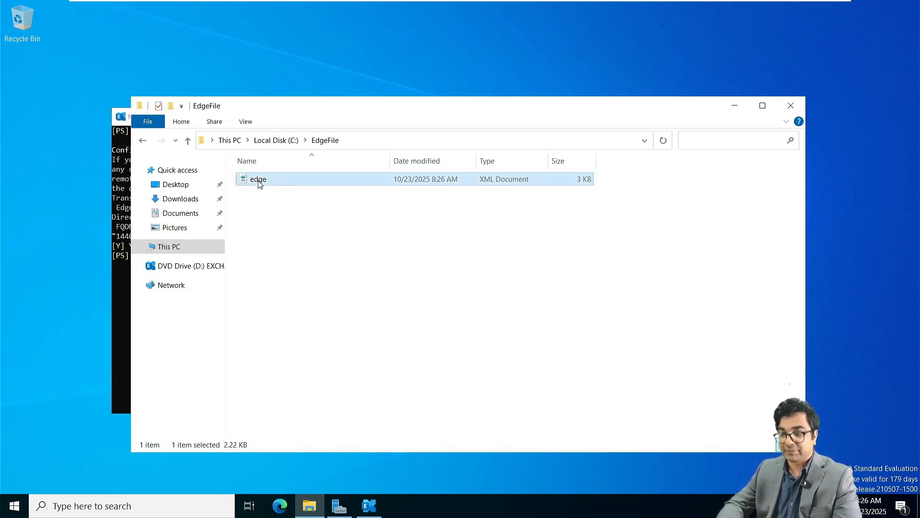
click(302, 260)
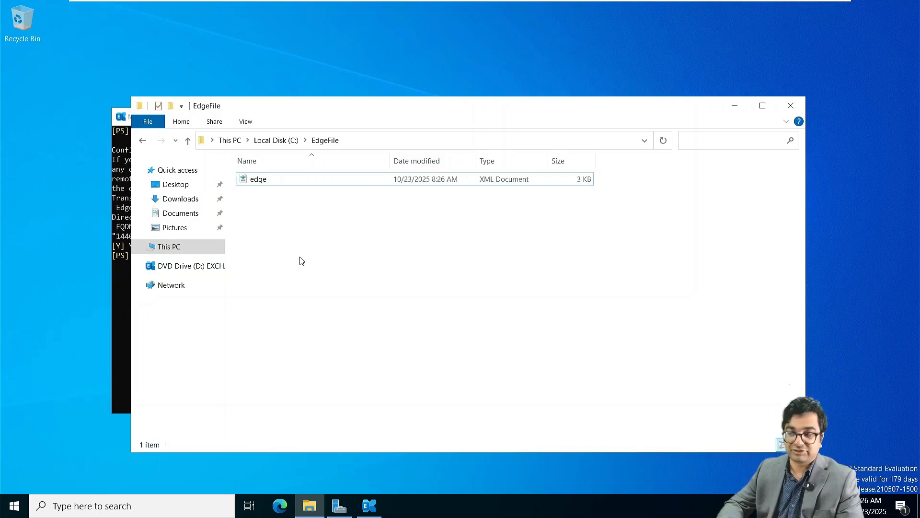
click(273, 183)
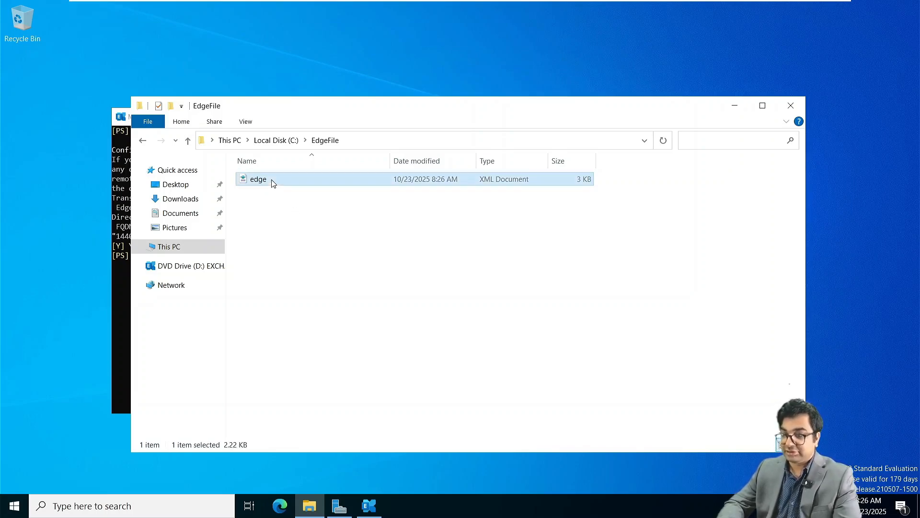
click(141, 141)
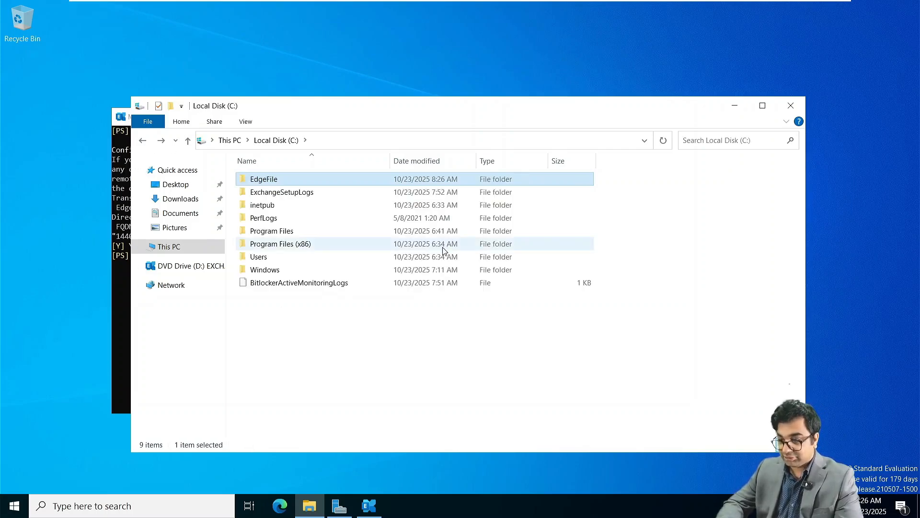
right_click(262, 181)
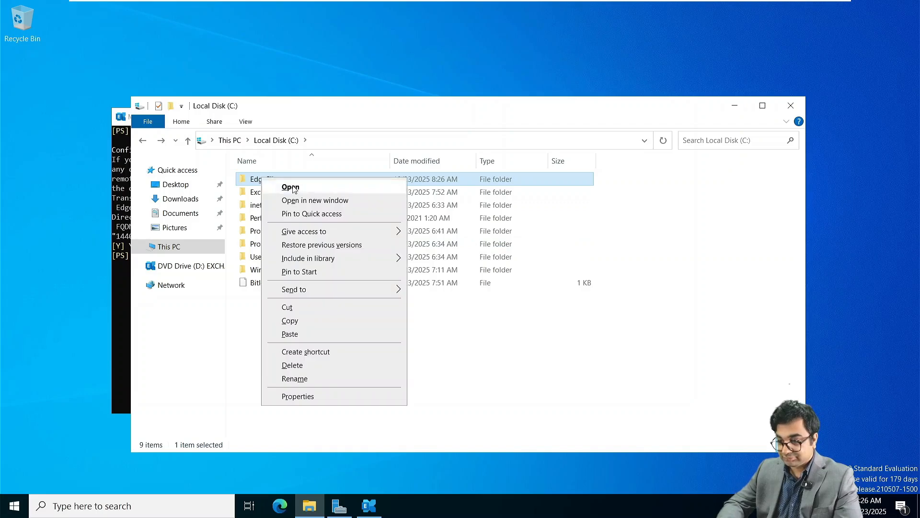
click(290, 321)
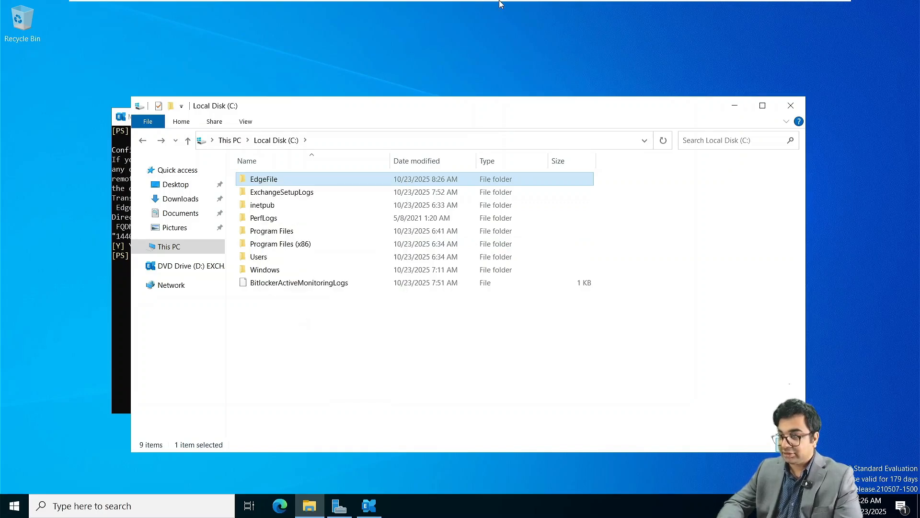
On NITAMBXS01, dismiss the Edge welcome pages and close the browser.
click(487, 11)
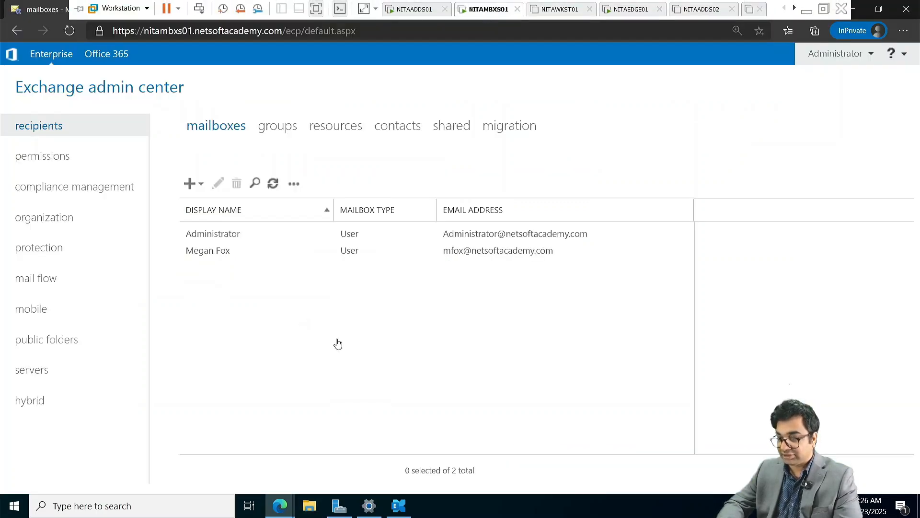
click(857, 11)
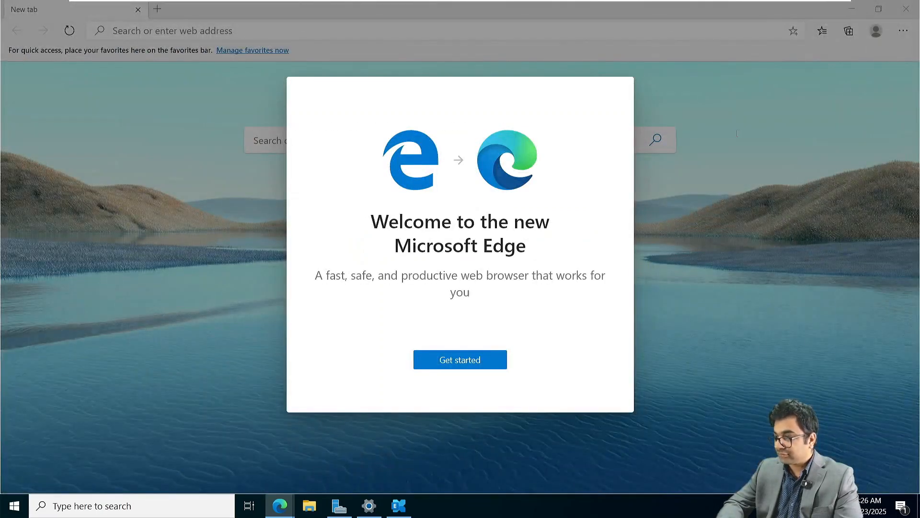
click(461, 360)
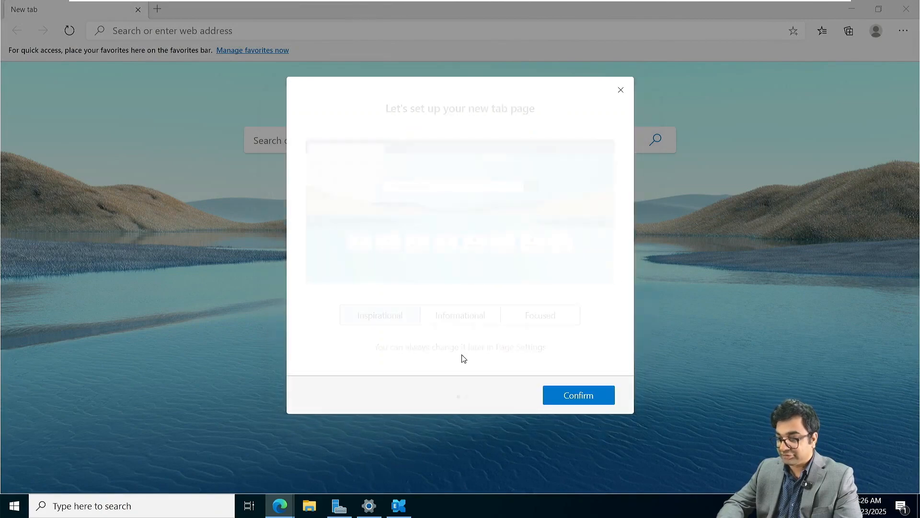
click(621, 91)
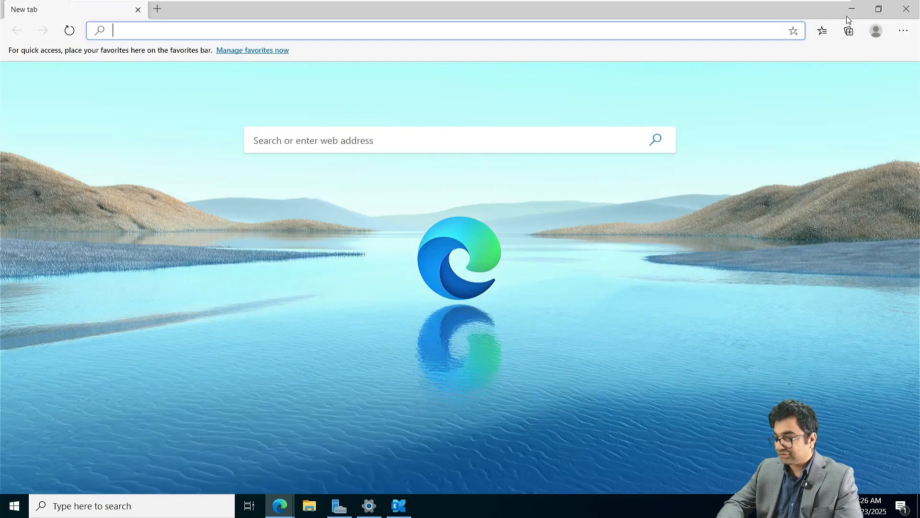
click(906, 8)
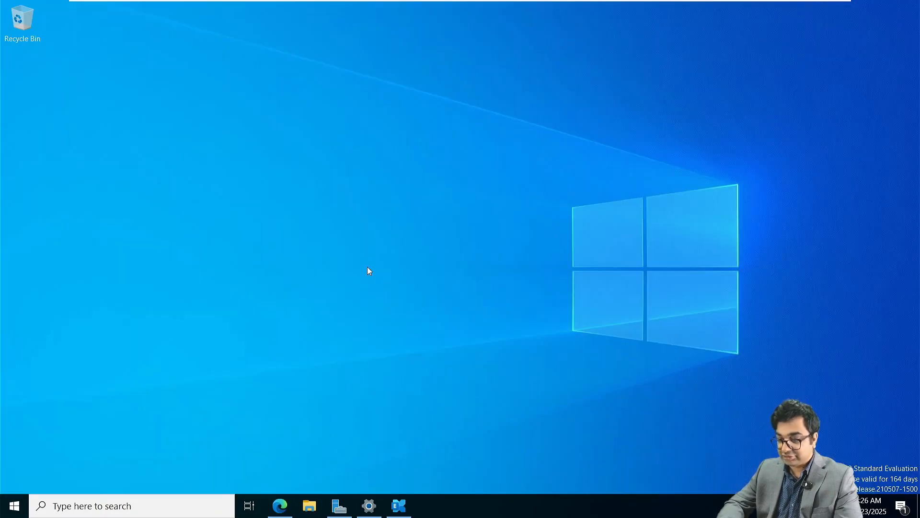
right_click(56, 134)
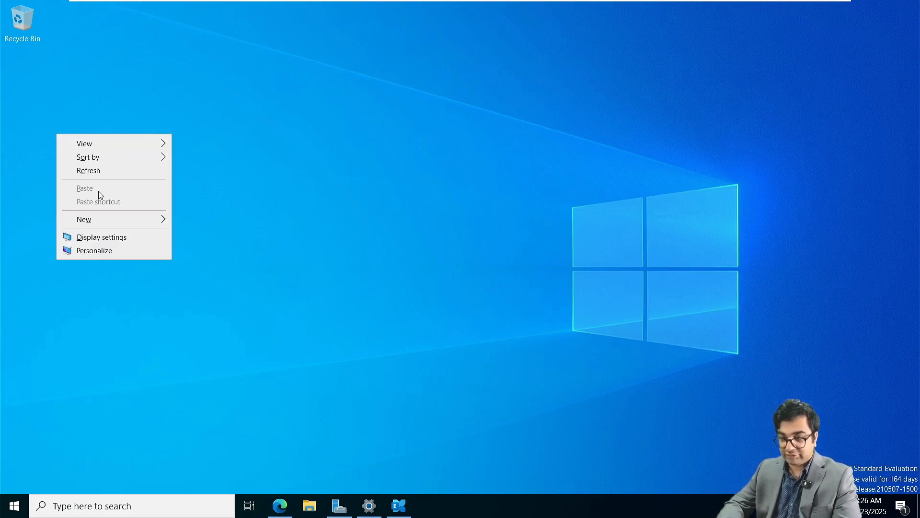
click(372, 221)
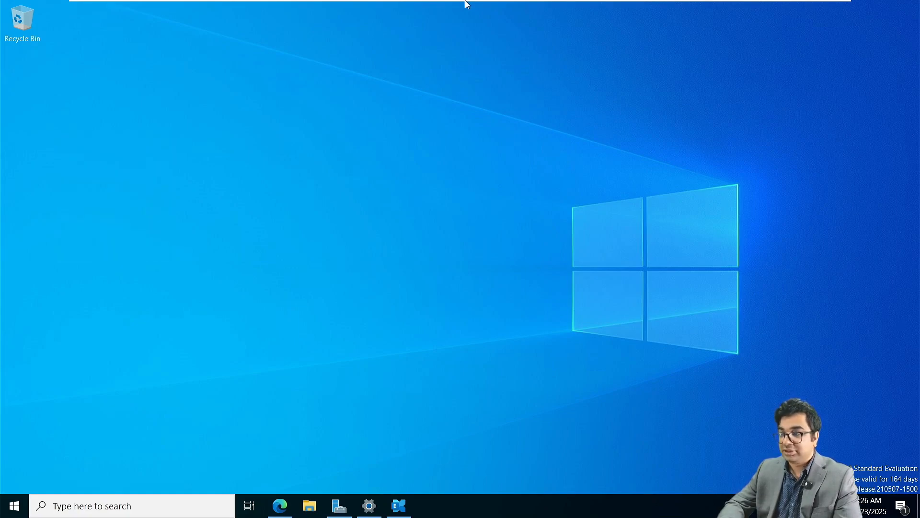
On NITAEDGE01, open the Sharing tab of EdgeFile's properties and start sharing.
mouse_move(470, 4)
click(631, 10)
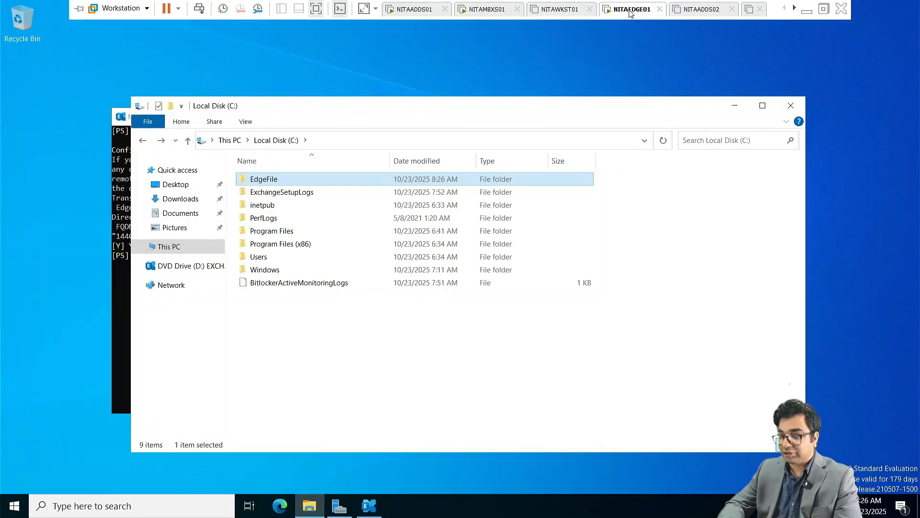
right_click(271, 180)
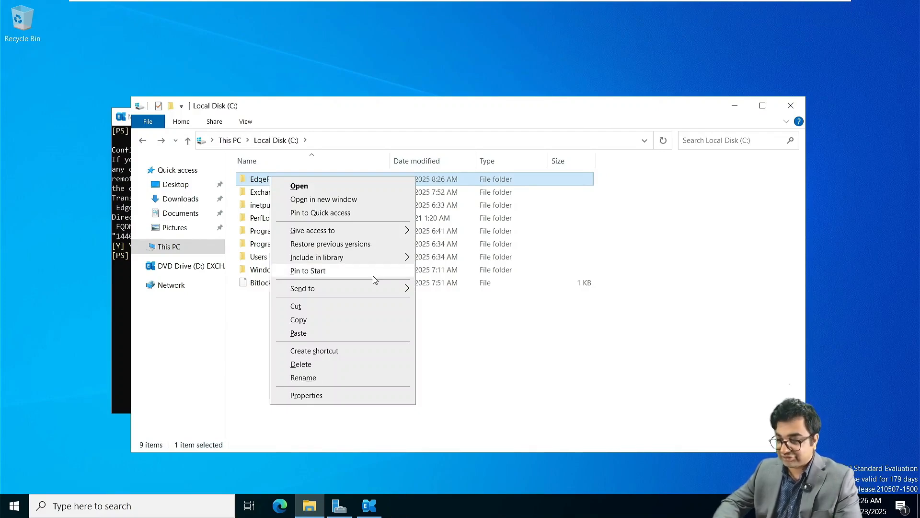
click(307, 395)
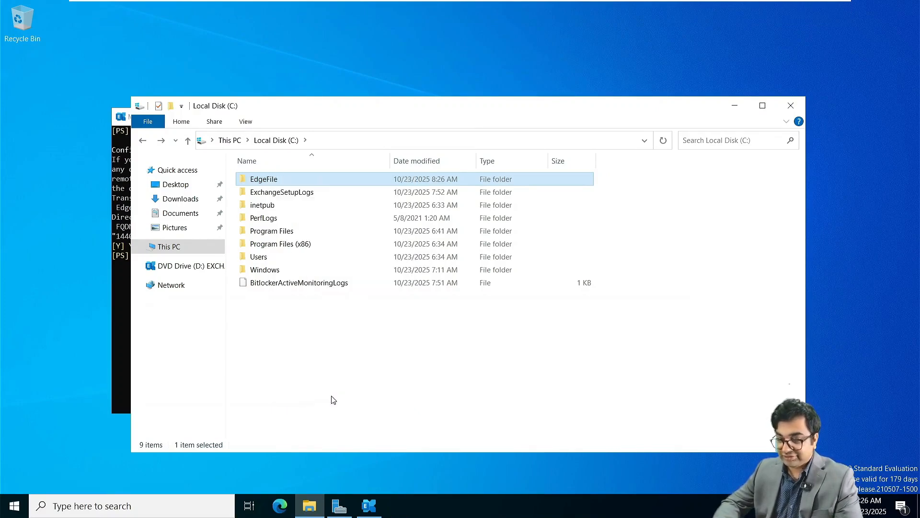
click(322, 207)
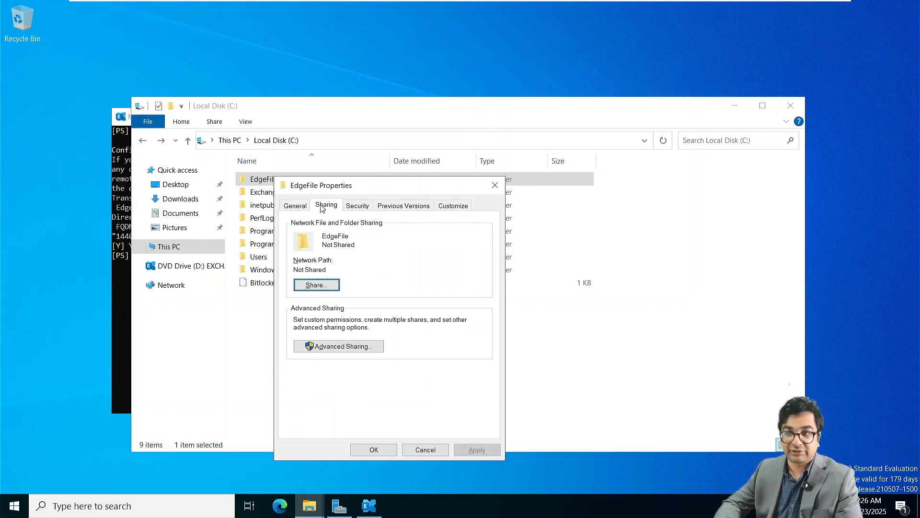
click(329, 288)
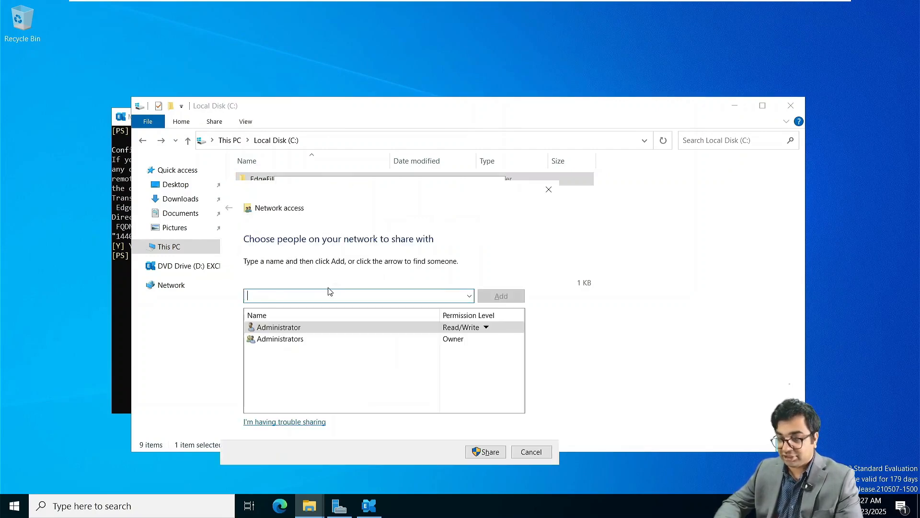
Share EdgeFile with Administrator Read/Write, select the \\NITAEDGE01\EdgeFile path, and close Properties.
click(469, 296)
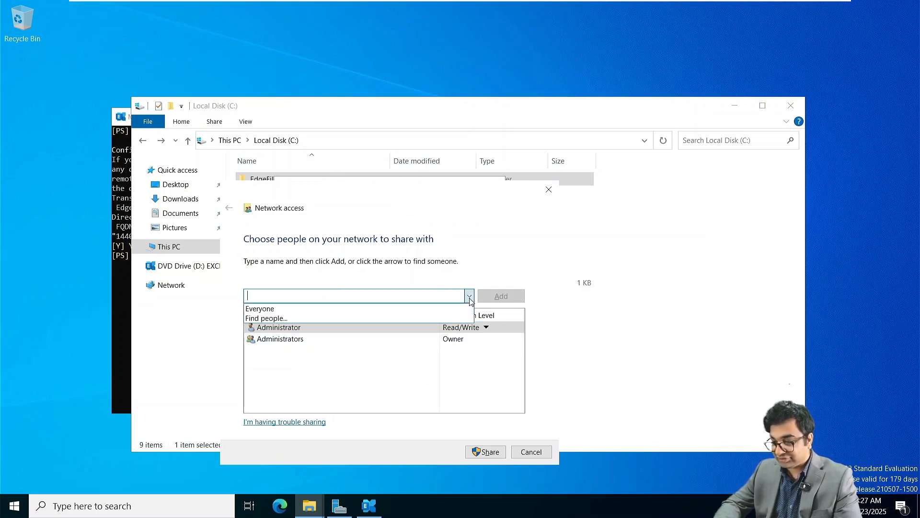
click(469, 297)
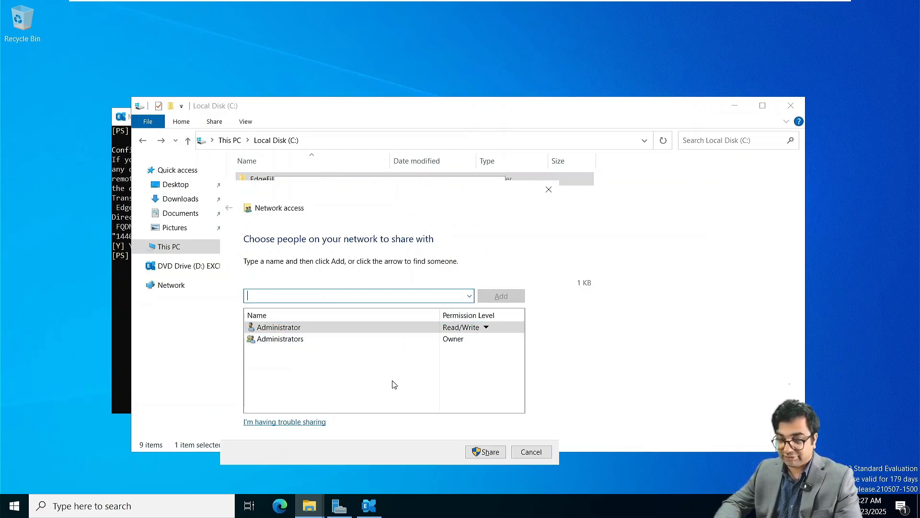
click(486, 326)
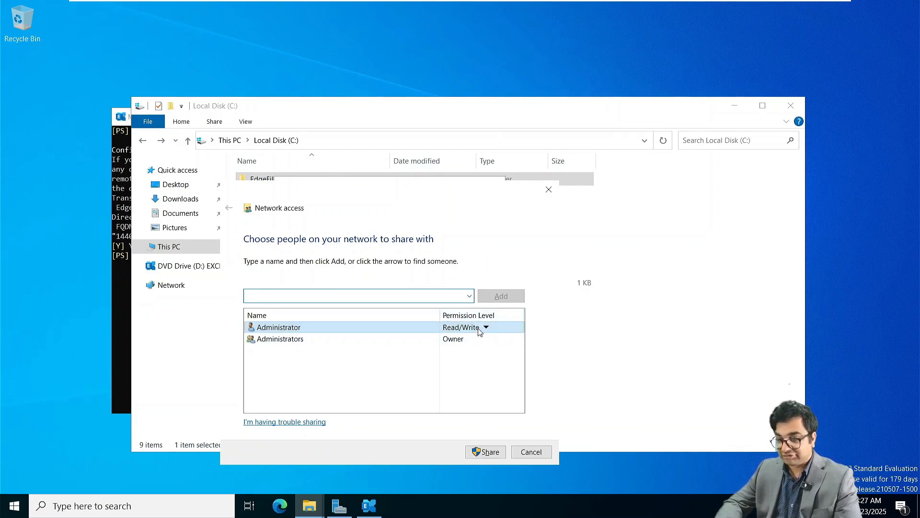
click(486, 452)
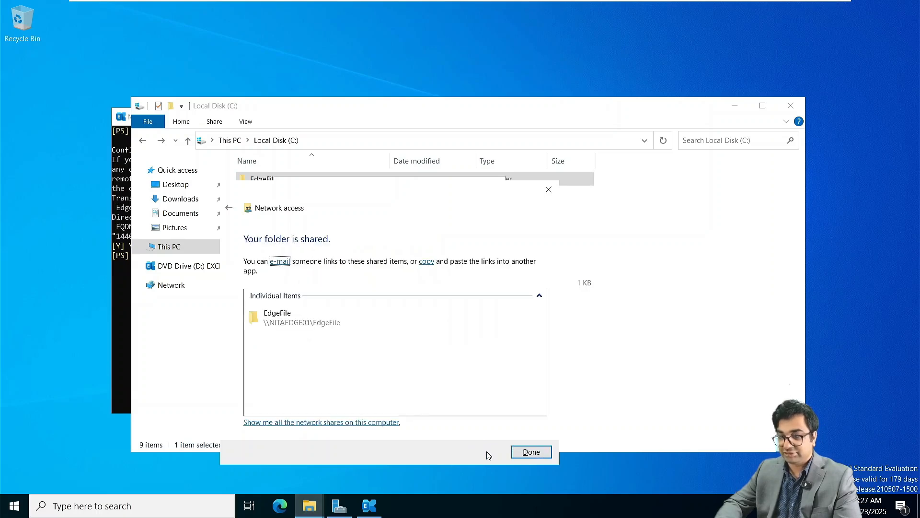
click(350, 330)
click(351, 329)
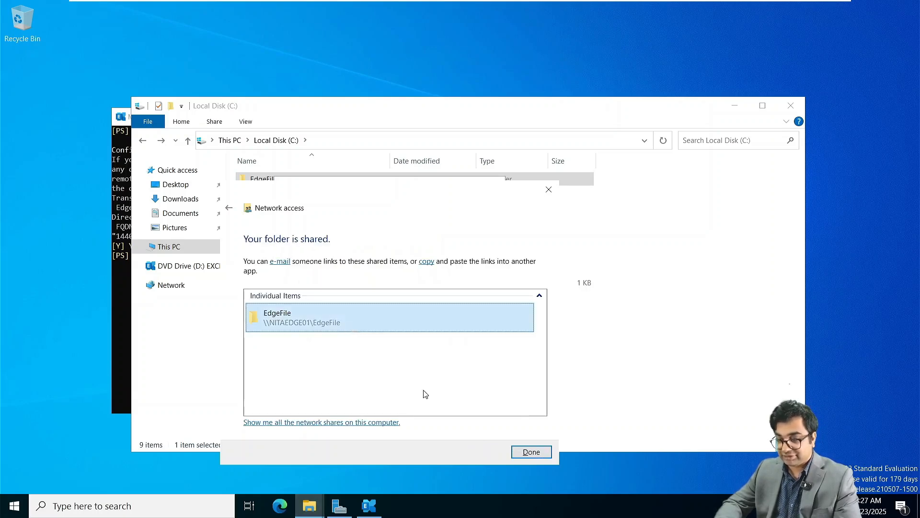
click(526, 453)
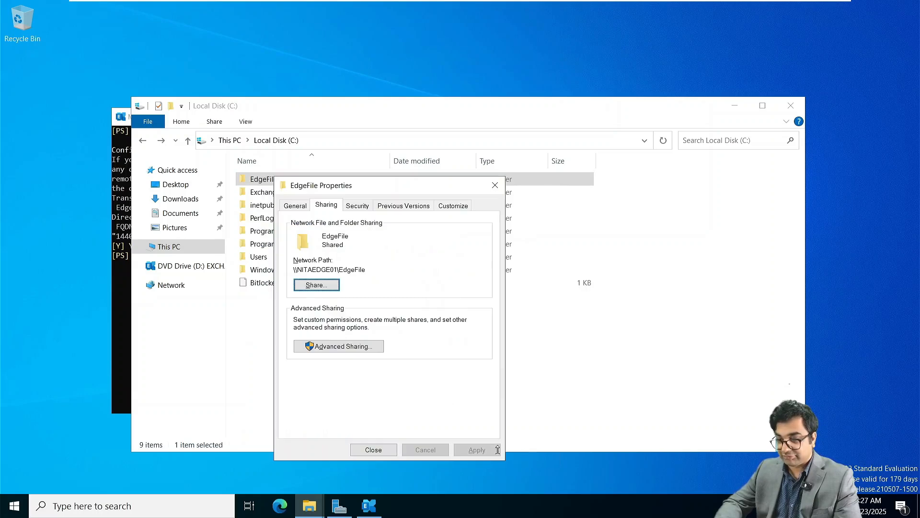
drag(369, 269, 285, 268)
key(ctrl+c)
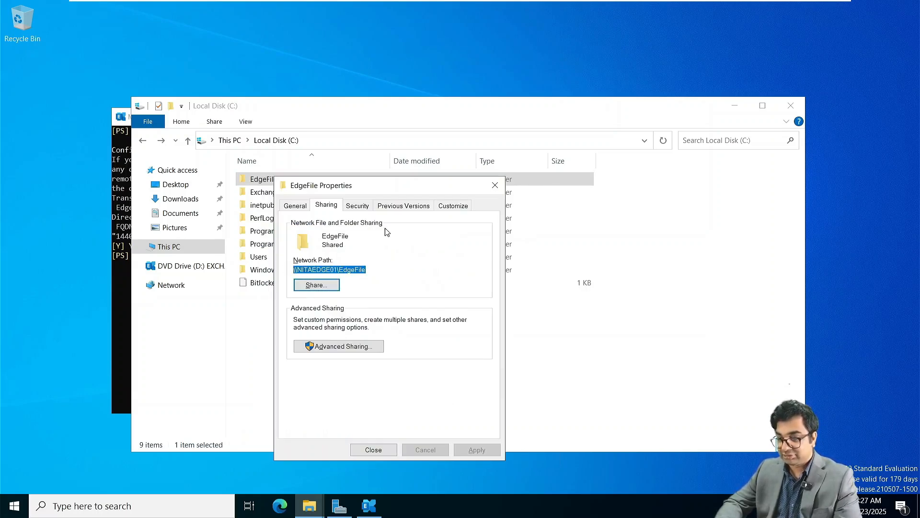
click(494, 186)
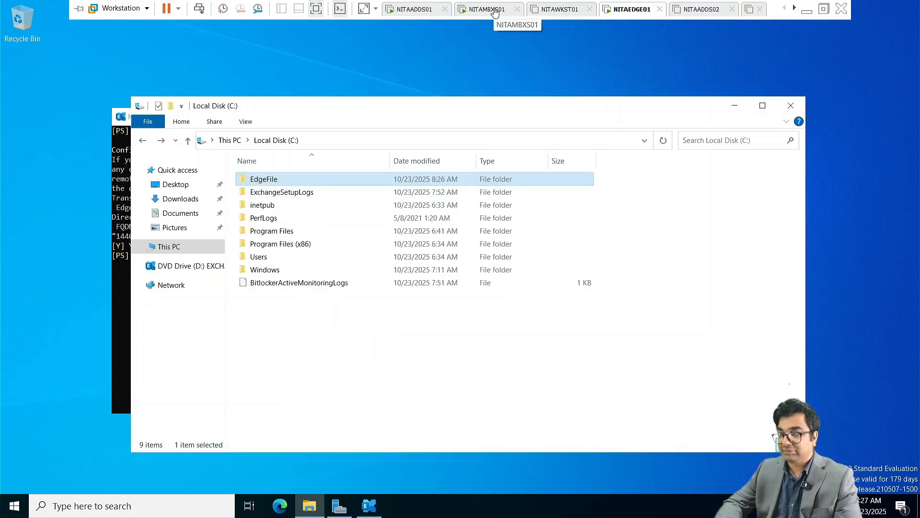
On NITAMBXS01, open the \\NITAEDGE01\EdgeFile share and locate edge.xml.
click(493, 9)
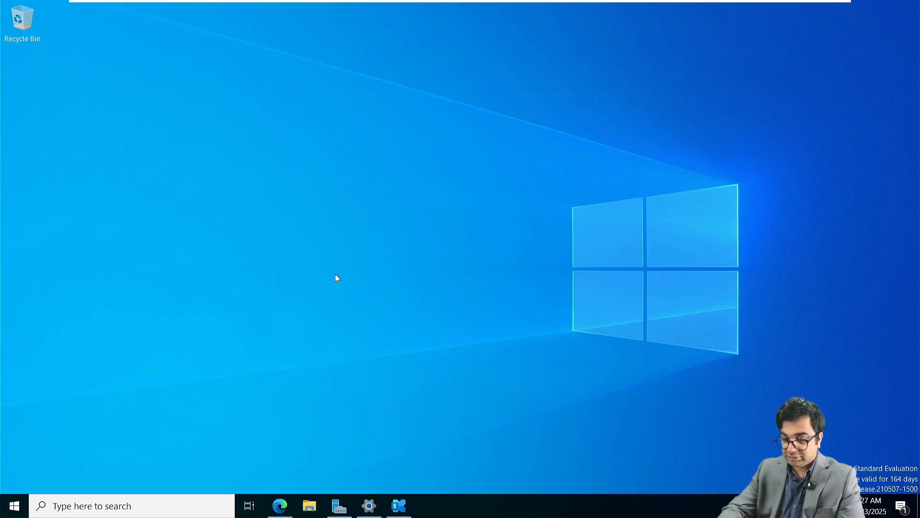
key(super+r)
key(ctrl+v)
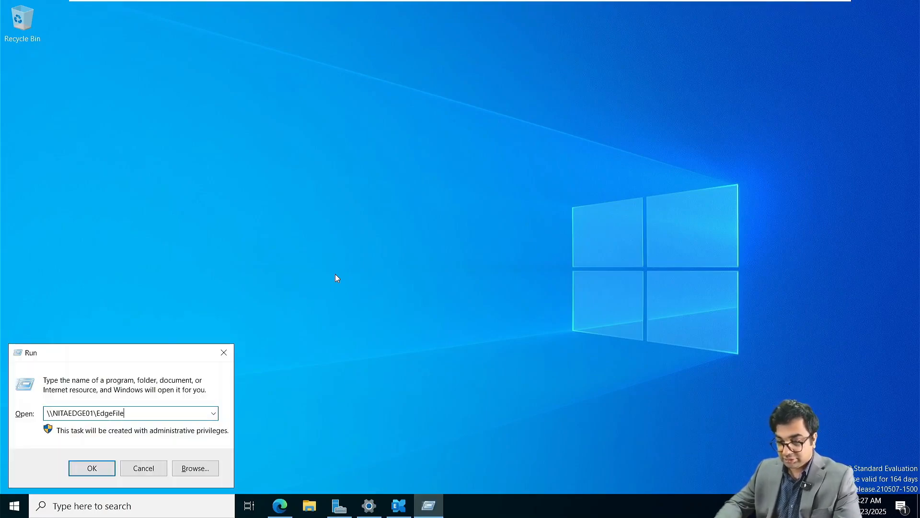
key(Return)
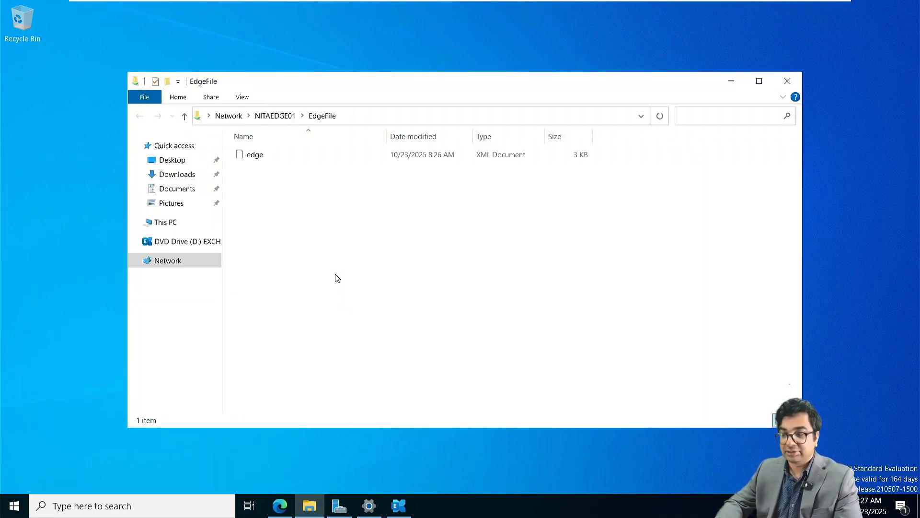
click(268, 157)
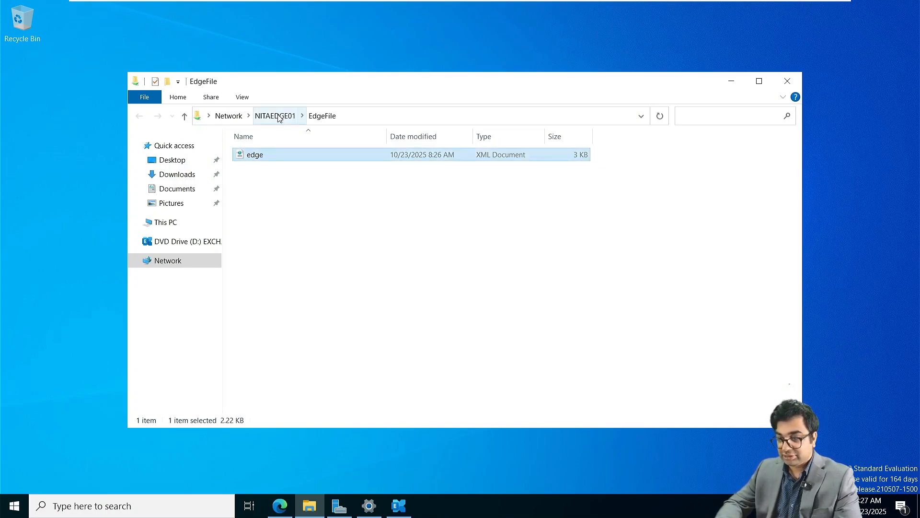
Put an EdgeFile shortcut on the desktop and confirm it opens to edge.xml.
click(275, 115)
click(277, 142)
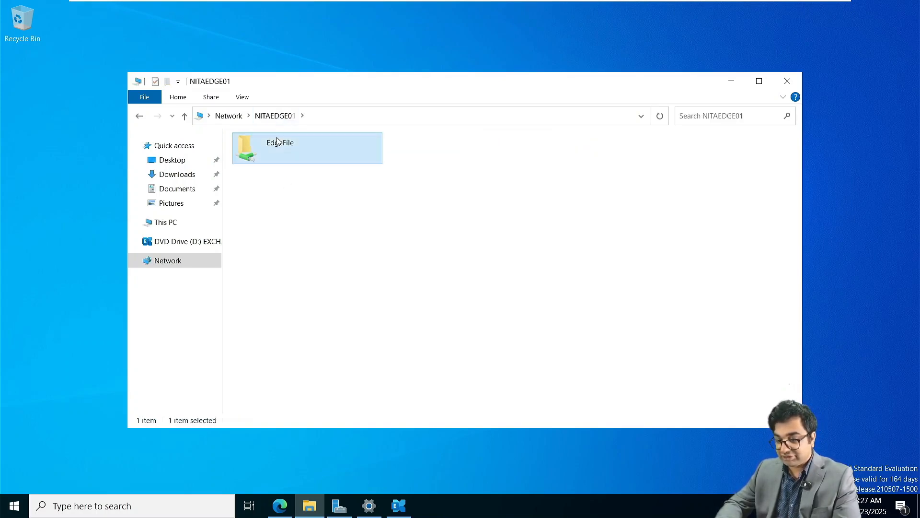
click(67, 117)
key(ctrl+v)
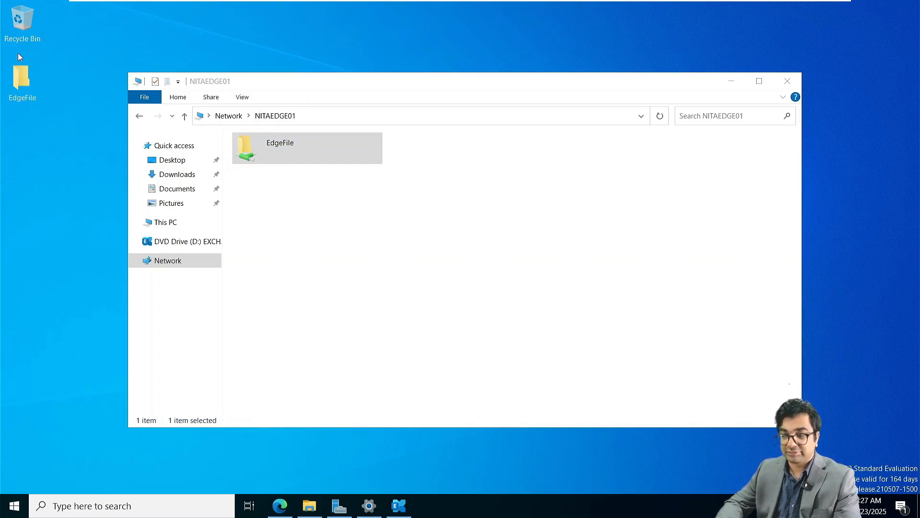
double_click(29, 85)
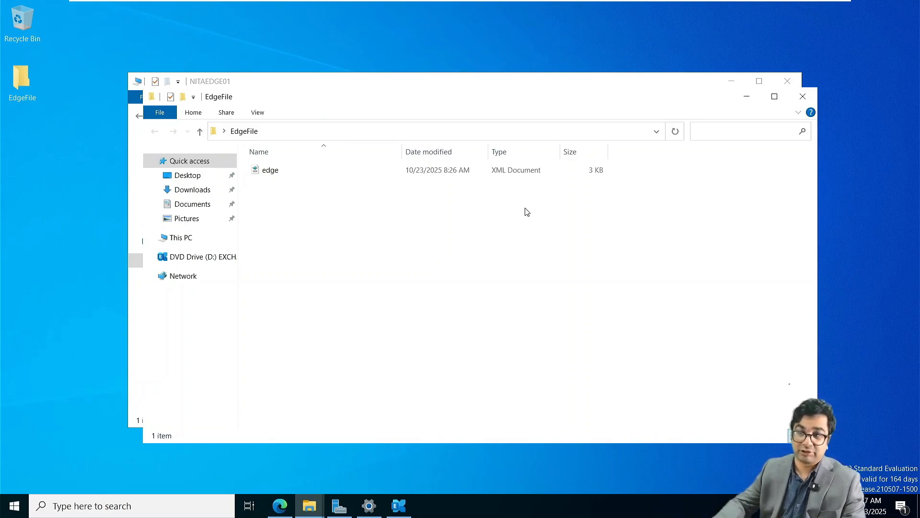
click(803, 96)
click(795, 84)
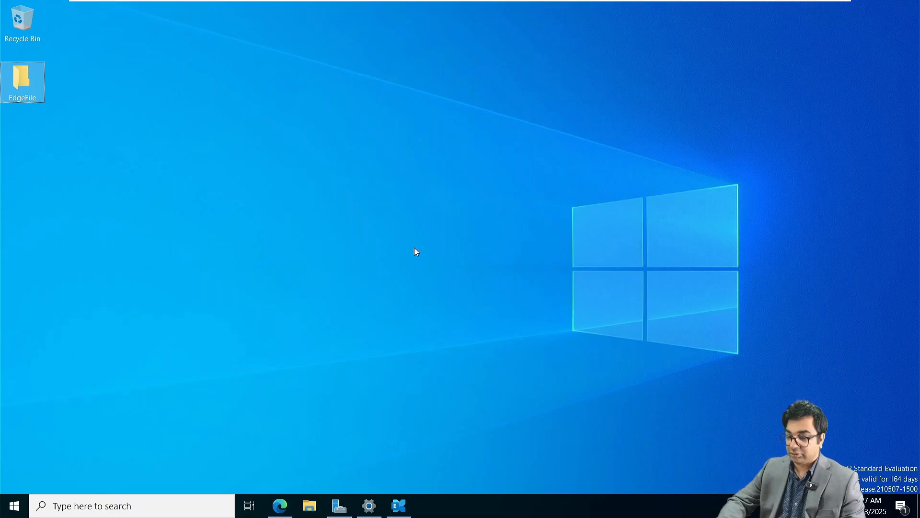
key(super+Tab)
Select the mailbox server's import command in the Exchange Server 2019 notes.
click(526, 220)
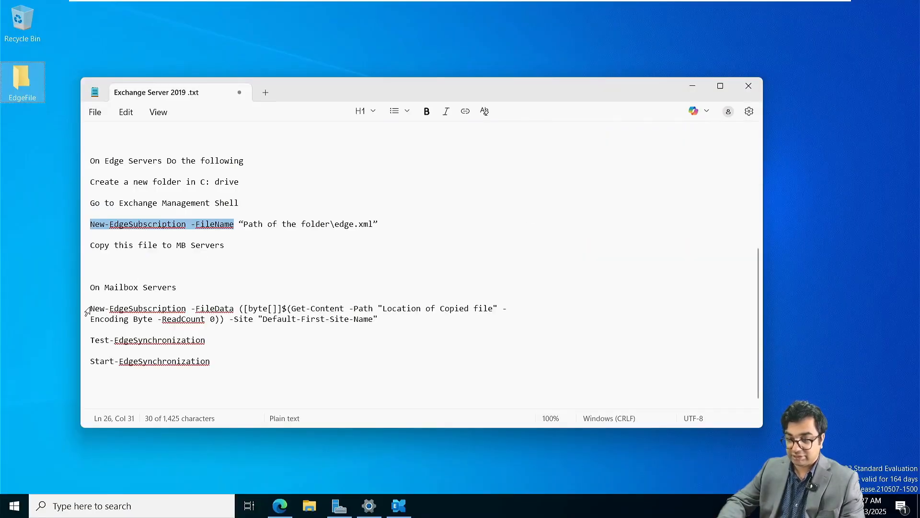
drag(90, 308, 380, 319)
key(ctrl+c)
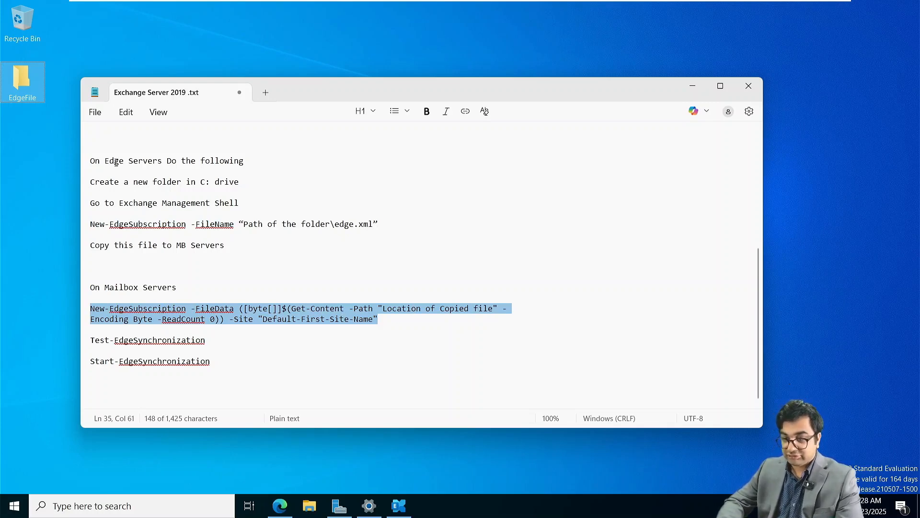
click(53, 148)
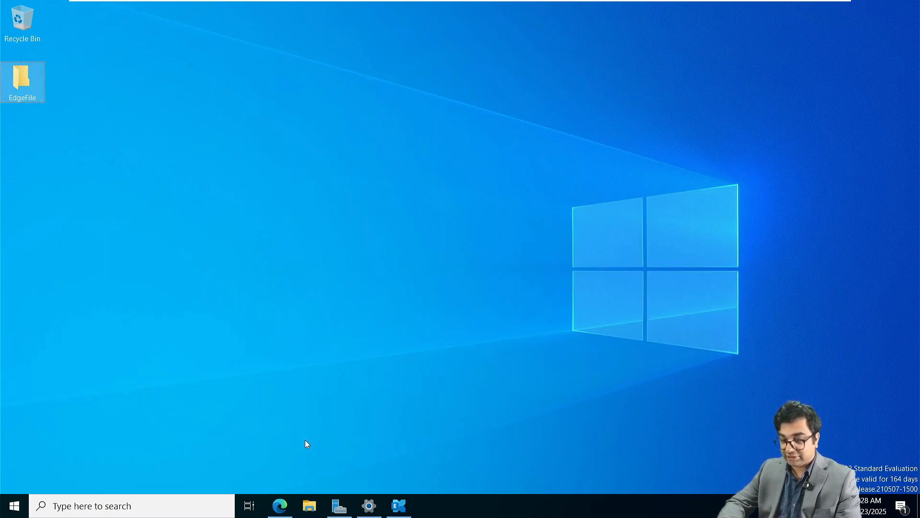
Move the EdgeFile folder from the desktop into Local Disk (C:) and open it to show edge.xml.
click(320, 507)
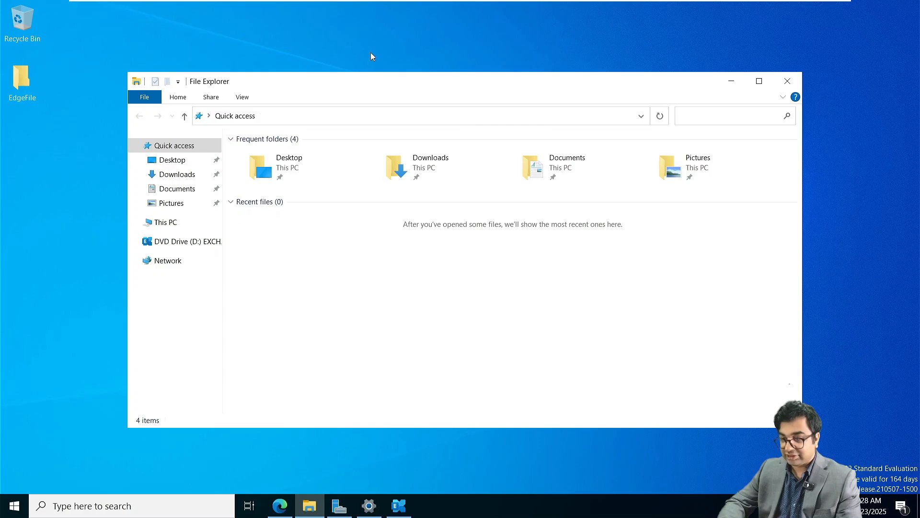
drag(354, 82, 419, 47)
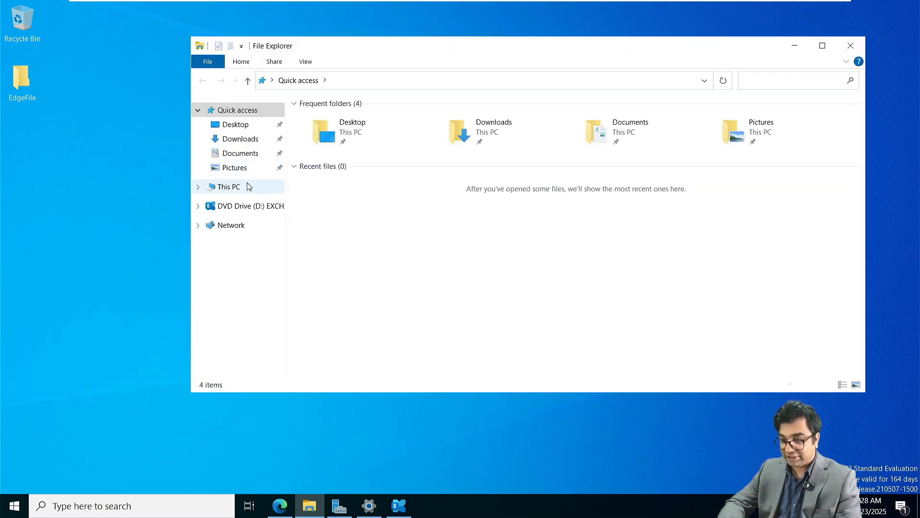
click(233, 186)
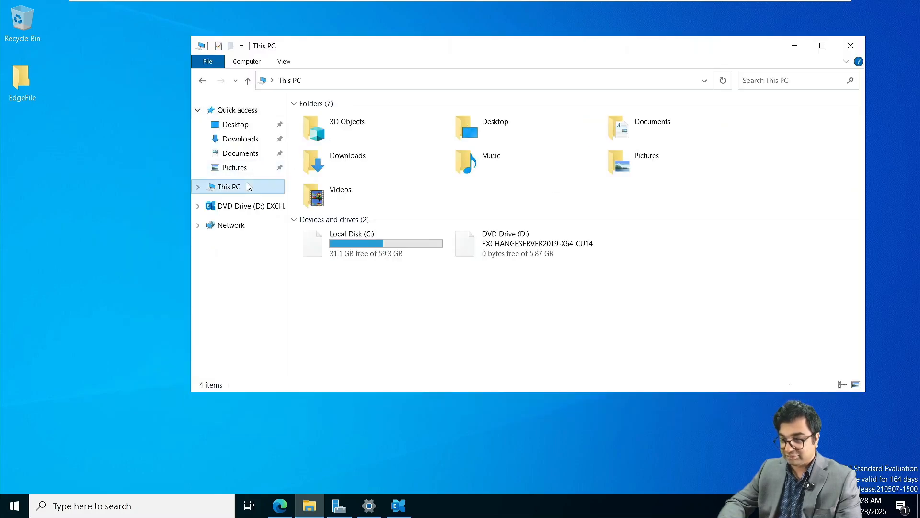
double_click(360, 249)
drag(24, 86, 328, 265)
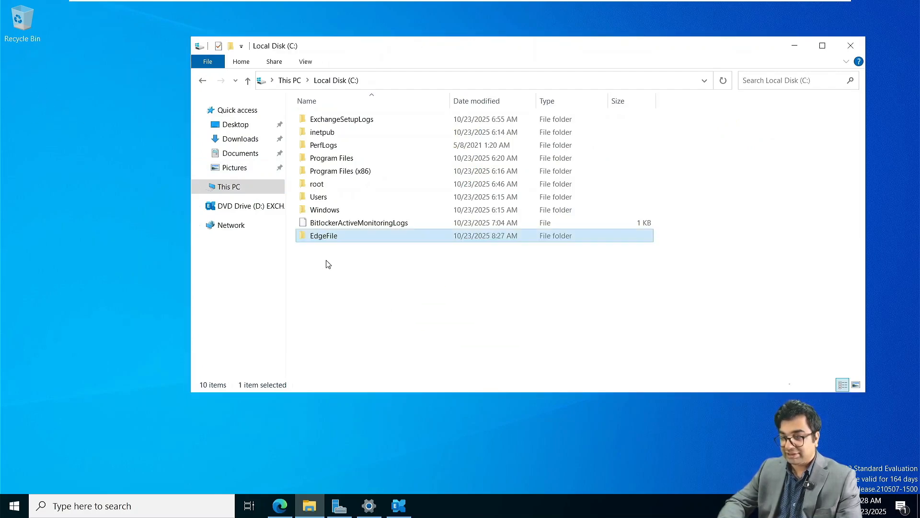
click(138, 174)
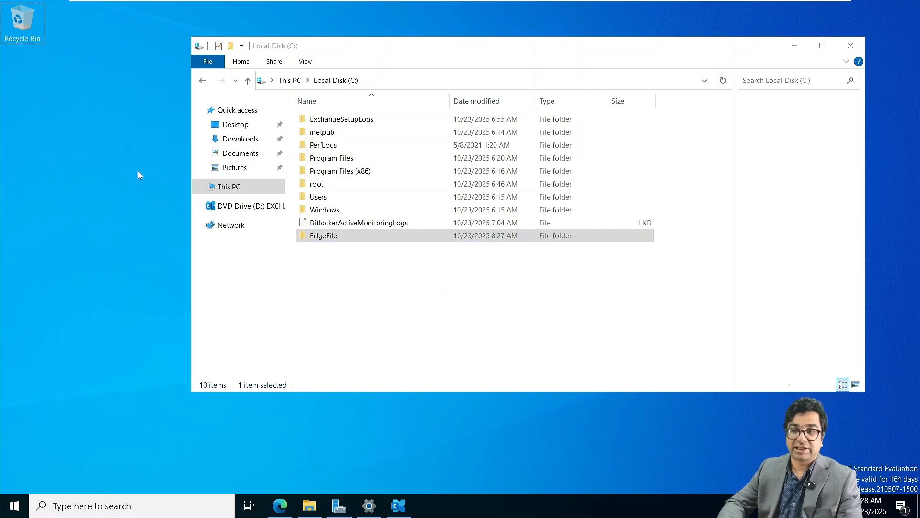
double_click(354, 241)
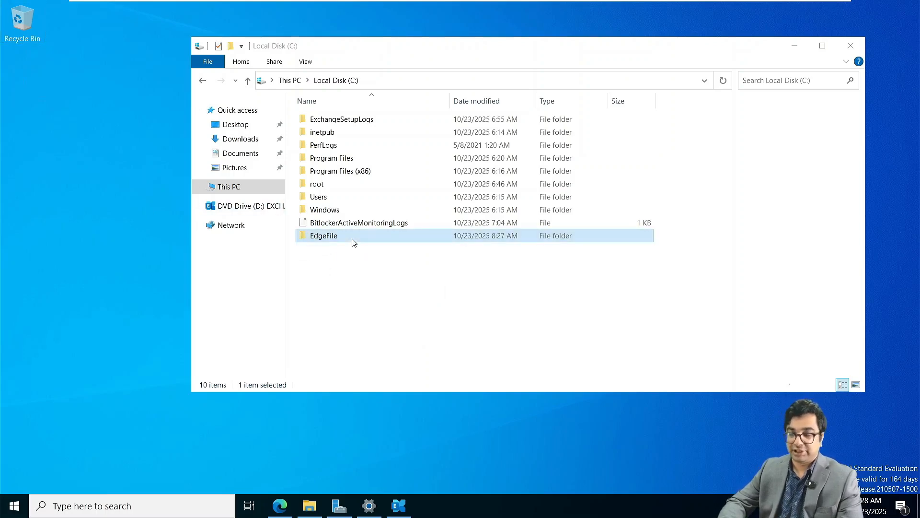
Paste the New-EdgeSubscription command into the shell and copy the C:\EdgeFile folder path.
click(398, 506)
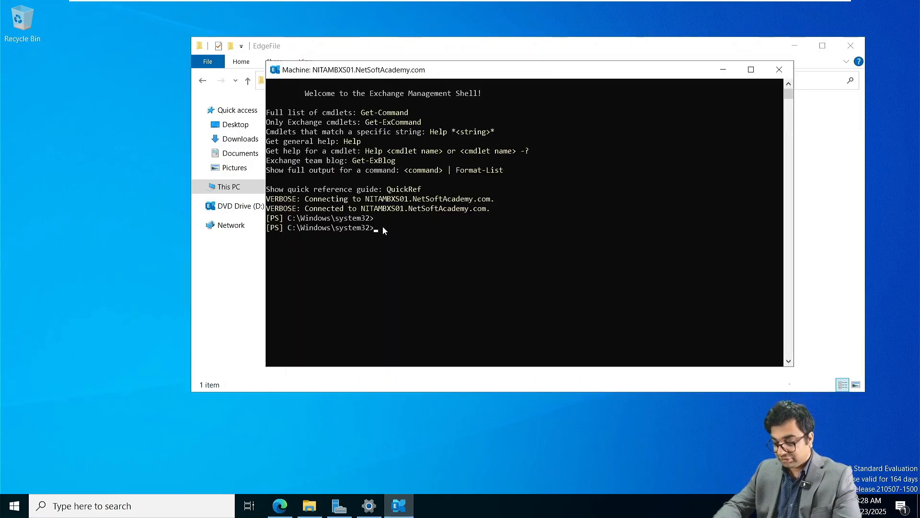
key(ctrl+v)
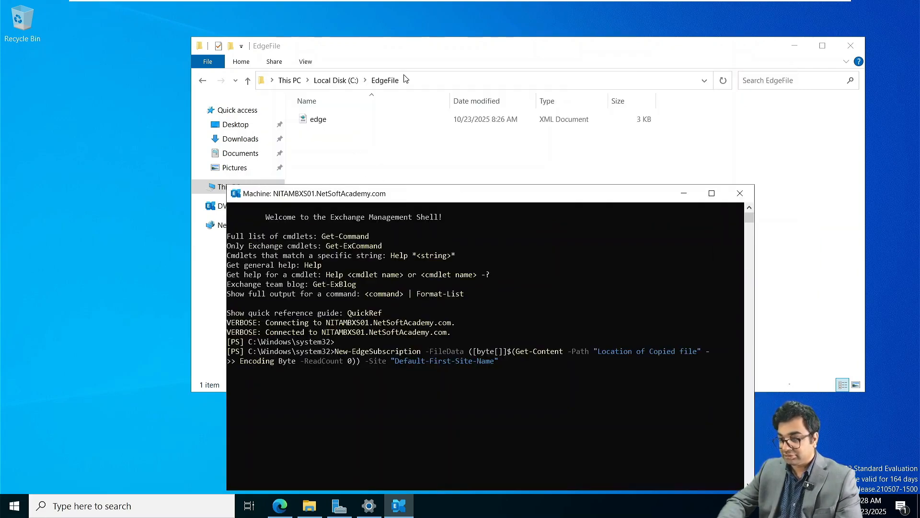
click(405, 78)
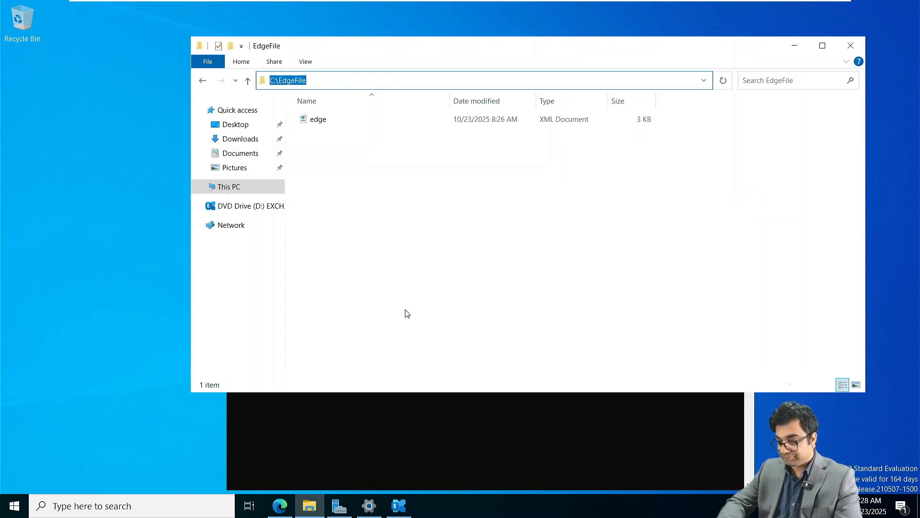
Replace the command's -Path placeholder with C:\EdgeFile\edge.xml.
click(415, 428)
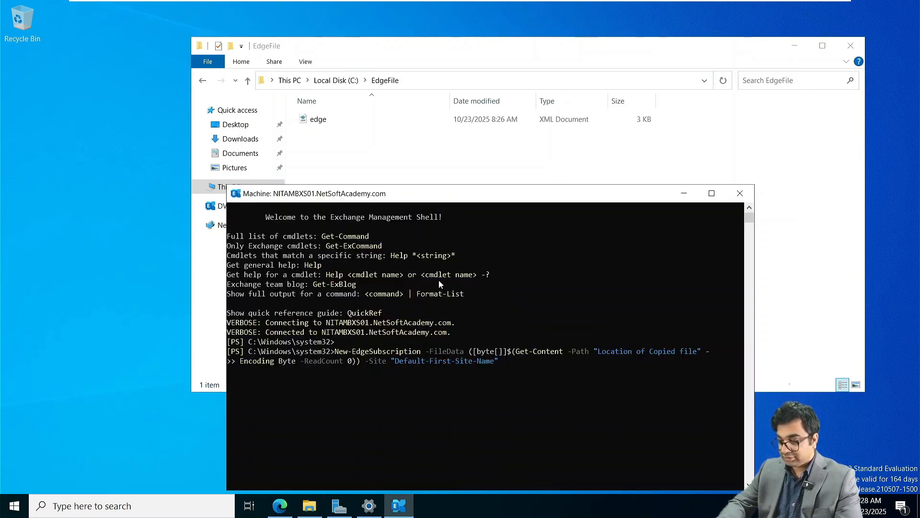
key(Left)
key(Left)
key(Left)
key(Left)
key(Left)
key(Left)
key(Left)
key(Left)
key(Left)
key(Left)
key(Left)
key(Left)
key(Left)
key(Left)
key(Left)
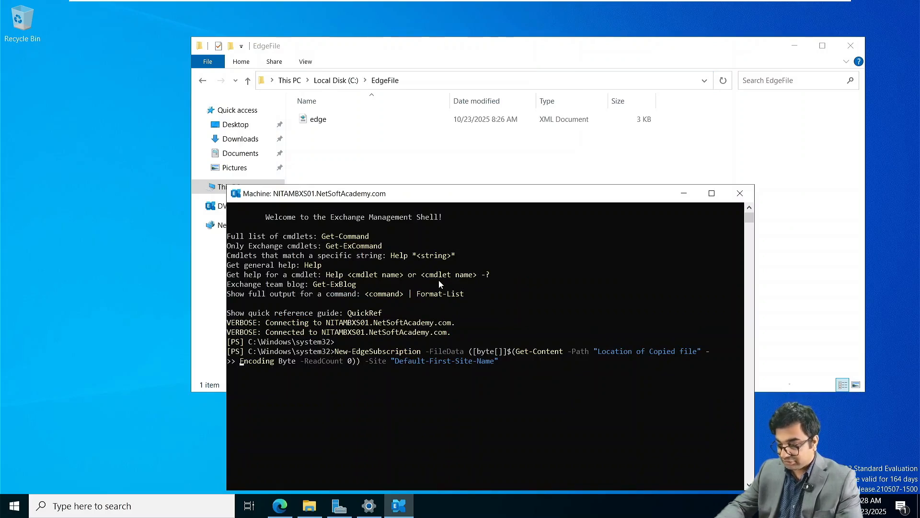
key(BackSpace)
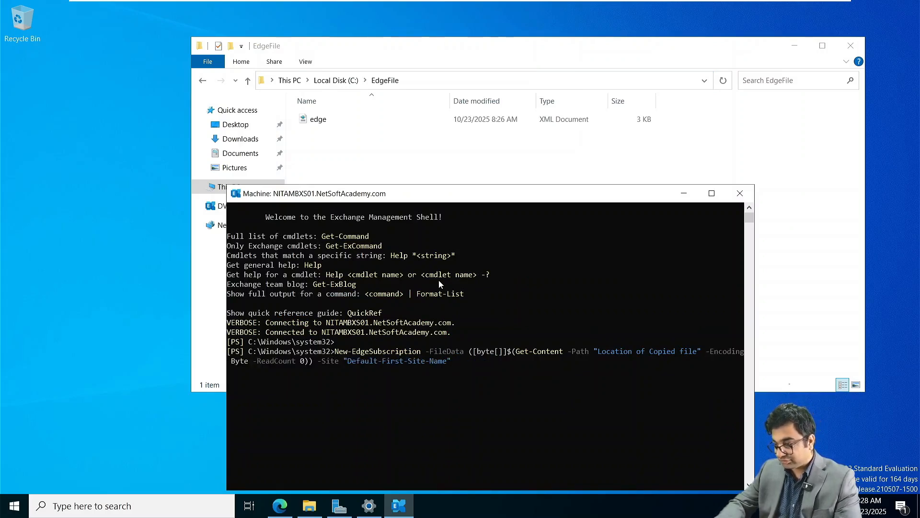
key(BackSpace)
key(BackSpace)
key(BackSpace)
key(BackSpace)
key(BackSpace)
key(BackSpace)
key(BackSpace)
key(BackSpace)
key(BackSpace)
key(BackSpace)
key(BackSpace)
key(BackSpace)
key(BackSpace)
key(BackSpace)
key(BackSpace)
key(BackSpace)
key(BackSpace)
key(BackSpace)
key(BackSpace)
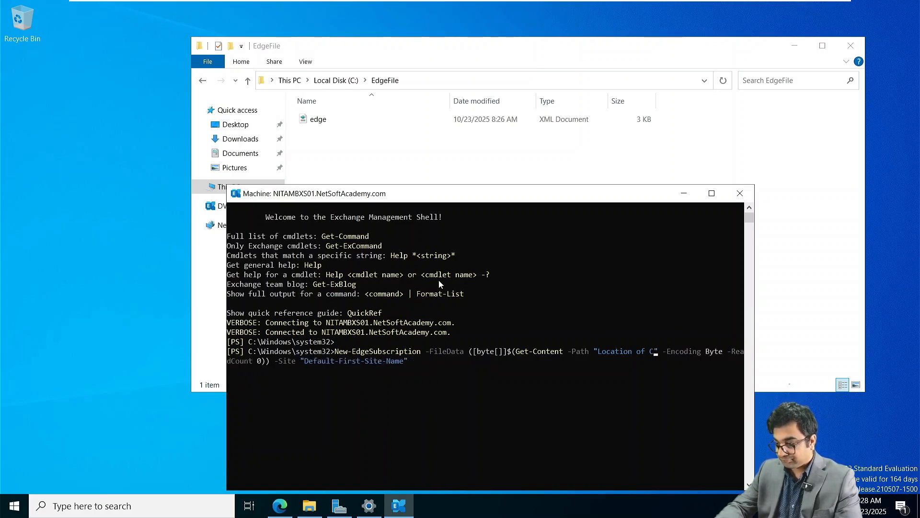
key(BackSpace)
key(BackSpace)
key(BackSpace)
key(BackSpace)
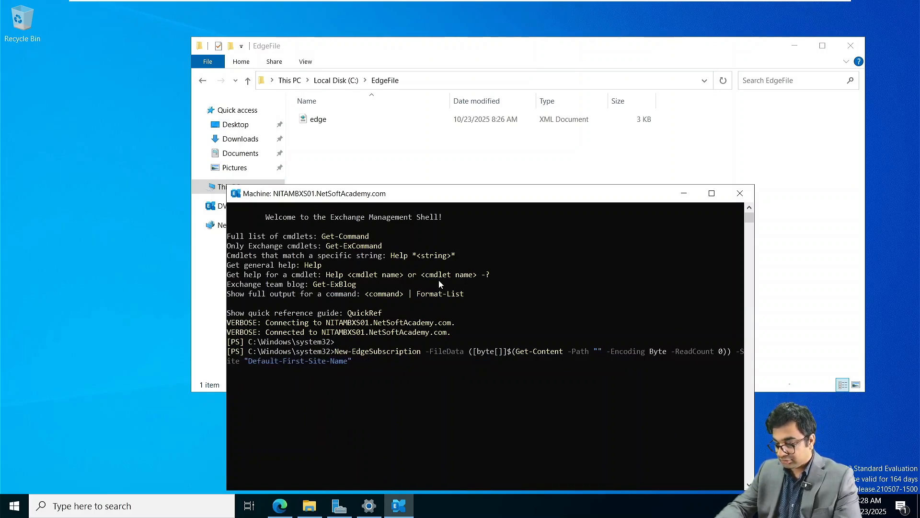
text(C:\EdgeFile)
text(\edge.)
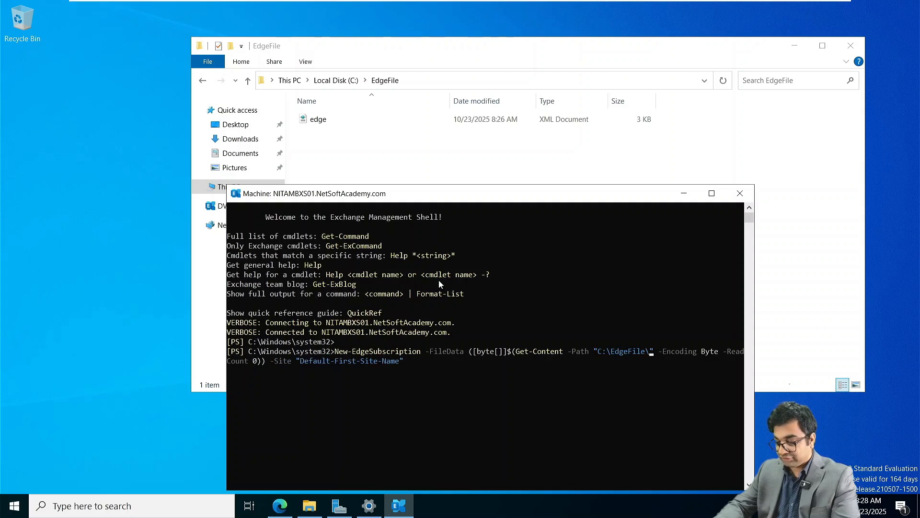
text(xml)
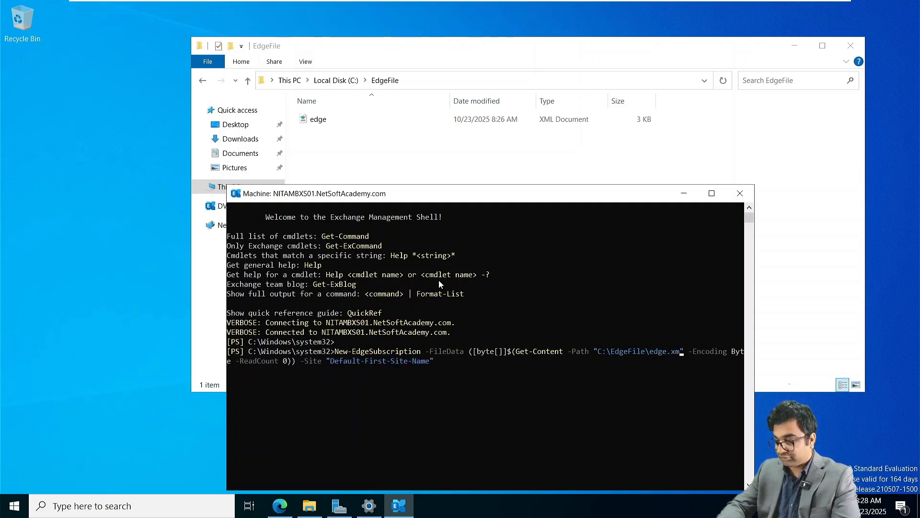
Maximize the shell and run the import, creating the NITAEDGE01 subscription.
click(712, 193)
scroll(395, 218, up, 1)
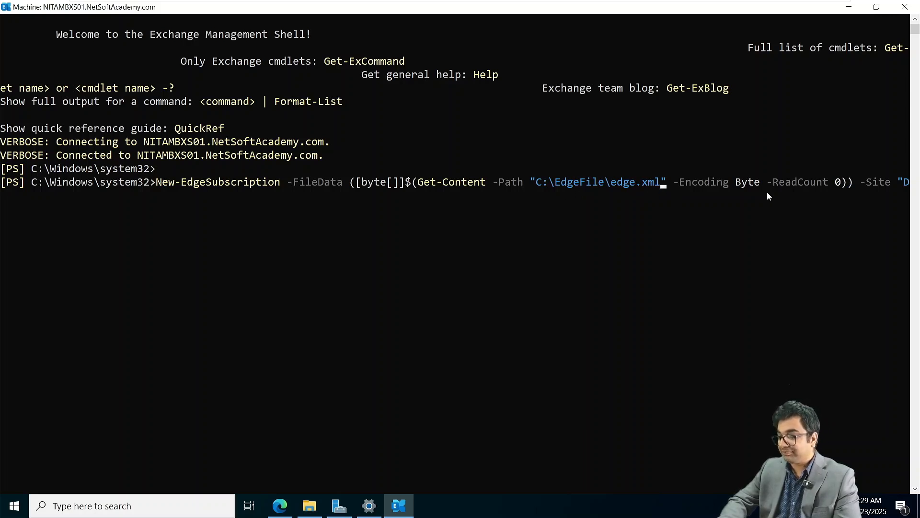
ctrl+scroll(767, 194, down, 1)
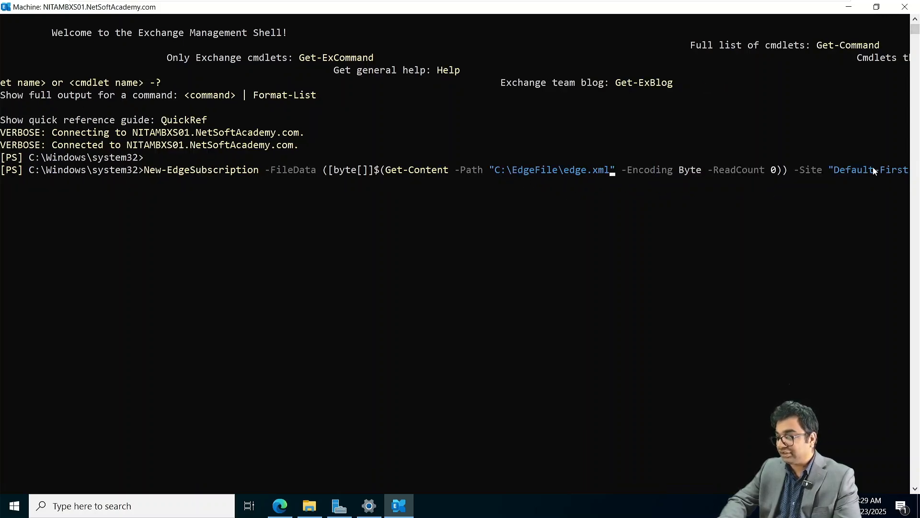
ctrl+scroll(873, 167, down, 1)
key(End)
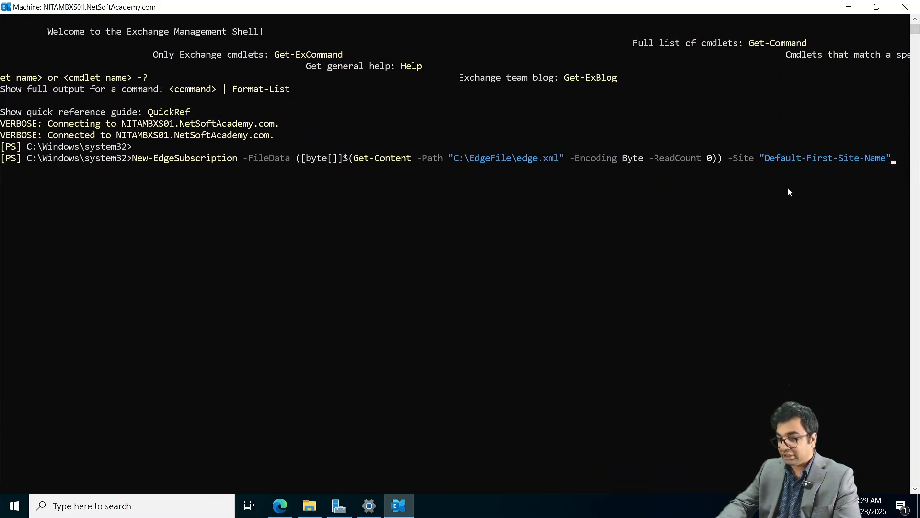
key(Return)
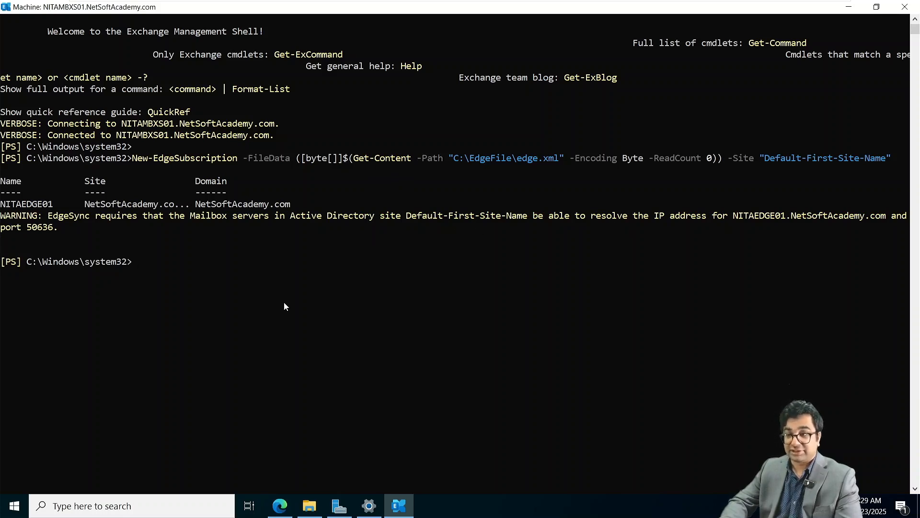
Run Test-EdgeSynchronization copied from the notes, which reports Inconclusive.
key(super+Tab)
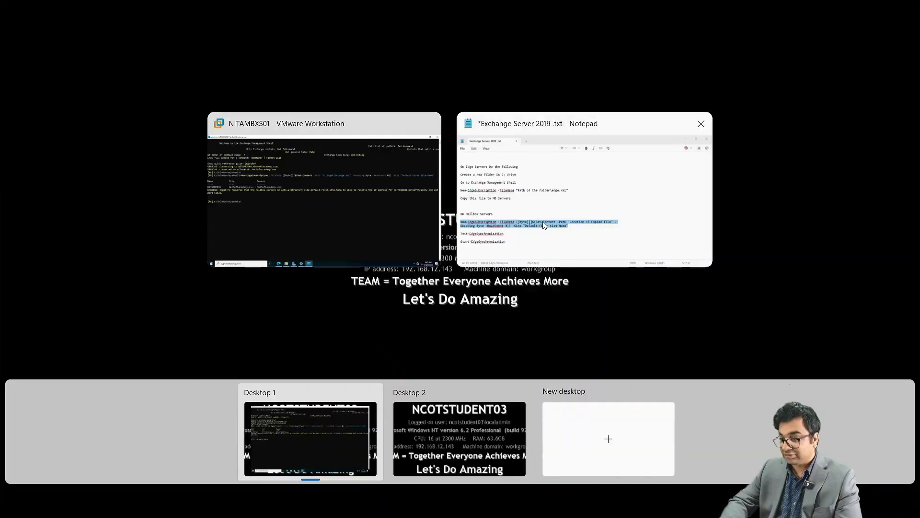
click(516, 244)
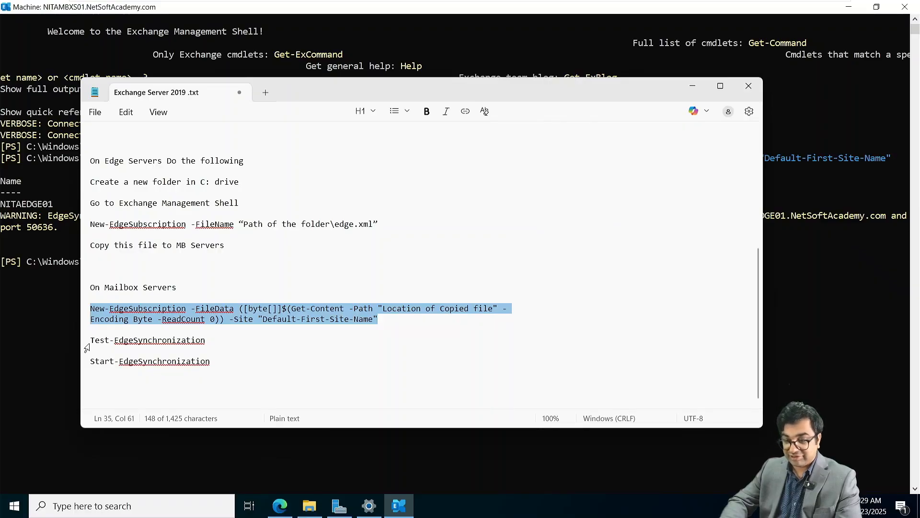
drag(91, 340, 207, 338)
key(super+c)
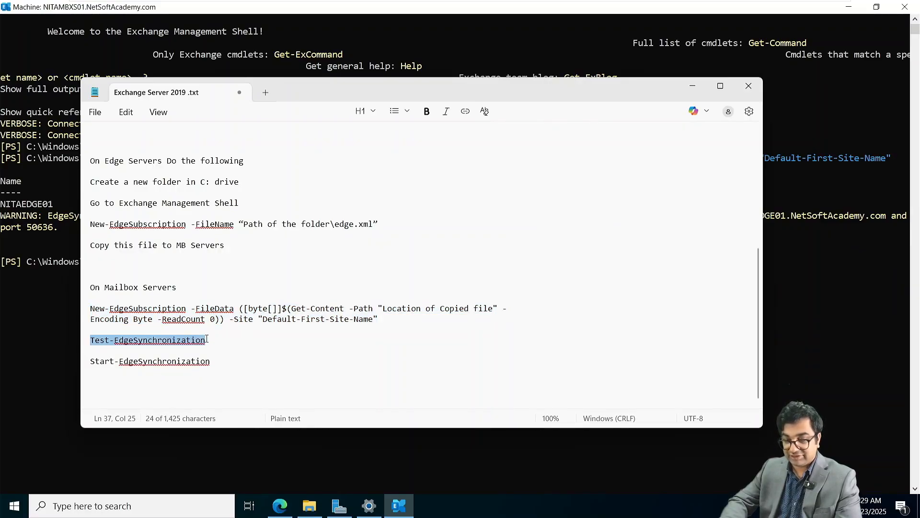
click(692, 85)
right_click(175, 259)
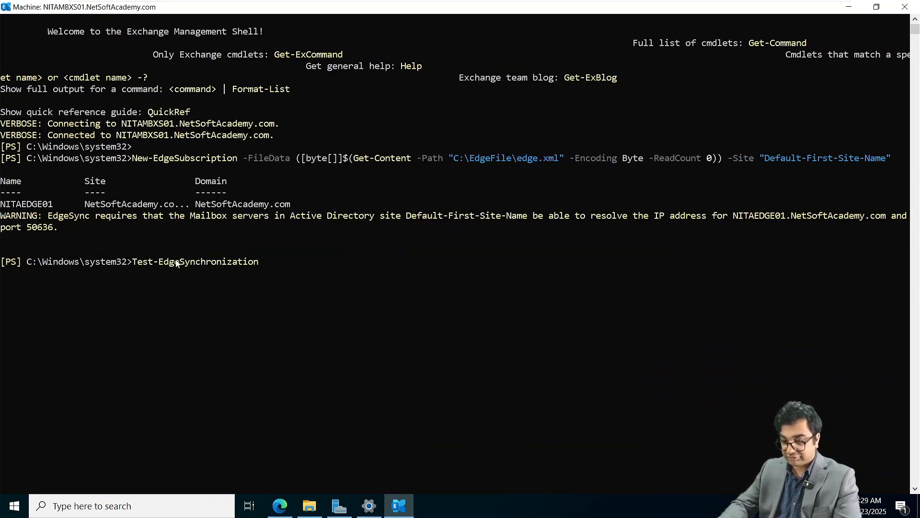
key(Return)
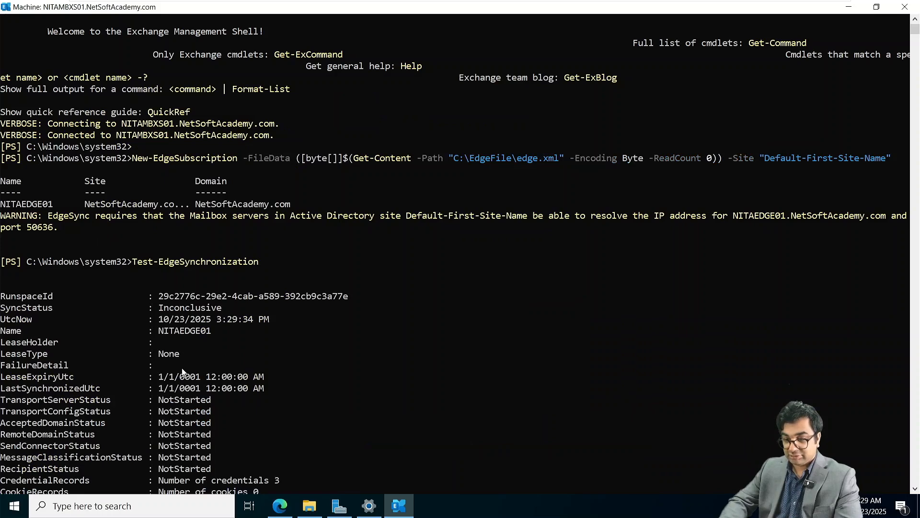
scroll(182, 371, down, 1)
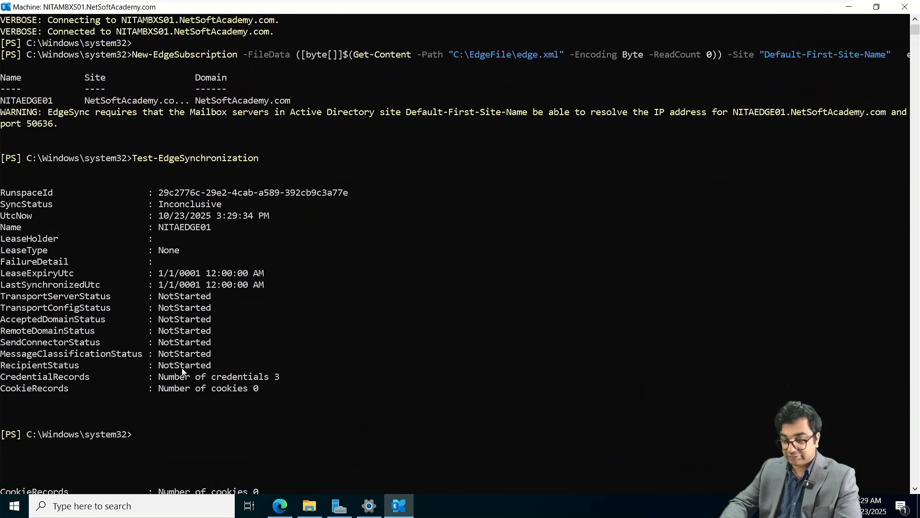
Run Start-EdgeSynchronization, which fails with CouldNotConnect, then recall the command.
text(TSa)
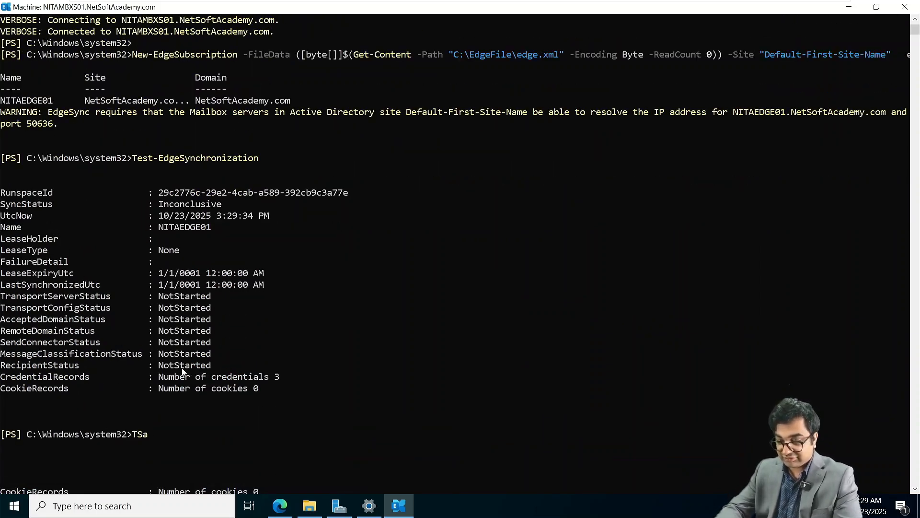
key(BackSpace)
key(BackSpace)
key(BackSpace)
text(Start)
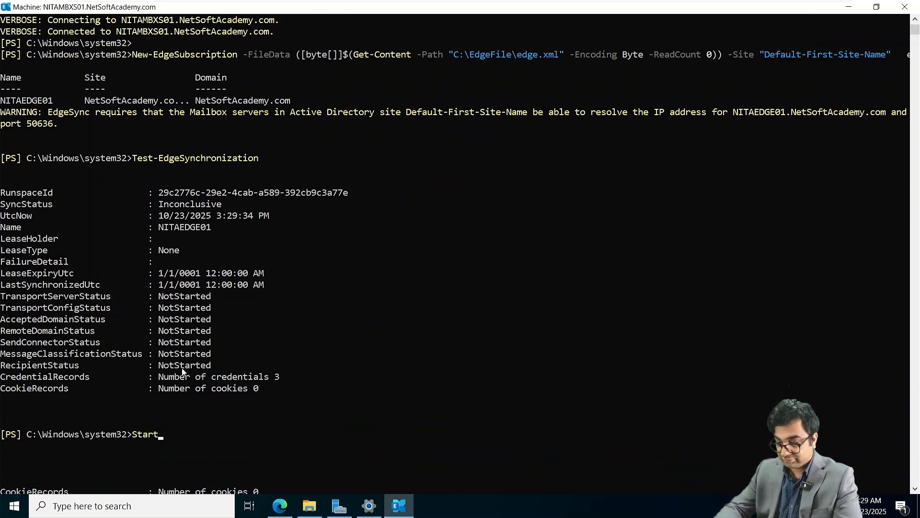
text(-Edge)
key(Tab)
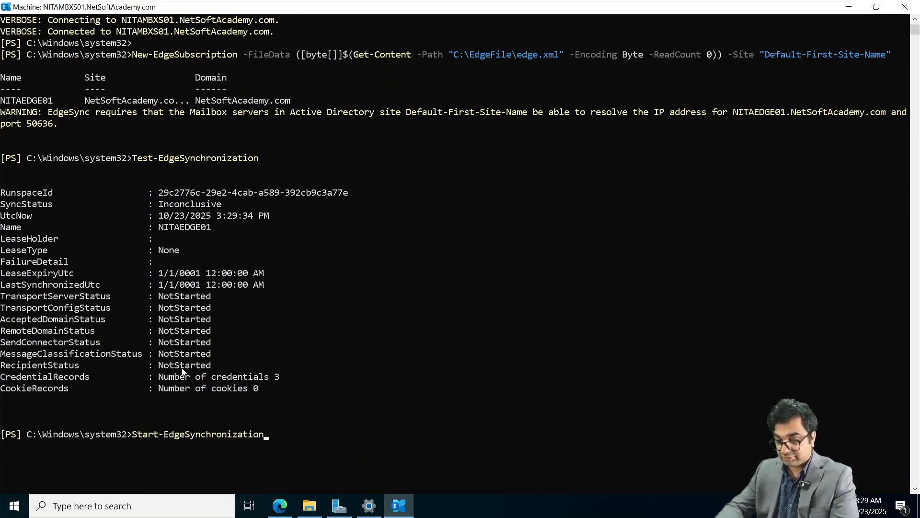
key(Return)
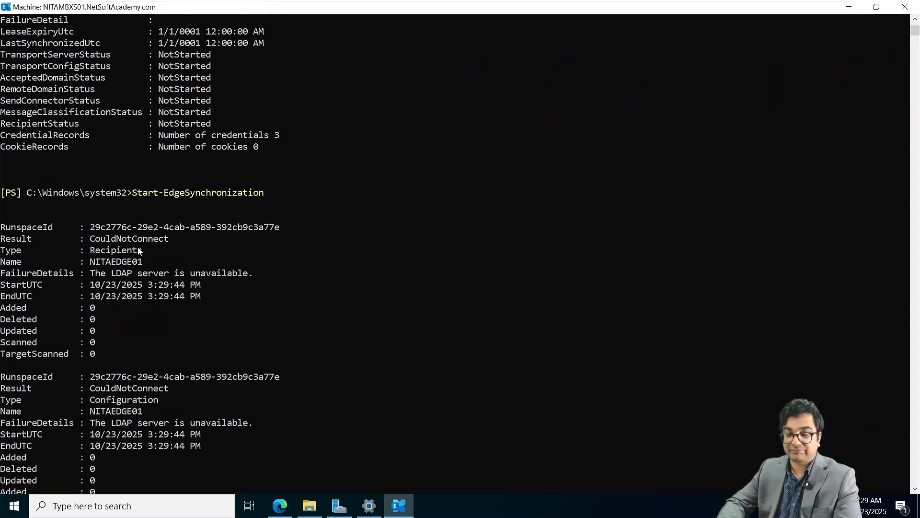
scroll(138, 250, down, 1)
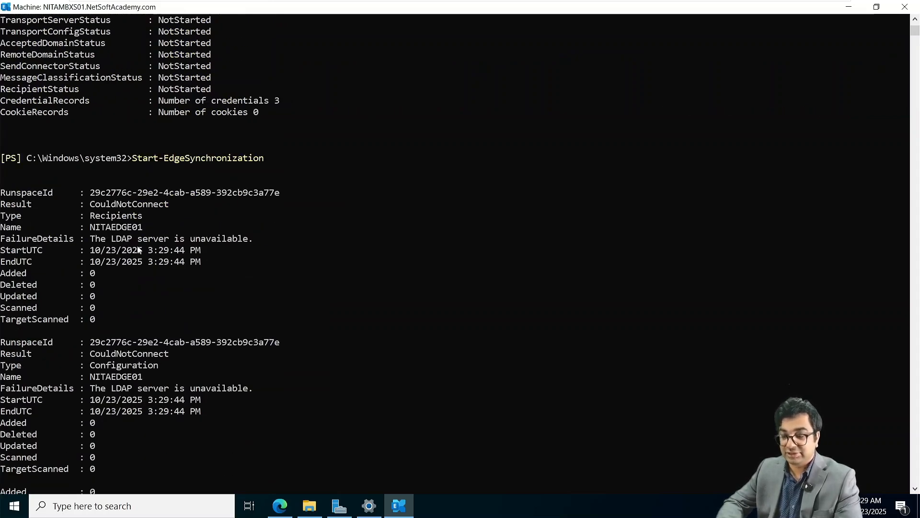
scroll(138, 249, down, 1)
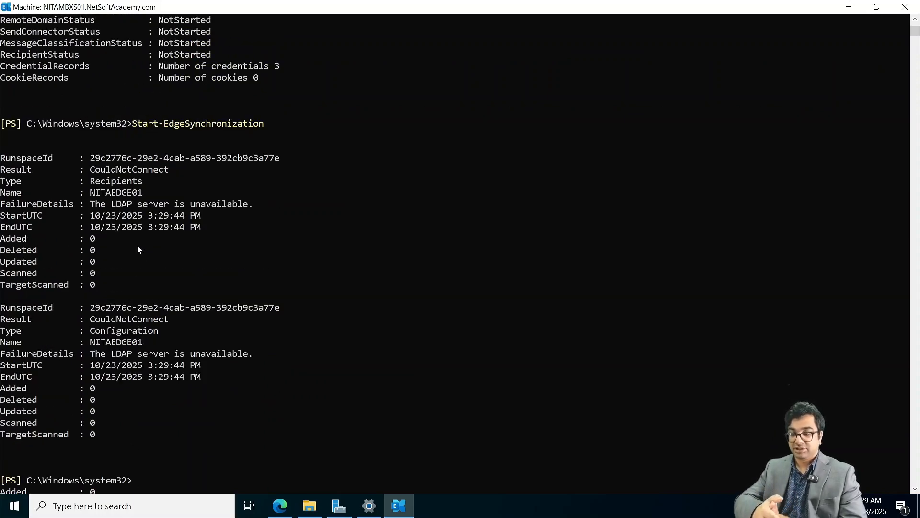
key(Up)
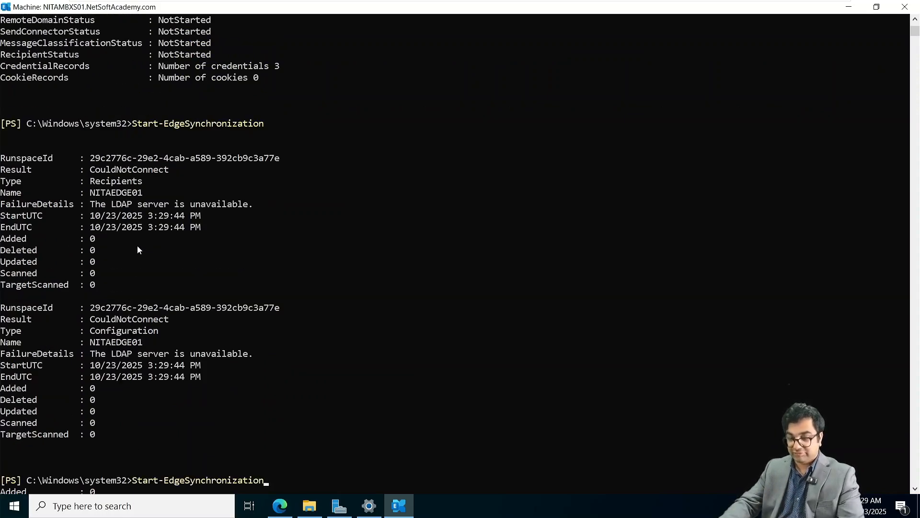
Rerun Start-EdgeSynchronization, clear the console, and run it again until it syncs 22 recipients and 6 configuration objects.
key(Return)
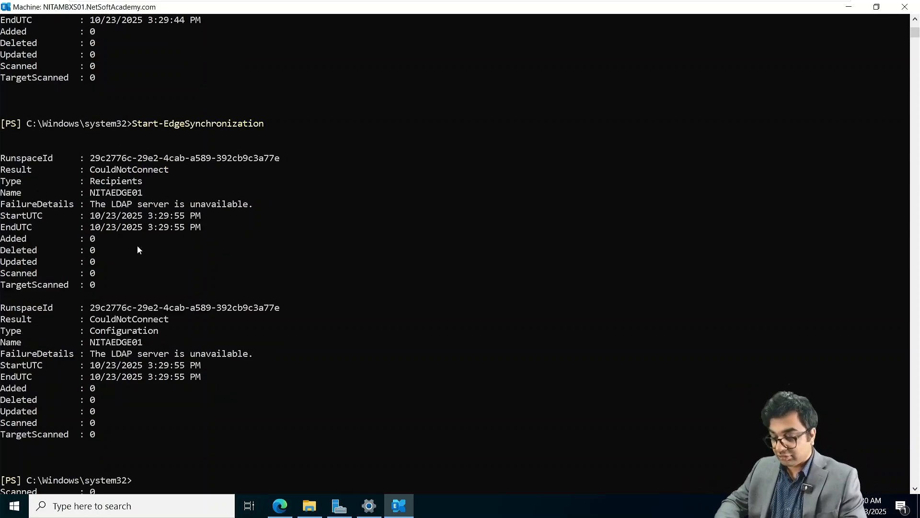
text(clear)
key(Return)
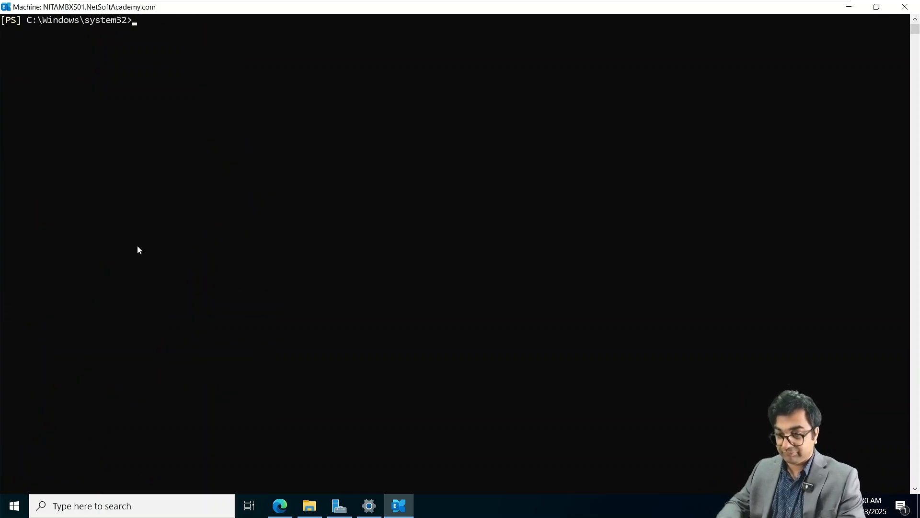
text(Start-EdgeSynchronization)
key(Return)
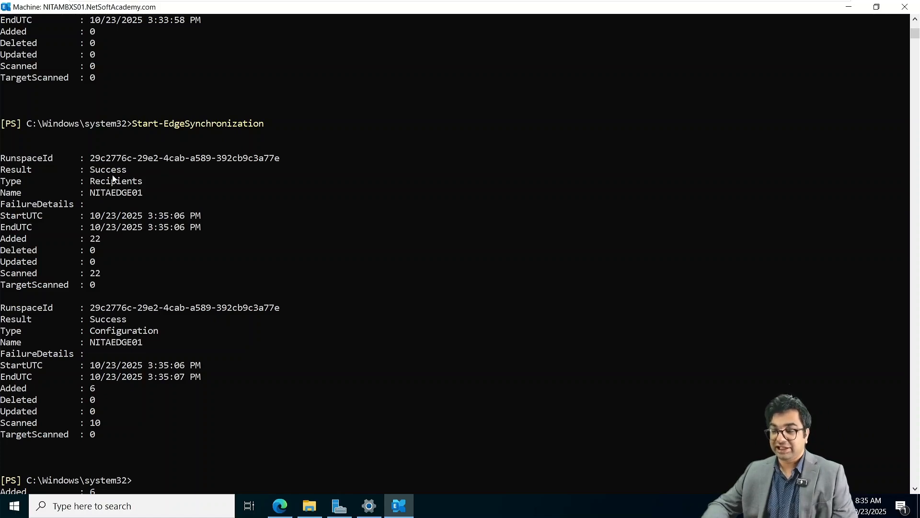
Mark the Success result, clear the console and enter Start-EdgeSynchronization again.
drag(90, 172, 128, 174)
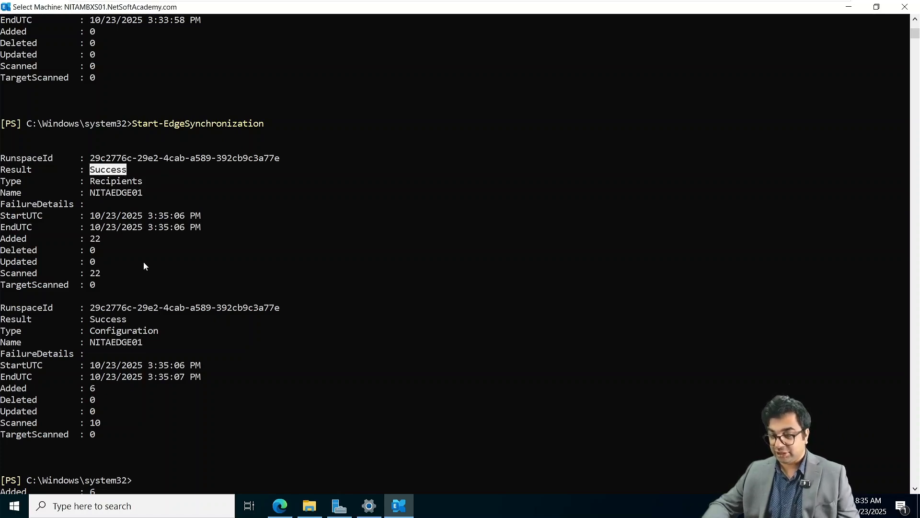
text(clear)
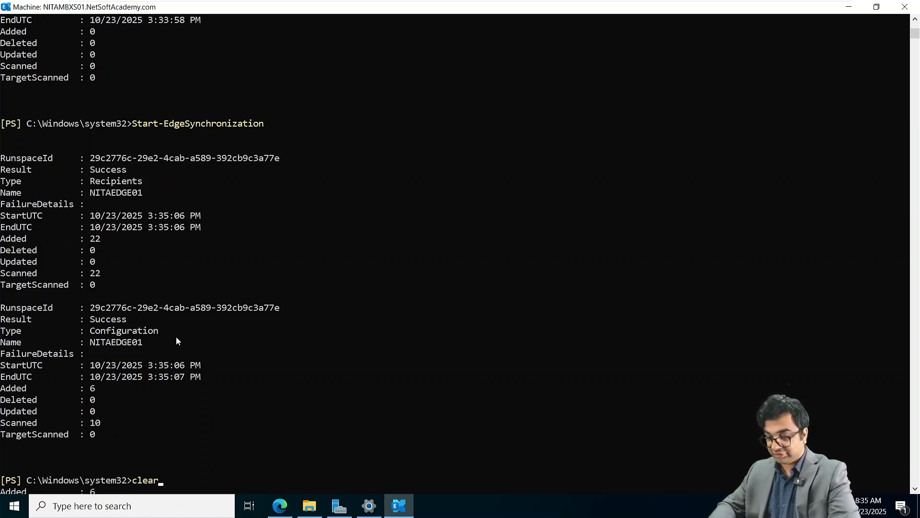
key(Return)
text(Start-EdgeSynchronization)
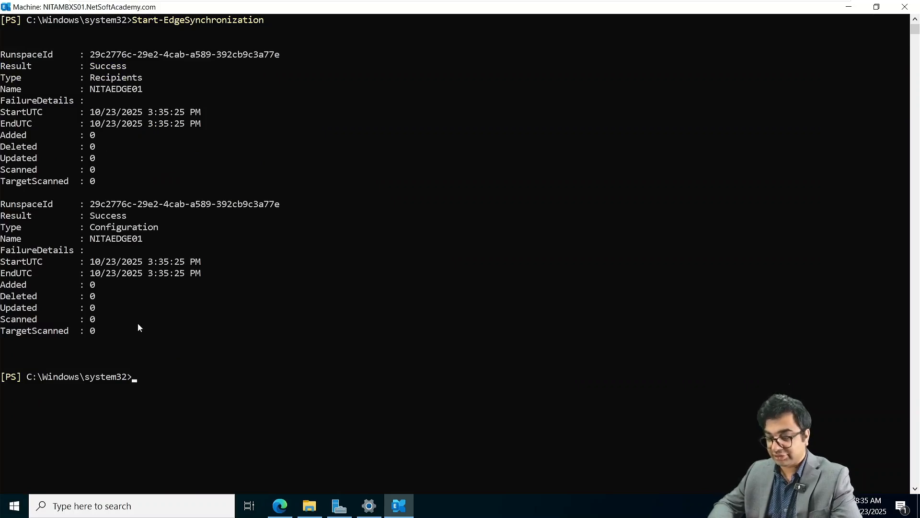
Run Test-EdgeSynchronization and confirm SyncStatus Normal for NITAEDGE01.
text(Test-Ed)
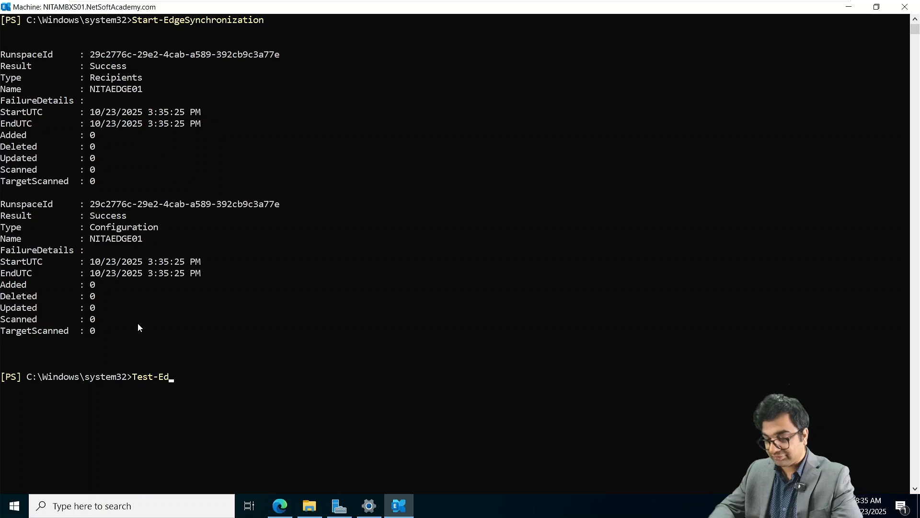
key(Tab)
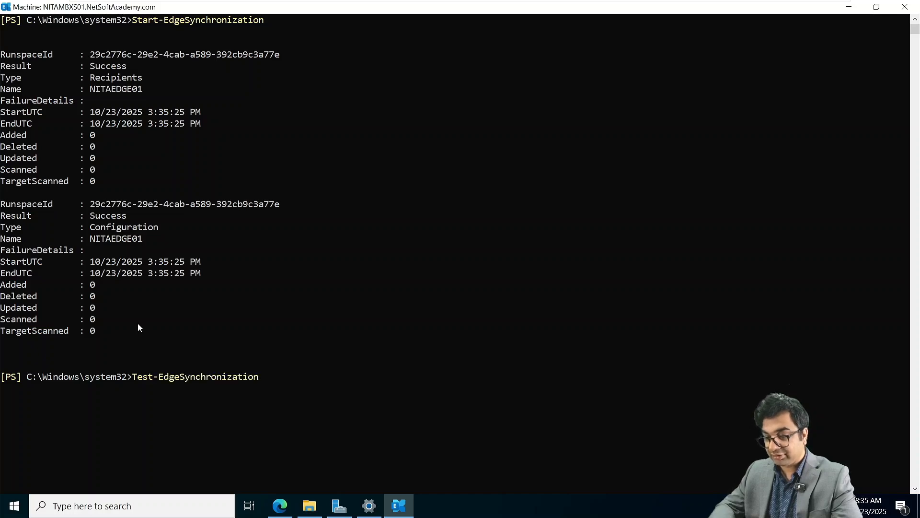
key(Return)
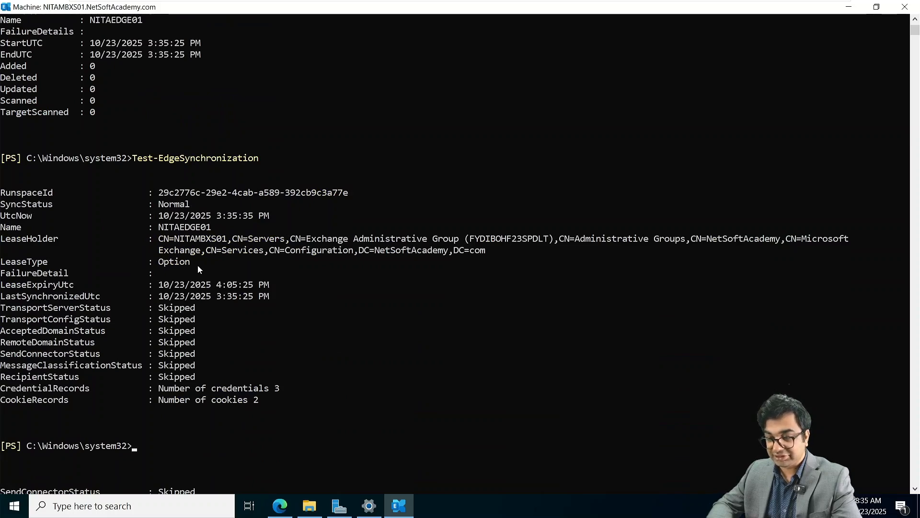
scroll(191, 271, down, 1)
scroll(195, 270, down, 1)
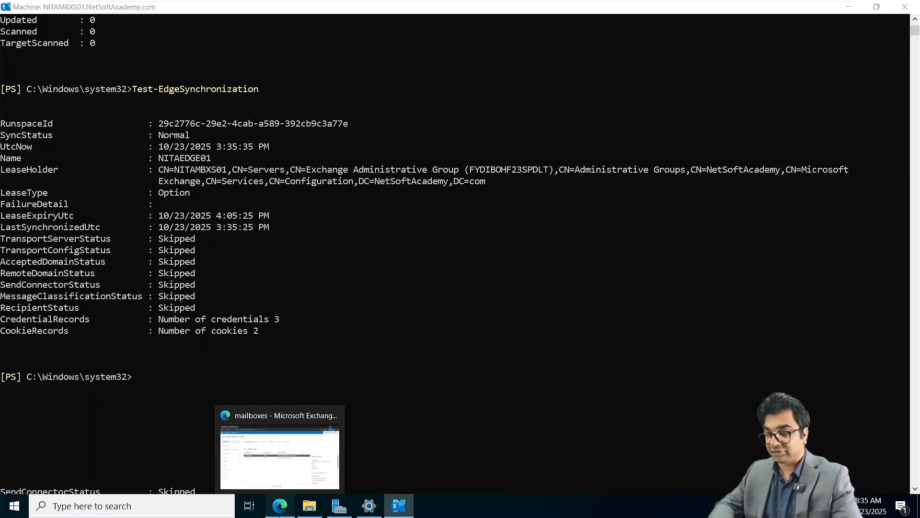
Refresh the Exchange admin center and inspect the Inbound EdgeSync and to-Internet send connectors.
click(280, 507)
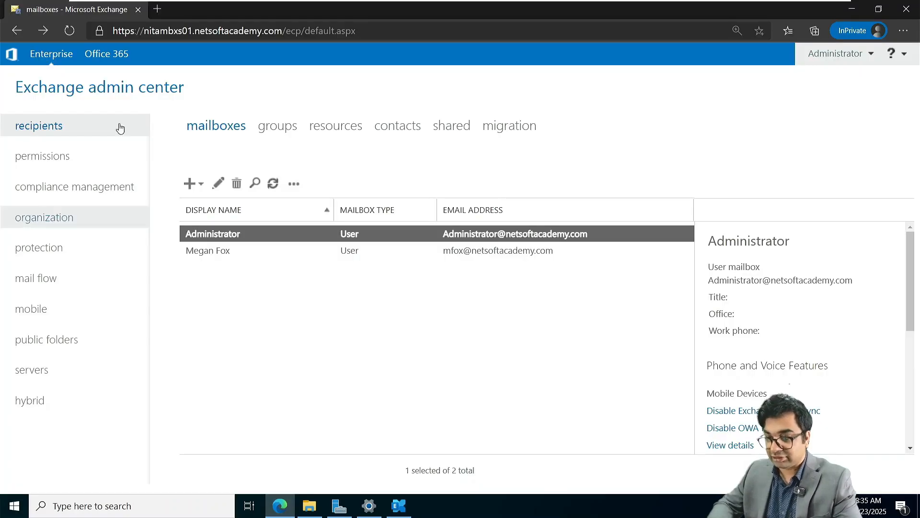
click(68, 32)
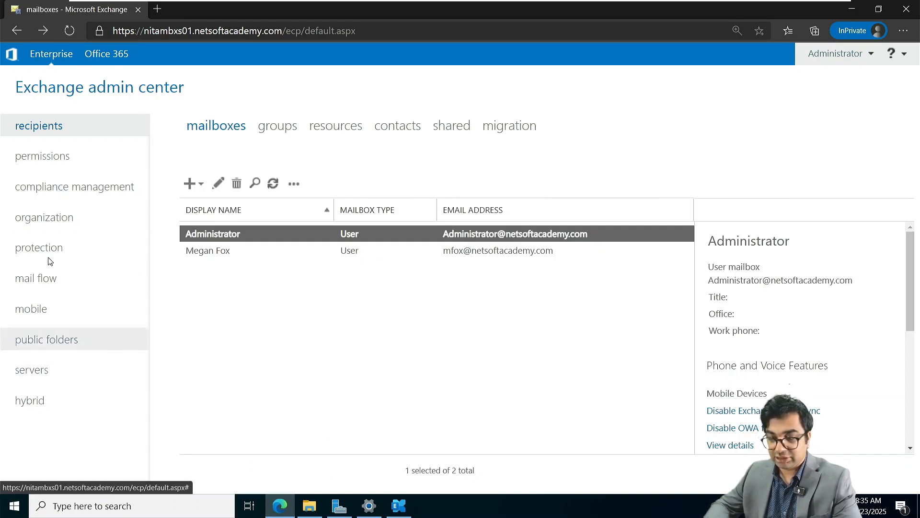
click(44, 279)
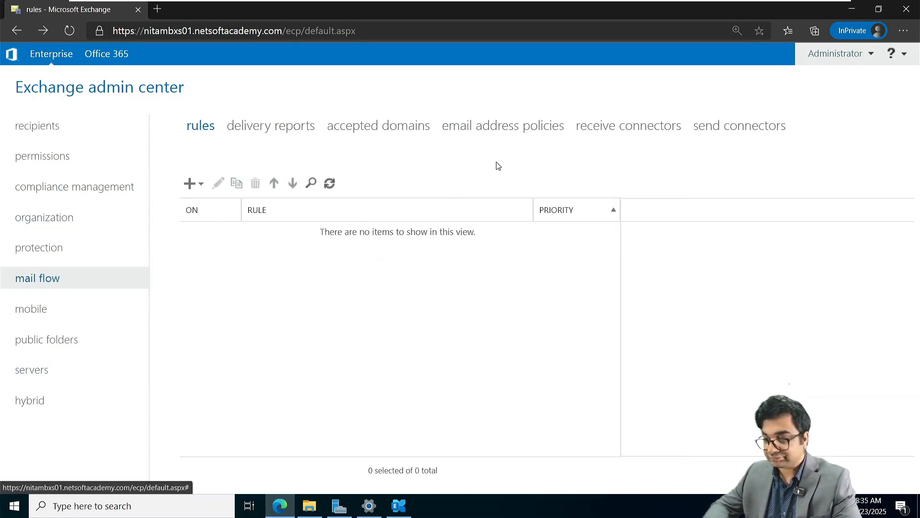
click(716, 132)
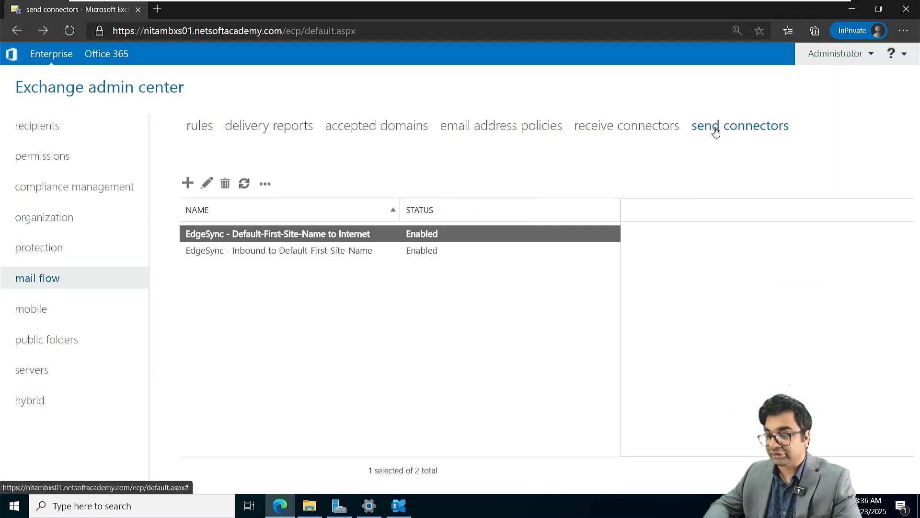
click(217, 249)
click(216, 232)
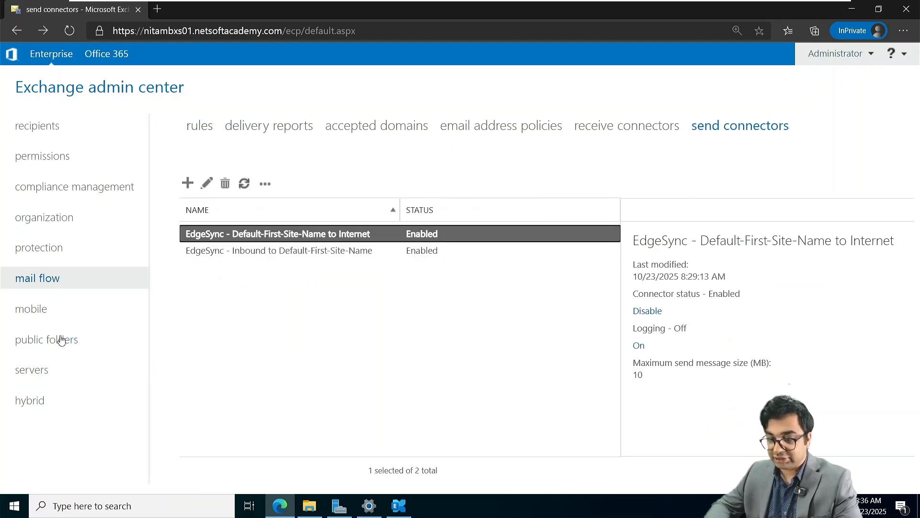
Check the servers list showing NITAEDGE01 as Edge Transport beside NITAMBXS01.
click(42, 373)
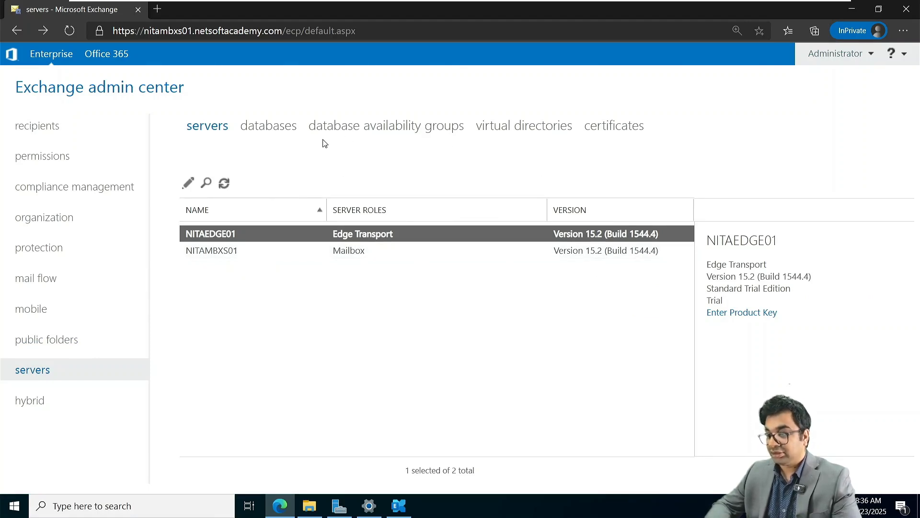
click(273, 134)
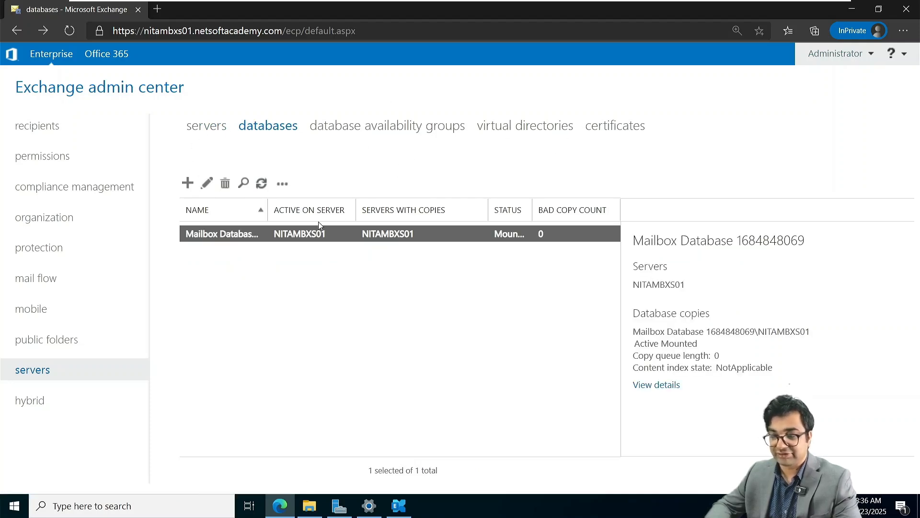
click(213, 133)
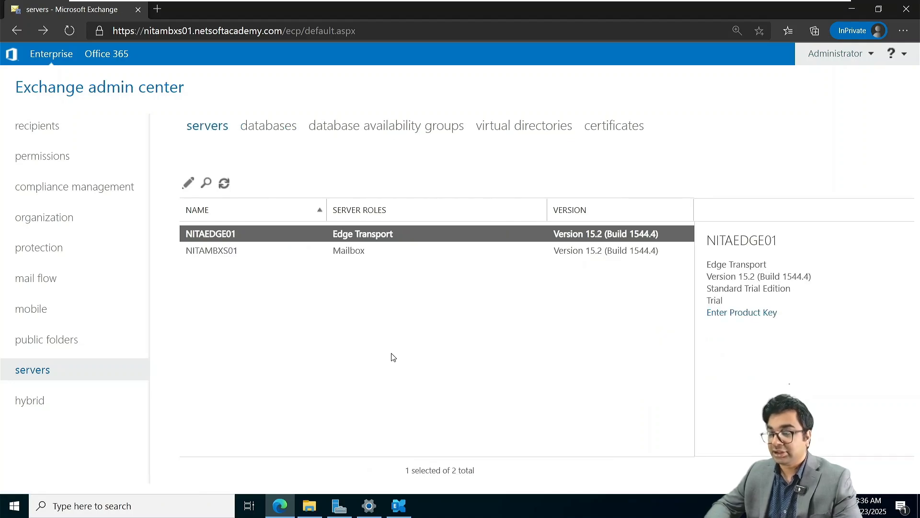
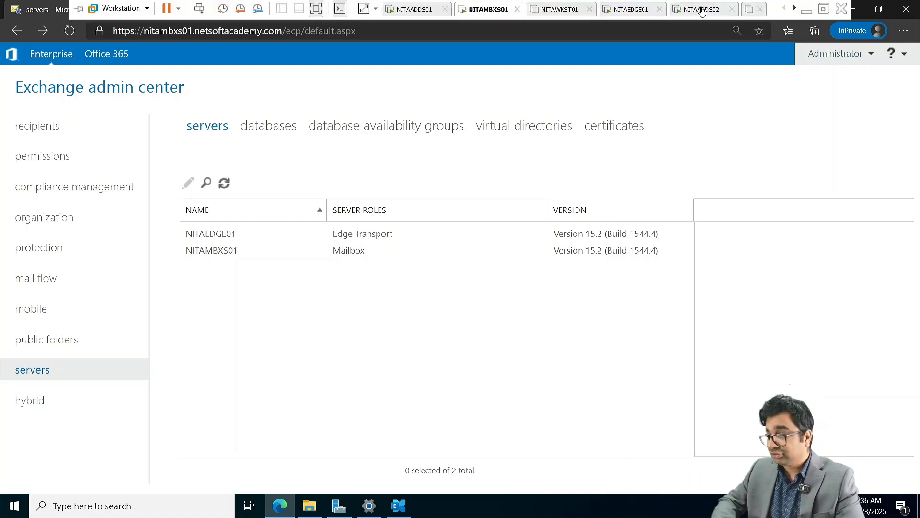
Switch from the Exchange admin center to the NITAADDS02 virtual machine's Server Manager dashboard.
click(698, 9)
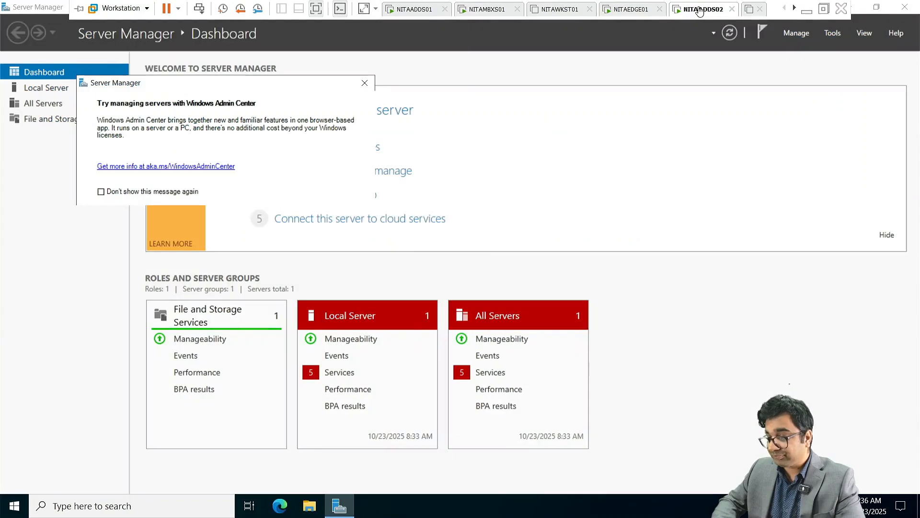
Dismiss the Windows Admin Center suggestion and open Ethernet0's IPv4 properties from Local Server.
click(364, 85)
click(59, 90)
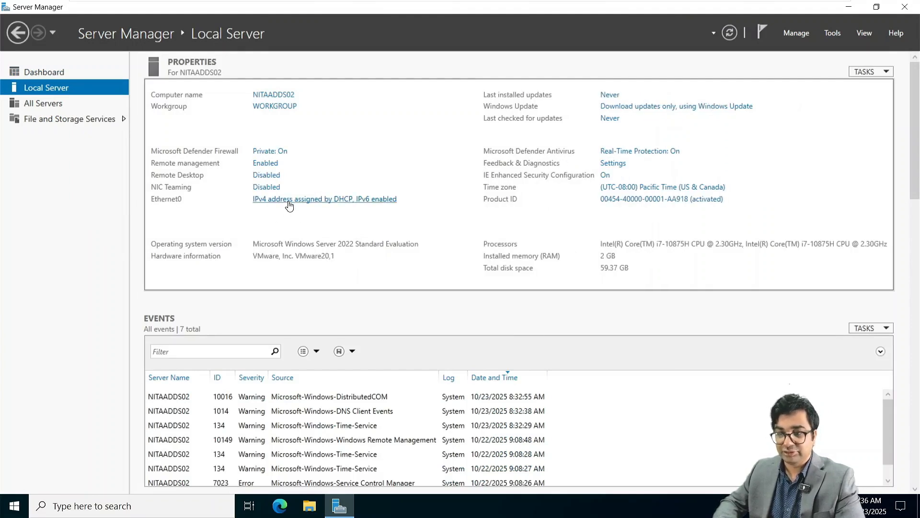
click(289, 206)
right_click(205, 154)
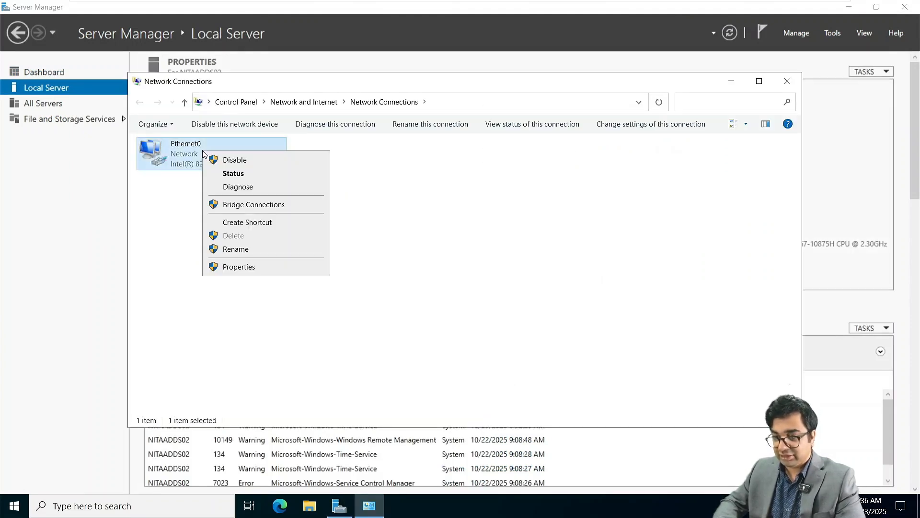
click(246, 267)
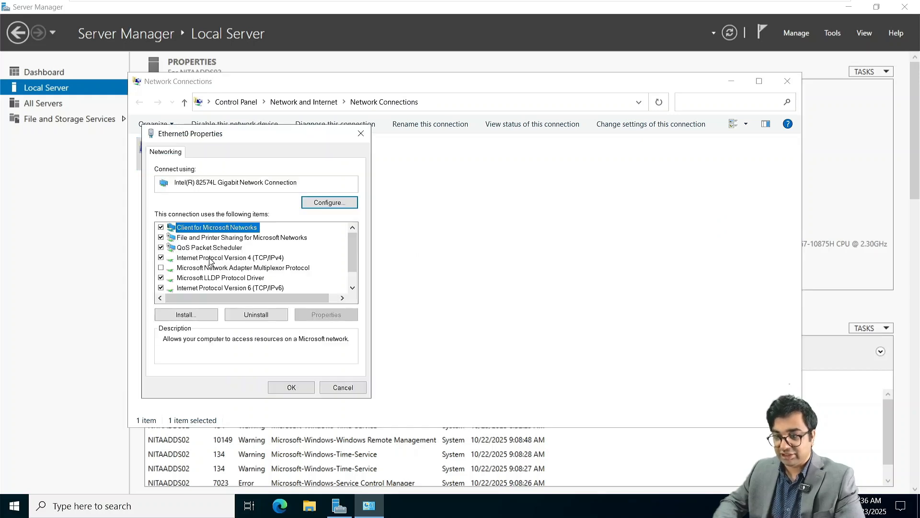
click(209, 258)
double_click(210, 259)
Assign static IP 172.16.10.100, mask 255.255.0.0, gateway 172.16.10.1 and DNS 172.16.10.100.
click(211, 261)
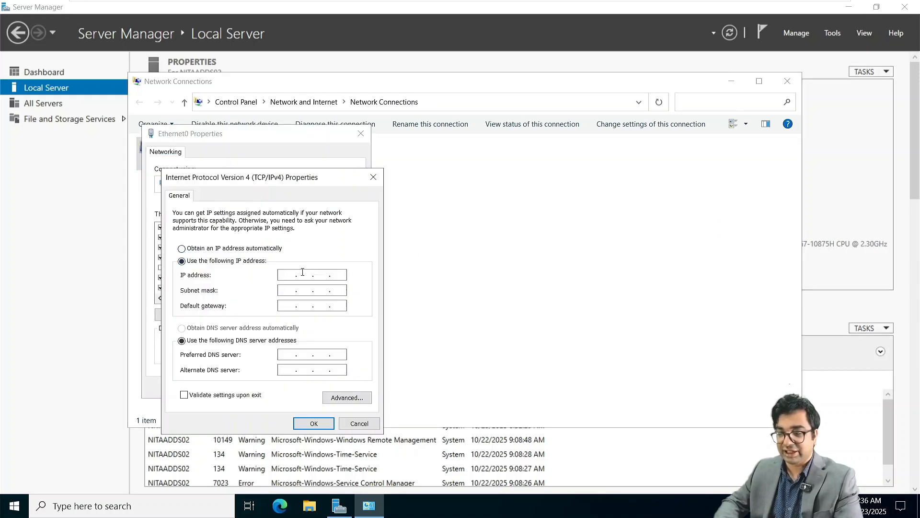
click(288, 272)
text(172 . )
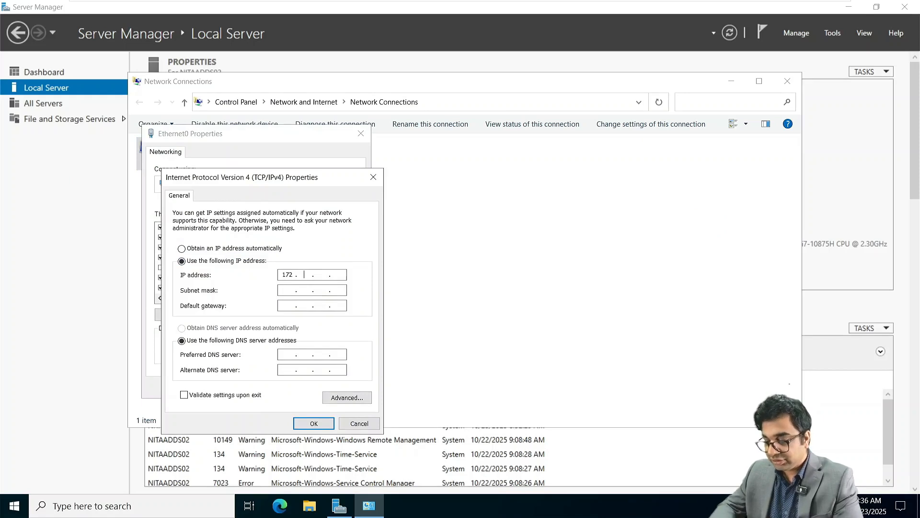
text(1 )
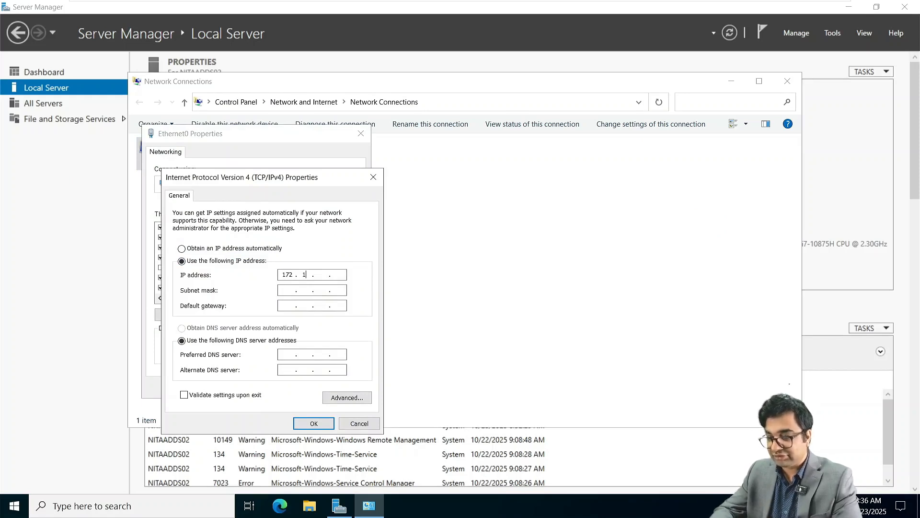
text(6)
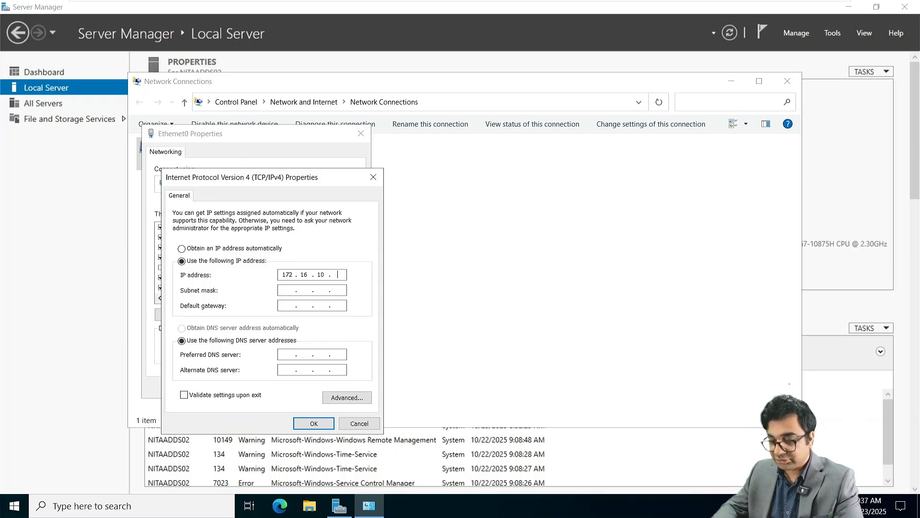
text(100)
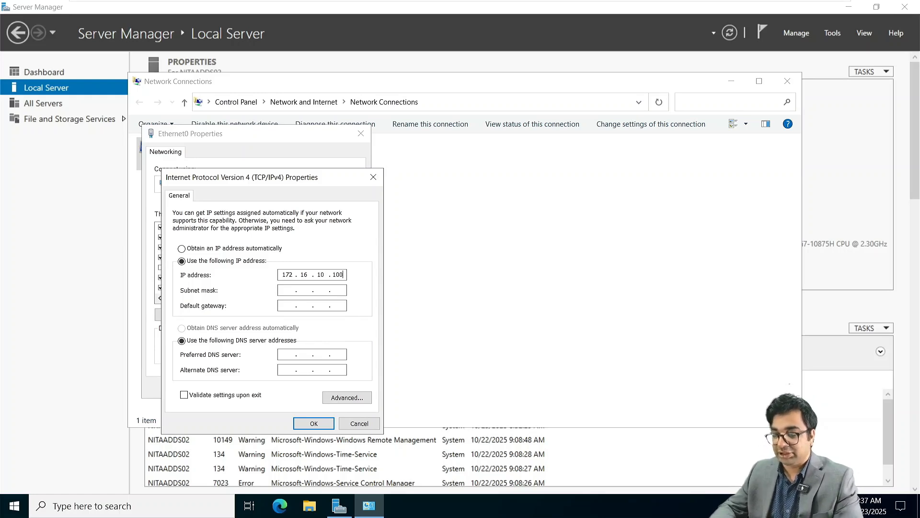
key(Tab)
key(Tab)
text(1)
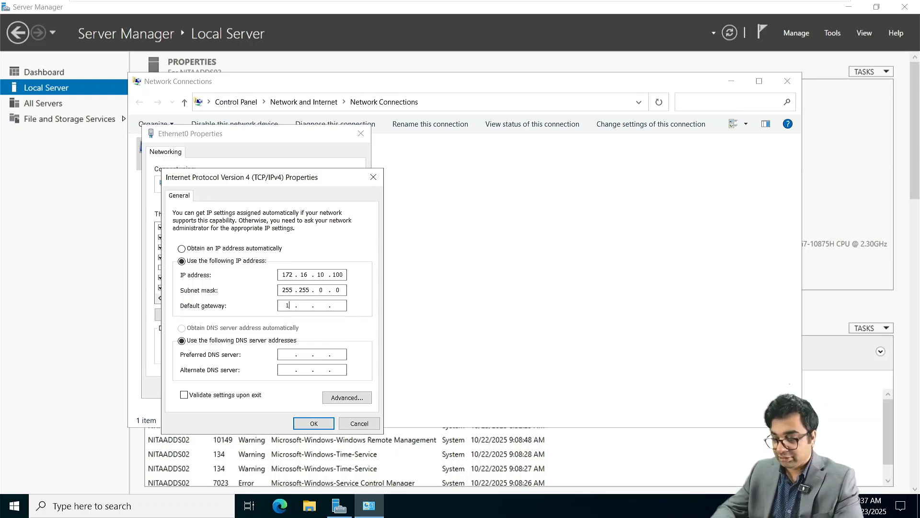
text(72 . 16 . 10 . )
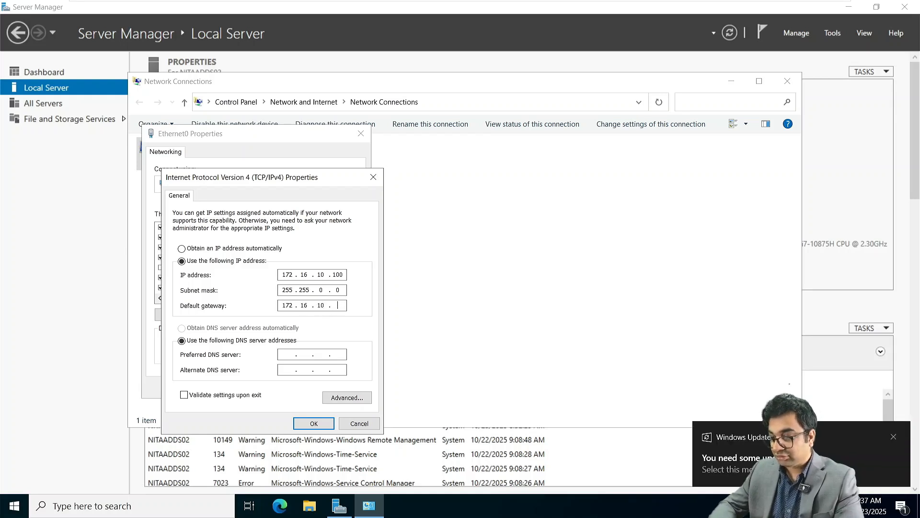
text(1)
key(Tab)
key(Tab)
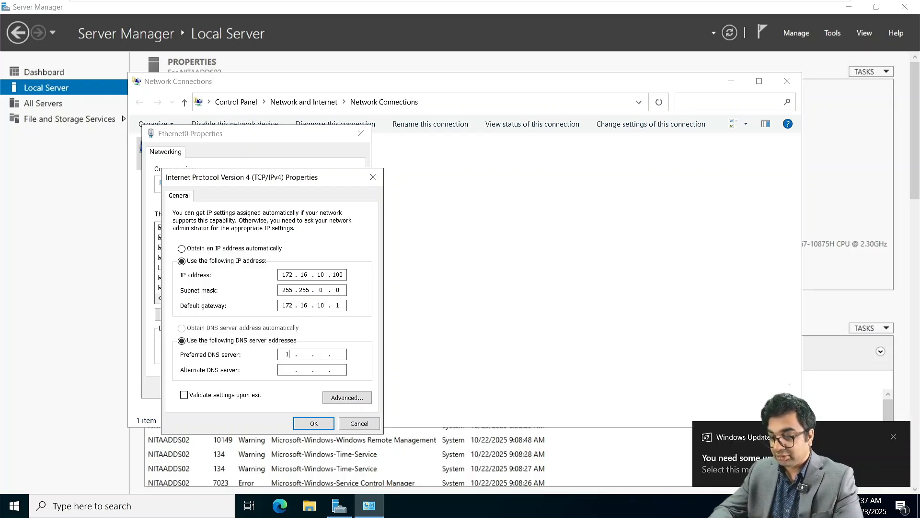
text(172)
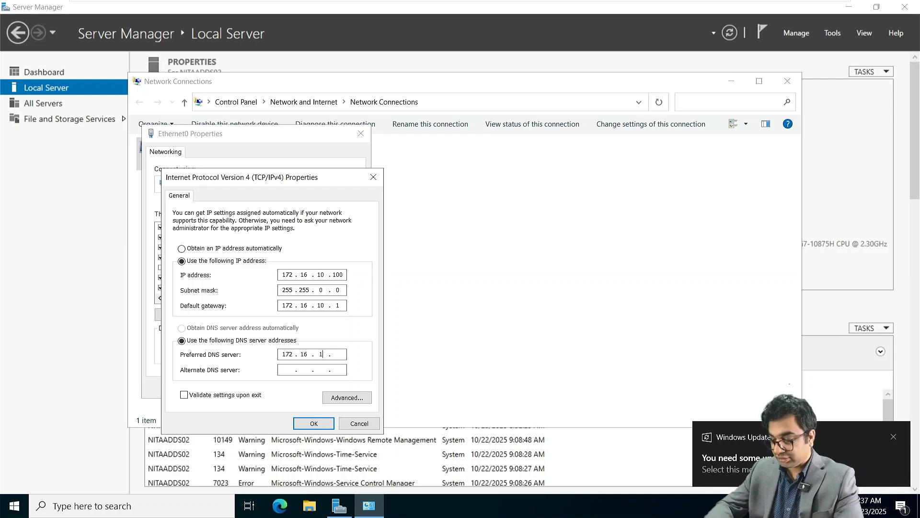
click(314, 424)
click(293, 387)
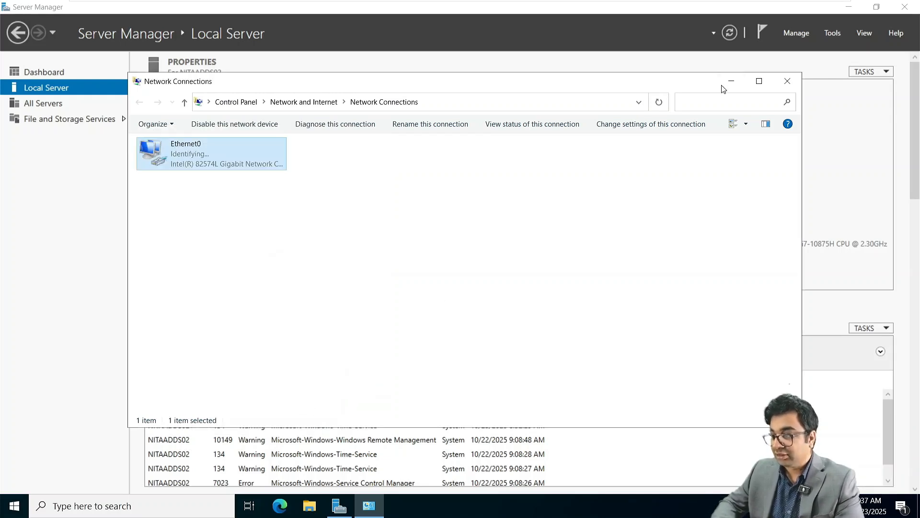
click(786, 81)
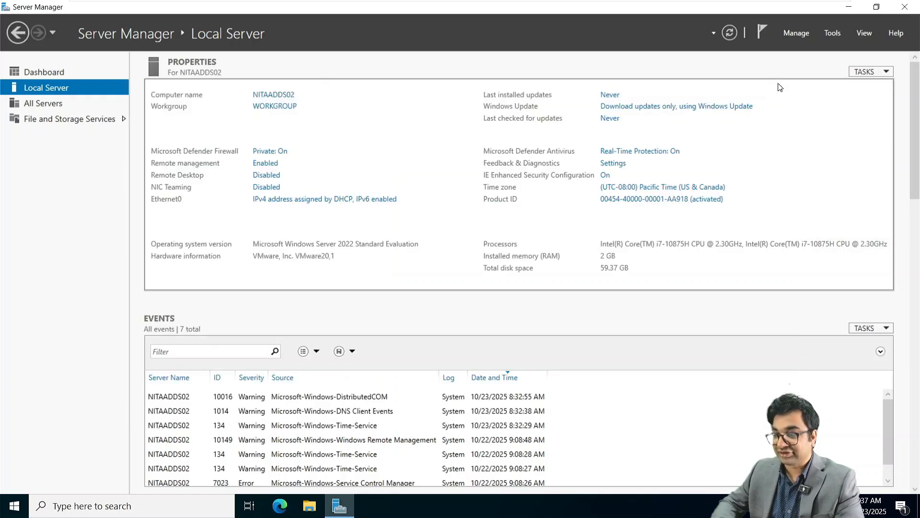
Install the Active Directory Domain Services role with its required features.
click(43, 72)
click(309, 150)
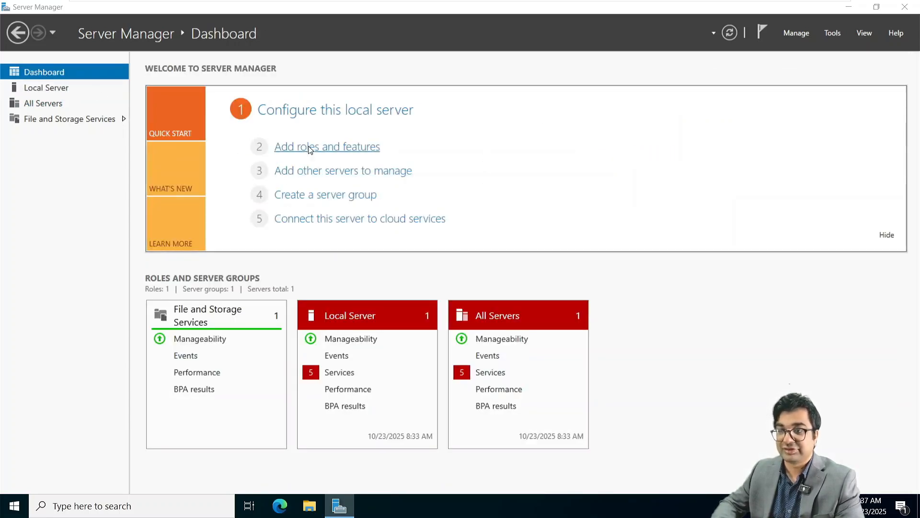
click(359, 349)
click(359, 348)
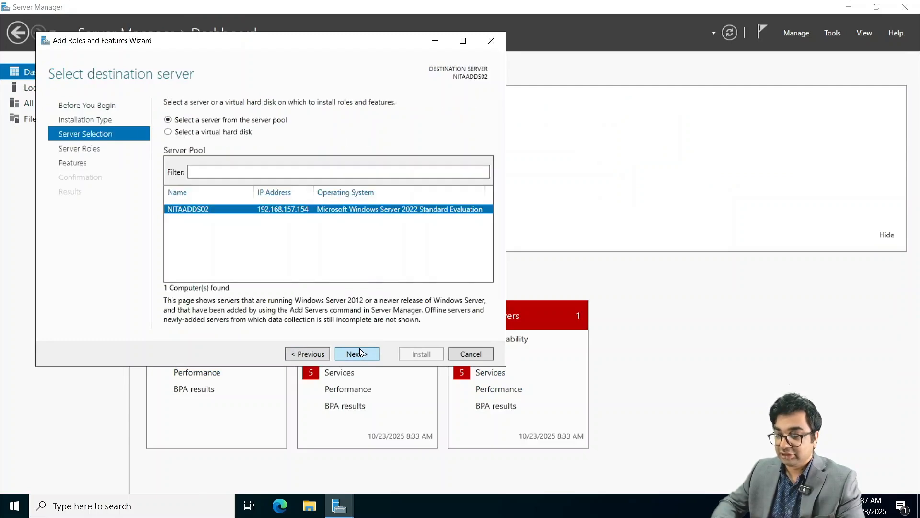
click(361, 353)
click(361, 353)
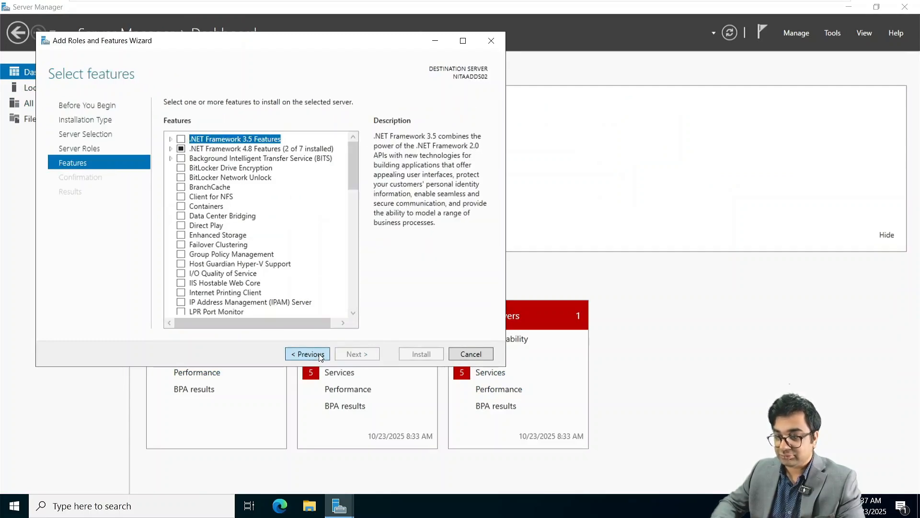
click(320, 355)
click(184, 148)
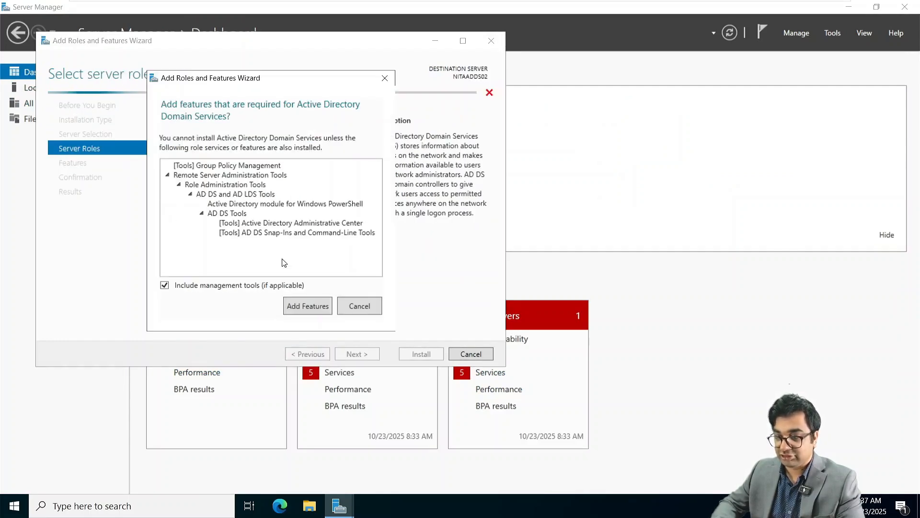
click(298, 305)
click(362, 355)
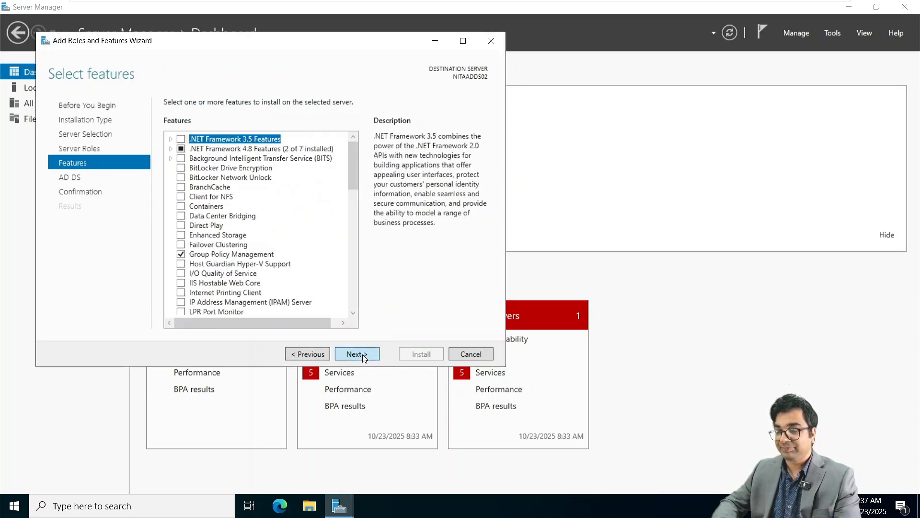
click(363, 355)
click(363, 355)
click(411, 356)
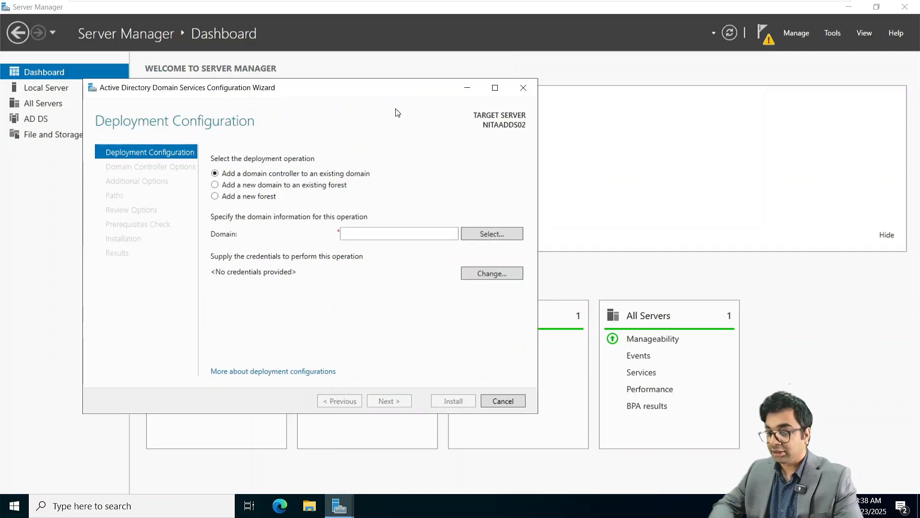
Promote the server by adding a new forest with root domain NITA.local.
click(249, 201)
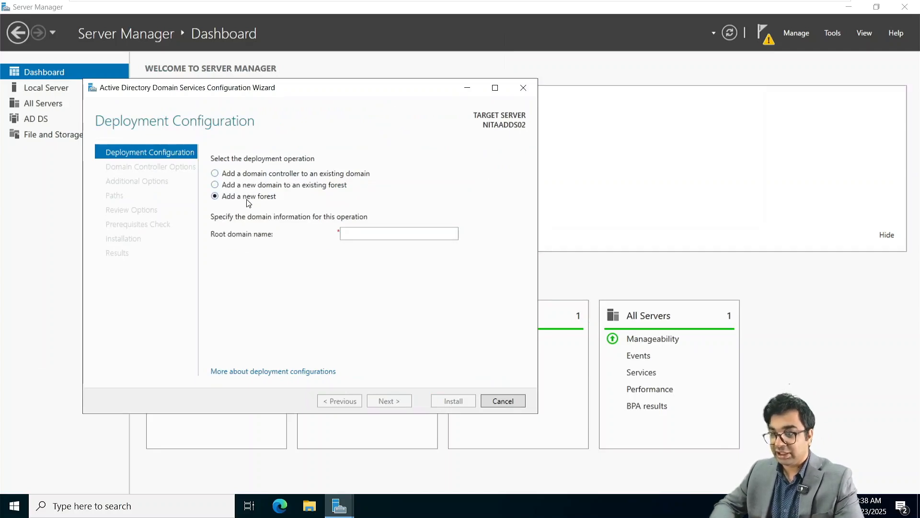
click(350, 231)
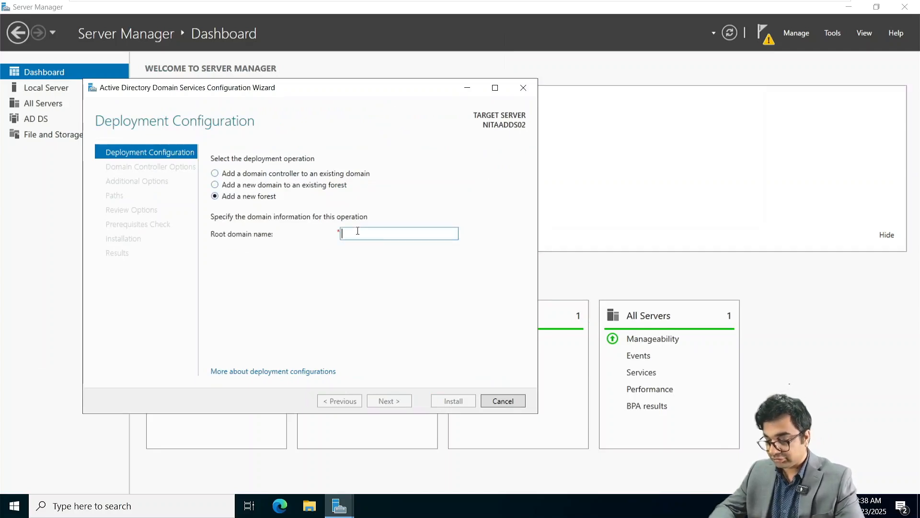
text(NITA)
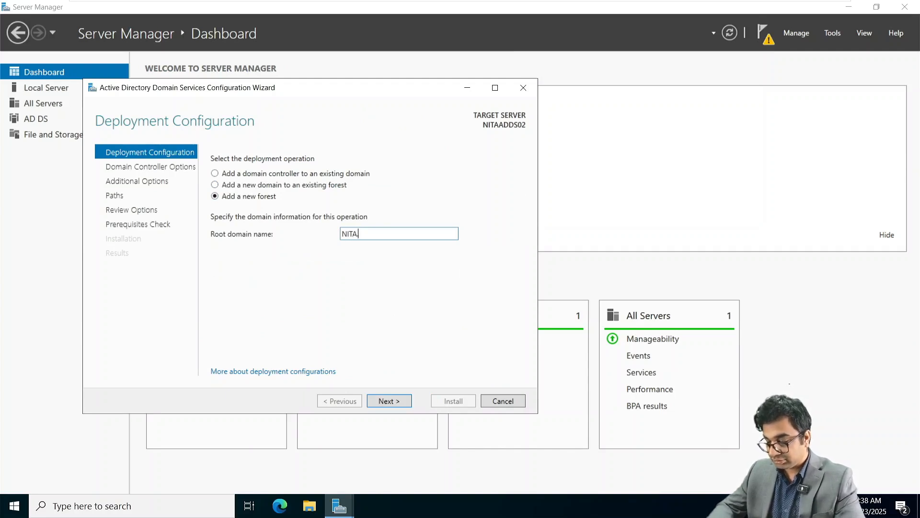
text(.local)
key(Return)
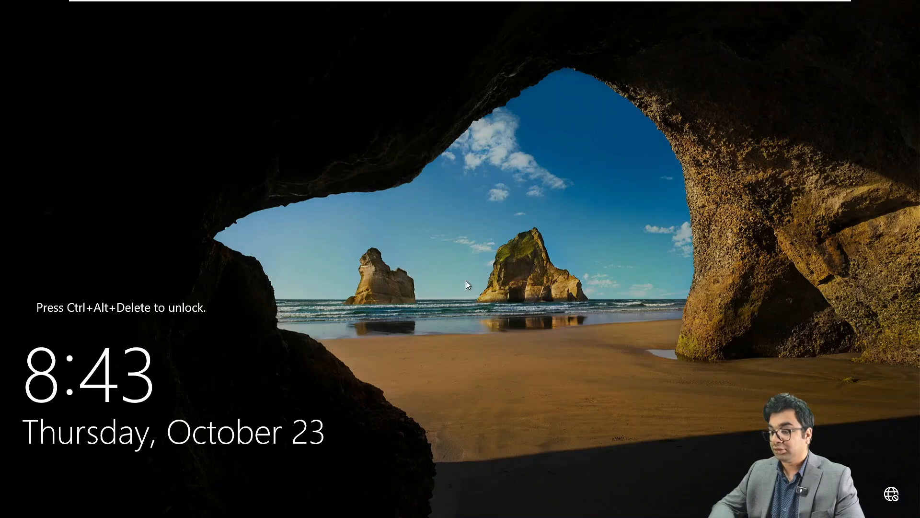
Sign in to NITAADDS02 with the administrator password.
mouse_move(481, 3)
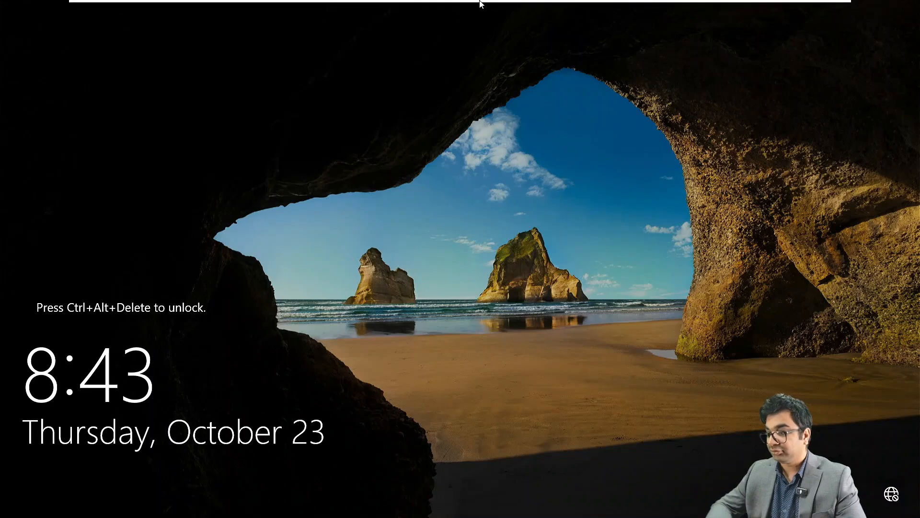
click(199, 9)
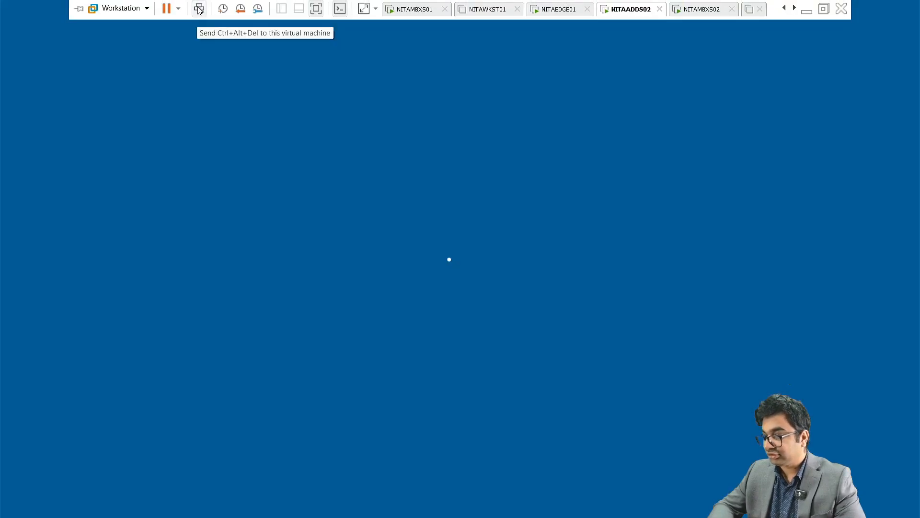
text(P)
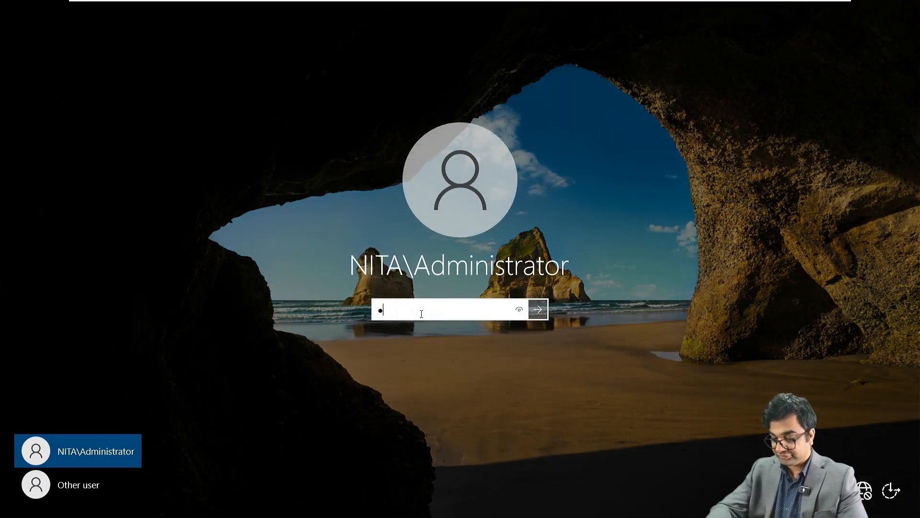
text(••••••••)
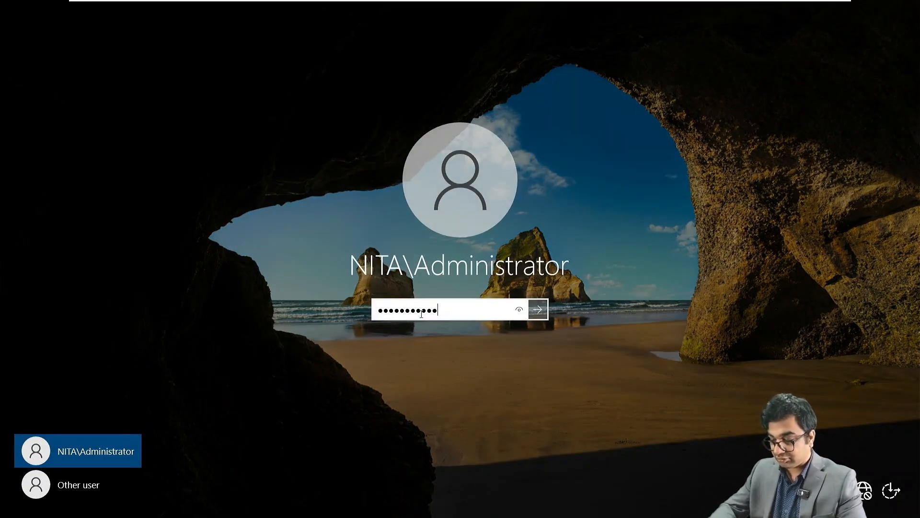
key(Return)
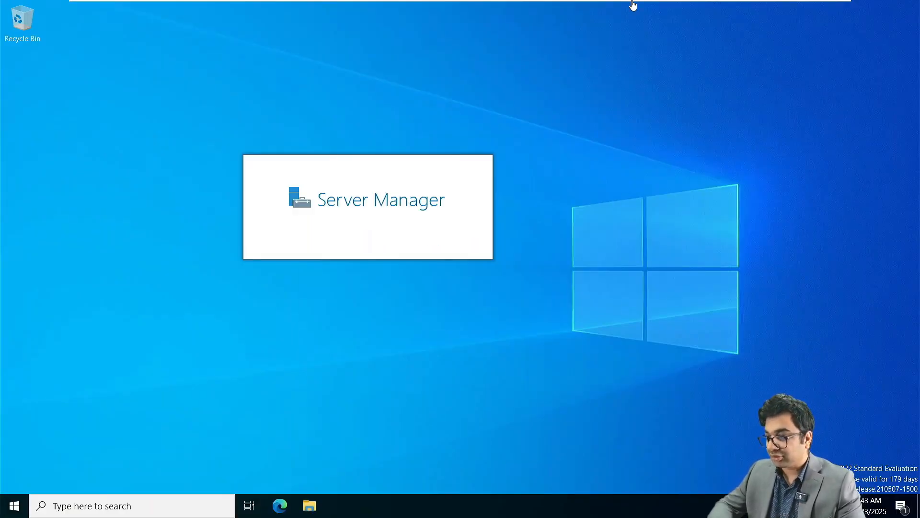
Mount the Exchange Server 2019 CU14 ISO in the VM's CD/DVD drive and show Local Server.
right_click(618, 10)
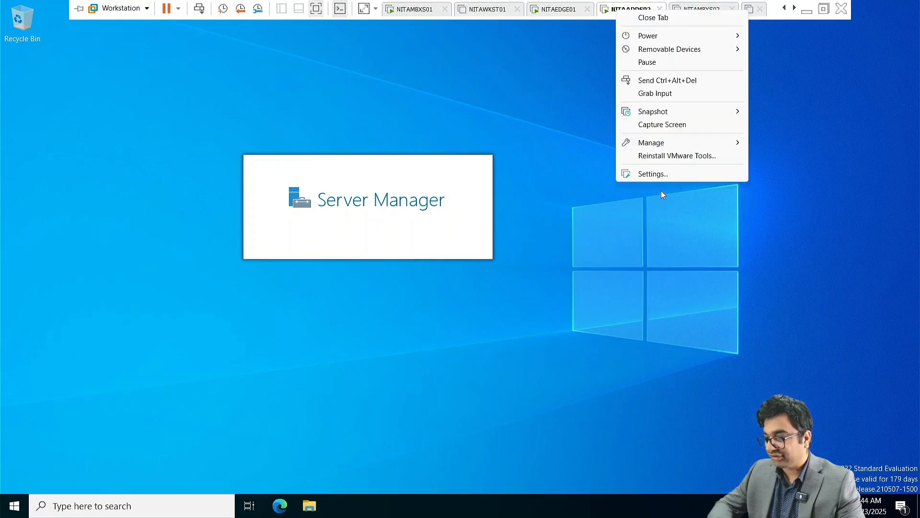
click(654, 175)
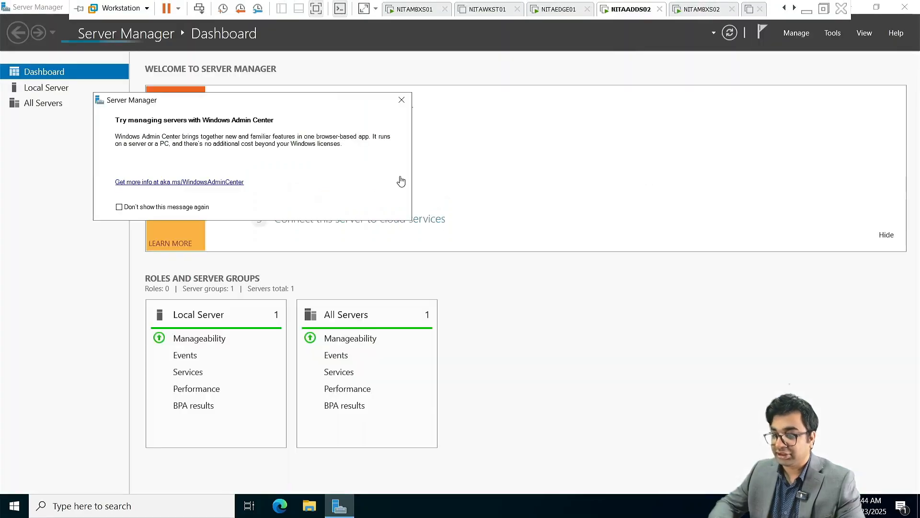
click(292, 128)
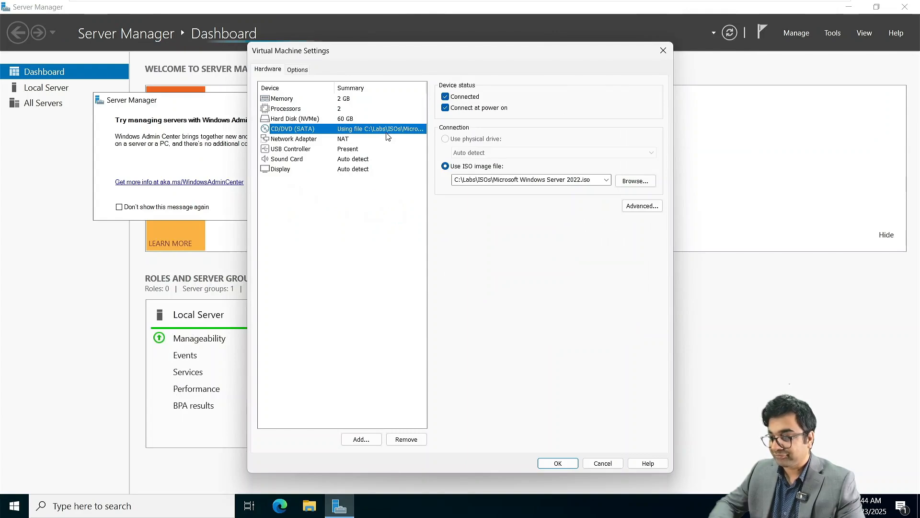
click(607, 179)
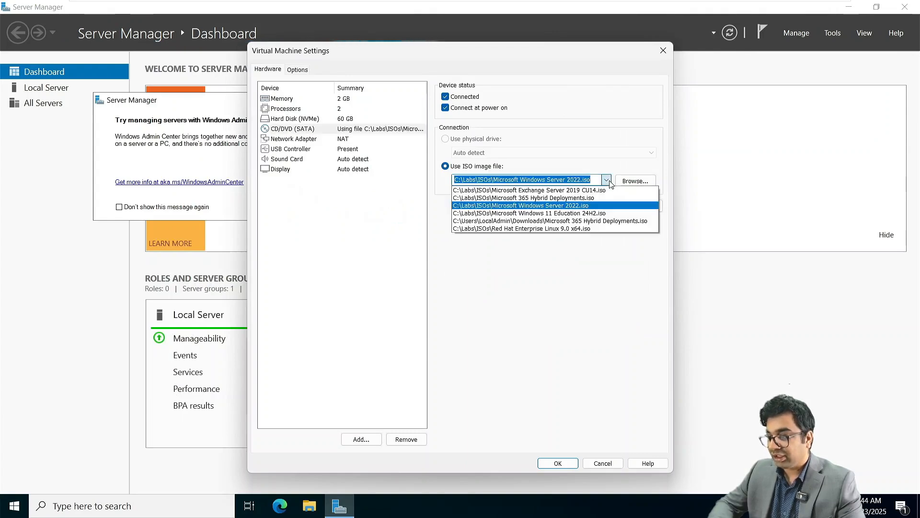
click(582, 190)
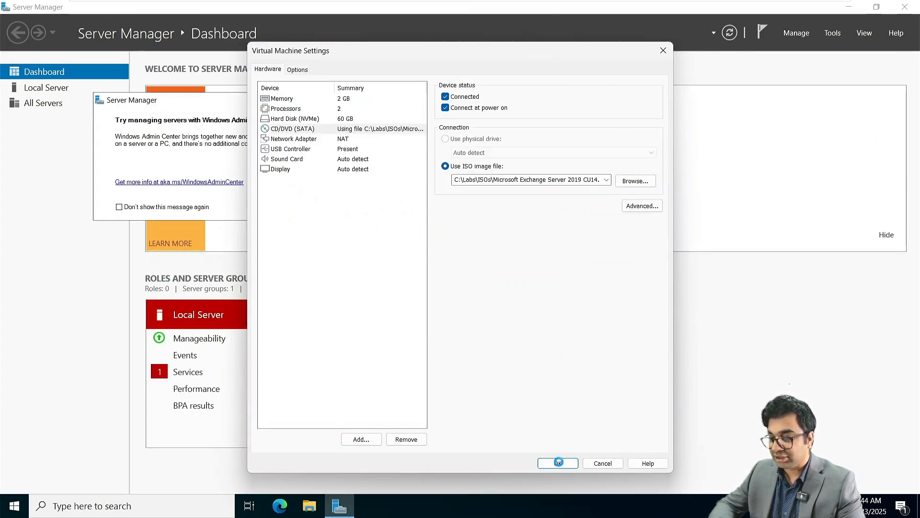
click(559, 463)
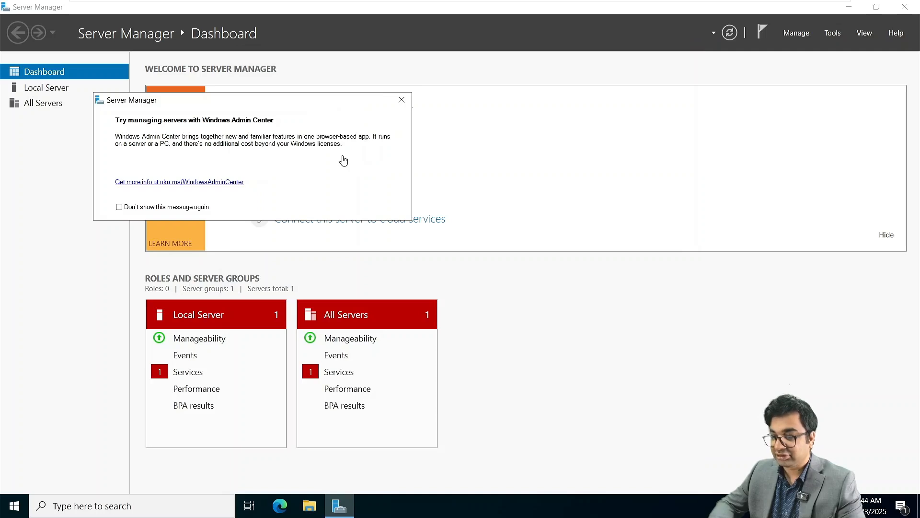
click(401, 100)
click(58, 89)
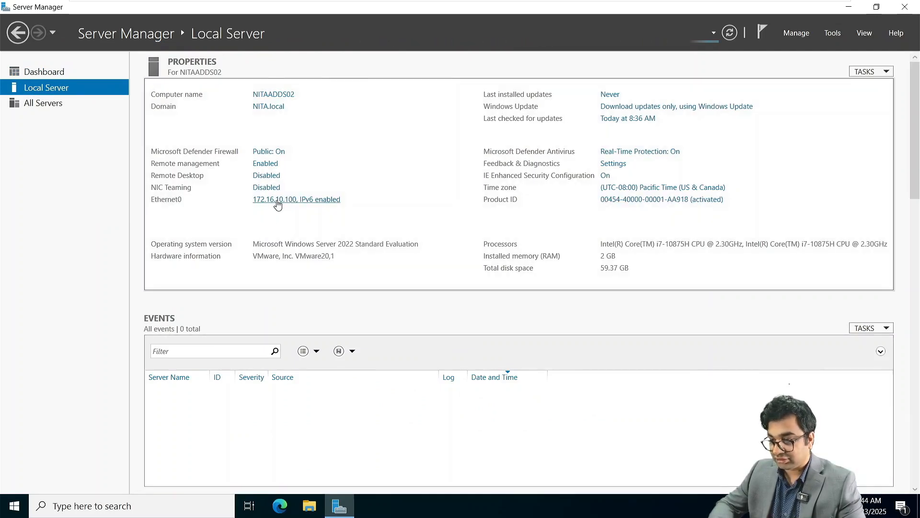
Set Ethernet0's preferred DNS server to 172.16.10.100 in its IPv4 properties.
click(277, 201)
click(226, 157)
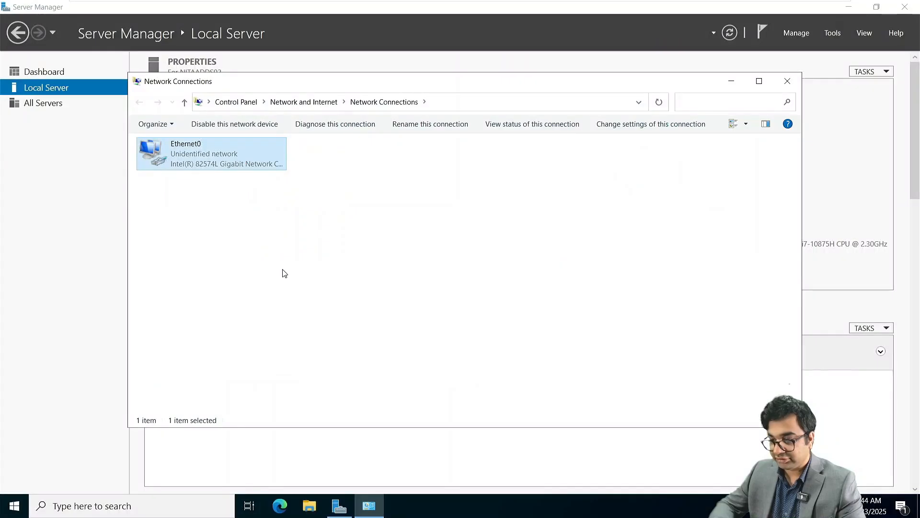
right_click(204, 155)
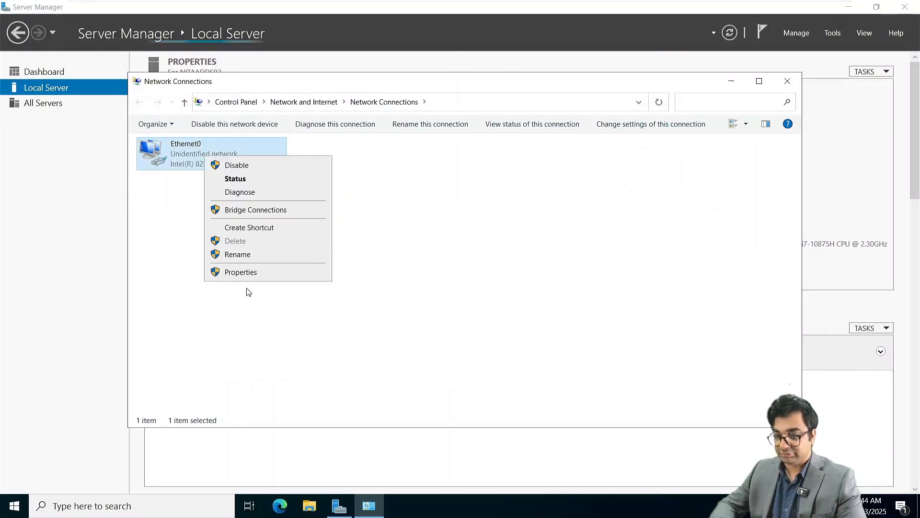
click(240, 272)
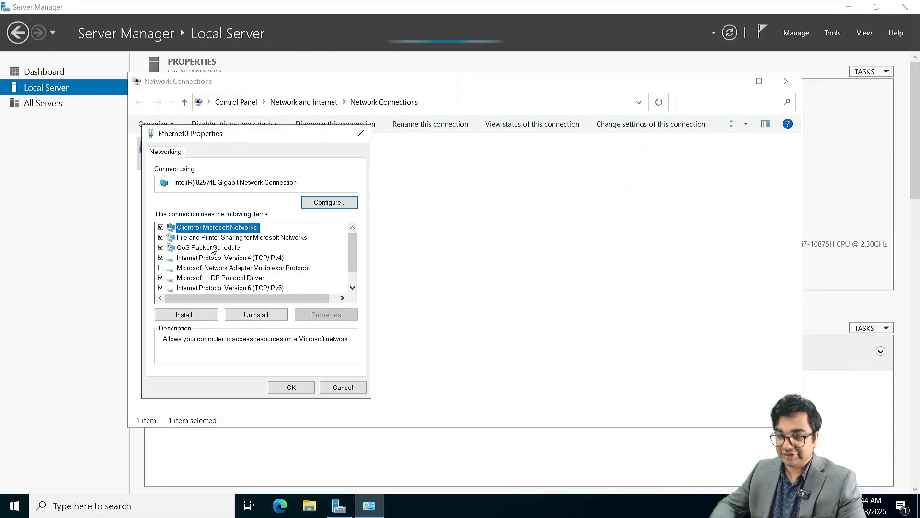
double_click(215, 259)
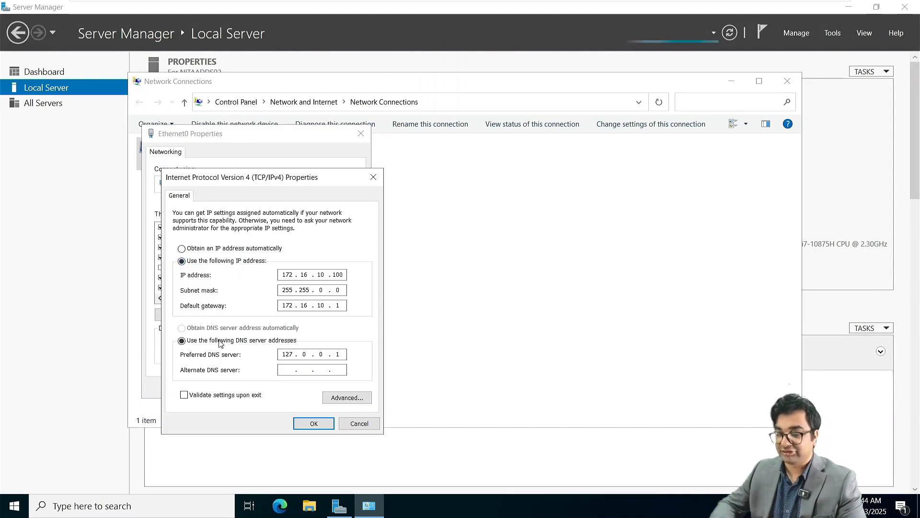
double_click(292, 356)
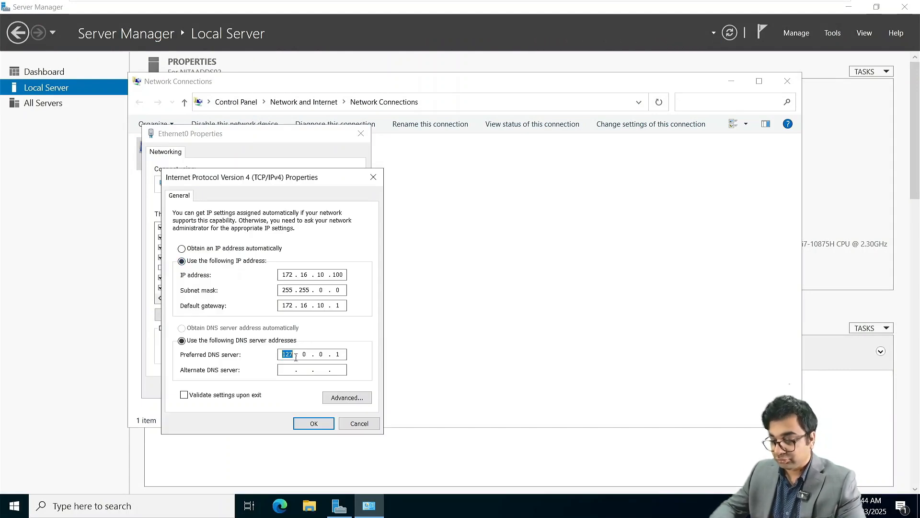
text(172)
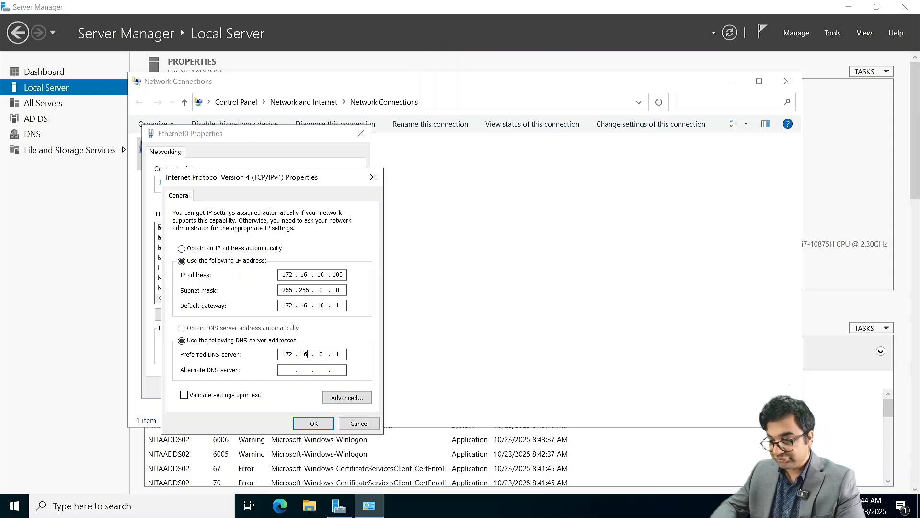
text(.10)
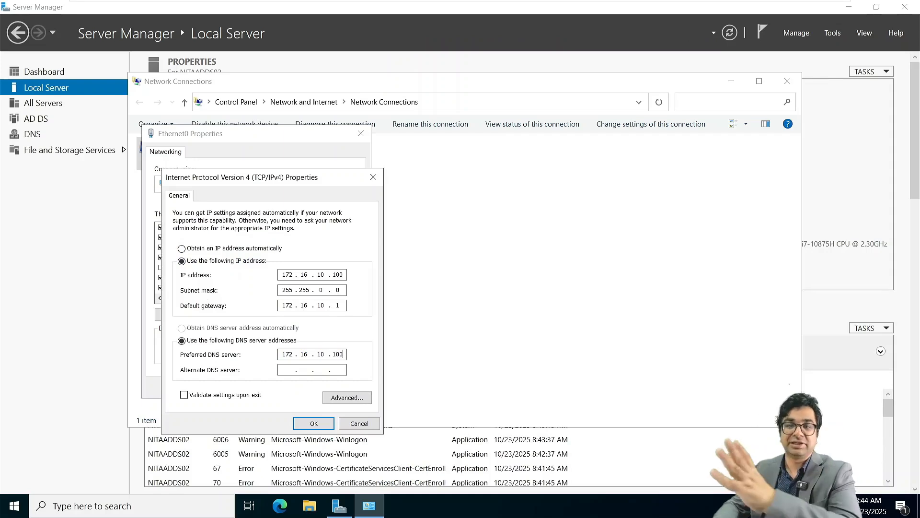
key(Return)
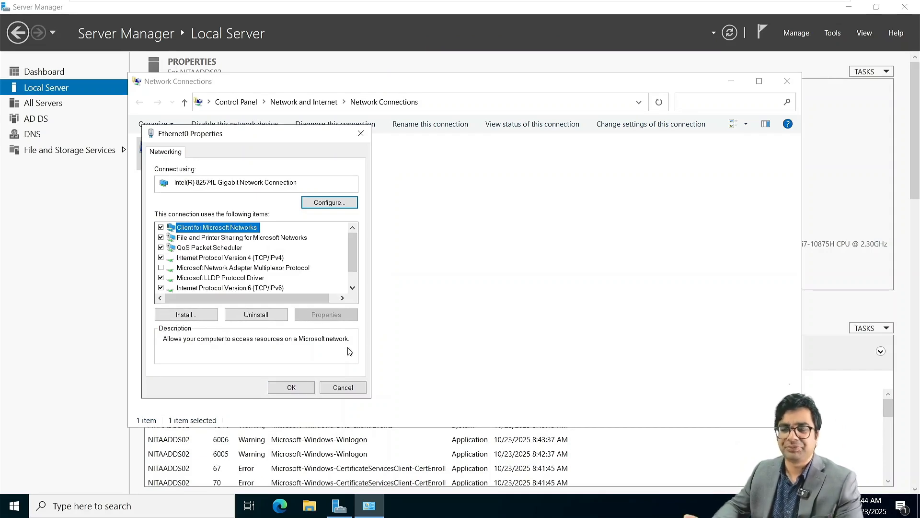
click(292, 387)
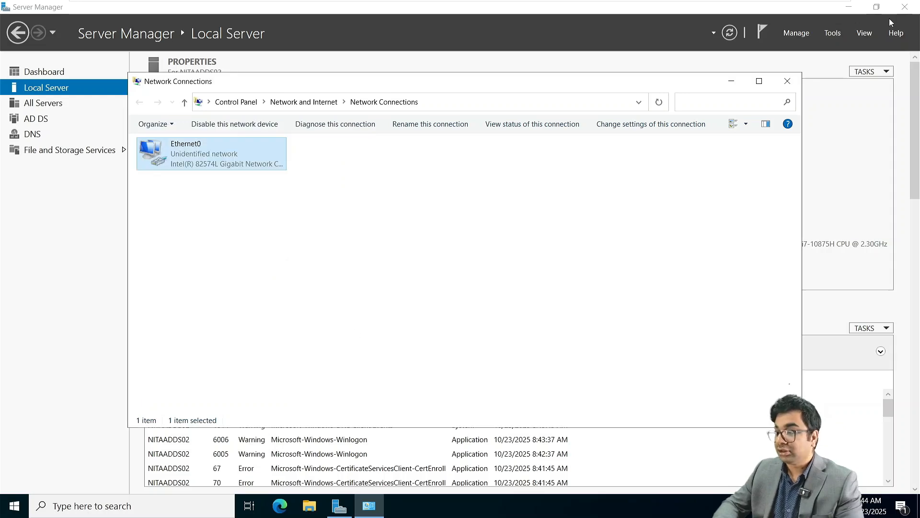
click(788, 81)
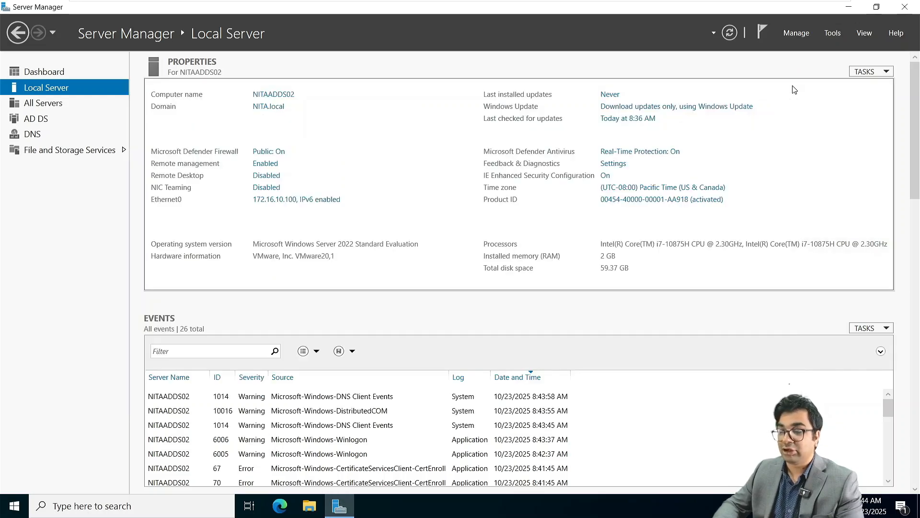
Disable and re-enable Ethernet0 so it detects the NITA.local network.
click(265, 199)
right_click(209, 154)
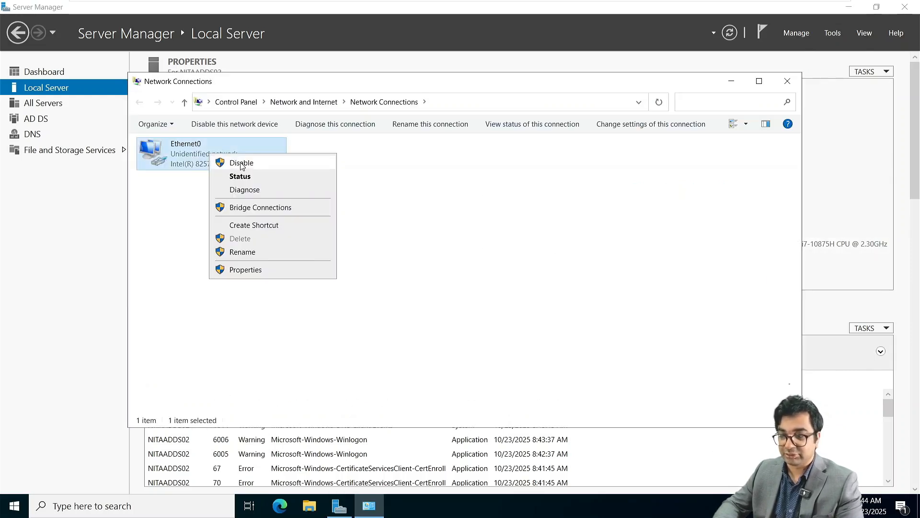
click(255, 162)
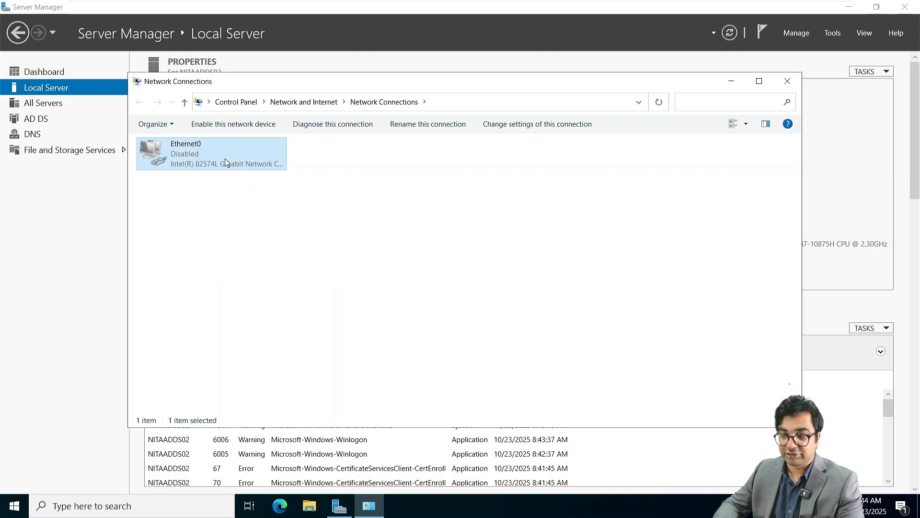
right_click(225, 158)
click(256, 168)
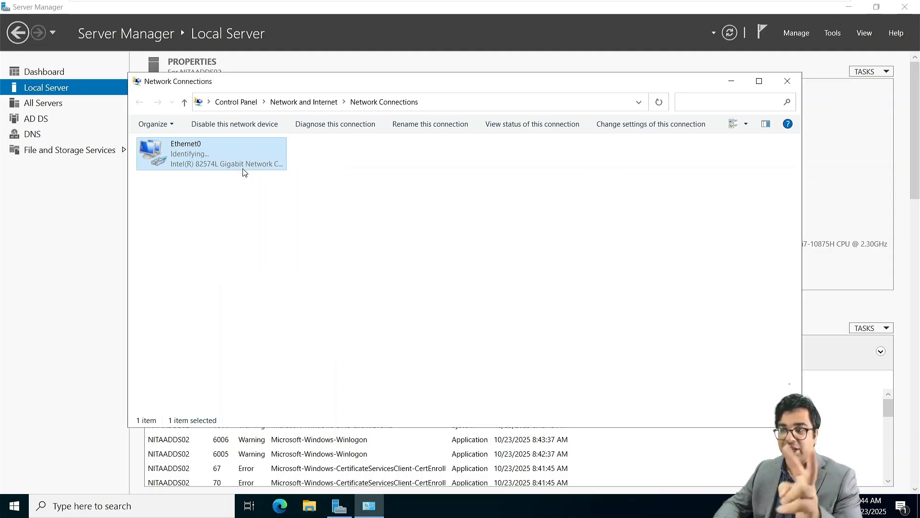
click(383, 293)
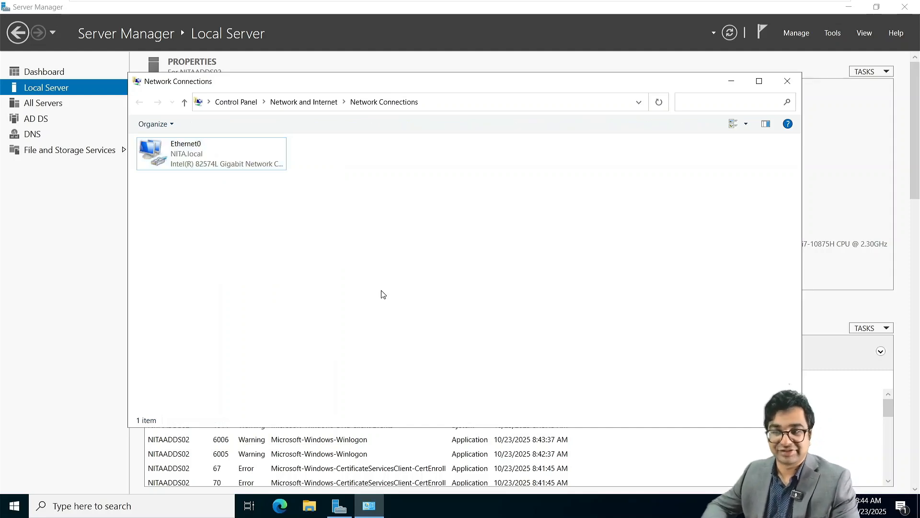
click(787, 82)
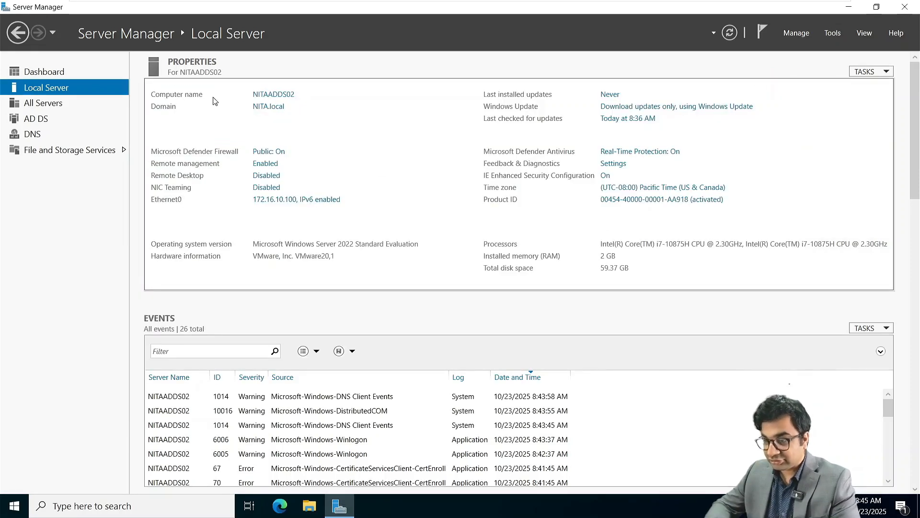
Create a France organizational unit in NITA.local using Active Directory Users and Computers.
click(833, 32)
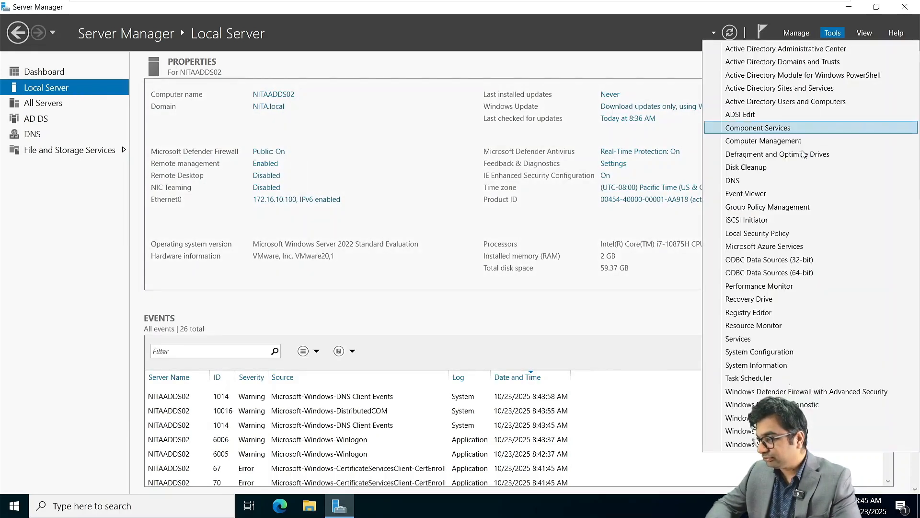
click(780, 102)
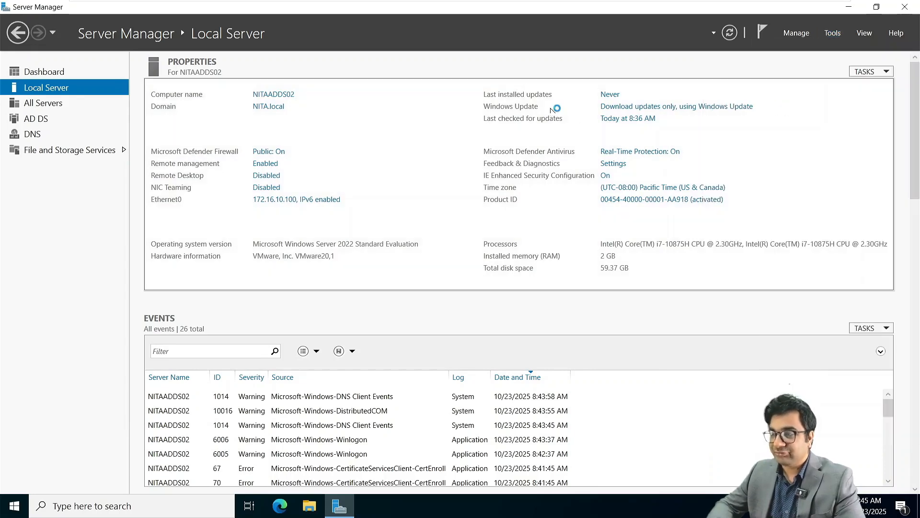
click(102, 131)
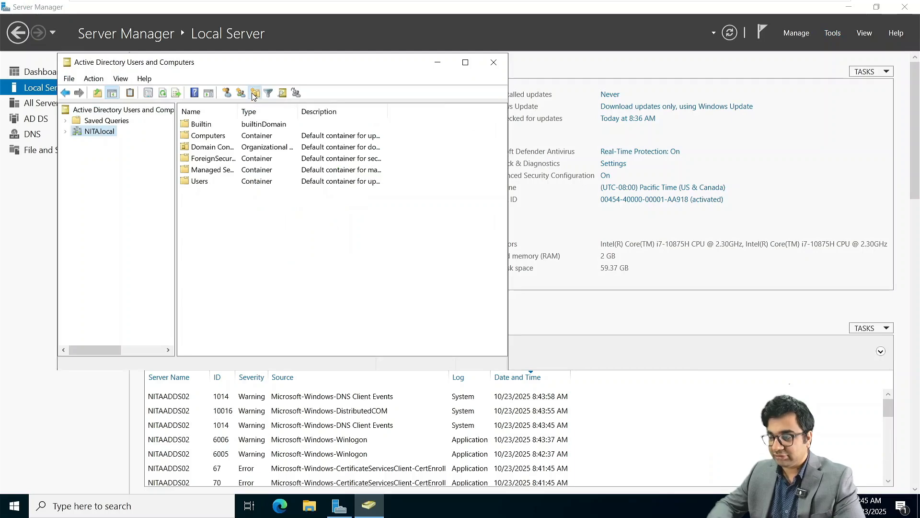
click(254, 93)
text(France)
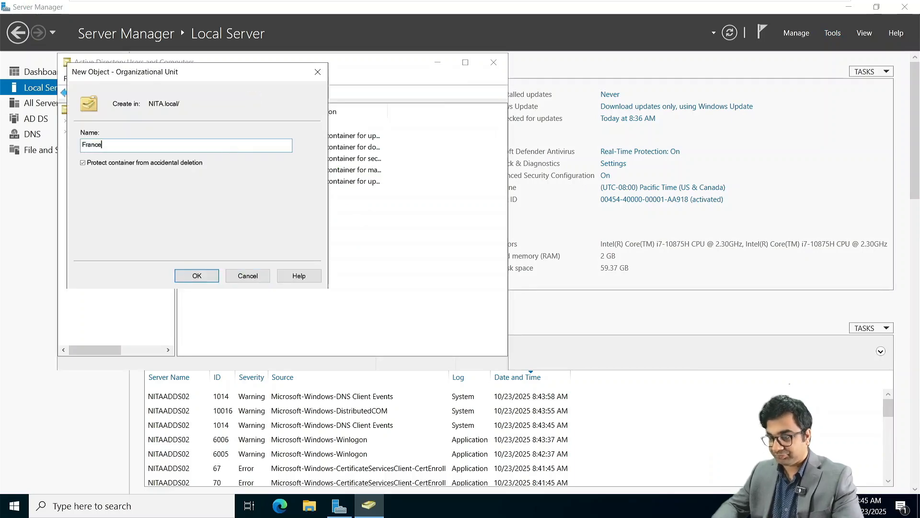
key(Return)
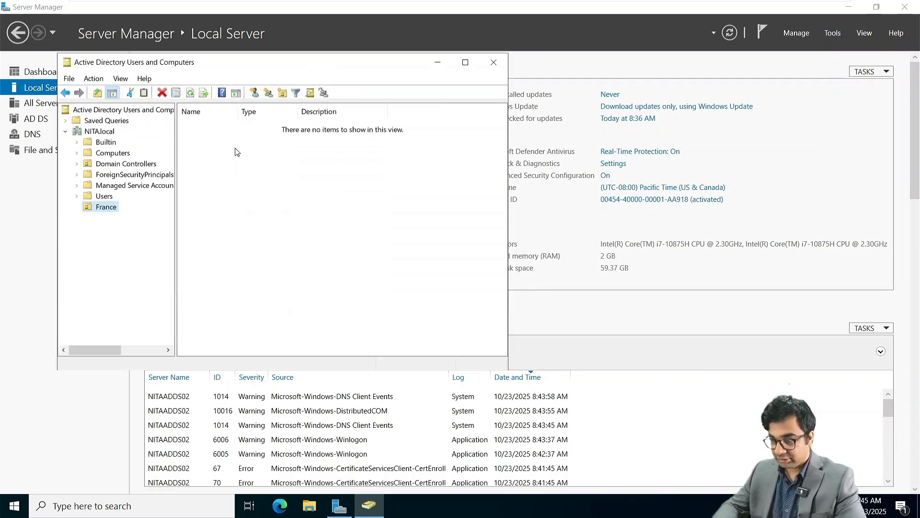
Add a user to France with a never-expiring password and no change required at logon.
click(255, 93)
click(171, 167)
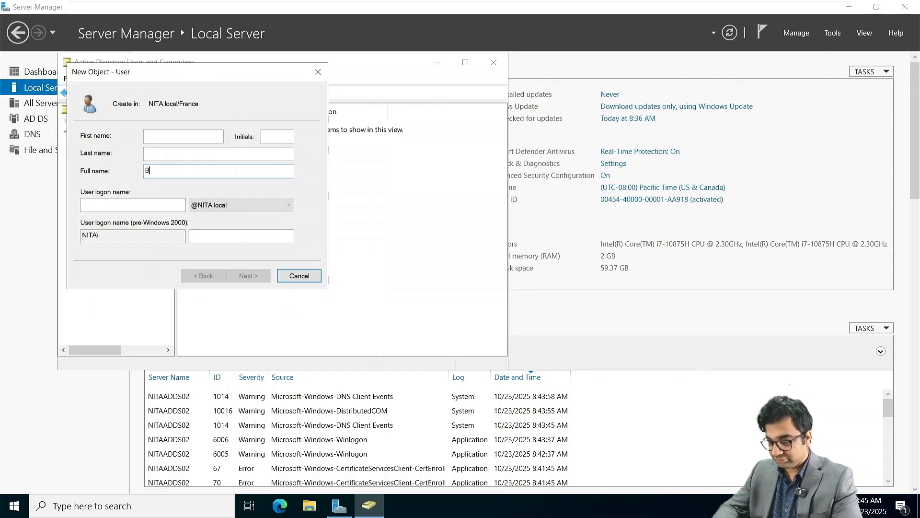
text(Bruce lee)
key(Tab)
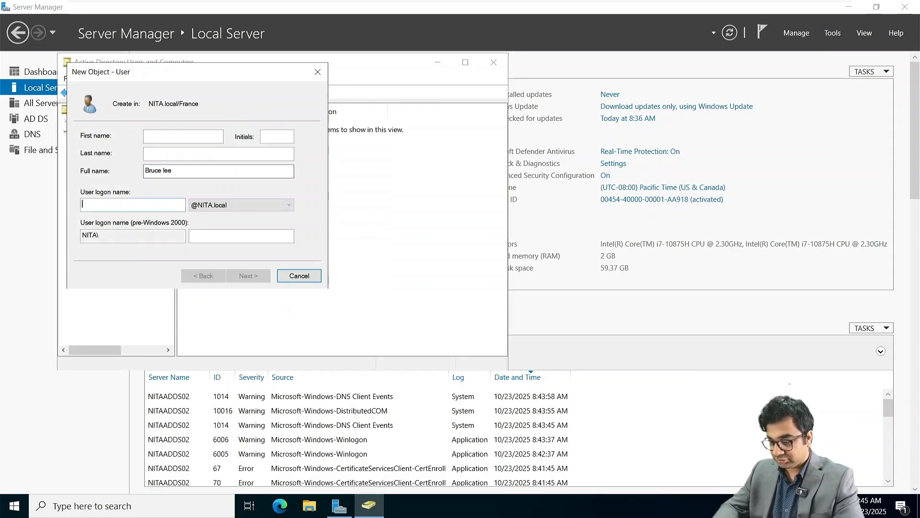
text(blee)
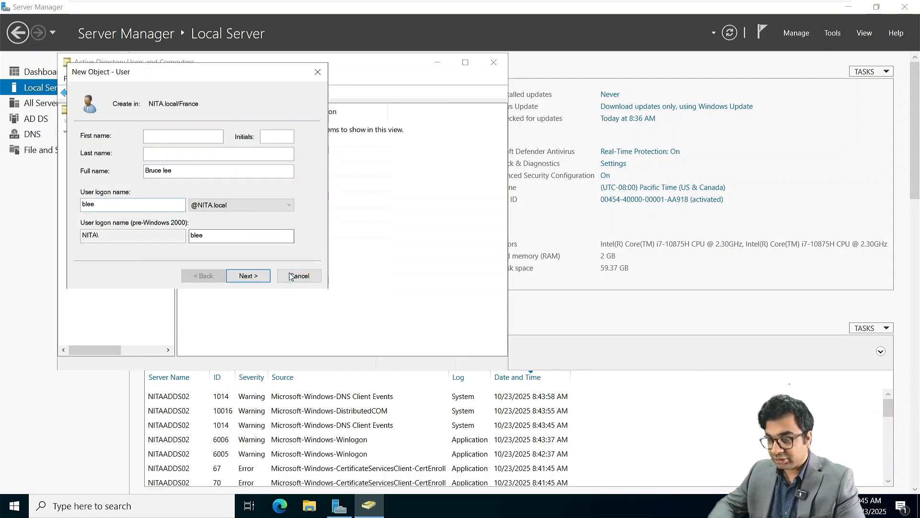
click(247, 275)
text(P)
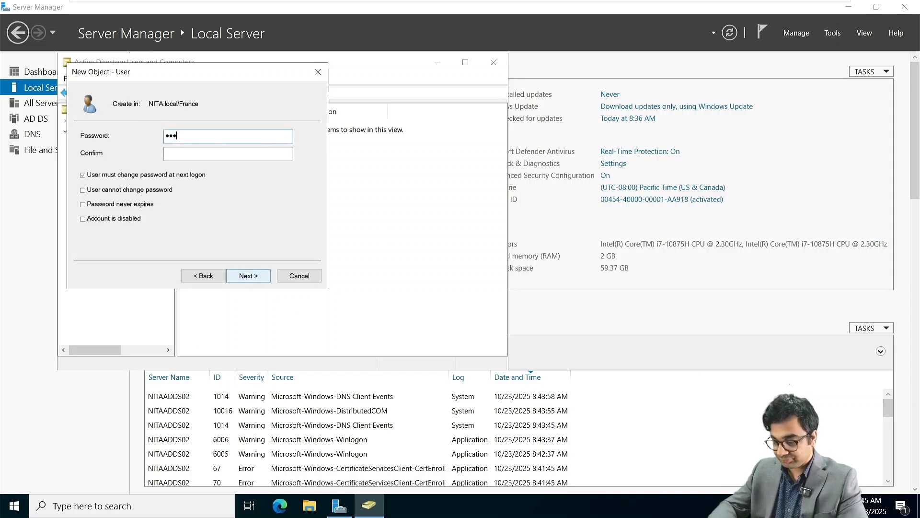
text(••••••••••)
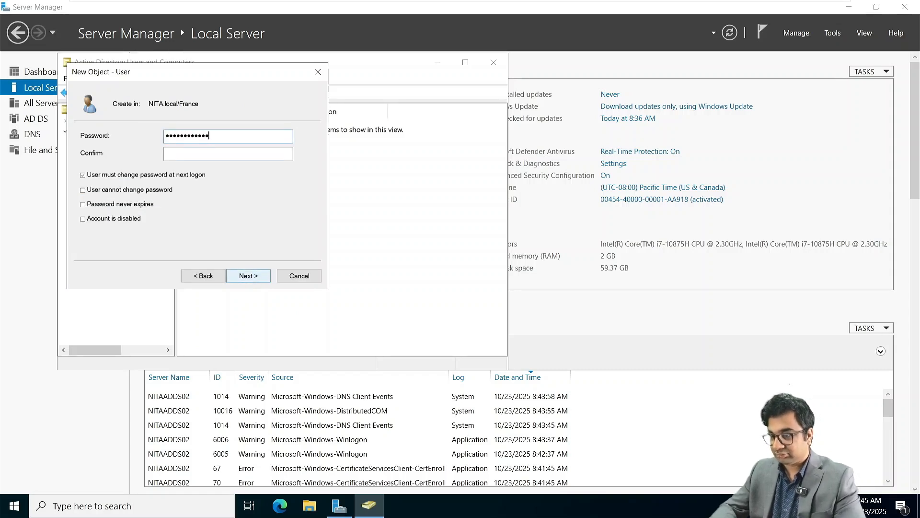
text(•••••)
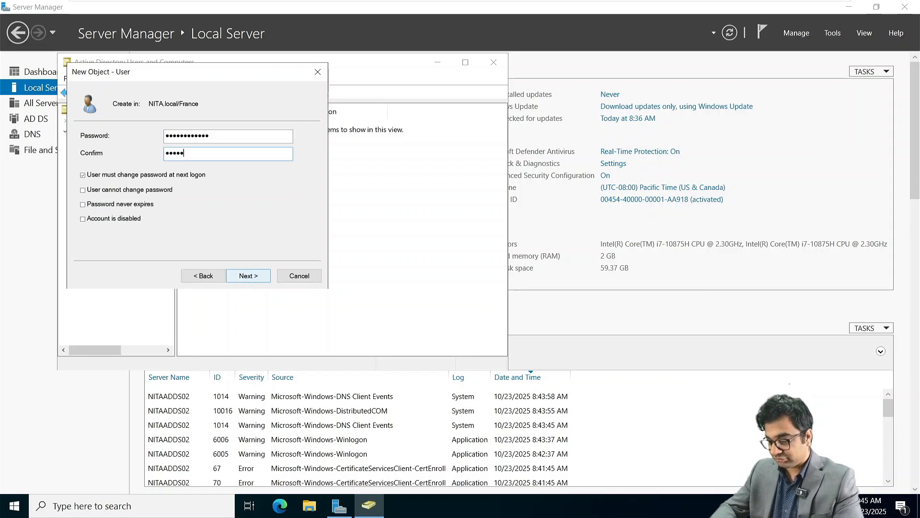
text(•••••••)
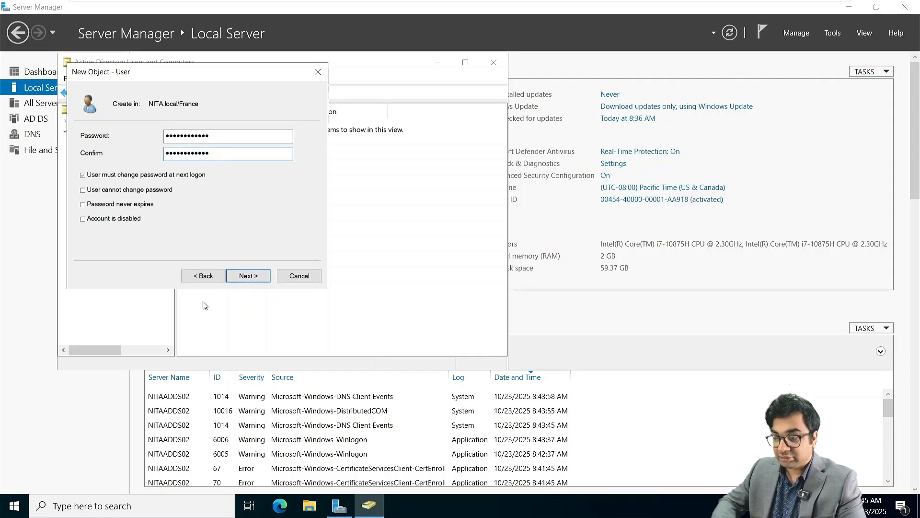
click(103, 175)
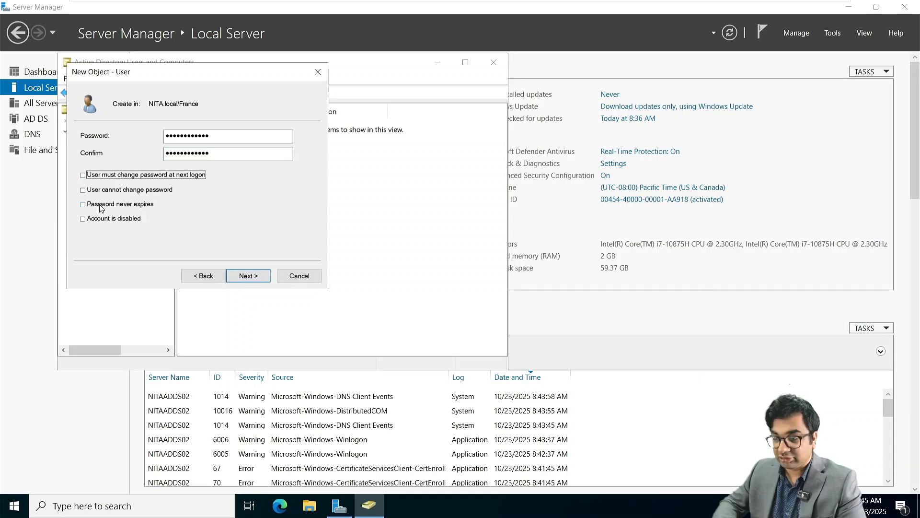
click(101, 207)
click(253, 275)
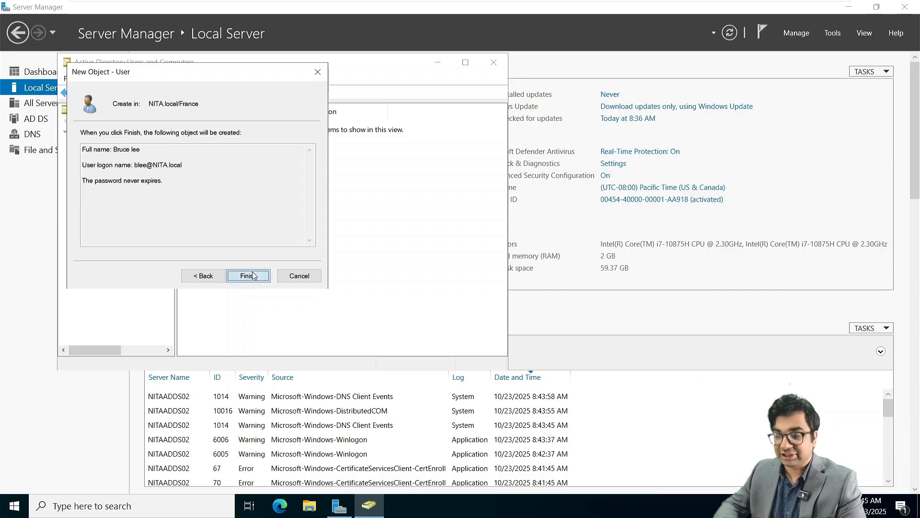
click(249, 275)
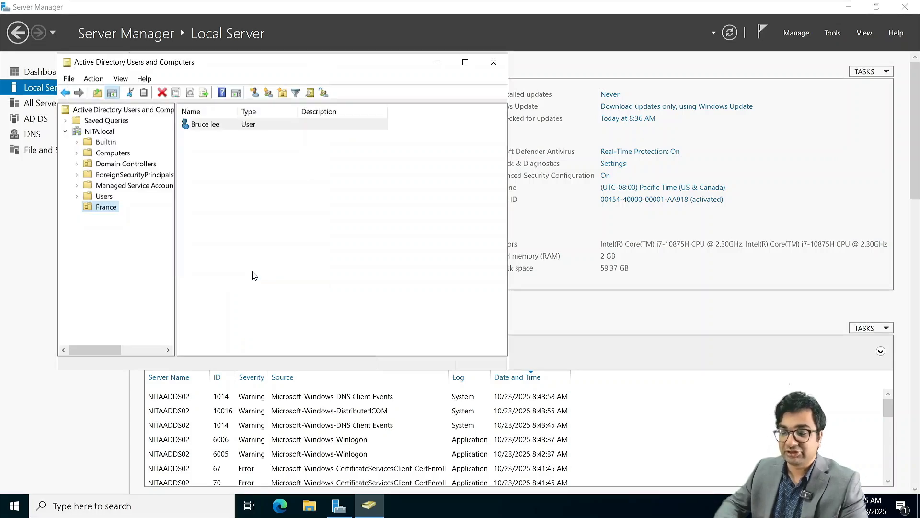
click(501, 69)
Open Windows PowerShell and switch it to the D: drive.
key(super)
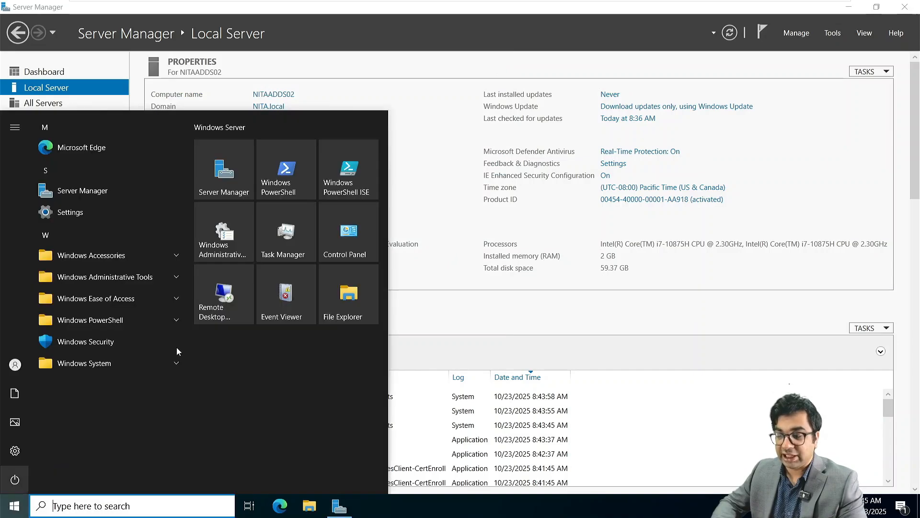
click(278, 191)
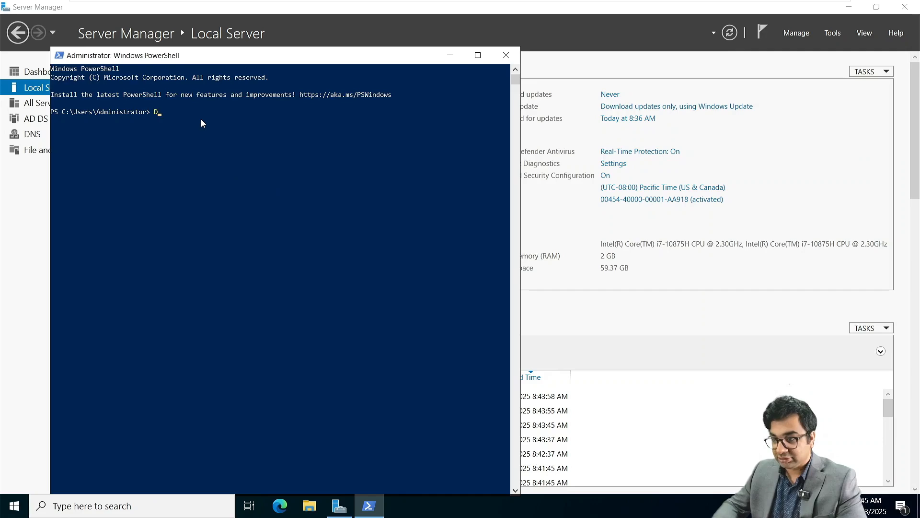
text(D:)
key(Return)
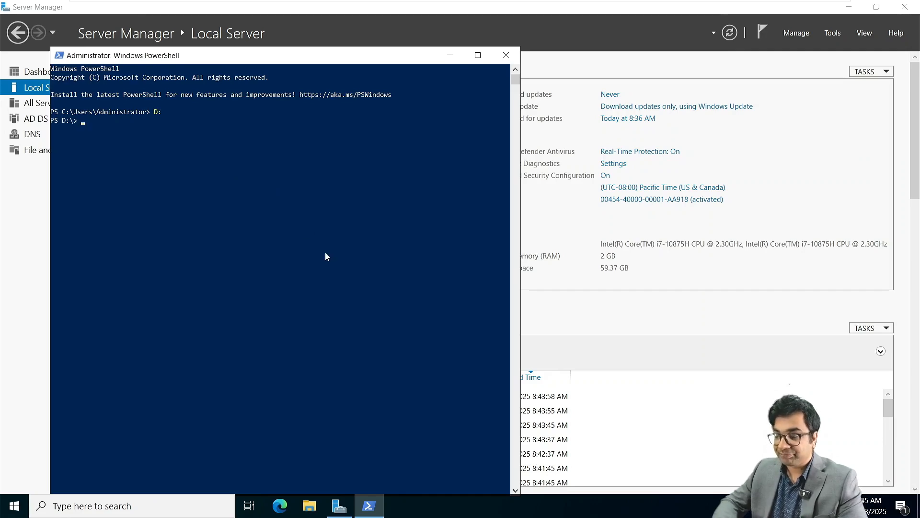
Run the Setup.exe /PrepareSchema, /PrepareAD and /PrepareAllDomains commands copied from the notes.
key(super+Tab)
click(508, 233)
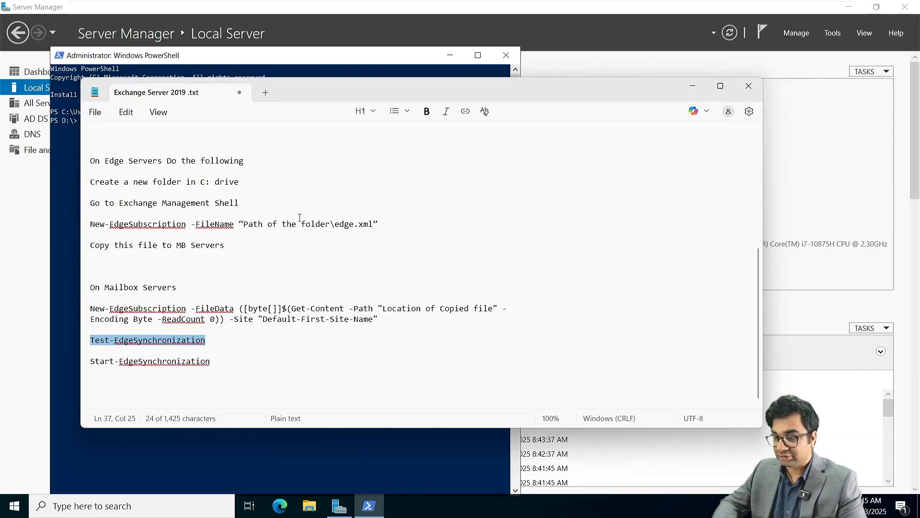
scroll(300, 218, up, 7)
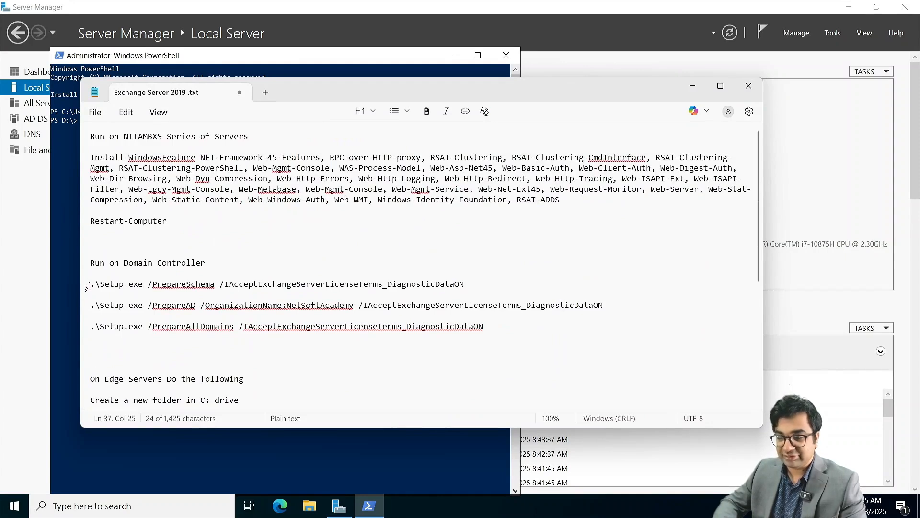
triple_click(92, 282)
key(ctrl+c)
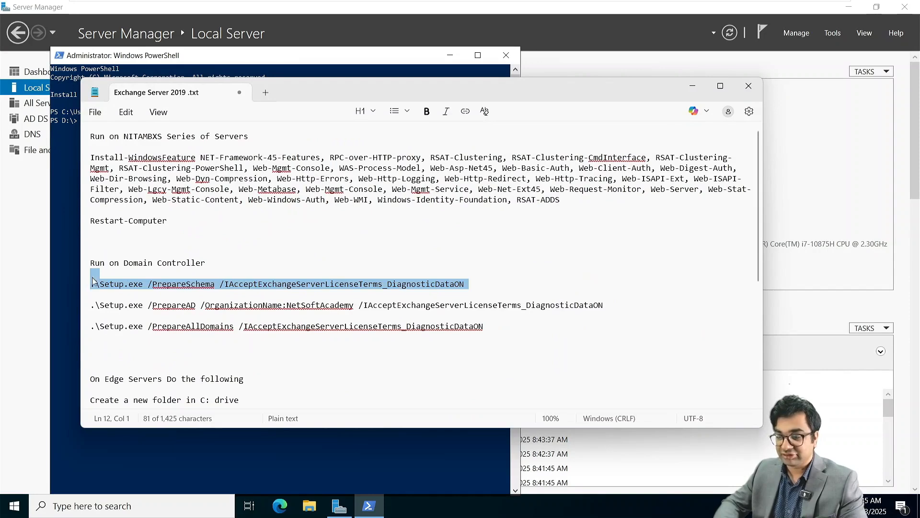
click(72, 230)
key(ctrl+v)
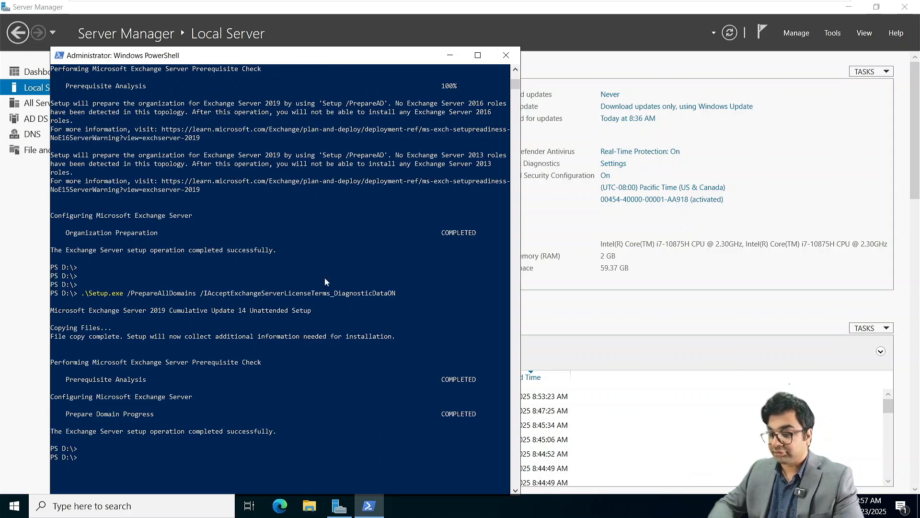
scroll(275, 243, up, 4)
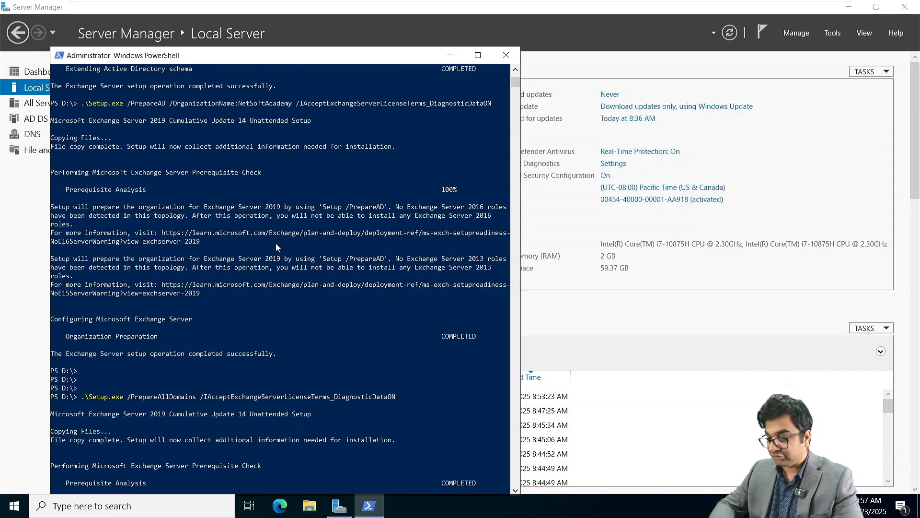
scroll(275, 243, down, 3)
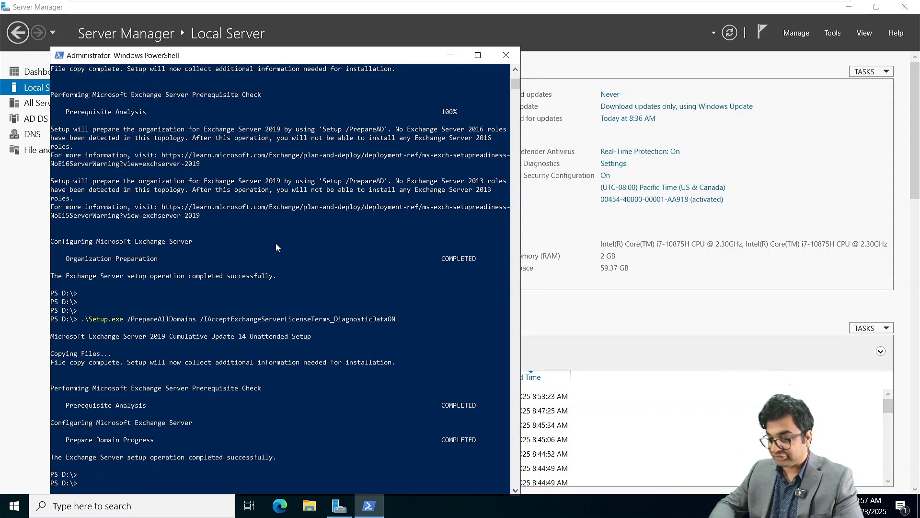
click(449, 55)
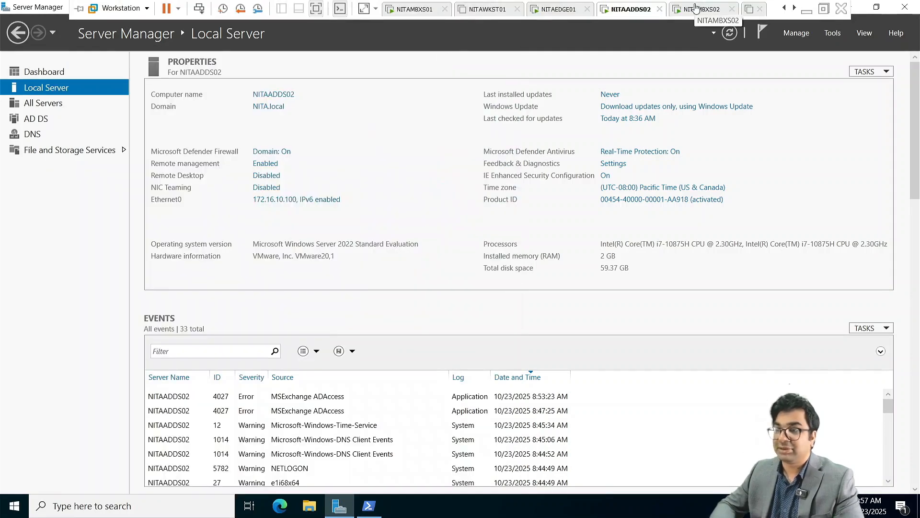
Run Restart-Computer in NITAMBXS02's PowerShell console to reboot the server.
click(698, 9)
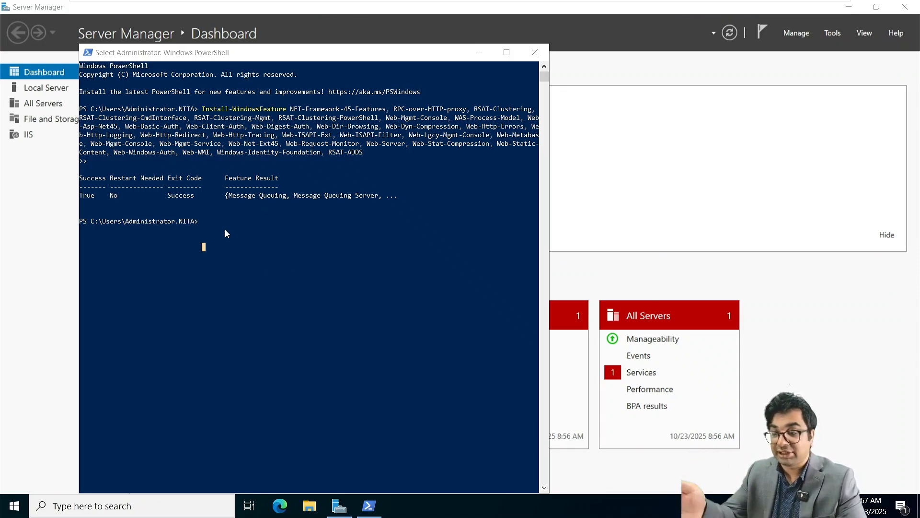
click(204, 222)
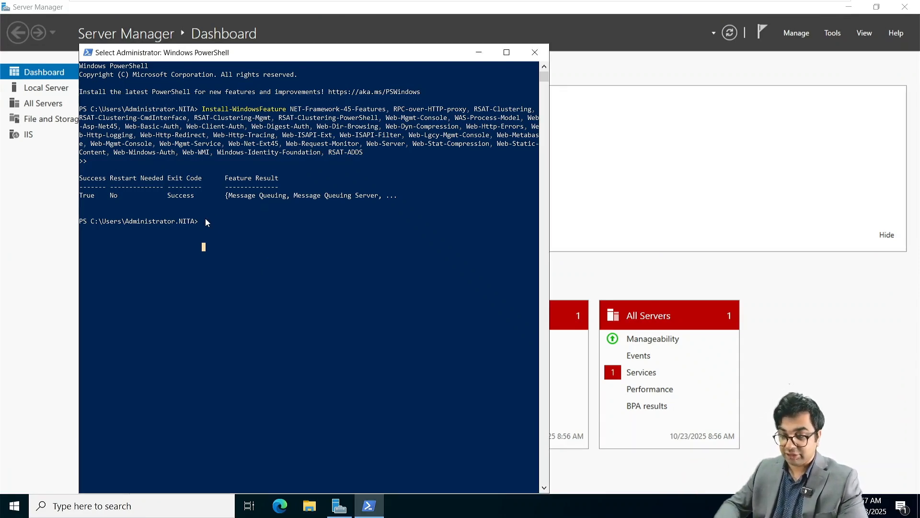
key(Escape)
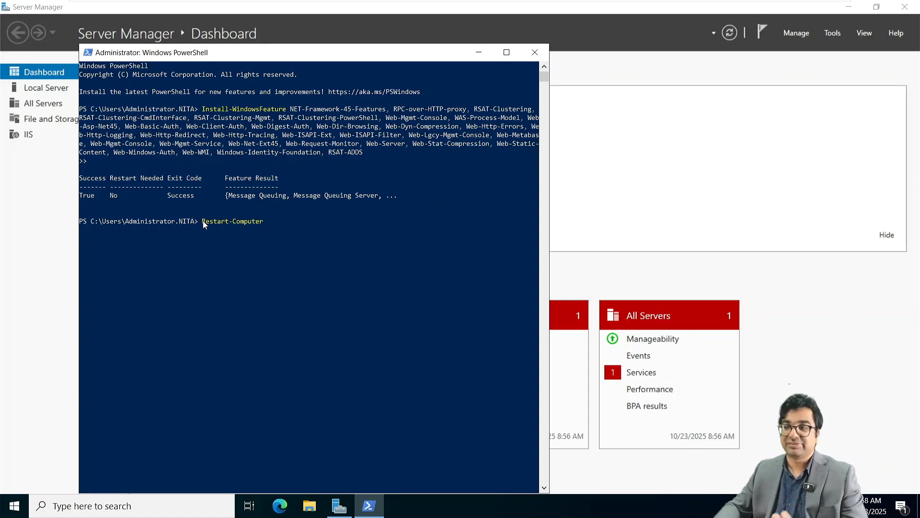
key(Return)
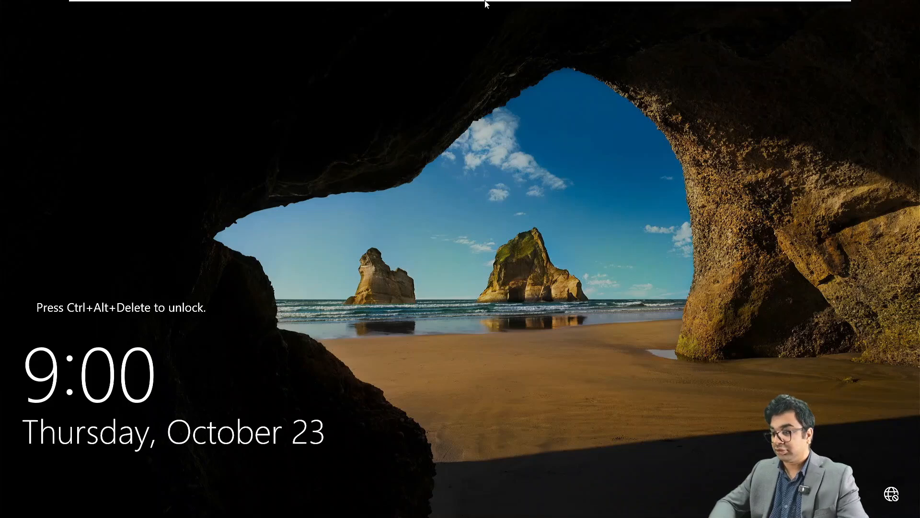
Unlock NITAMBXS02 with the domain administrator password and bring up its VM tab menu.
mouse_move(485, 2)
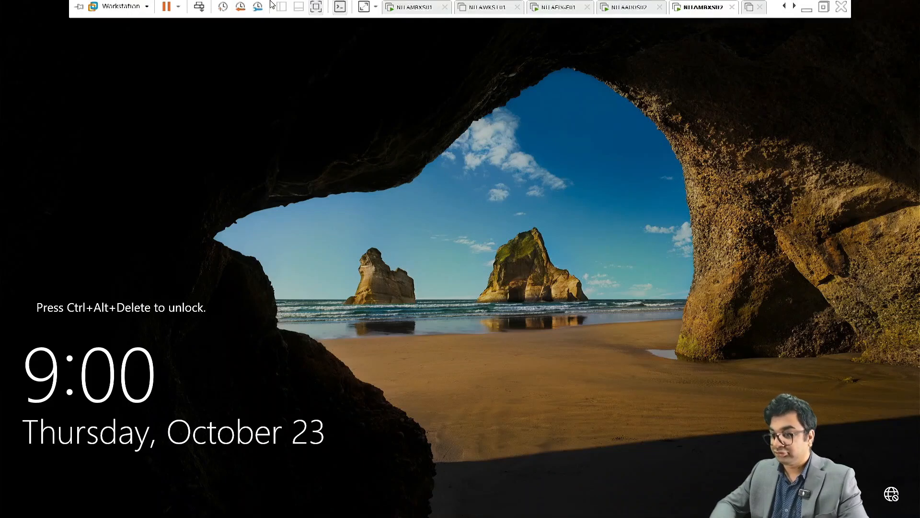
click(199, 11)
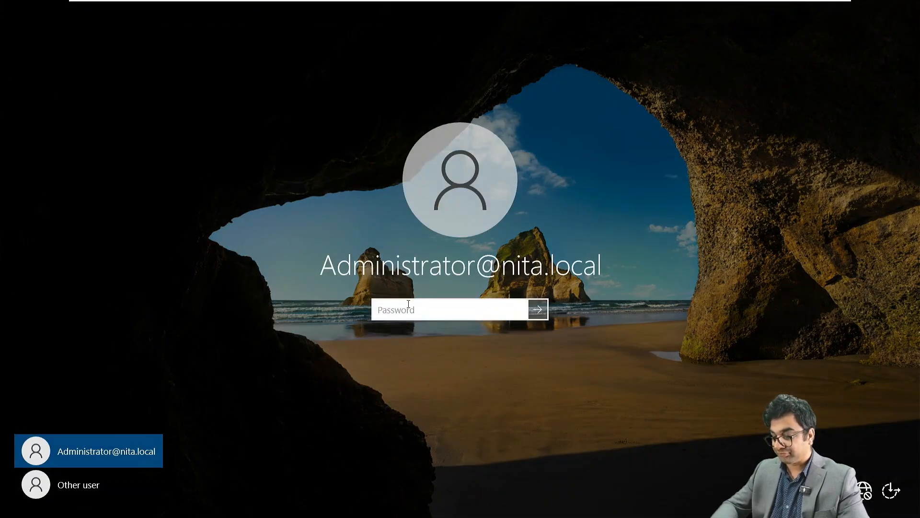
text(●●●●●●●●●)
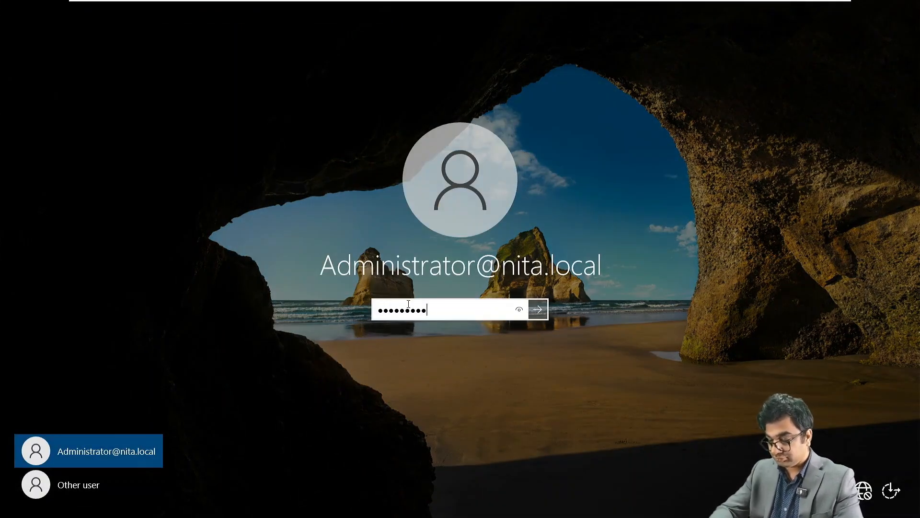
text(●●●)
key(Return)
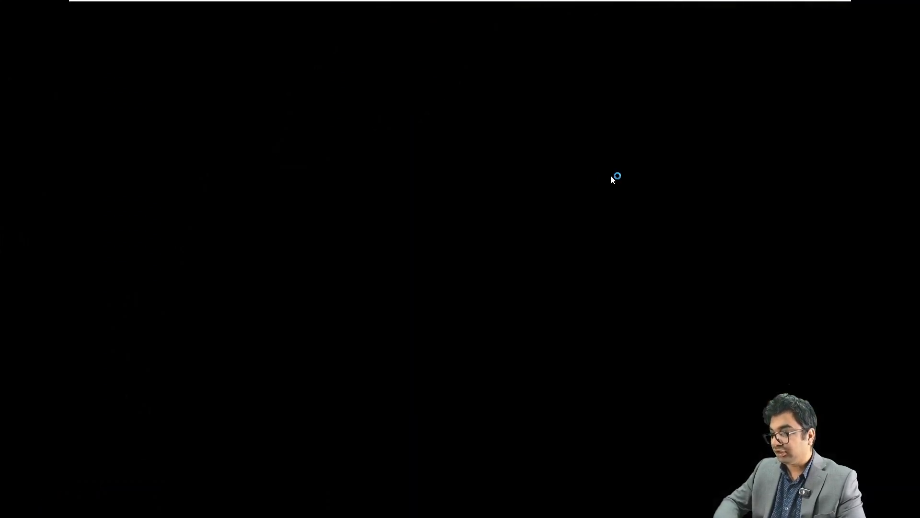
right_click(697, 8)
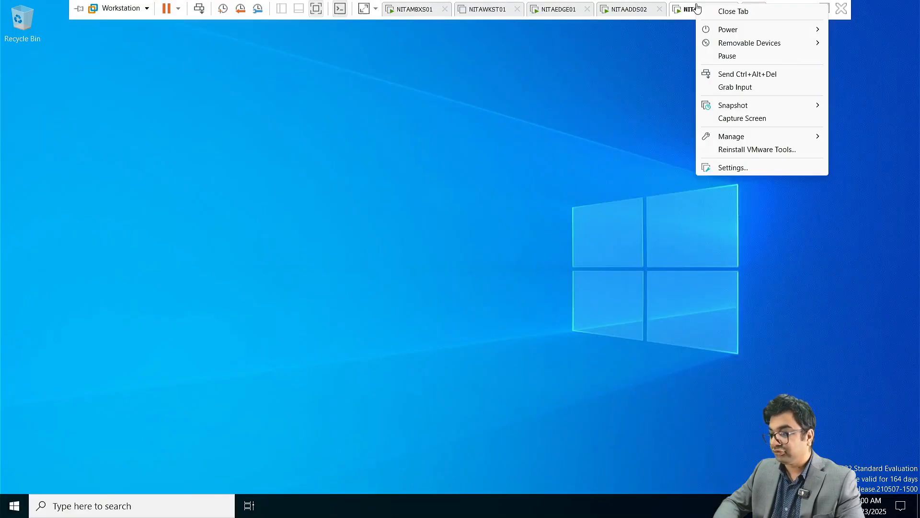
Mount the Exchange Server 2019 CU14 ISO in NITAMBXS02's virtual CD/DVD drive.
click(746, 169)
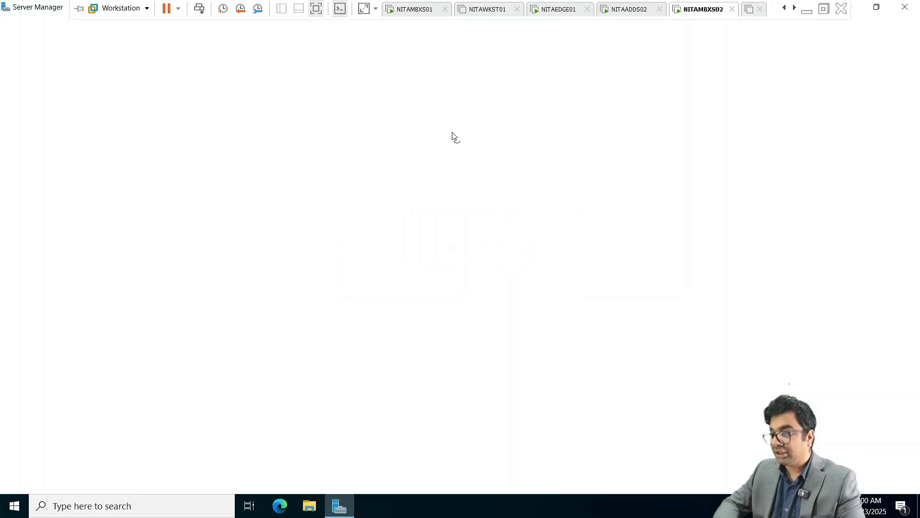
click(361, 128)
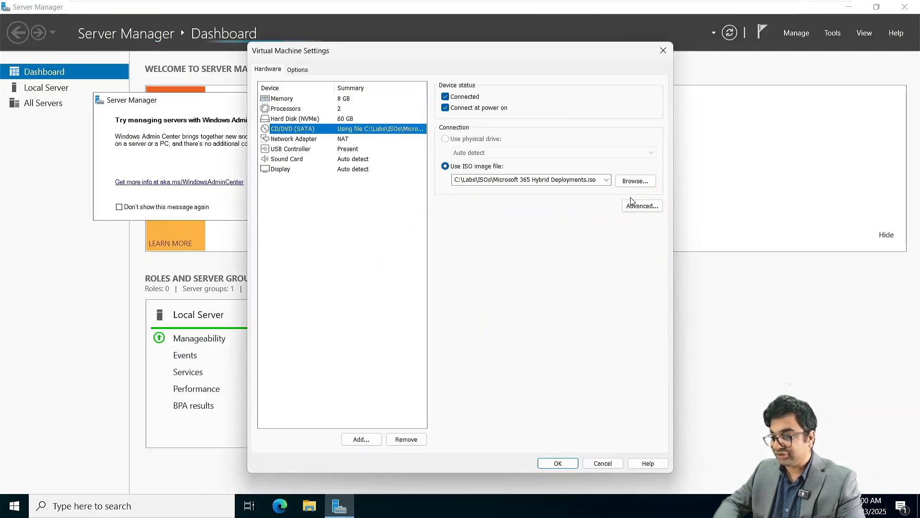
click(607, 179)
click(527, 194)
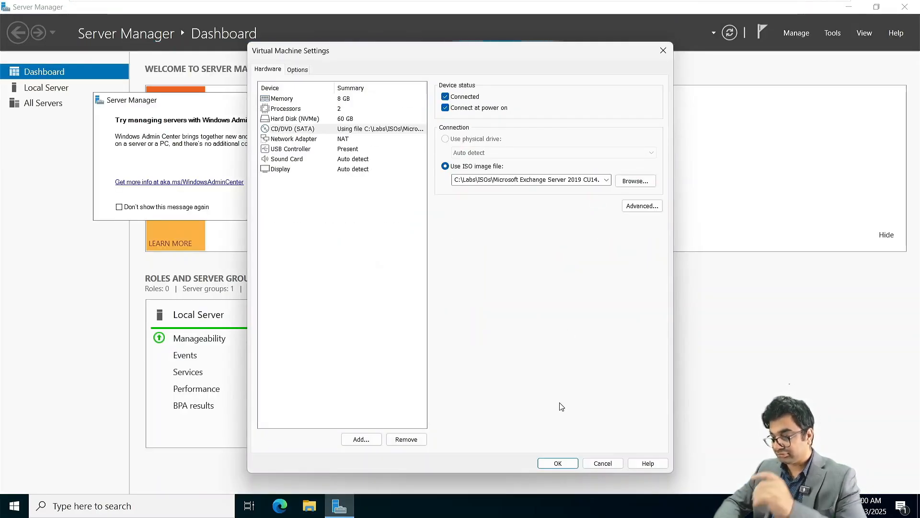
click(559, 463)
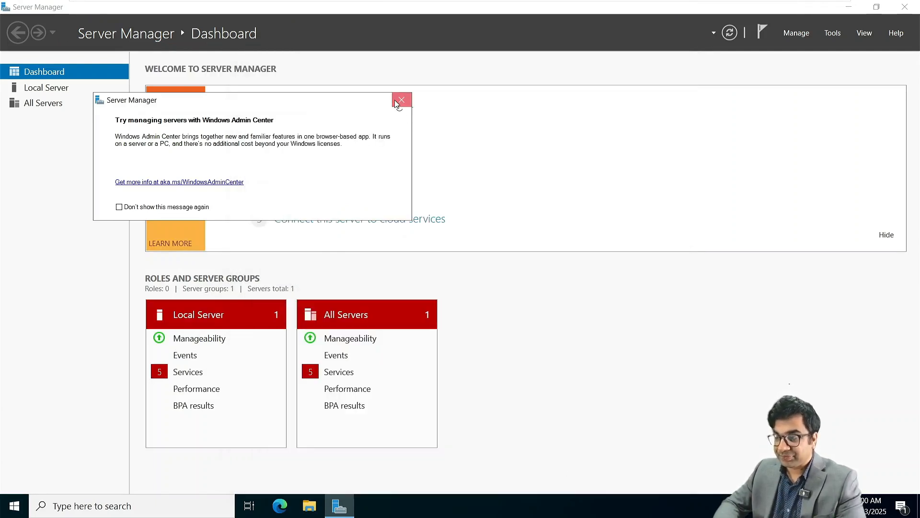
Dismiss the Windows Admin Center suggestion and run Setup.EXE from DVD Drive D:.
click(401, 100)
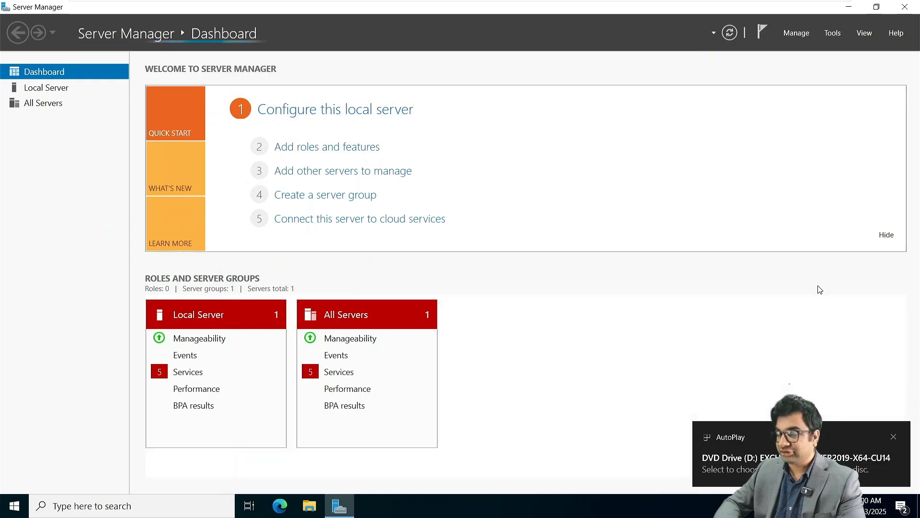
click(738, 461)
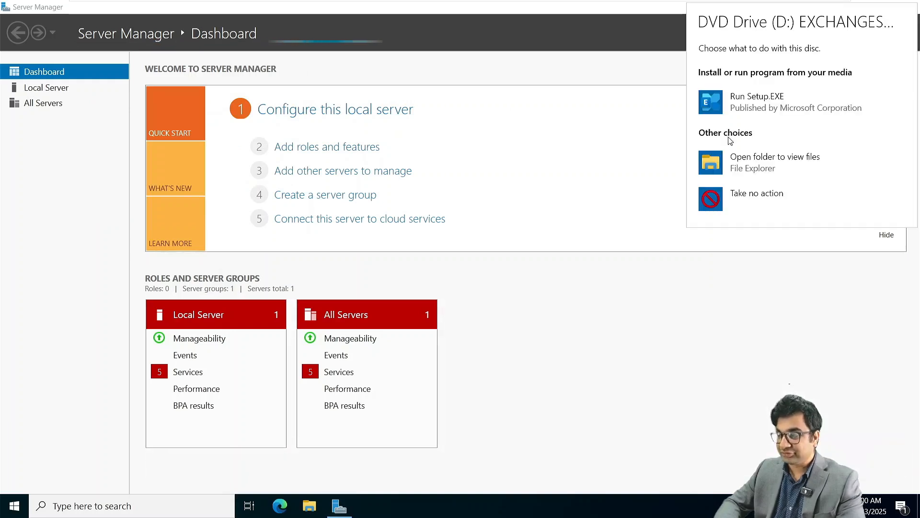
click(742, 97)
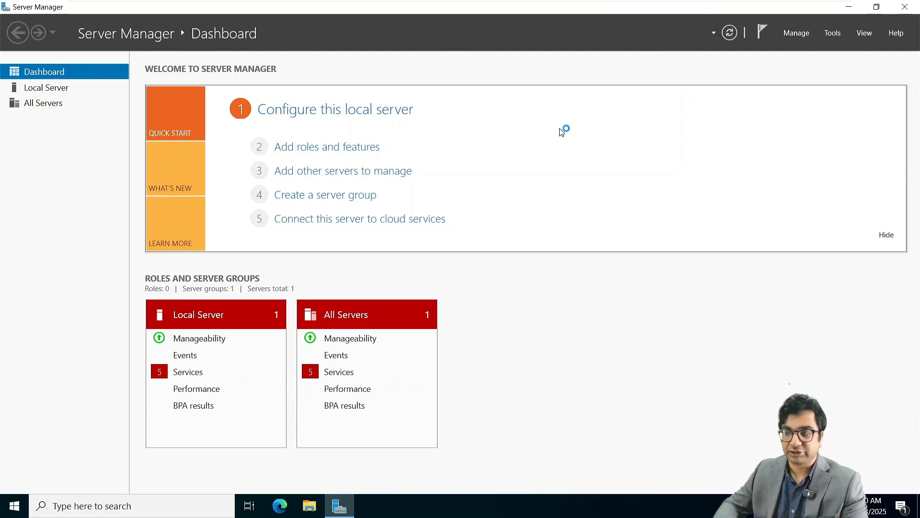
Skip the update check and let Exchange setup copy its files.
click(853, 6)
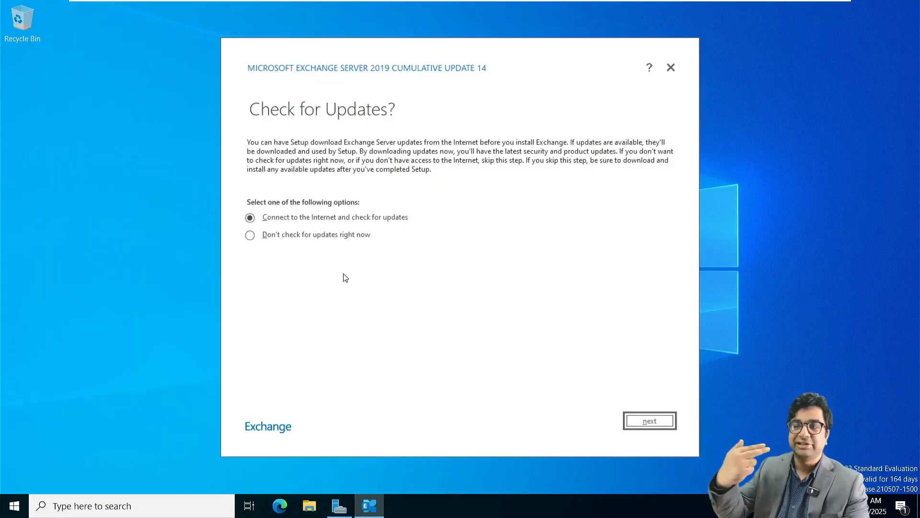
click(306, 237)
click(657, 420)
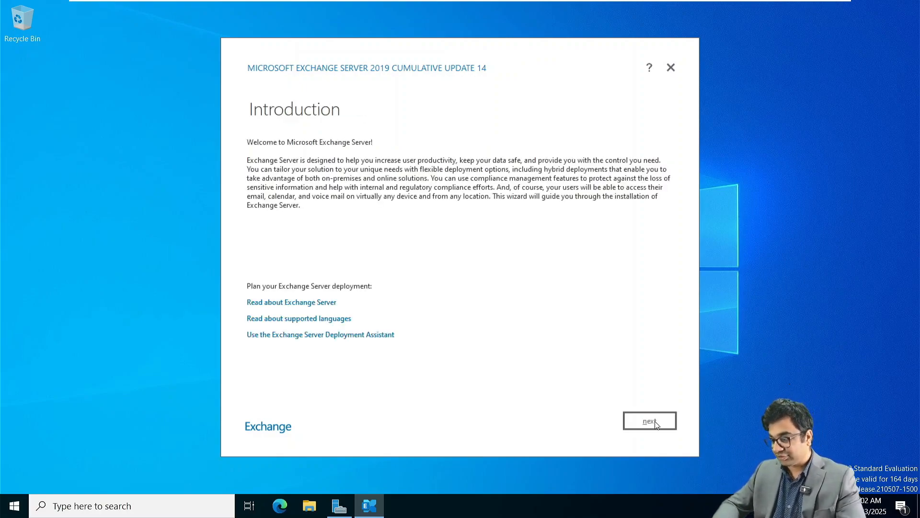
Accept license and recommended settings, choose the Mailbox role, disable malware scanning, and run readiness checks.
click(655, 424)
click(655, 422)
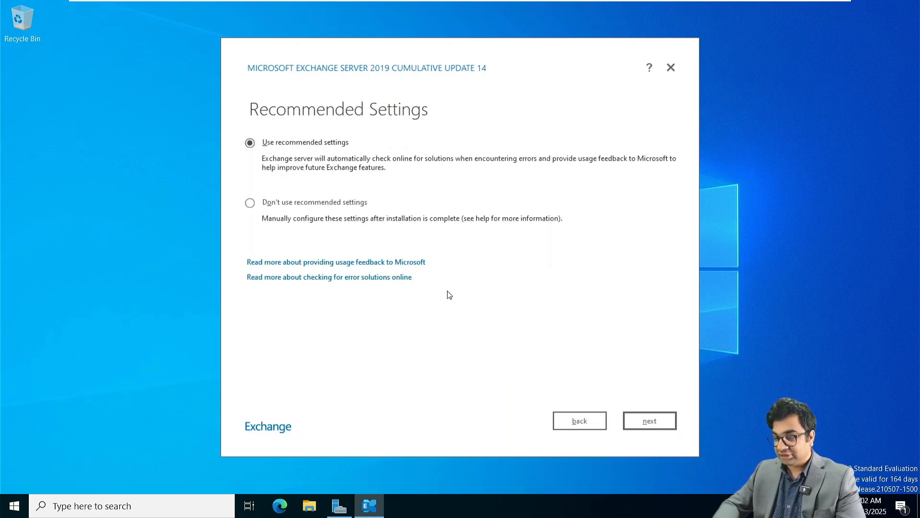
click(644, 420)
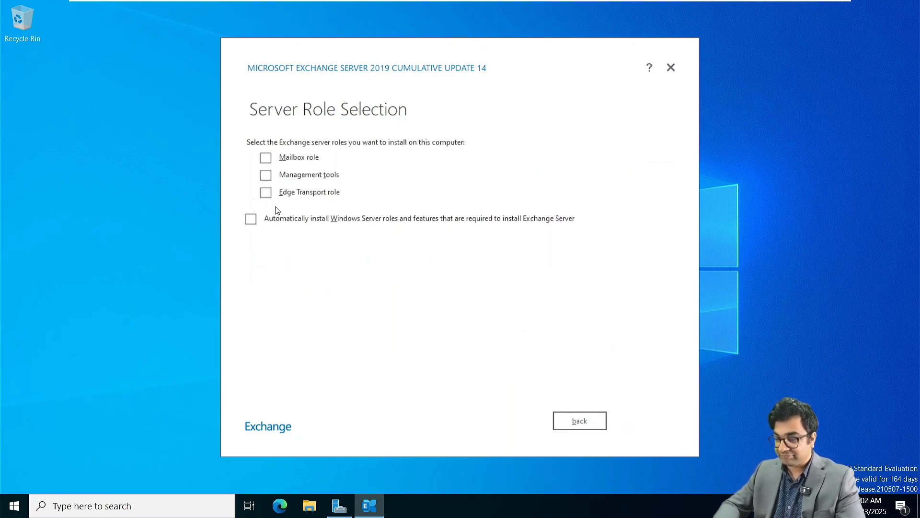
click(266, 158)
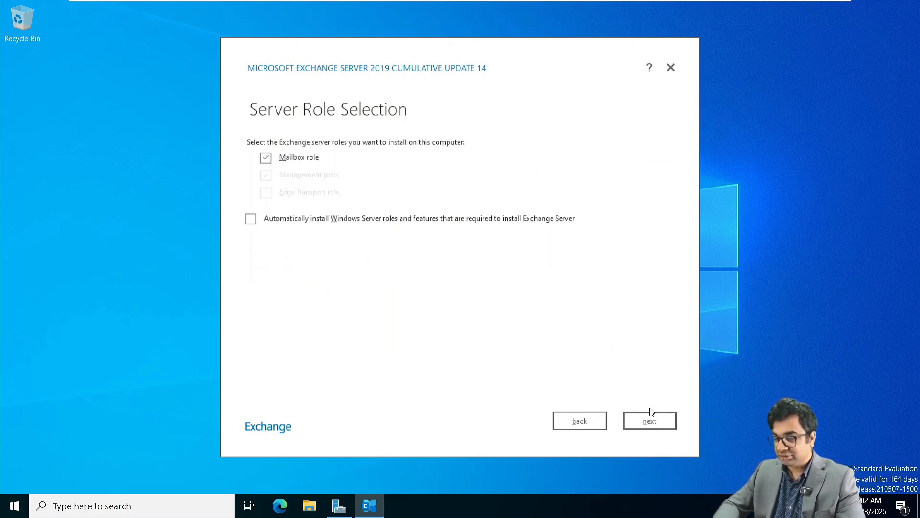
click(662, 427)
click(662, 427)
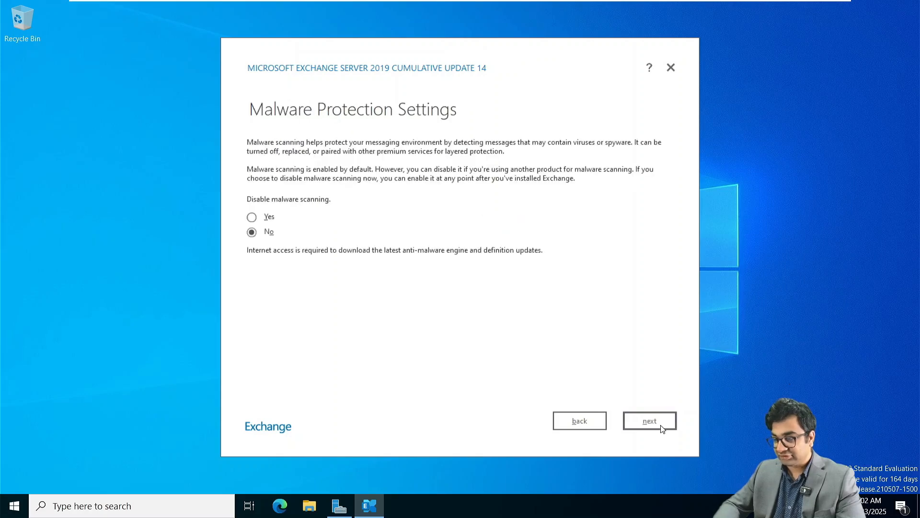
click(252, 218)
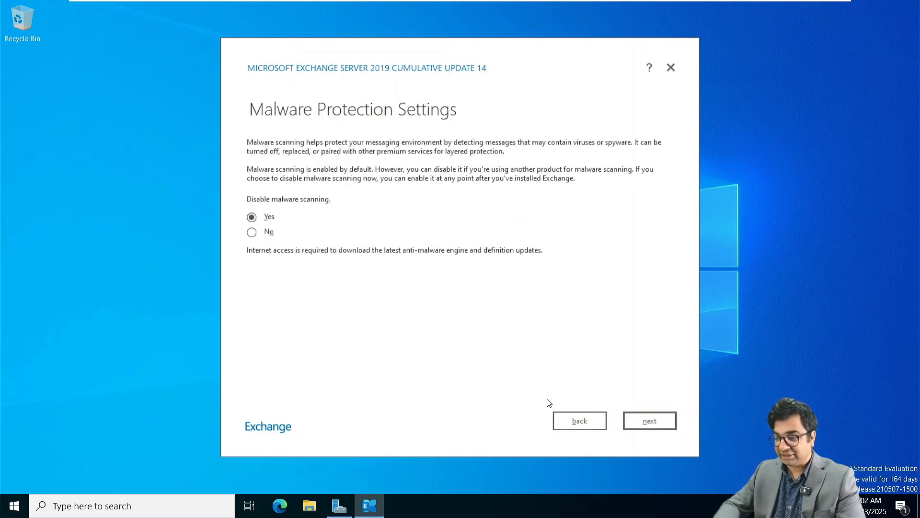
click(658, 422)
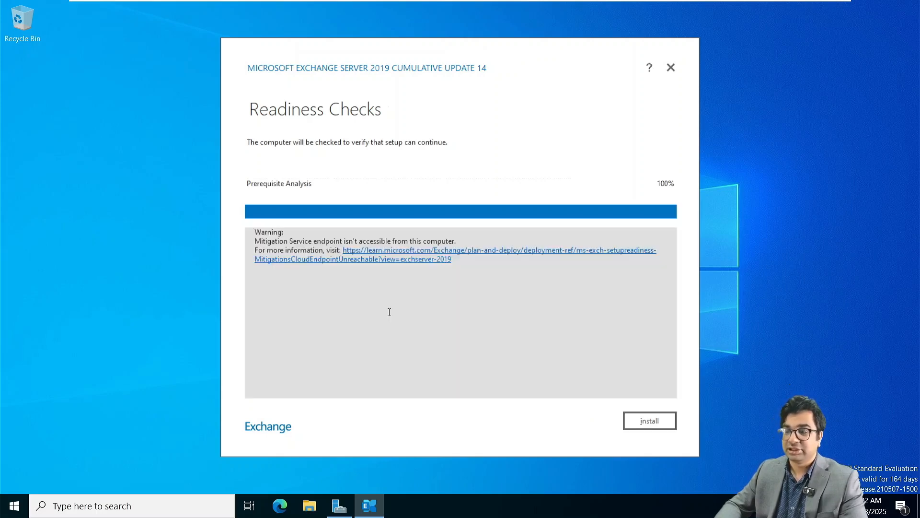
Install Exchange 2019 CU14 from Readiness Checks and finish the wizard once setup completes.
click(648, 420)
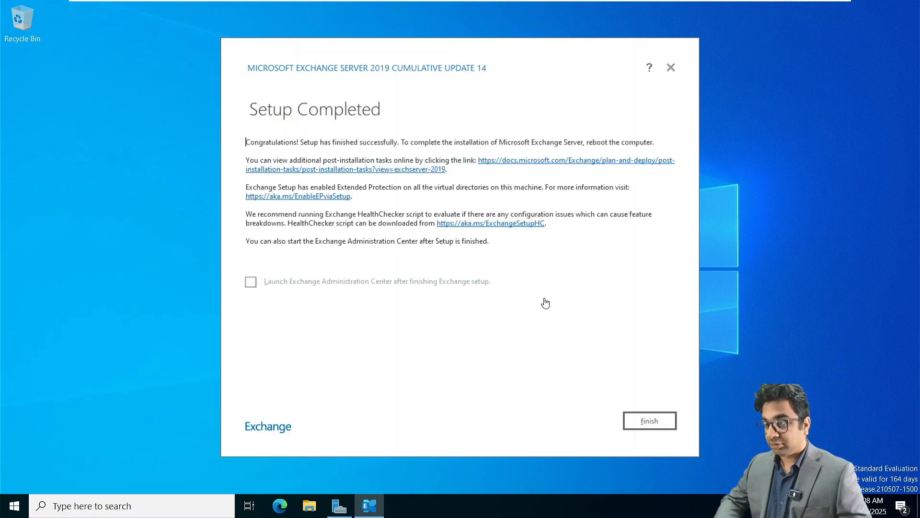
click(648, 420)
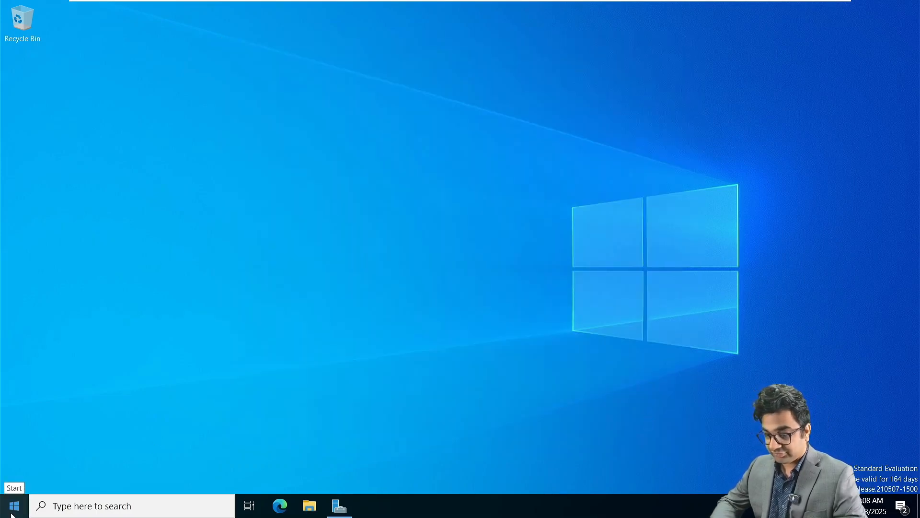
Launch Exchange Management Shell connected to NITAMBXS02.NITA.local, then start Microsoft Edge.
click(12, 513)
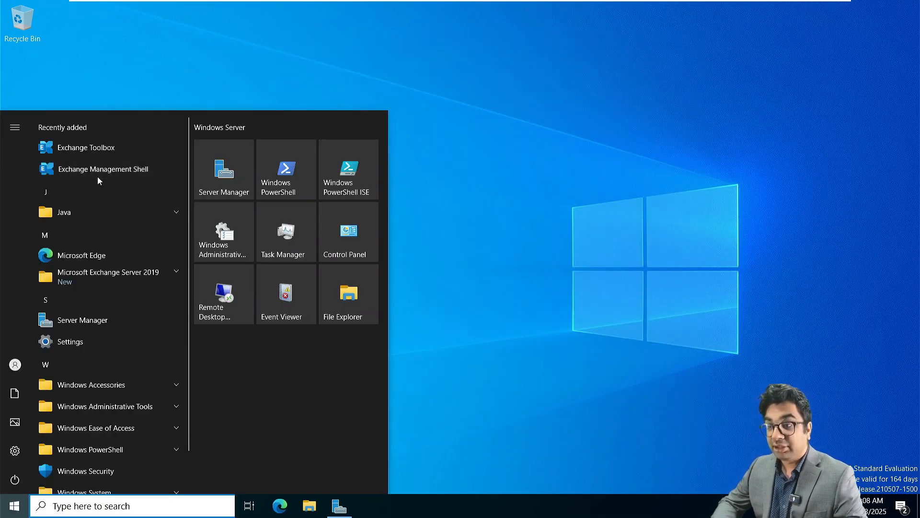
click(97, 177)
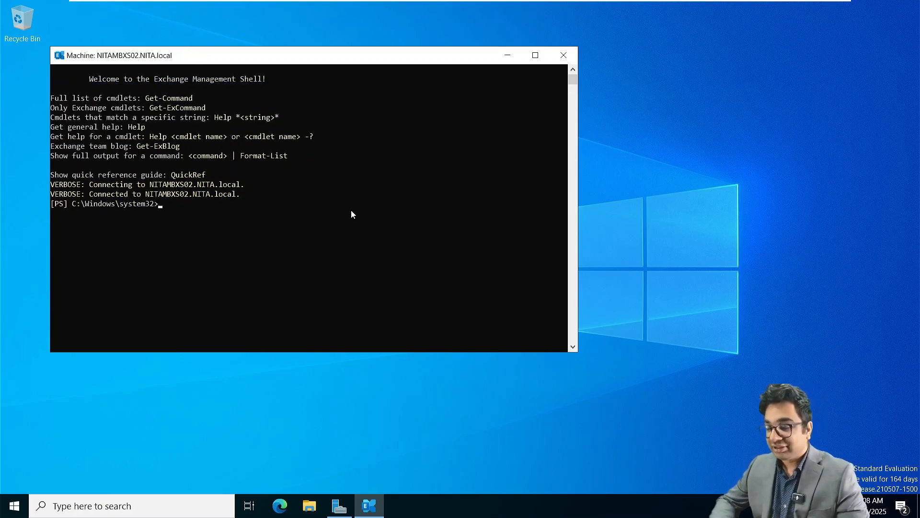
right_click(283, 509)
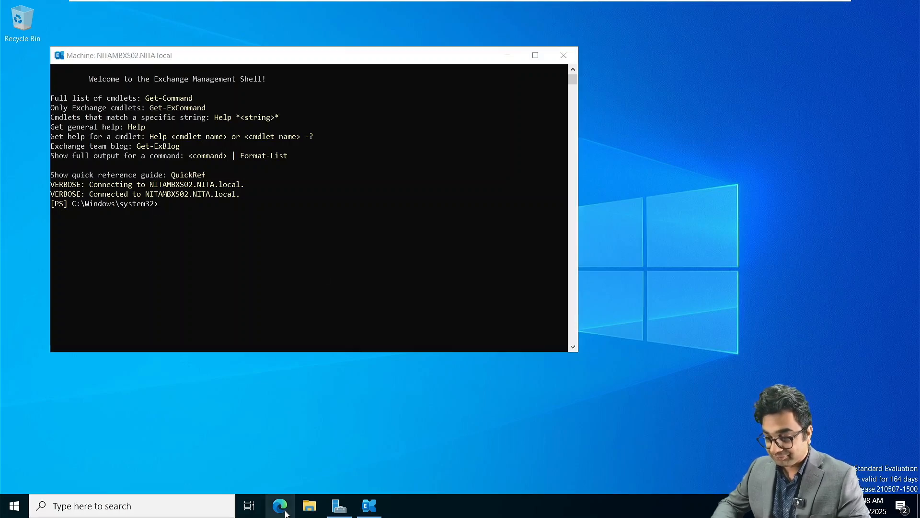
click(280, 462)
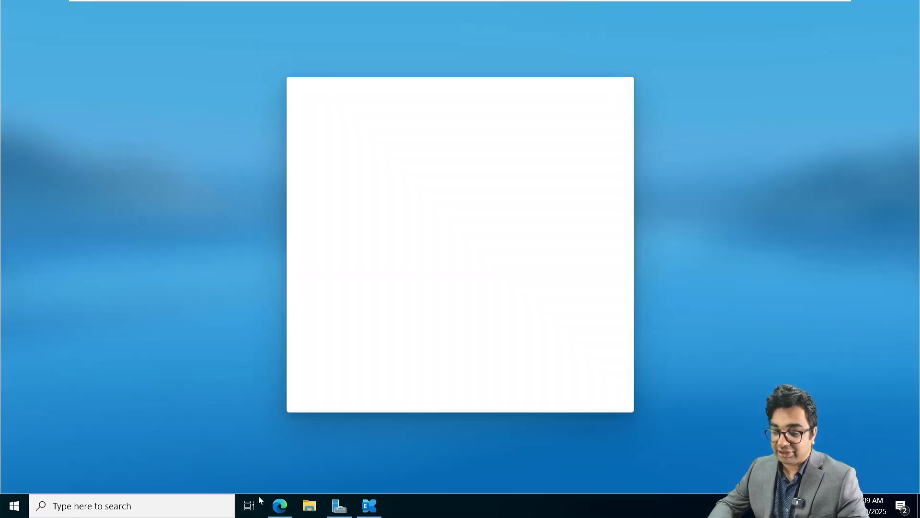
right_click(271, 509)
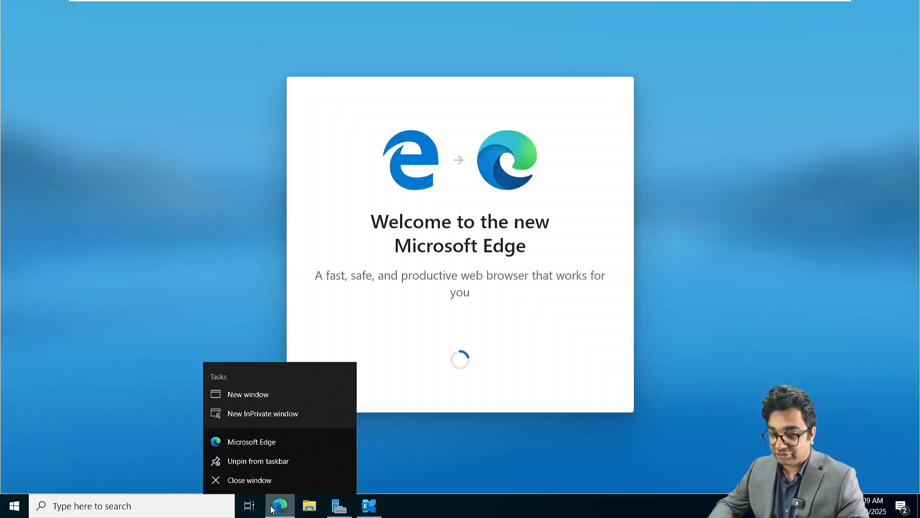
click(271, 413)
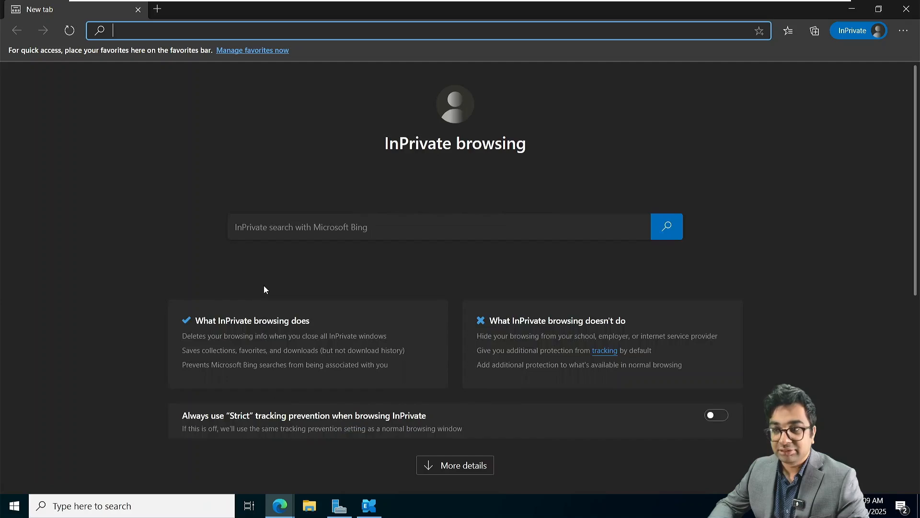
text(https:)
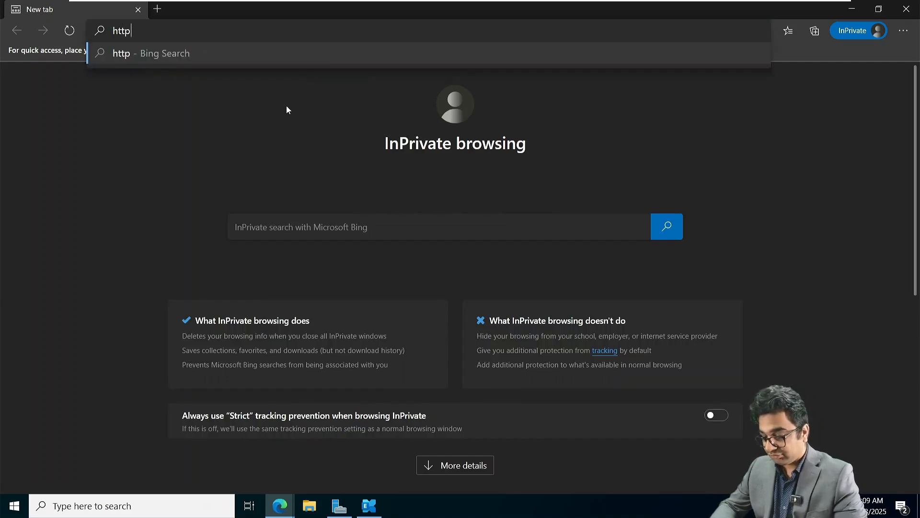
text(//ni)
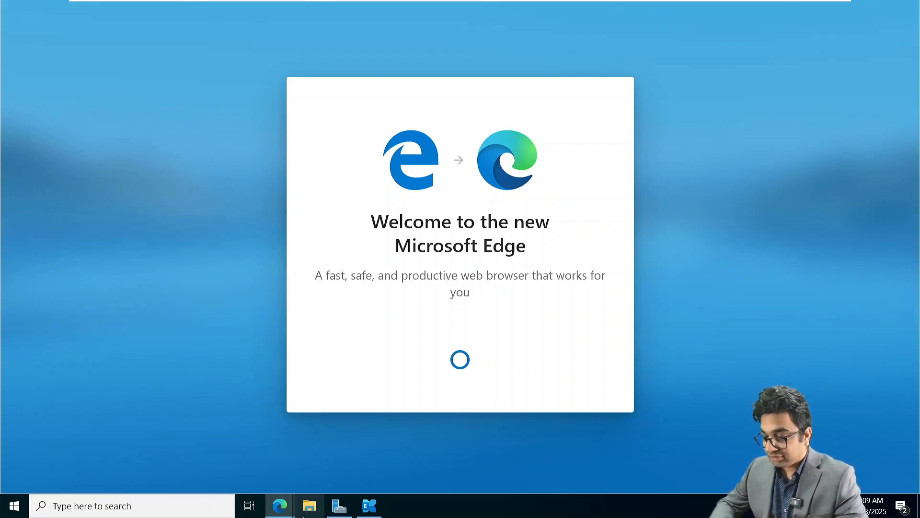
mouse_move(278, 510)
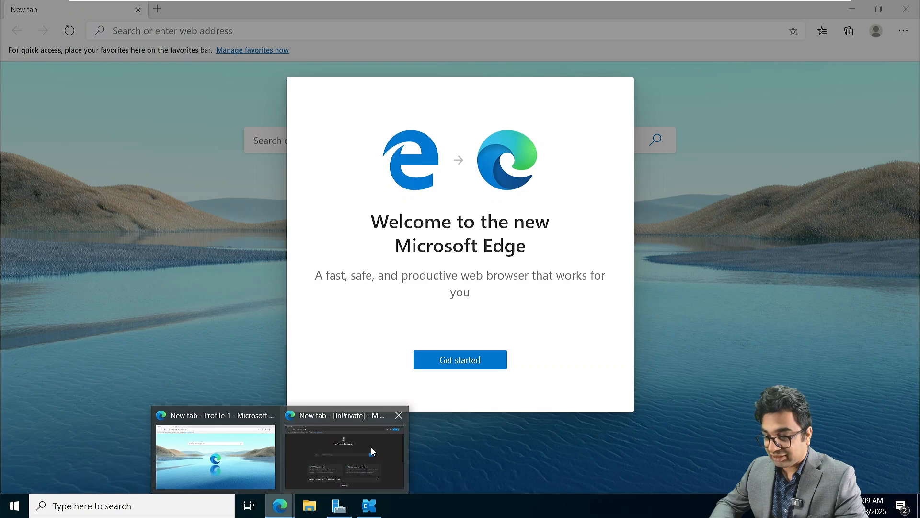
click(372, 449)
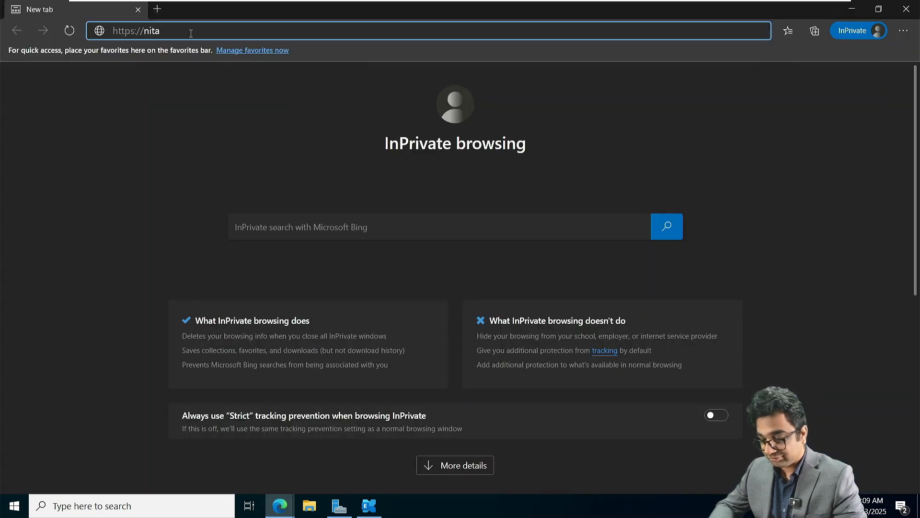
text(mbxs)
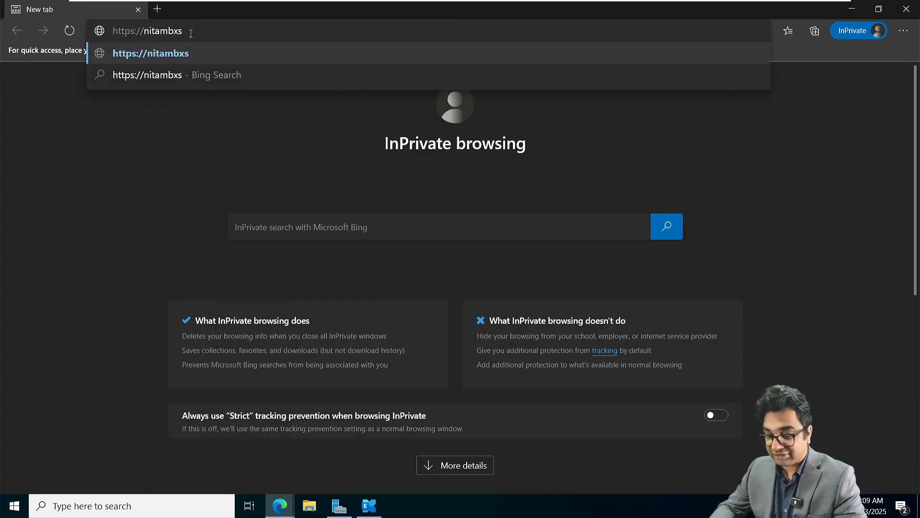
text(0)
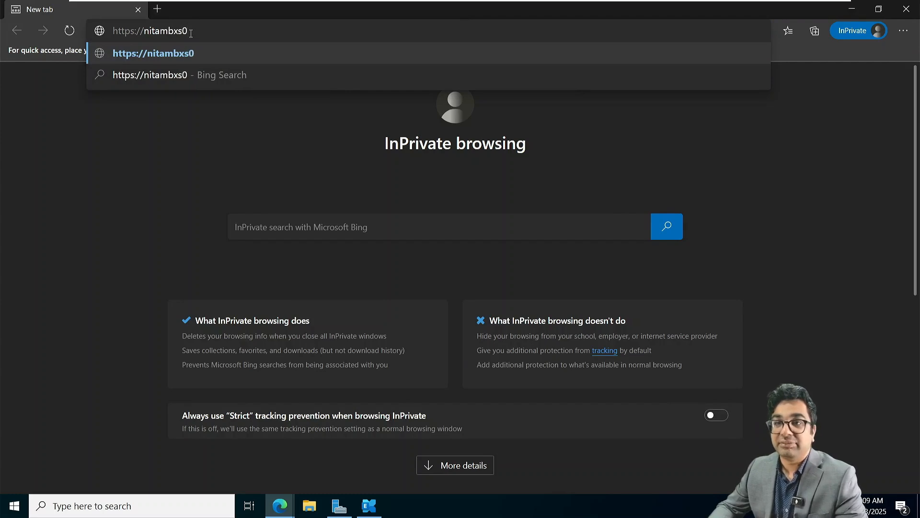
text(2.)
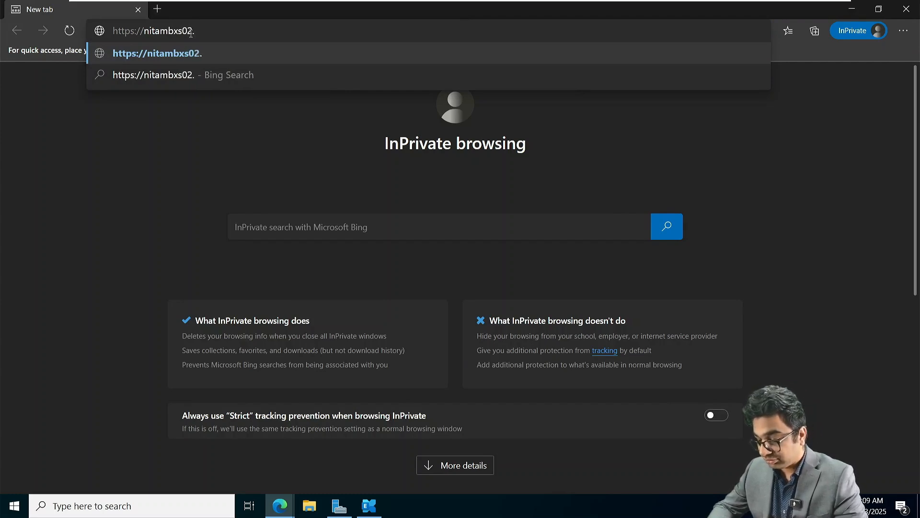
text(netsoftaca)
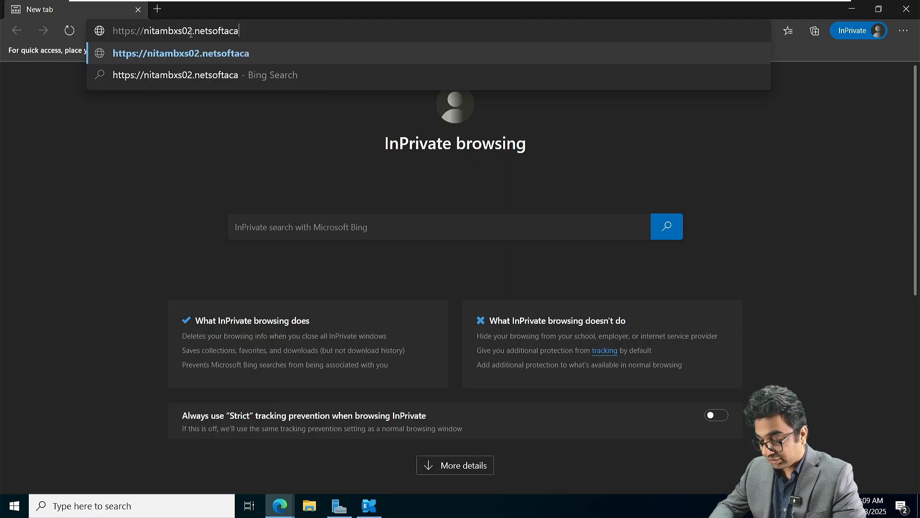
text(demy.com)
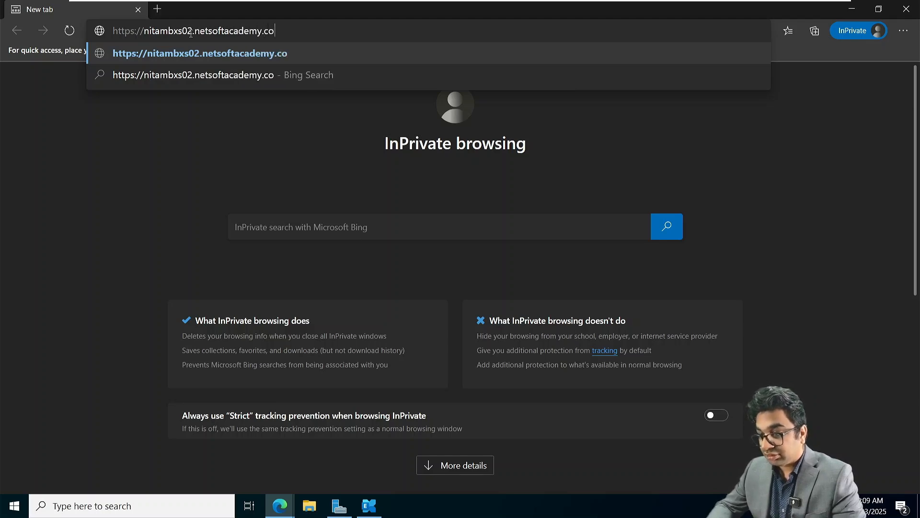
key(BackSpace)
key(BackSpace)
key(BackSpace)
key(BackSpace)
key(BackSpace)
key(BackSpace)
key(BackSpace)
key(BackSpace)
key(BackSpace)
key(BackSpace)
key(BackSpace)
key(BackSpace)
key(BackSpace)
key(BackSpace)
key(BackSpace)
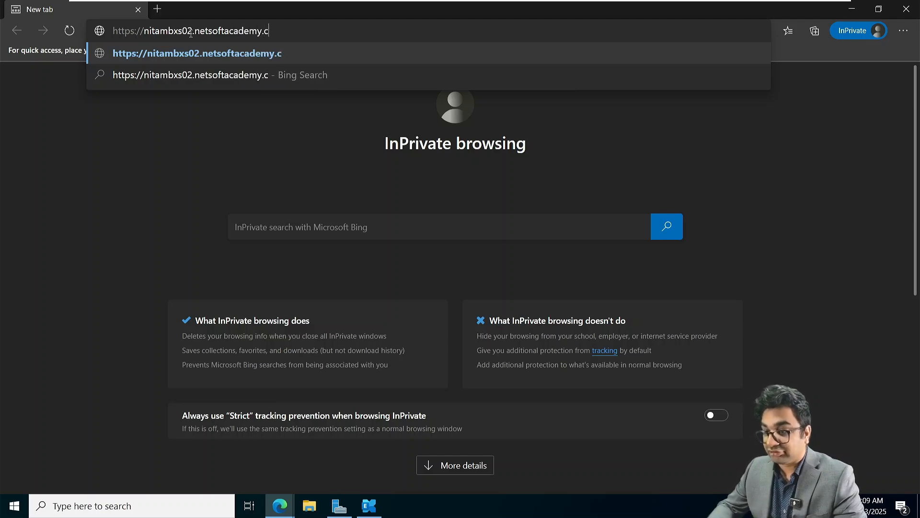
key(BackSpace)
key(BackSpace)
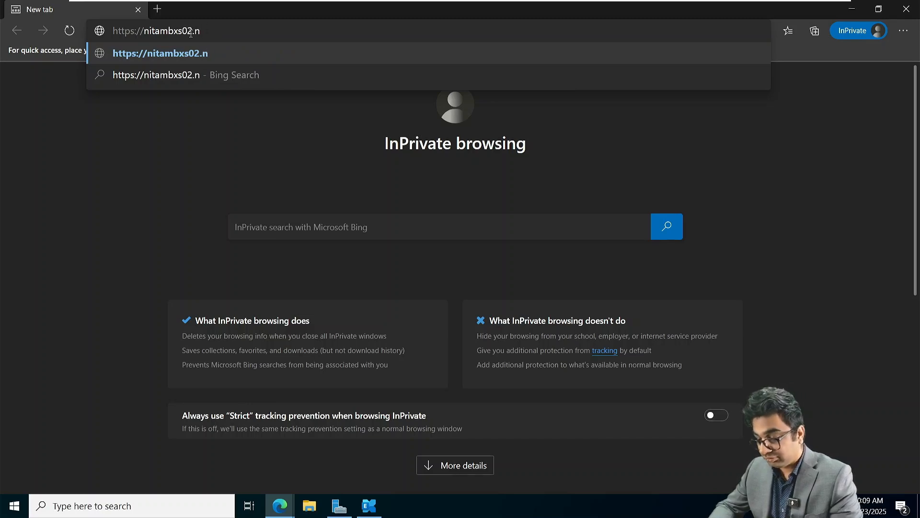
text(ital.local)
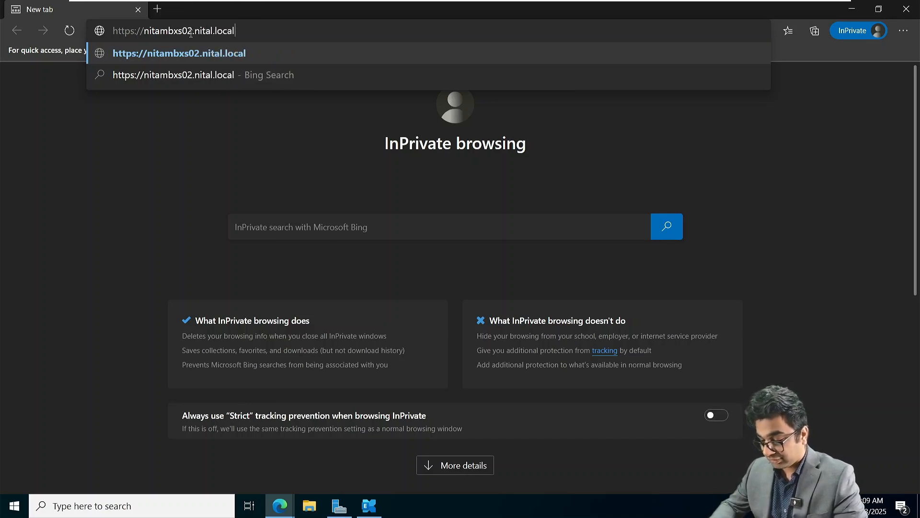
text(/ecp/)
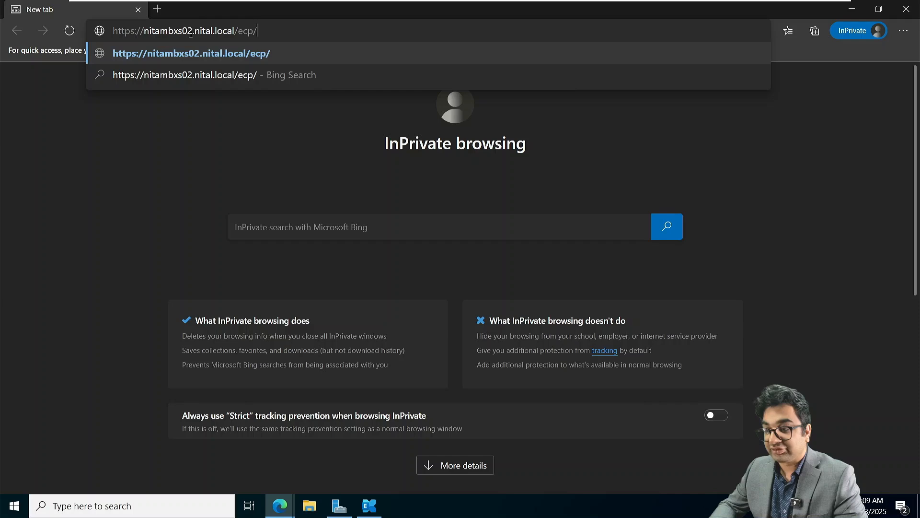
key(Return)
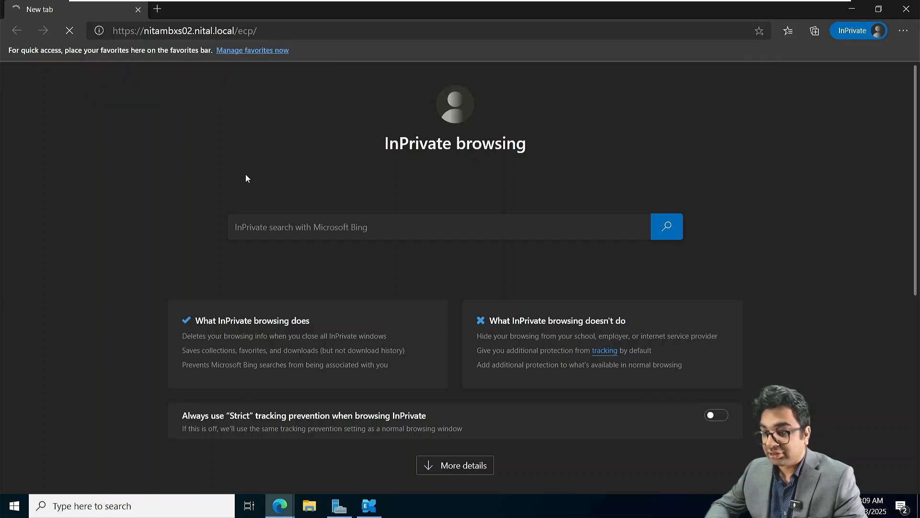
Correct 'nital' to 'nita' in the address and reload the ECP page.
click(210, 32)
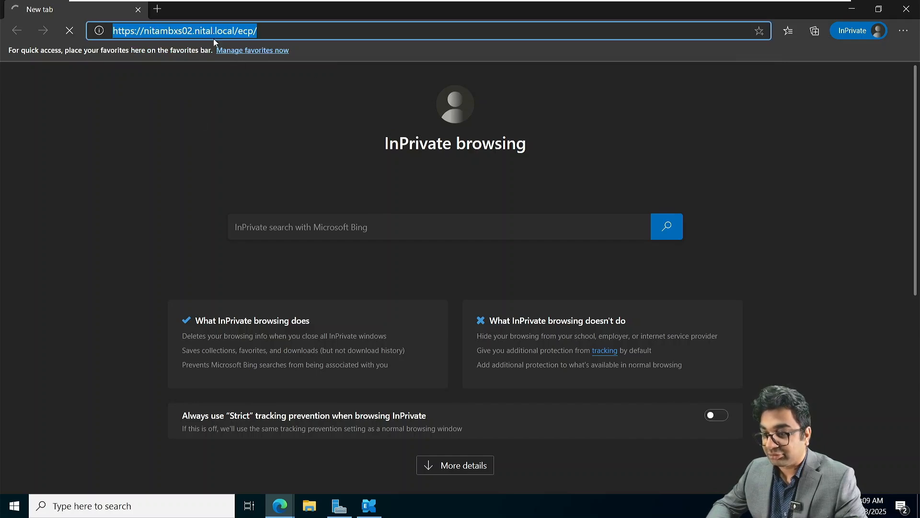
click(211, 31)
key(Delete)
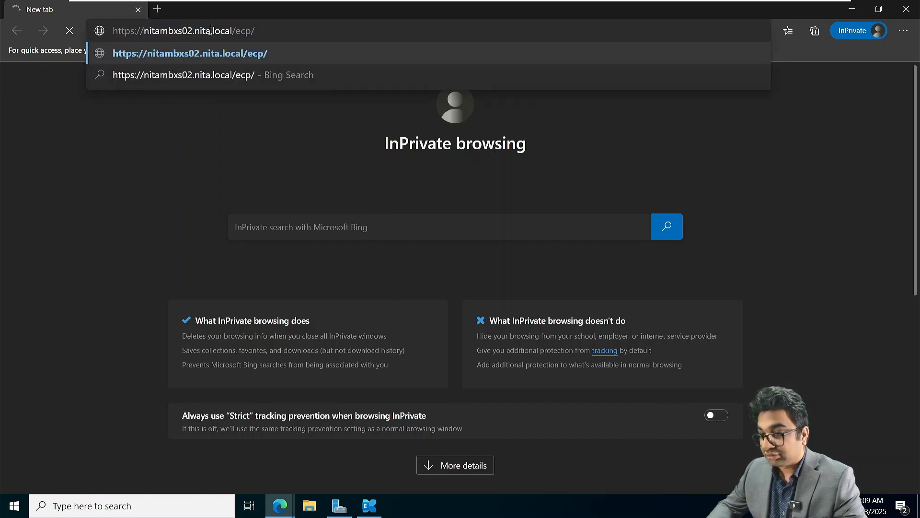
key(Return)
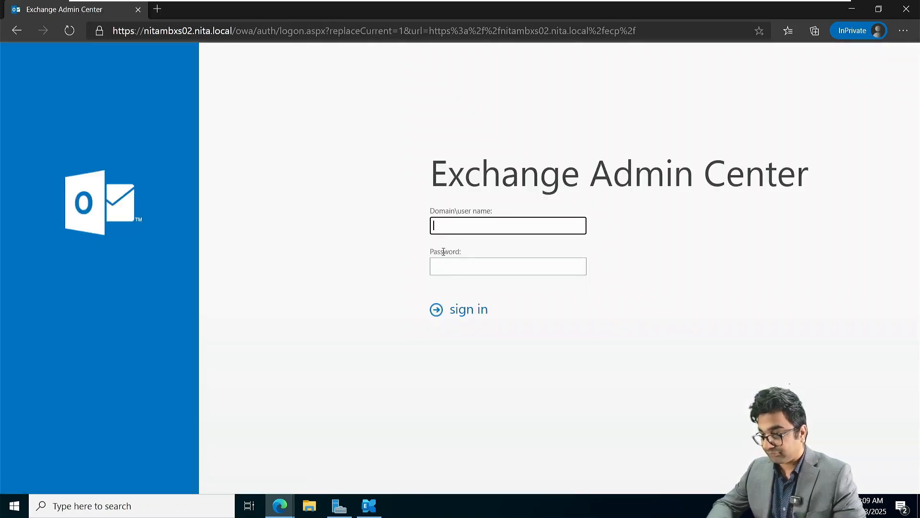
Zoom in and sign in with the NITA domain administrator account and its password.
key(ctrl+plus)
key(ctrl+plus)
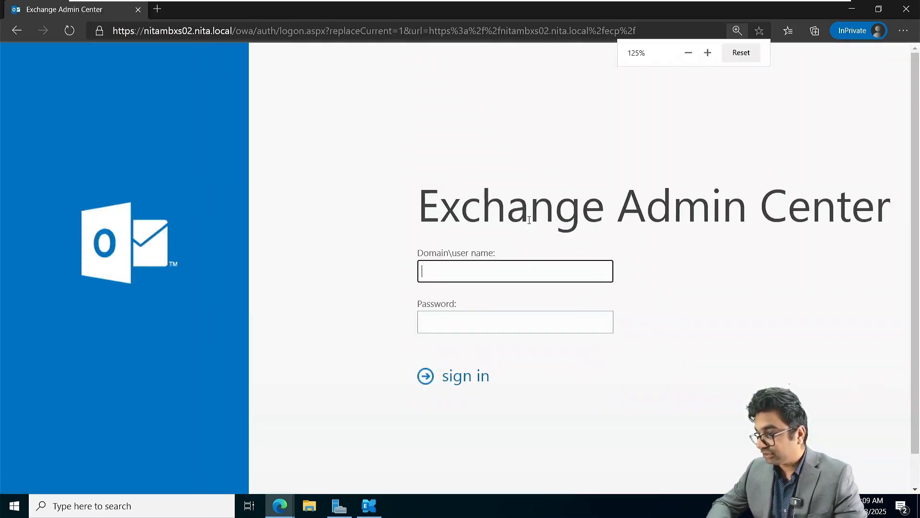
text(NITA)
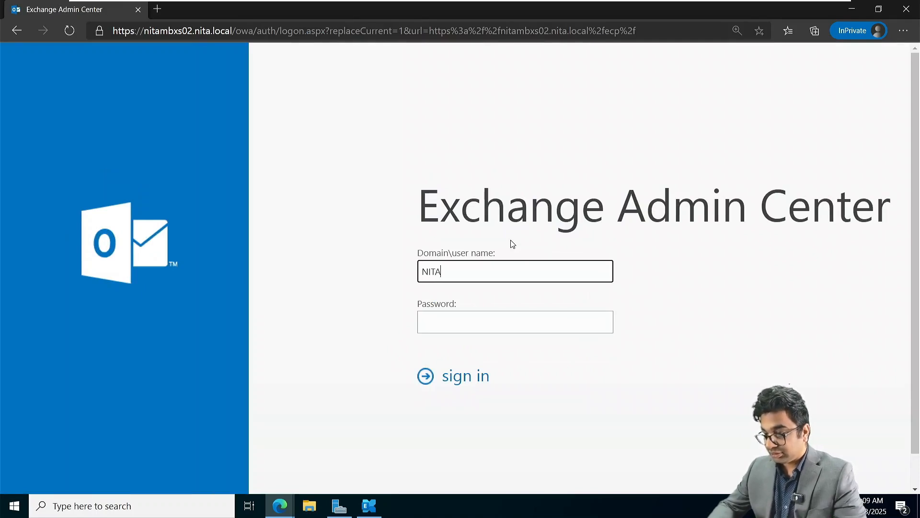
text(\Adm)
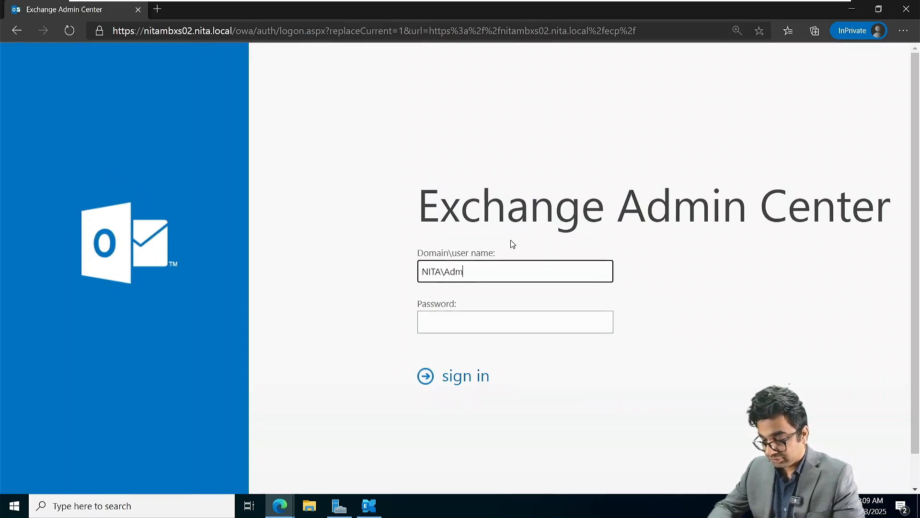
text(inistrator)
key(Tab)
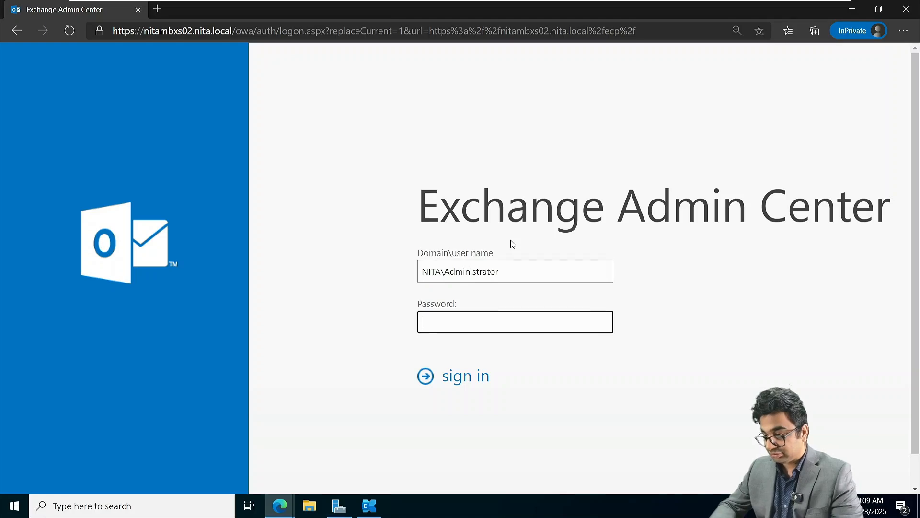
text(•••••••••)
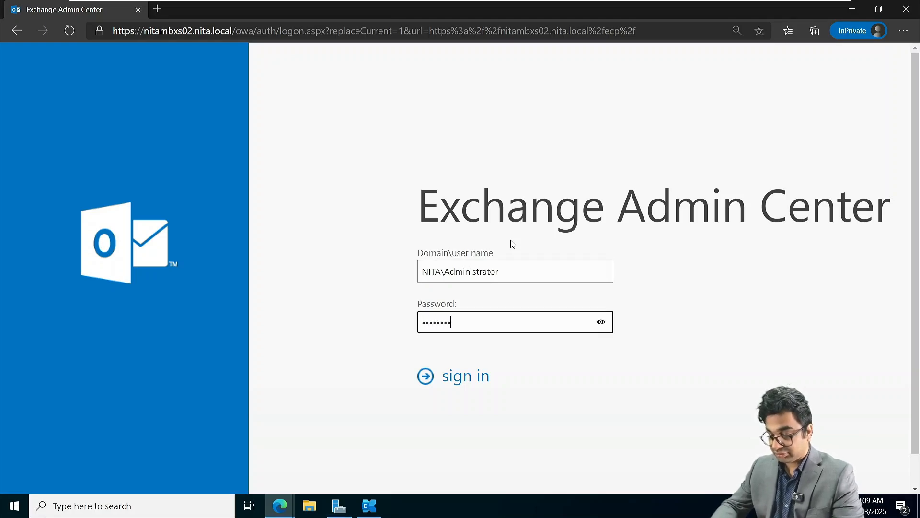
text(•••)
key(Return)
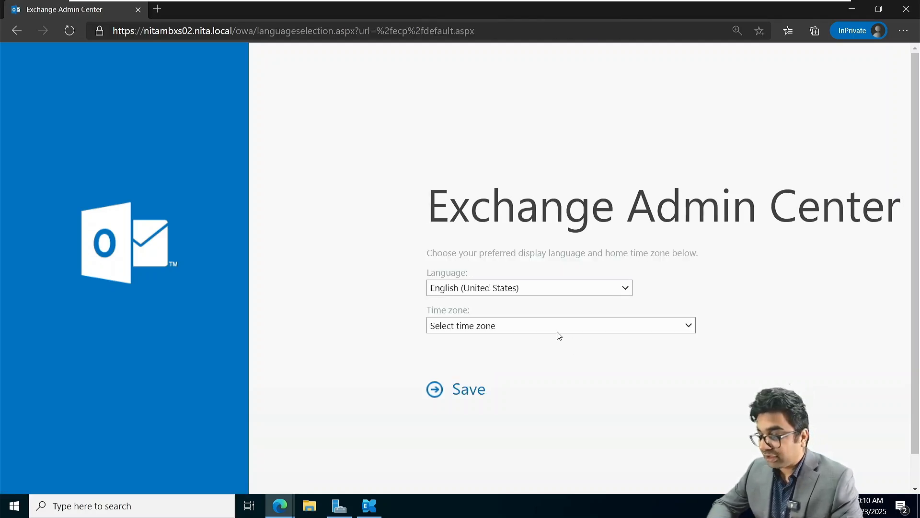
Set the time zone to Eastern Time (US & Canada) and save.
click(558, 332)
scroll(482, 211, down, 2)
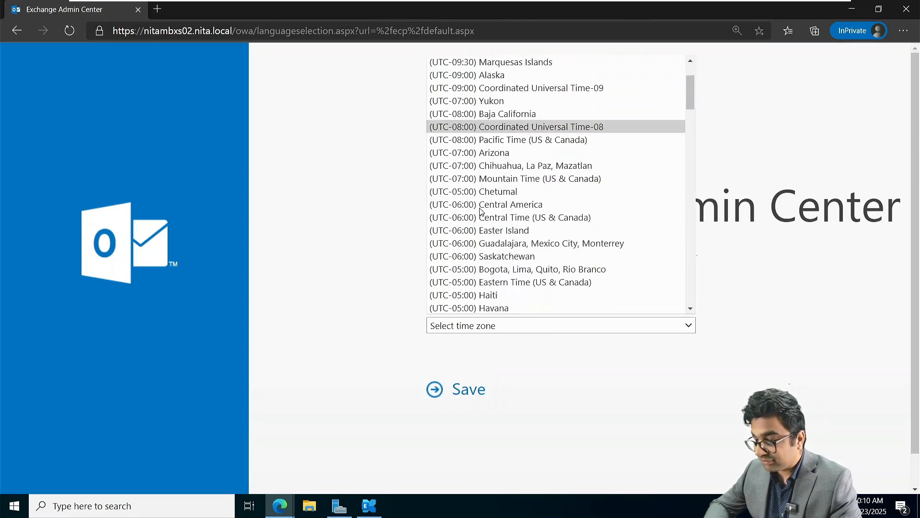
scroll(481, 211, down, 1)
click(494, 245)
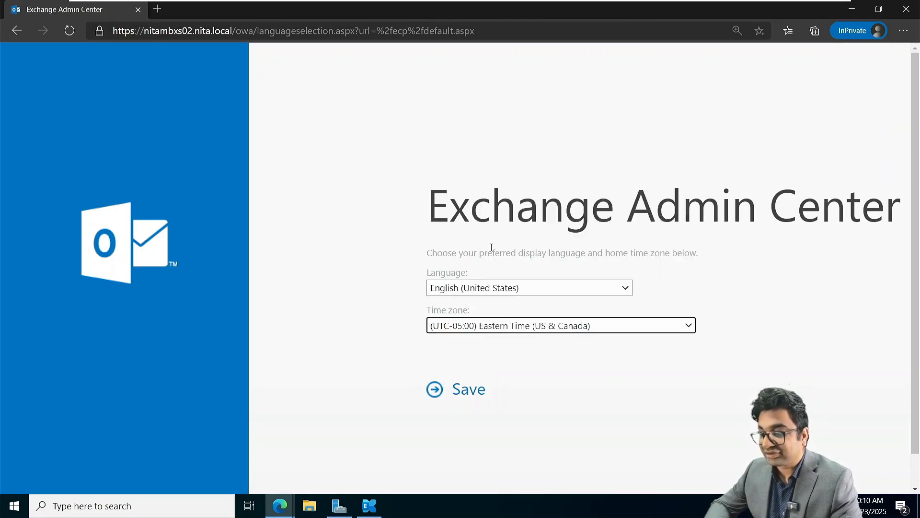
click(471, 396)
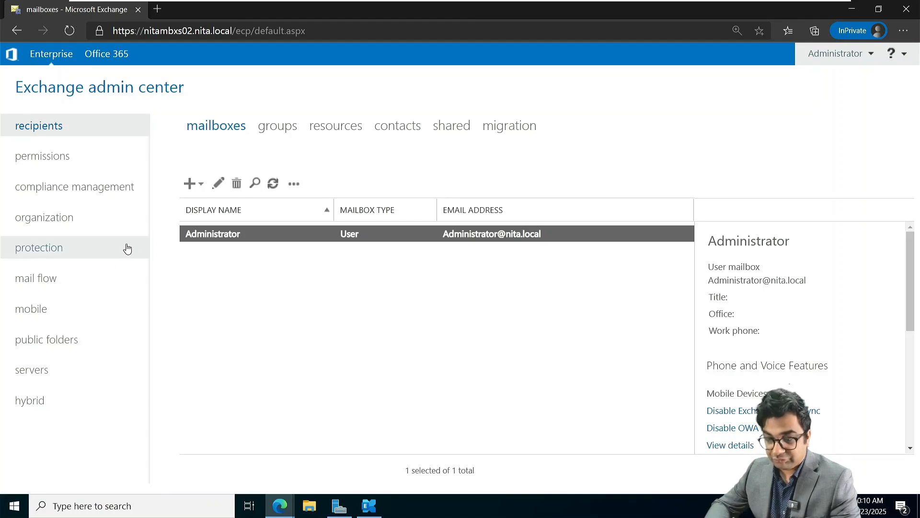
Create a new user mailbox for an existing France OU domain user.
click(195, 193)
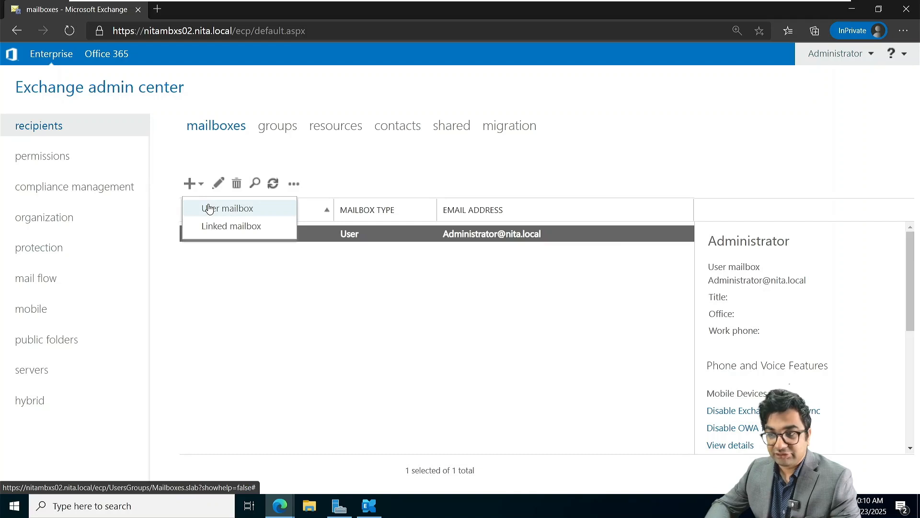
click(210, 208)
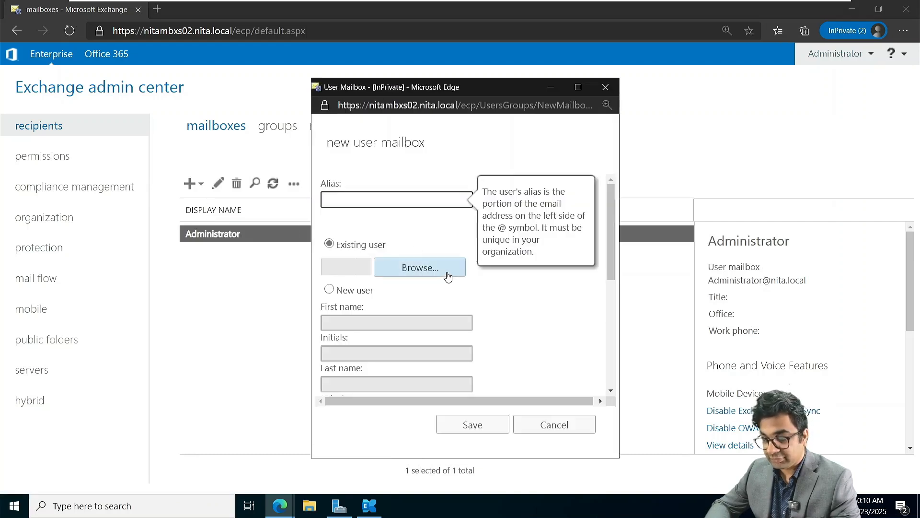
click(448, 272)
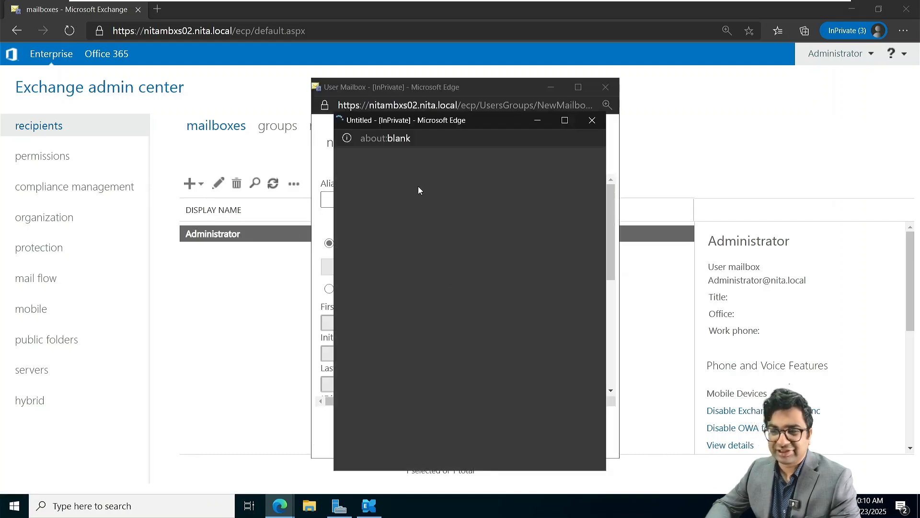
click(450, 438)
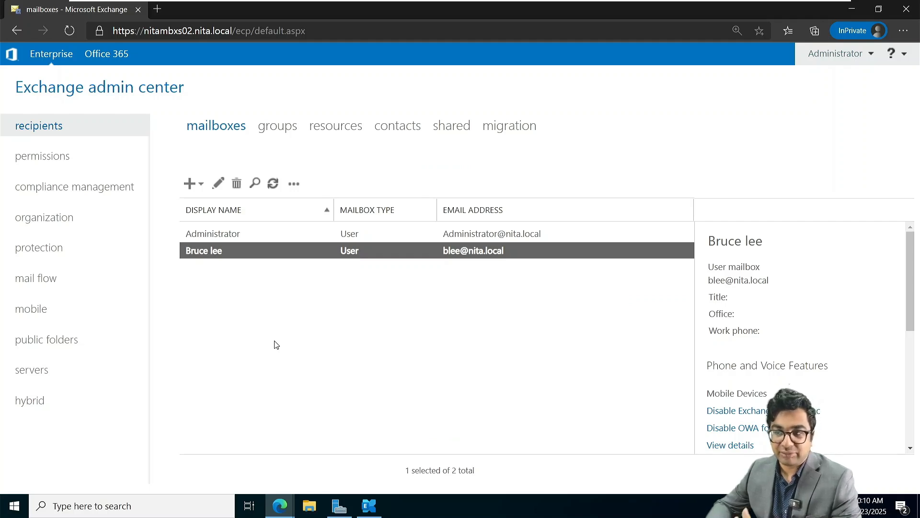
Check the empty send connectors and NITAMBXS02 server entry, then bring the NITAEDGE02 tab into view.
click(69, 272)
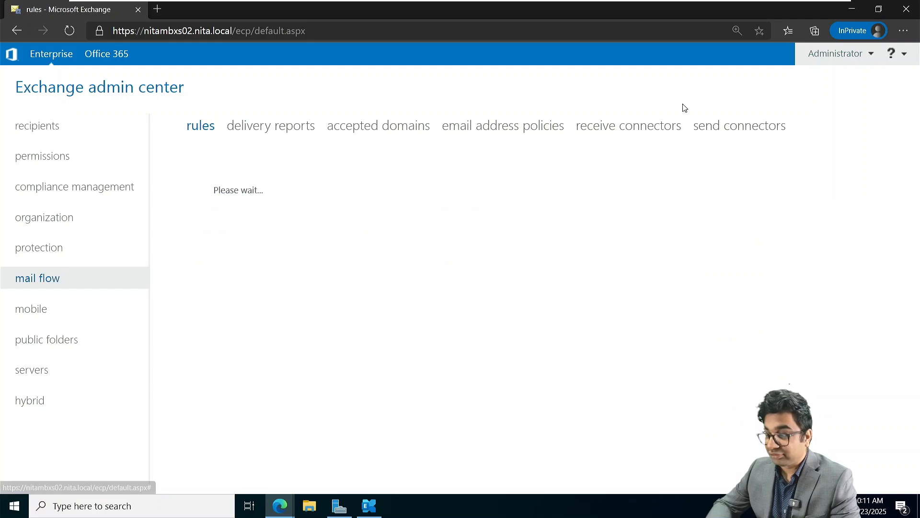
click(754, 129)
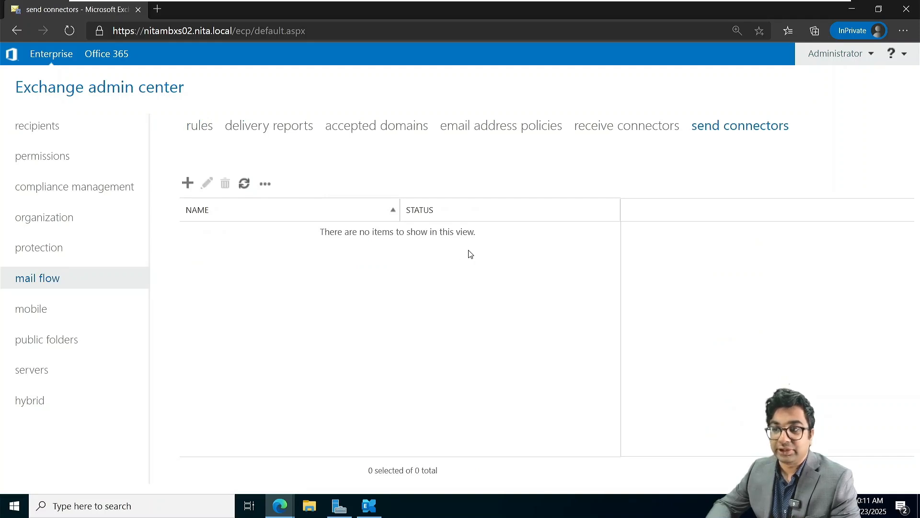
click(64, 368)
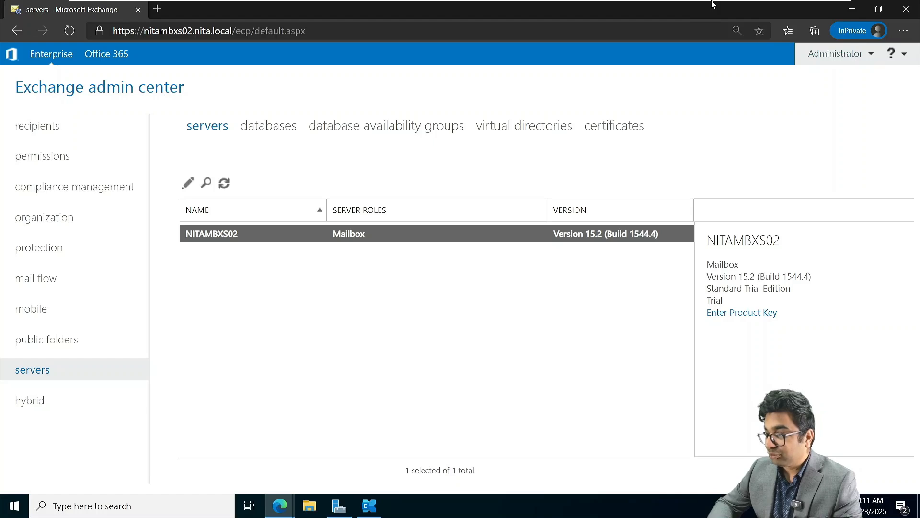
mouse_move(716, 4)
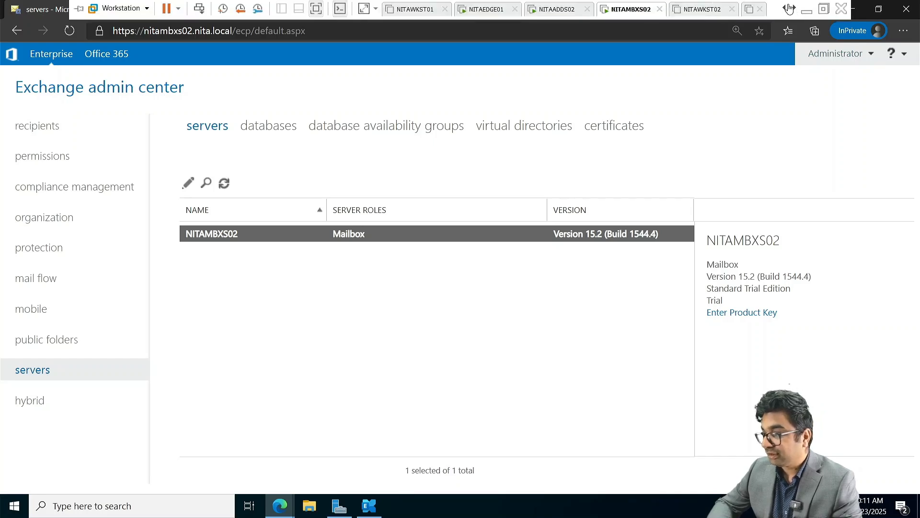
click(793, 10)
Switch to NITAEDGE02, power it on, and sign in with the Administrator password.
click(701, 9)
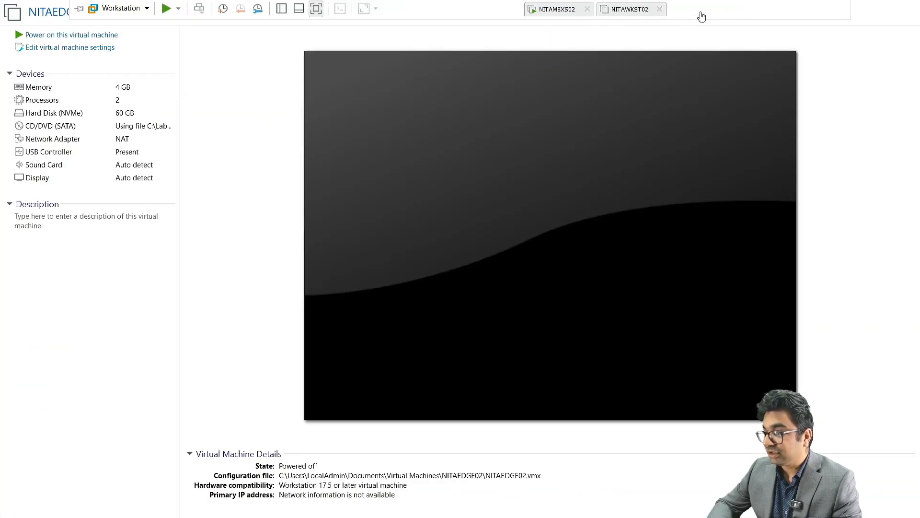
click(93, 36)
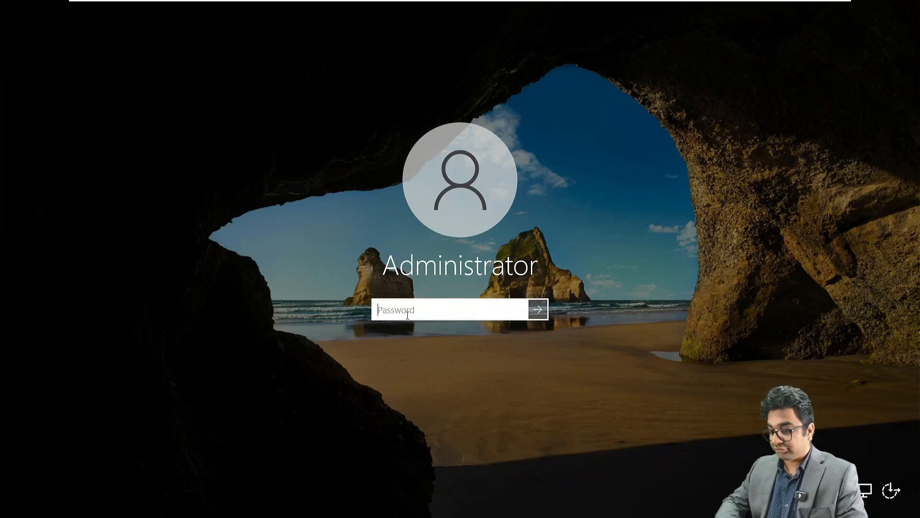
text(••••••••••)
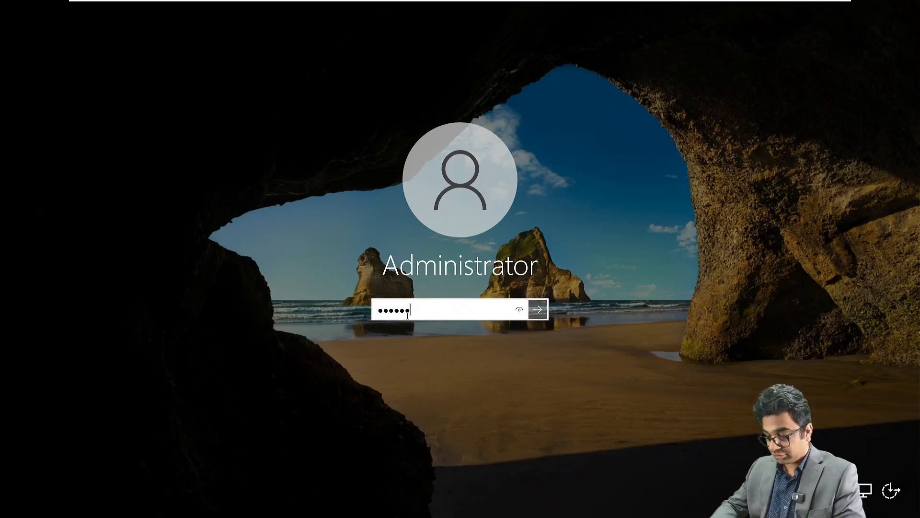
text(•••)
key(Return)
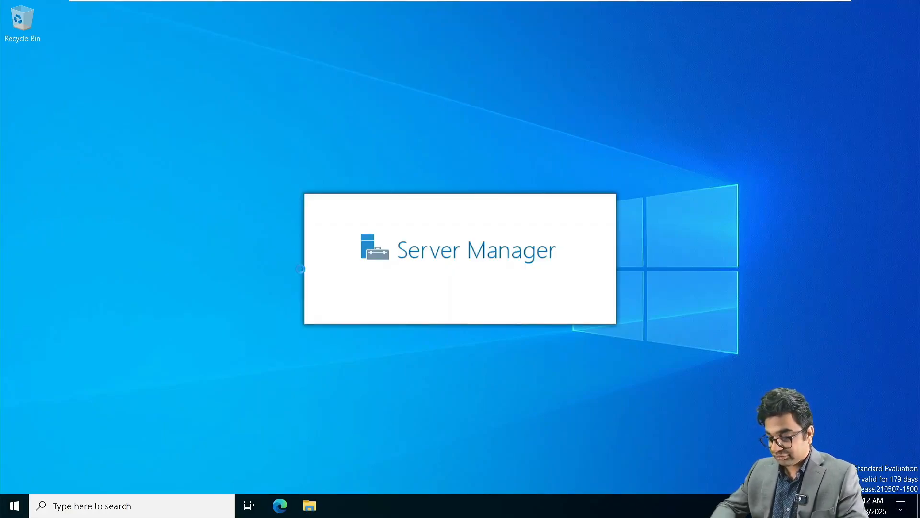
Open the Ethernet0 adapter's IPv4 properties via ncpa.cpl.
key(super+r)
text(ncp)
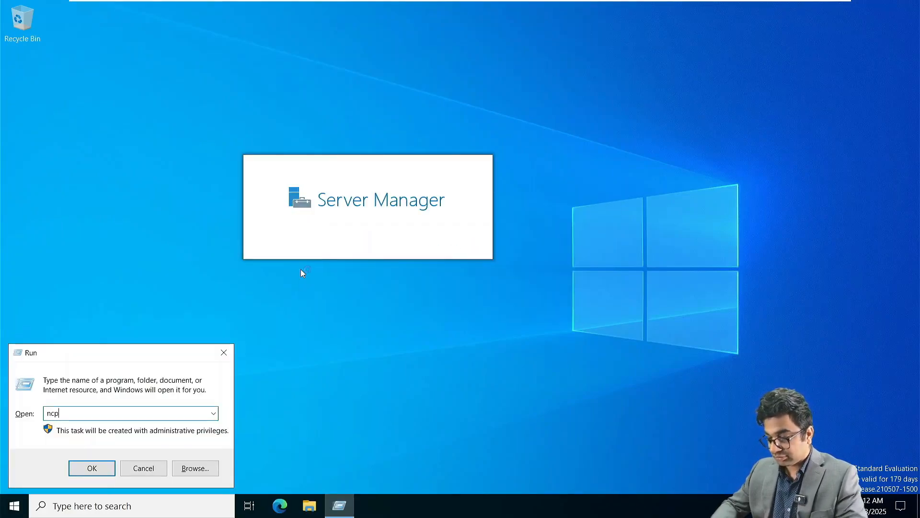
text(a.cpl)
key(Return)
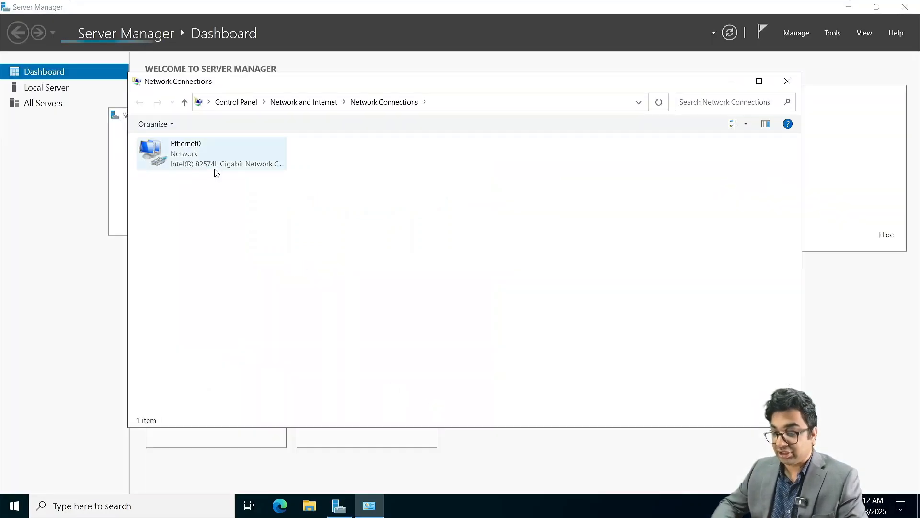
right_click(207, 159)
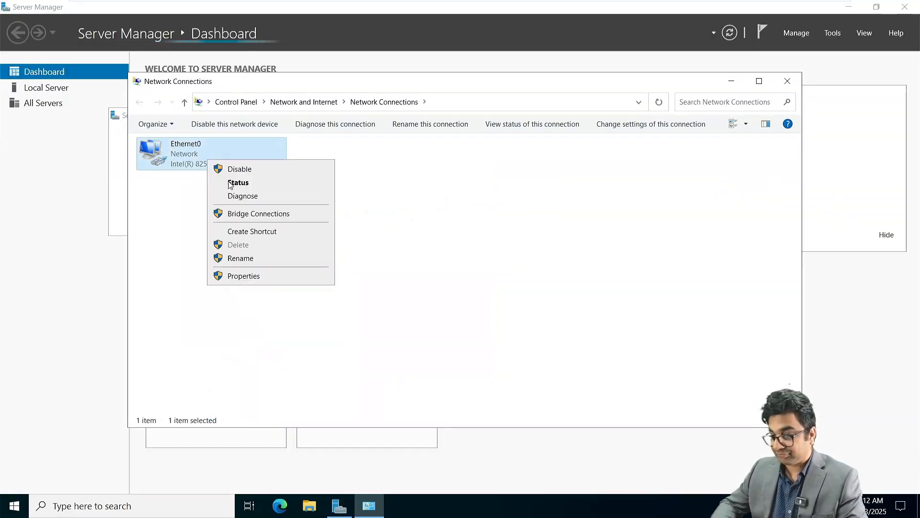
click(247, 277)
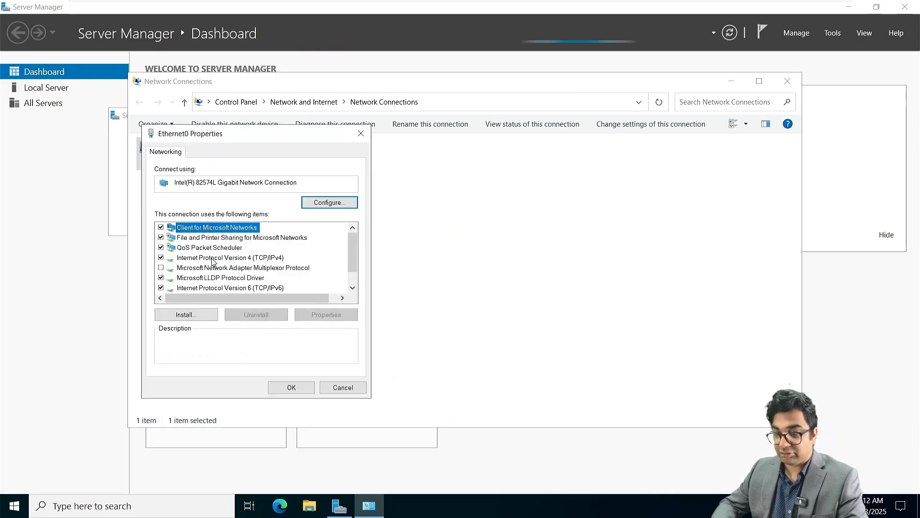
double_click(233, 258)
Assign static IP 172.16.10.130, mask 255.255.0.0, gateway 172.16.10.1, DNS 172.16.10.100.
click(234, 262)
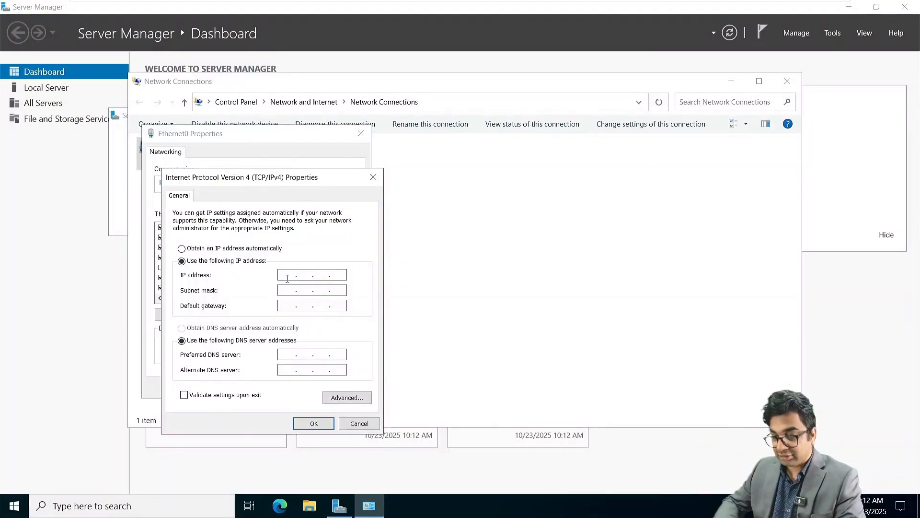
text(72.)
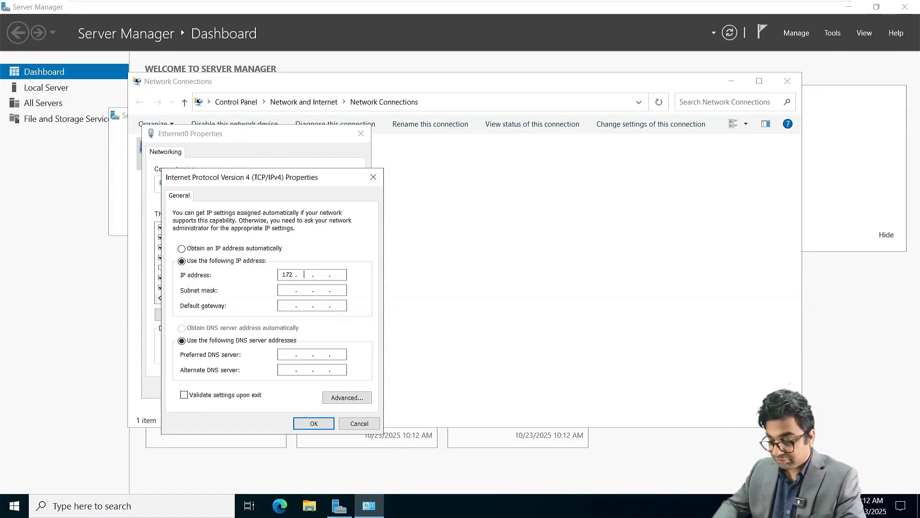
text(16 )
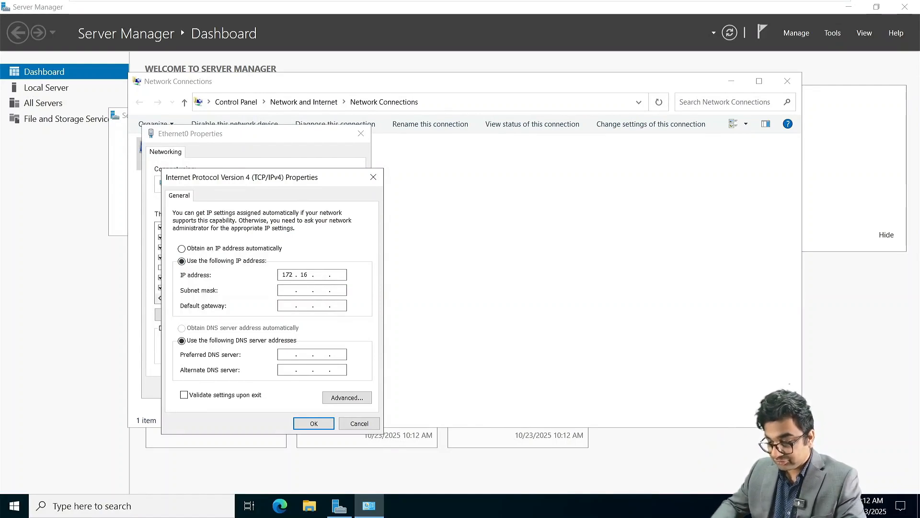
text(.10.130)
key(Tab)
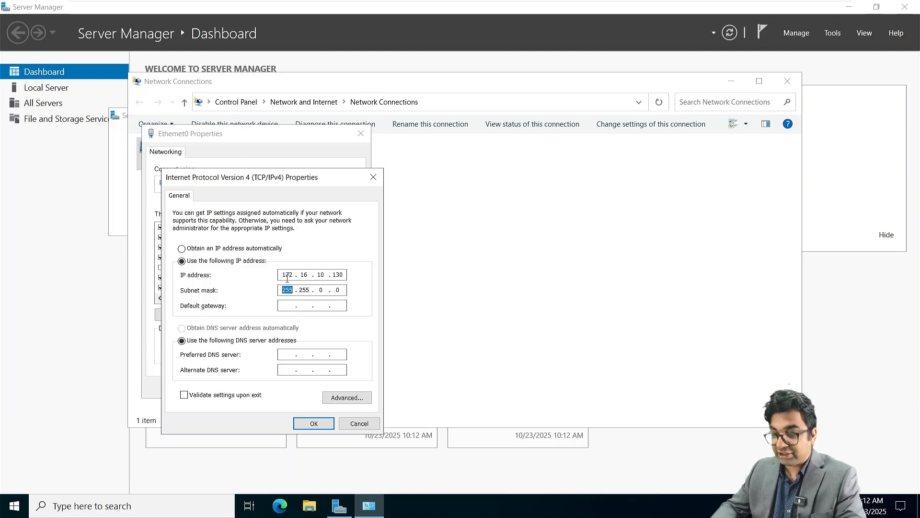
key(Tab)
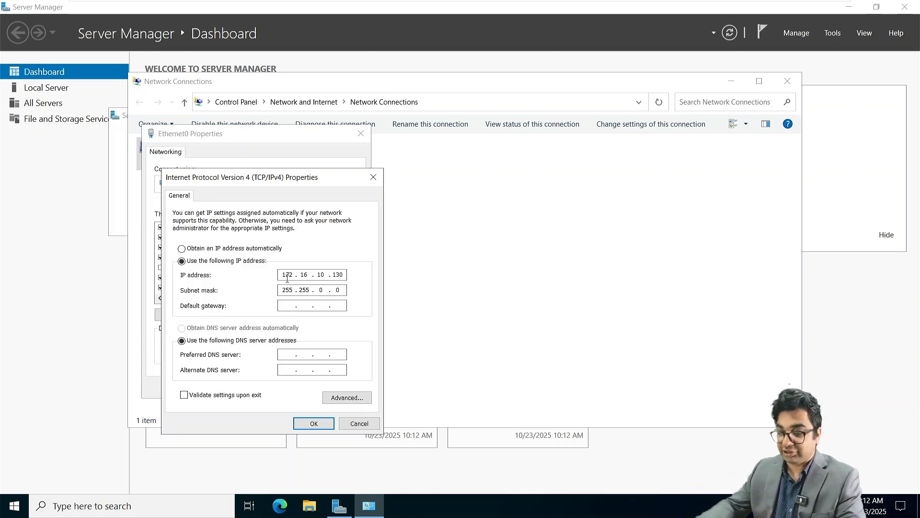
text(172.)
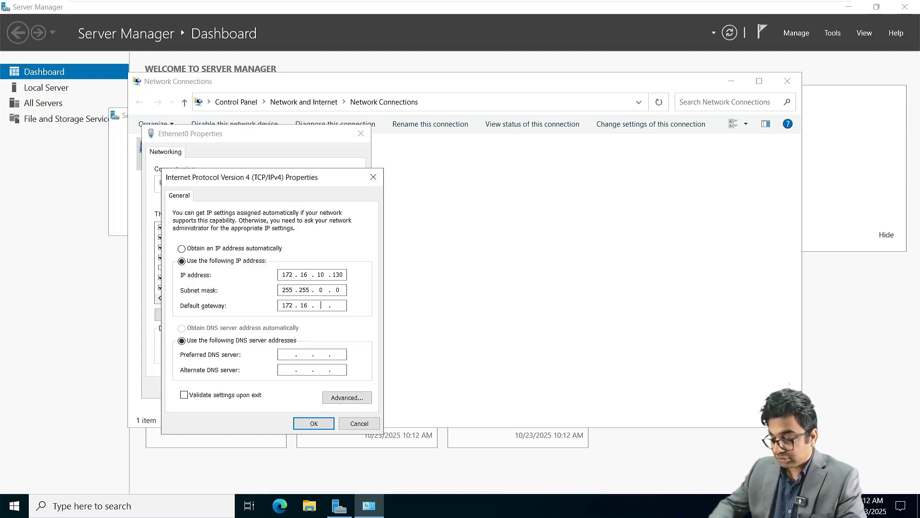
text(16.10.1)
key(Tab)
key(Tab)
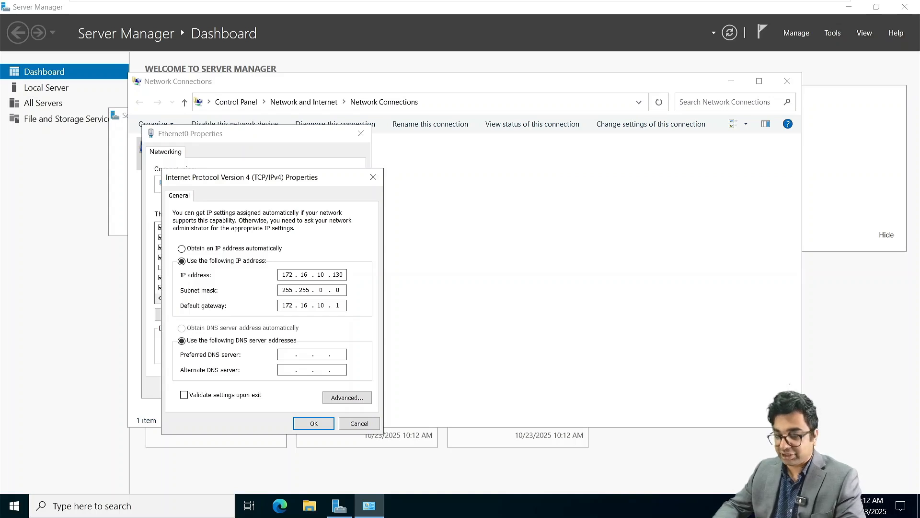
text(172 . )
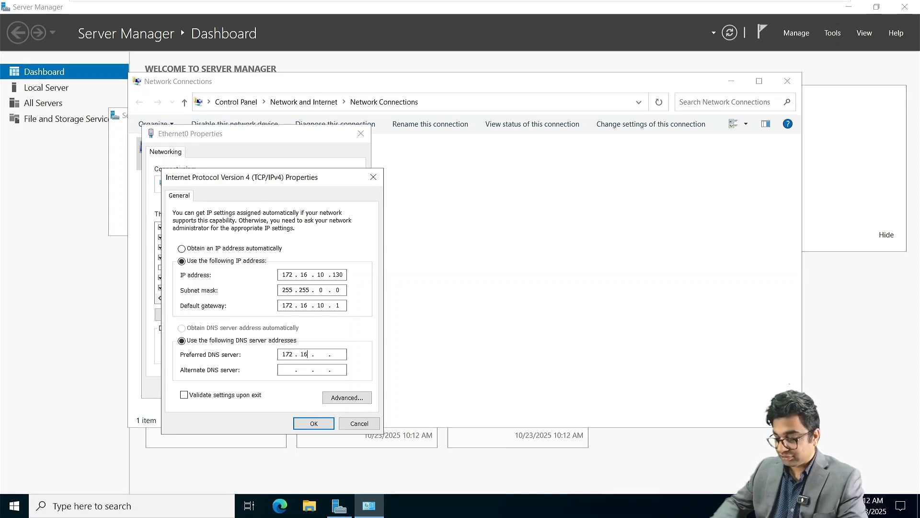
text(16 . 10 . 100)
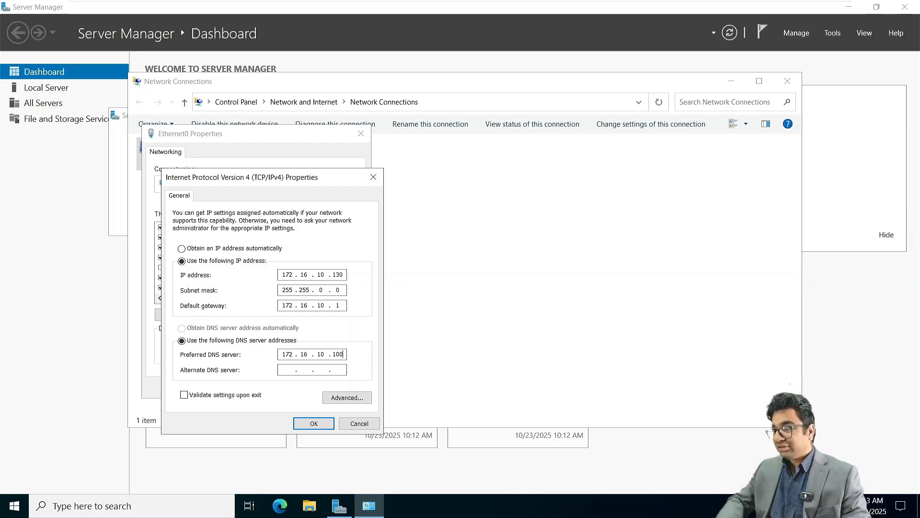
click(314, 423)
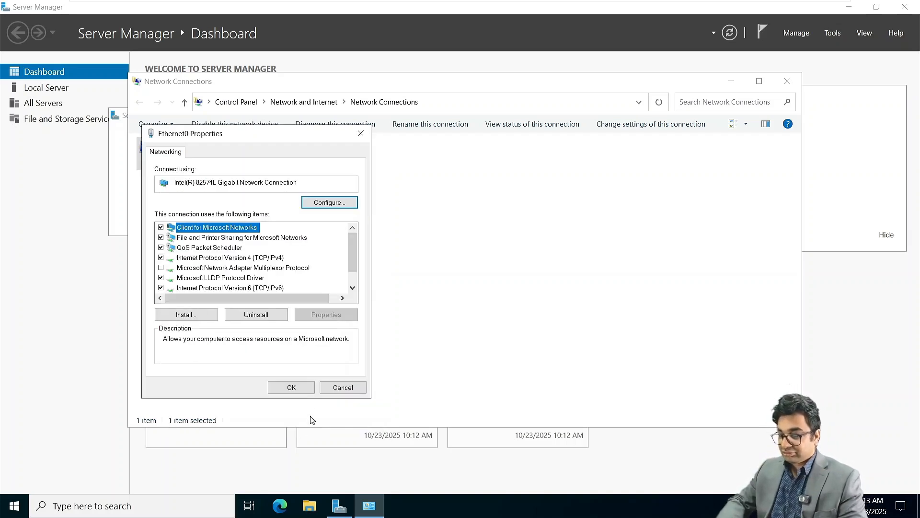
click(295, 392)
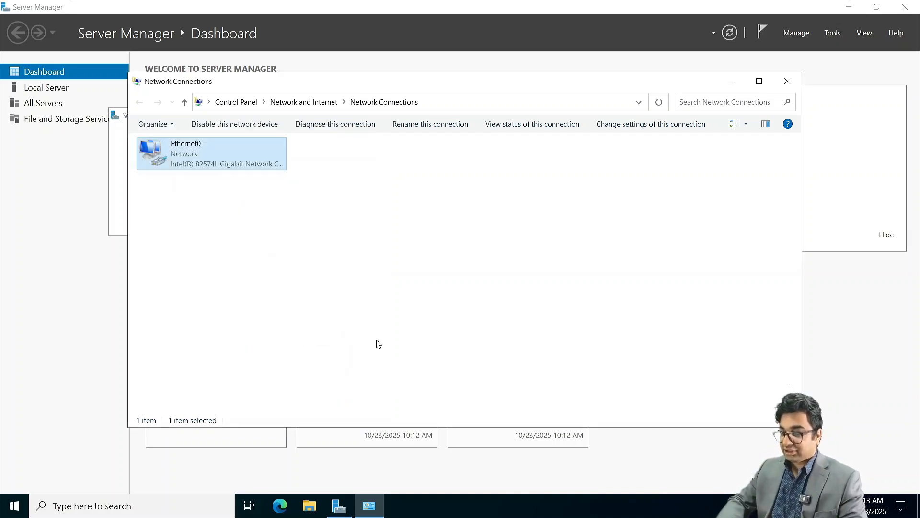
click(788, 81)
From Server Manager's Local Server, change the computer's membership to the nita.local domain.
click(417, 115)
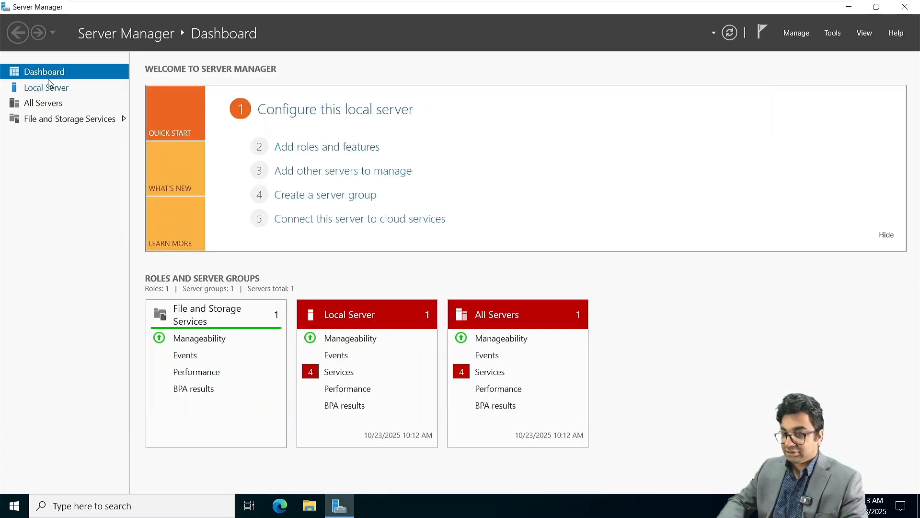
click(47, 91)
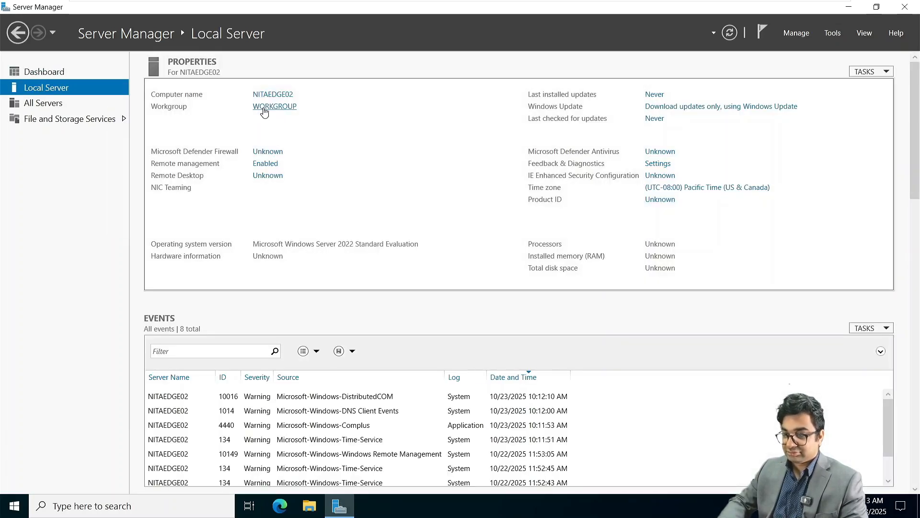
click(265, 108)
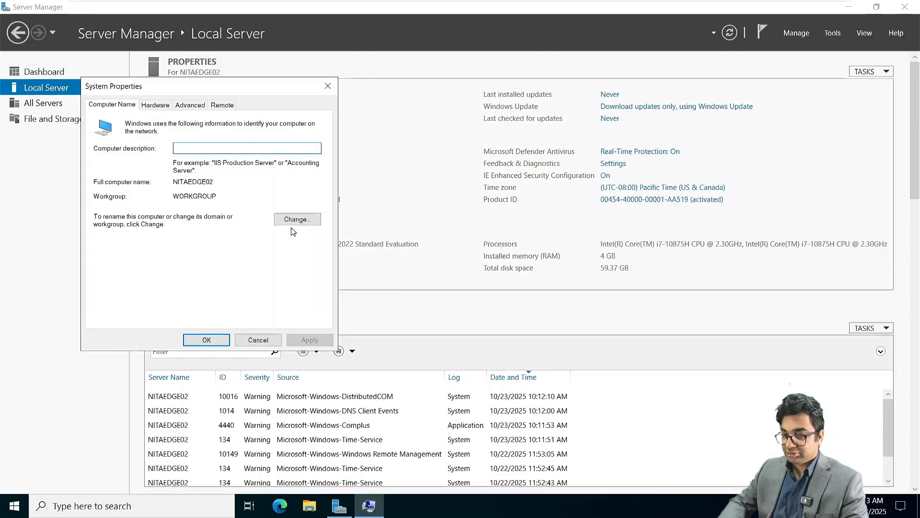
click(294, 221)
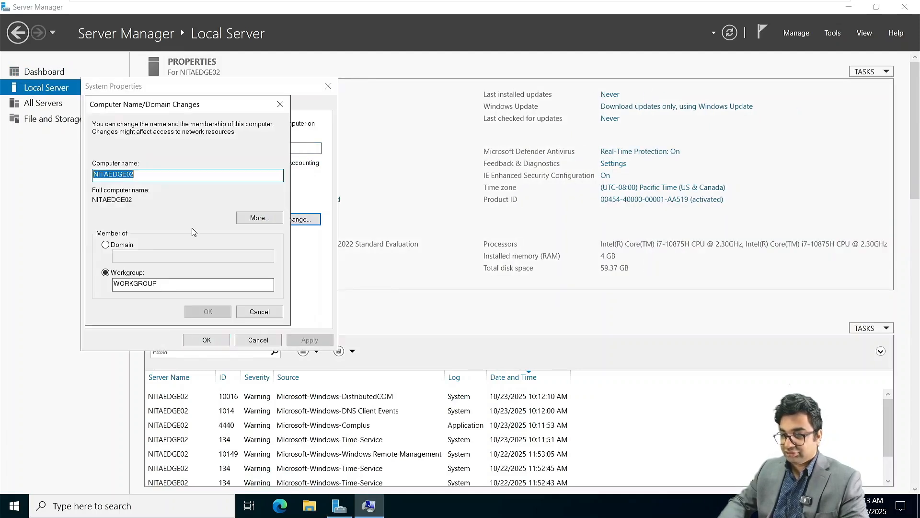
click(105, 245)
click(140, 260)
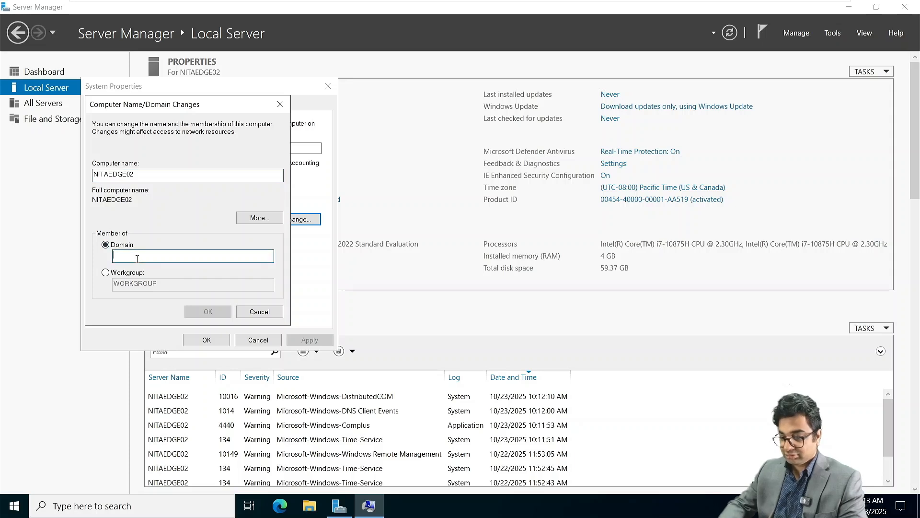
text(nita.local)
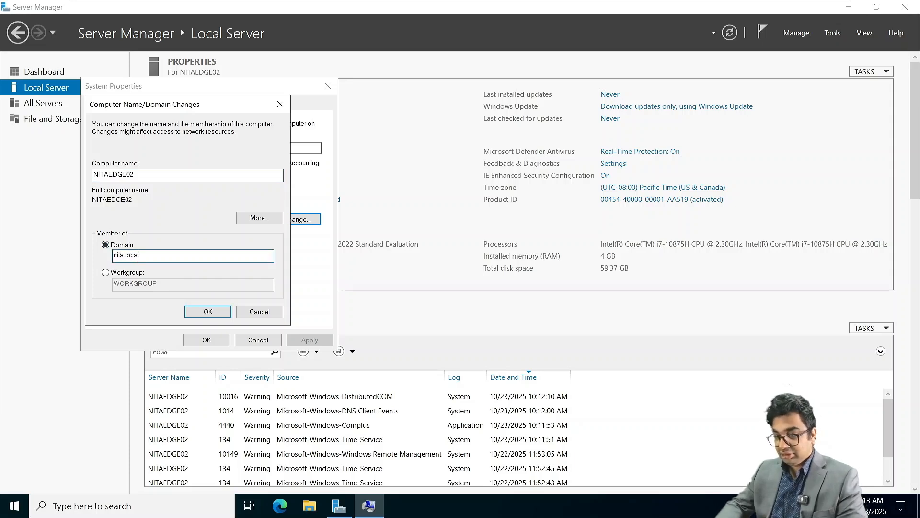
key(Return)
Authenticate as domain Administrator, acknowledge the welcome and restart notices, and restart now.
text(A)
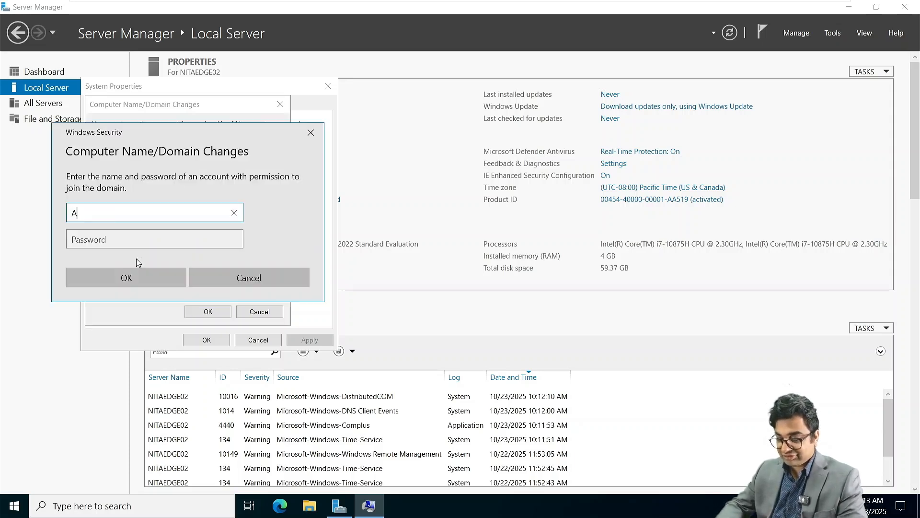
text(dministrator)
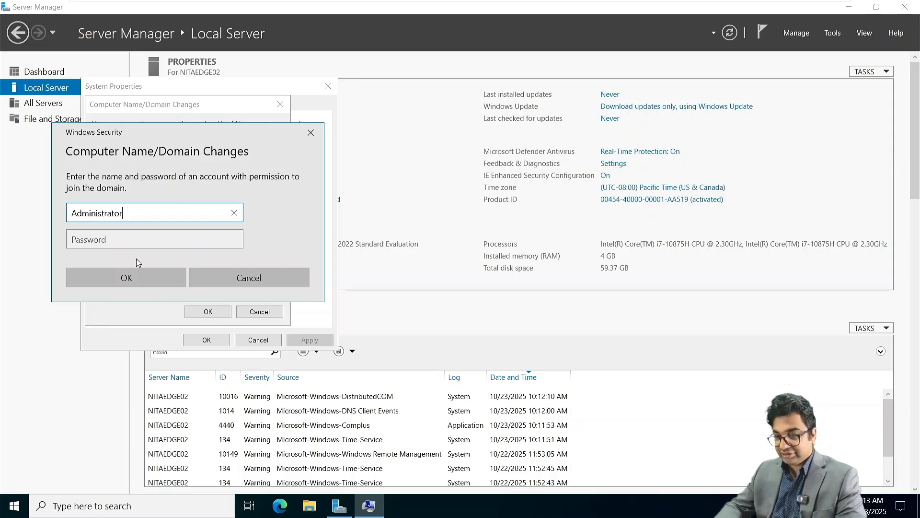
key(Tab)
text(•••••)
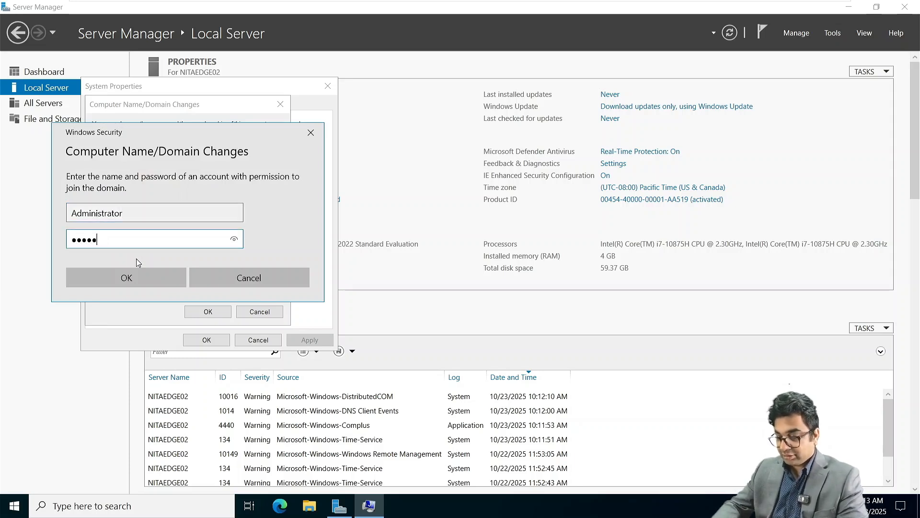
text(•••)
key(Return)
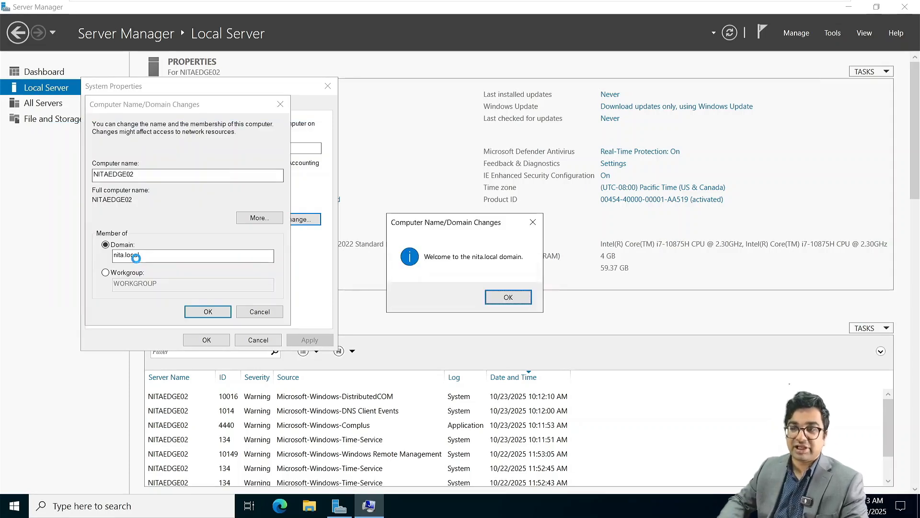
click(524, 298)
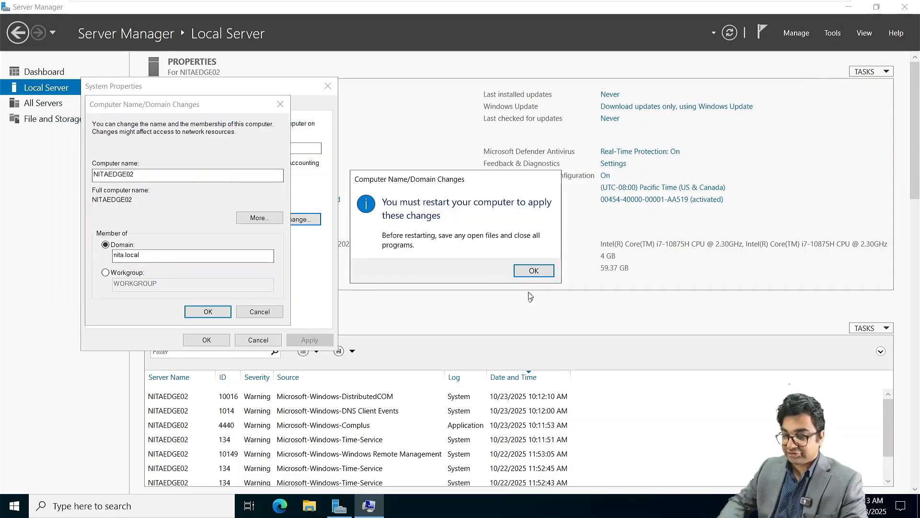
click(533, 271)
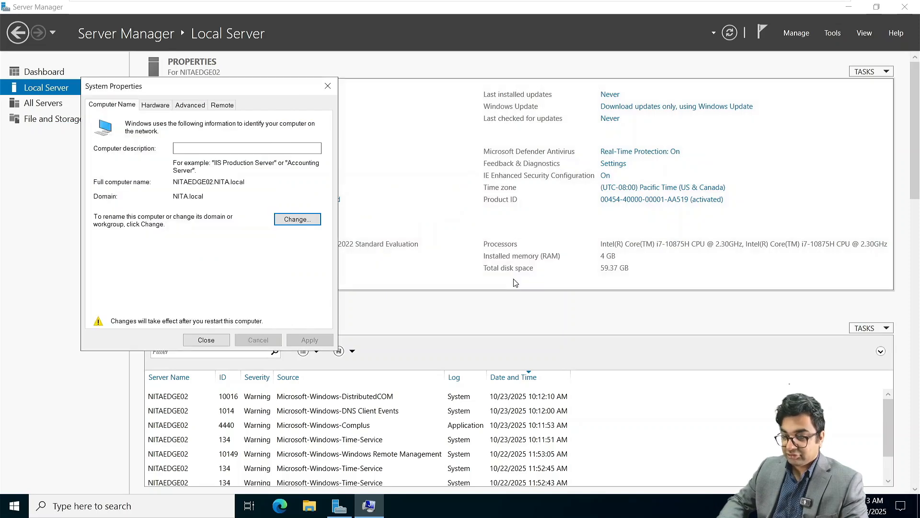
click(215, 345)
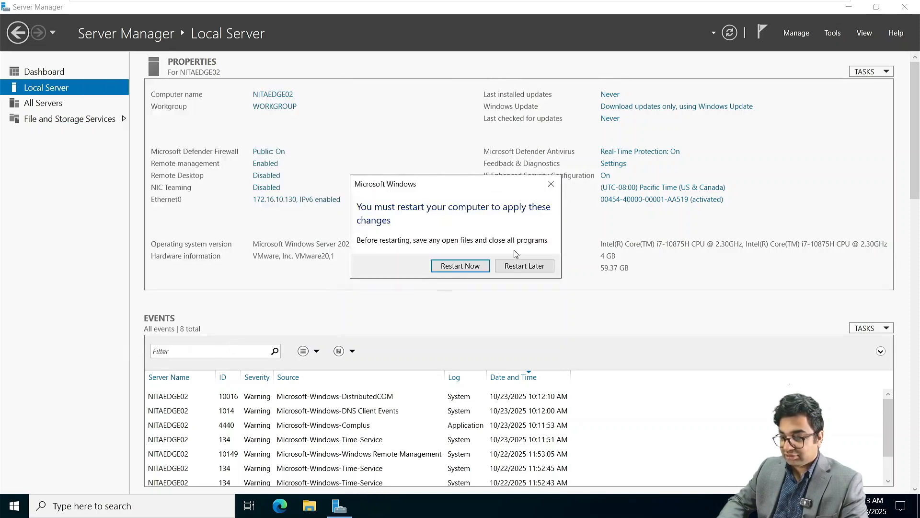
click(467, 267)
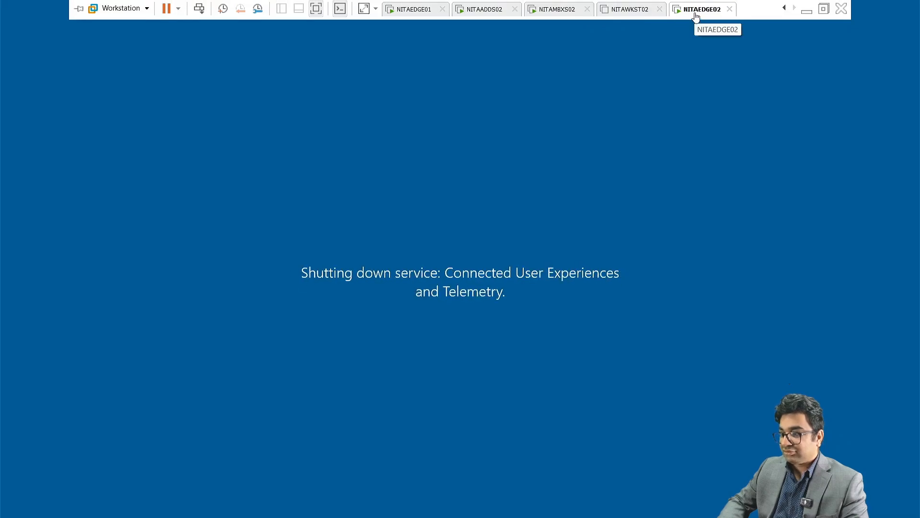
Point NITAEDGE02's CD/DVD (SATA) drive to the Microsoft 365 Hybrid Deployments.iso image and apply it.
right_click(694, 12)
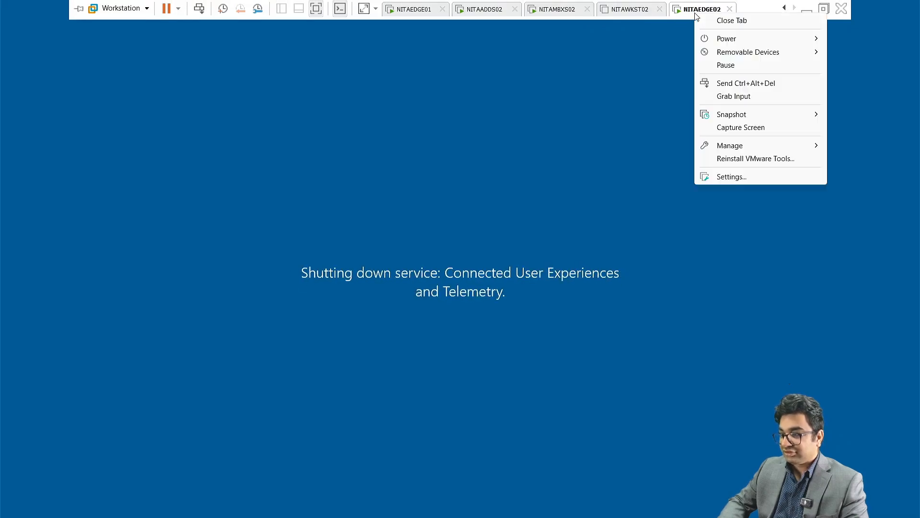
click(729, 177)
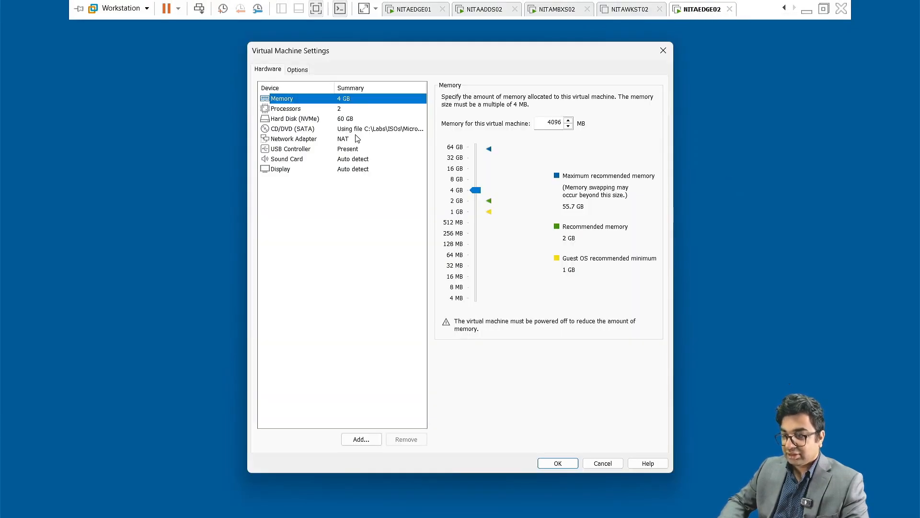
click(356, 130)
click(606, 180)
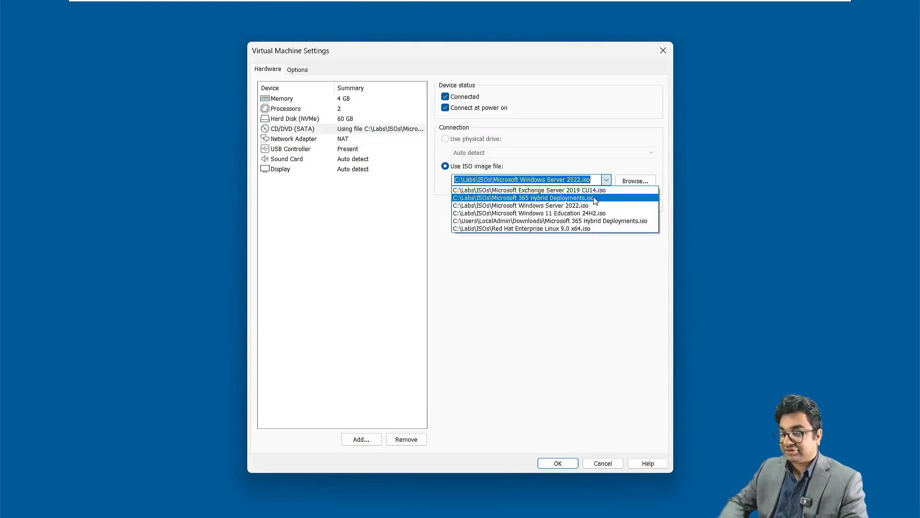
click(595, 198)
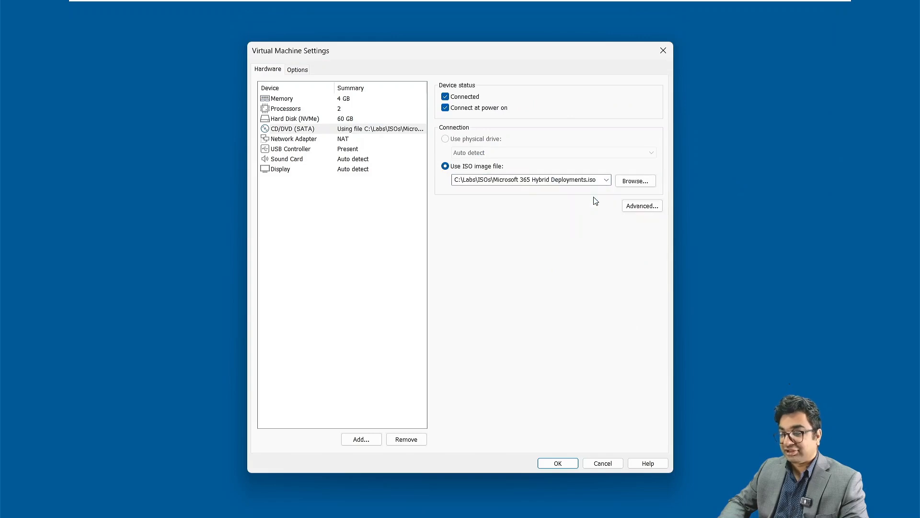
click(560, 464)
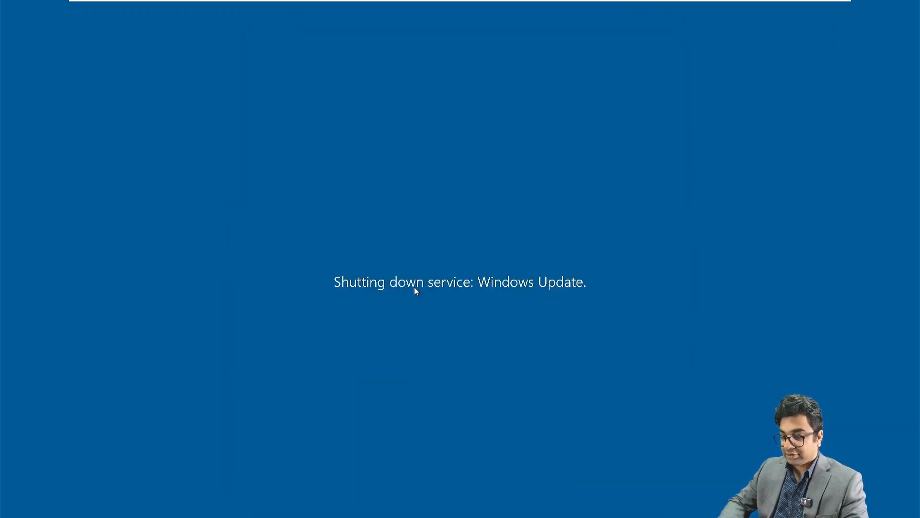
Sign in as NITA\Administrator with the domain password, then bring the Exchange Server 2019 notes forward in Notepad.
mouse_move(417, 4)
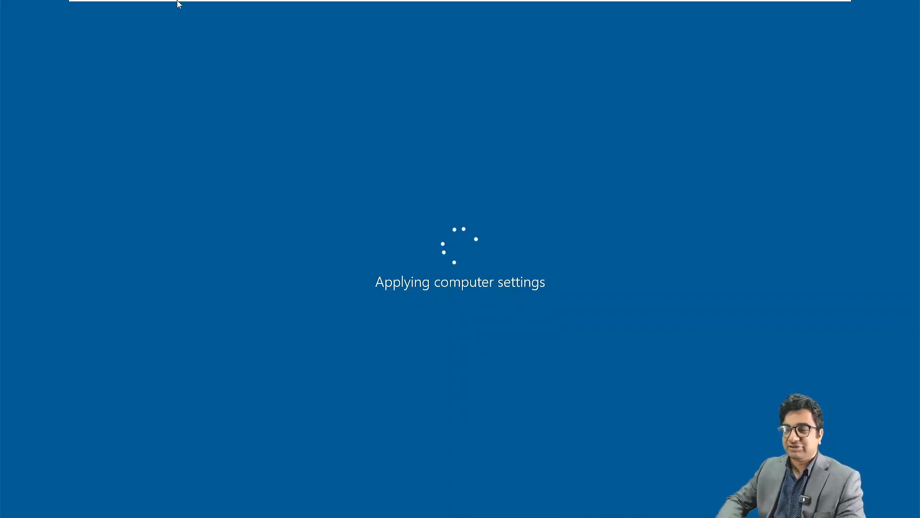
mouse_move(177, 3)
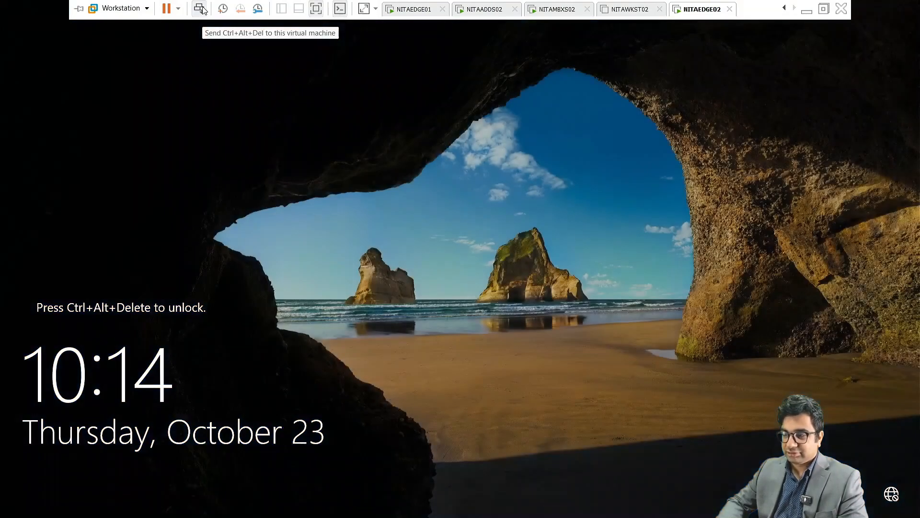
click(202, 8)
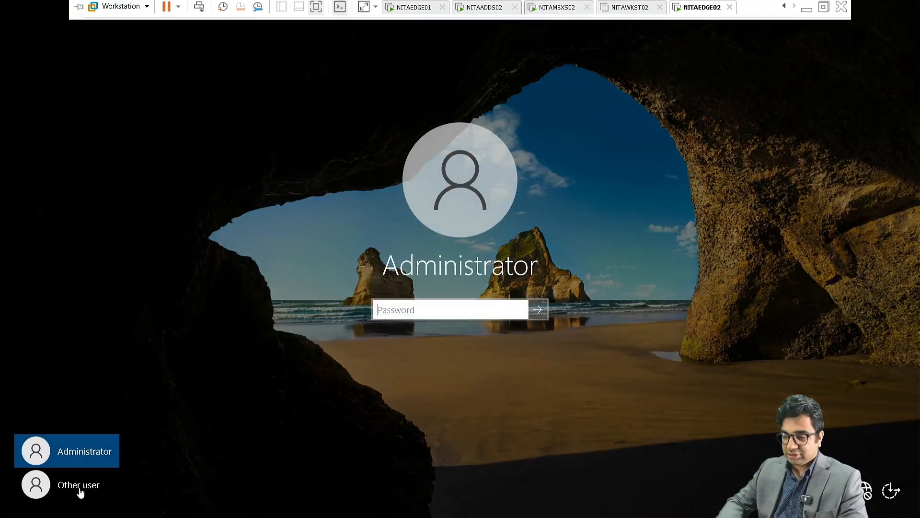
click(80, 485)
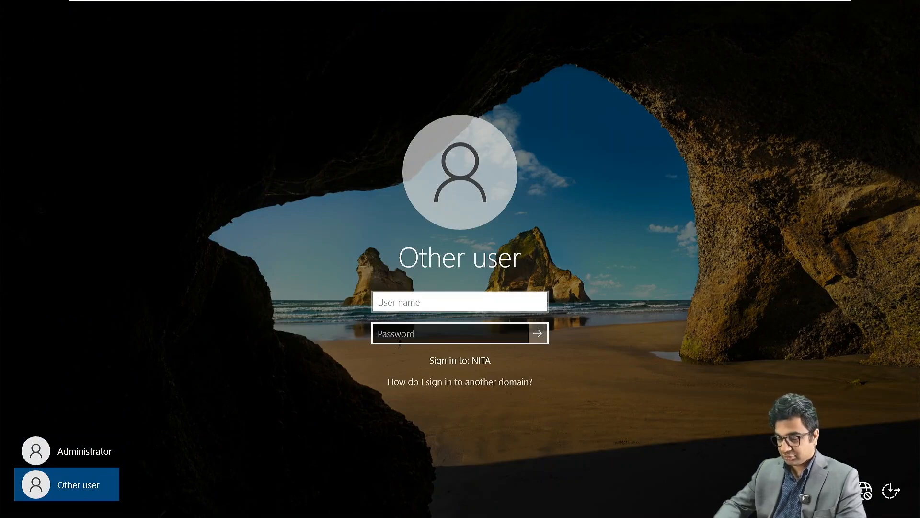
text(NITA)
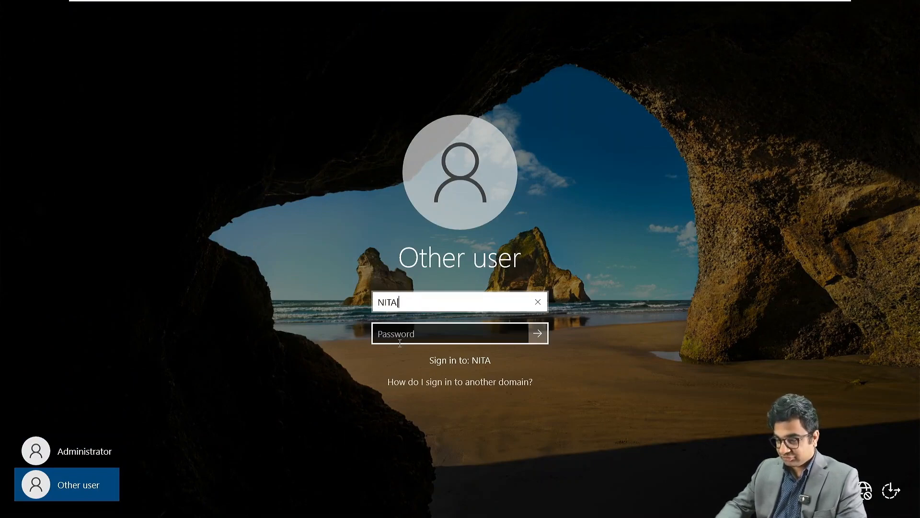
text(\Ad)
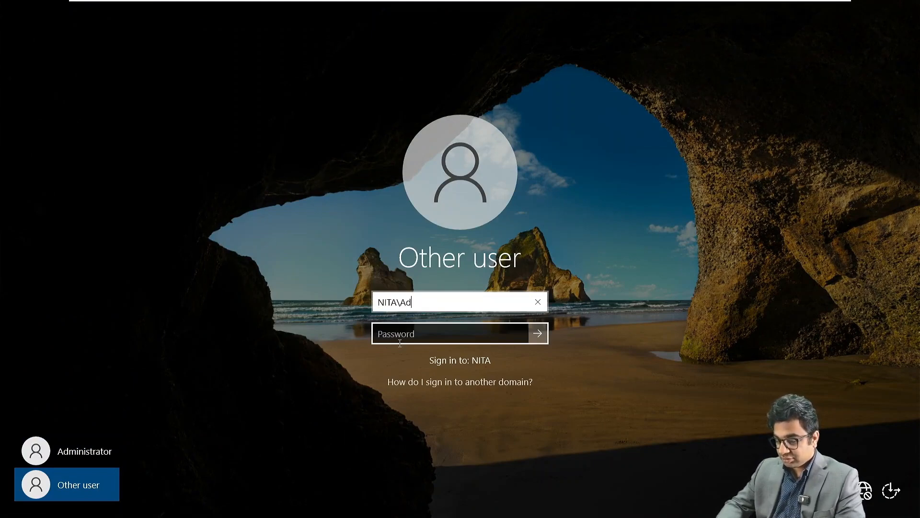
text(ministrator)
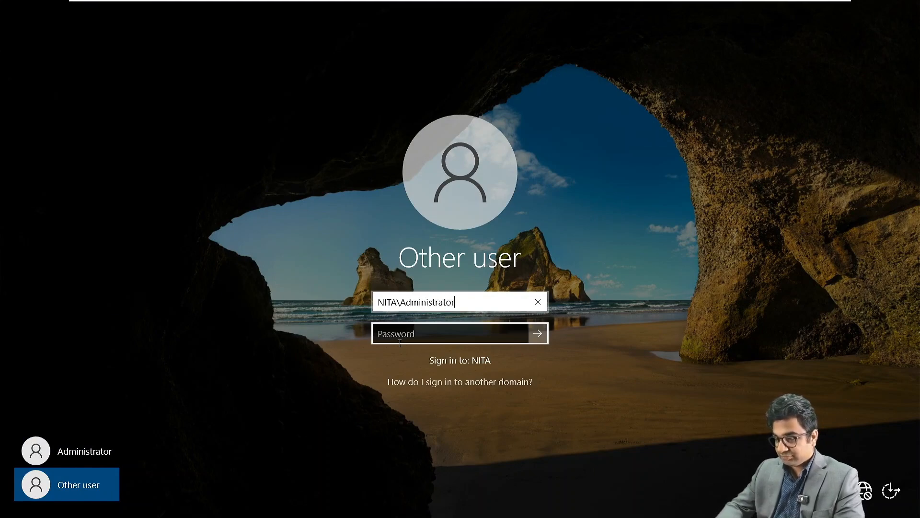
key(Tab)
text(*************)
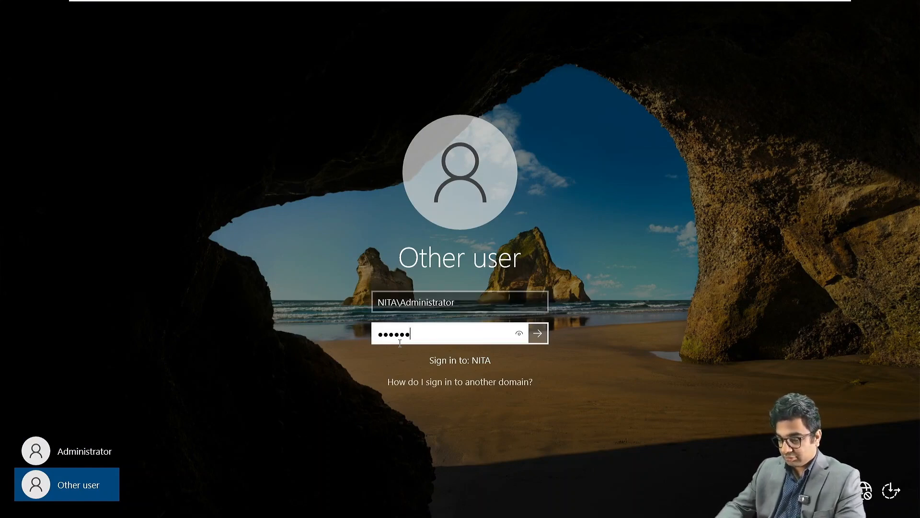
key(Return)
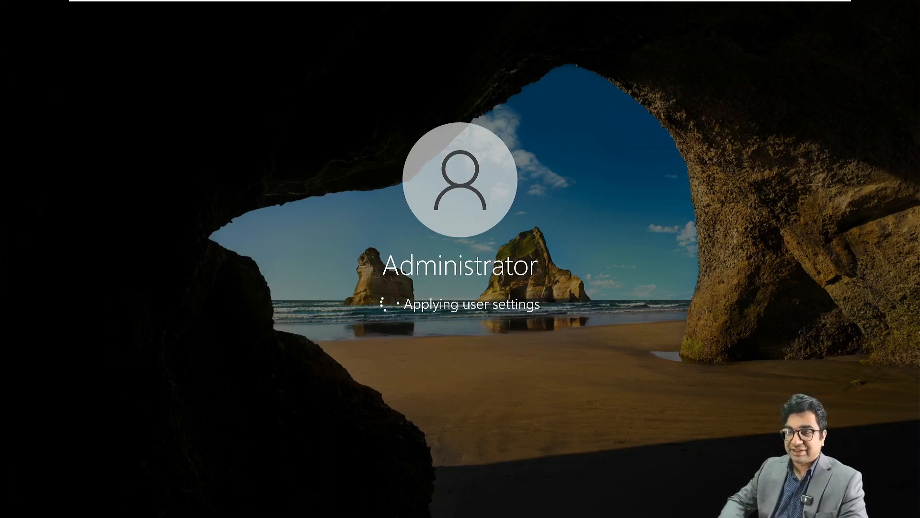
key(super+Tab)
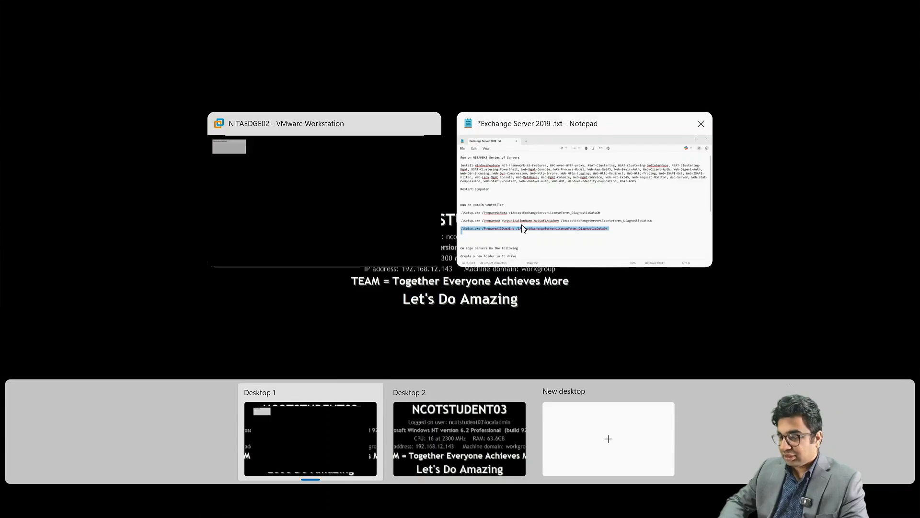
click(522, 224)
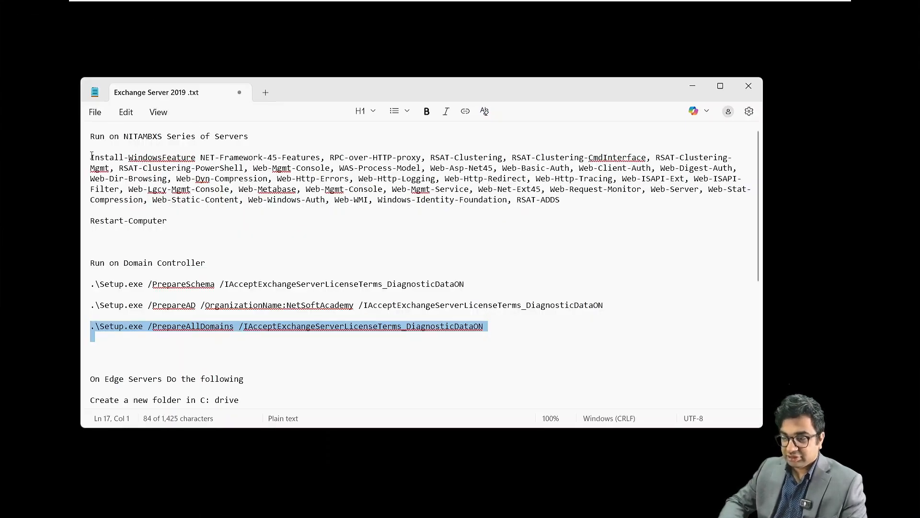
Select the Install-WindowsFeature line in the notes and launch Windows PowerShell from Start.
drag(90, 157, 578, 203)
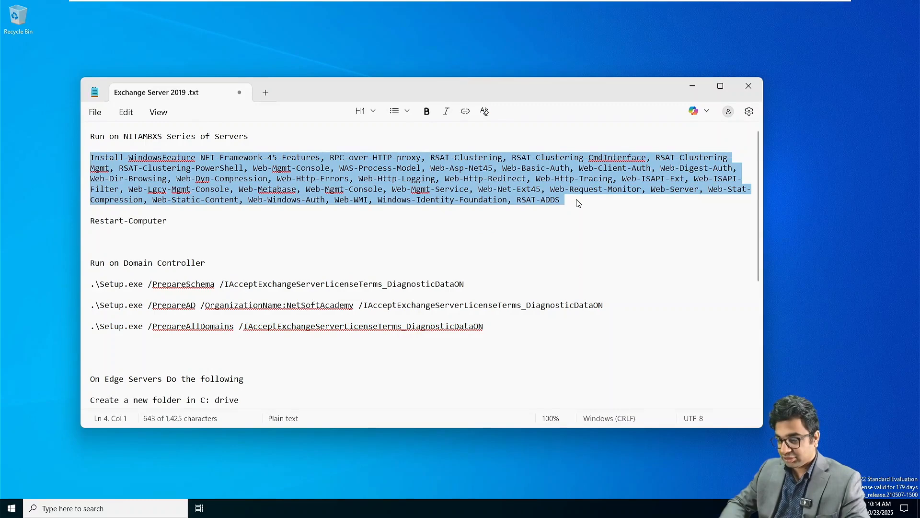
click(693, 86)
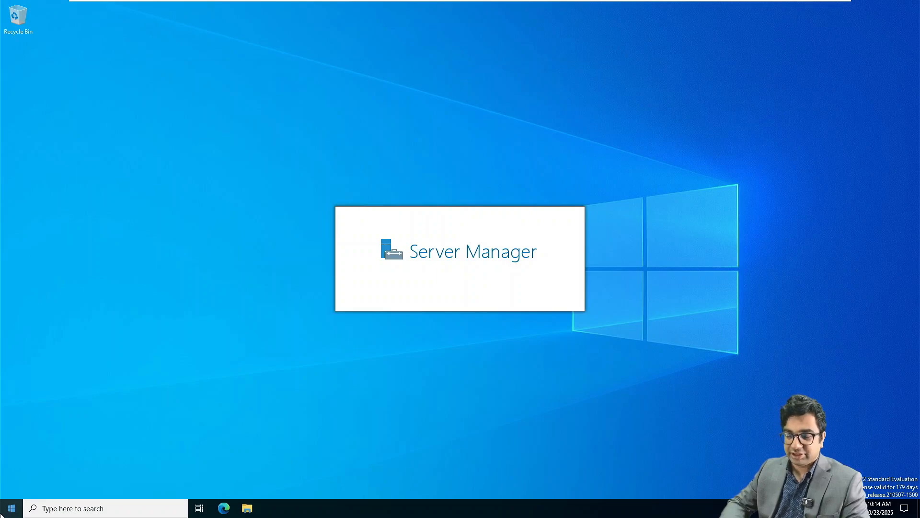
click(11, 509)
click(230, 249)
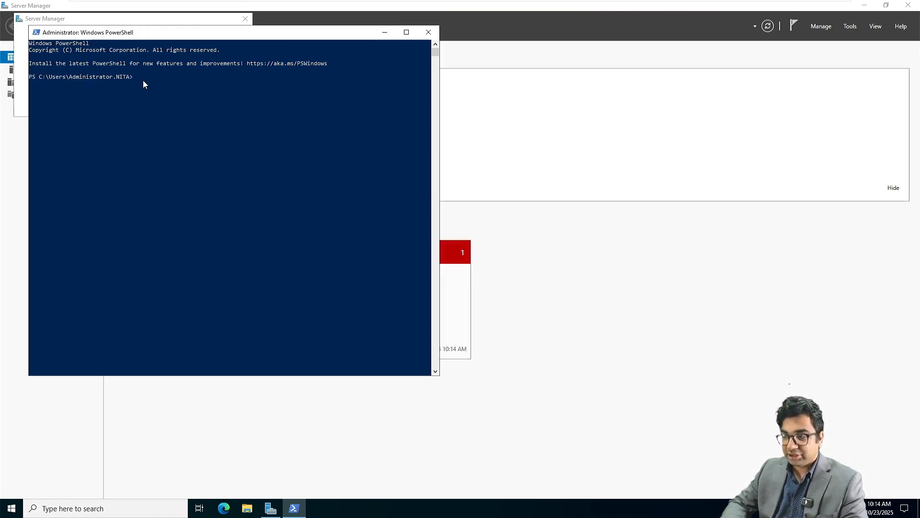
Copy the selected Install-WindowsFeature command from the Exchange notes.
key(super+Tab)
click(490, 162)
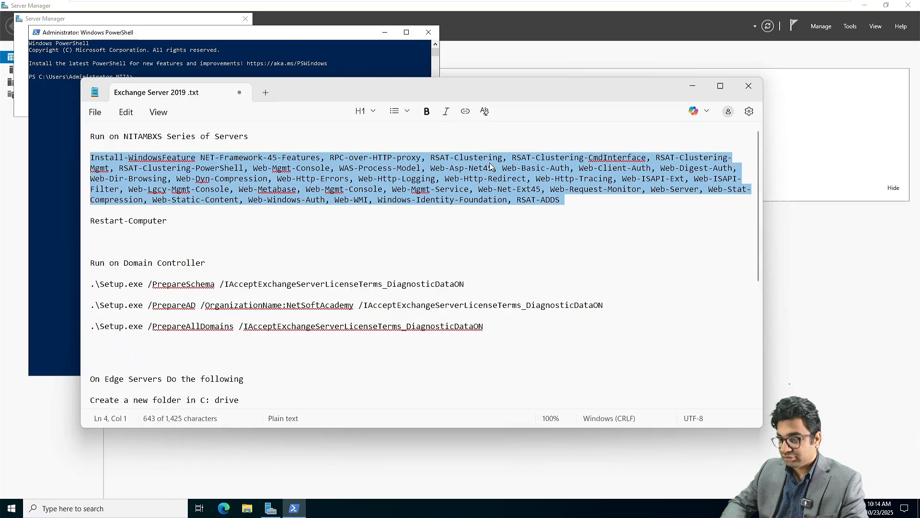
right_click(292, 184)
click(350, 203)
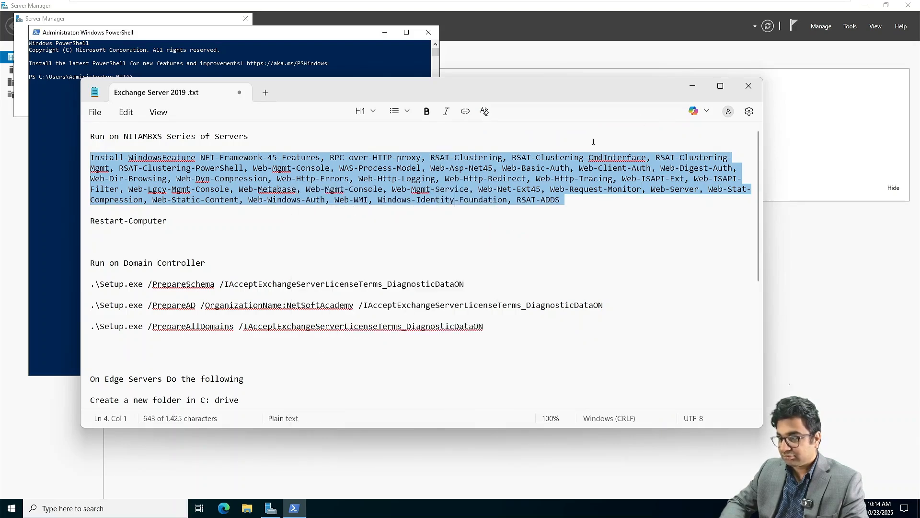
Paste the Install-WindowsFeature command at the PowerShell prompt and run it.
click(692, 86)
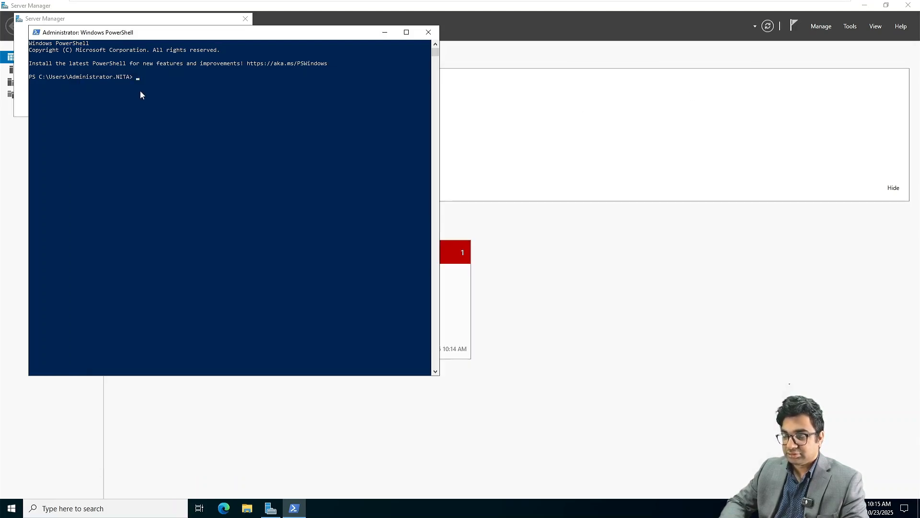
ctrl+scroll(142, 79, up, 1)
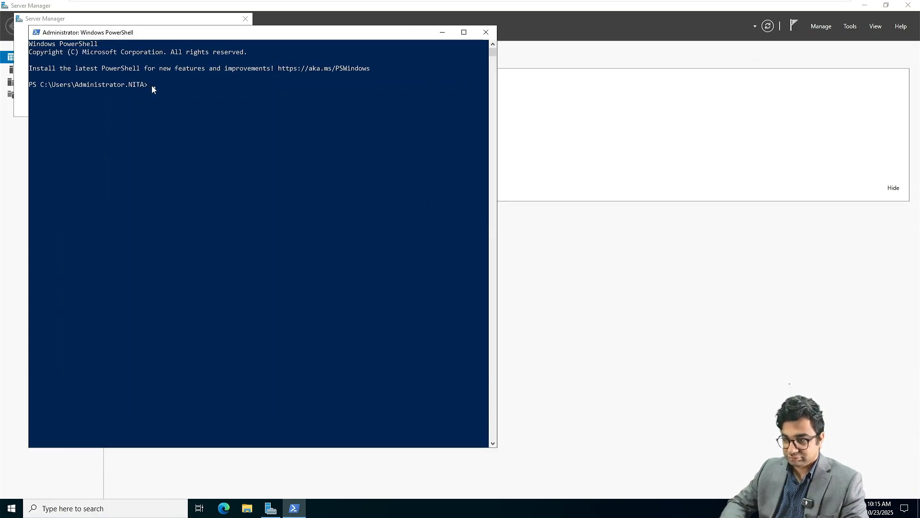
click(153, 86)
key(Escape)
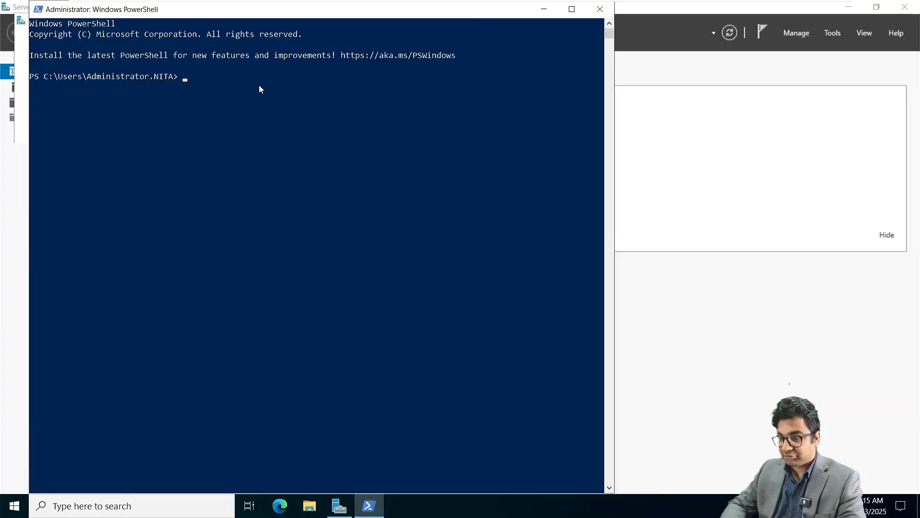
click(186, 78)
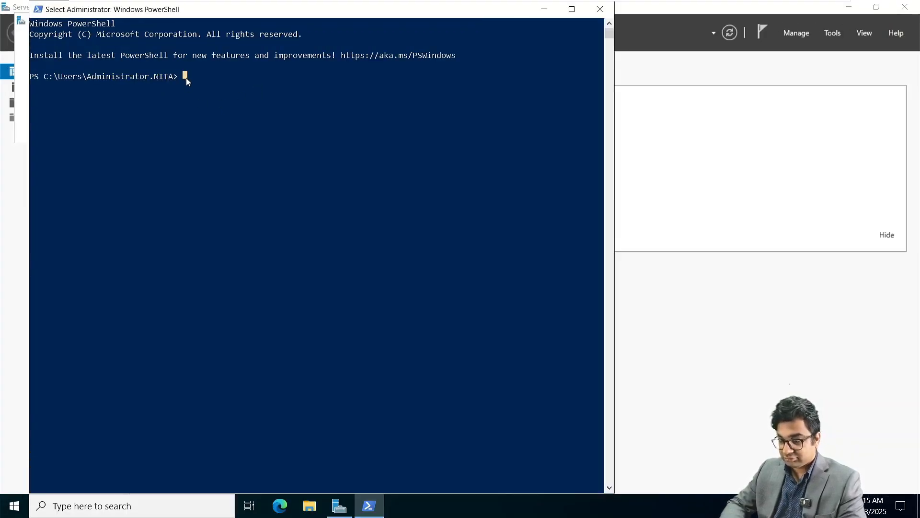
key(Escape)
key(super+Tab)
click(477, 151)
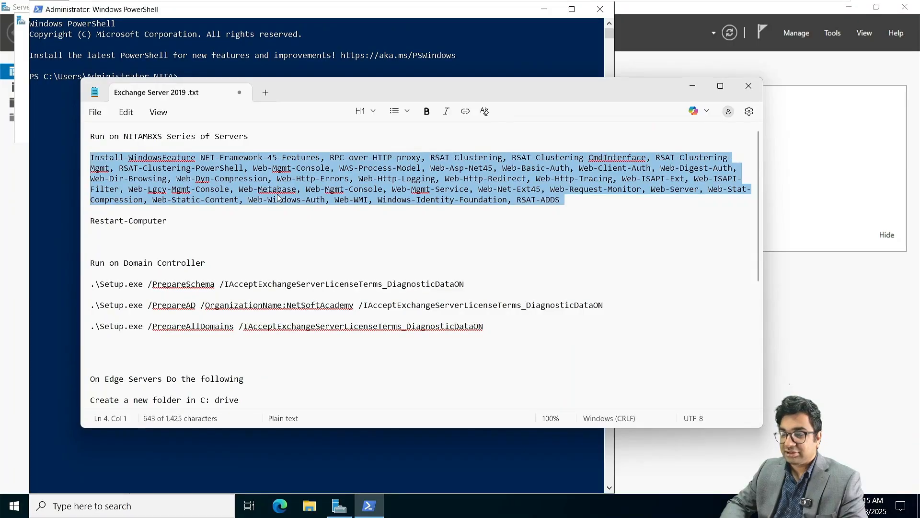
click(692, 86)
right_click(181, 82)
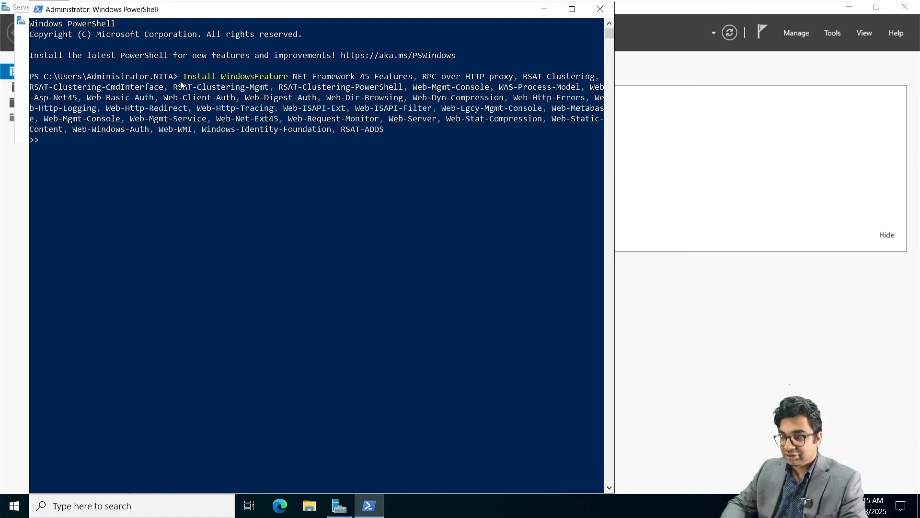
key(BackSpace)
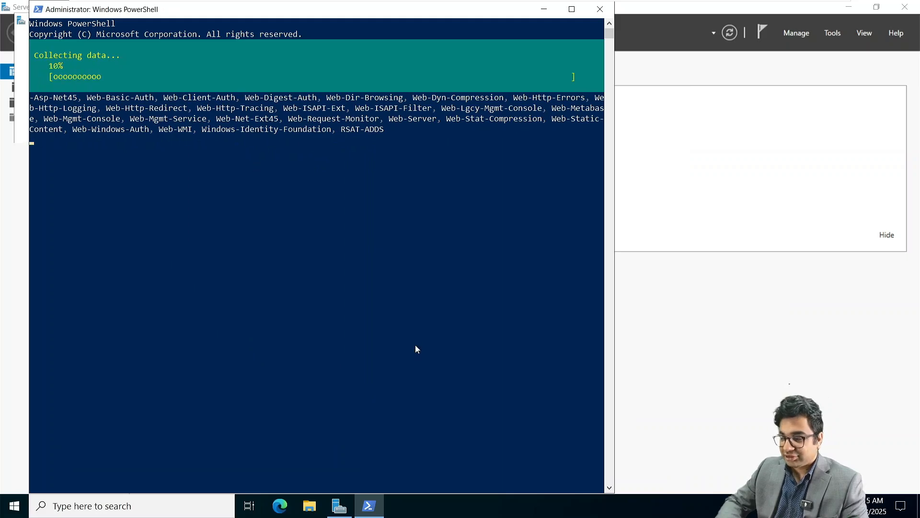
Install the Microsoft Visual C++ 2013 Redistributable from DVD drive D:, accepting its licence terms.
click(309, 505)
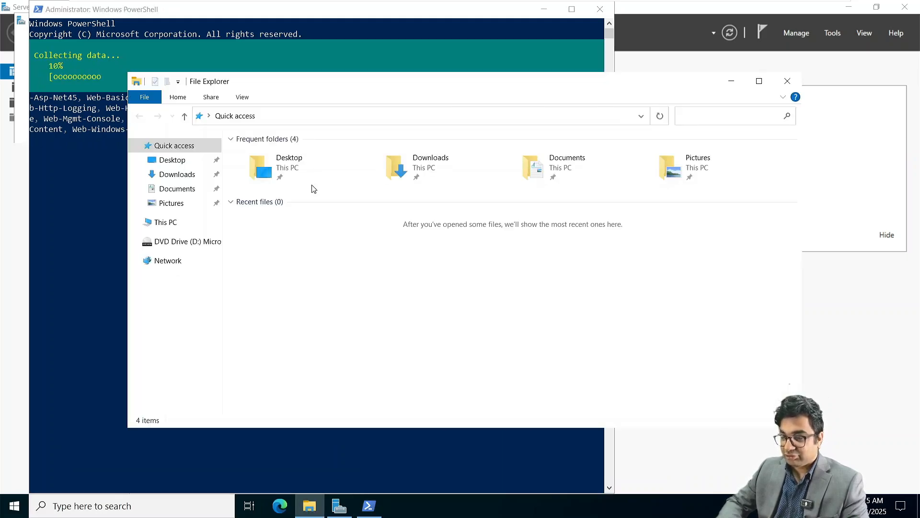
click(197, 240)
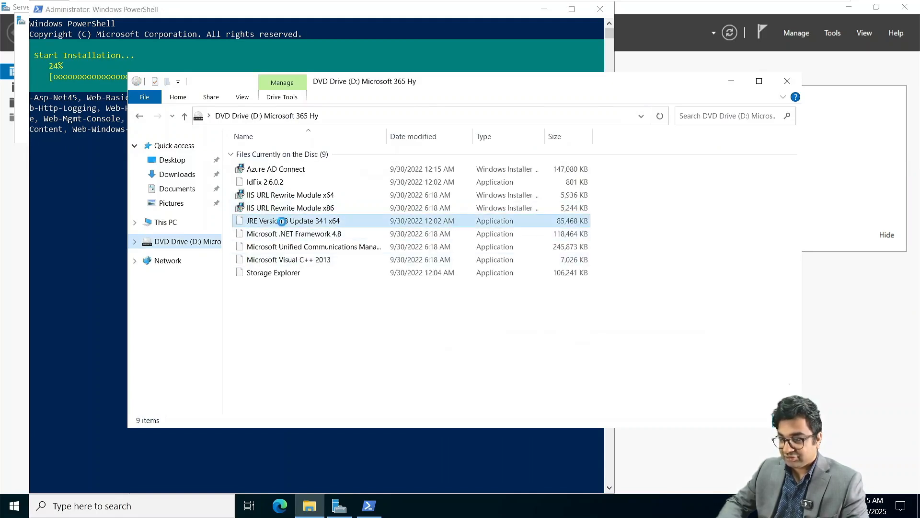
click(282, 221)
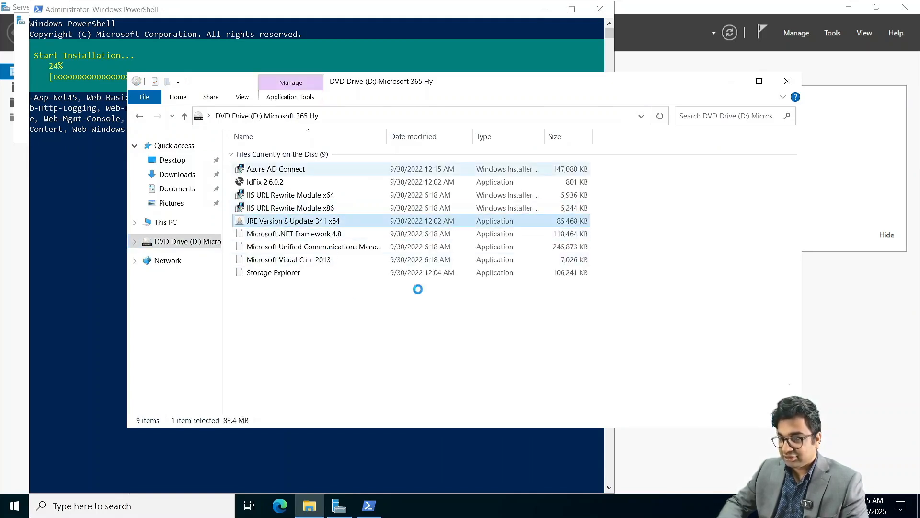
click(296, 264)
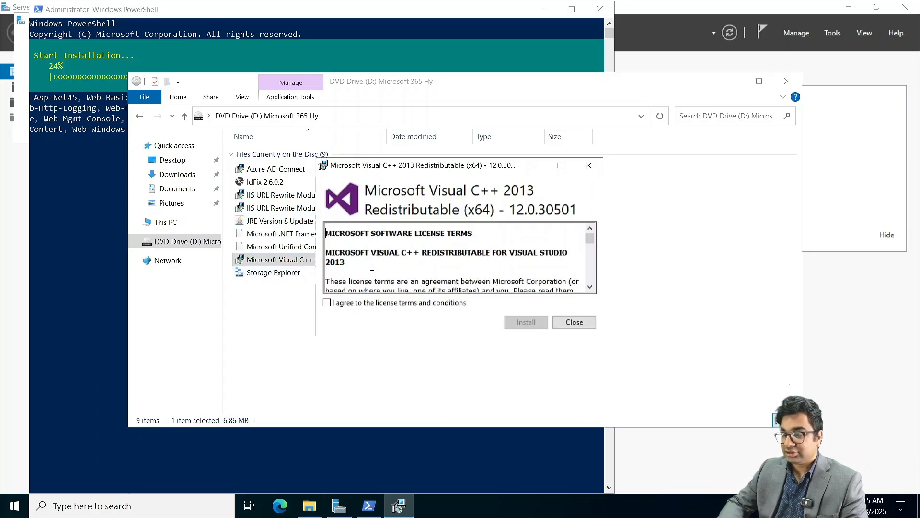
click(416, 302)
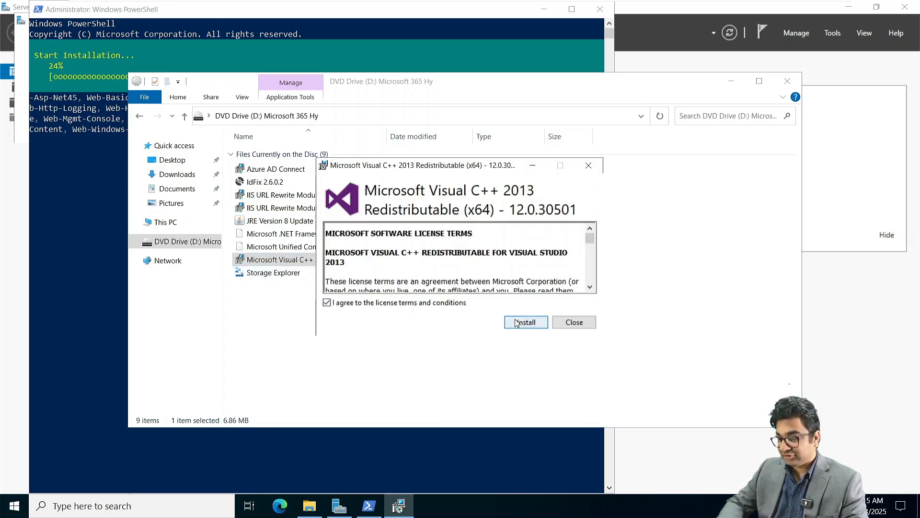
click(525, 320)
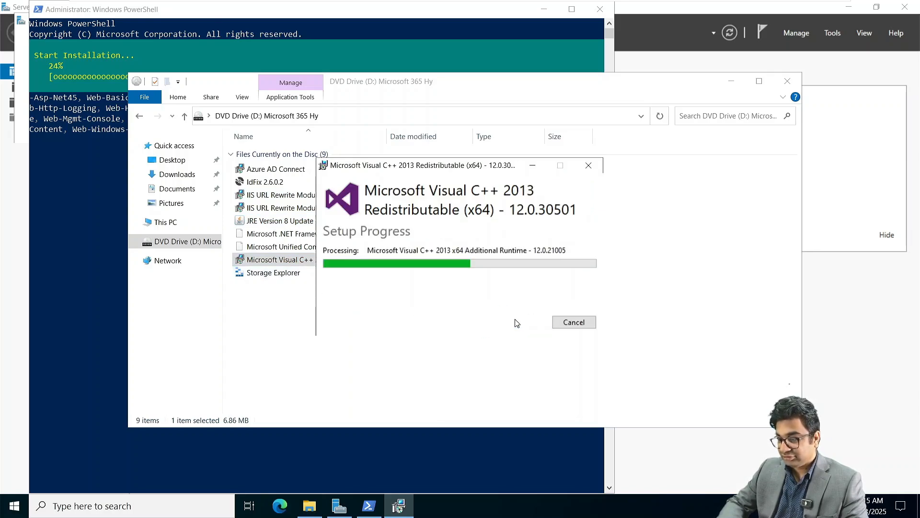
Close the finished Visual C++ setup and install the Unified Communications Managed API 4.0 Runtime, accepting its licence.
double_click(280, 248)
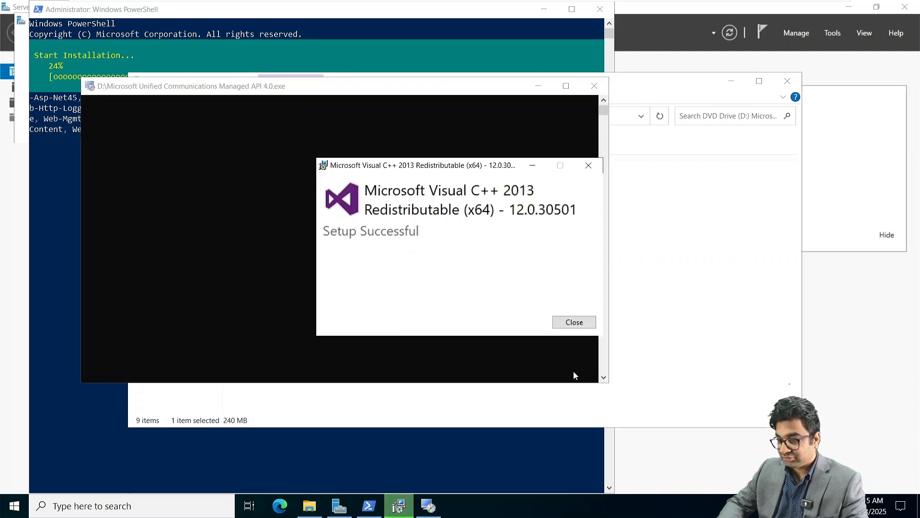
click(574, 322)
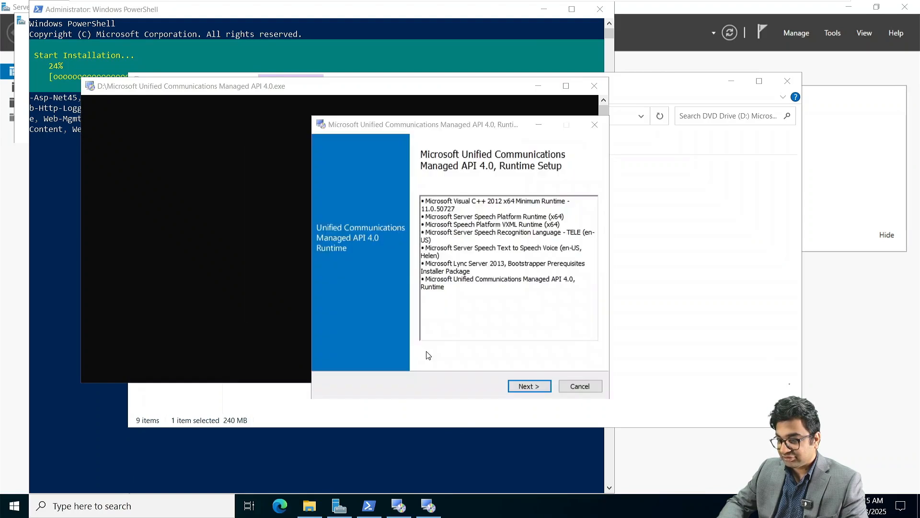
click(530, 384)
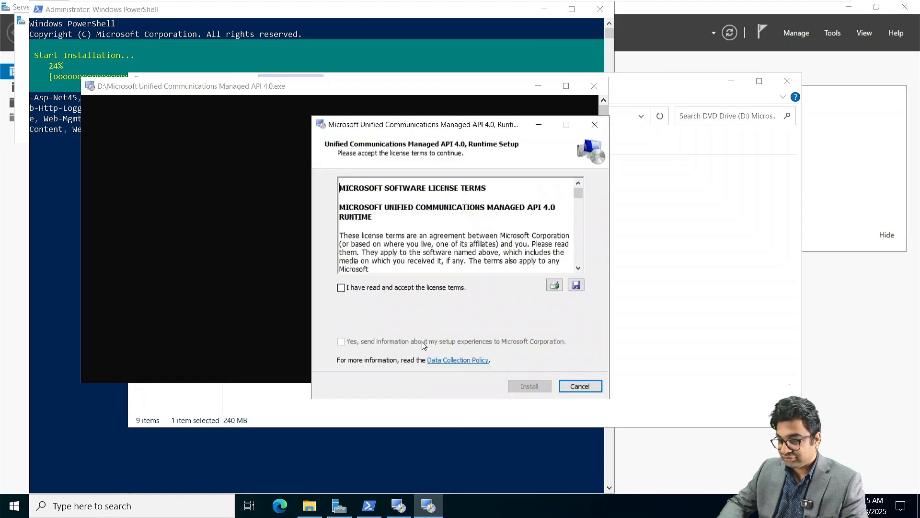
click(388, 290)
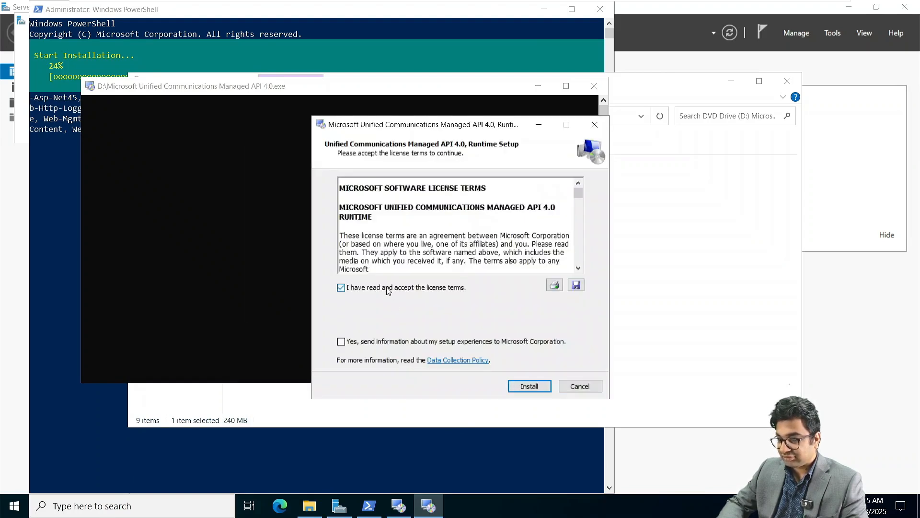
click(521, 386)
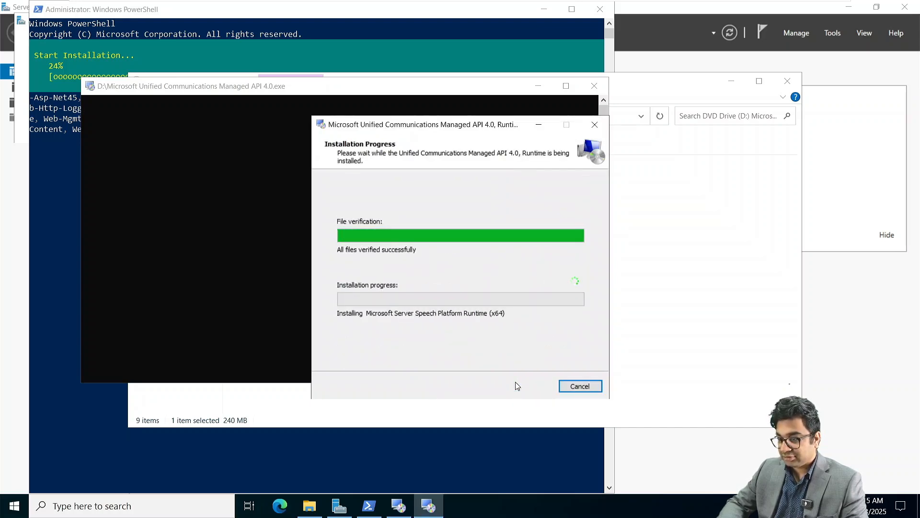
click(676, 279)
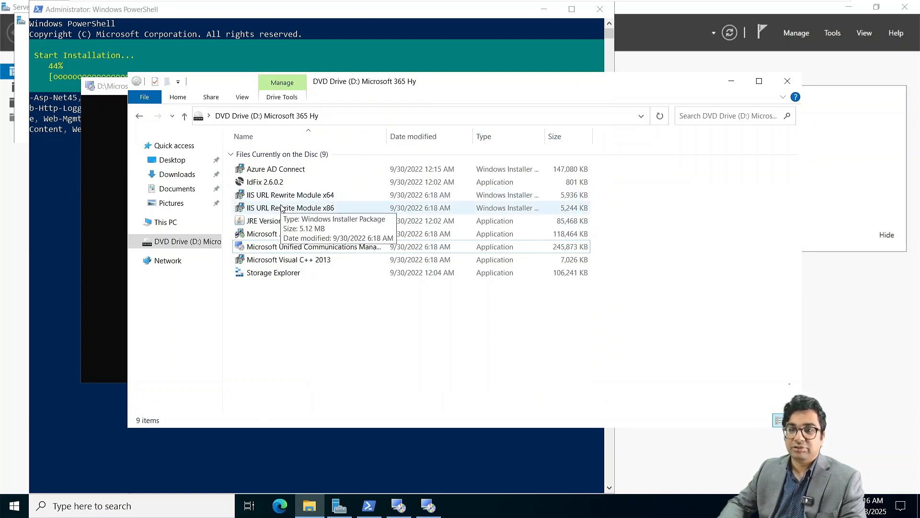
Check the PowerShell install progress, then review NITAEDGE02's settings while it reboots to the lock screen.
click(60, 164)
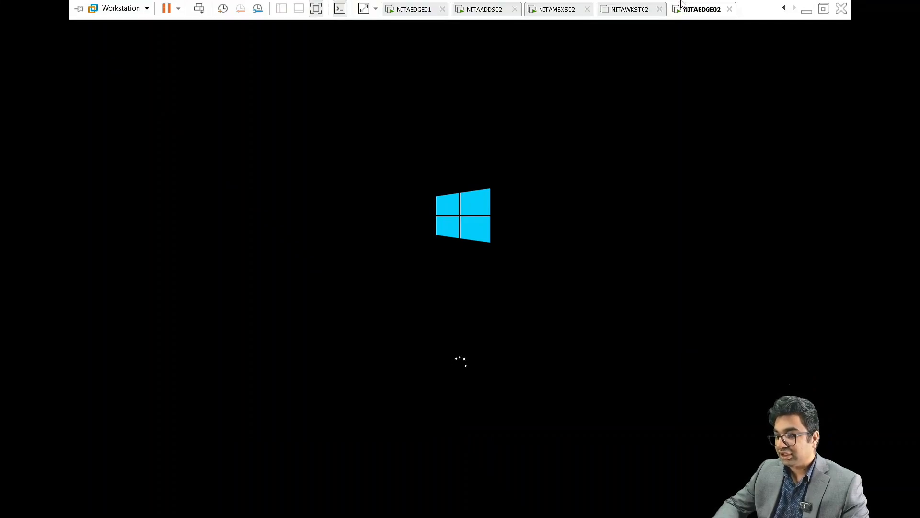
right_click(690, 8)
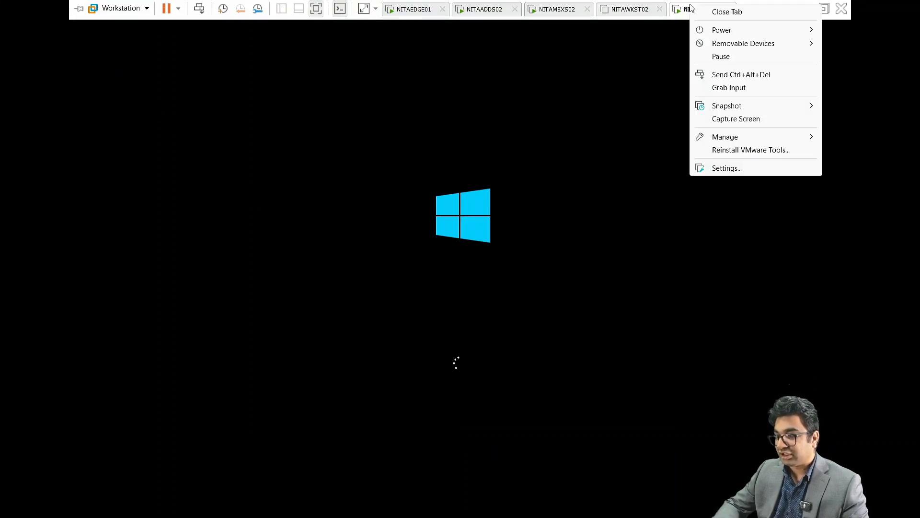
click(720, 172)
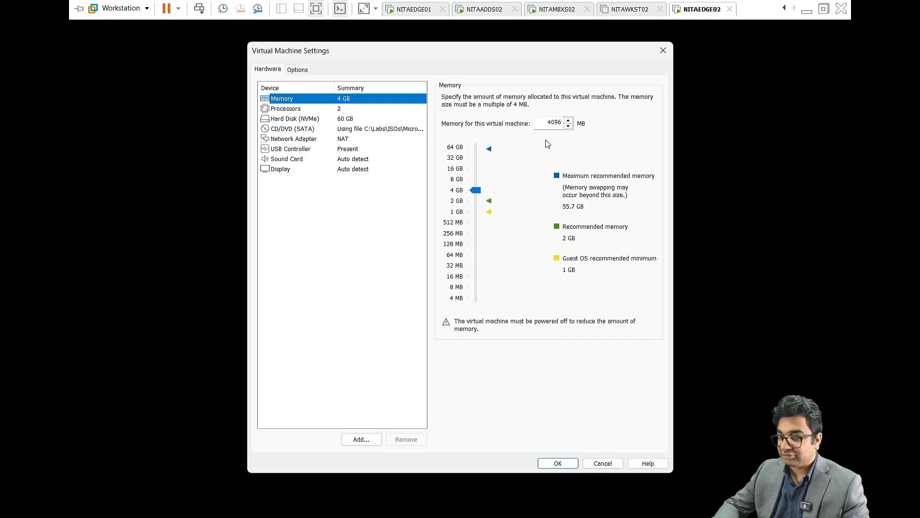
click(663, 50)
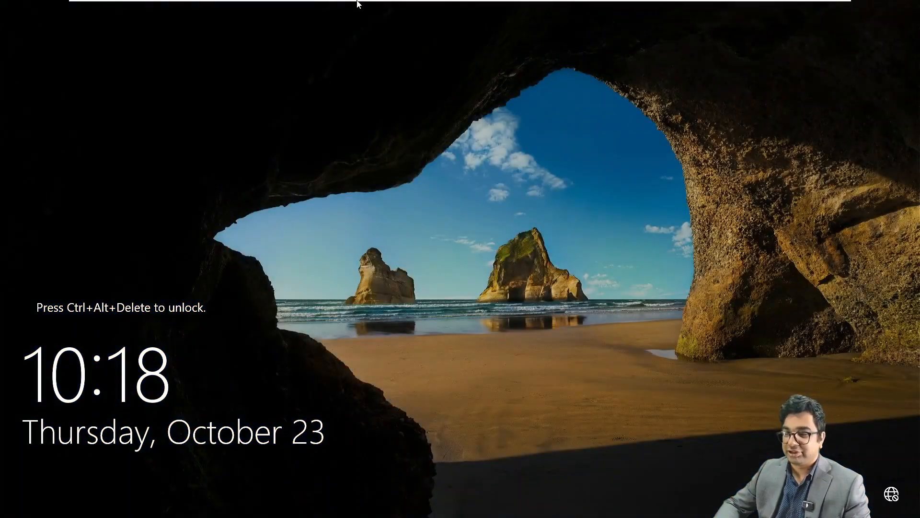
Send Ctrl+Alt+Del and sign in as NITA\Administrator with the domain account's password.
mouse_move(357, 2)
click(199, 8)
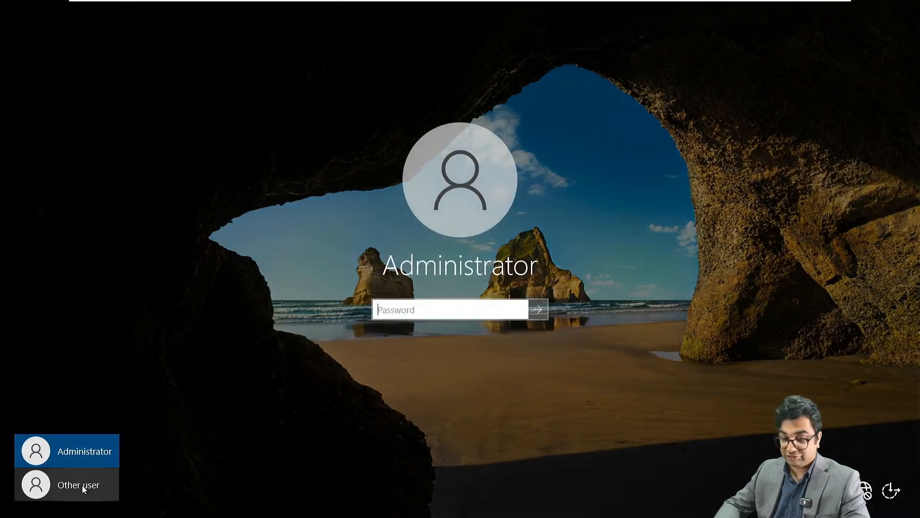
click(82, 485)
text(NIT)
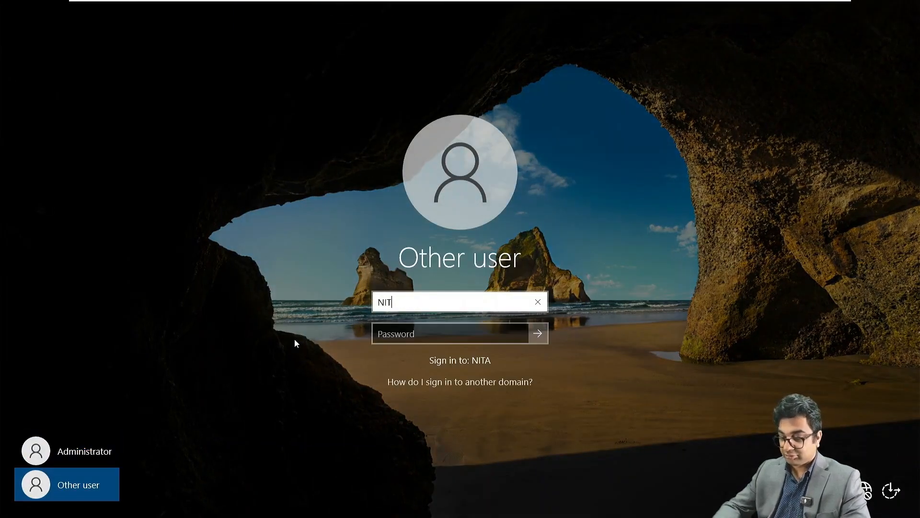
text(A\)
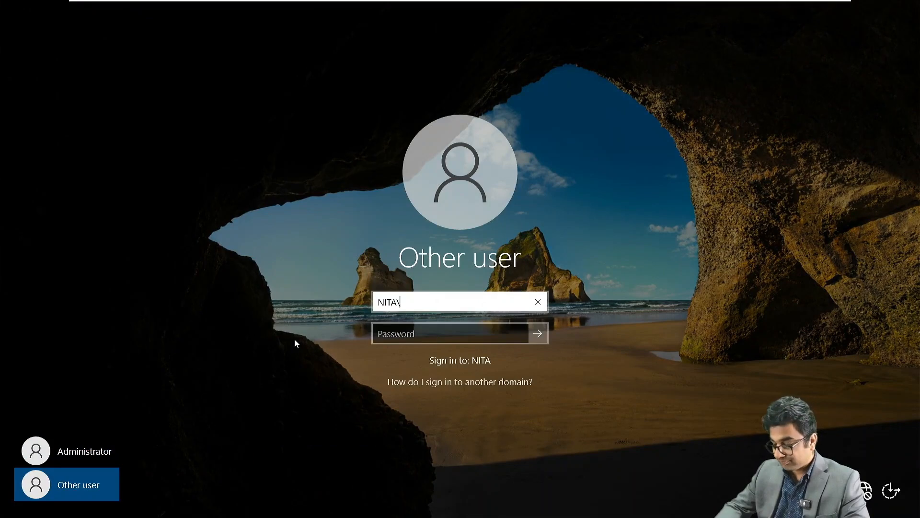
text(Administ)
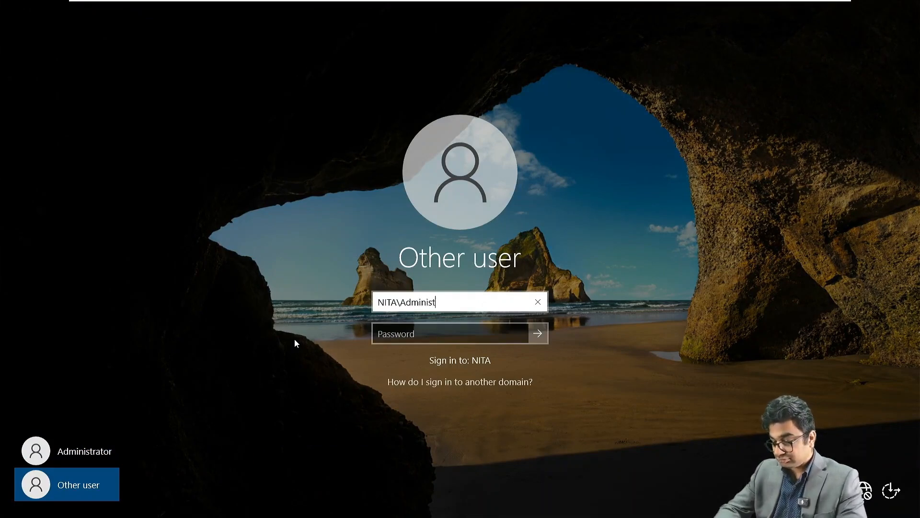
text(rator)
key(Tab)
text(Pas)
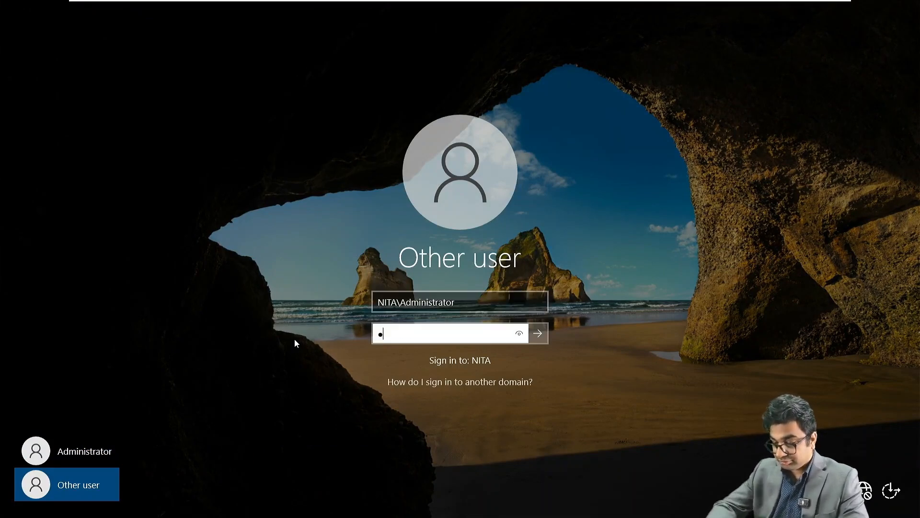
text(sword@123)
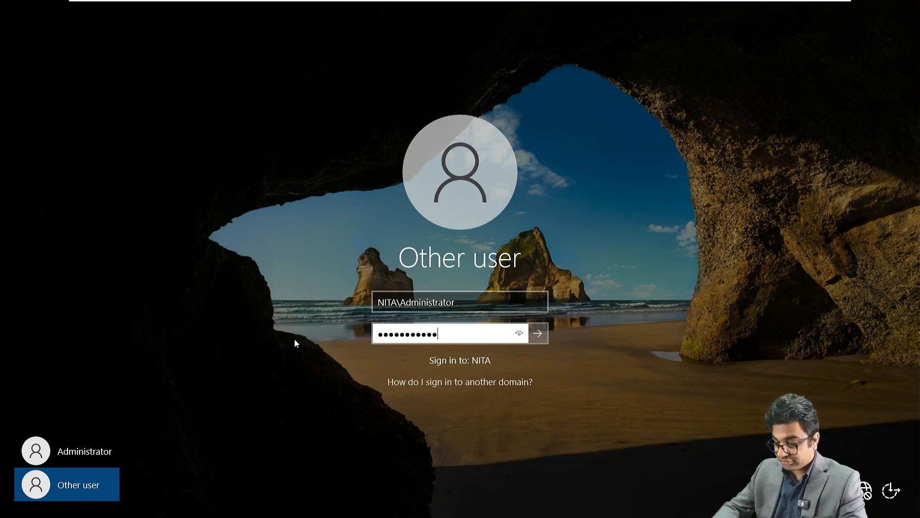
key(Return)
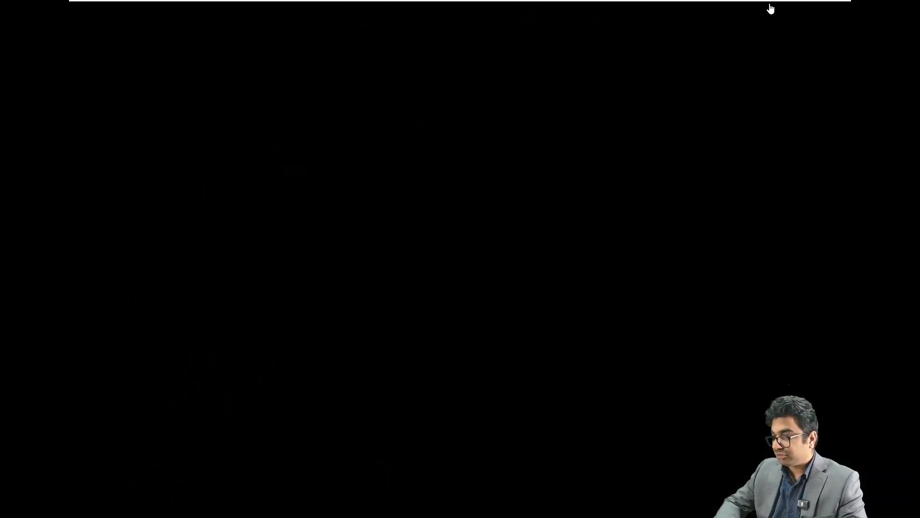
Attach the Exchange Server 2019 CU14 ISO to NITAEDGE02's CD/DVD (SATA) drive.
right_click(704, 8)
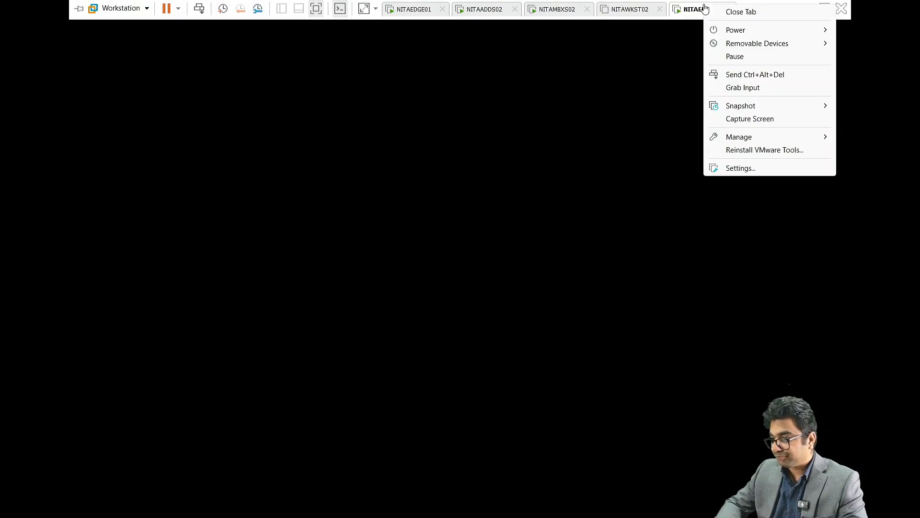
click(736, 168)
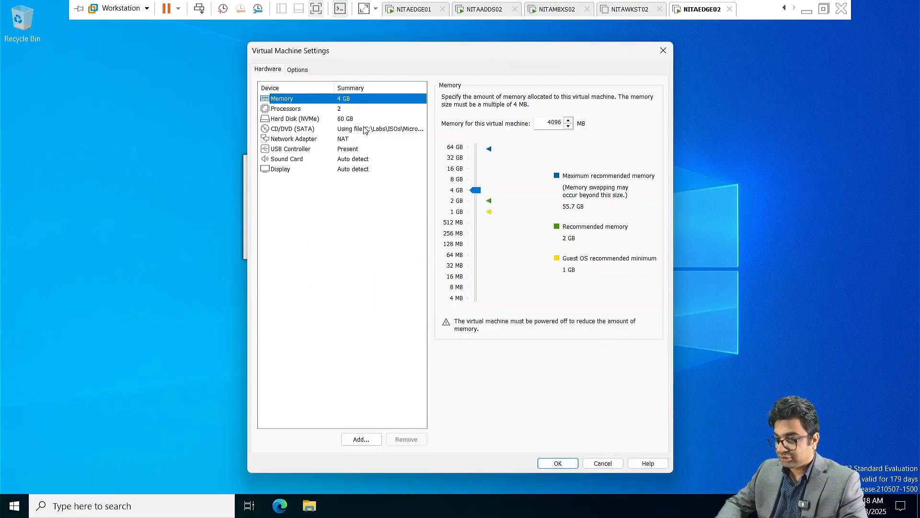
click(365, 130)
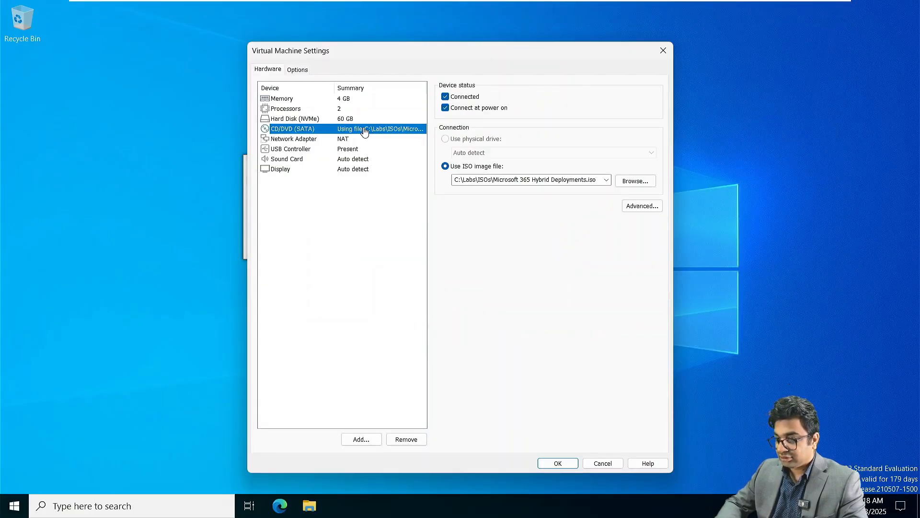
click(607, 180)
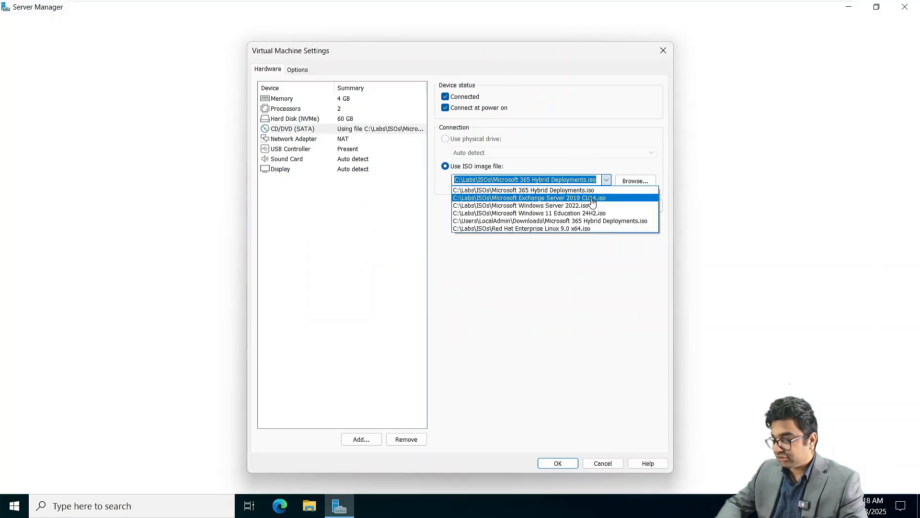
click(597, 198)
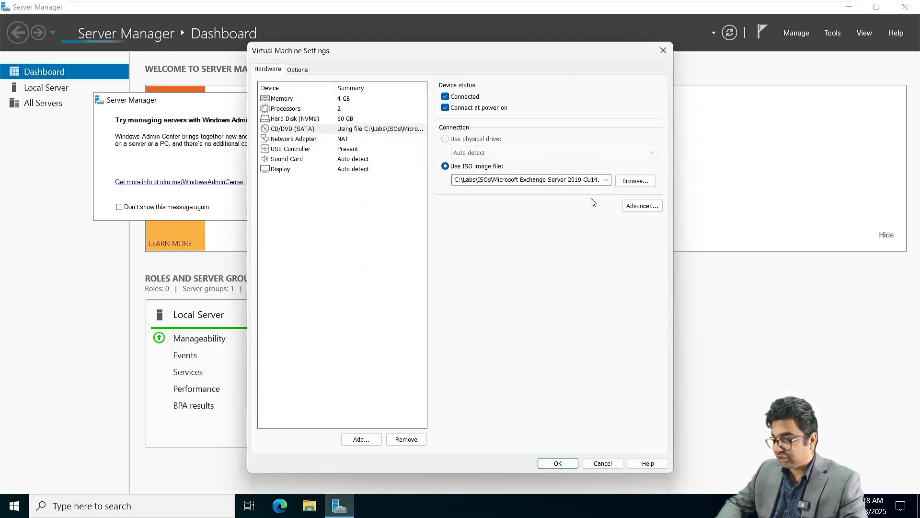
click(566, 468)
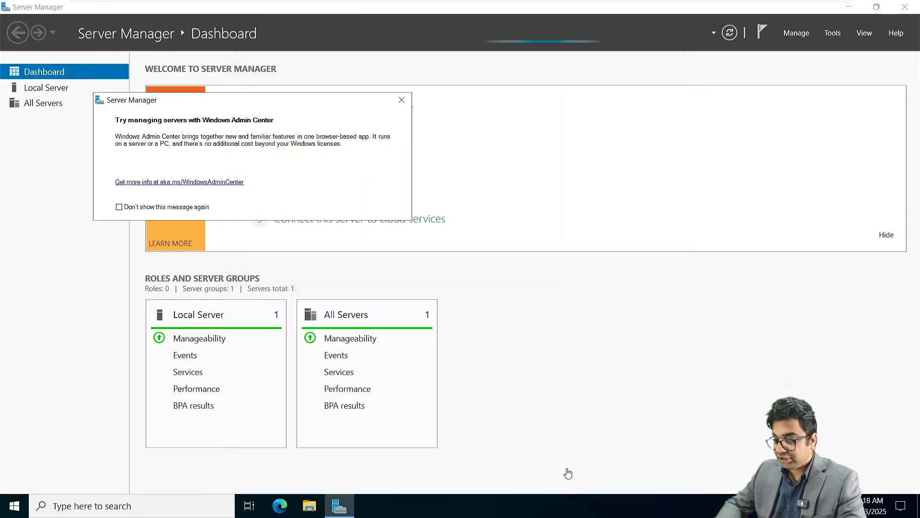
Dismiss the Windows Admin Center notice and run Setup.EXE from the disc's AutoPlay prompt.
click(402, 100)
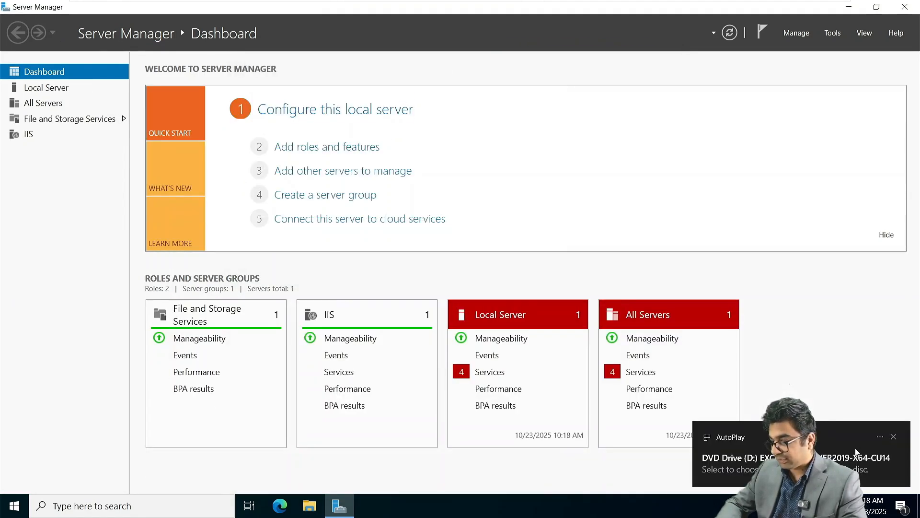
click(817, 480)
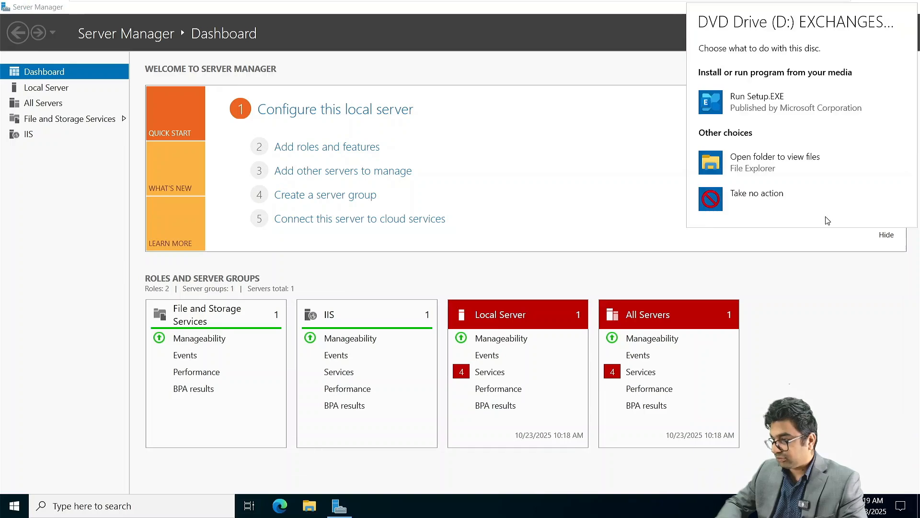
click(790, 102)
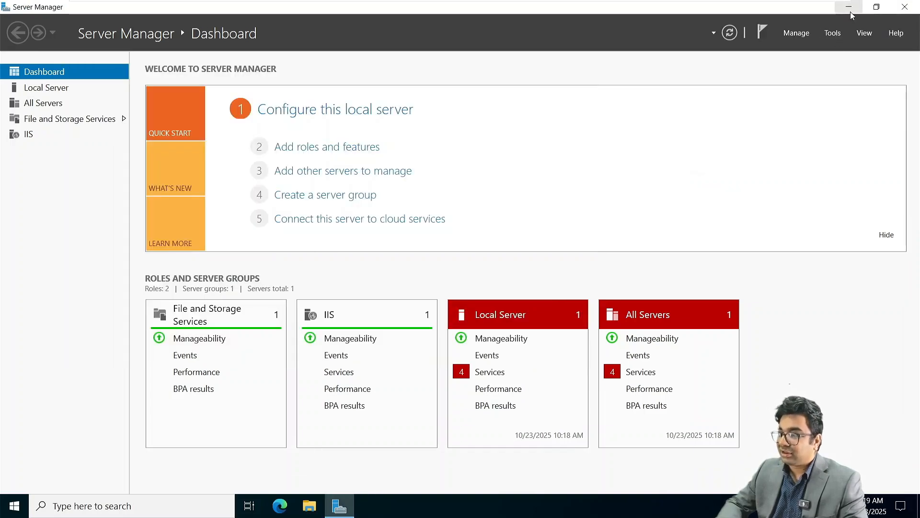
Minimize Server Manager, choose "Don't check for updates right now" and start copying setup files.
click(850, 8)
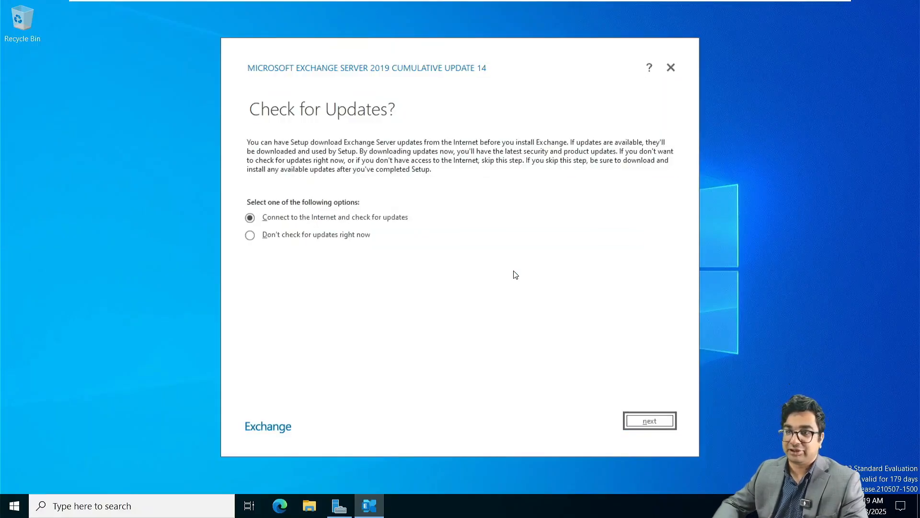
click(357, 238)
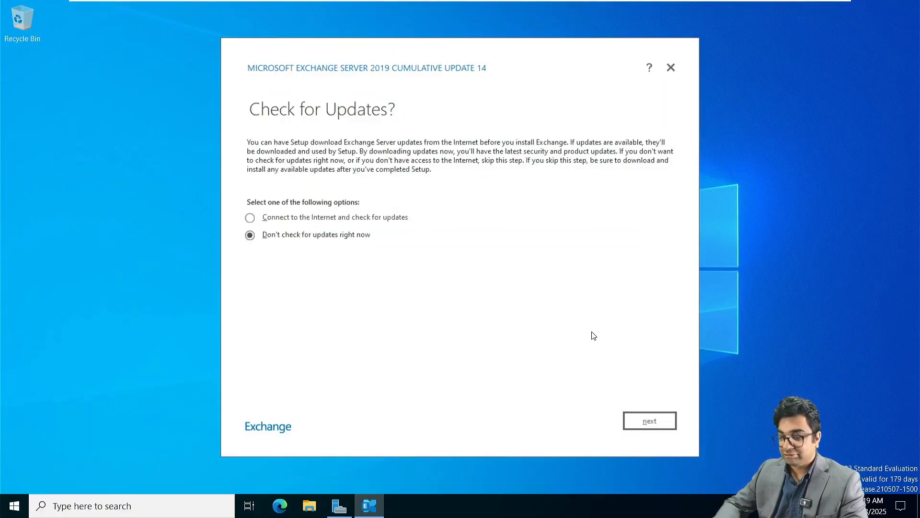
click(650, 421)
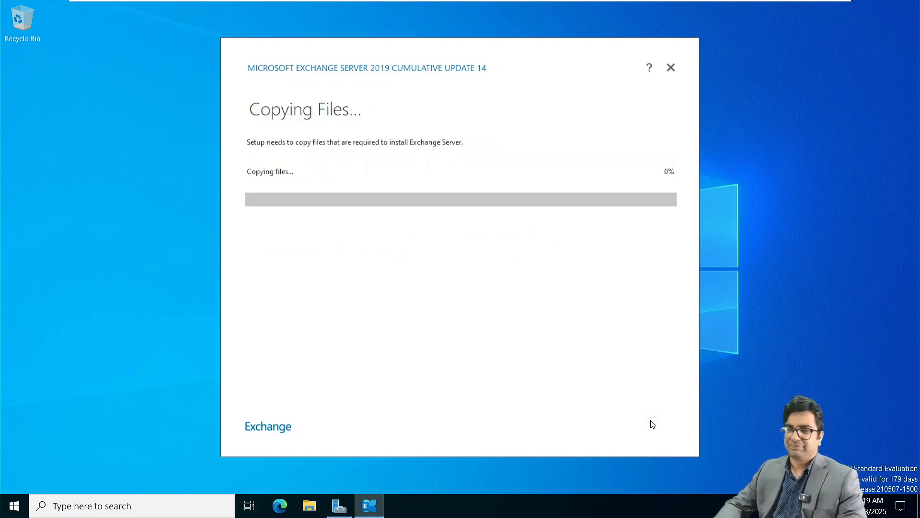
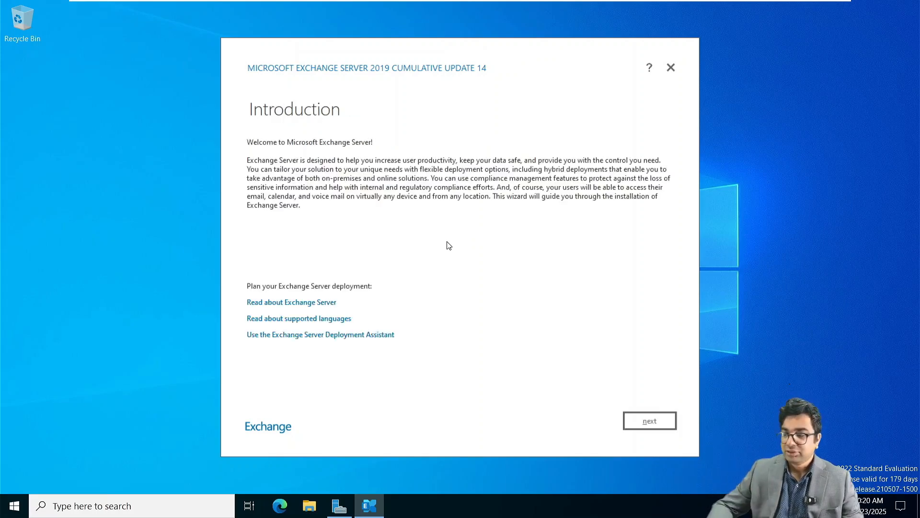
Accept license and recommended settings, choose Edge Transport with automatic Windows features, keep default path.
click(655, 427)
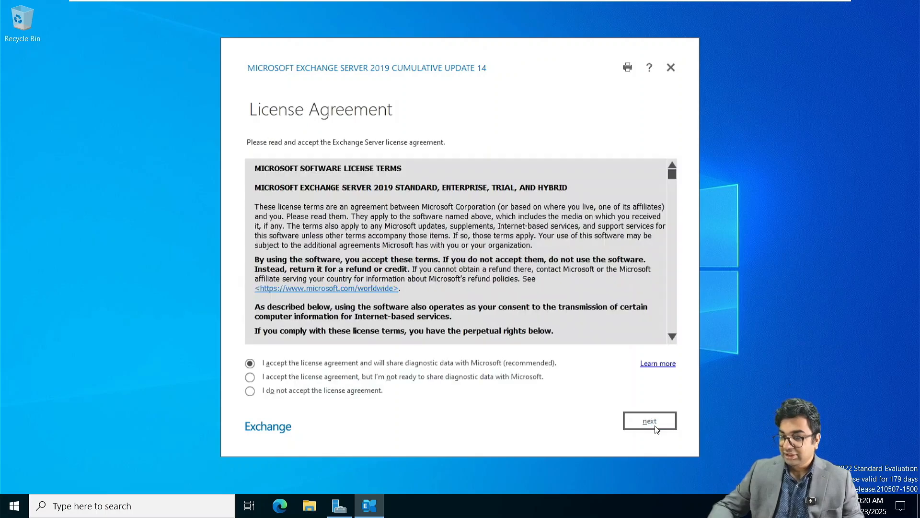
click(655, 428)
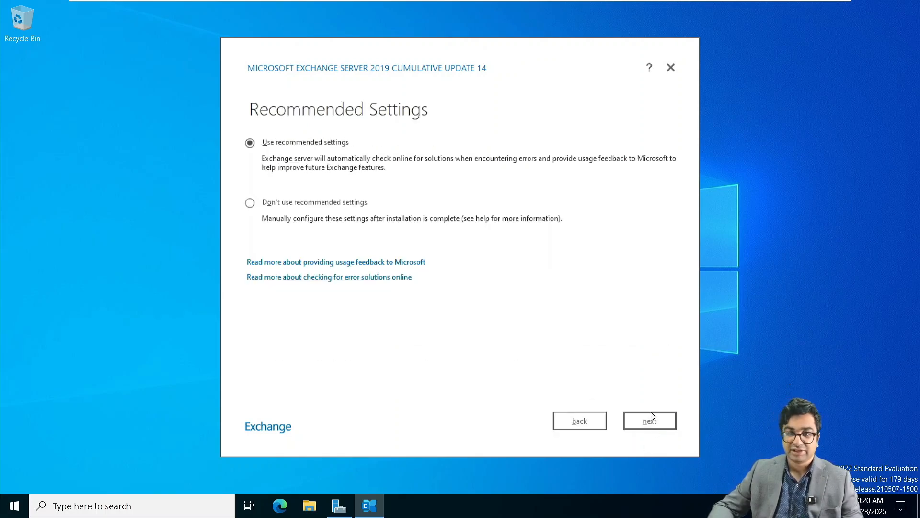
click(654, 428)
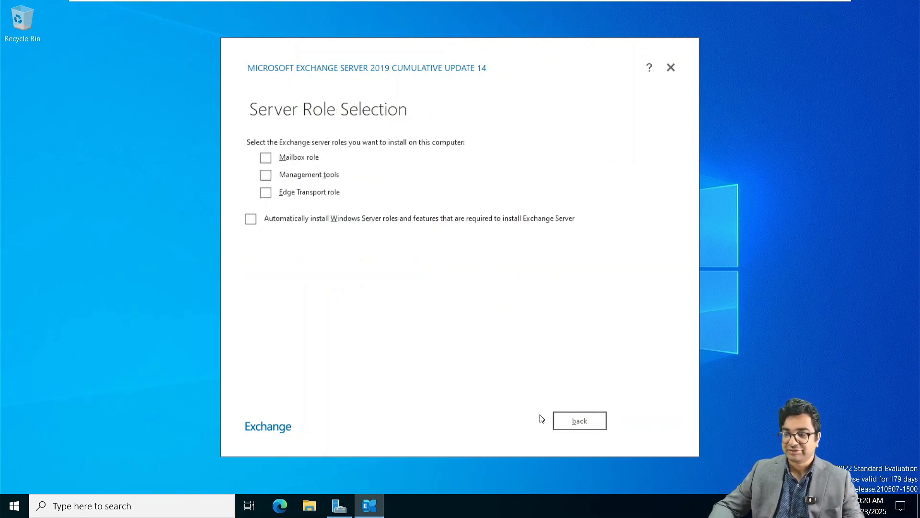
click(266, 193)
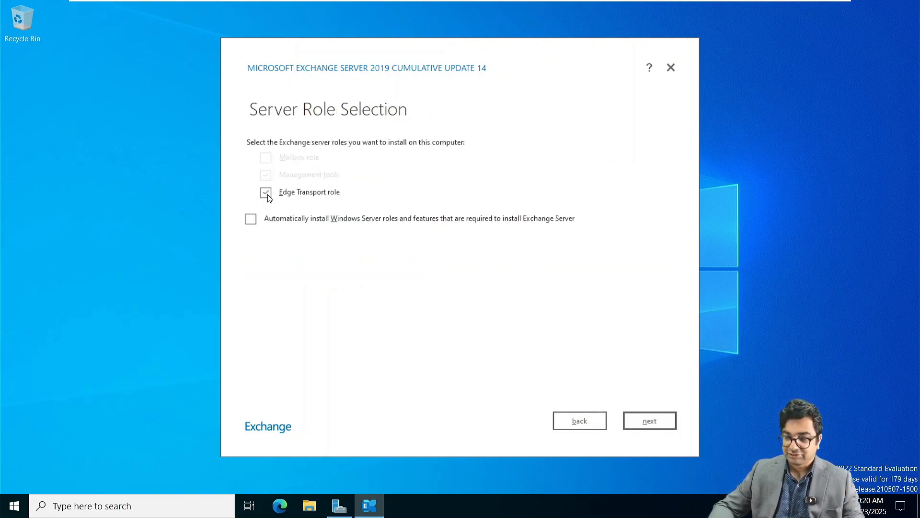
click(251, 219)
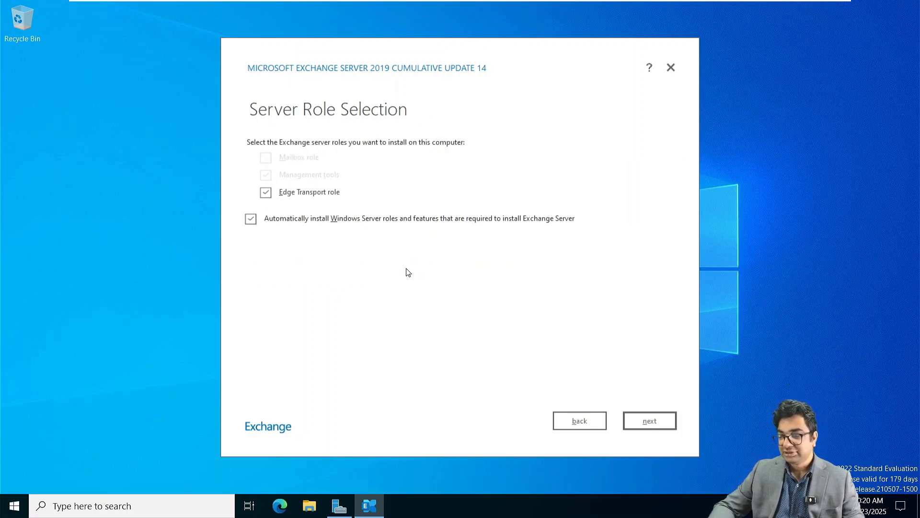
click(652, 422)
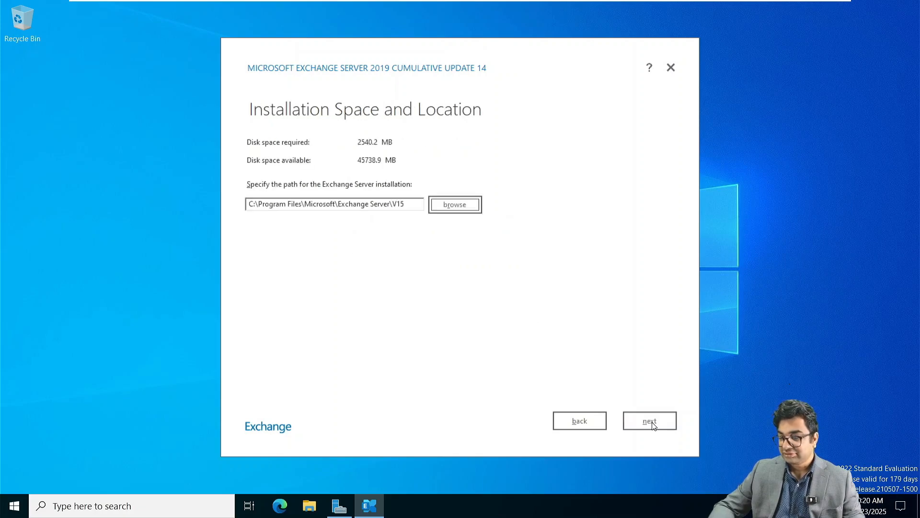
click(652, 423)
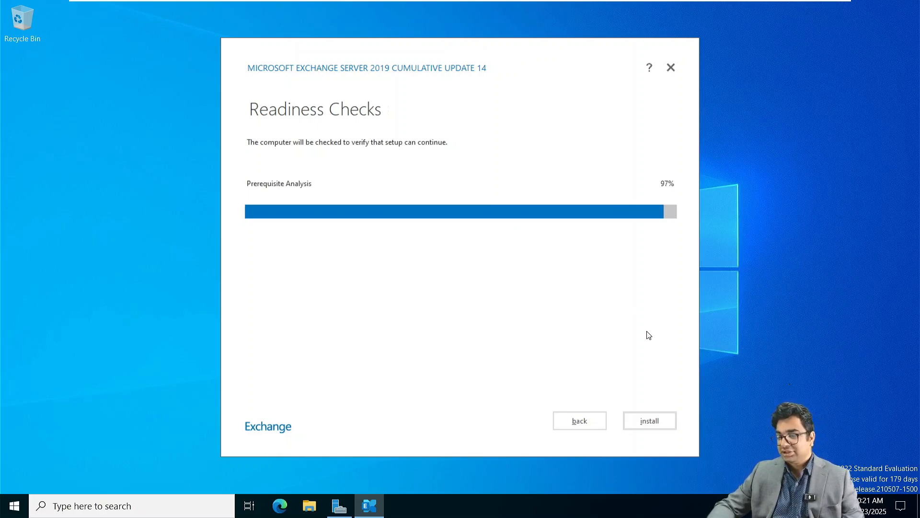
Begin installing the Edge Transport role once readiness checks pass.
click(641, 414)
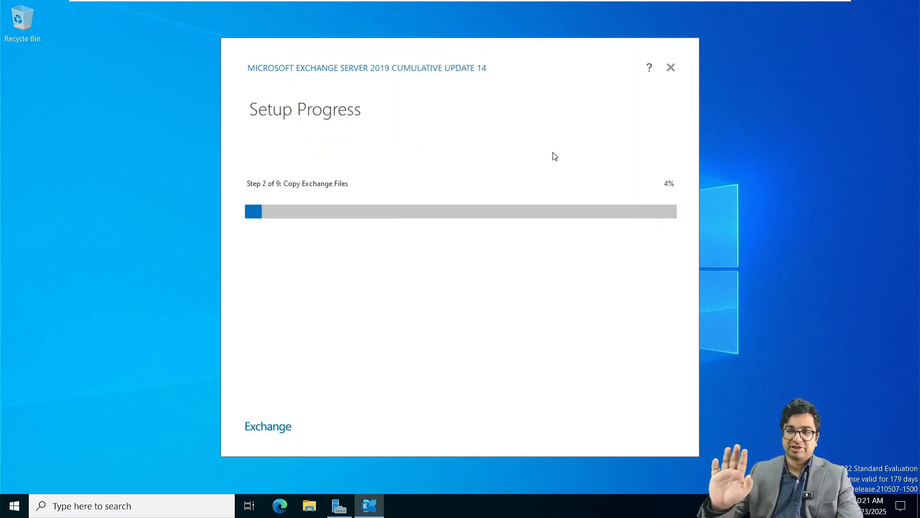
Switch to NITAEDGE01 and sign in with the administrator password.
mouse_move(578, 2)
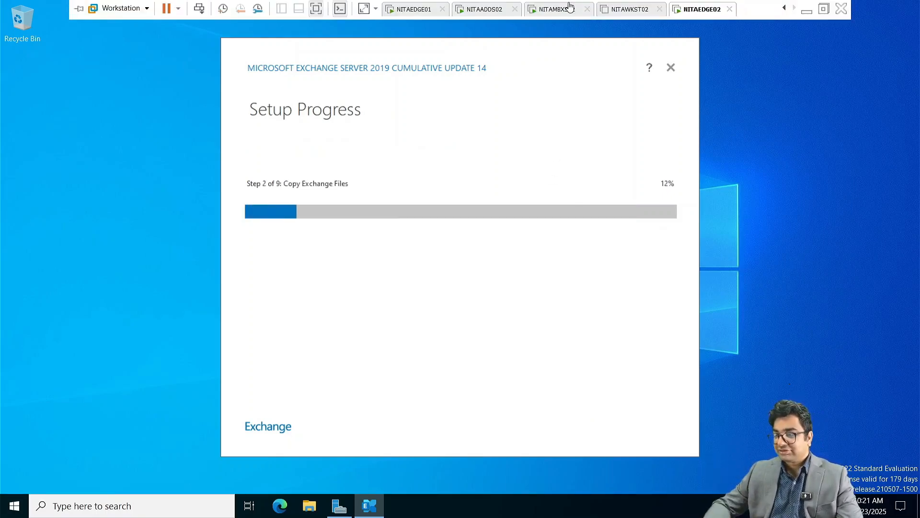
click(415, 9)
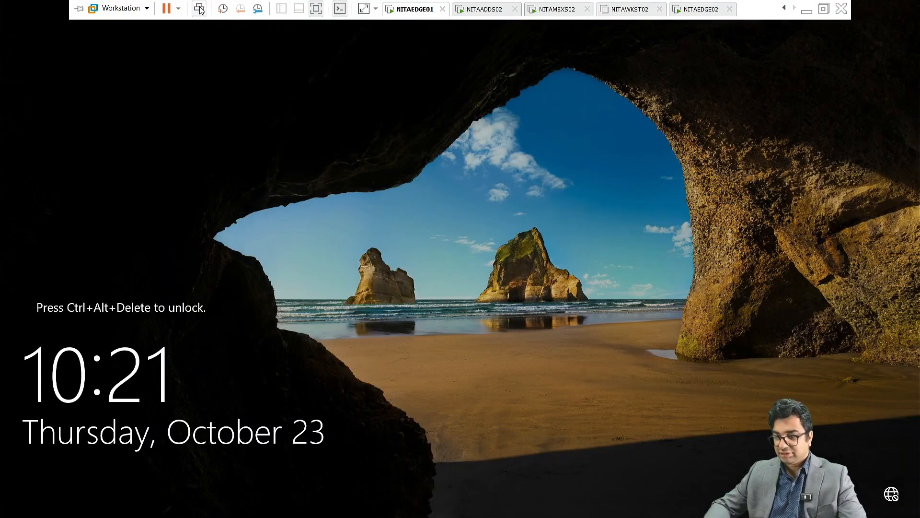
click(198, 8)
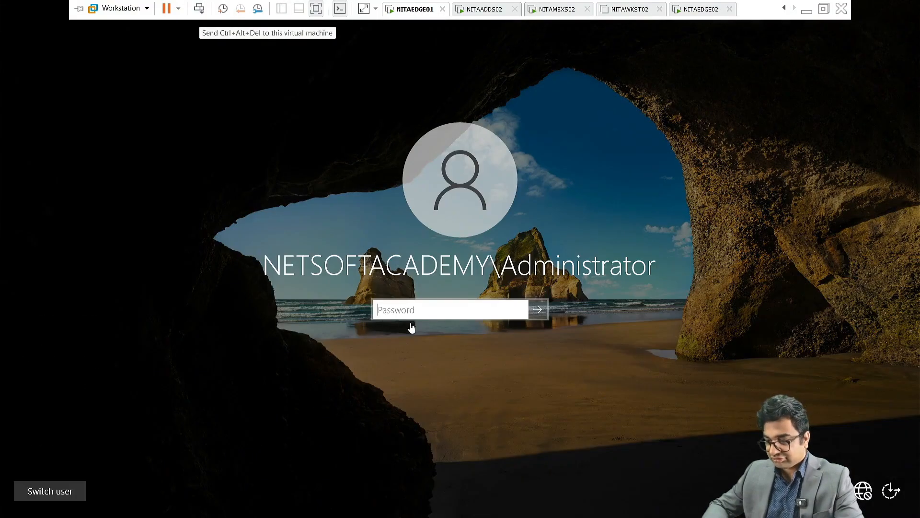
text(•••)
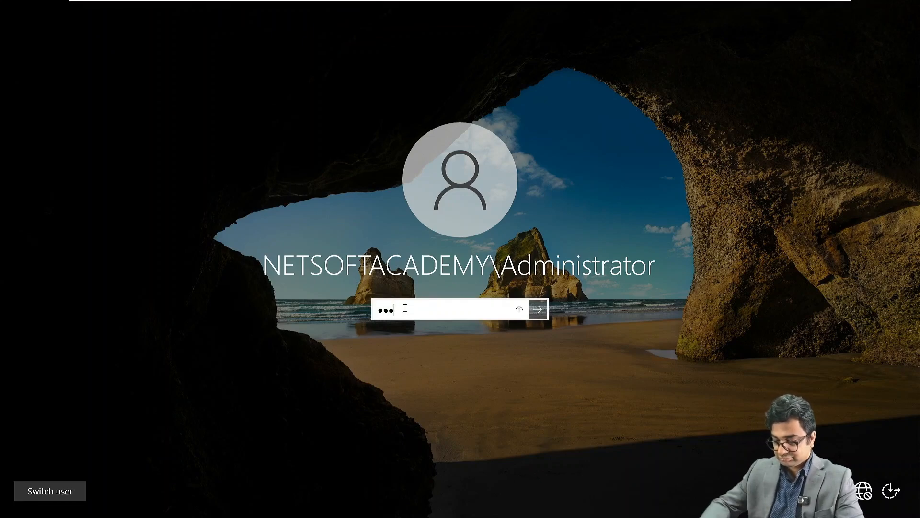
text(••••••••)
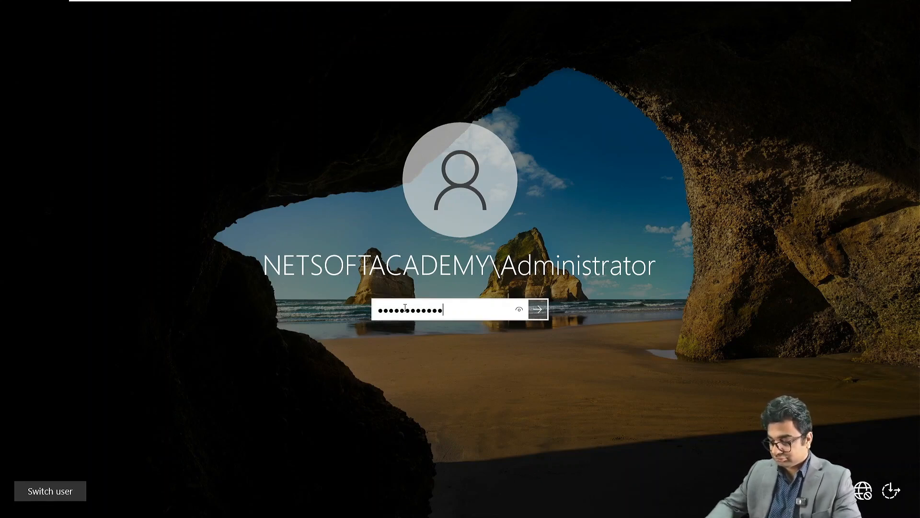
key(Return)
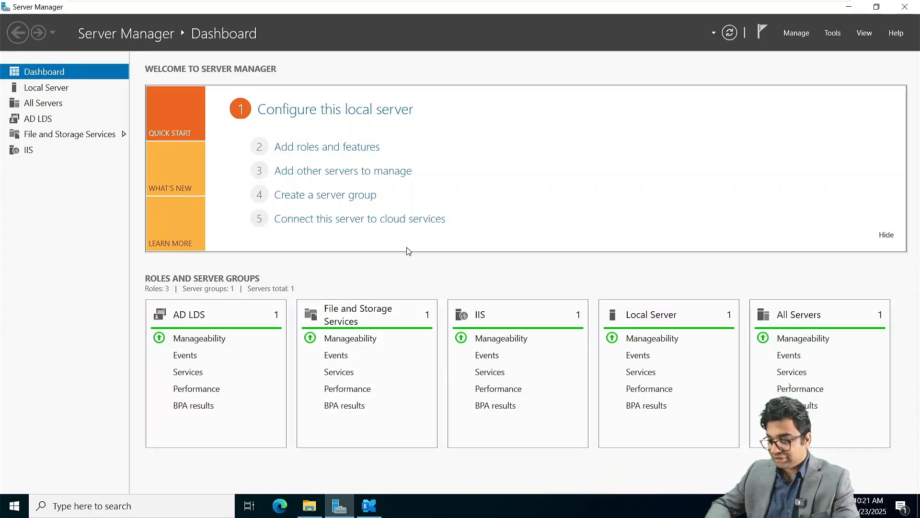
Review the New-EdgeSubscription output in Exchange Management Shell, then minimize it.
click(369, 505)
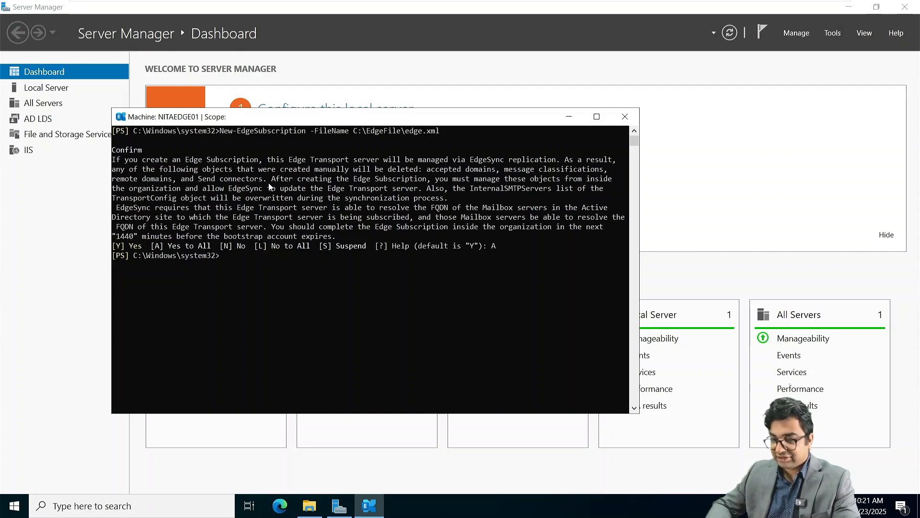
scroll(269, 184, down, 3)
scroll(269, 184, up, 3)
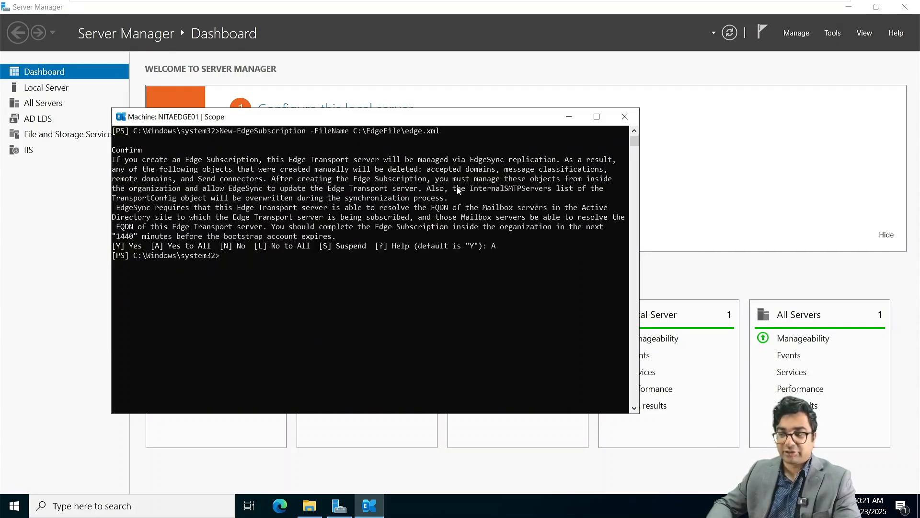
click(566, 120)
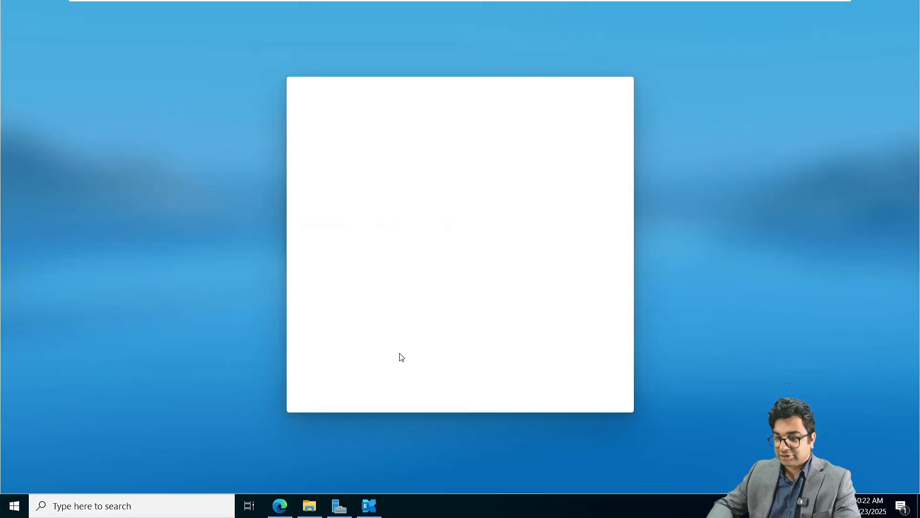
right_click(281, 511)
click(279, 419)
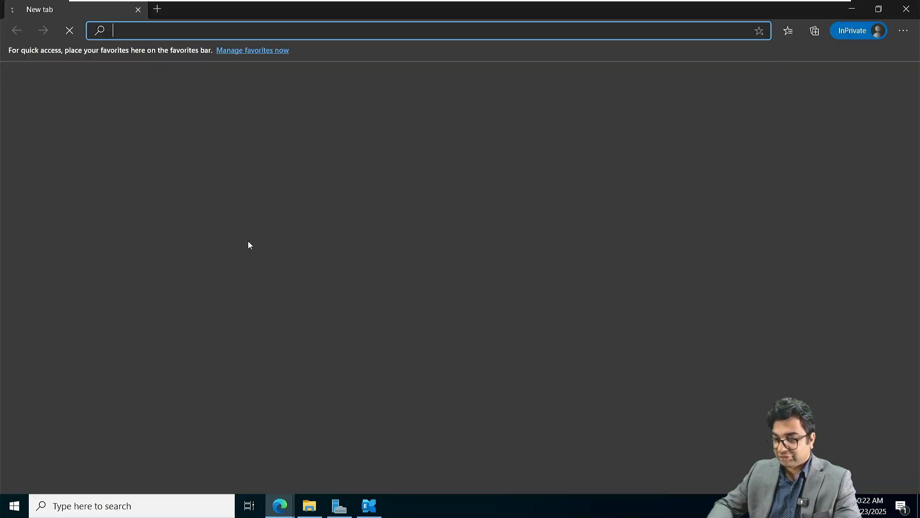
text(https:)
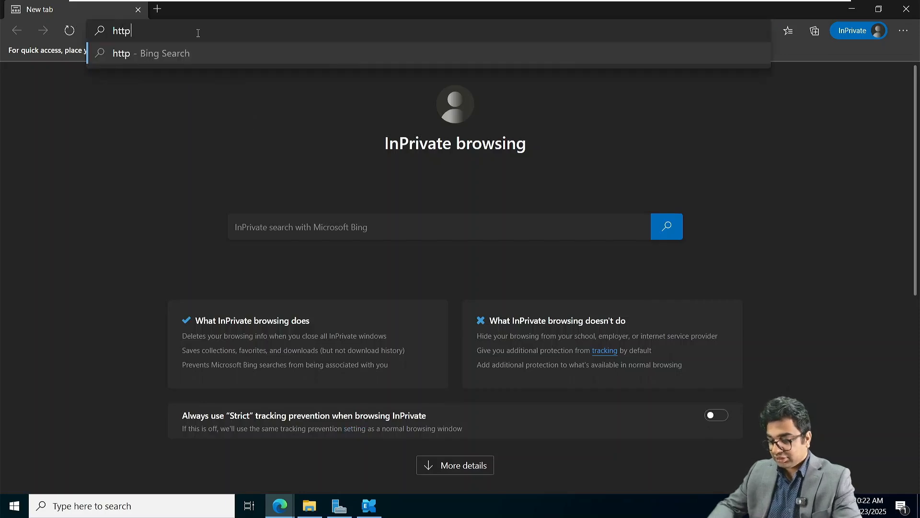
text(//)
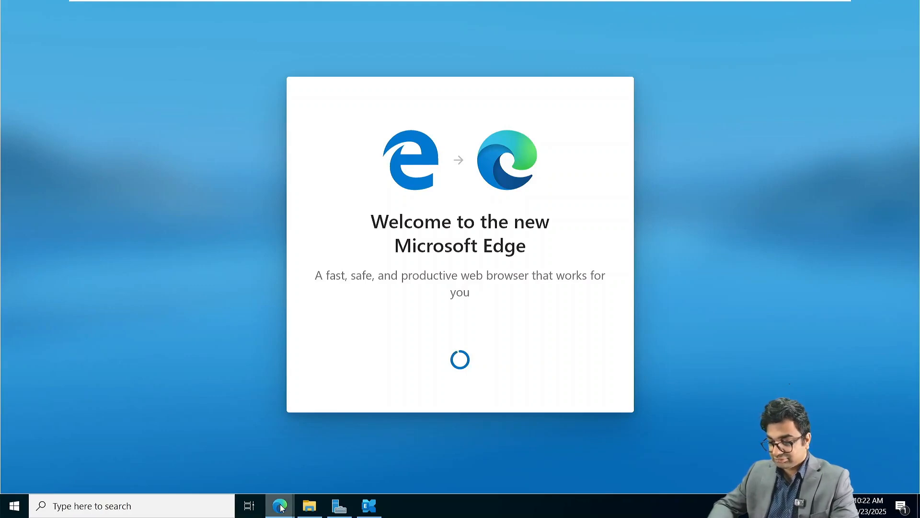
mouse_move(279, 506)
click(349, 448)
text(n)
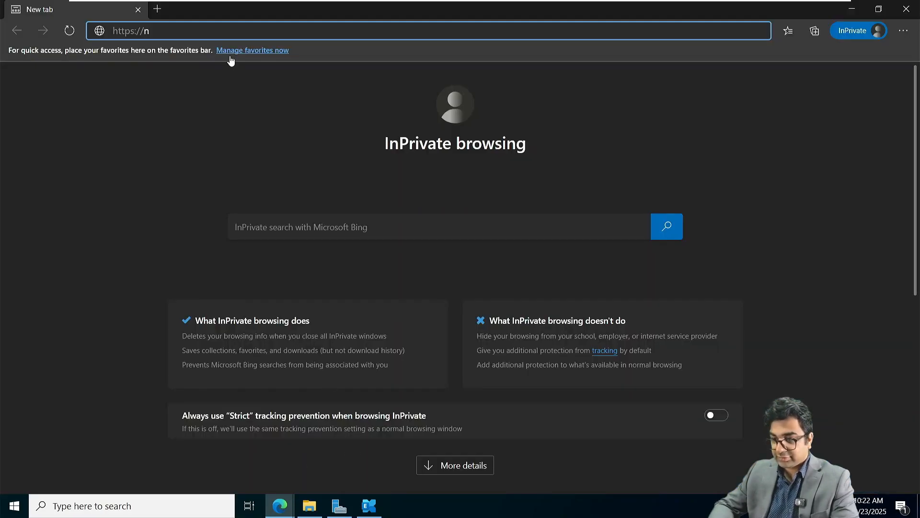
text(itaed)
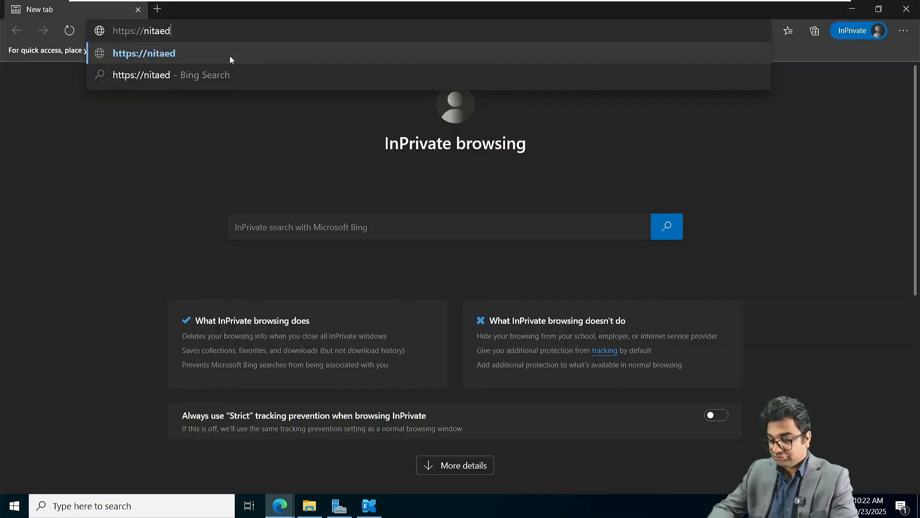
text(ge01.net)
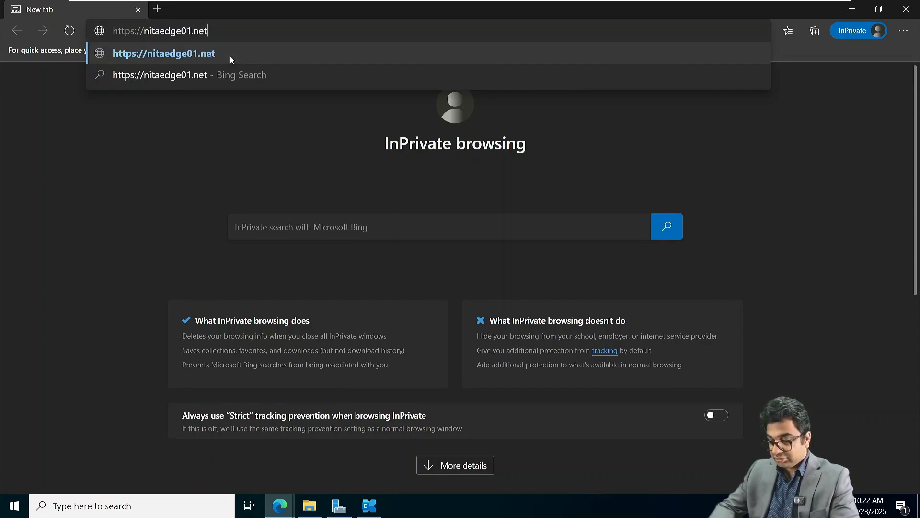
text(softacademy)
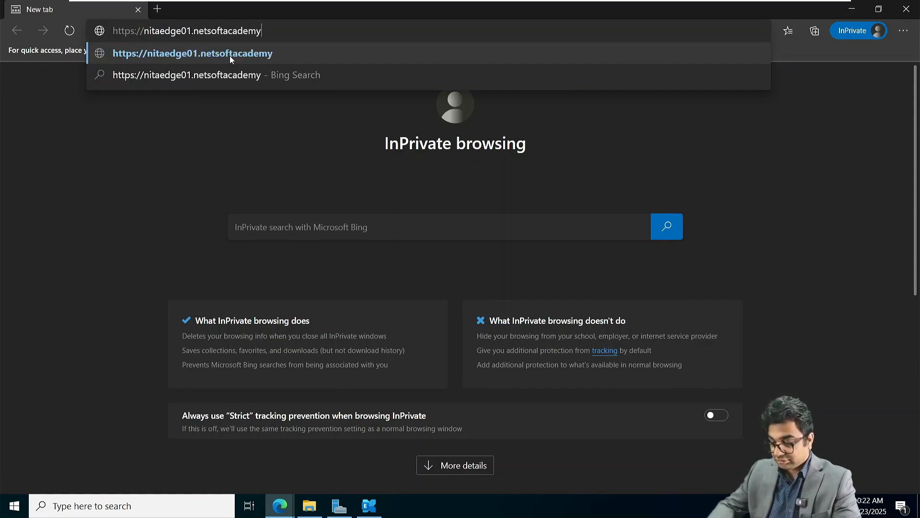
text(.com)
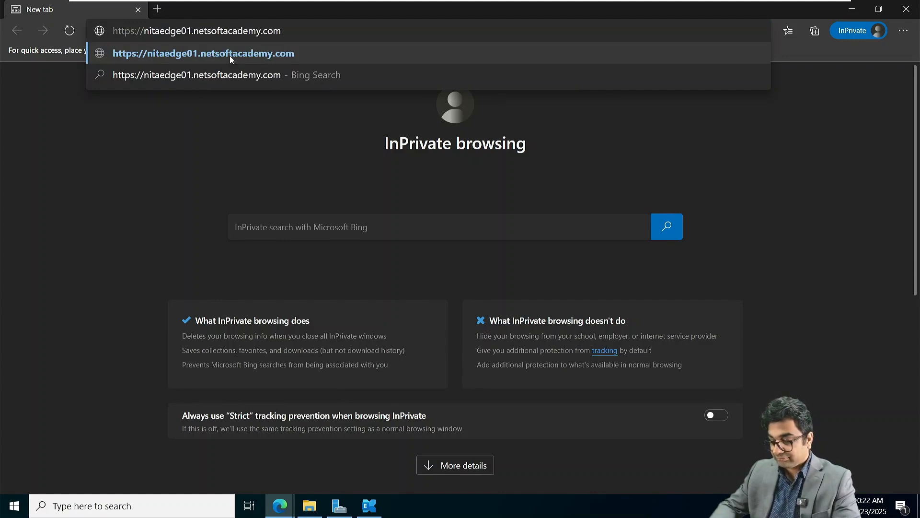
text(/ecp/)
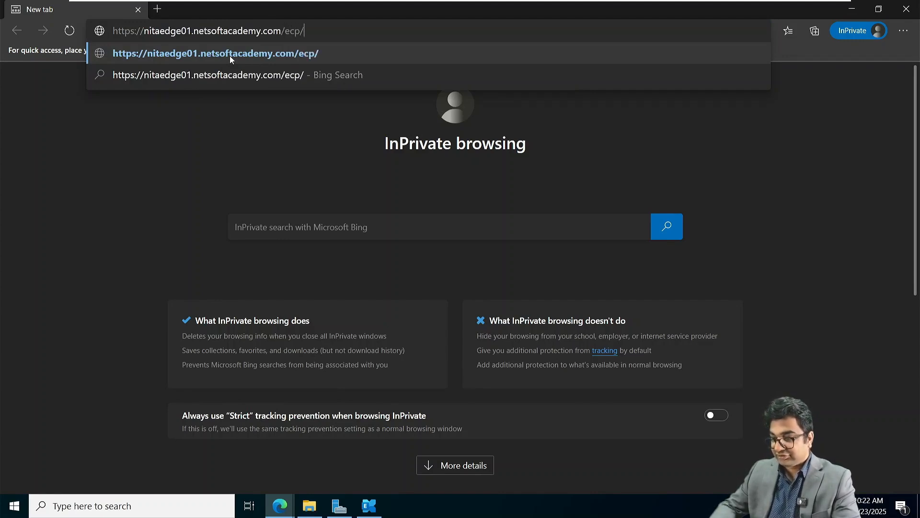
key(Return)
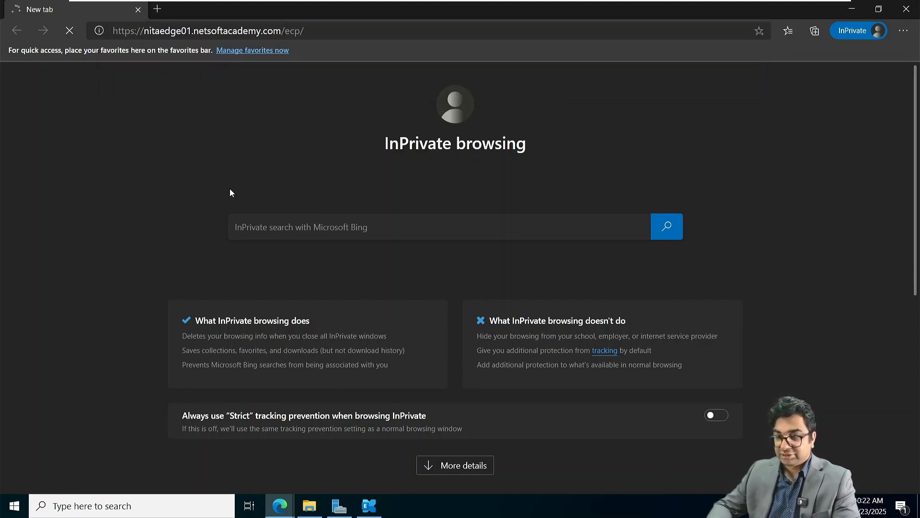
key(Return)
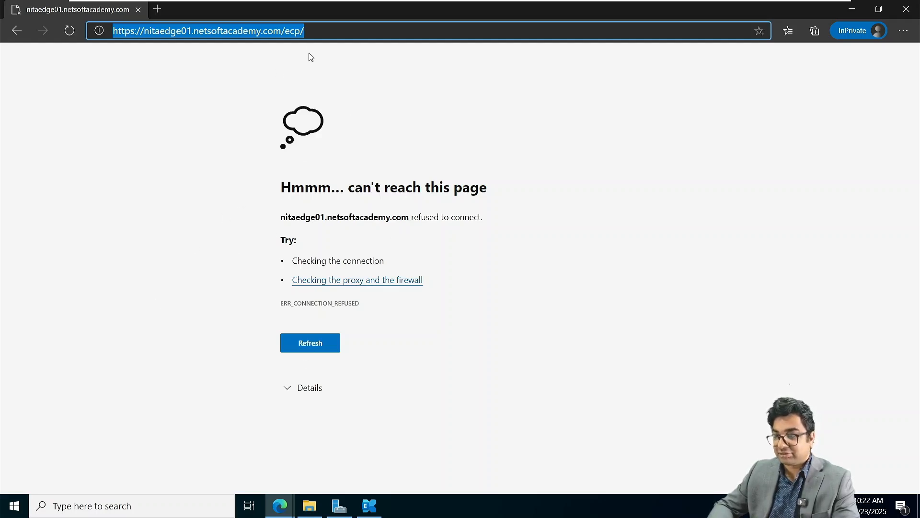
Try the site root nitaedge01.netsoftacademy.com, then close the refused InPrivate window.
click(318, 27)
key(BackSpace)
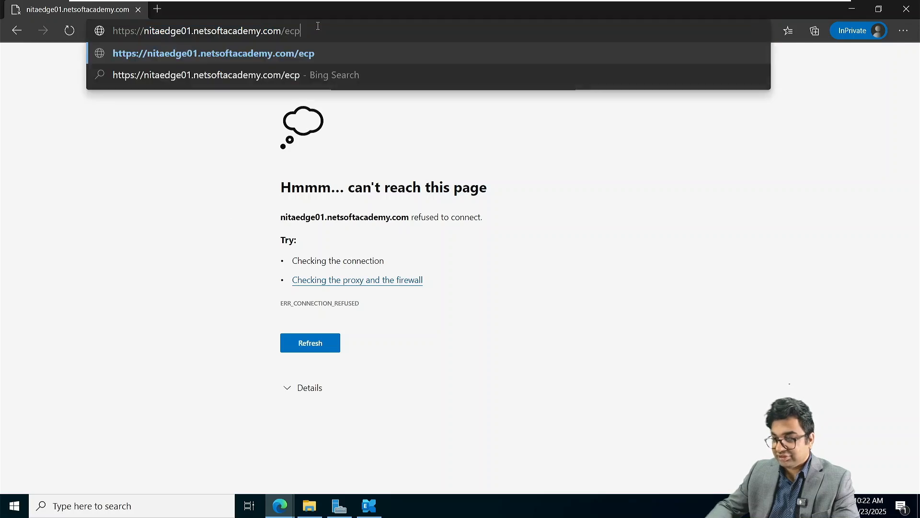
key(BackSpace)
key(BackSpace)
key(BackSpace)
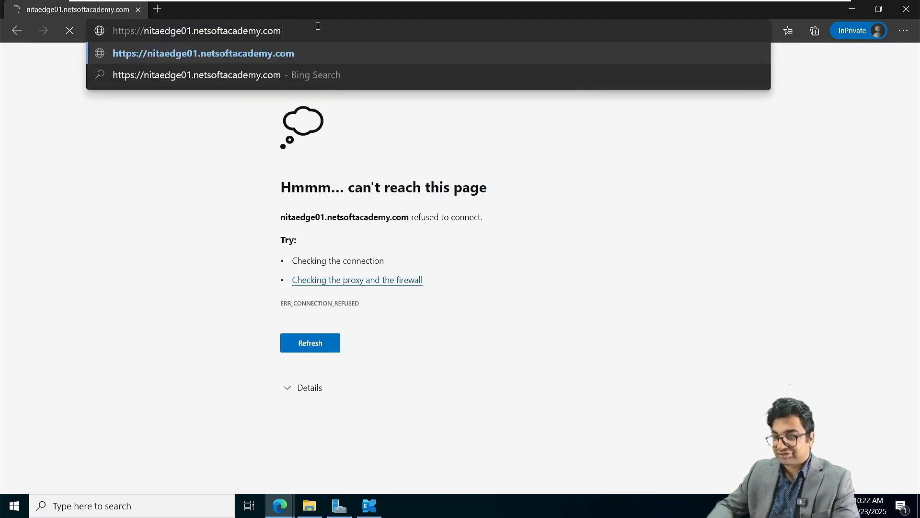
key(Return)
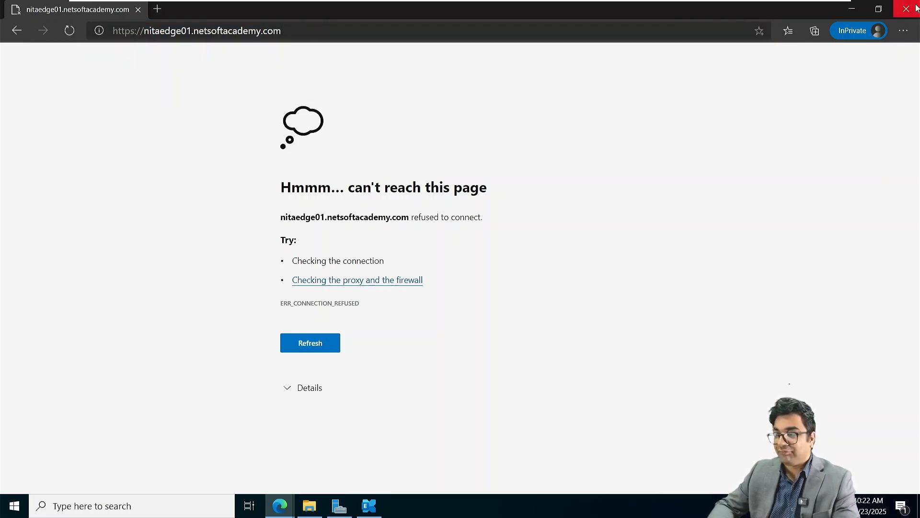
click(917, 8)
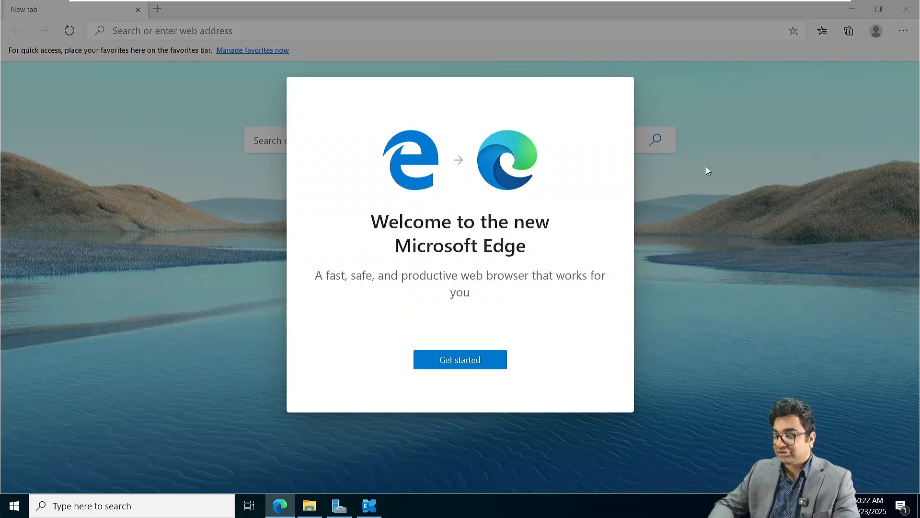
Close Edge and the Local Disk (C:) folder, and minimize Server Manager.
click(468, 370)
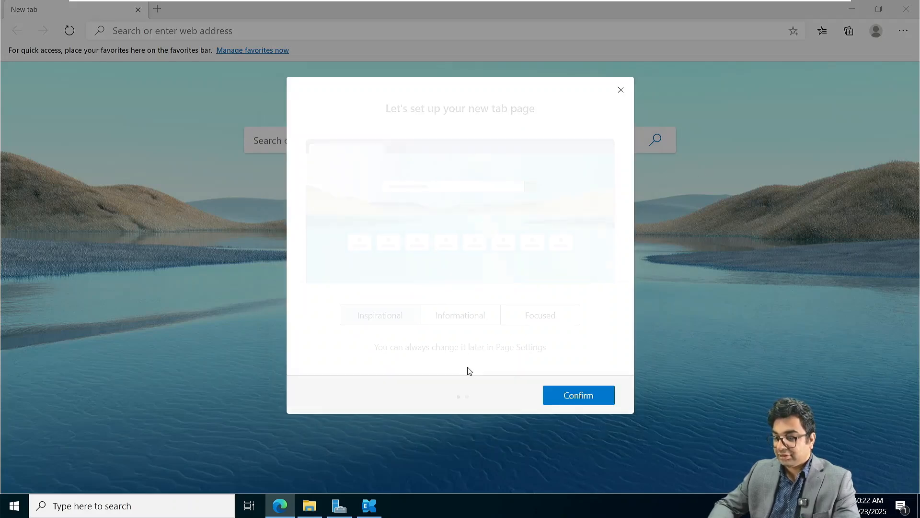
click(621, 90)
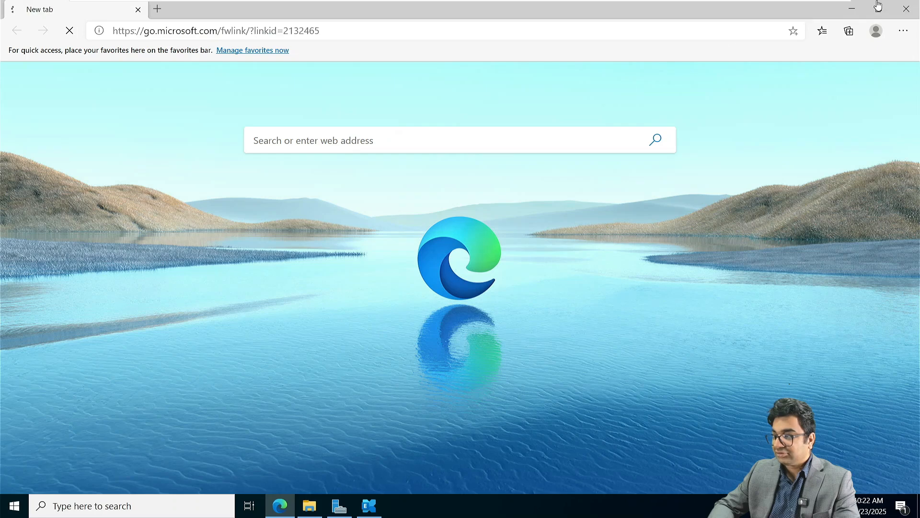
click(915, 9)
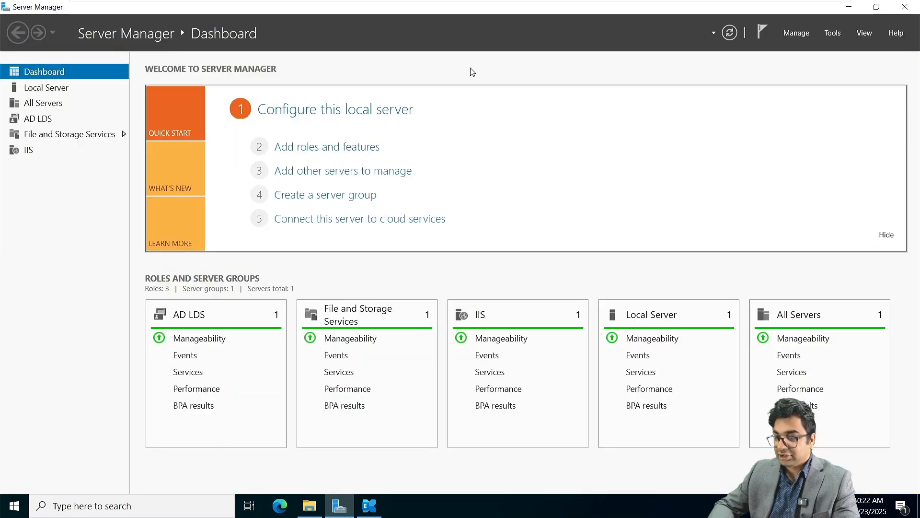
click(849, 7)
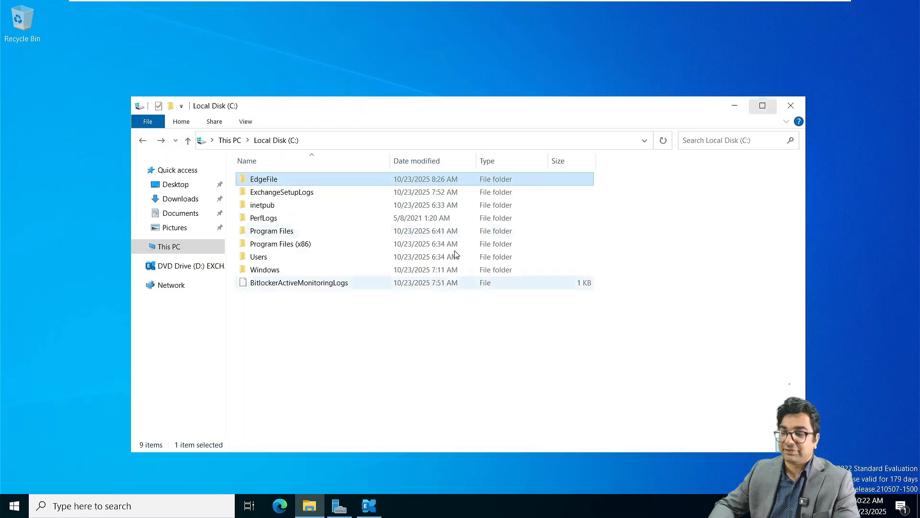
click(792, 105)
Switch to the NITAMBXS01 virtual machine showing the Exchange admin center servers list.
mouse_move(440, 4)
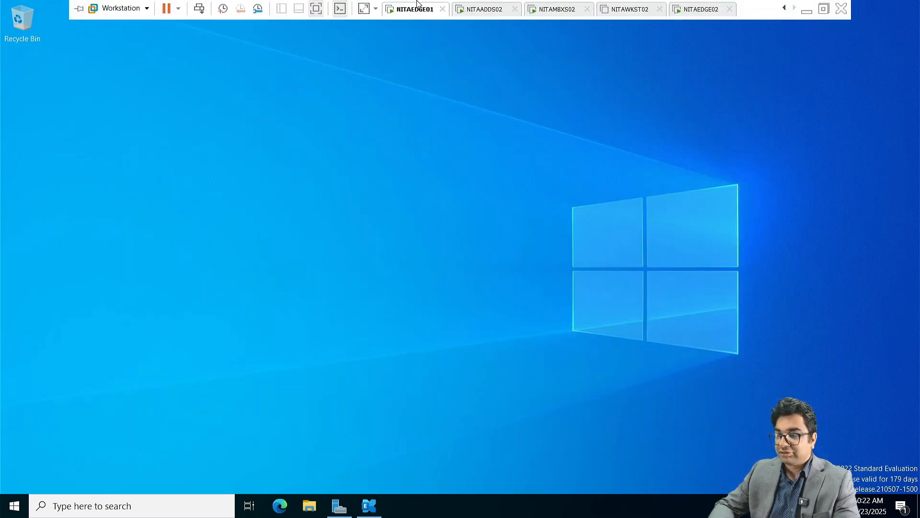
click(784, 8)
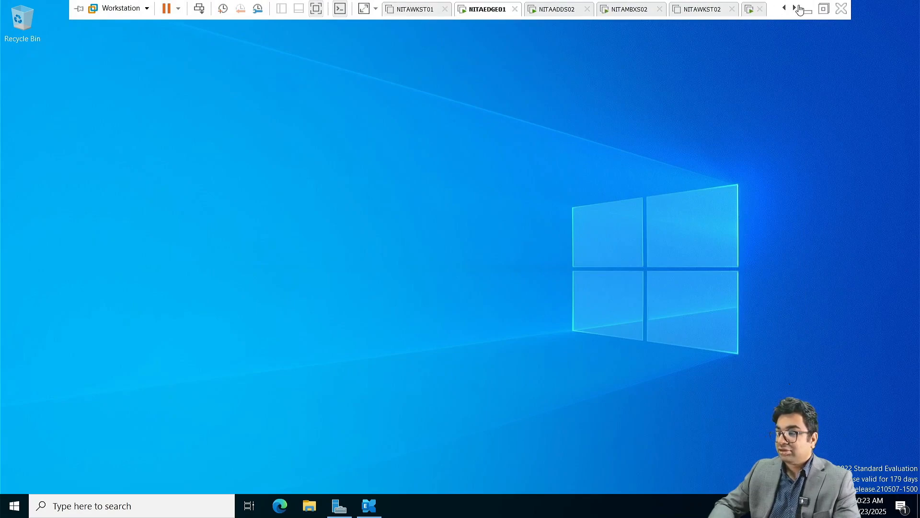
click(785, 9)
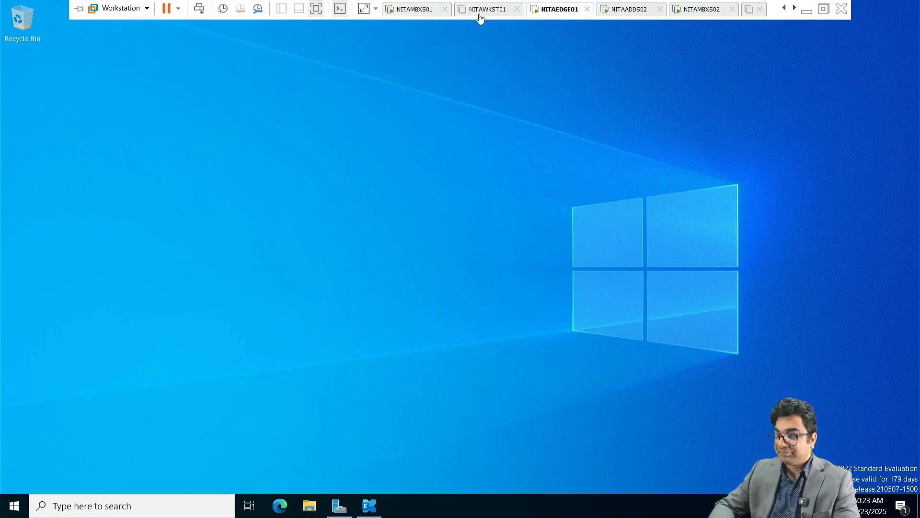
click(419, 9)
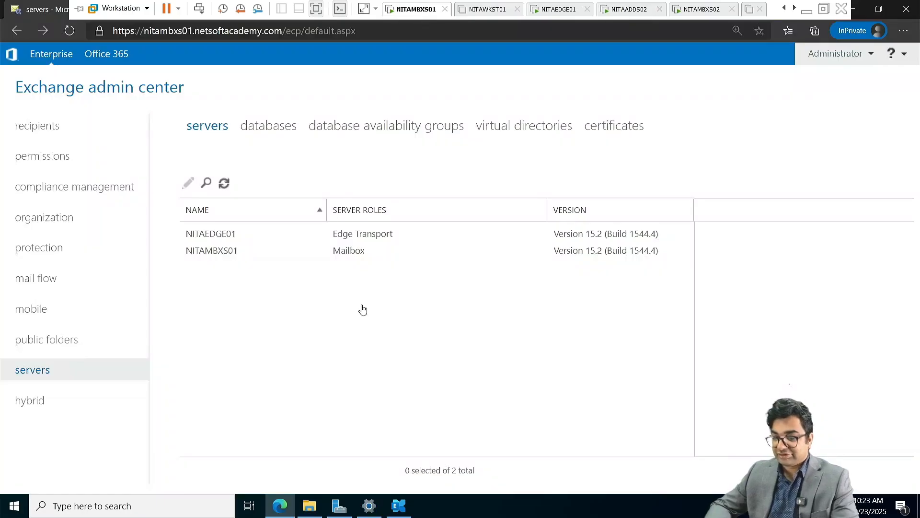
Open the malware filter page and review the new anti-malware policy form, then cancel.
click(229, 240)
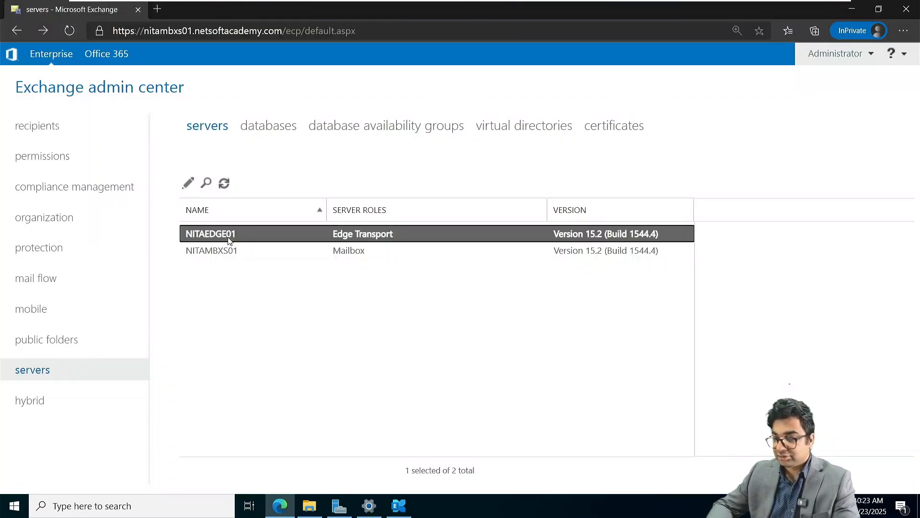
click(45, 256)
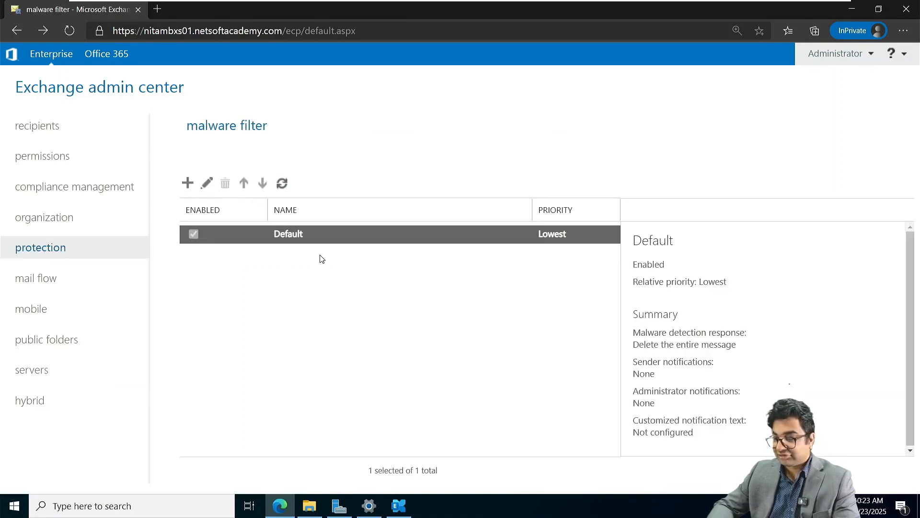
click(188, 183)
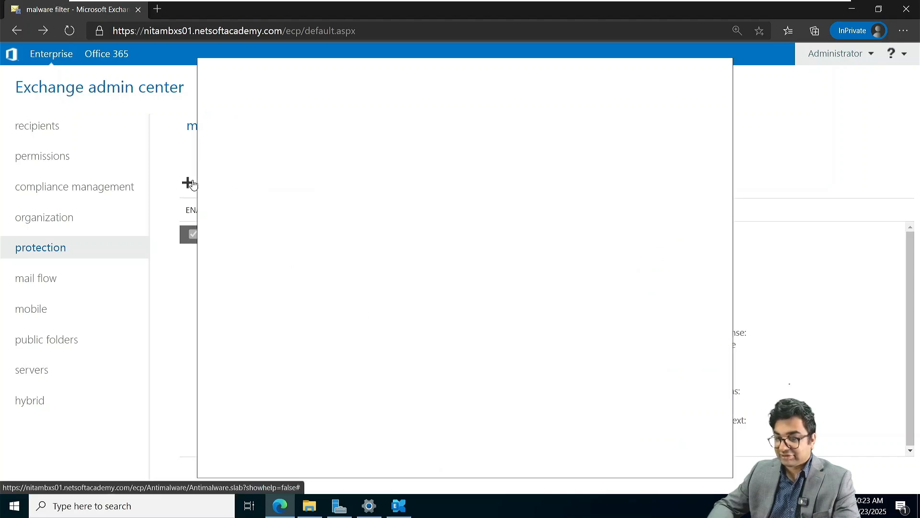
scroll(330, 310, down, 10)
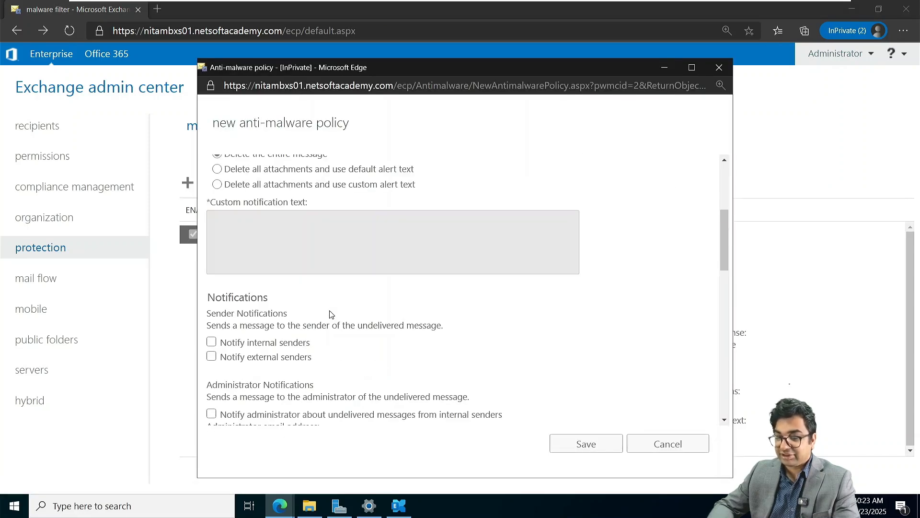
scroll(329, 315, down, 3)
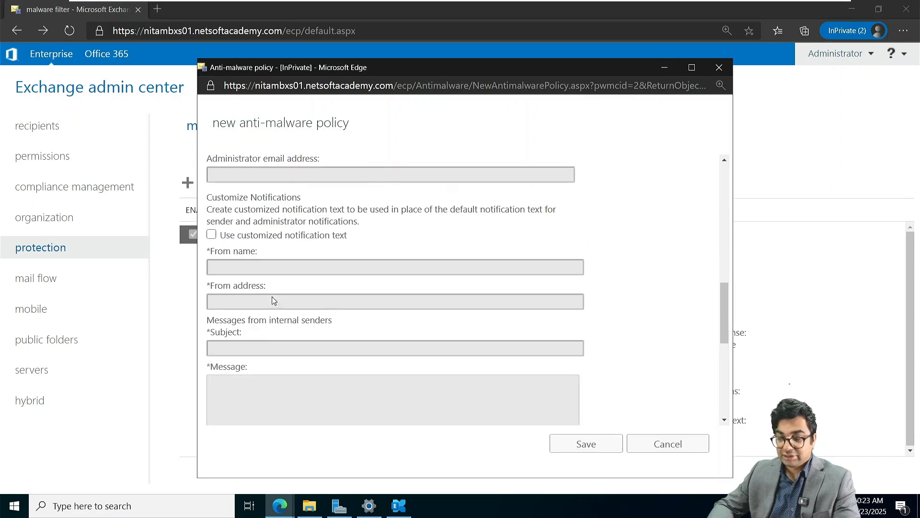
scroll(276, 385, down, 4)
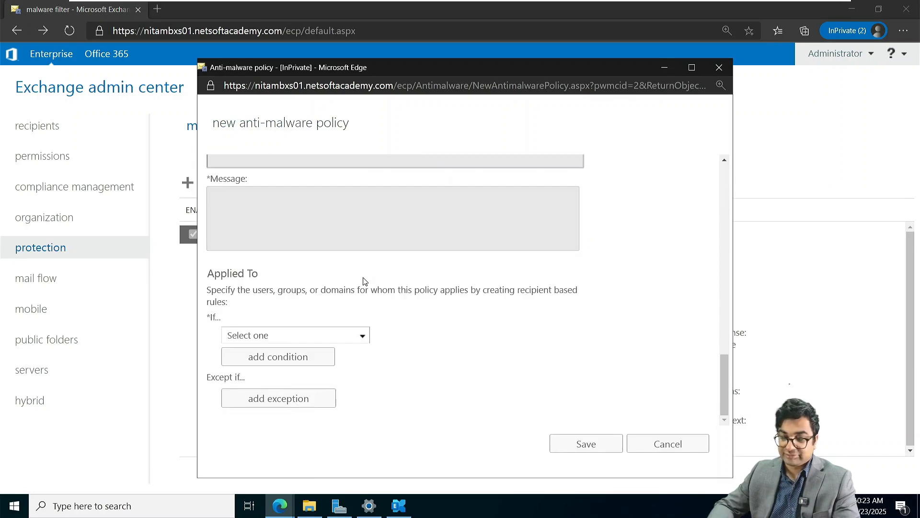
scroll(392, 344, up, 15)
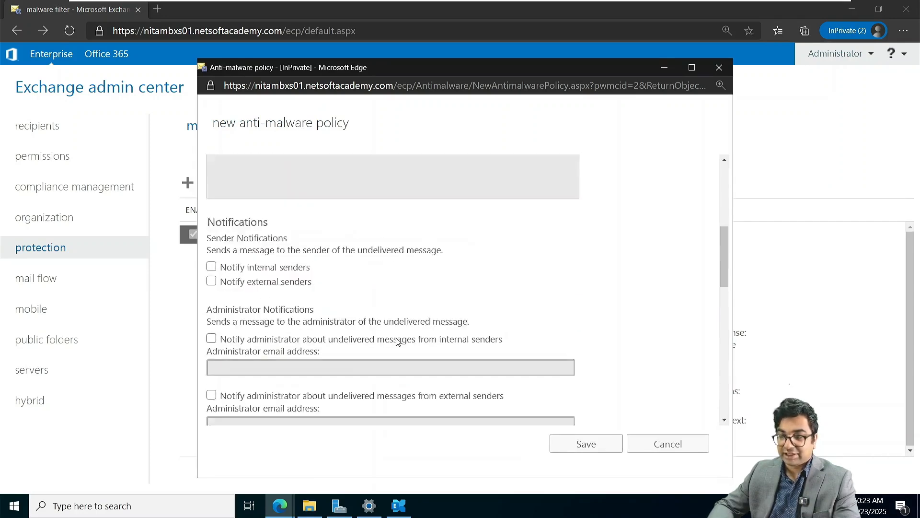
click(667, 443)
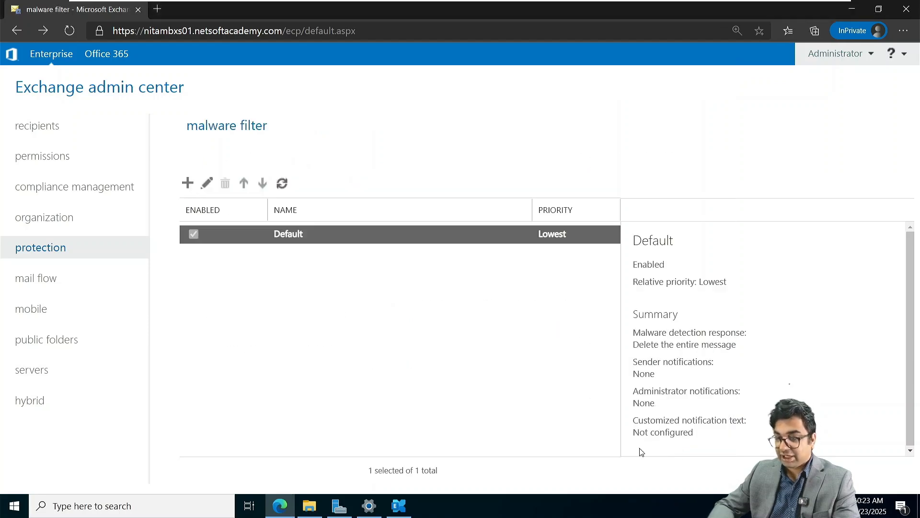
Review the Default malware policy's detection settings and close without saving.
click(206, 183)
click(235, 174)
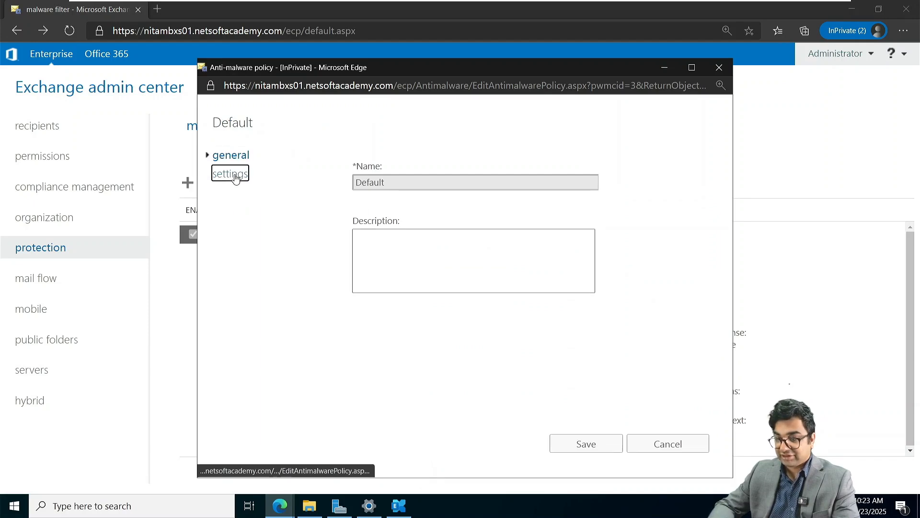
scroll(392, 267, down, 10)
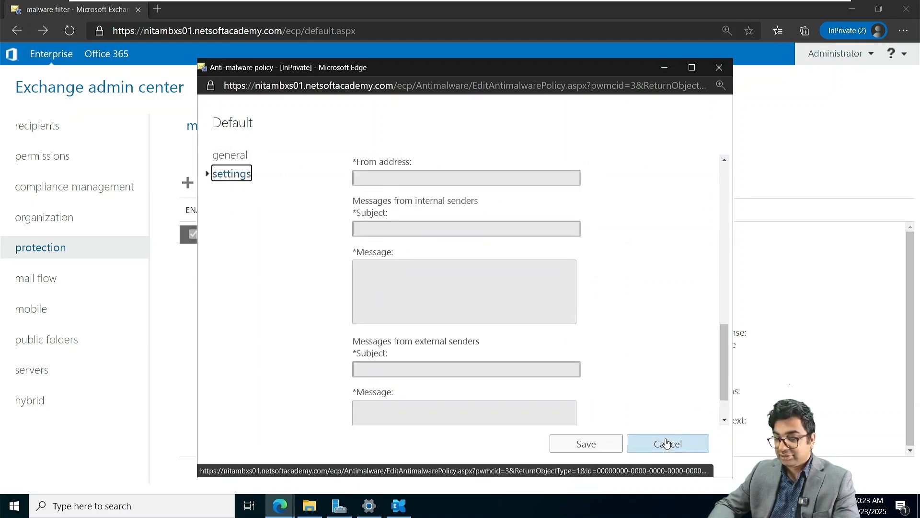
click(667, 443)
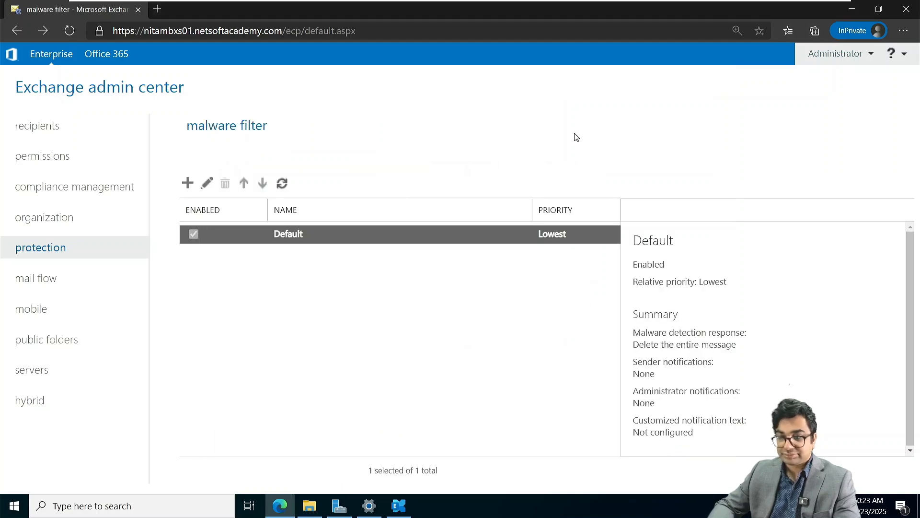
Return to the NITAEDGE01 shell and autocomplete Get-EdgeSubscription, then partly erase it.
mouse_move(623, 3)
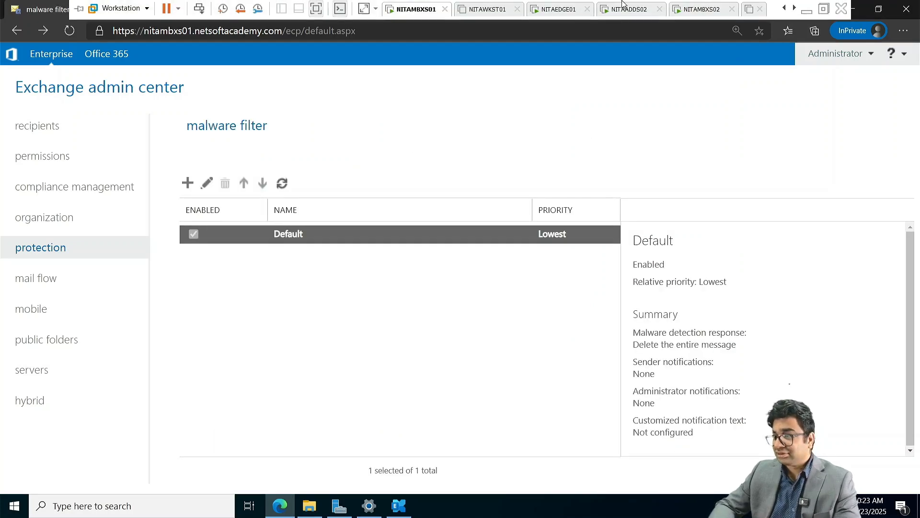
click(560, 12)
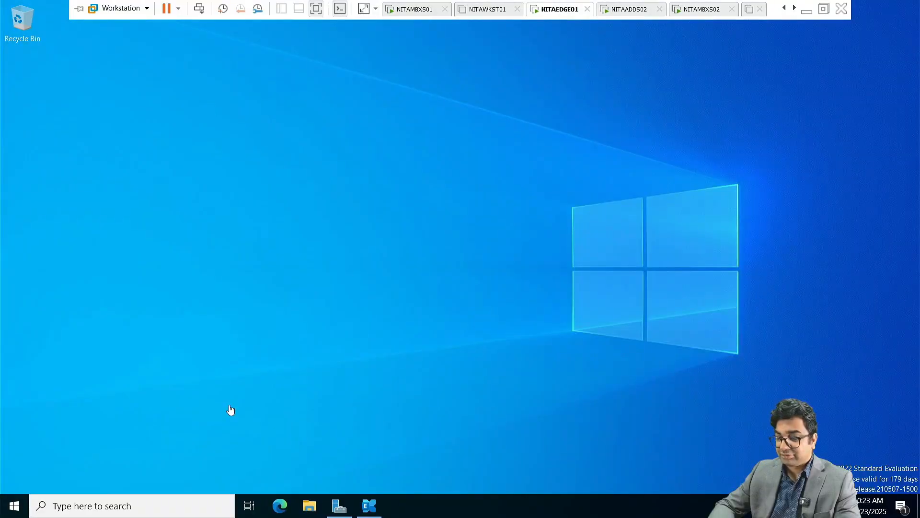
click(369, 505)
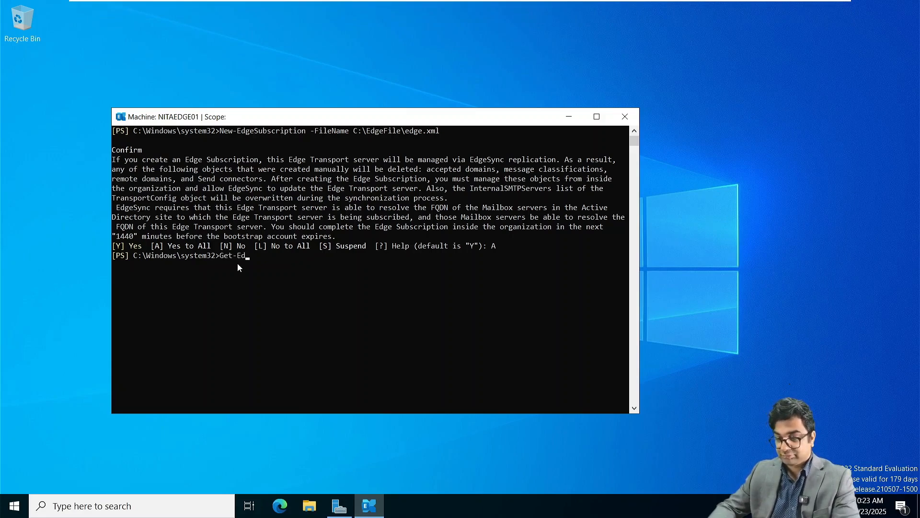
text(Get-Ed)
key(Tab)
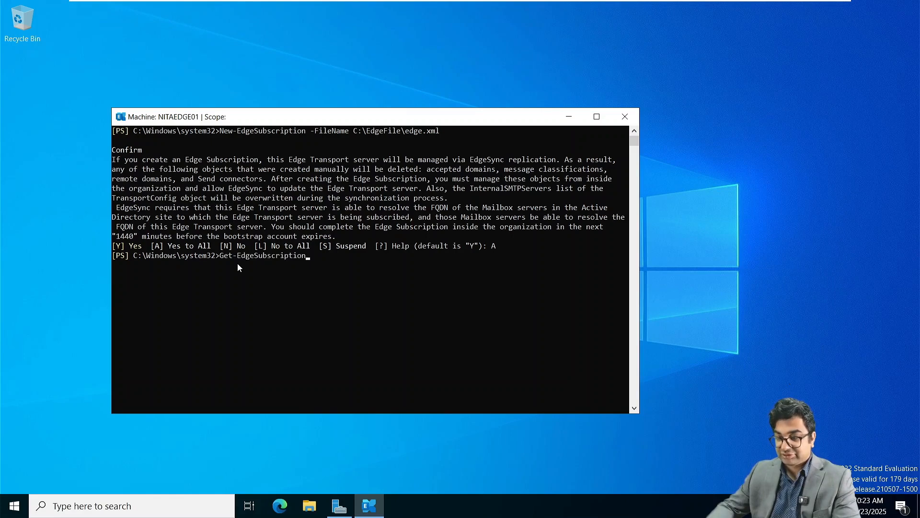
key(BackSpace)
key(BackSpace)
key(BackSpace)
key(BackSpace)
key(BackSpace)
key(BackSpace)
key(BackSpace)
key(BackSpace)
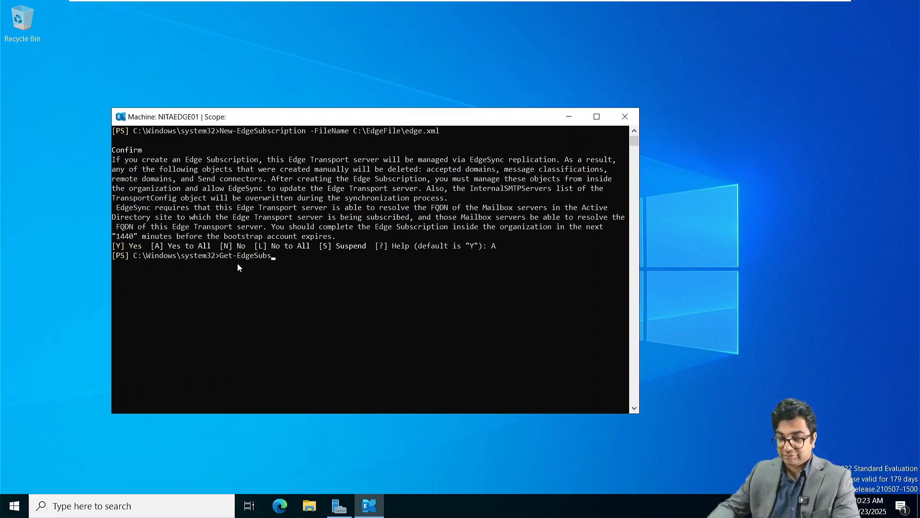
key(BackSpace)
key(BackSpace)
key(BackSpace)
key(BackSpace)
key(BackSpace)
key(BackSpace)
key(BackSpace)
key(BackSpace)
key(BackSpace)
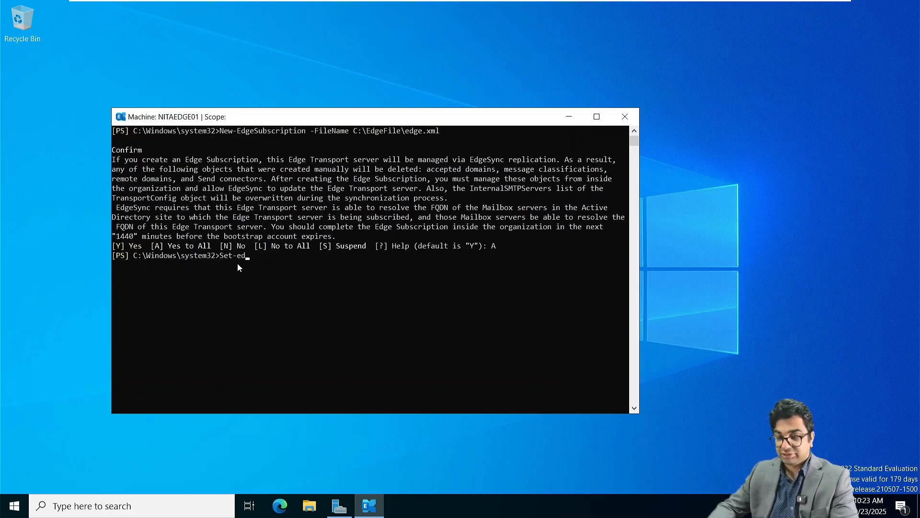
Cycle through Set-e cmdlet completions, then clear the command line.
text(Set-e)
key(Tab)
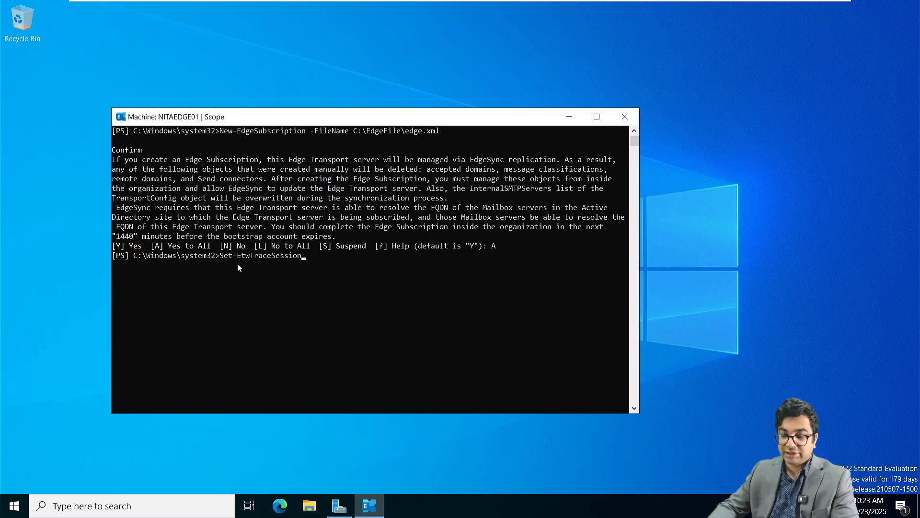
key(Tab)
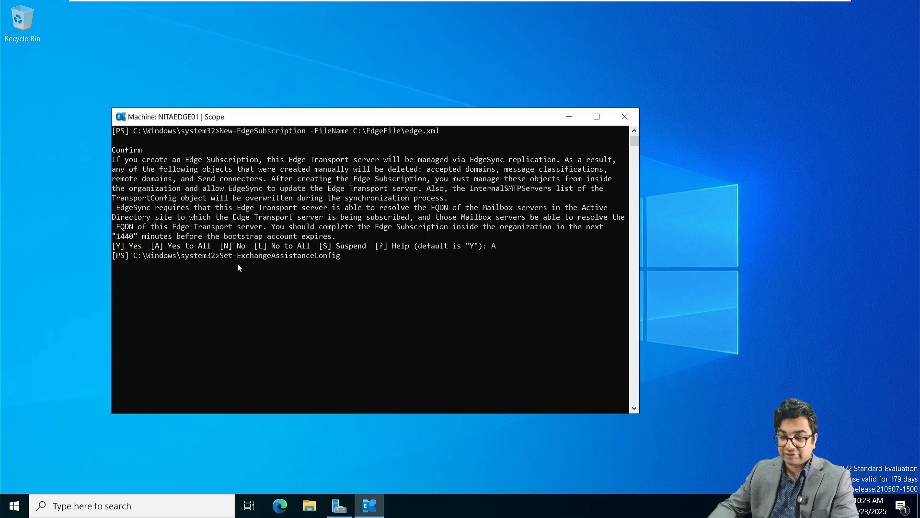
key(Tab)
key(Tab)
key(Tab)
key(Tab)
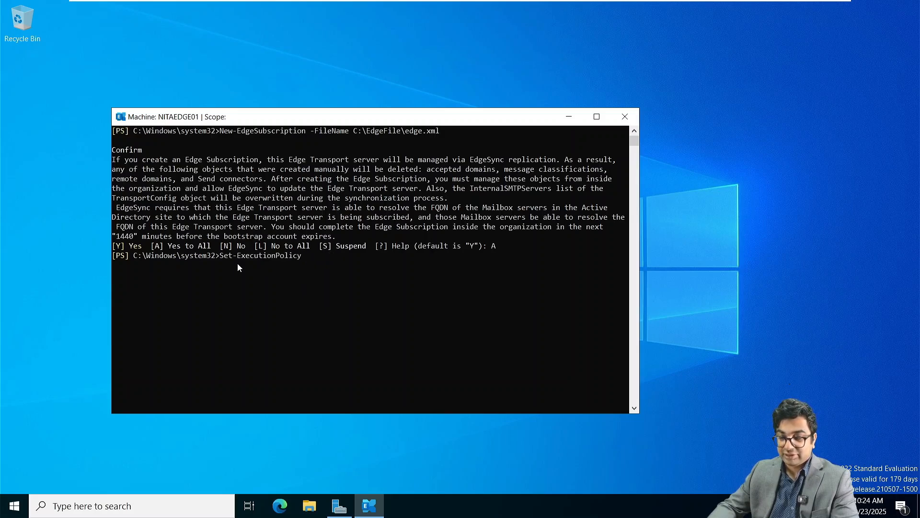
key(Tab)
key(Tab)
key(Tab)
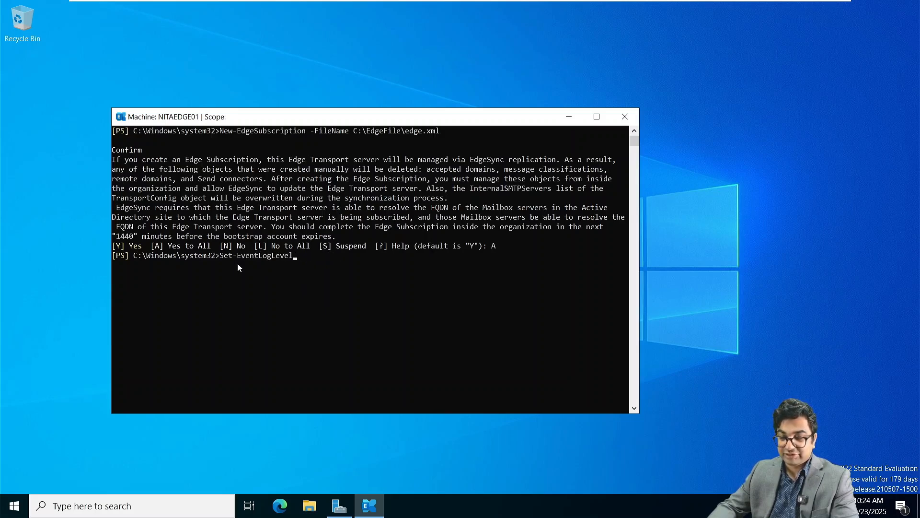
key(Tab)
key(BackSpace)
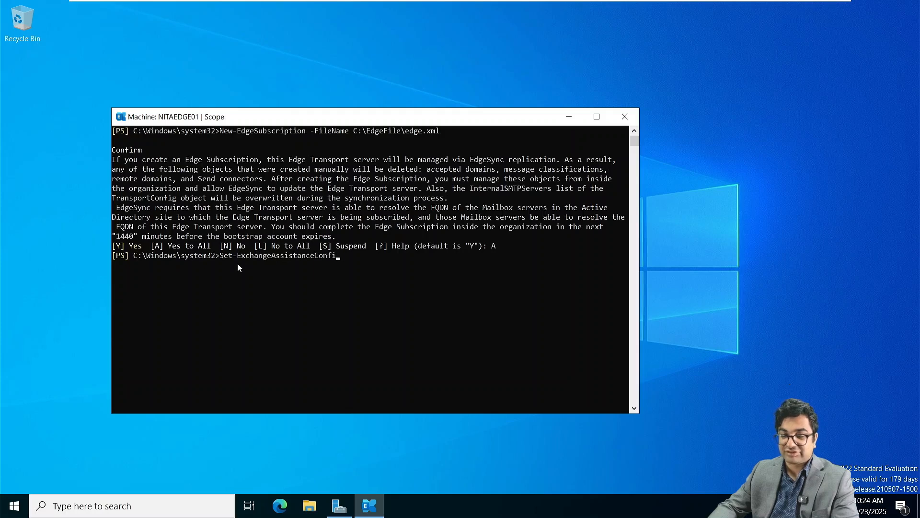
key(BackSpace)
key(BackSpace)
key(BackSpace)
key(BackSpace)
key(BackSpace)
key(BackSpace)
key(BackSpace)
key(BackSpace)
key(BackSpace)
key(BackSpace)
key(BackSpace)
key(BackSpace)
key(BackSpace)
key(BackSpace)
key(BackSpace)
key(BackSpace)
key(BackSpace)
key(BackSpace)
key(BackSpace)
key(BackSpace)
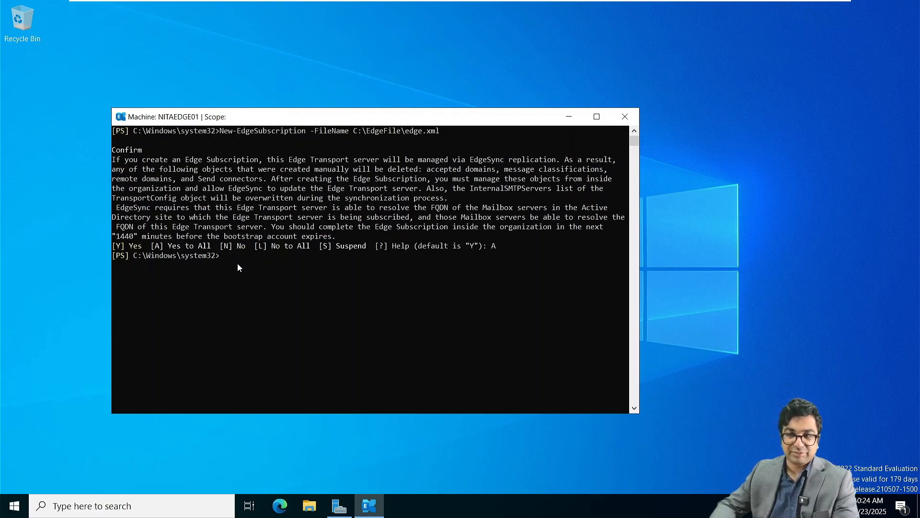
Close the shell, switch to NITAEDGE02, review the Edge Transport role error and exit setup.
click(625, 116)
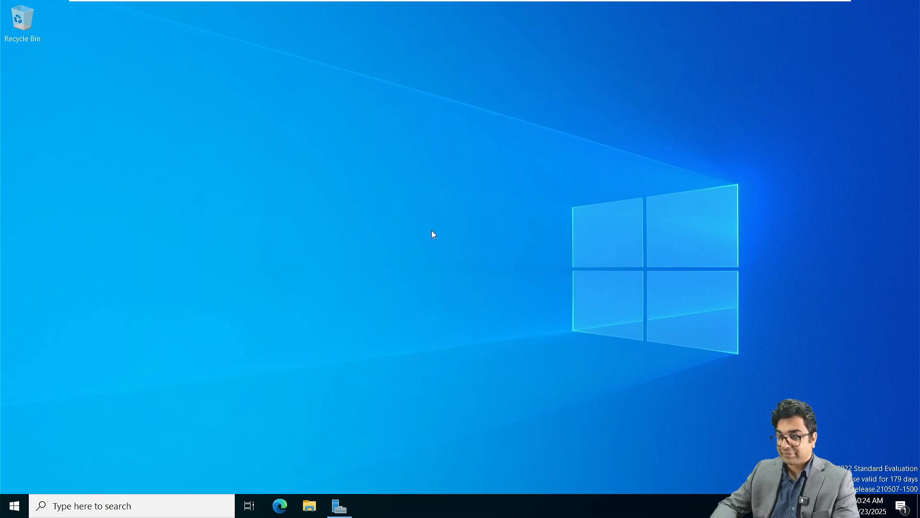
mouse_move(563, 2)
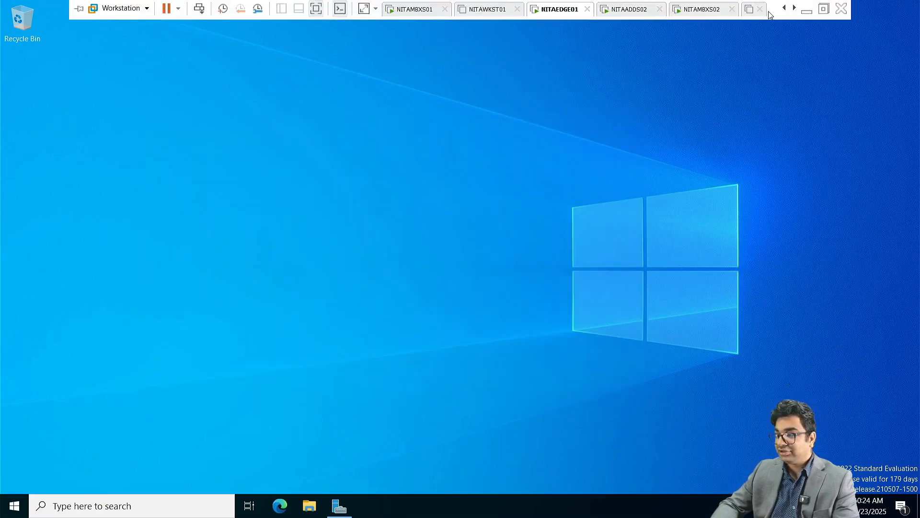
click(795, 9)
click(795, 8)
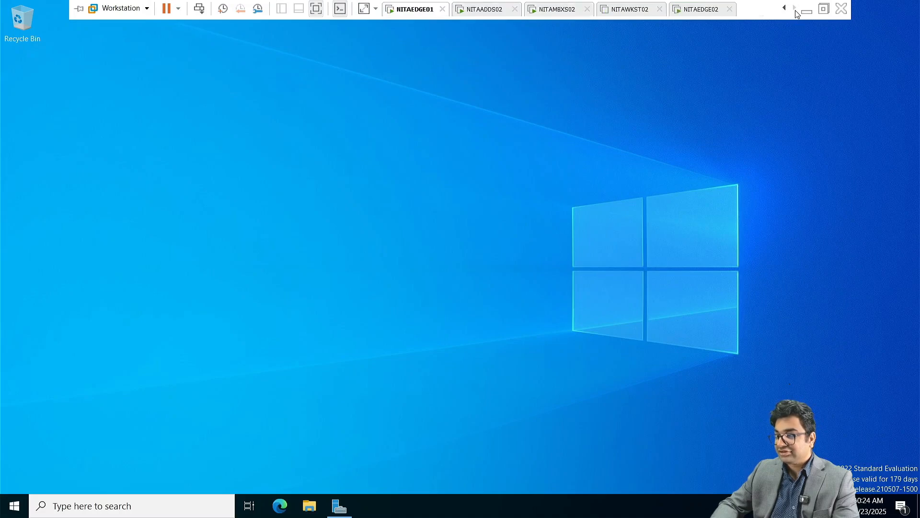
click(691, 9)
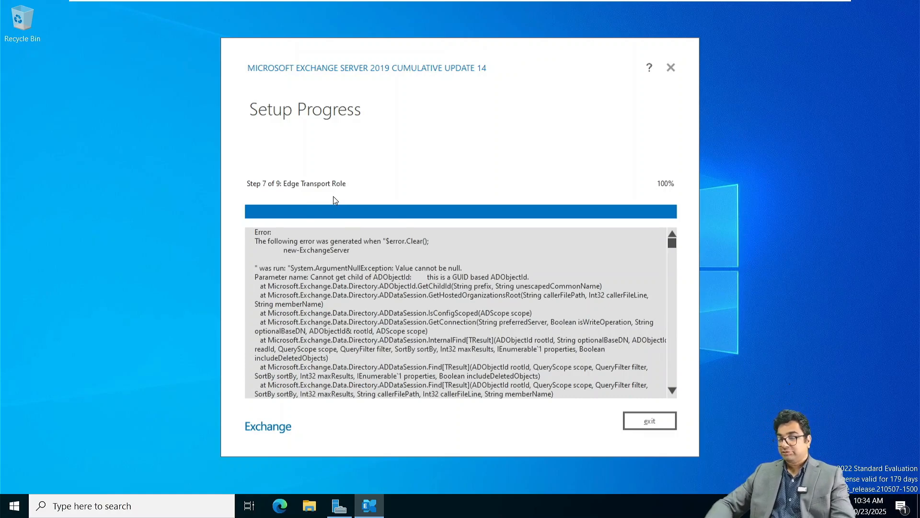
scroll(349, 271, down, 2)
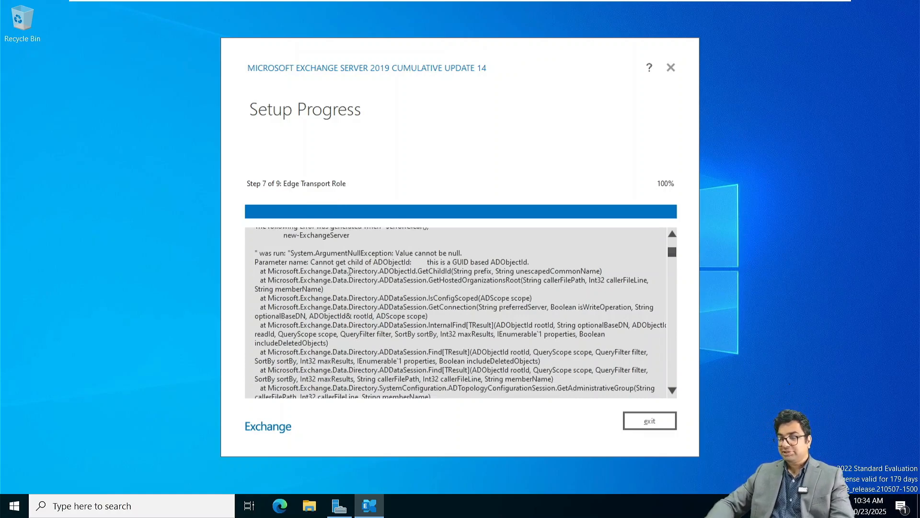
click(656, 426)
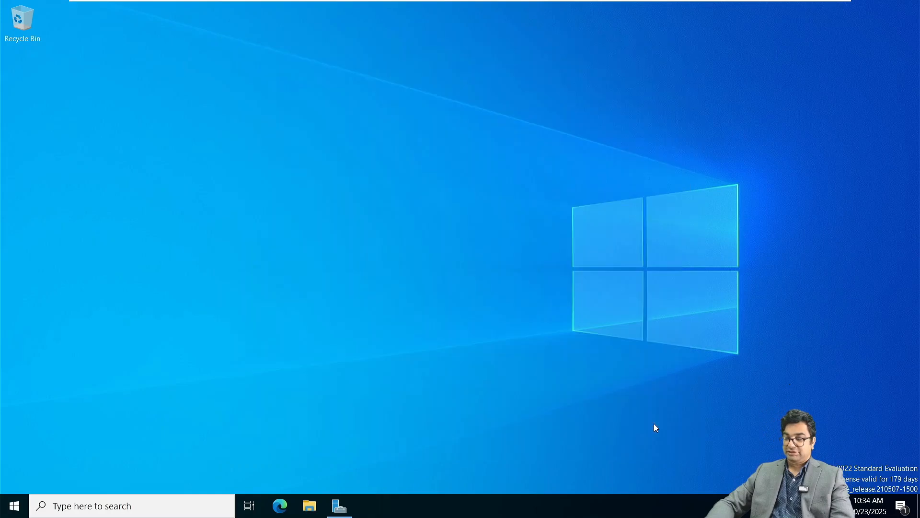
Open DVD Drive (D:) from This PC, launch Setup, and move Explorer aside.
click(307, 509)
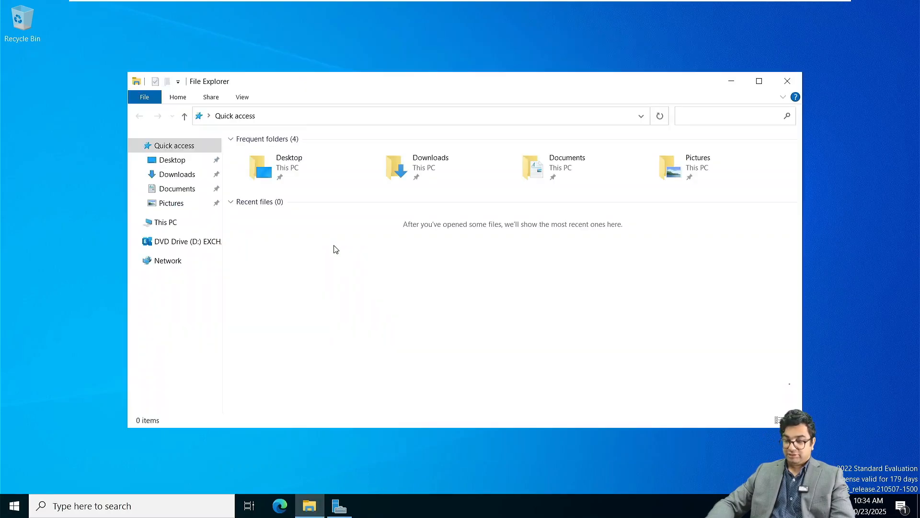
right_click(189, 245)
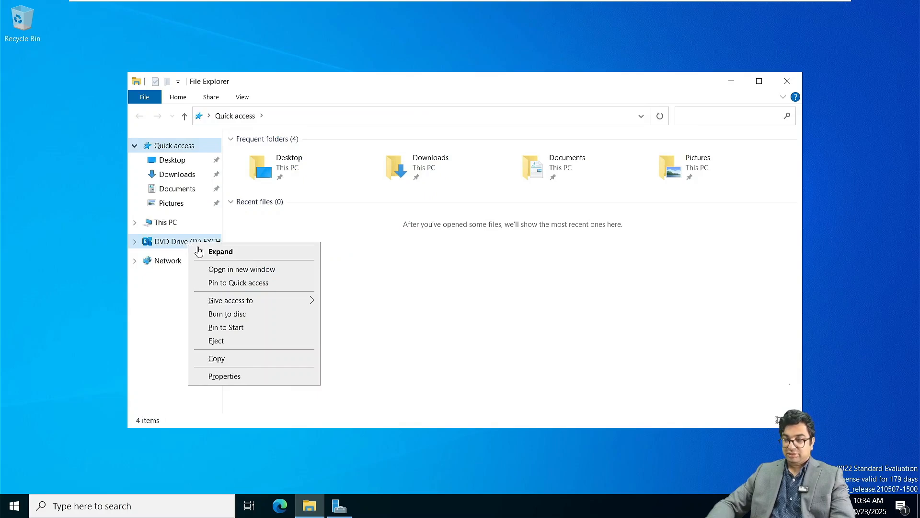
click(165, 223)
right_click(450, 290)
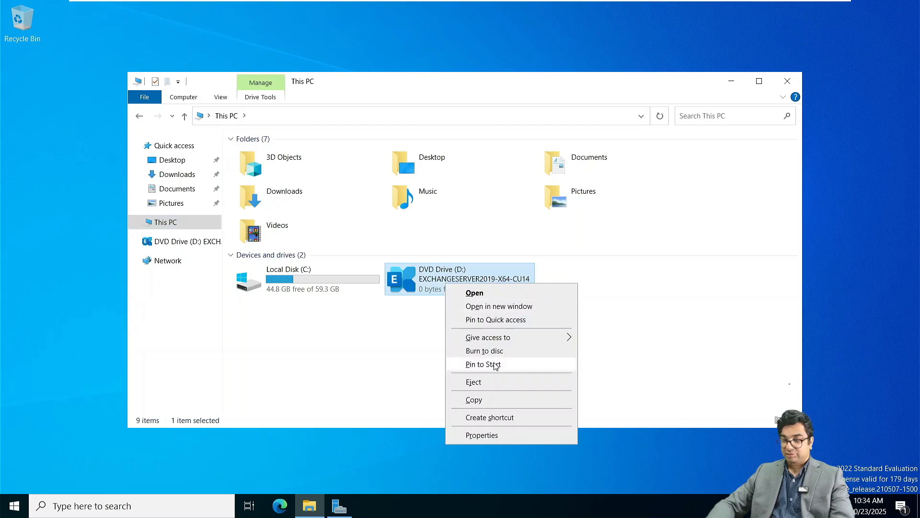
click(478, 294)
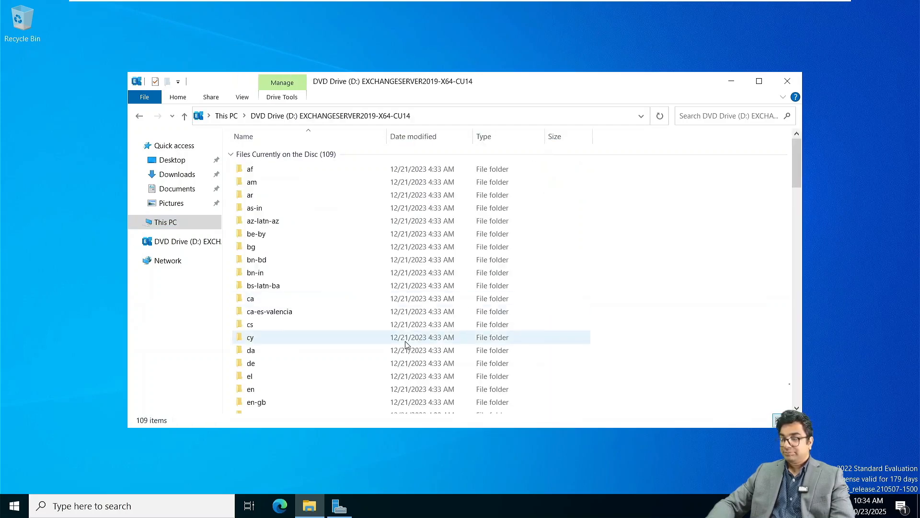
scroll(405, 348, down, 20)
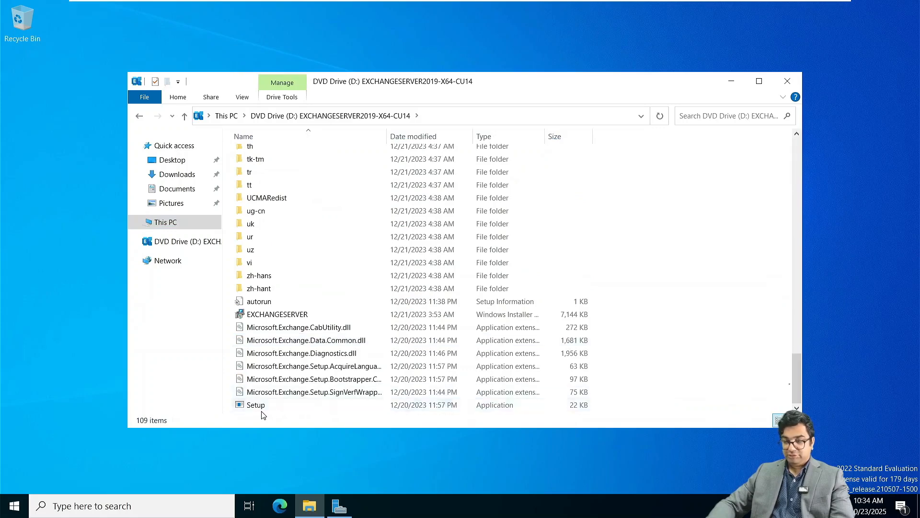
double_click(261, 407)
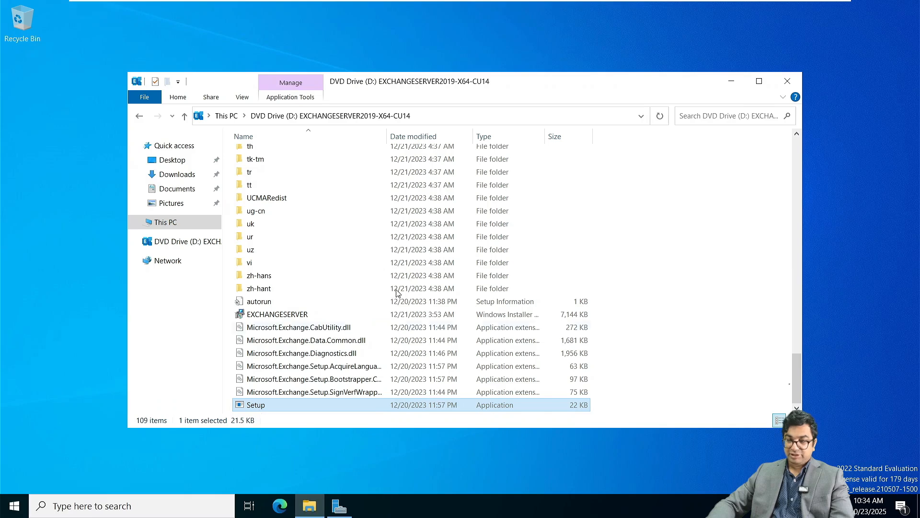
click(731, 81)
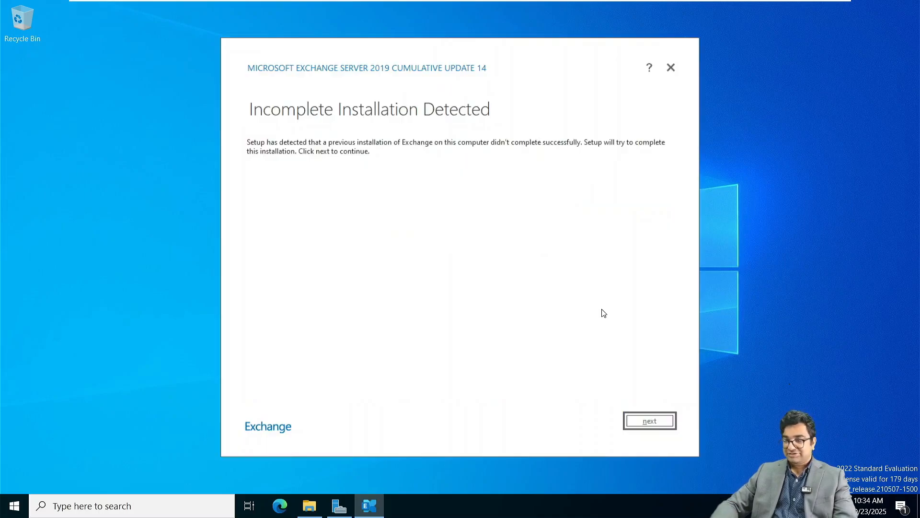
Resume the incomplete Edge Transport install and finish once Setup Completed appears.
click(661, 417)
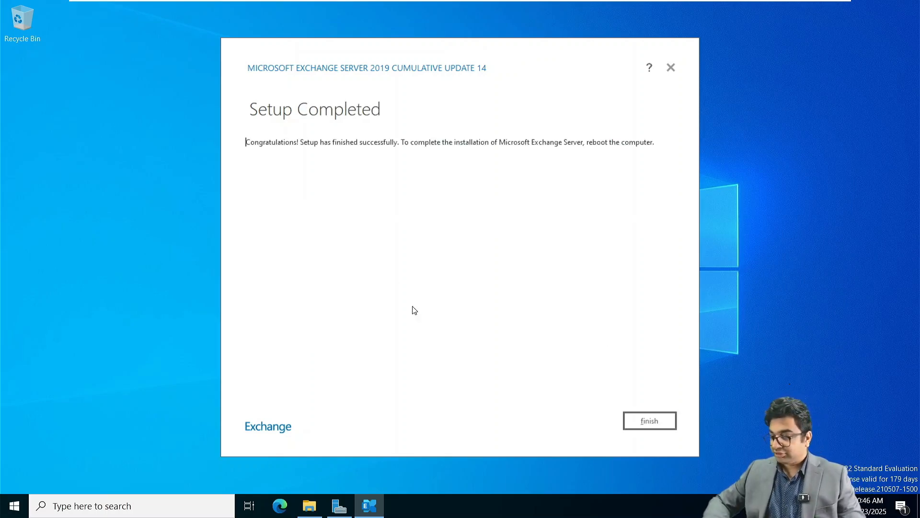
click(646, 427)
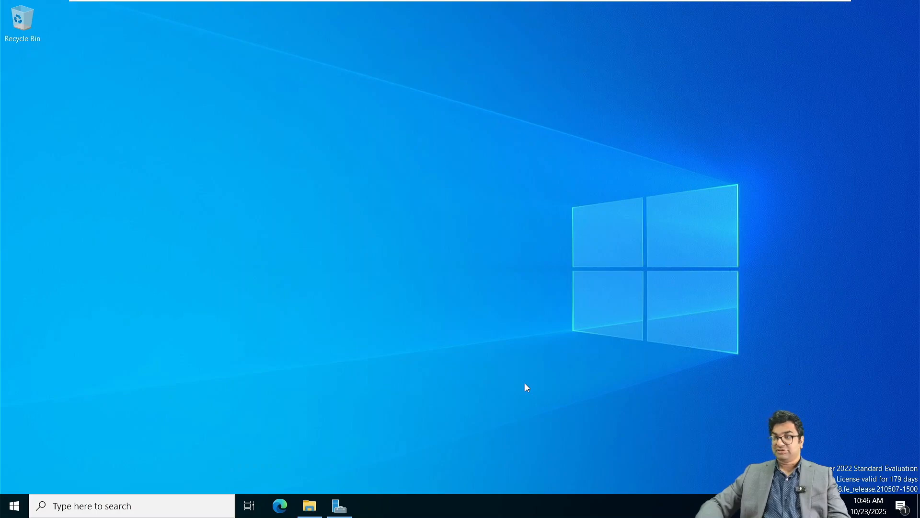
Go to Local Disk (C:) through This PC, create a folder named EdgeFile, and open it.
click(310, 508)
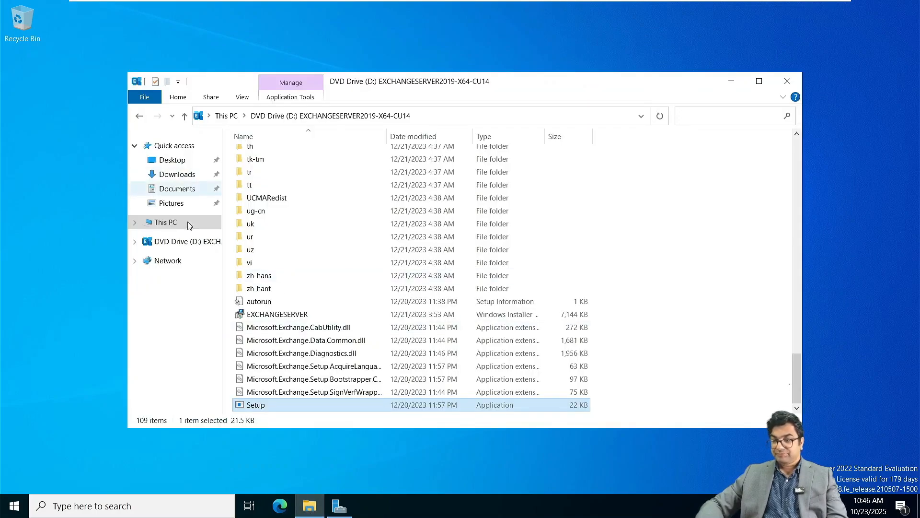
click(176, 228)
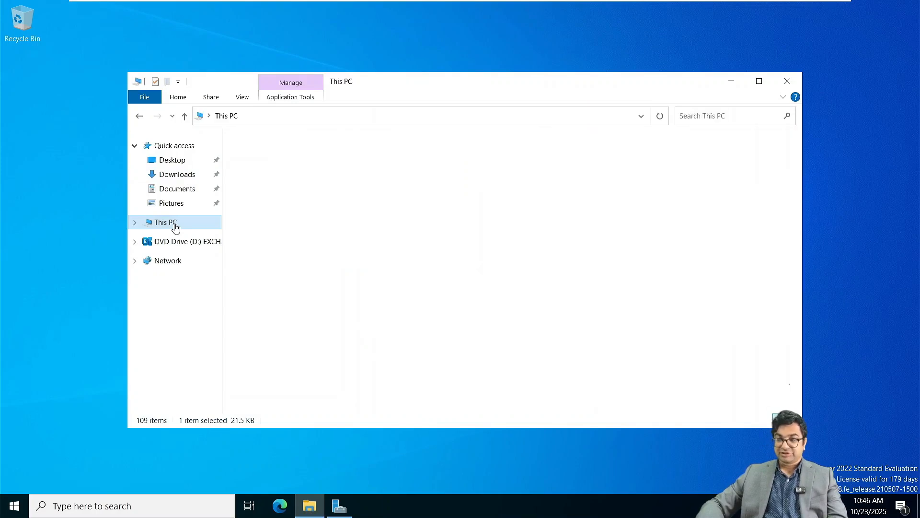
click(297, 295)
double_click(296, 294)
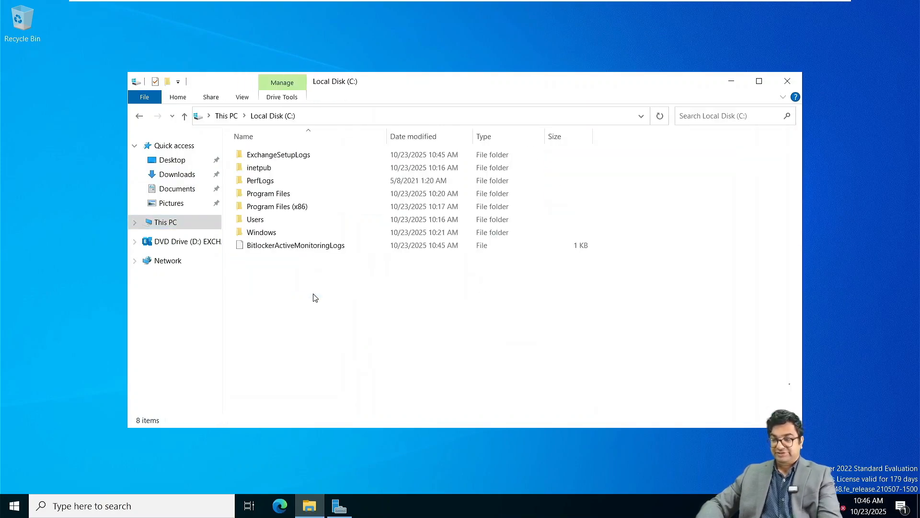
key(ctrl+shift+n)
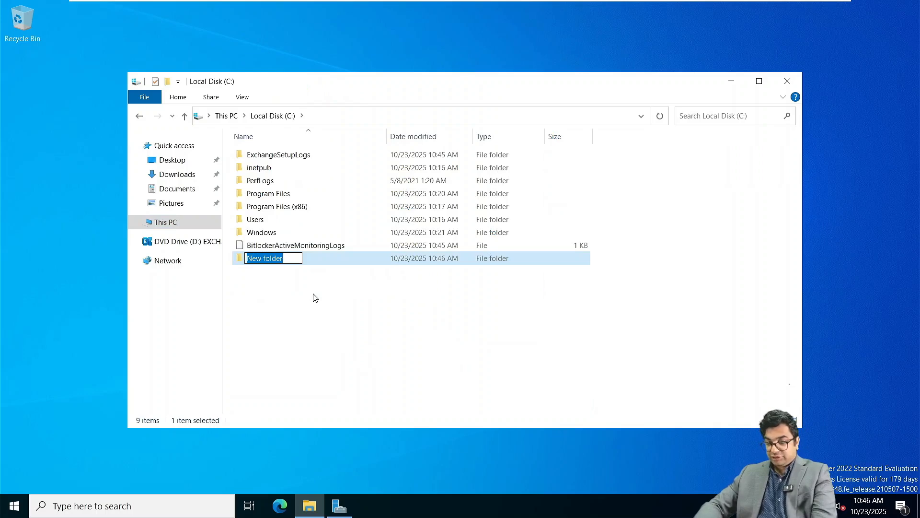
text(EdgeFile)
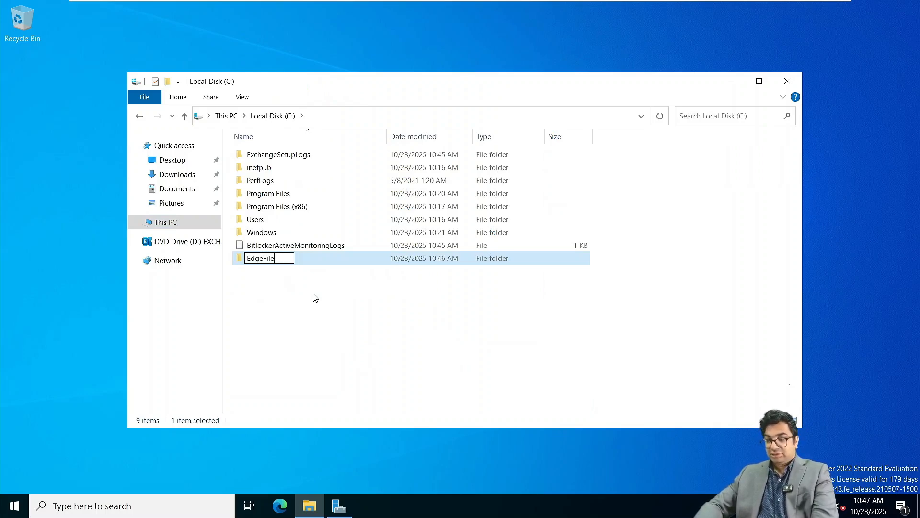
key(Return)
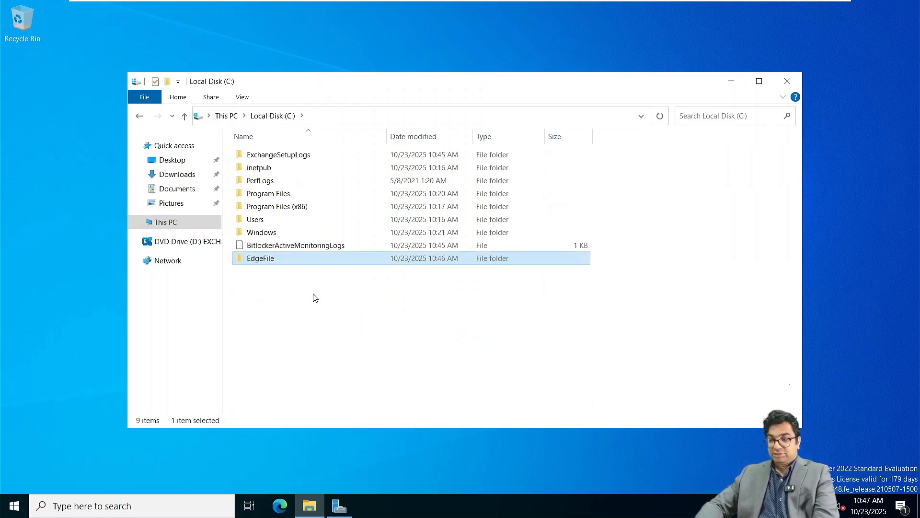
key(Return)
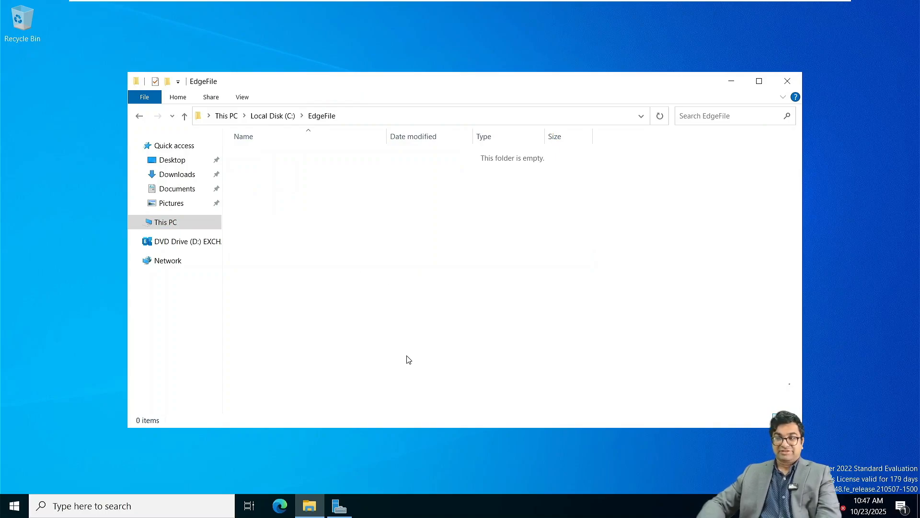
key(super+Tab)
key(super+Tab)
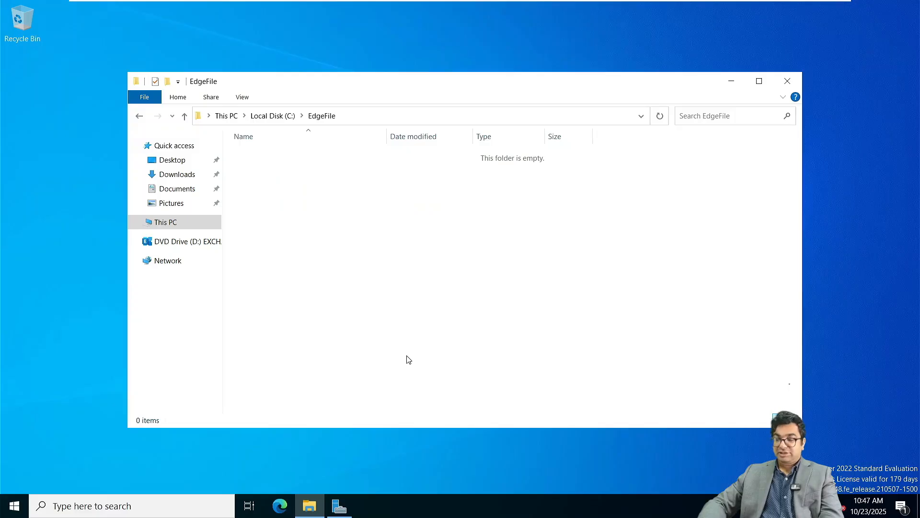
Launch Exchange Management Shell from the Start menu and move its window down and right.
click(14, 506)
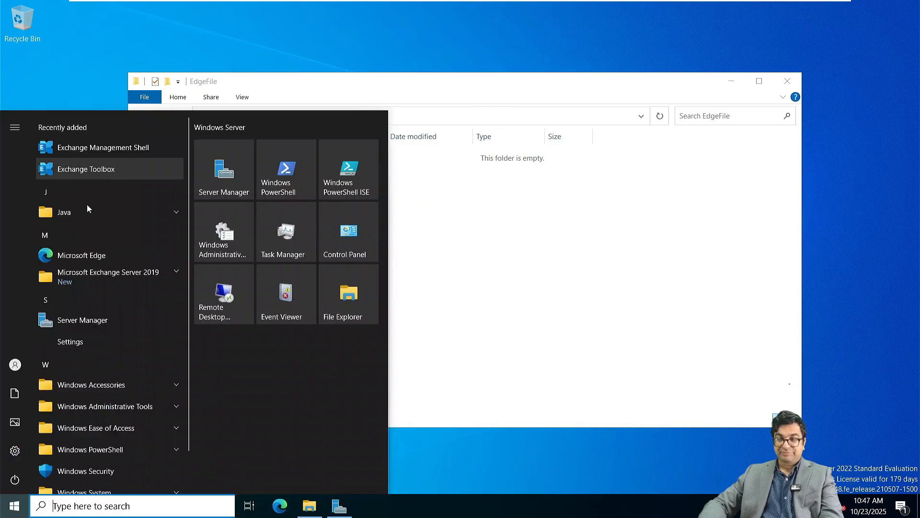
click(99, 151)
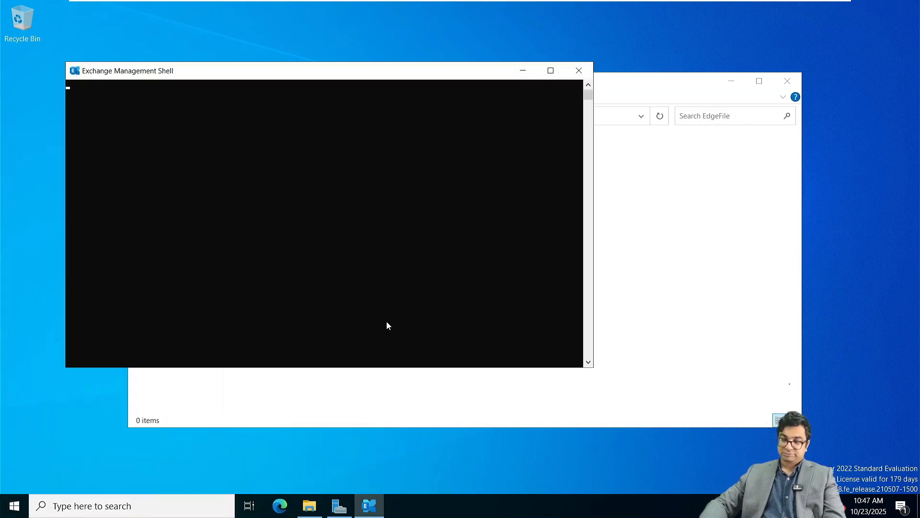
drag(315, 72, 415, 104)
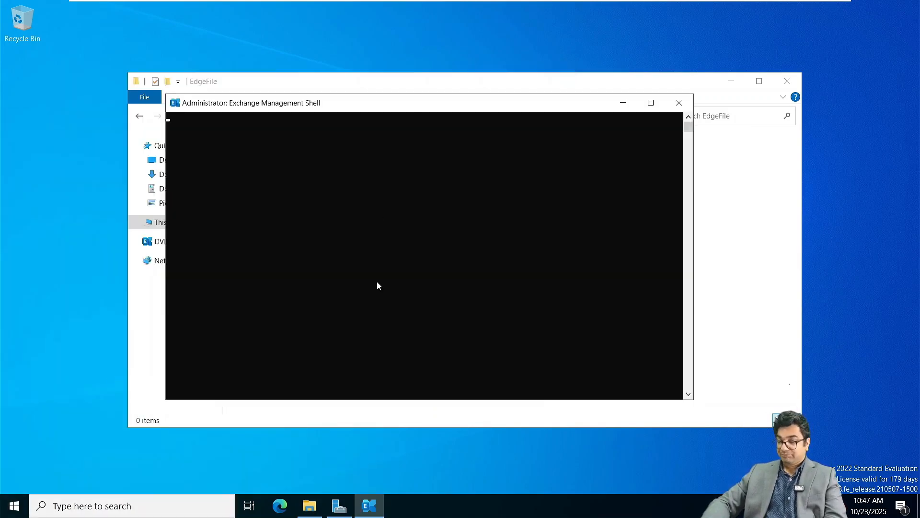
key(super+Tab)
Copy the New-EdgeSubscription command from the setup notes and paste it into the shell.
click(542, 205)
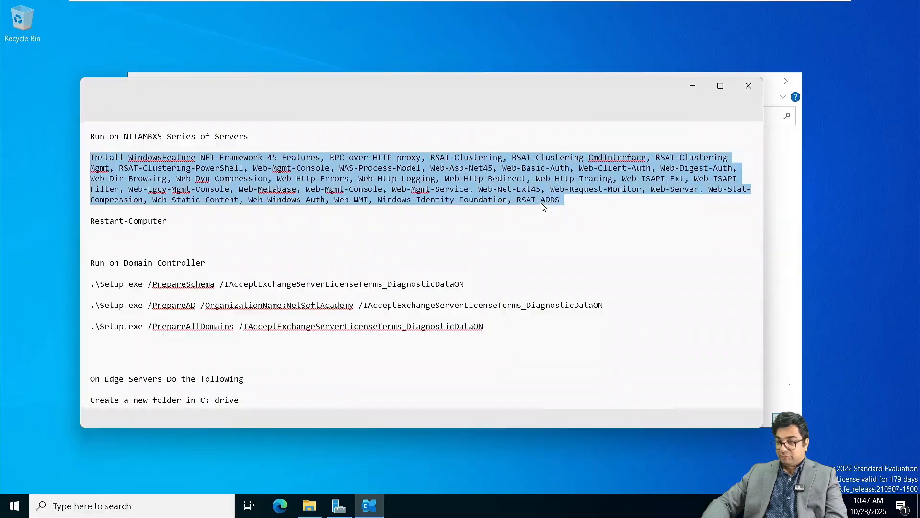
scroll(290, 284, down, 4)
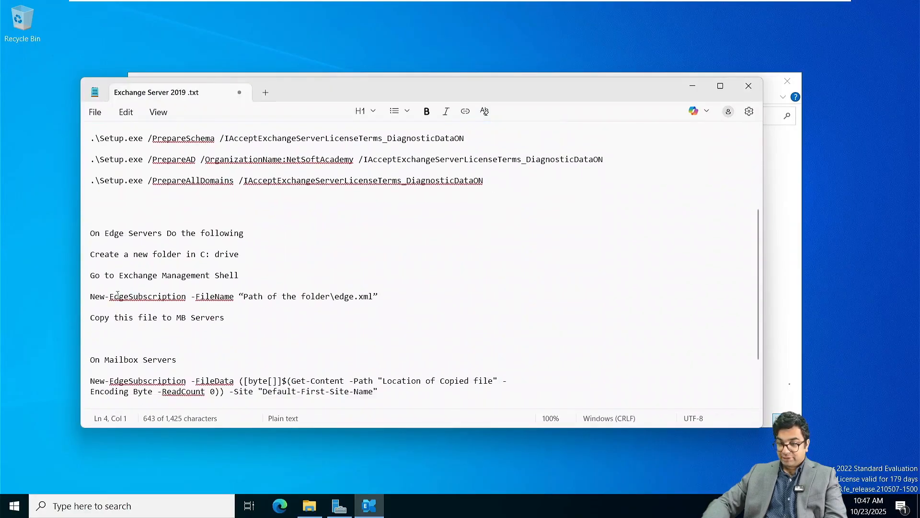
triple_click(91, 297)
key(super+c)
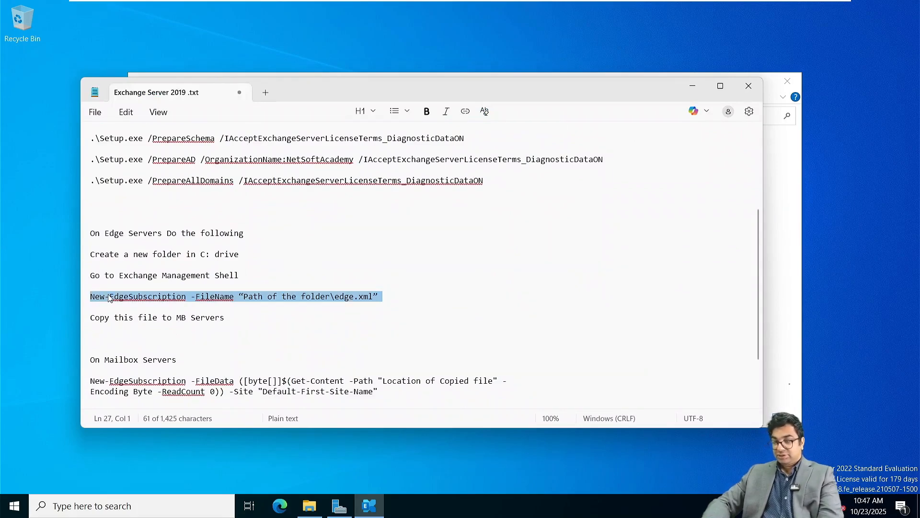
key(super+Tab)
click(482, 211)
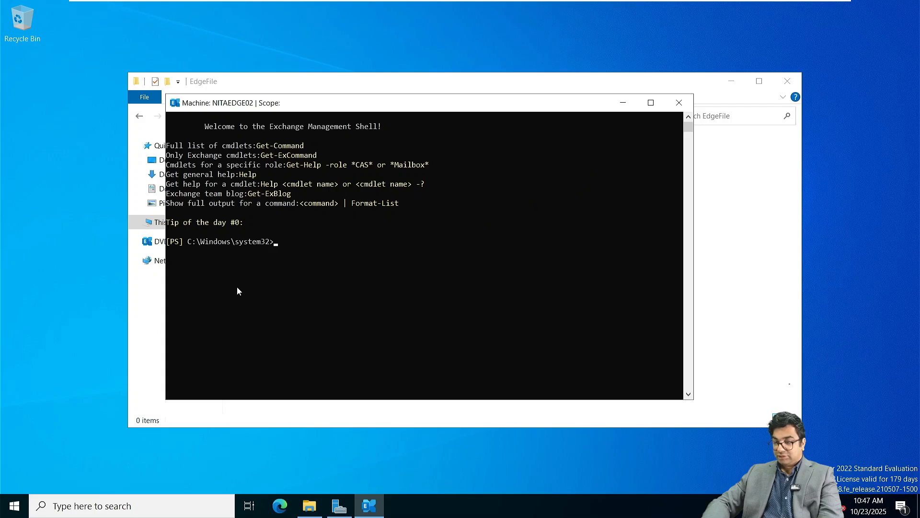
right_click(306, 254)
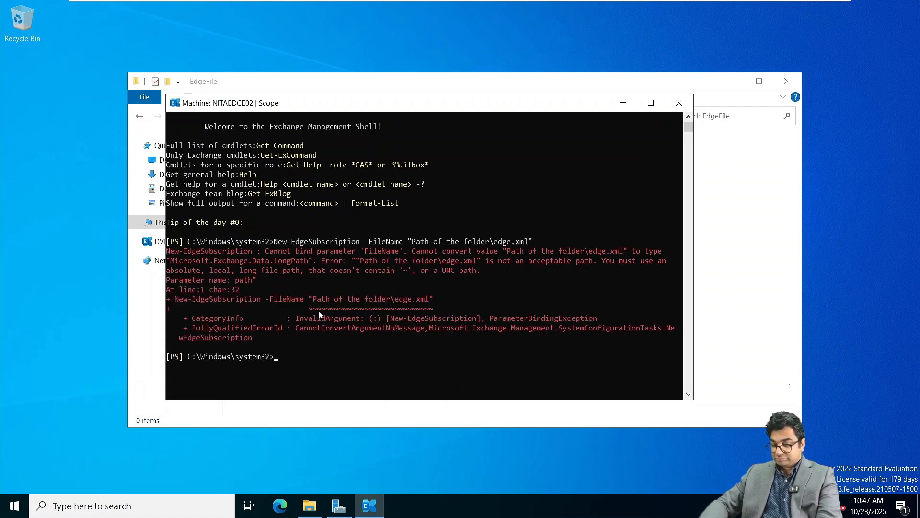
Rerun New-EdgeSubscription with -FileName C:\EdgeFile\edge.xml, answering A (Yes to All).
key(Up)
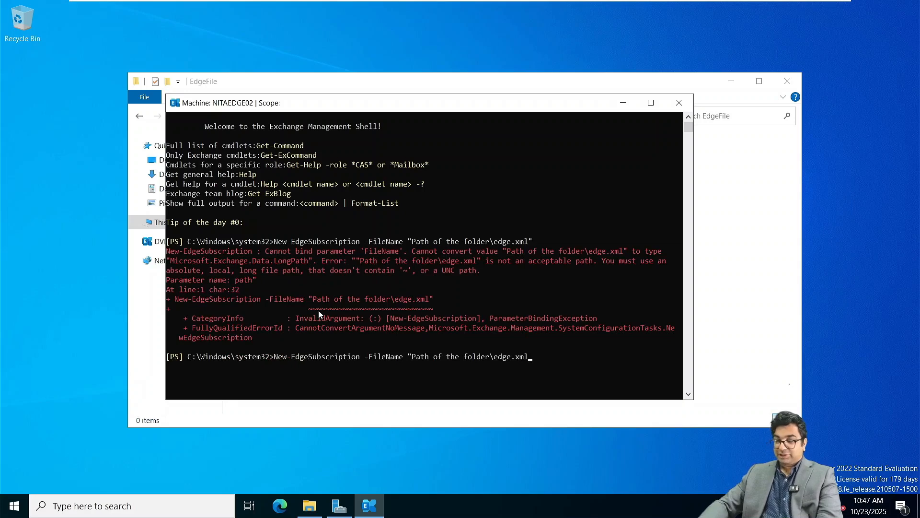
key(BackSpace)
key(BackSpace)
key(BackSpace)
key(BackSpace)
key(BackSpace)
key(BackSpace)
key(BackSpace)
key(BackSpace)
key(BackSpace)
key(BackSpace)
key(BackSpace)
key(BackSpace)
key(BackSpace)
key(BackSpace)
key(BackSpace)
key(BackSpace)
key(BackSpace)
key(BackSpace)
key(BackSpace)
key(BackSpace)
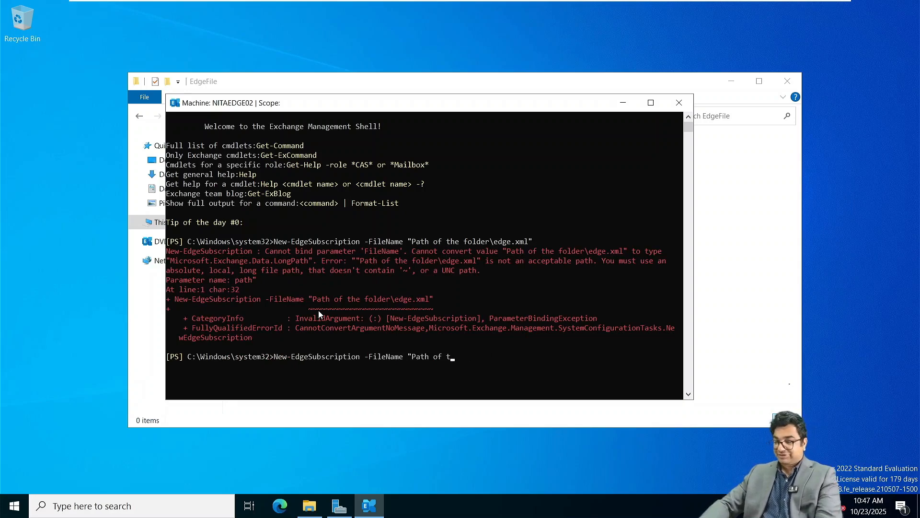
key(BackSpace)
key(BackSpace)
key(BackSpace)
key(BackSpace)
key(BackSpace)
key(BackSpace)
key(BackSpace)
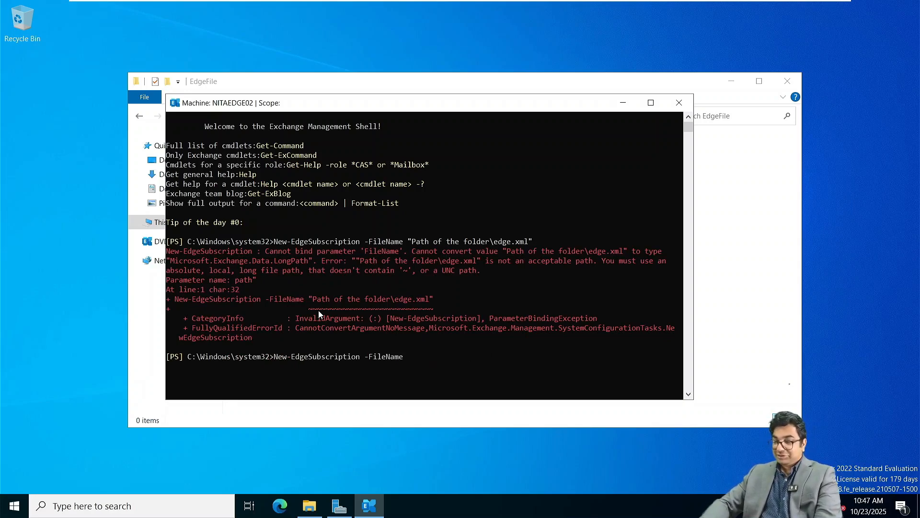
text(C)
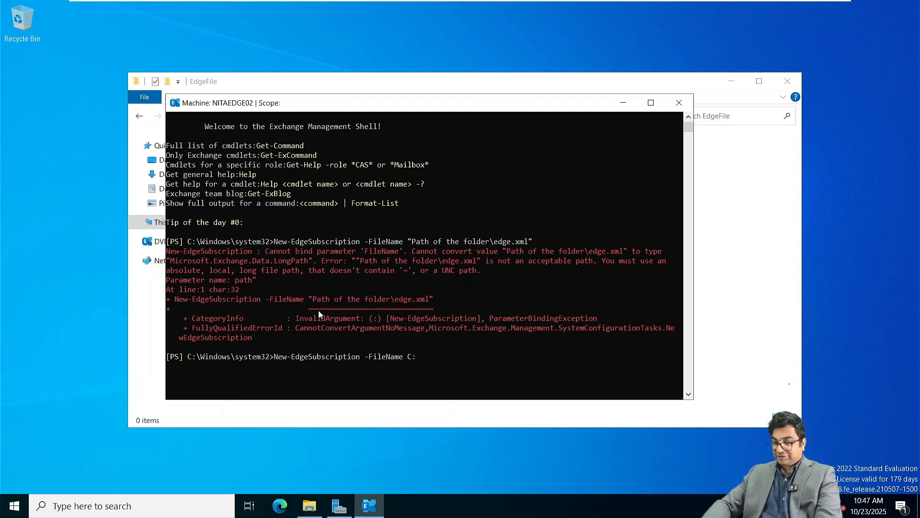
text(:\EdgeFile)
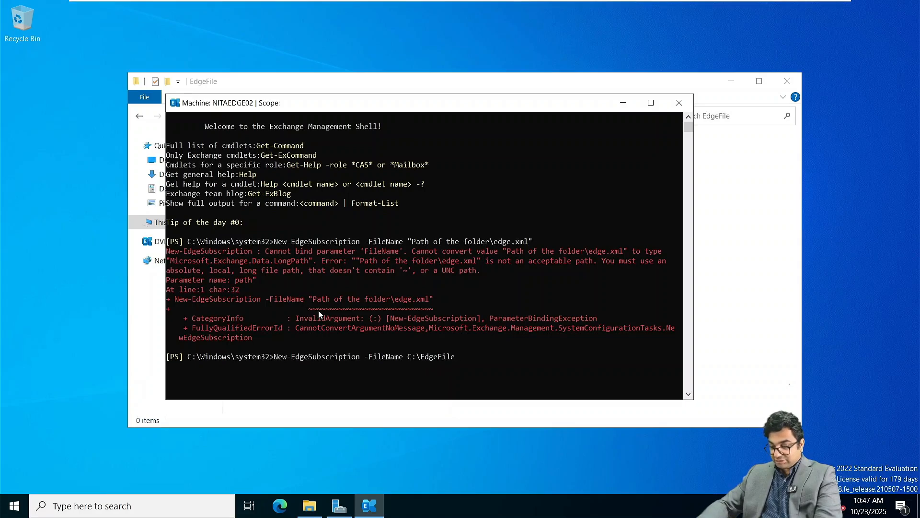
text(\edge.xml)
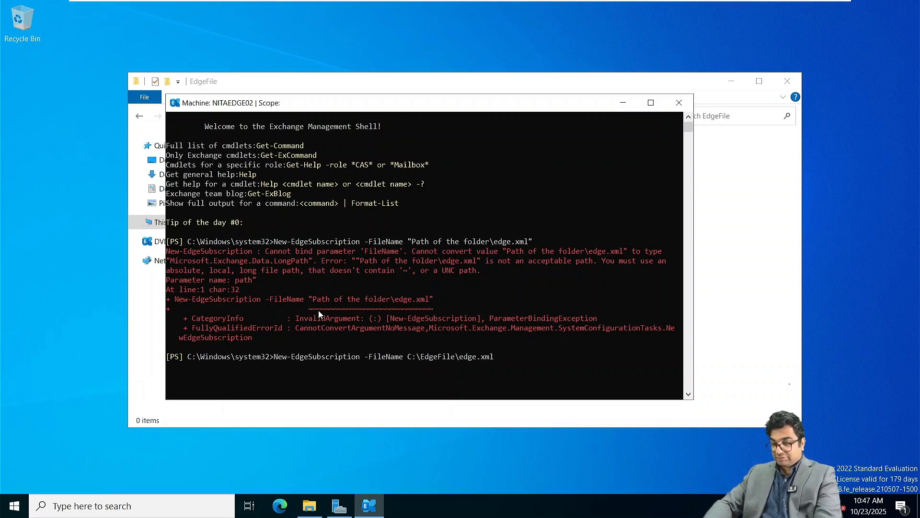
key(Return)
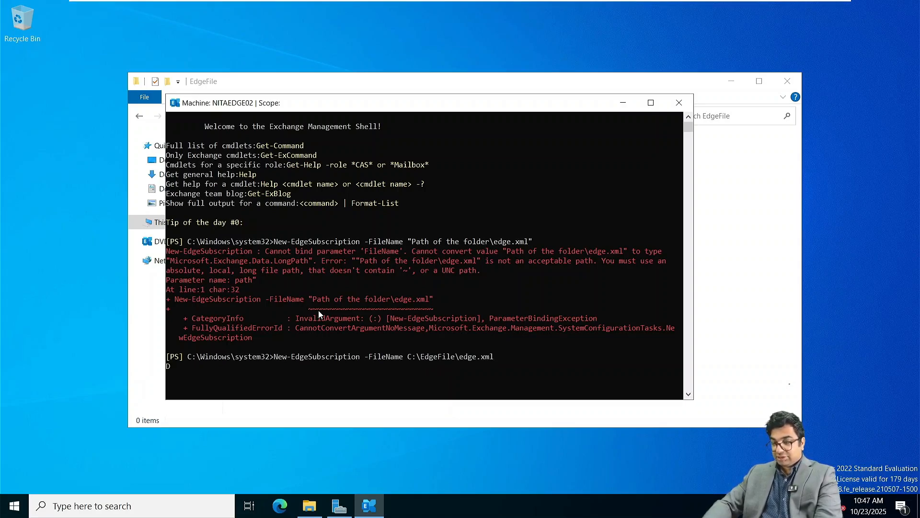
scroll(319, 314, down, 1)
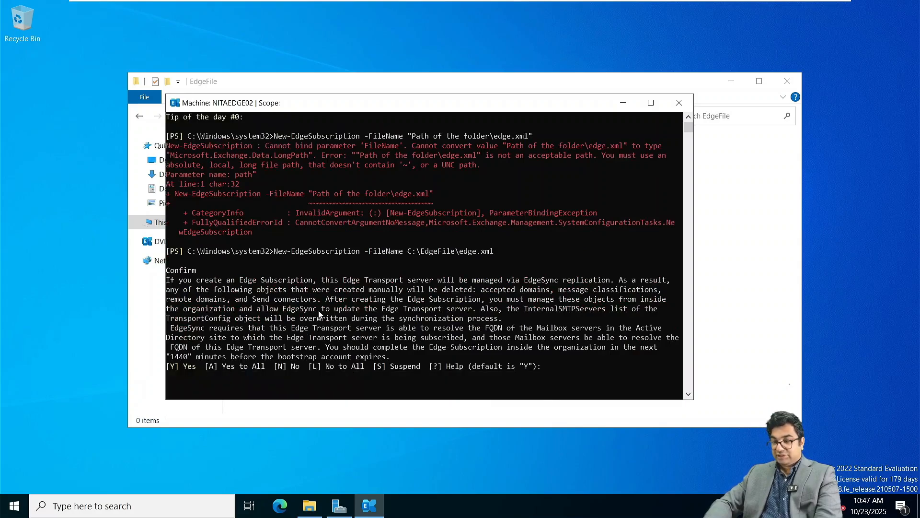
text(A)
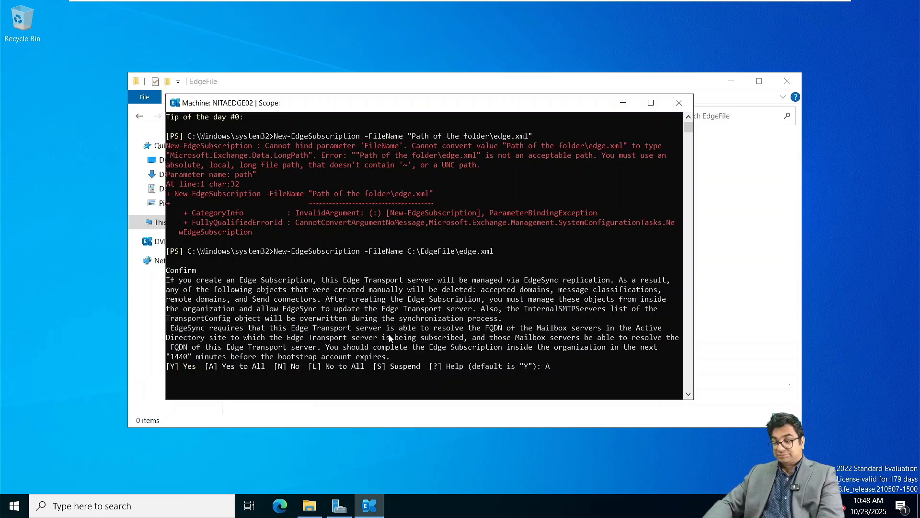
key(Return)
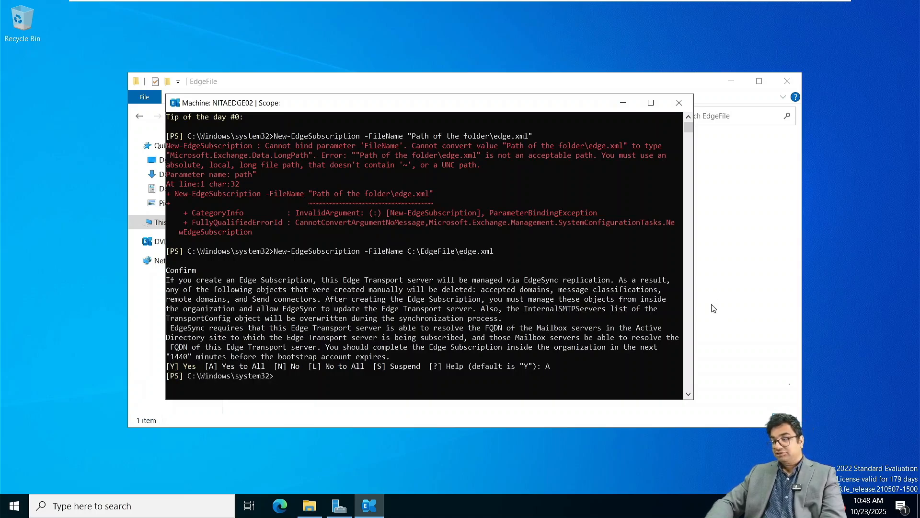
click(760, 267)
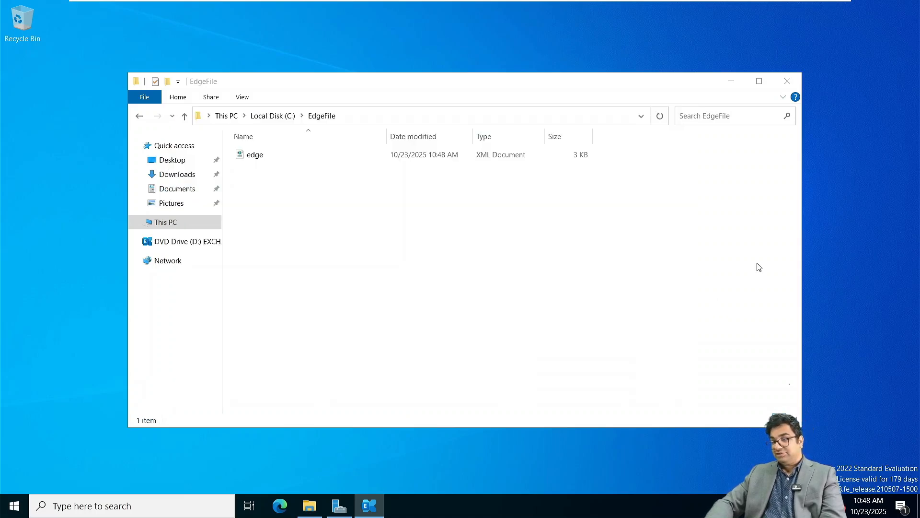
Share the EdgeFile folder through its Properties Sharing tab and copy the path \\NITAEDGE02\EdgeFile.
click(139, 116)
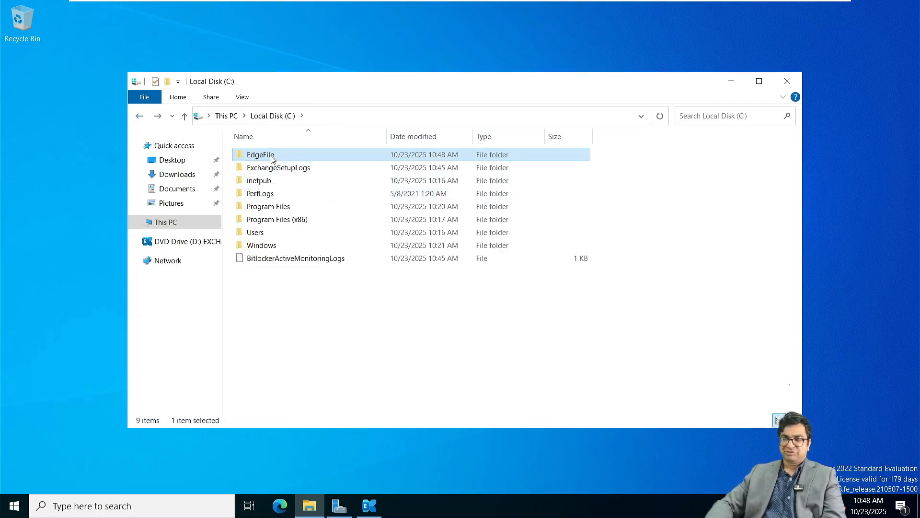
right_click(273, 159)
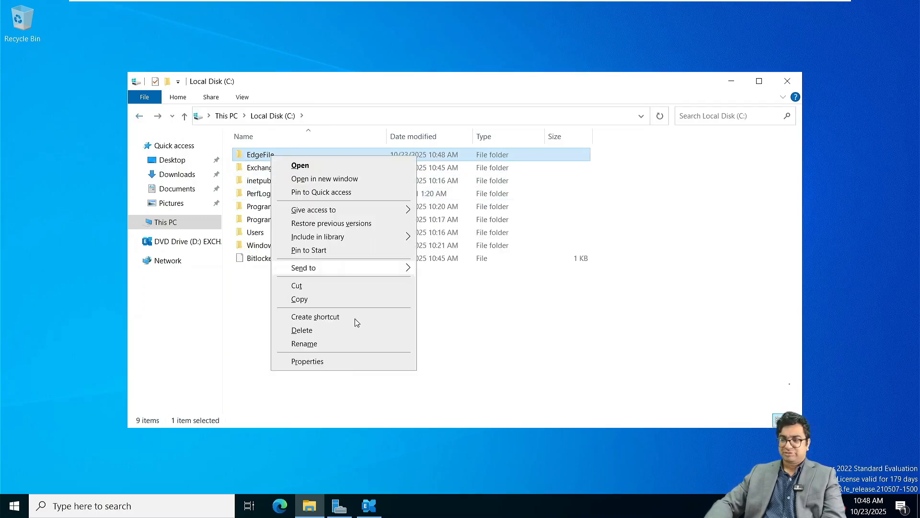
click(324, 365)
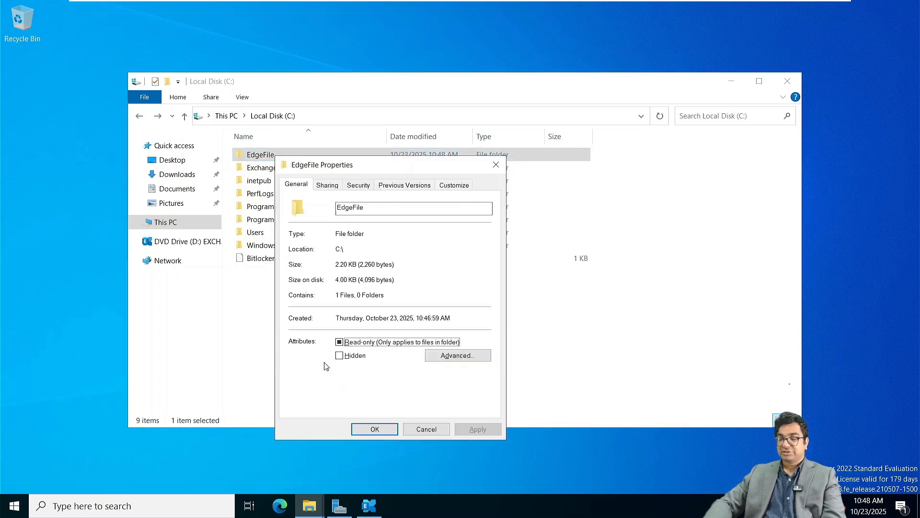
click(327, 186)
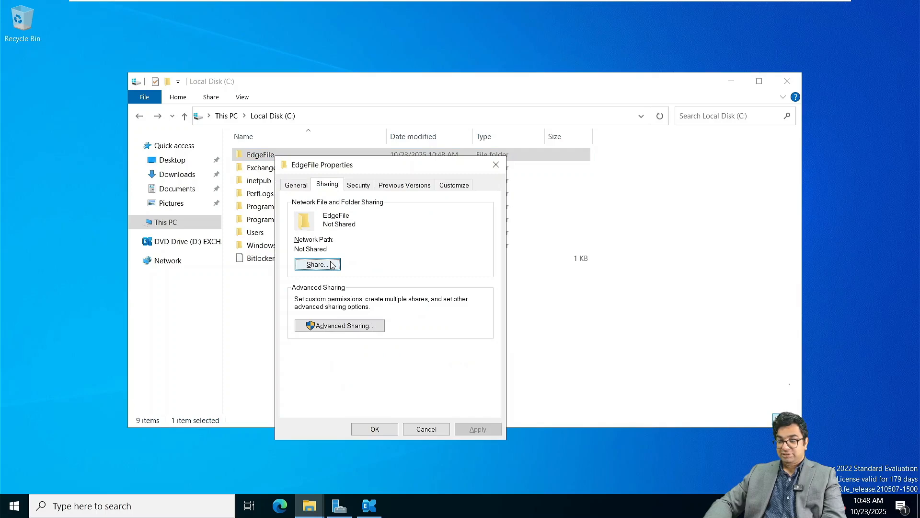
click(332, 265)
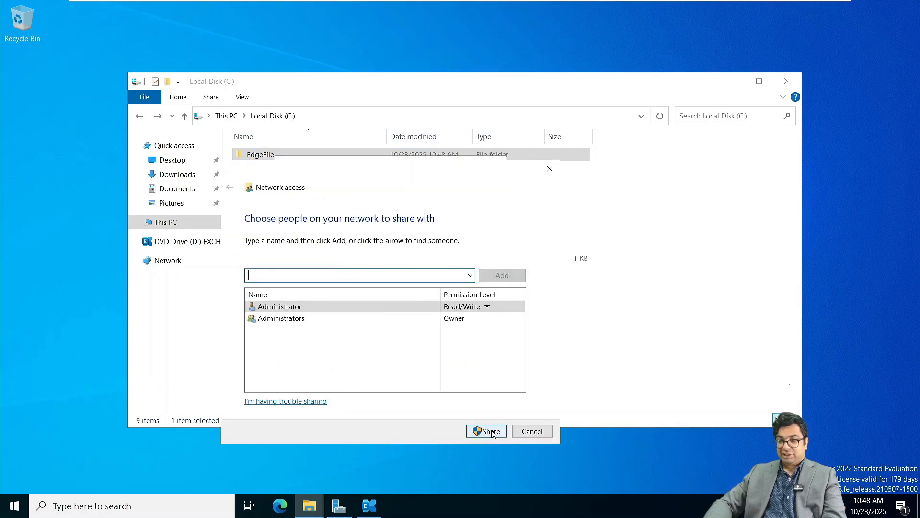
click(491, 431)
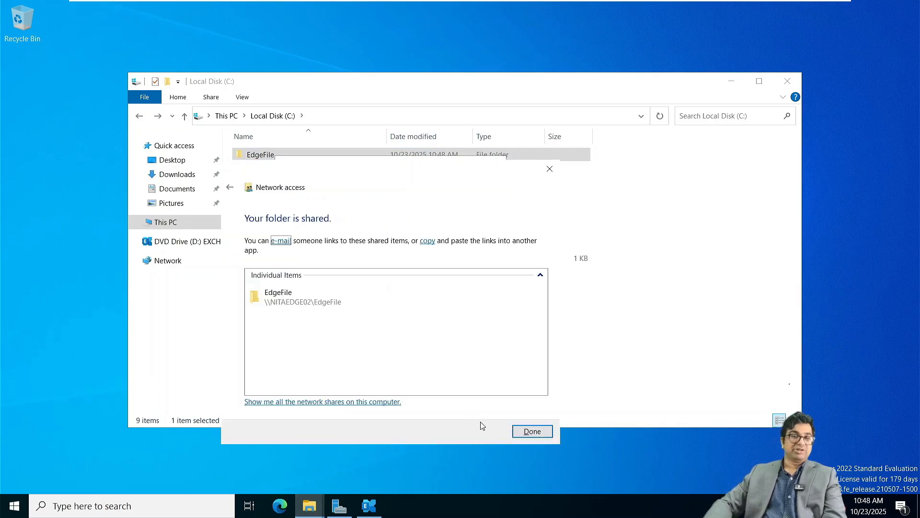
click(543, 431)
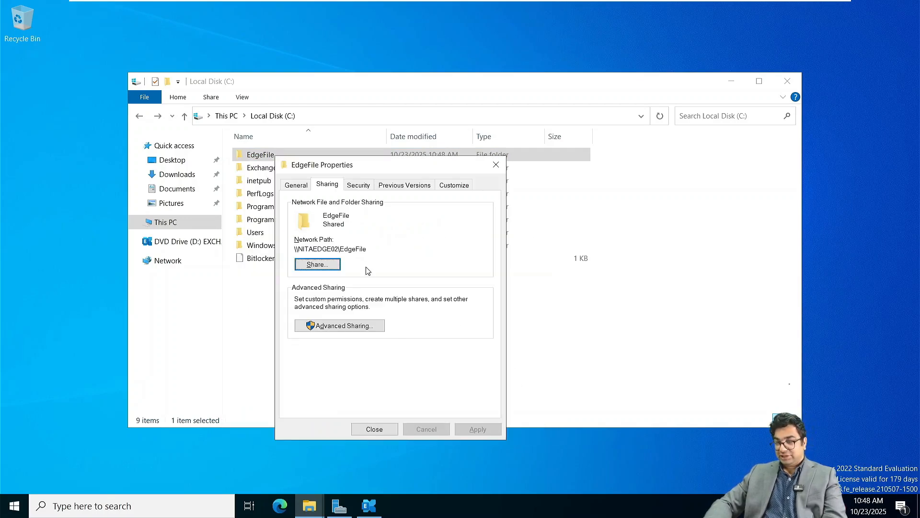
drag(370, 249, 289, 259)
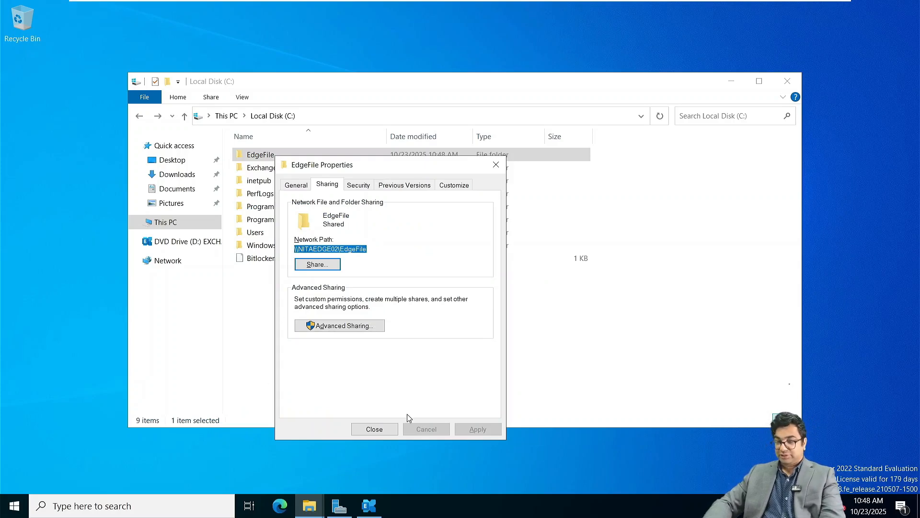
click(375, 431)
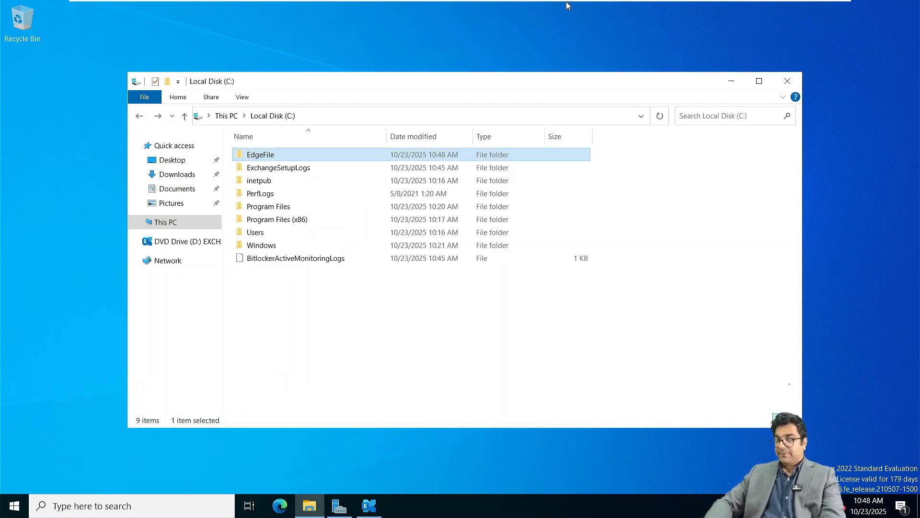
mouse_move(568, 6)
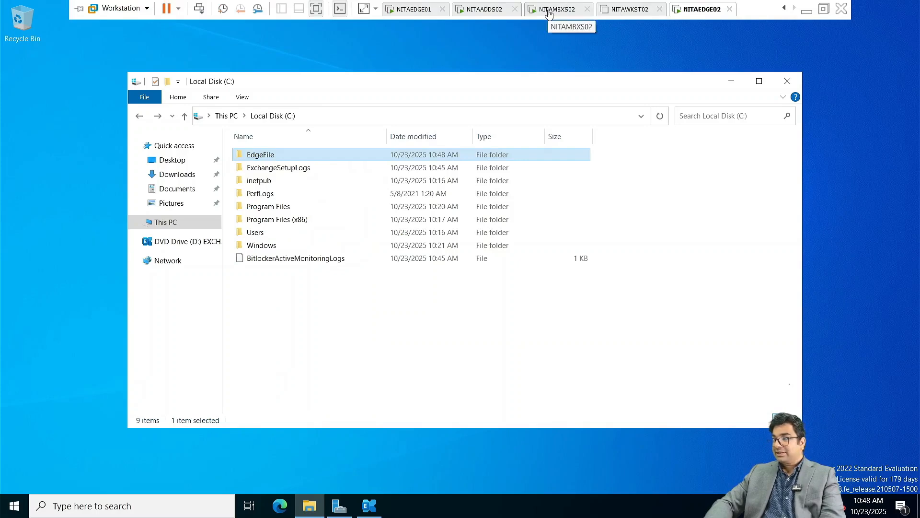
On NITAMBXS02, reload the Exchange admin center and view the empty mail flow send connectors list.
click(550, 10)
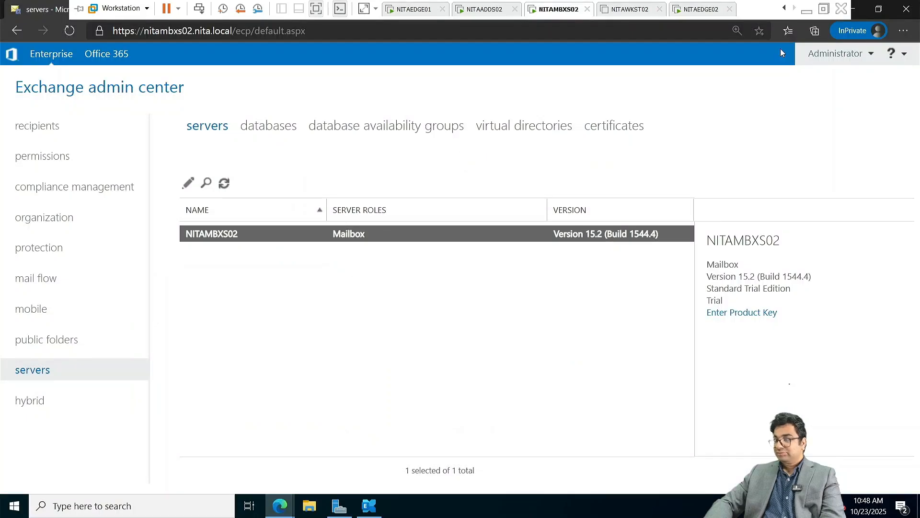
click(223, 183)
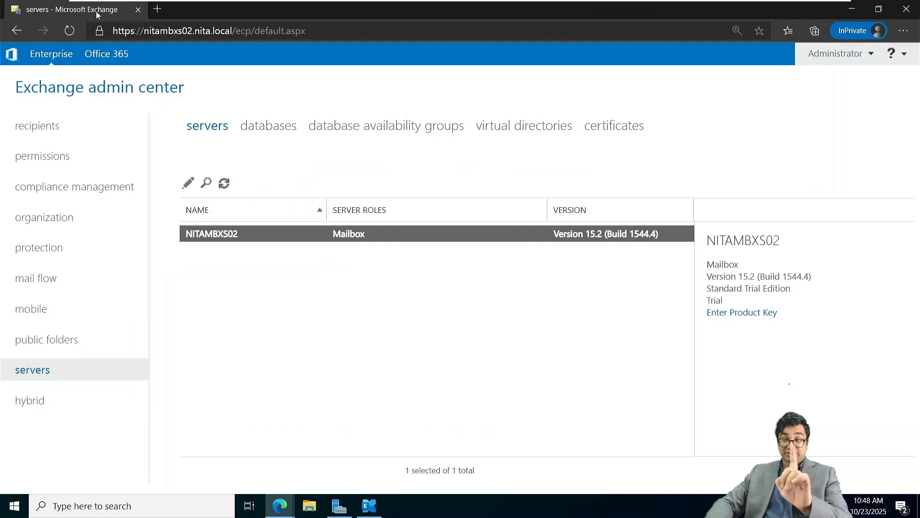
click(69, 31)
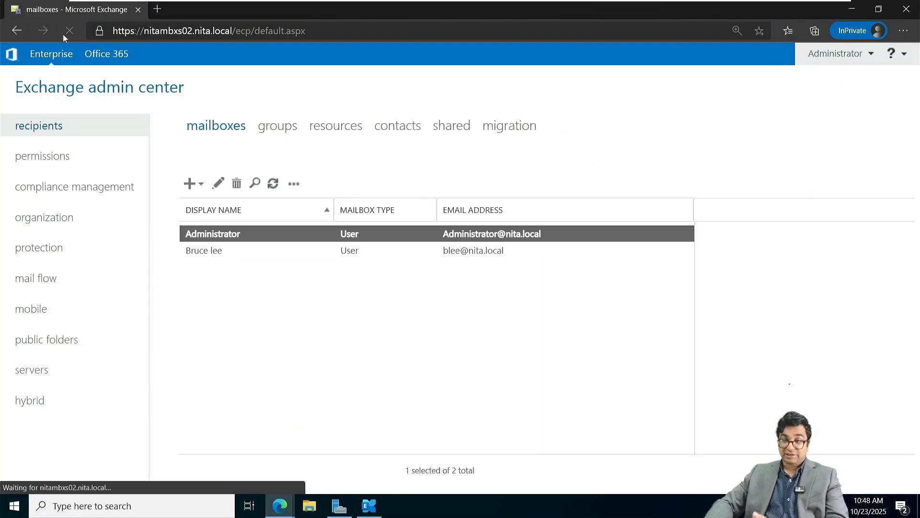
click(41, 369)
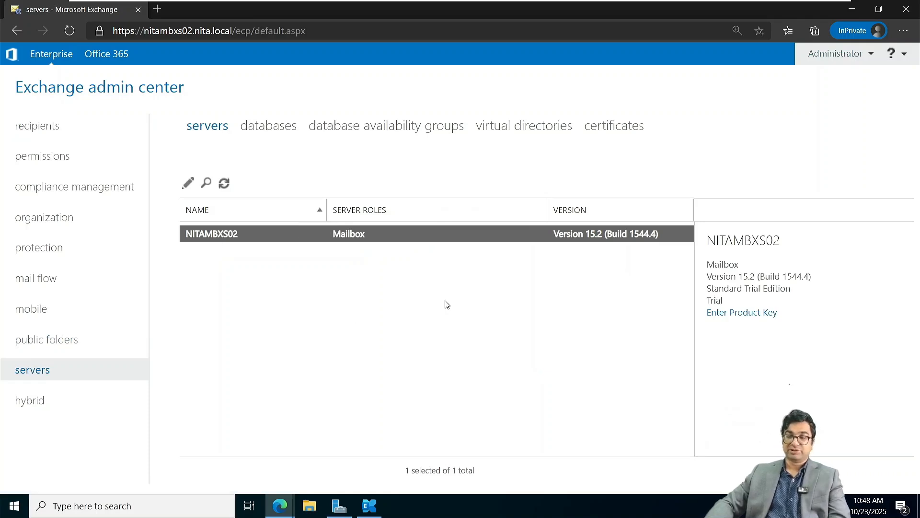
click(53, 278)
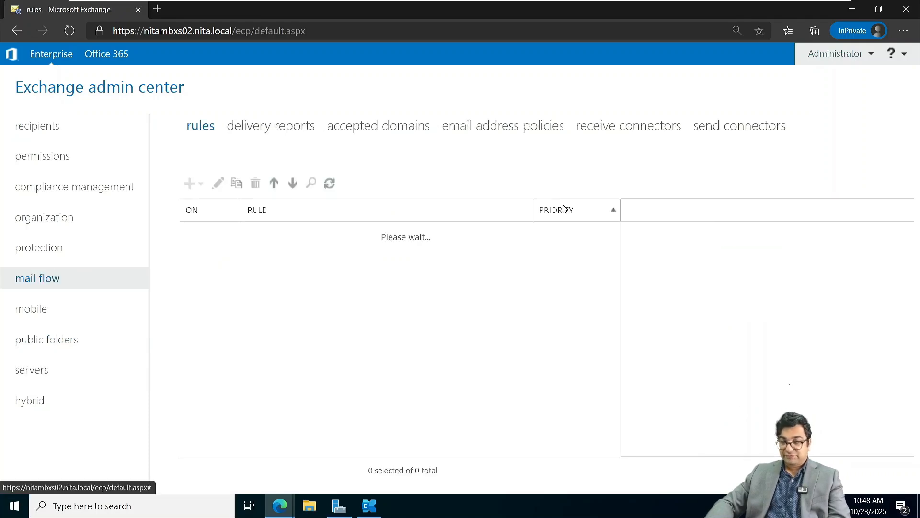
click(736, 128)
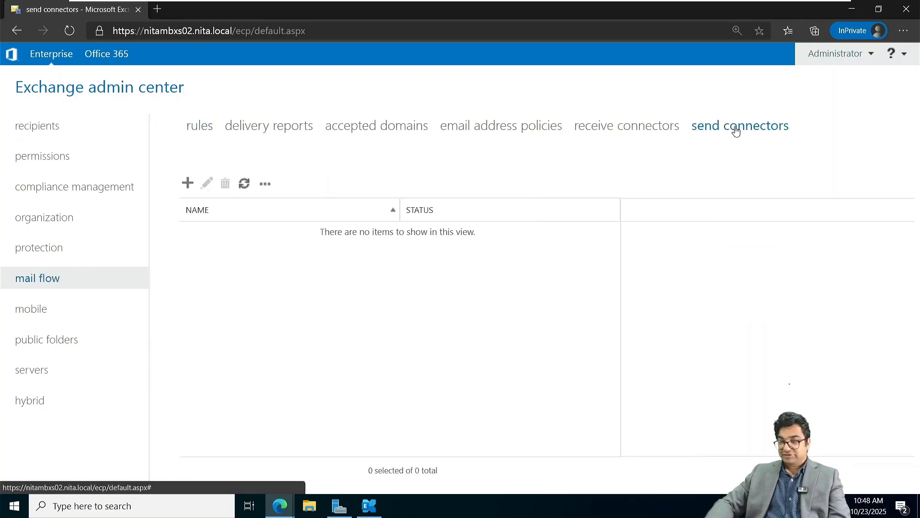
Minimize the admin center and dismiss Edge's welcome setup, closing the Edge window.
click(846, 13)
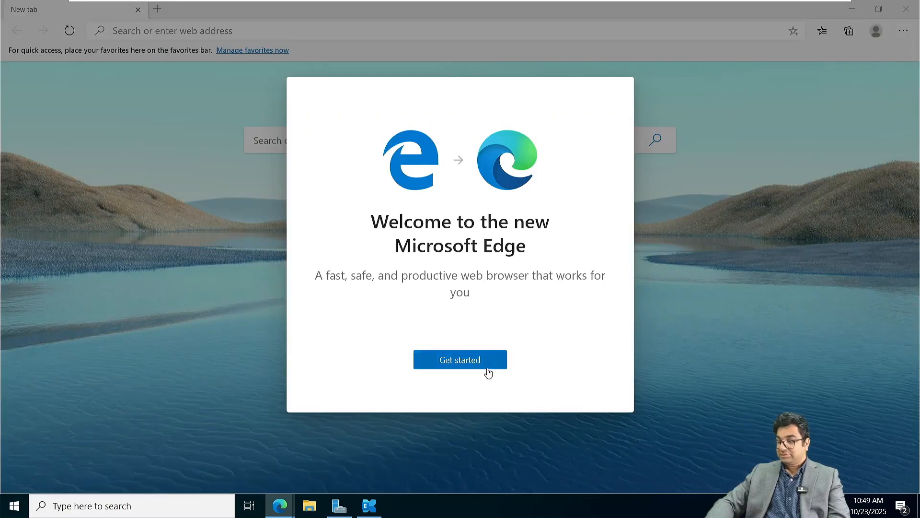
click(458, 361)
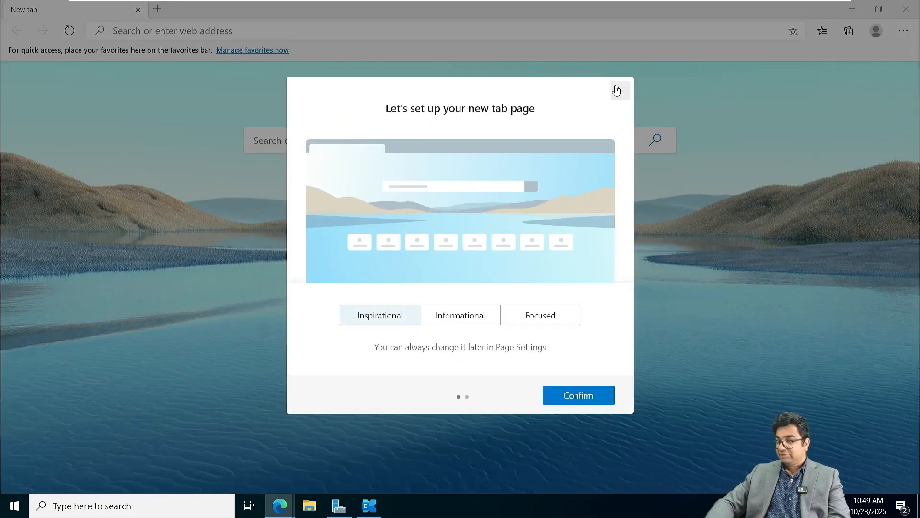
click(619, 90)
click(915, 4)
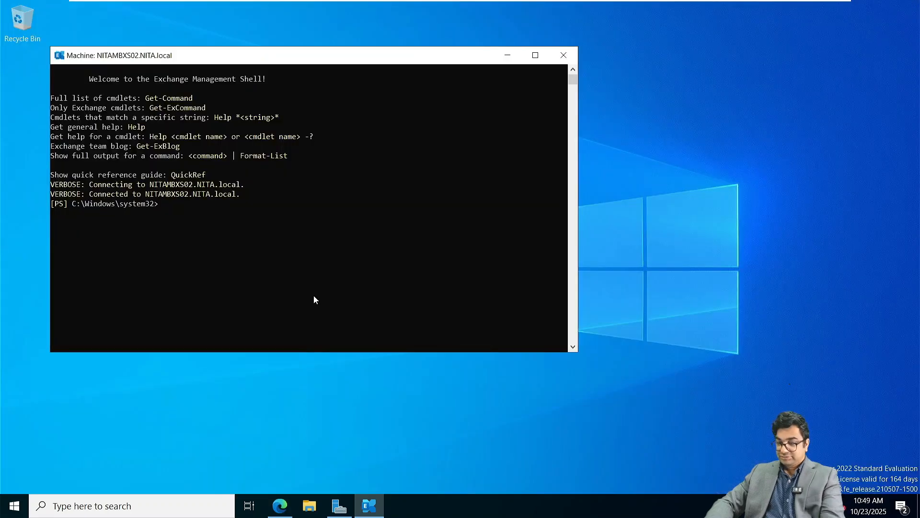
Open the \\NITAEDGE02\EdgeFile share from the Run prompt.
click(144, 454)
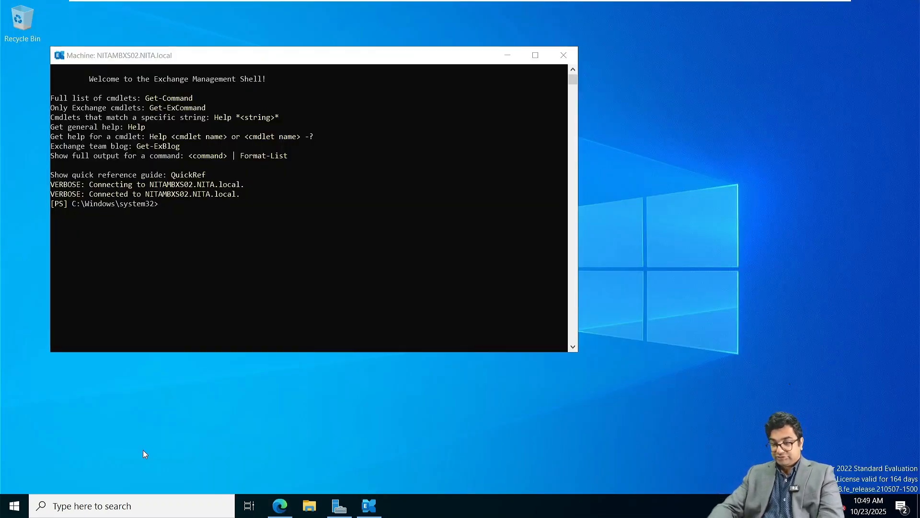
key(super+r)
text(\\NITAEDGE02\EdgeFile)
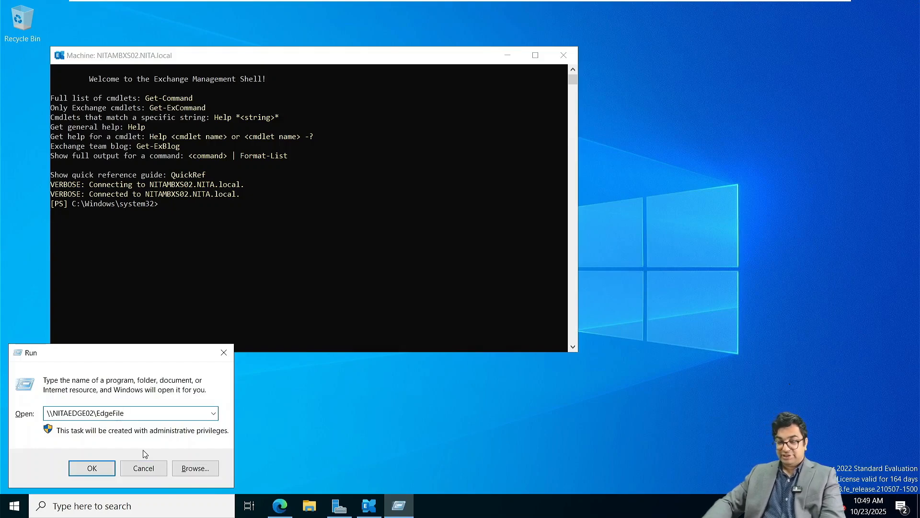
key(Return)
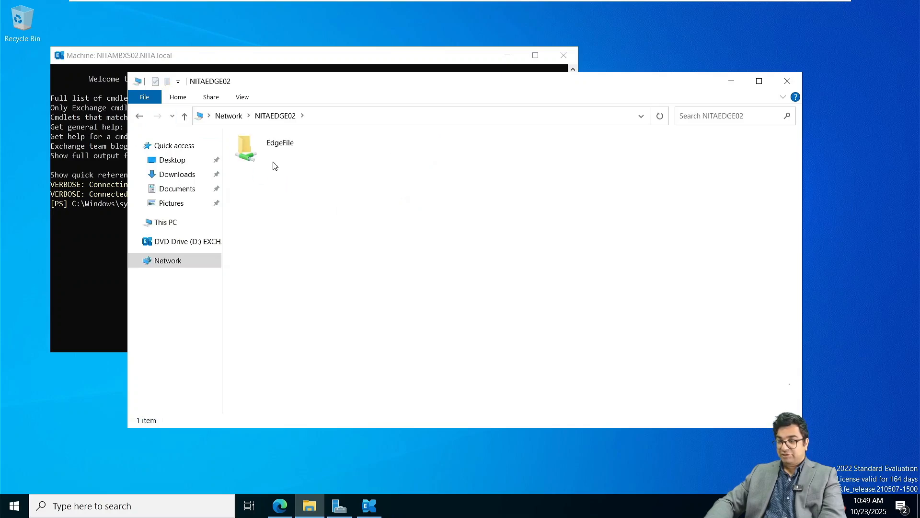
click(269, 153)
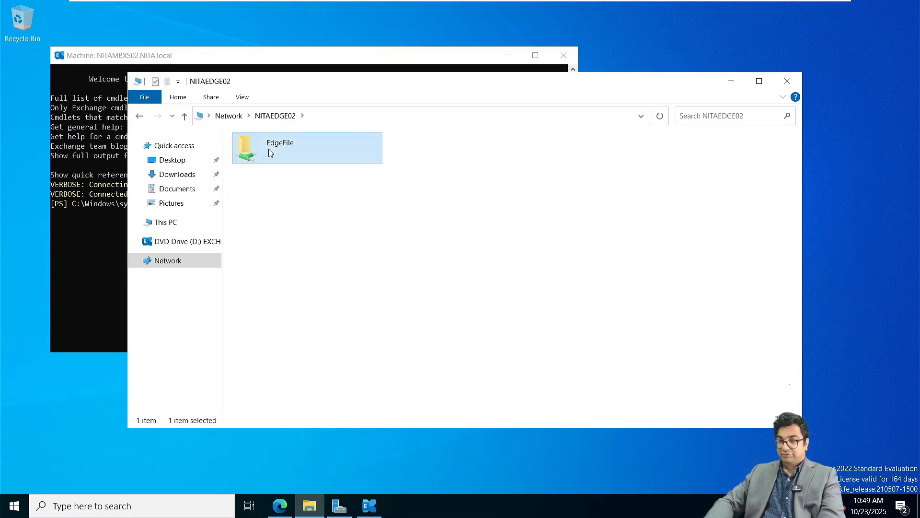
Browse to C:\EdgeFile, locate the 3 KB edge XML file, and minimize Explorer.
click(168, 223)
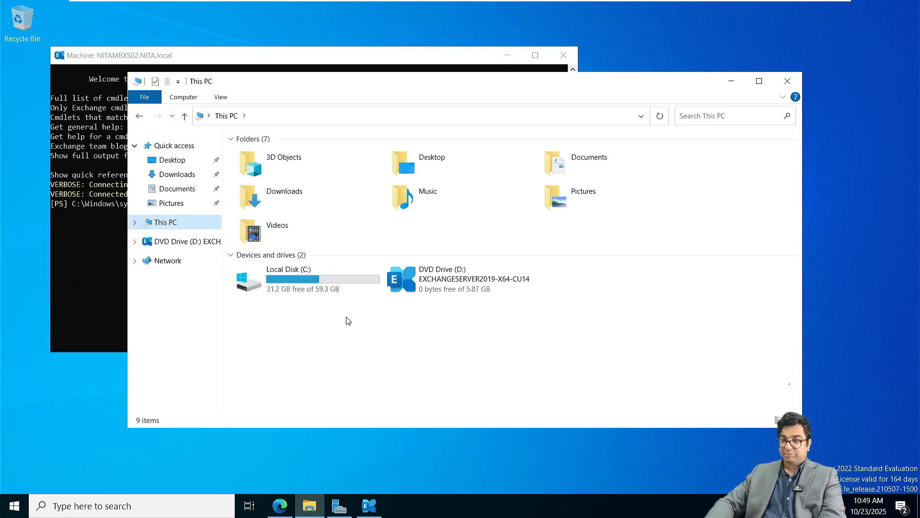
double_click(303, 283)
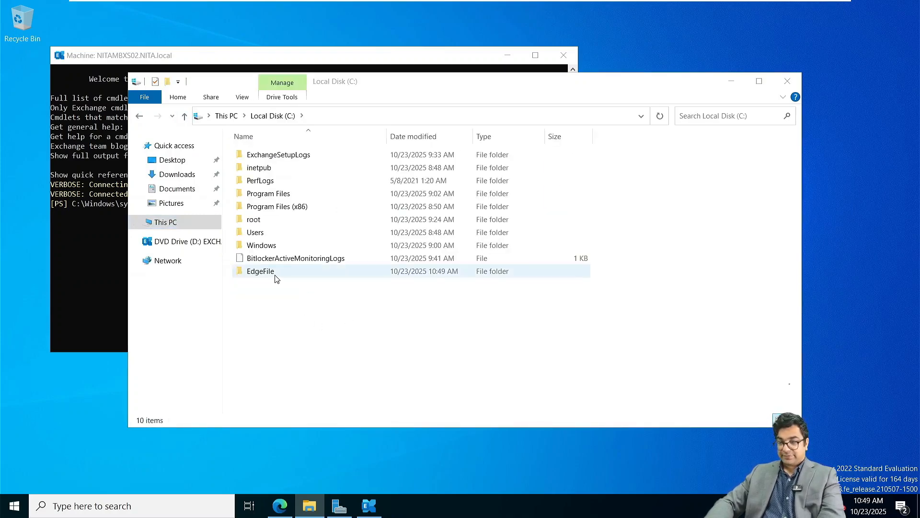
double_click(275, 276)
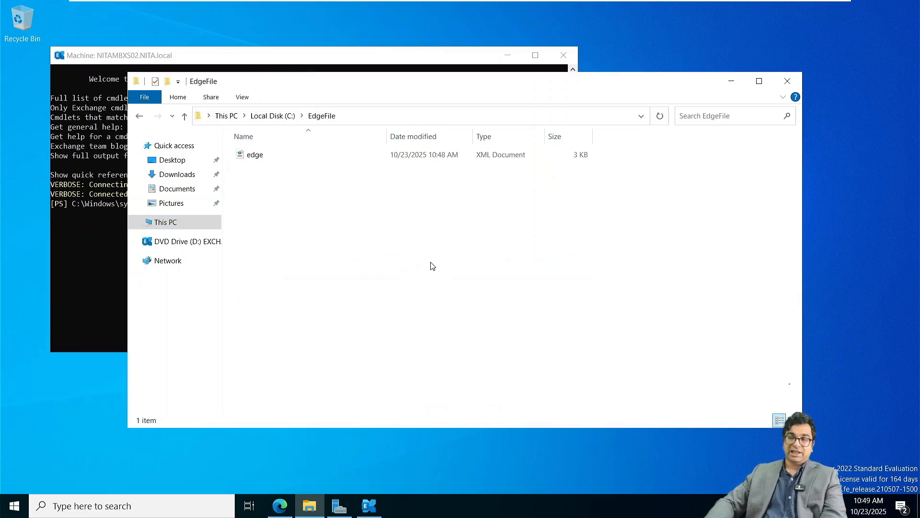
click(267, 157)
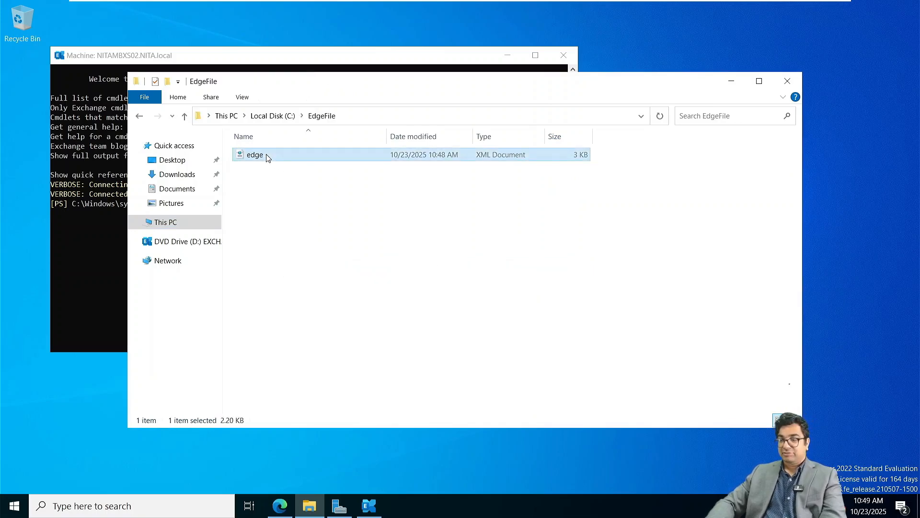
right_click(268, 158)
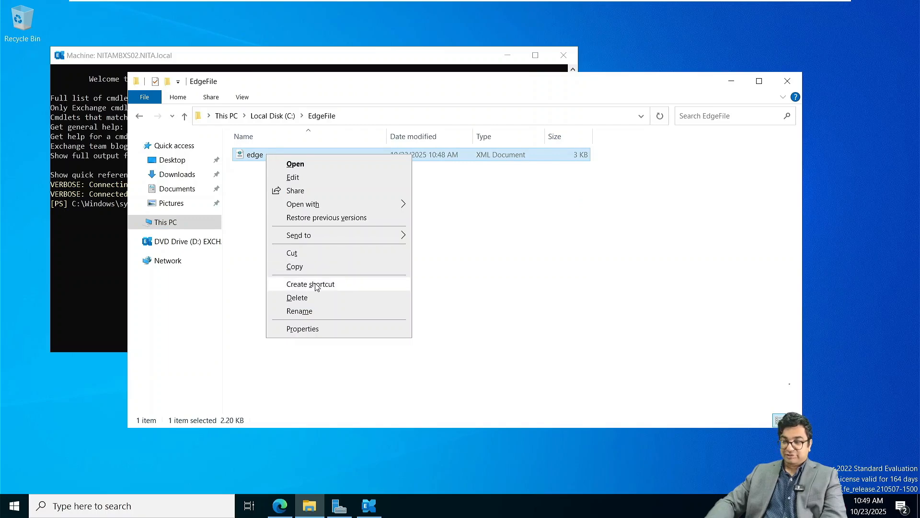
click(252, 249)
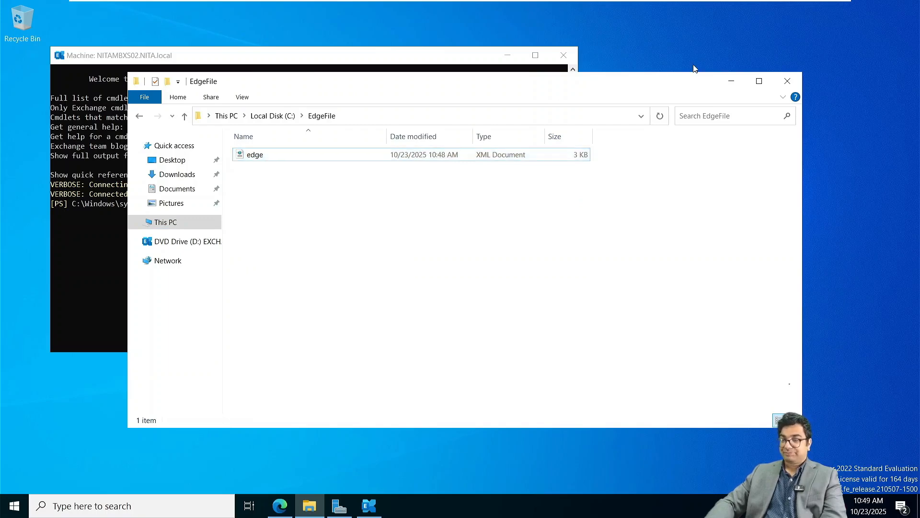
click(733, 81)
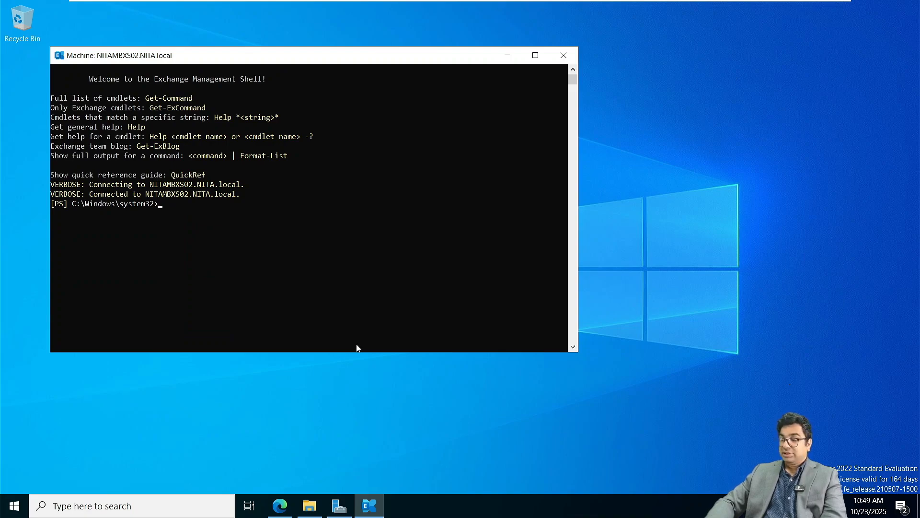
Copy the mailbox-server New-EdgeSubscription command from the Notepad notes.
key(super+Tab)
click(533, 227)
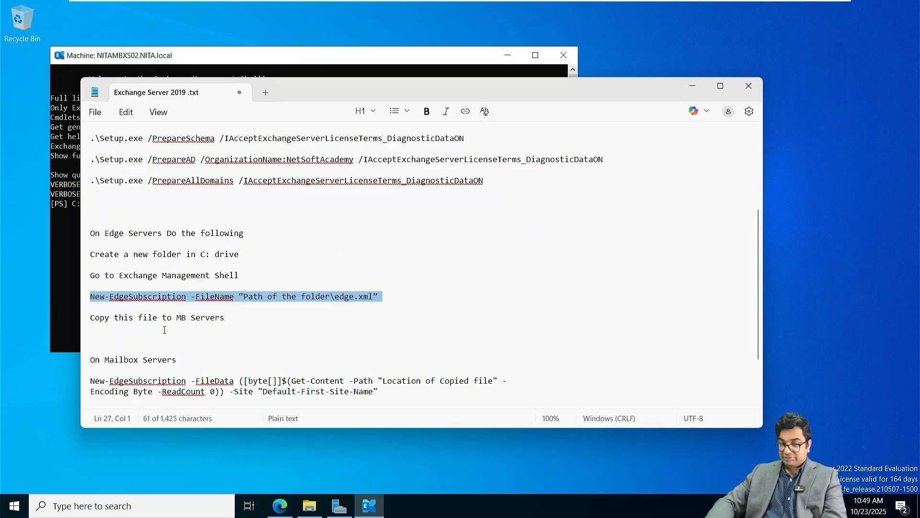
scroll(164, 330, down, 2)
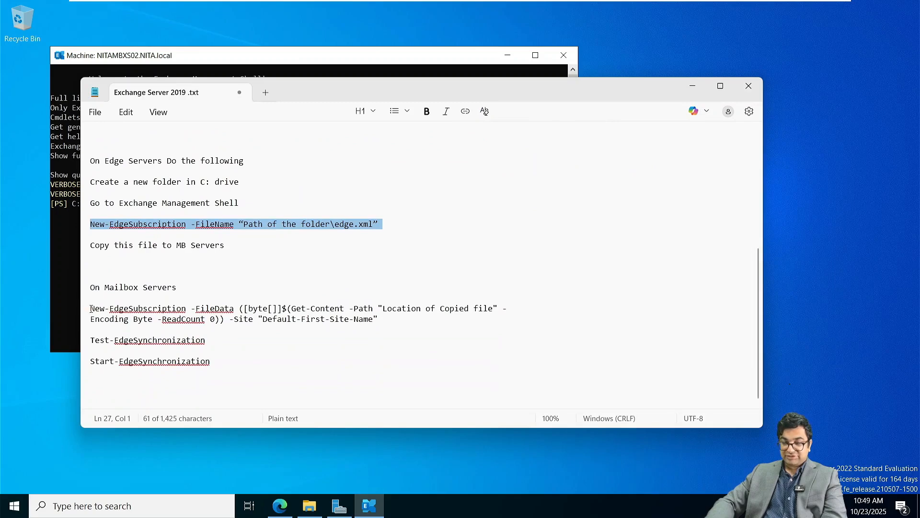
drag(90, 309, 378, 320)
key(ctrl+c)
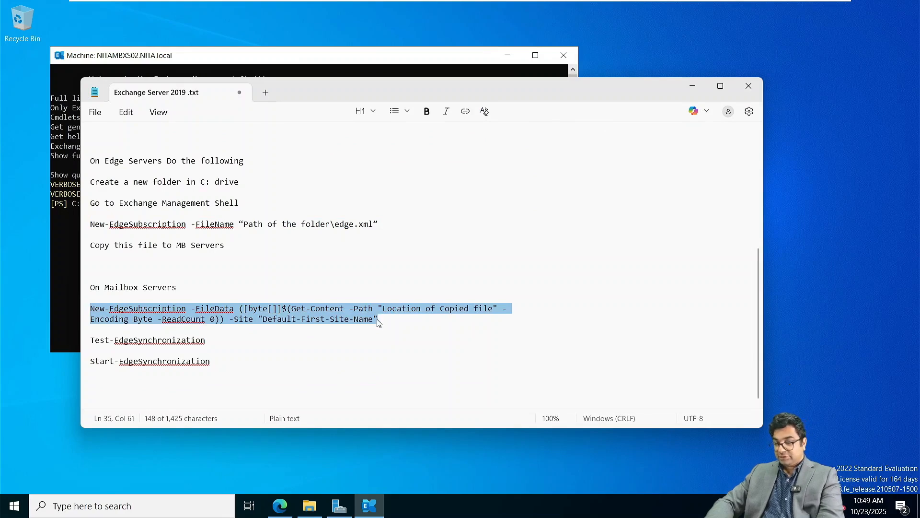
Paste the command into the shell, join it onto one line, and set the path to C:\EdgeFile\edge.xml.
click(62, 271)
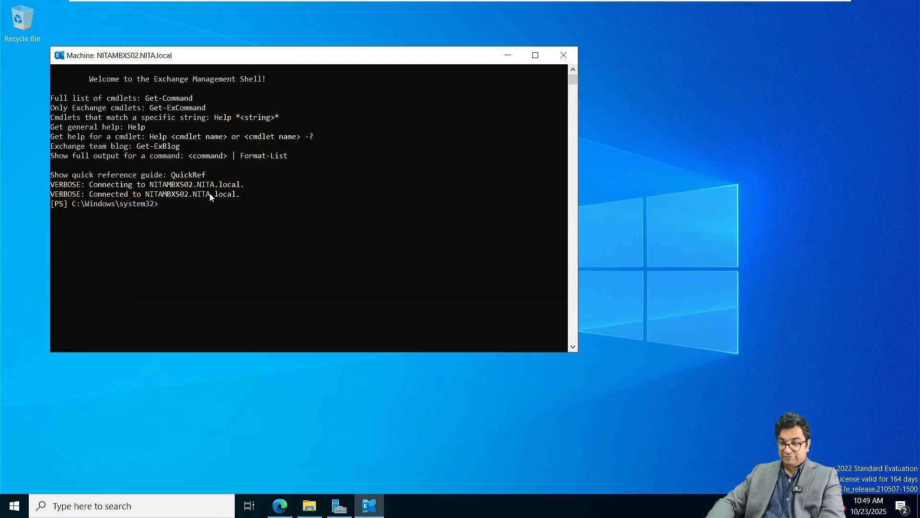
key(ctrl+v)
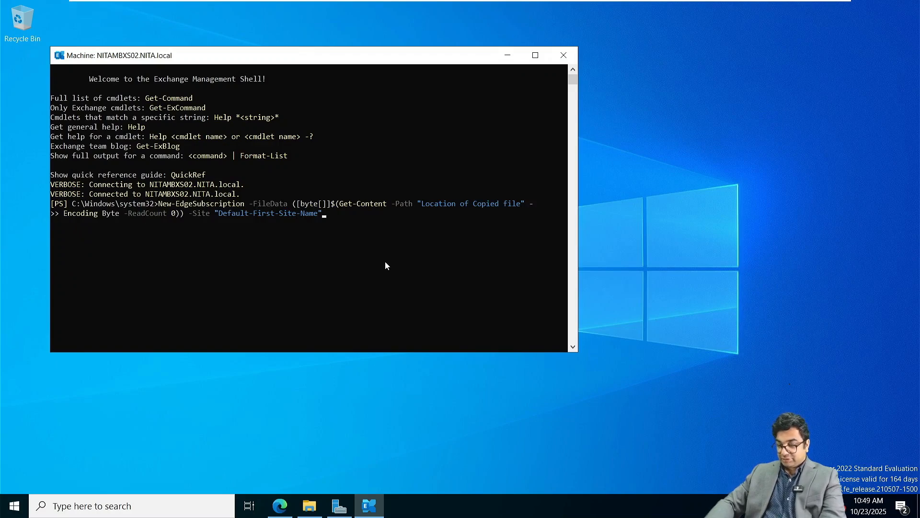
key(Left)
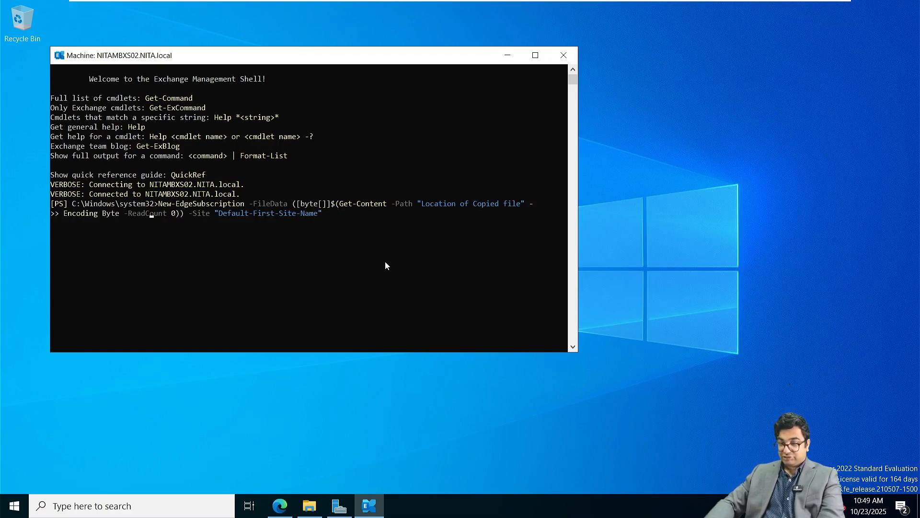
key(BackSpace)
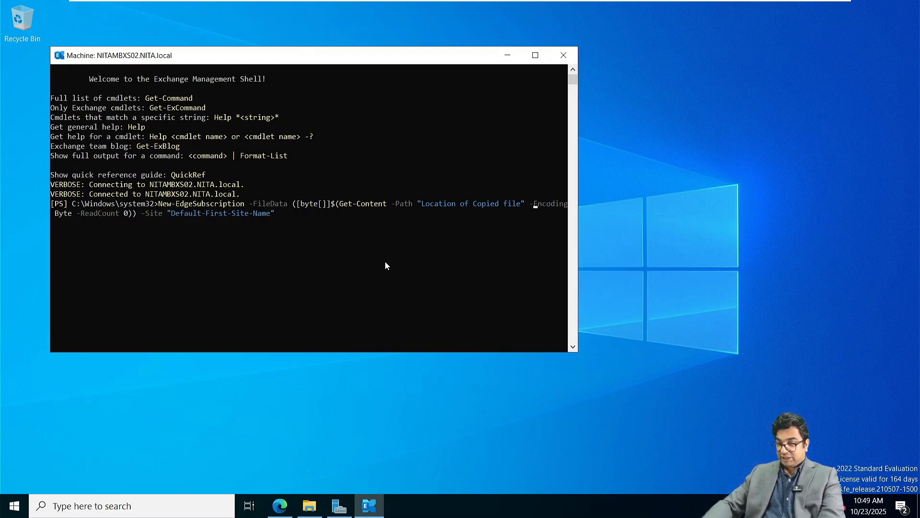
key(Right)
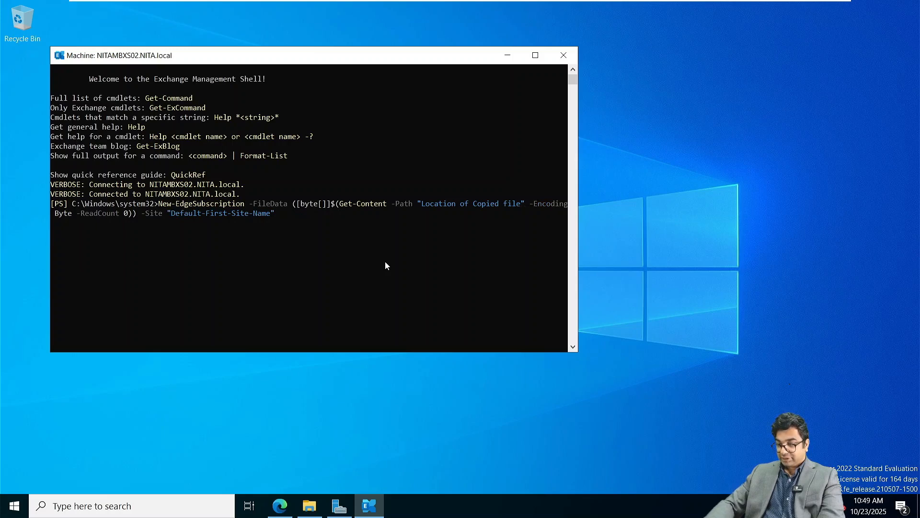
key(BackSpace)
key(BackSpace)
key(BackSpace)
key(BackSpace)
key(BackSpace)
key(BackSpace)
key(BackSpace)
key(BackSpace)
key(BackSpace)
key(BackSpace)
key(BackSpace)
key(BackSpace)
key(BackSpace)
key(BackSpace)
key(BackSpace)
key(BackSpace)
key(BackSpace)
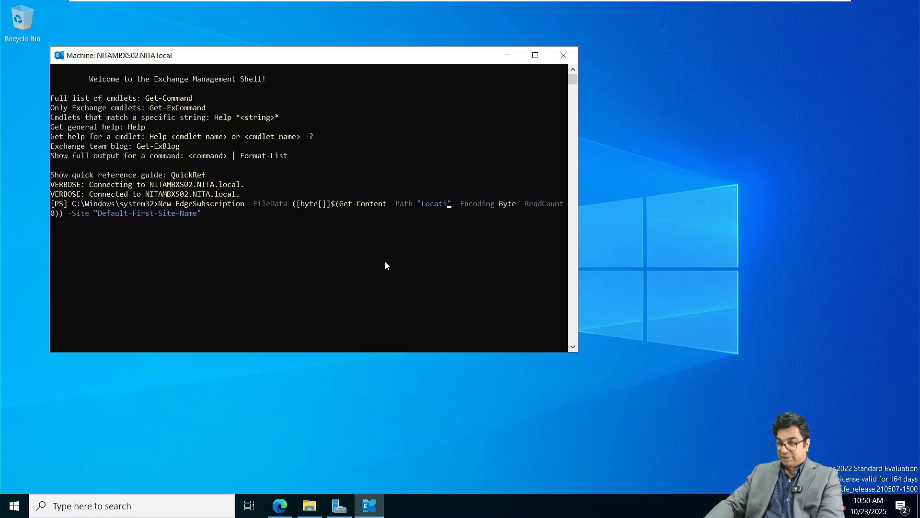
key(BackSpace)
key(BackSpace)
key(BackSpace)
key(BackSpace)
key(BackSpace)
key(BackSpace)
text(C)
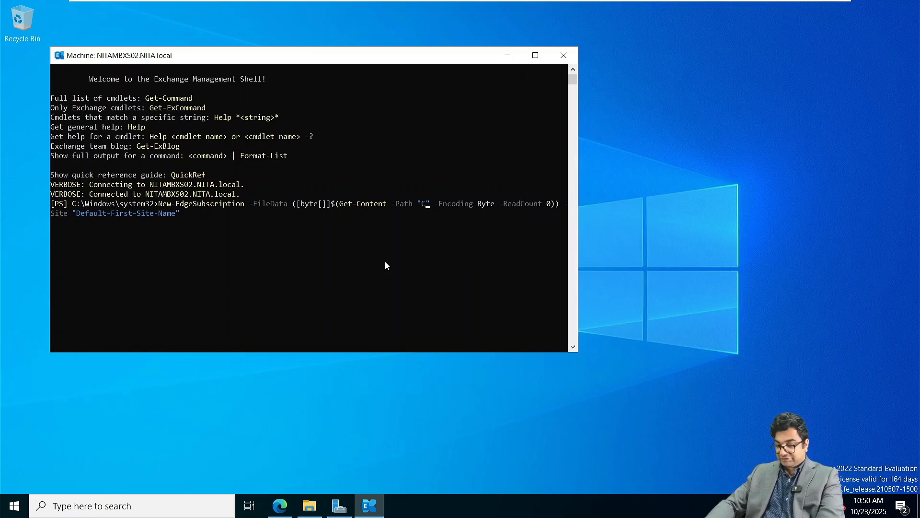
text(:\E)
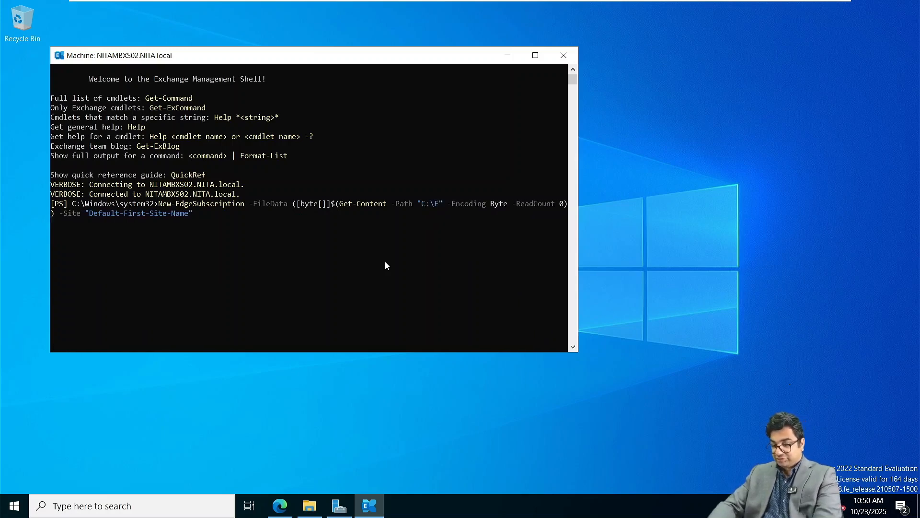
text(dgeF)
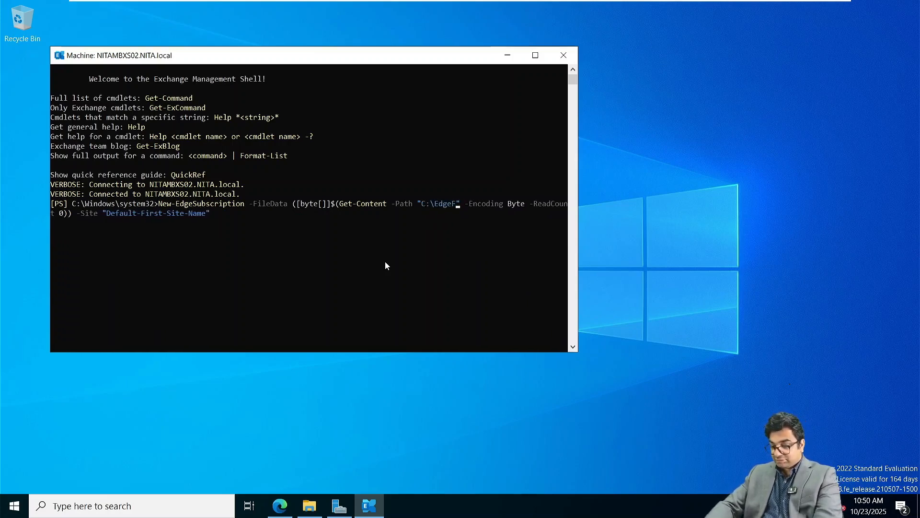
text(ile\)
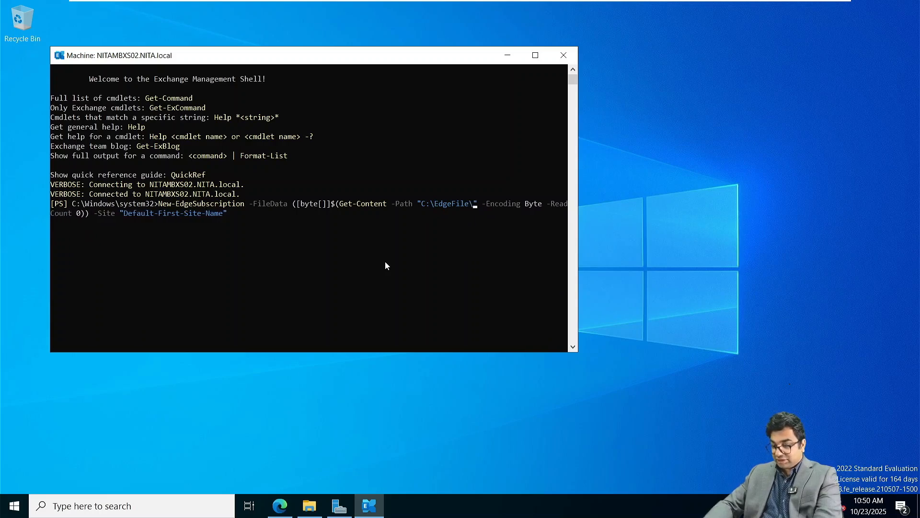
text(edge.xml)
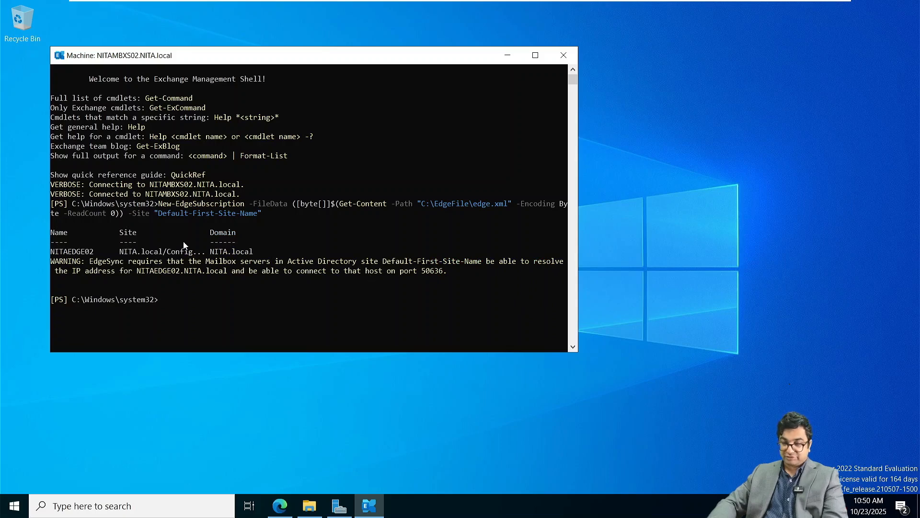
Run Test-EdgeSynchronization, which reports an Inconclusive sync status.
drag(82, 262, 271, 290)
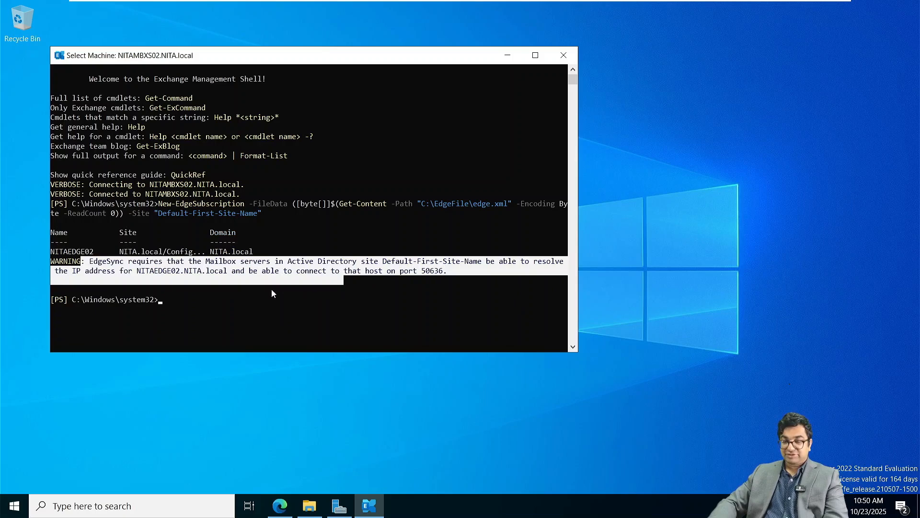
click(162, 301)
text(Start)
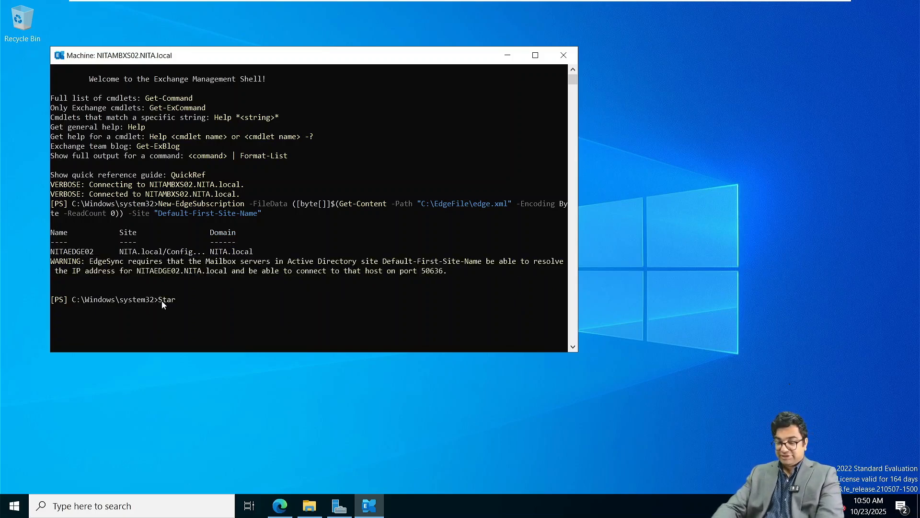
key(BackSpace)
key(BackSpace)
key(BackSpace)
key(BackSpace)
key(BackSpace)
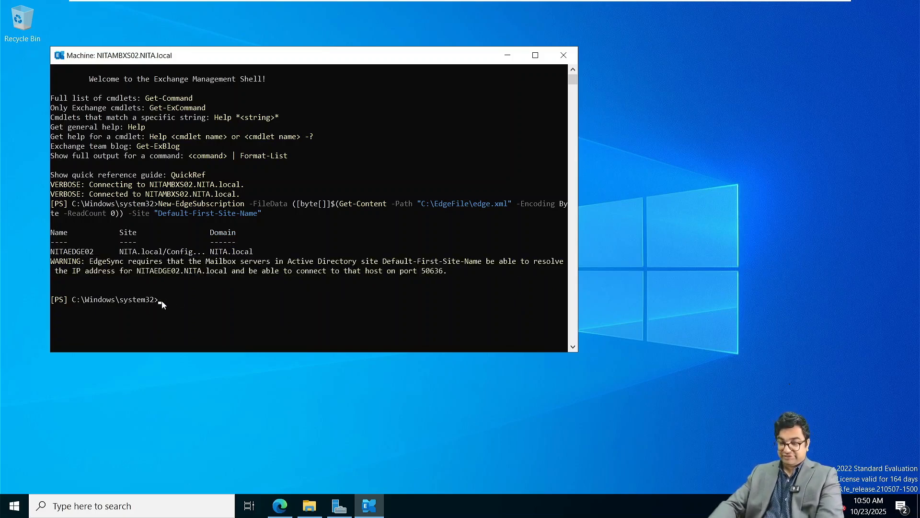
text(Test-E)
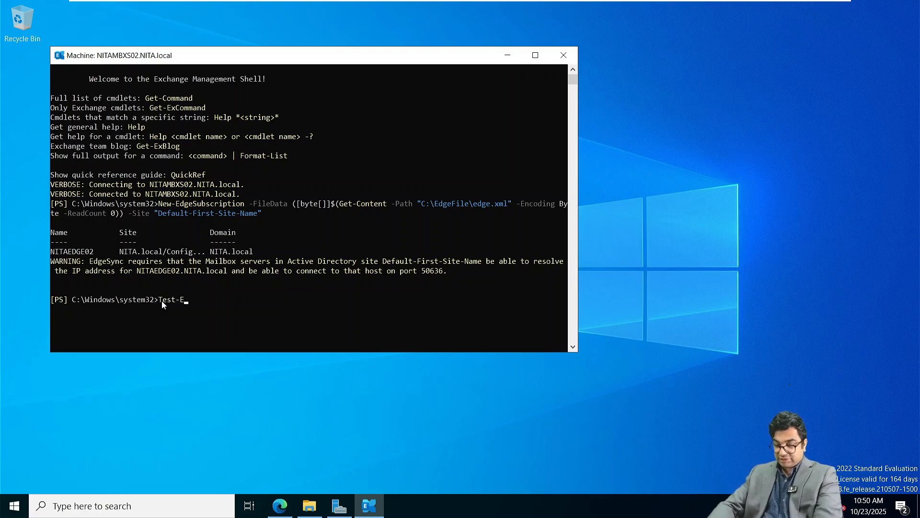
text(dge)
key(Tab)
key(Return)
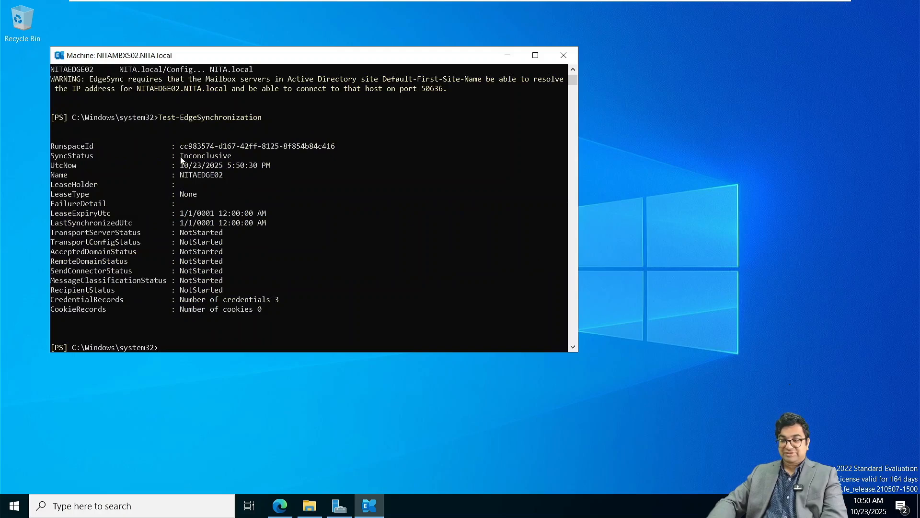
drag(180, 157, 233, 159)
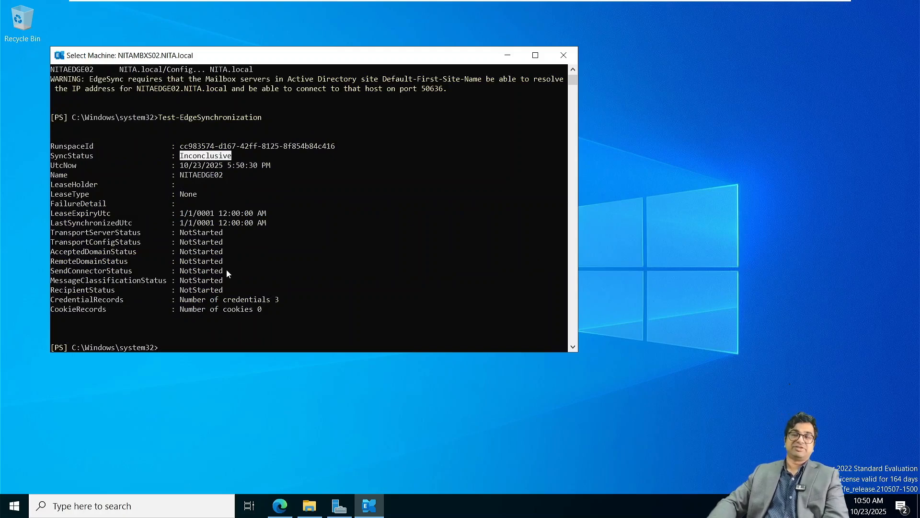
Run Start-EdgeSynchronization and review its CouldNotConnect result.
text(St)
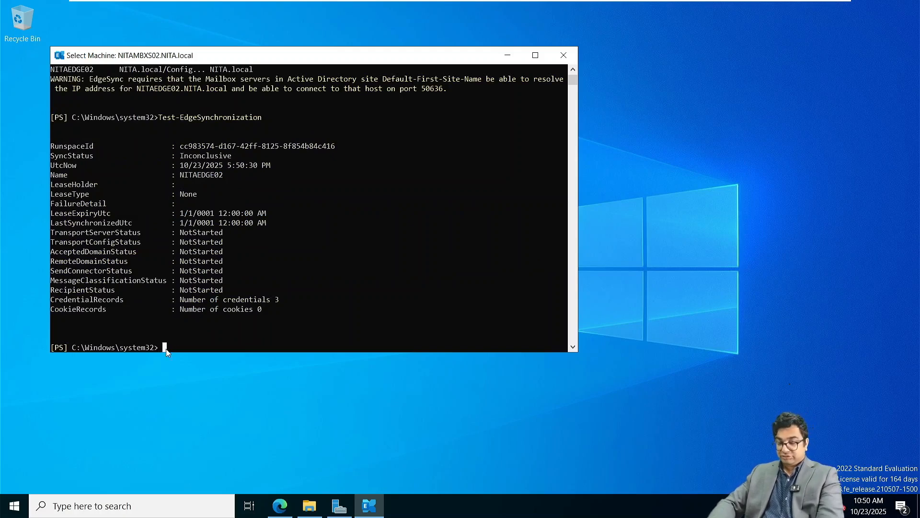
text(art-)
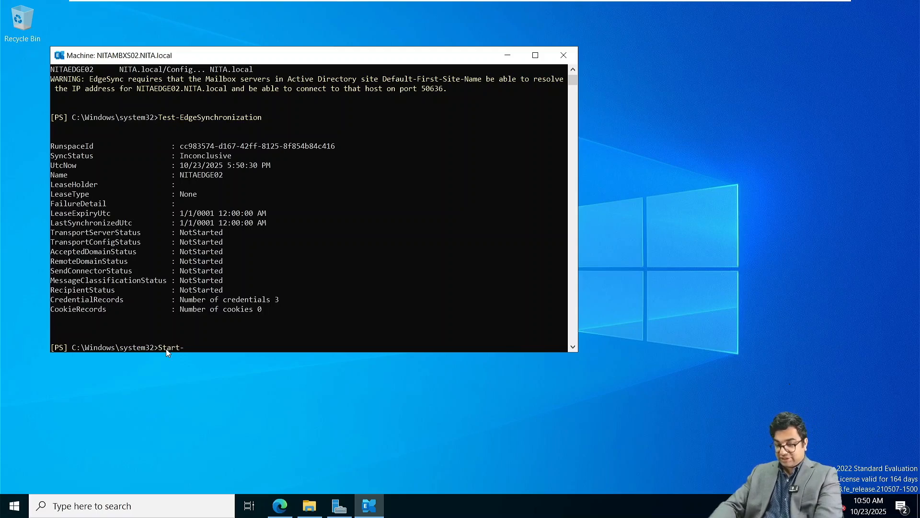
text(Edg)
key(Tab)
key(Return)
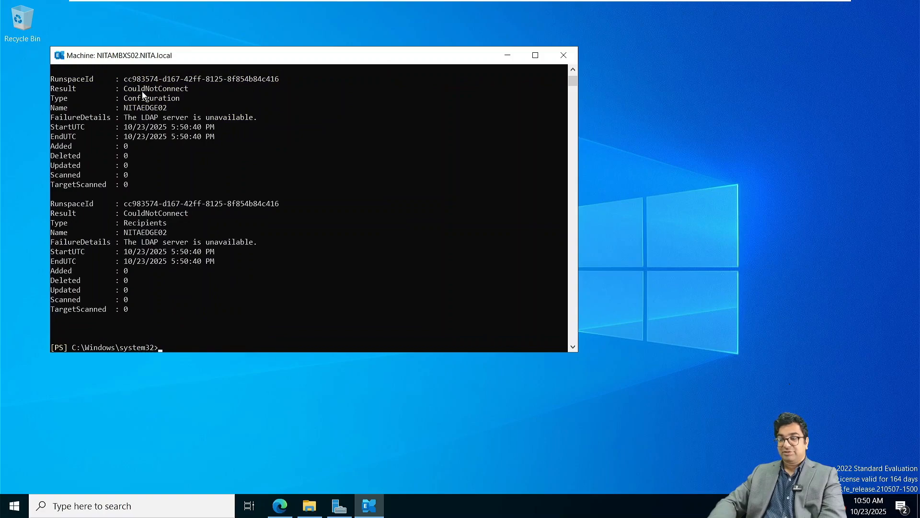
scroll(142, 94, up, 1)
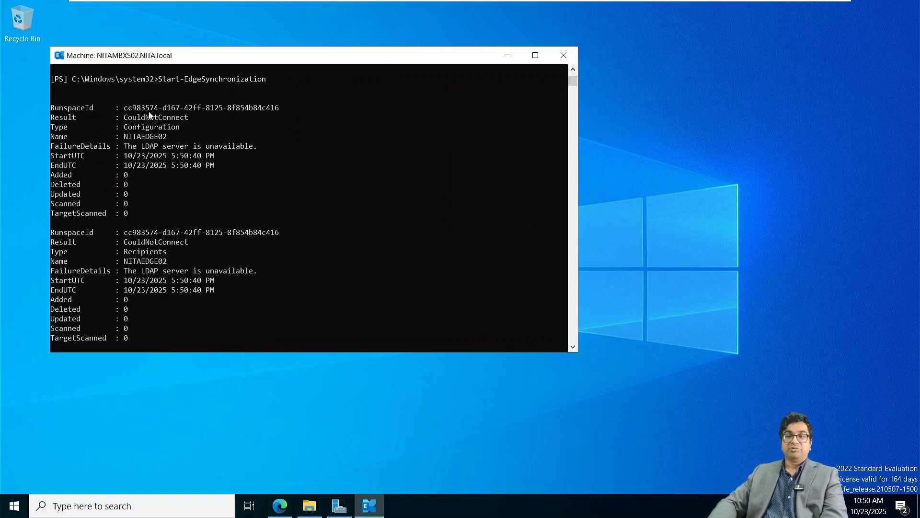
scroll(149, 115, down, 3)
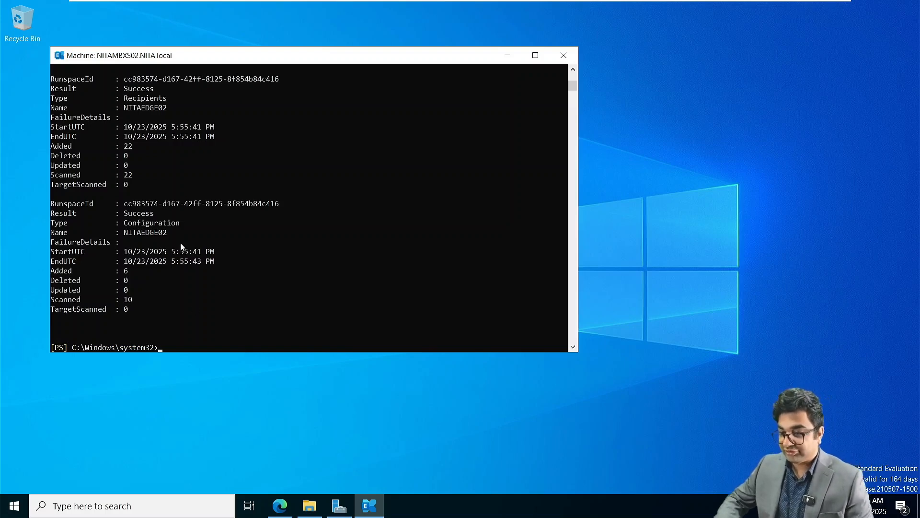
Review the Success EdgeSync results: 22 recipients and 6 configuration objects added to NITAEDGE02.
scroll(163, 170, up, 1)
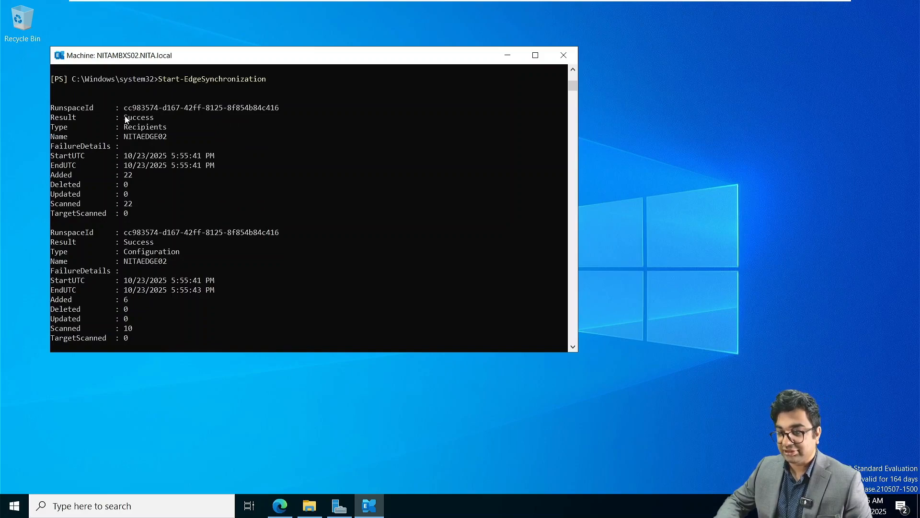
ctrl+scroll(125, 116, up, 1)
ctrl+scroll(124, 115, up, 1)
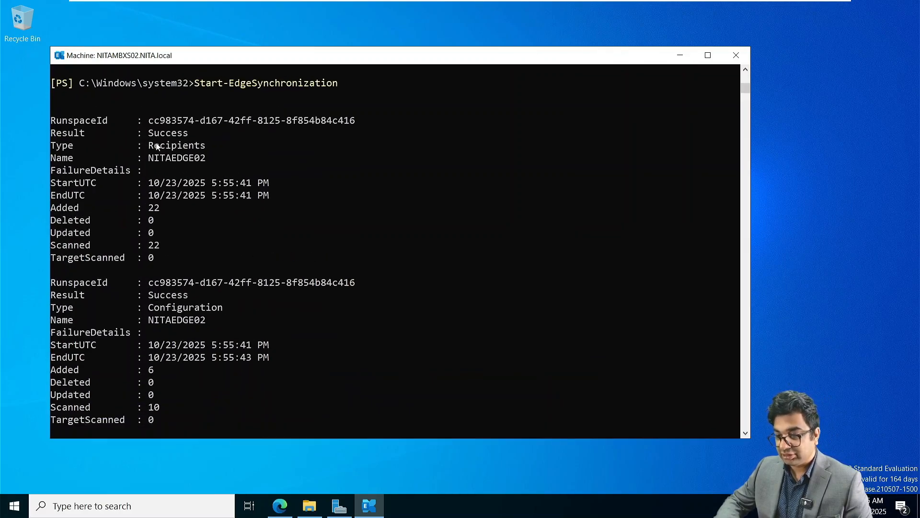
drag(152, 134, 195, 184)
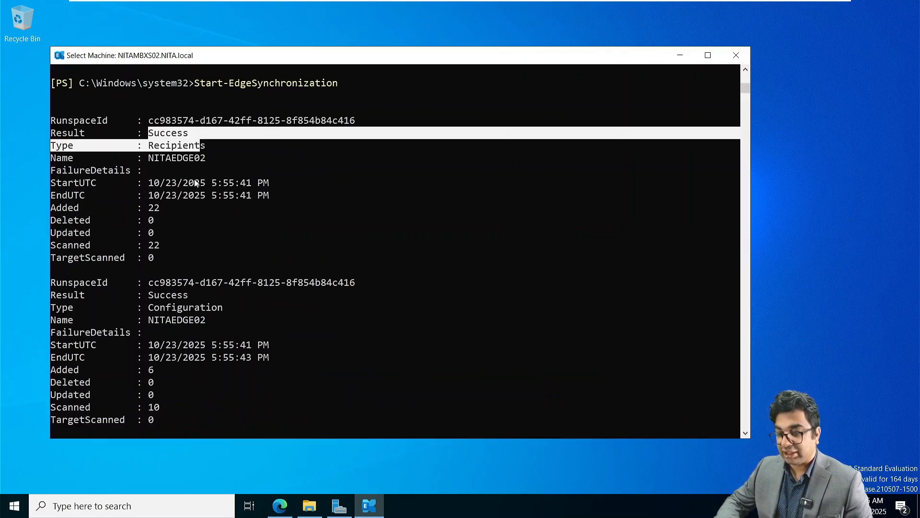
click(171, 163)
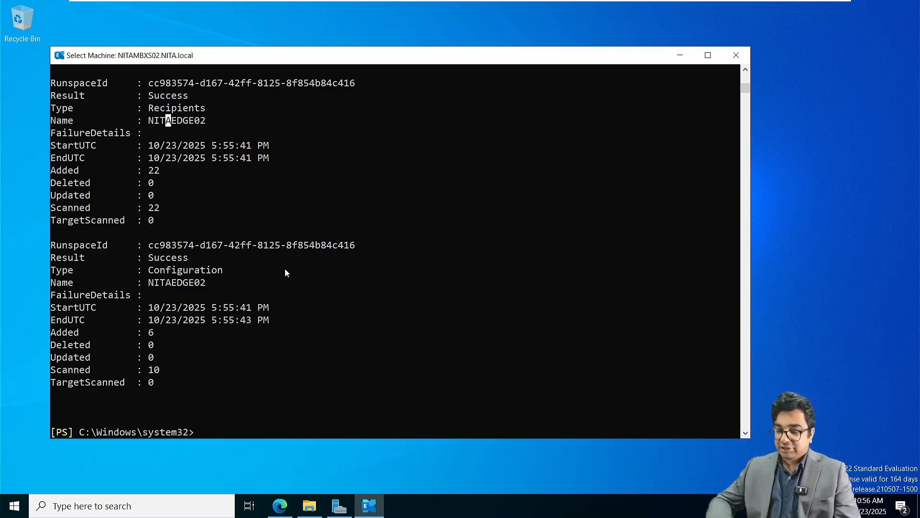
Switch to NITAADDS02, sign in with the administrator password, and open Server Manager's Tools menu.
mouse_move(575, 2)
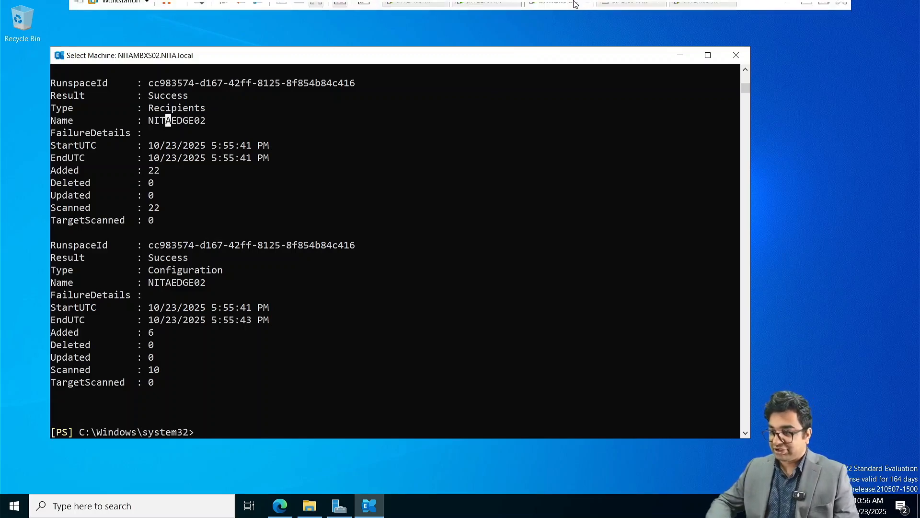
click(488, 9)
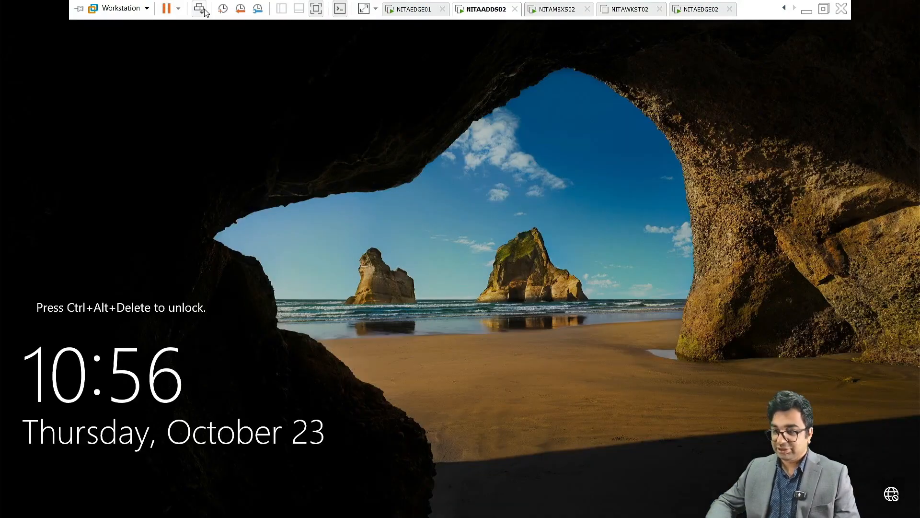
click(199, 9)
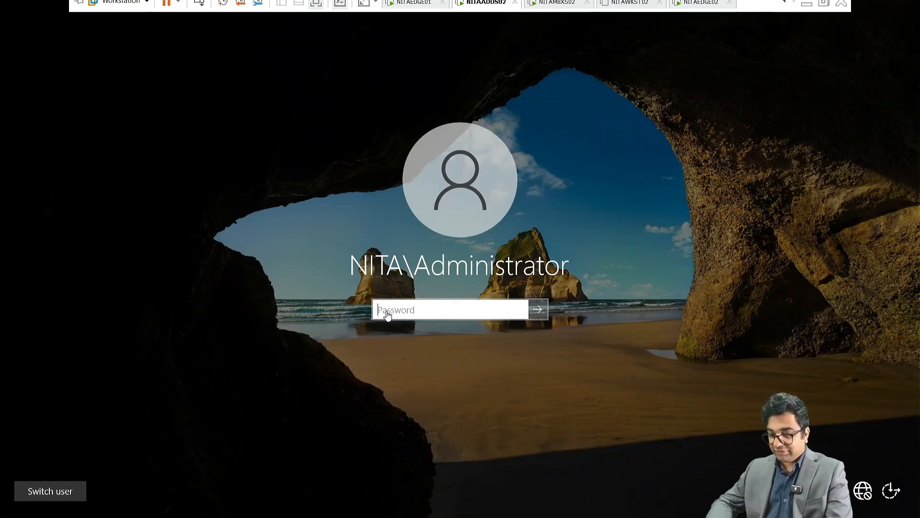
click(386, 312)
text(********)
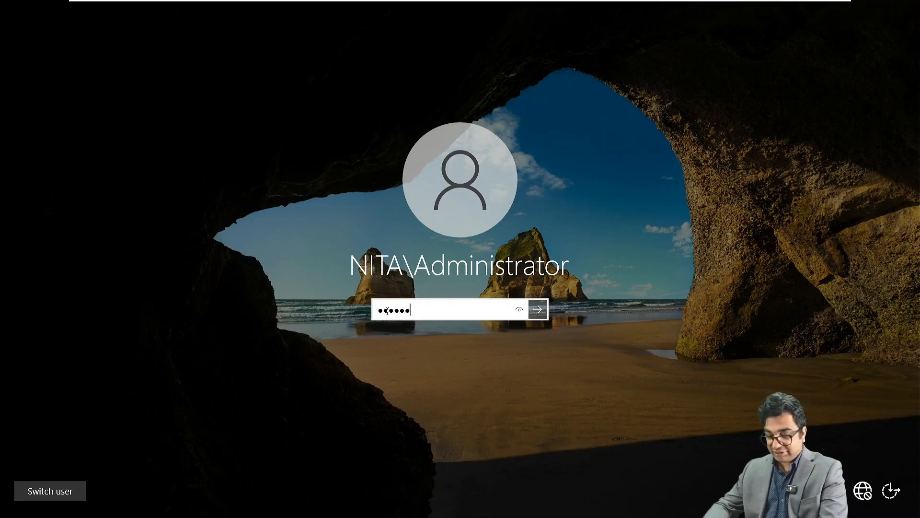
text(***)
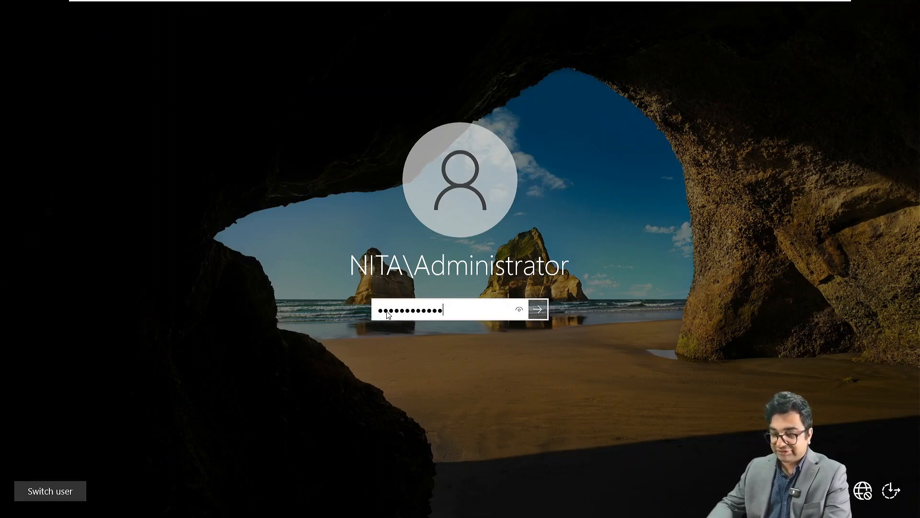
key(Return)
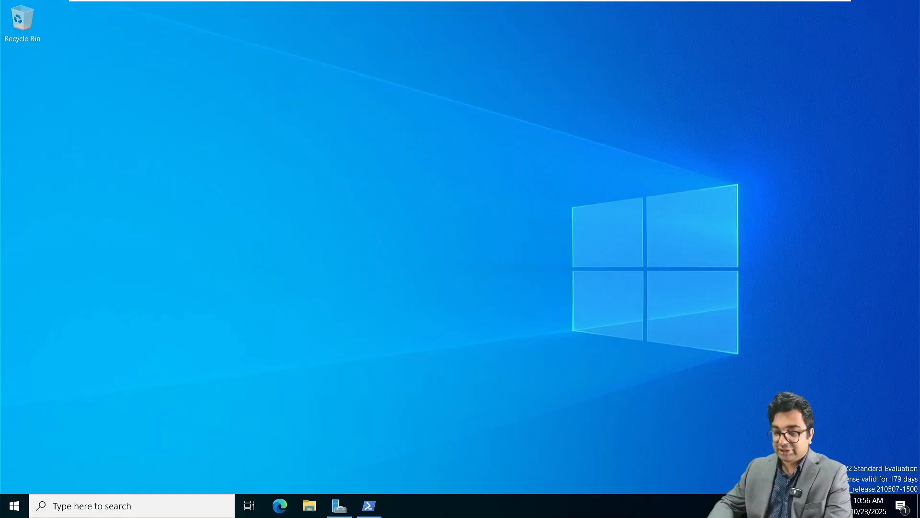
click(350, 511)
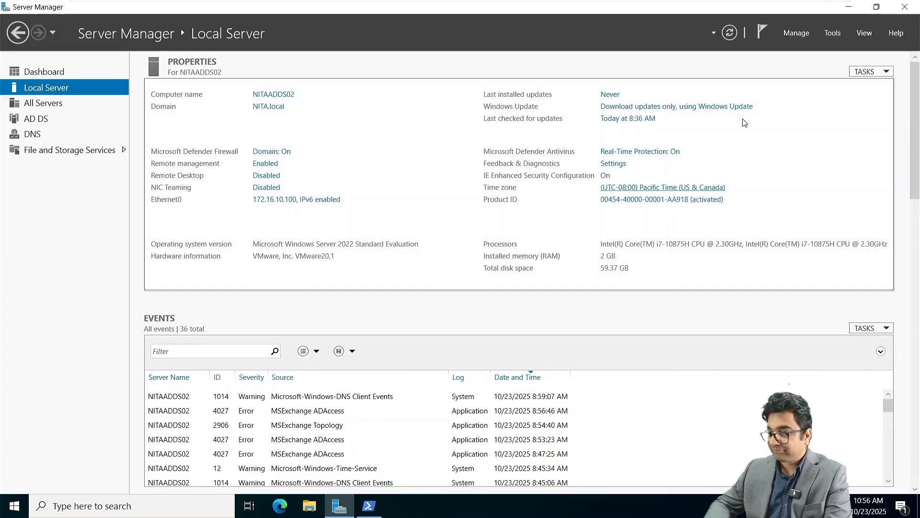
click(833, 33)
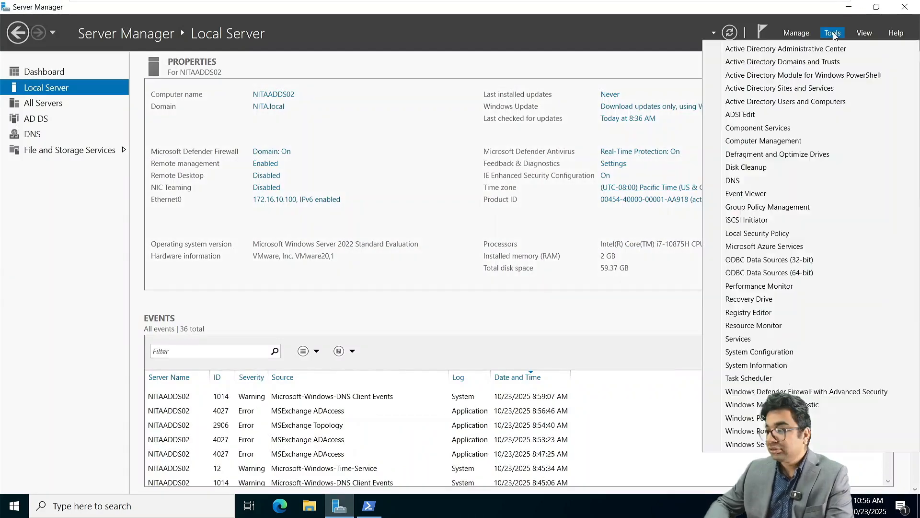
Open DNS Manager on NITAADDS02 and start a new AD-stored primary forward zone with domain-wide replication.
click(766, 179)
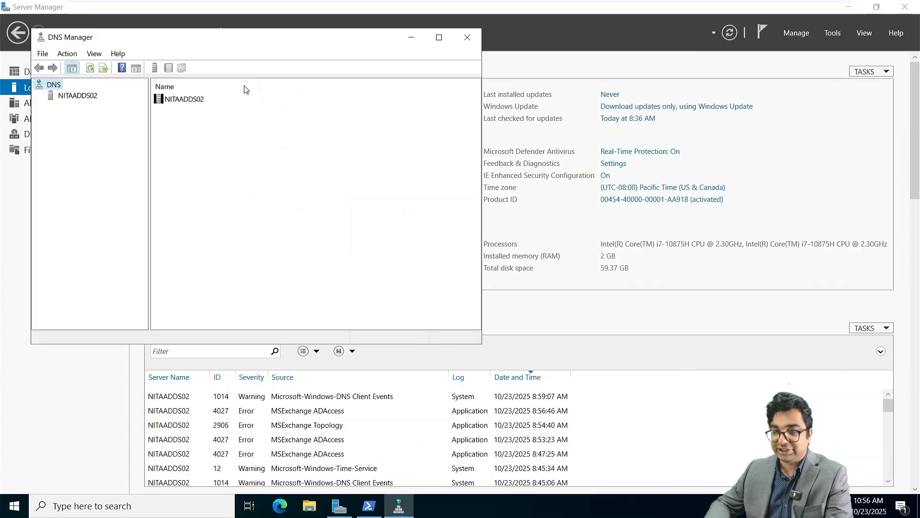
click(72, 97)
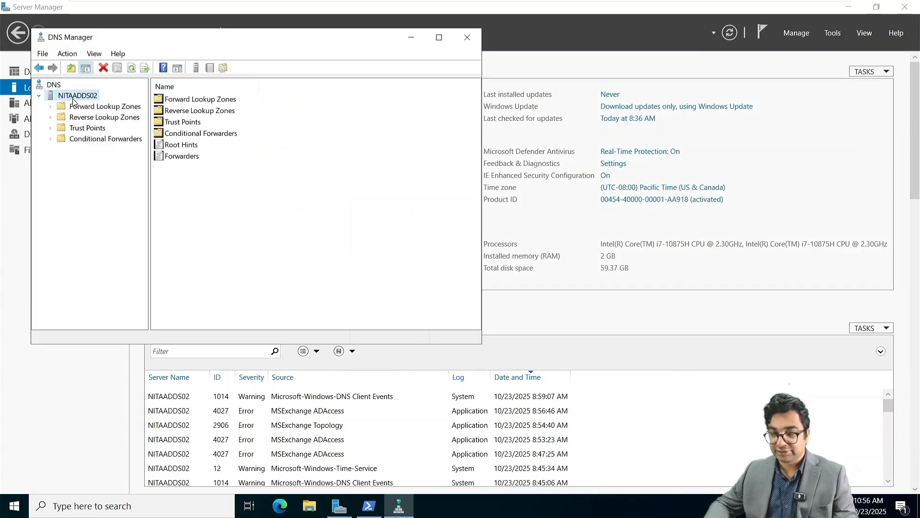
click(95, 106)
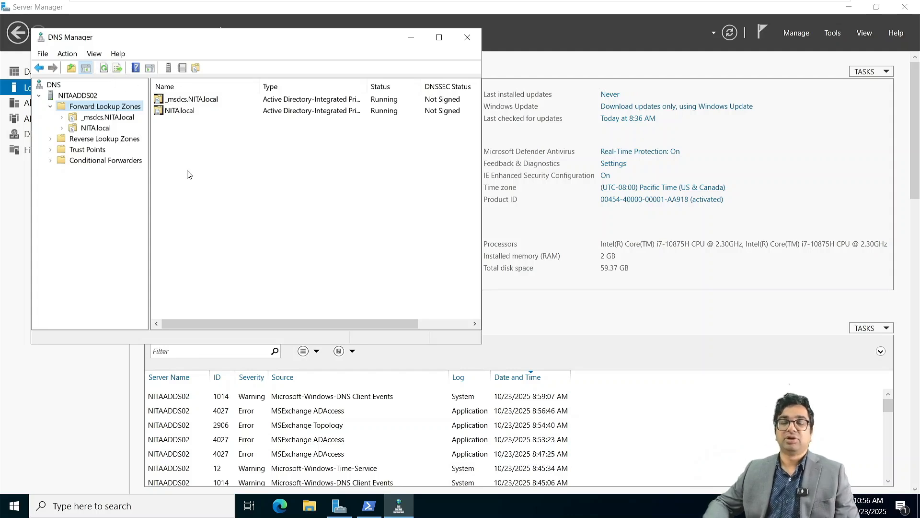
right_click(110, 110)
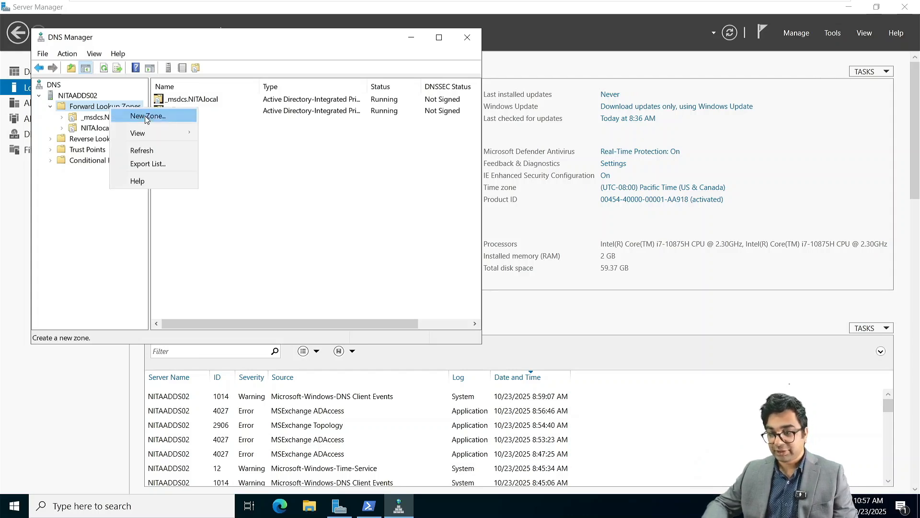
click(149, 120)
click(262, 278)
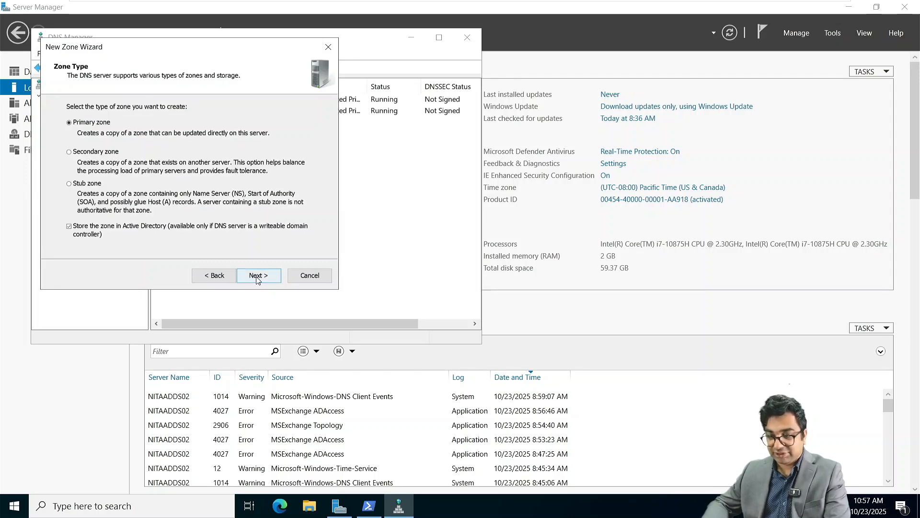
click(258, 277)
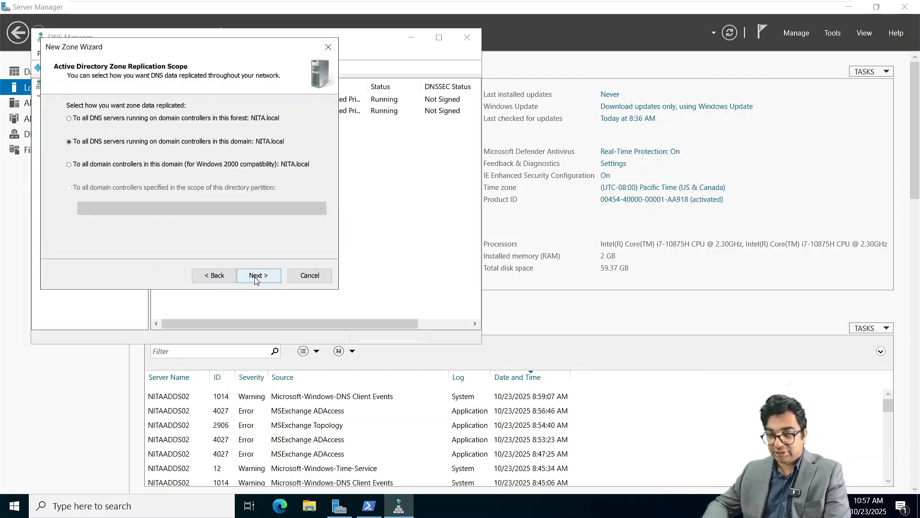
click(258, 278)
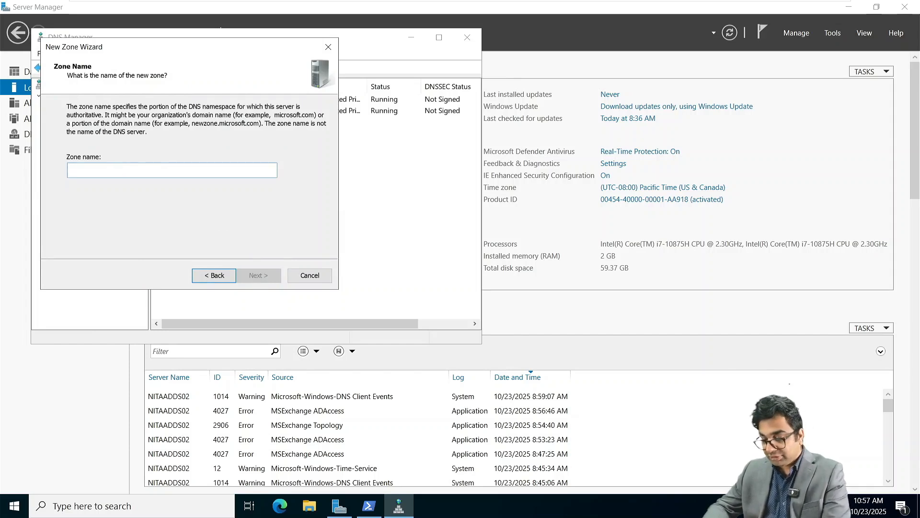
Name the zone NetSoftAcademy.com with secure-only updates, finish, and open it to show SOA and NS records.
text(NetSoft)
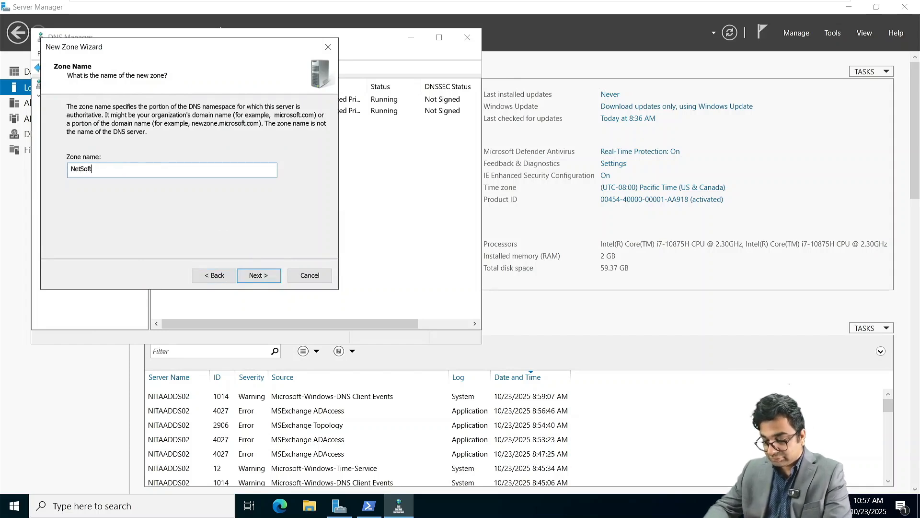
text(Academy)
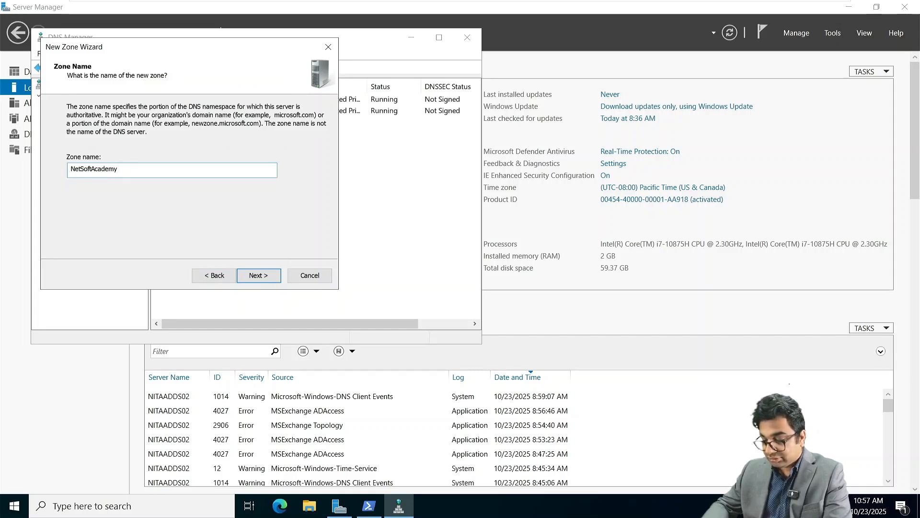
text(.com)
key(Return)
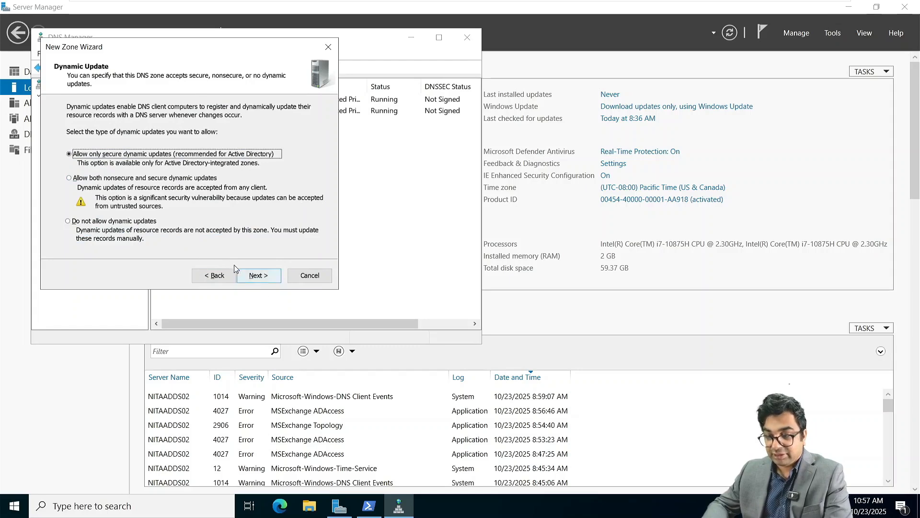
click(270, 279)
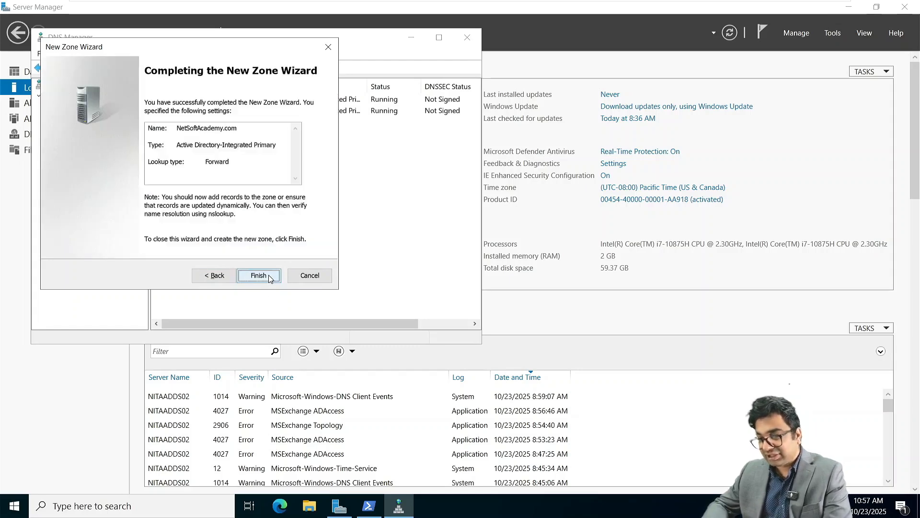
click(269, 279)
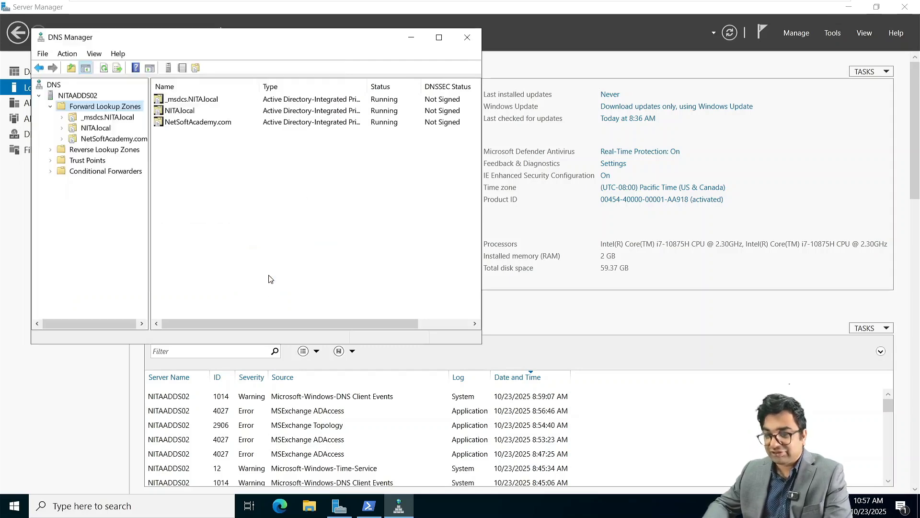
click(191, 124)
double_click(191, 124)
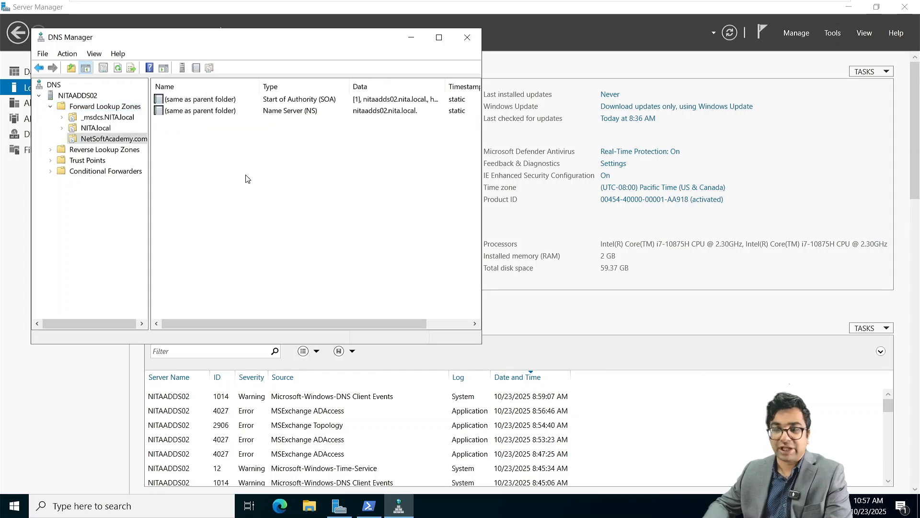
Add a blank-name host (A) record for the NetSoftAcademy.com zone itself at 172.16.10.1.
right_click(208, 155)
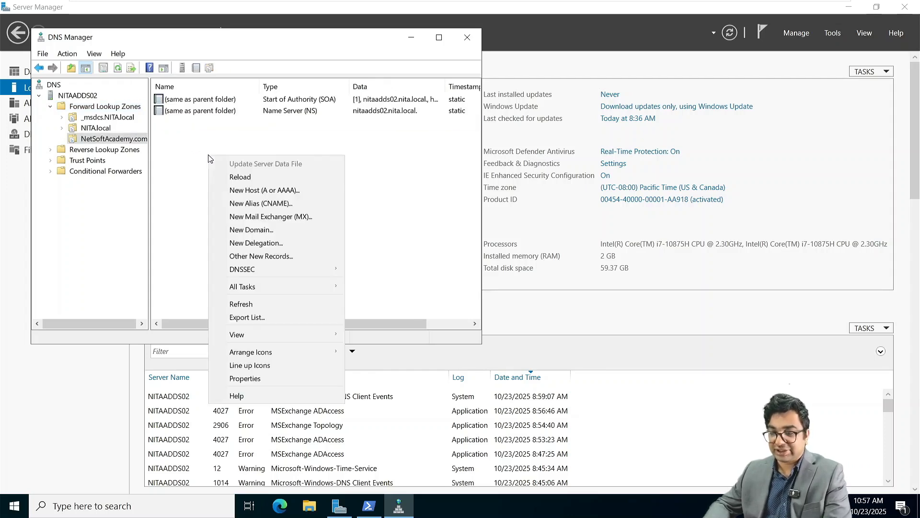
click(260, 194)
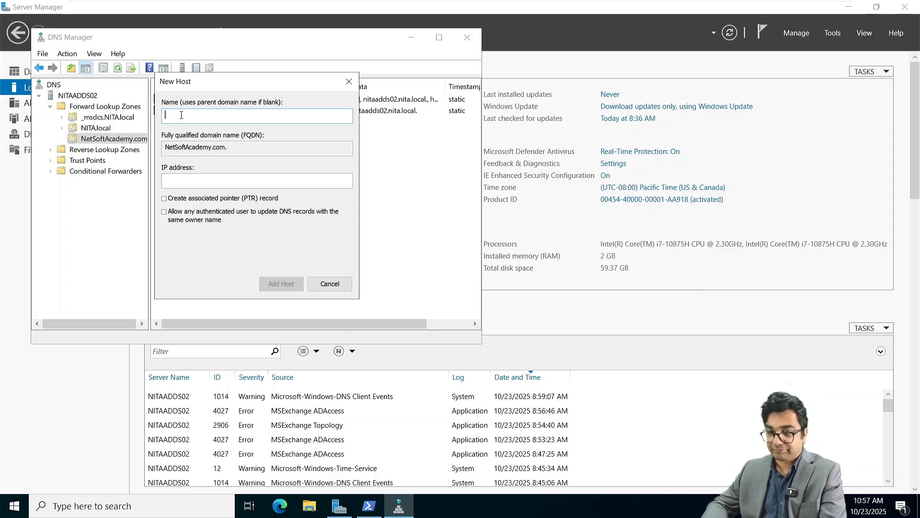
text(172)
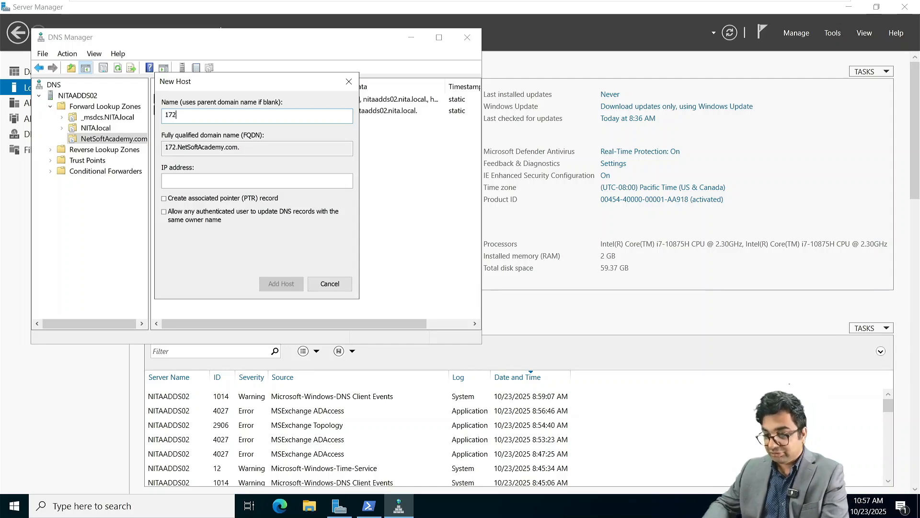
key(BackSpace)
key(BackSpace)
key(BackSpace)
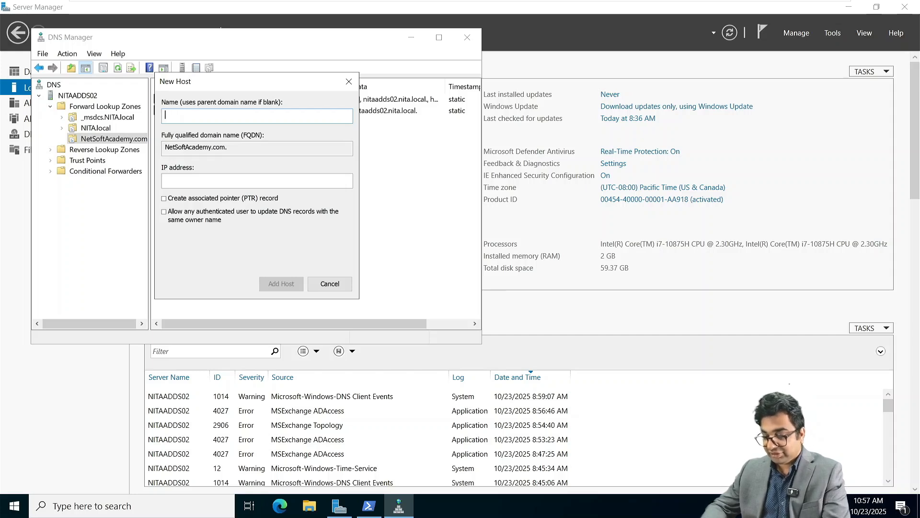
key(Tab)
key(Tab)
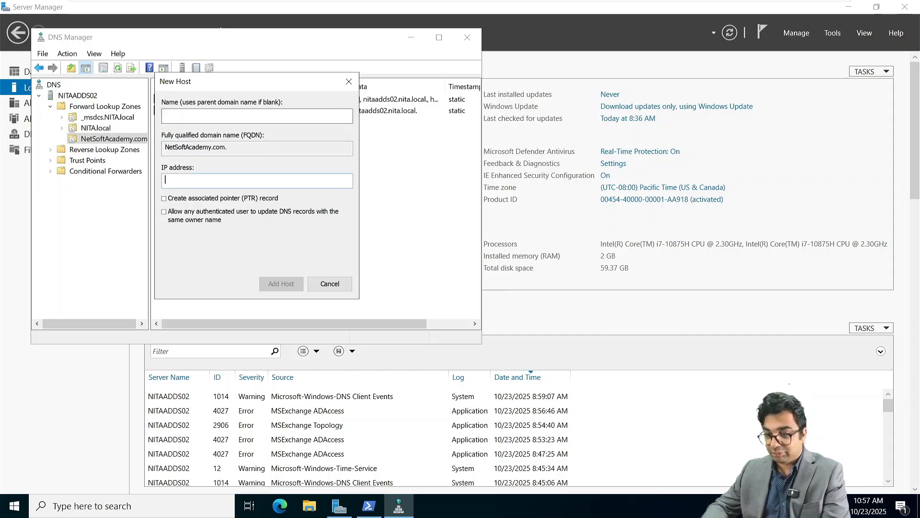
text(172.1)
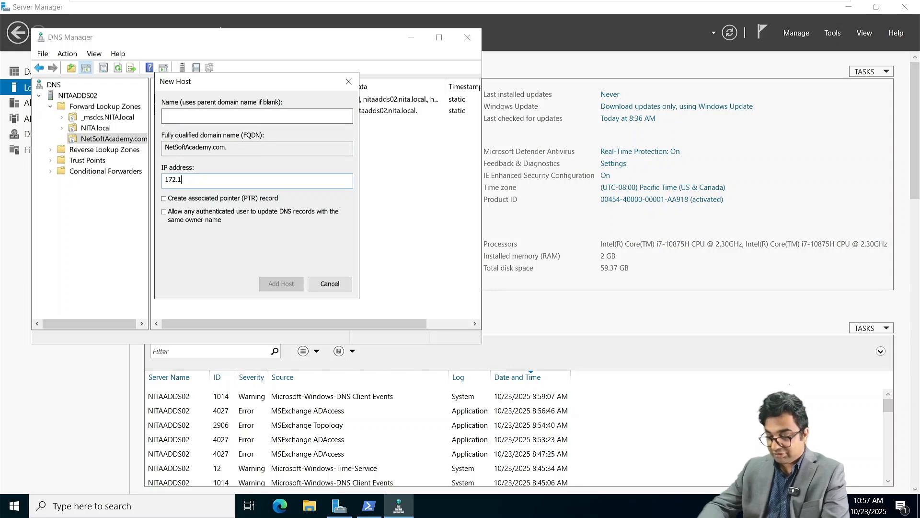
text(6.10.20)
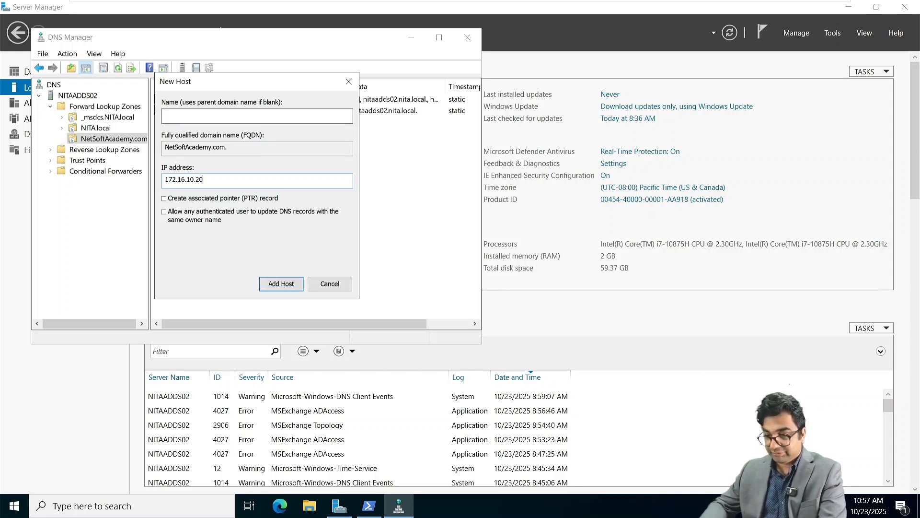
key(BackSpace)
text(1)
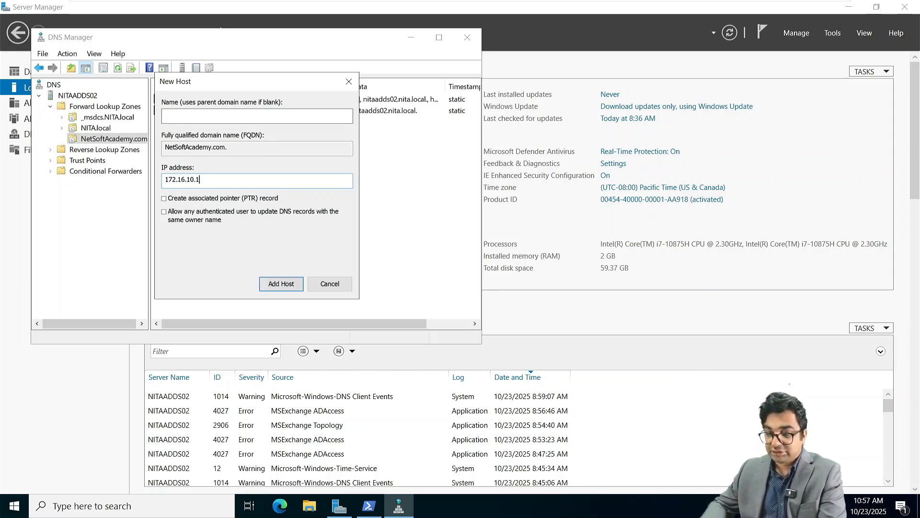
key(Return)
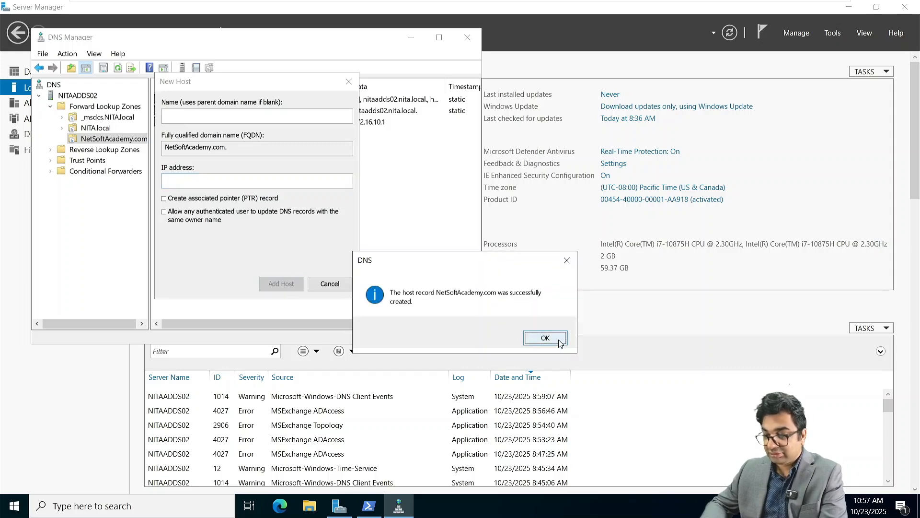
click(558, 343)
Add host record NITAMBXS01 at 172.16.10.20 and close the New Host window.
key(Tab)
key(Tab)
text(1)
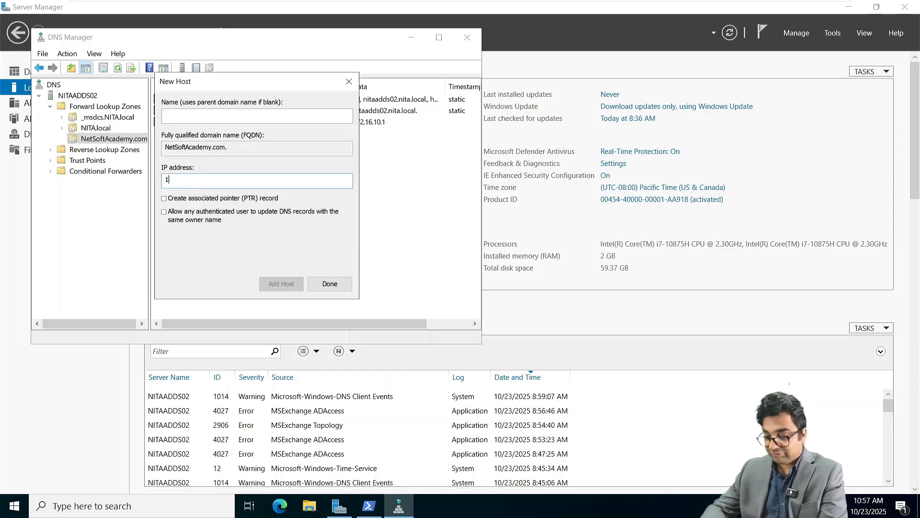
text(72.16.10.20)
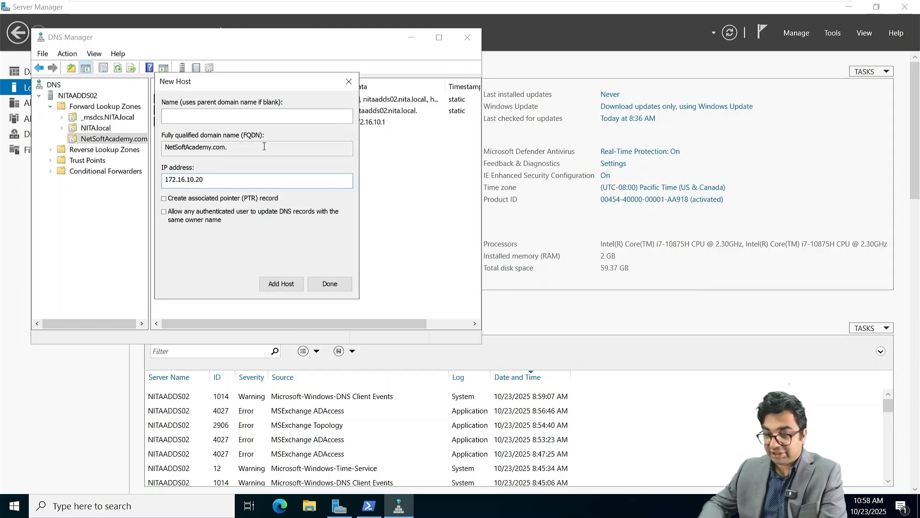
click(197, 113)
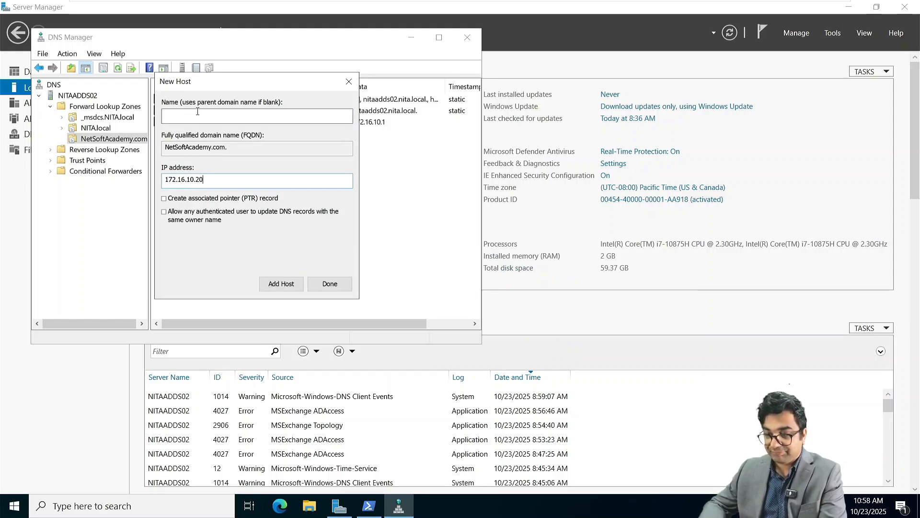
text(mai)
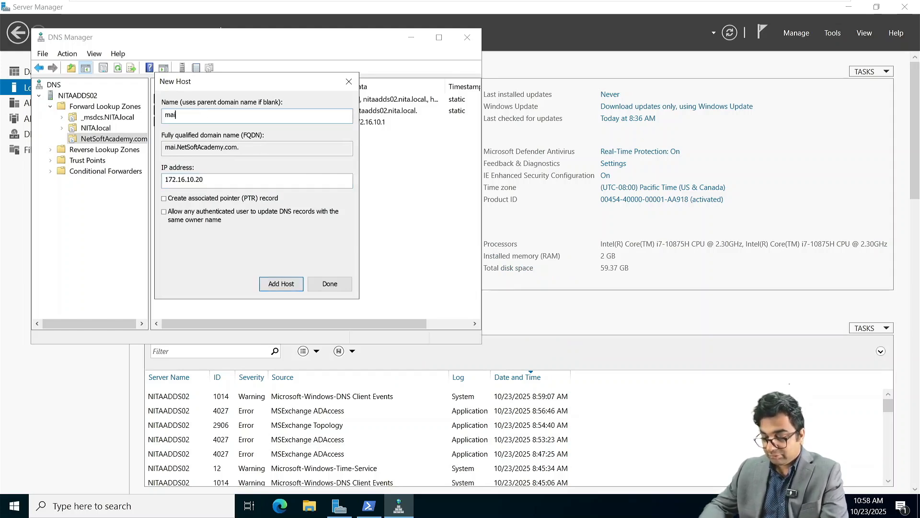
text(lserver)
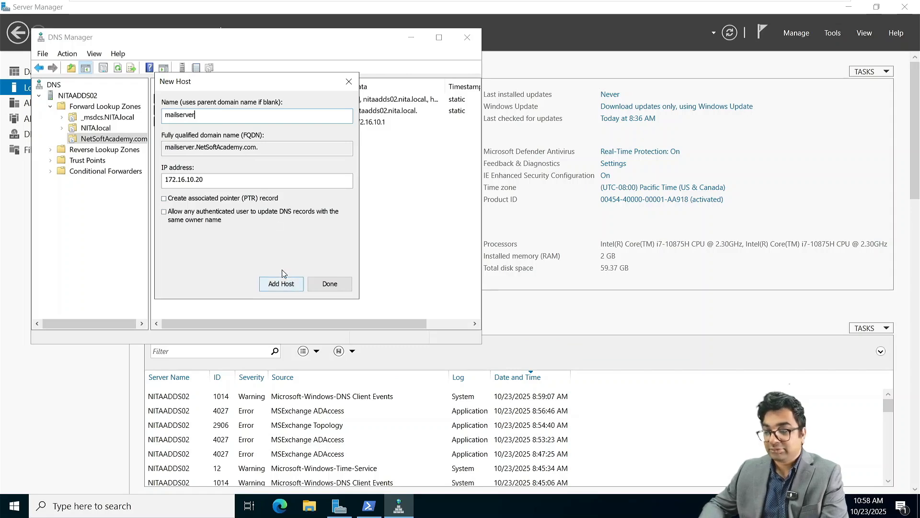
key(BackSpace)
key(BackSpace)
key(BackSpace)
key(BackSpace)
key(BackSpace)
key(BackSpace)
key(BackSpace)
key(BackSpace)
key(BackSpace)
key(BackSpace)
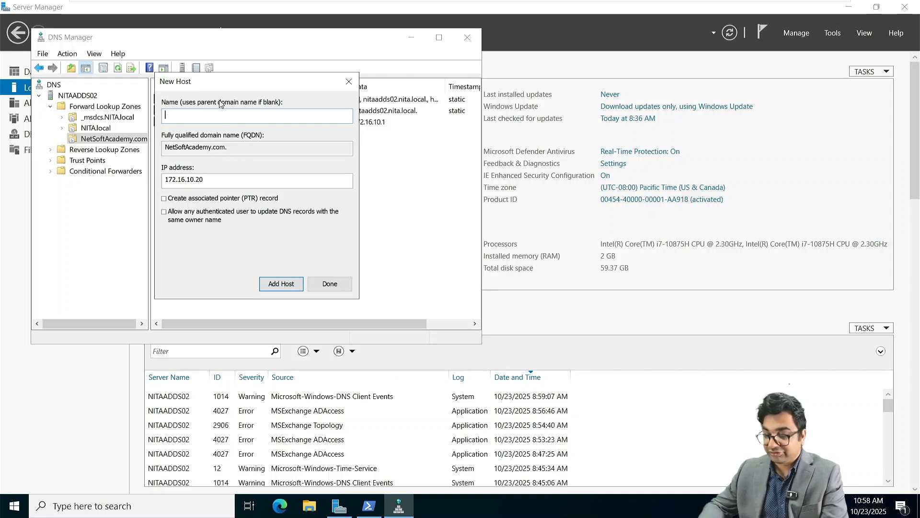
text(Ni)
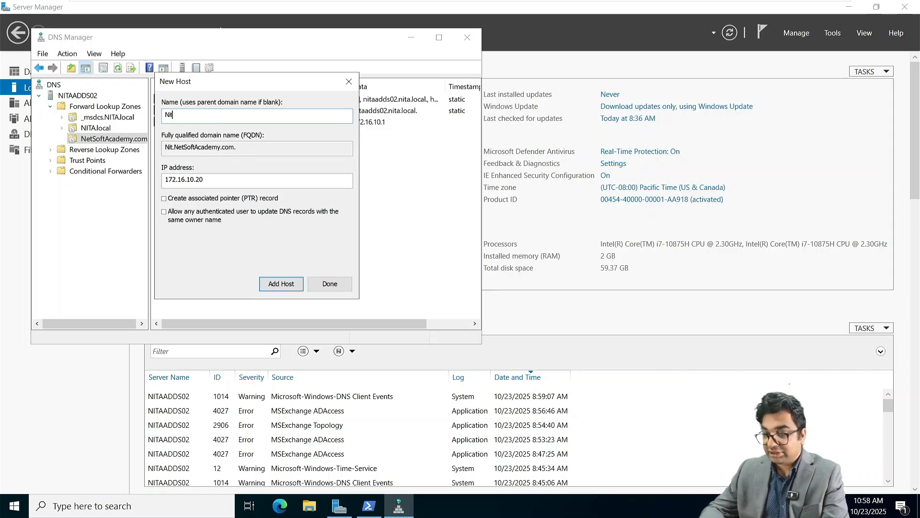
key(BackSpace)
text(IT)
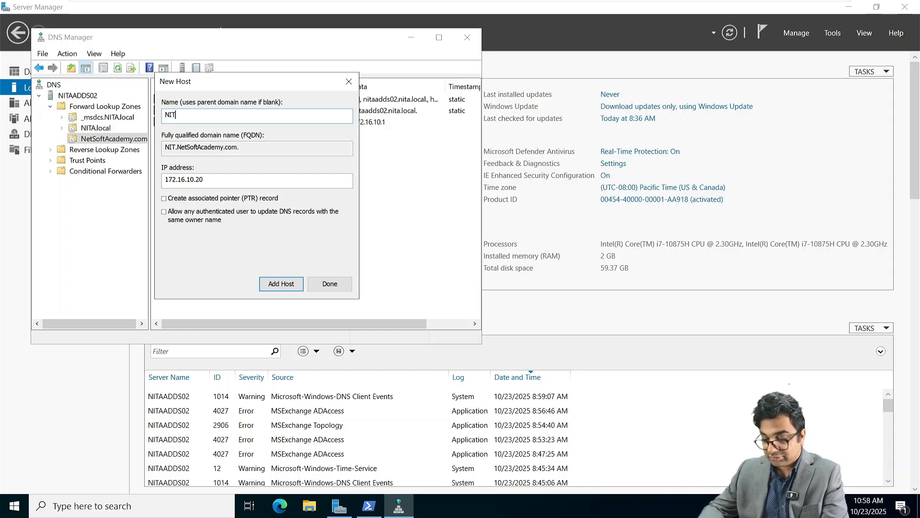
text(AMBXS01)
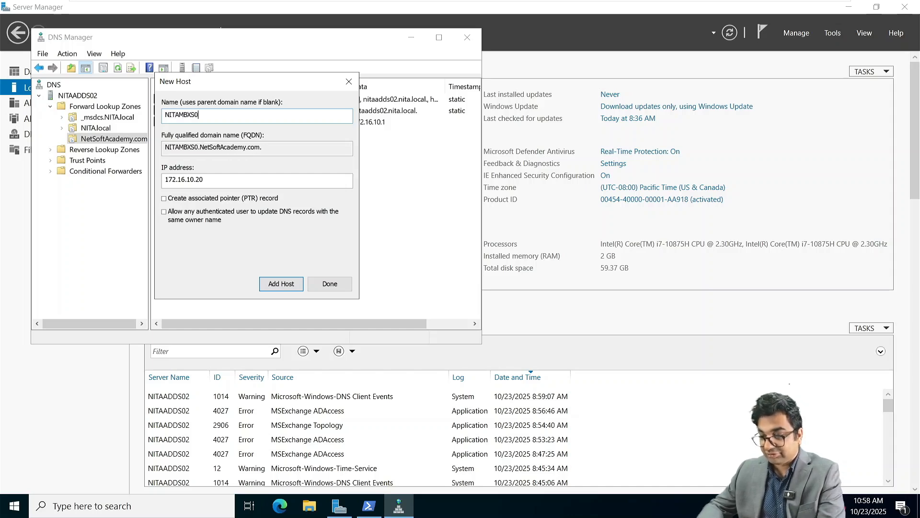
click(281, 283)
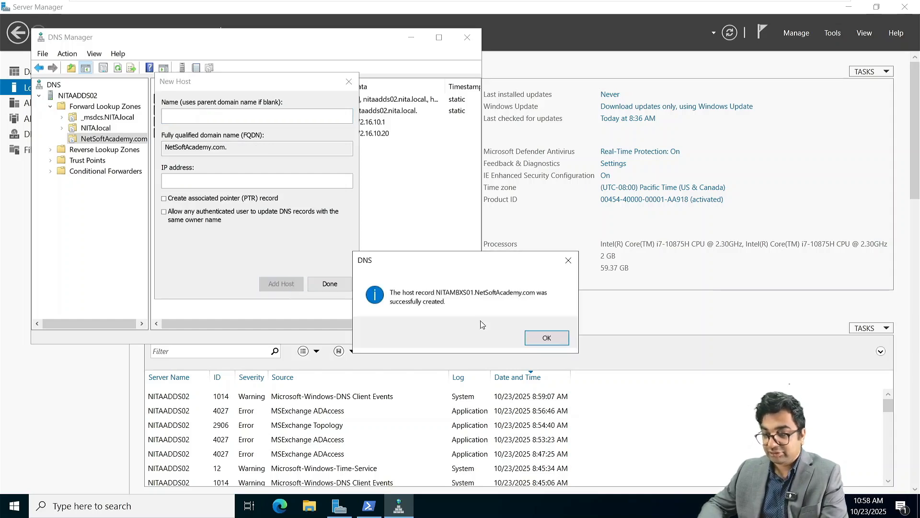
click(546, 337)
click(324, 284)
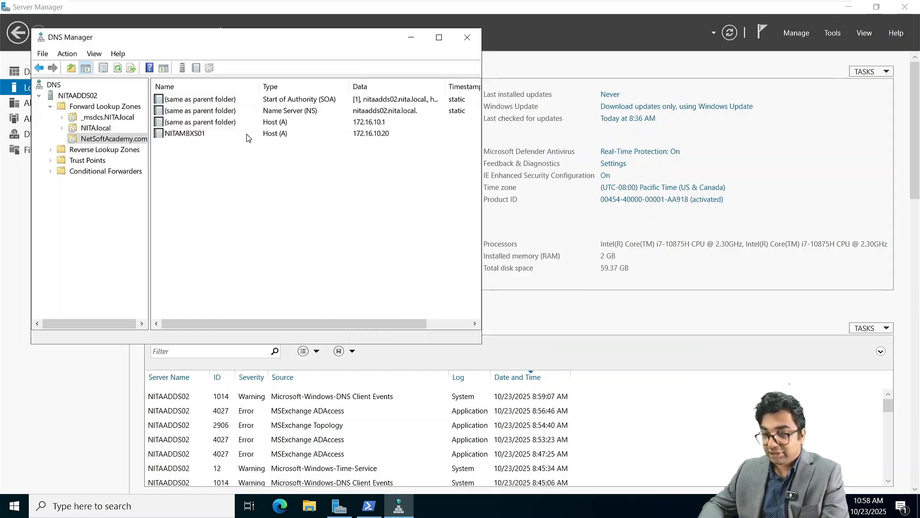
click(247, 134)
click(182, 167)
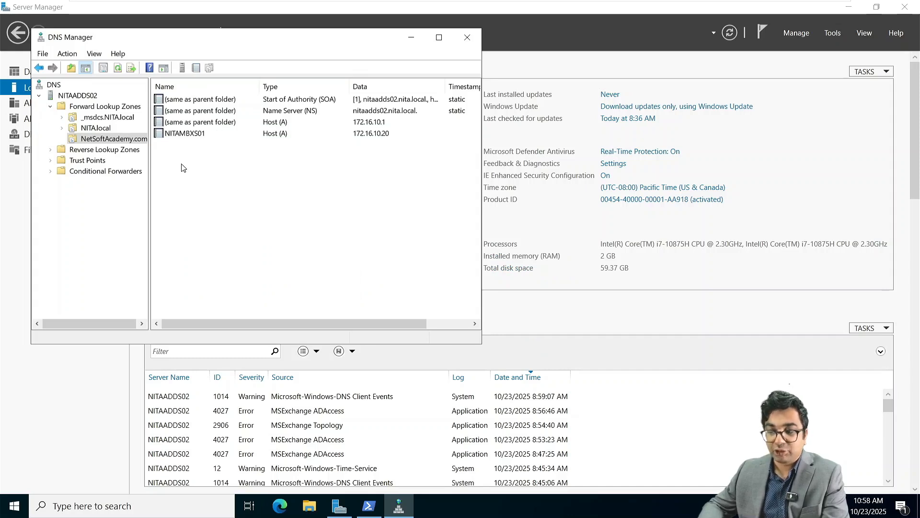
Start a new Mail Exchanger (MX) record in NetSoftAcademy.com and browse for the mail server host.
right_click(182, 167)
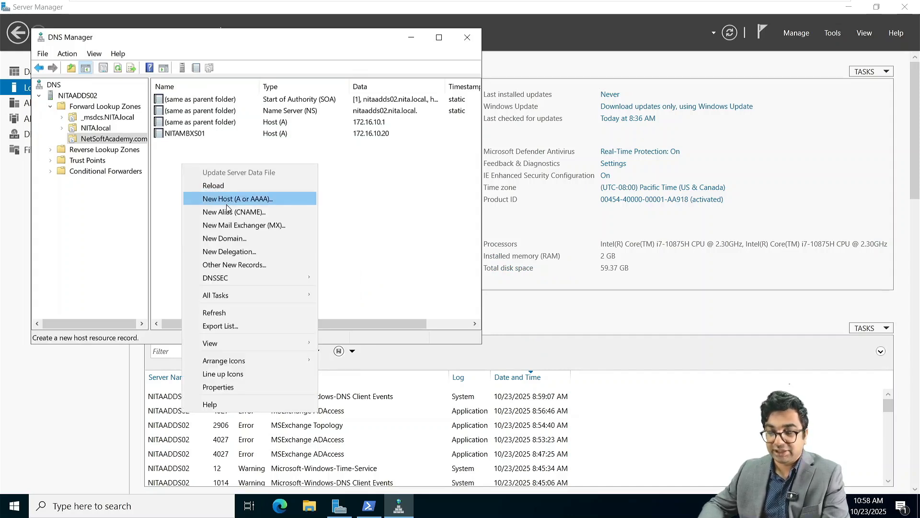
click(153, 156)
right_click(153, 156)
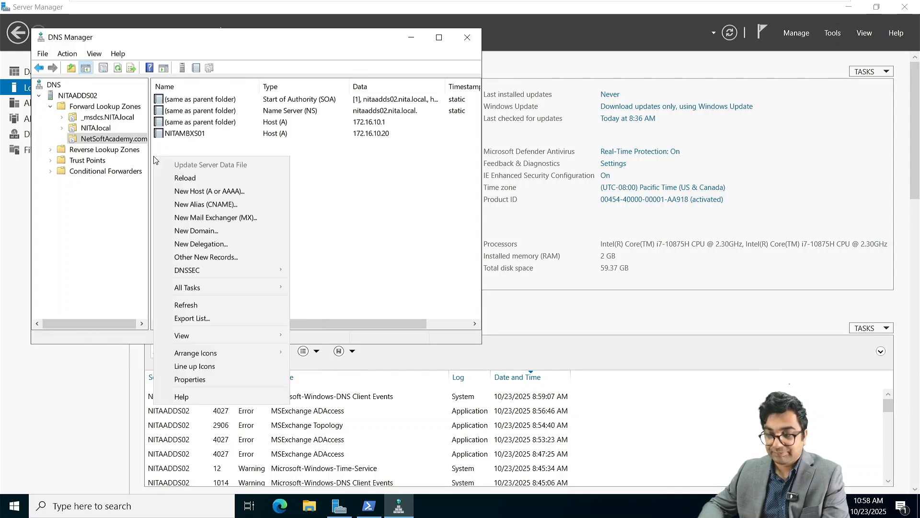
click(238, 218)
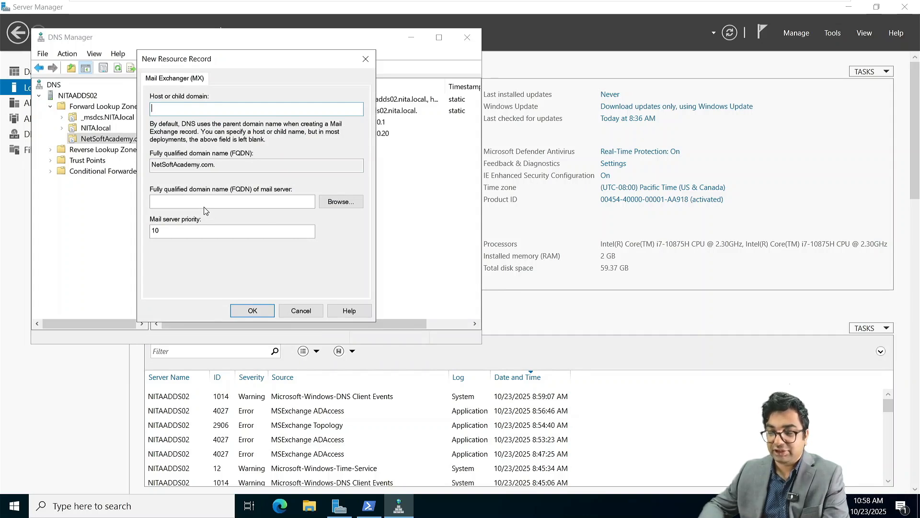
click(341, 204)
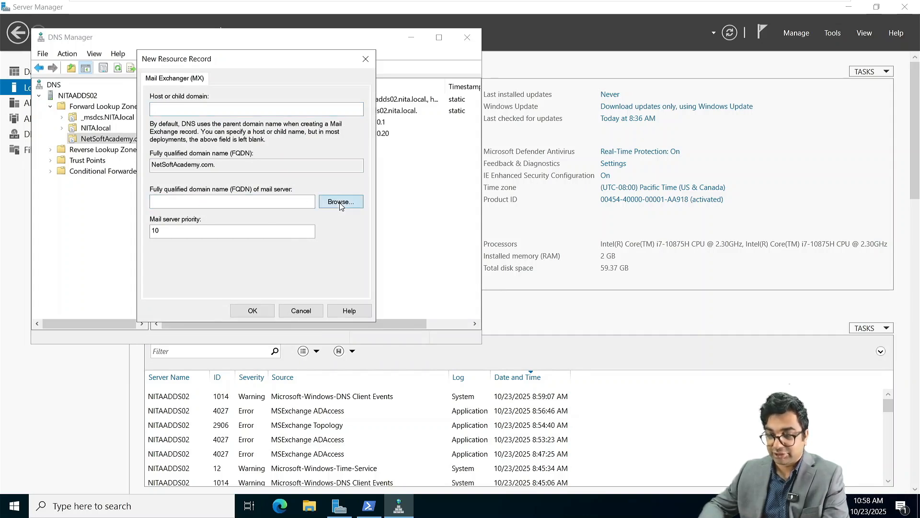
Point the priority-10 MX record at NITAMBXS01.NetSoftAcademy.com, create it, and close DNS Manager.
double_click(176, 153)
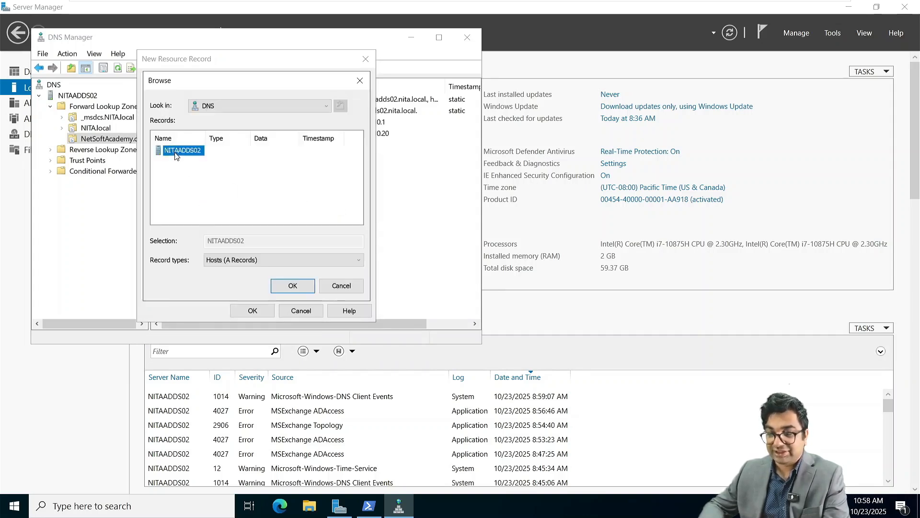
click(184, 152)
double_click(182, 151)
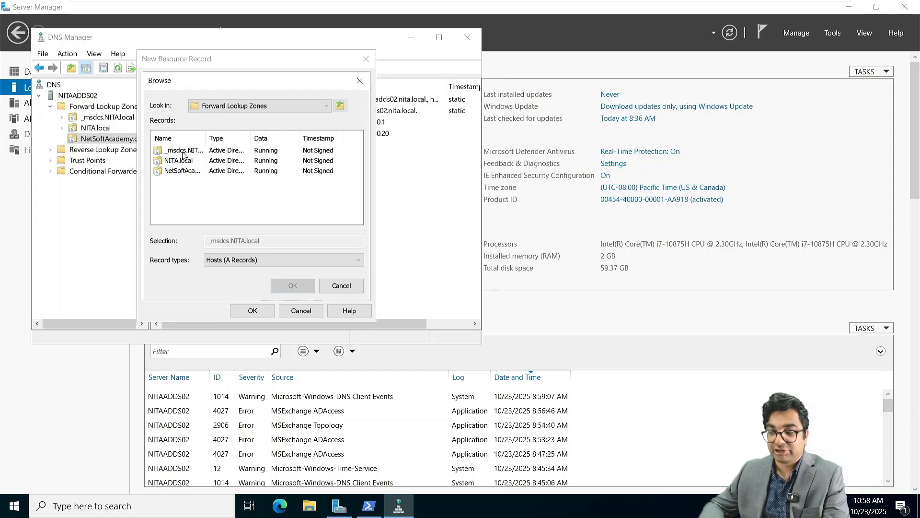
click(183, 172)
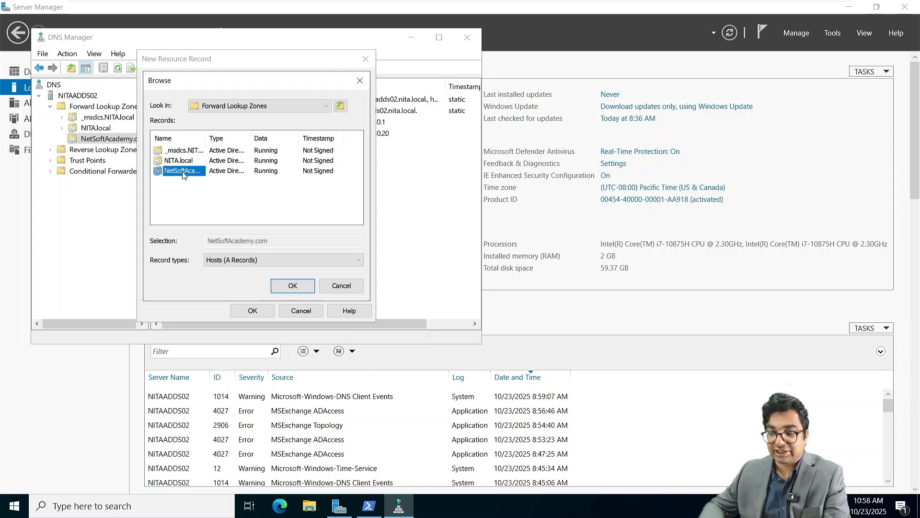
double_click(183, 172)
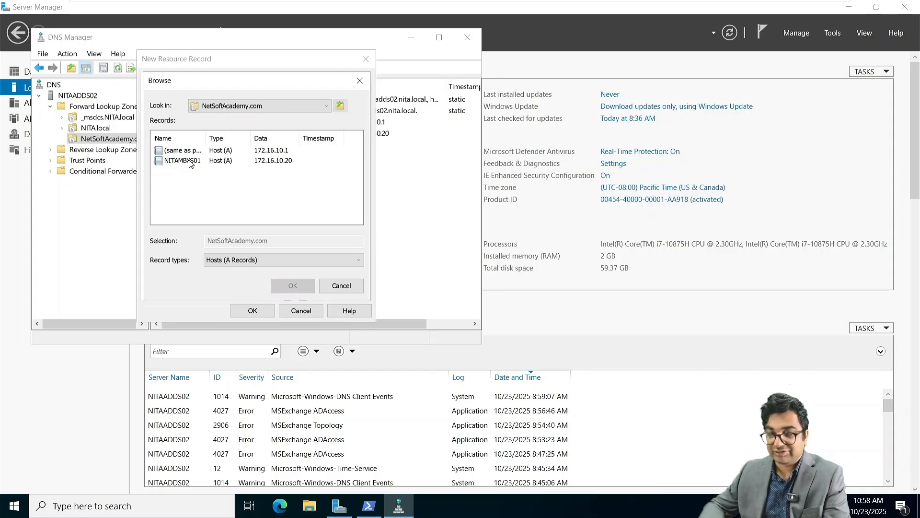
click(190, 162)
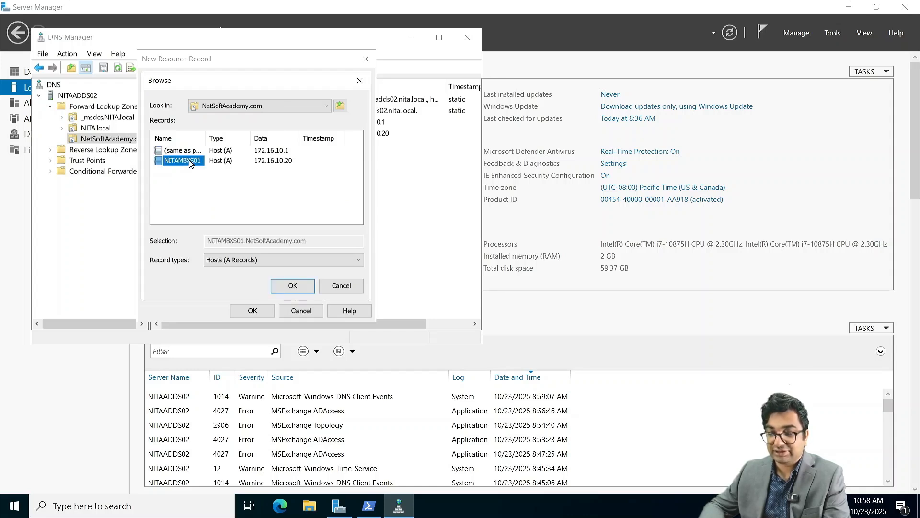
click(303, 287)
click(252, 311)
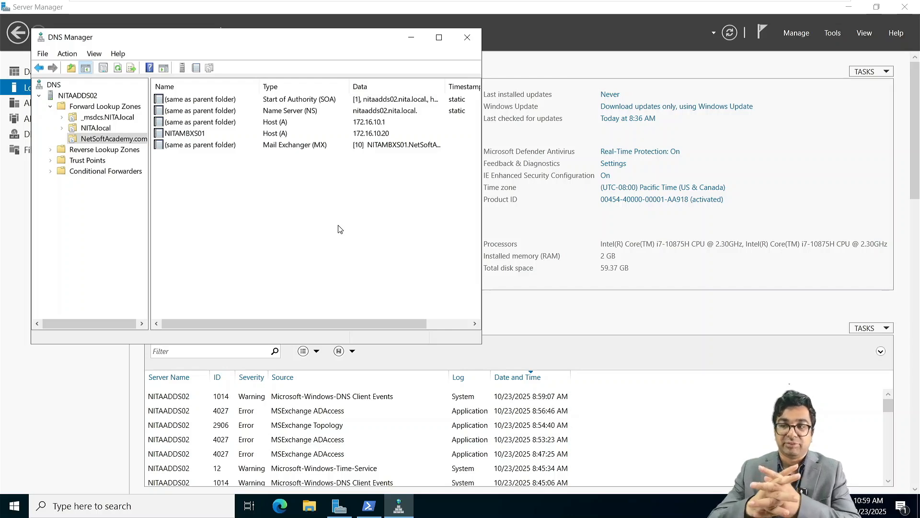
click(467, 37)
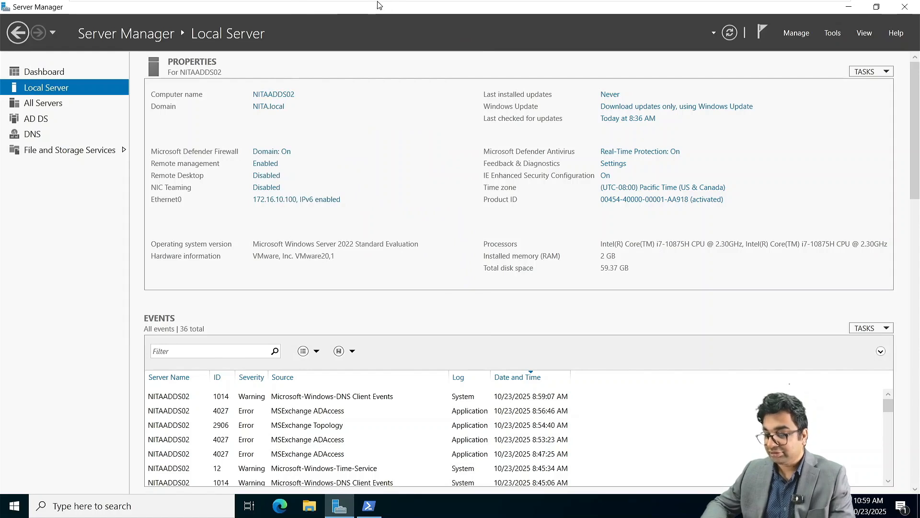
Switch to the NITAADDS01 VM and sign in with the domain administrator password.
mouse_move(405, 5)
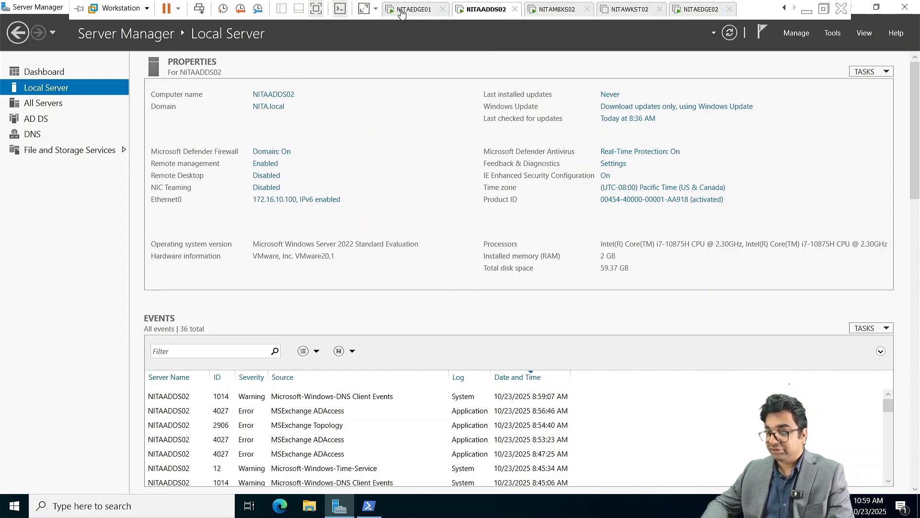
click(786, 10)
click(786, 11)
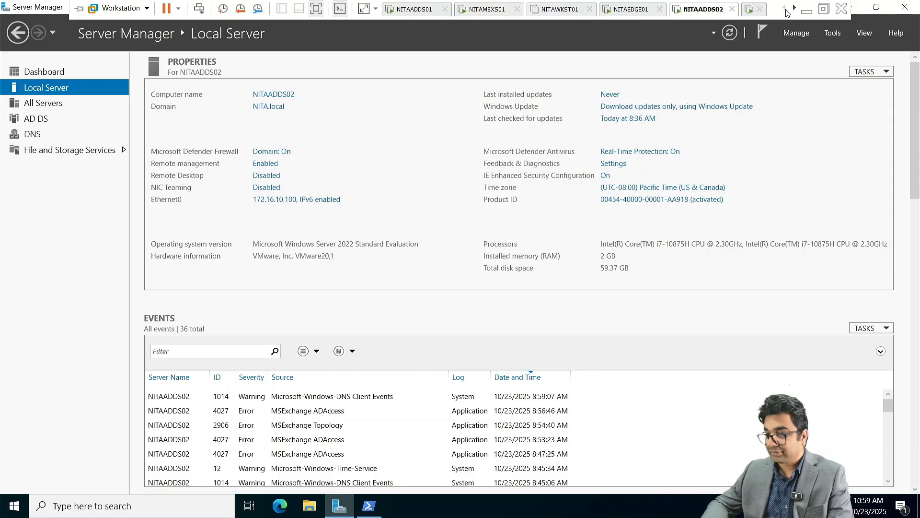
click(415, 13)
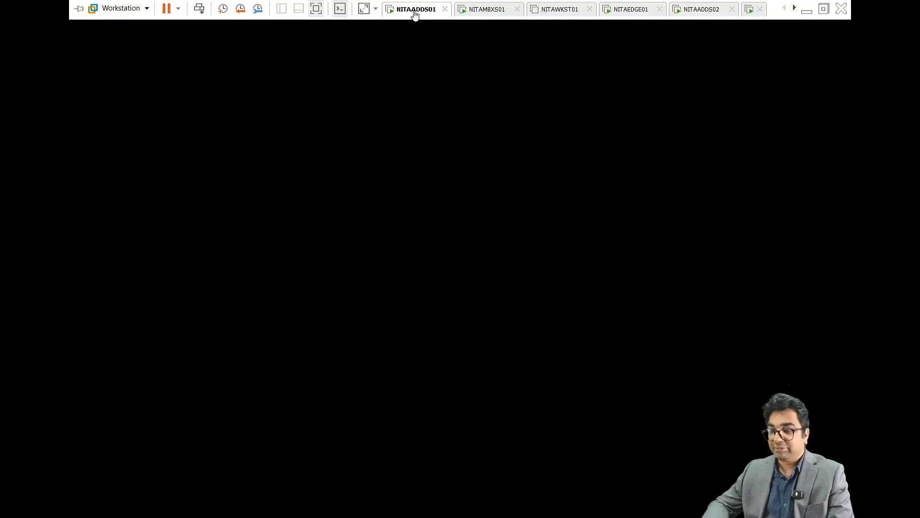
click(198, 10)
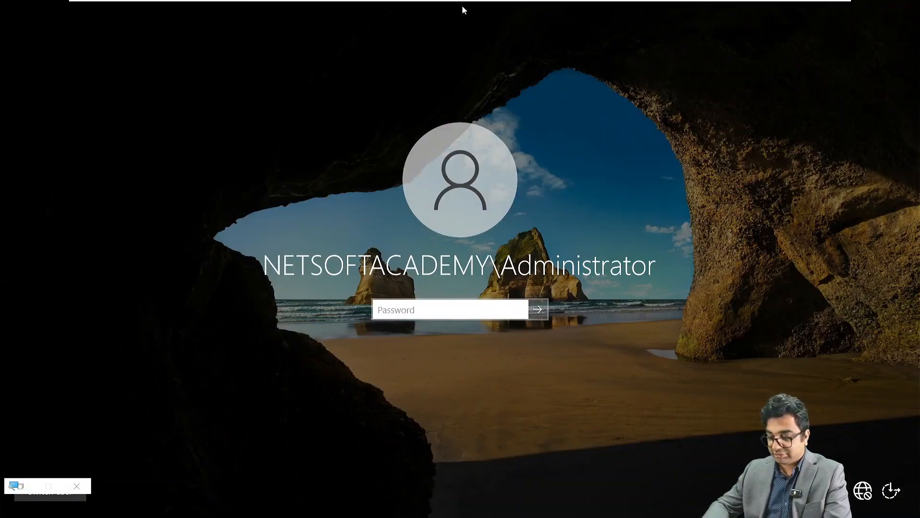
text(Password123)
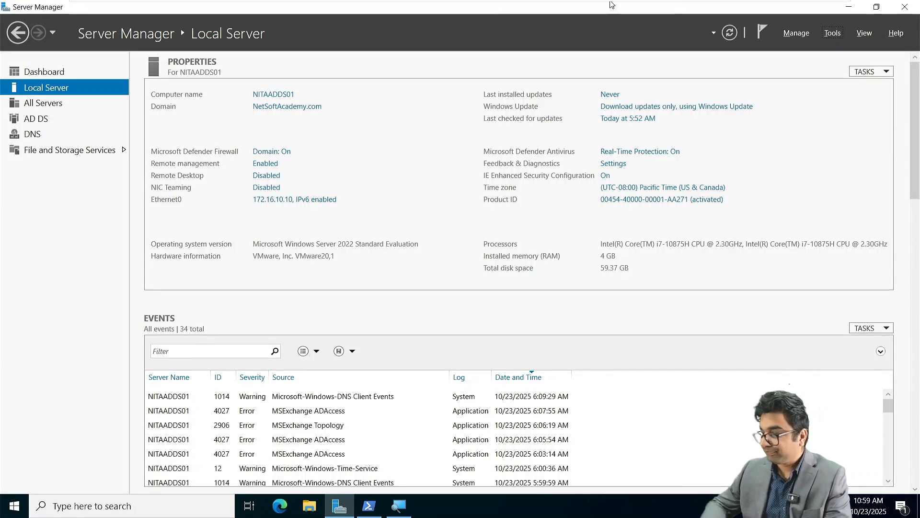
Launch DNS Manager from Server Manager Tools and expand the NITAADDS01 server node.
click(828, 33)
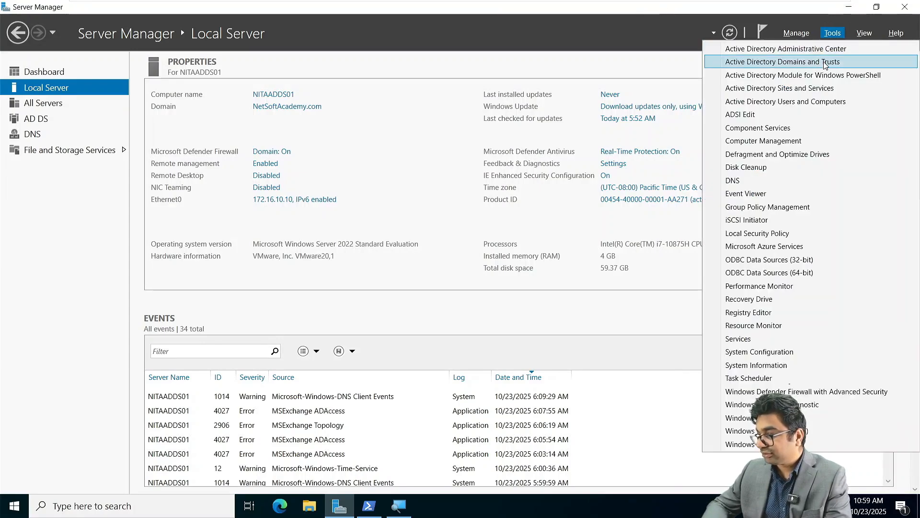
click(749, 182)
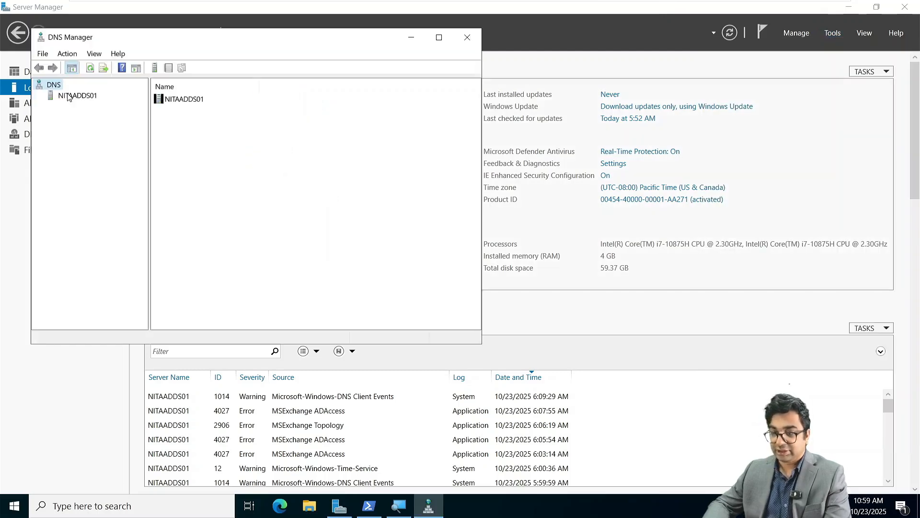
double_click(69, 96)
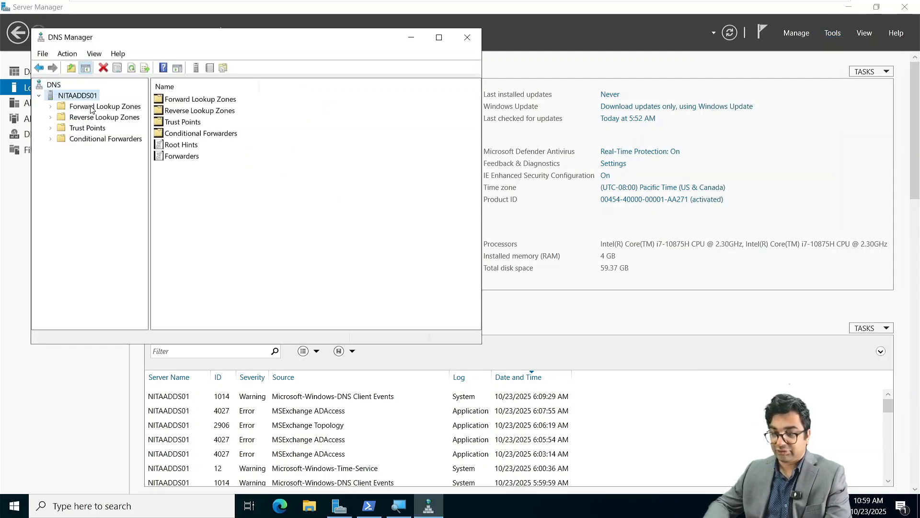
Create the primary AD-integrated forward zone NITA.local with domain-wide replication and secure-only dynamic updates.
click(90, 107)
right_click(91, 110)
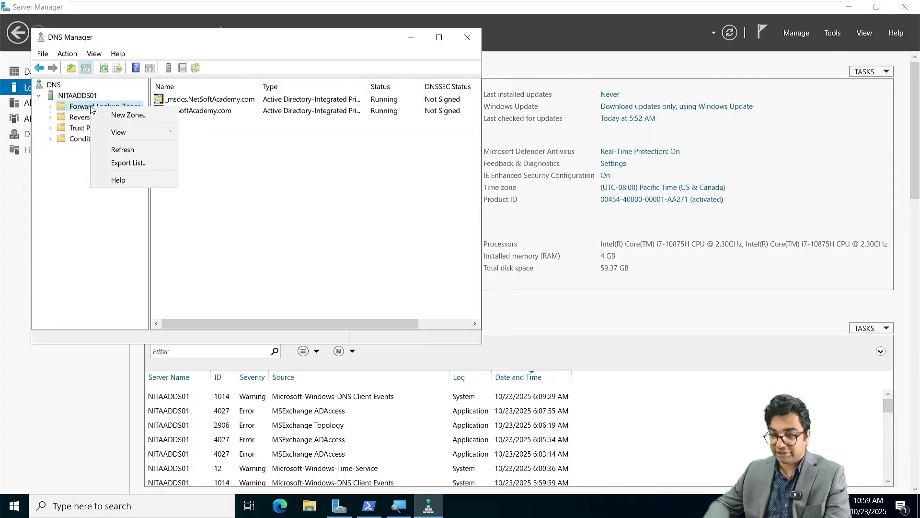
click(117, 117)
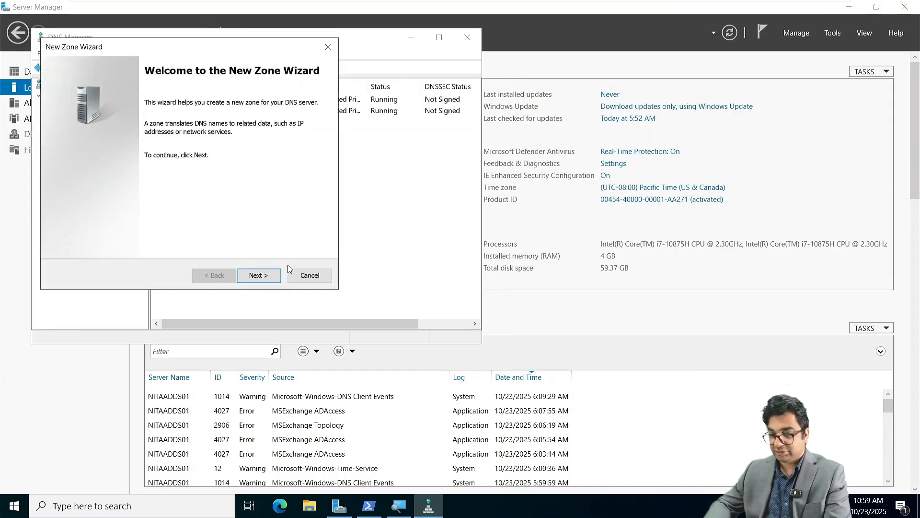
click(269, 273)
click(269, 273)
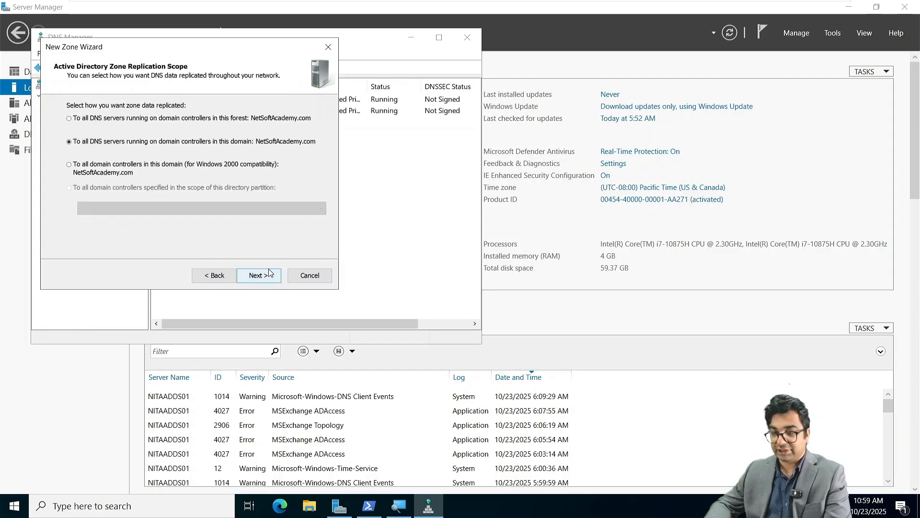
click(269, 273)
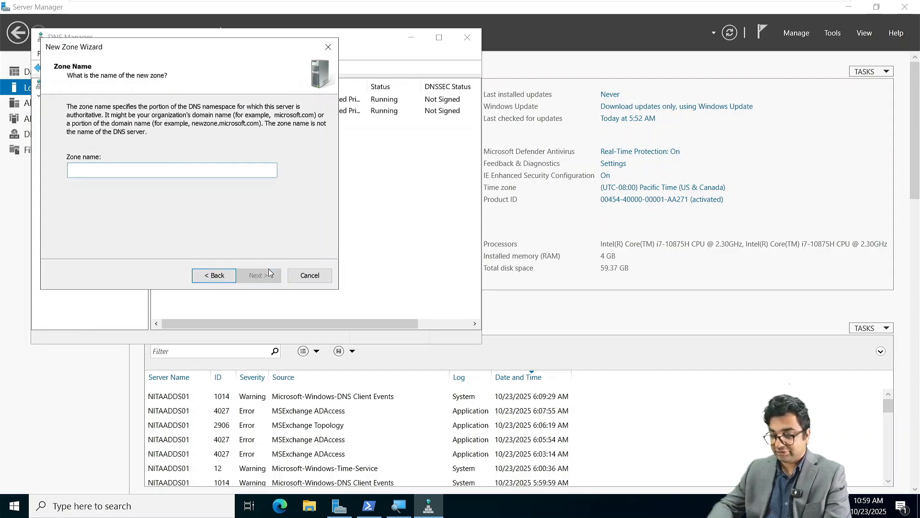
text(NITA.local)
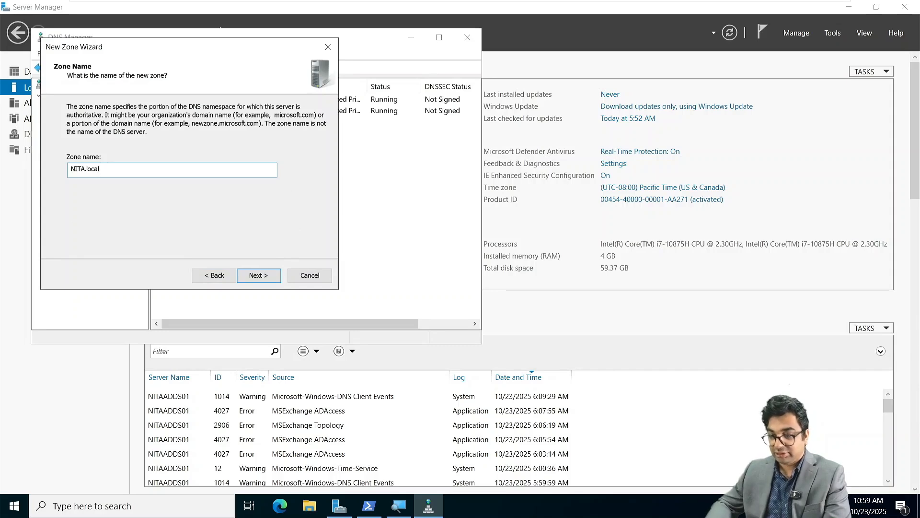
click(269, 274)
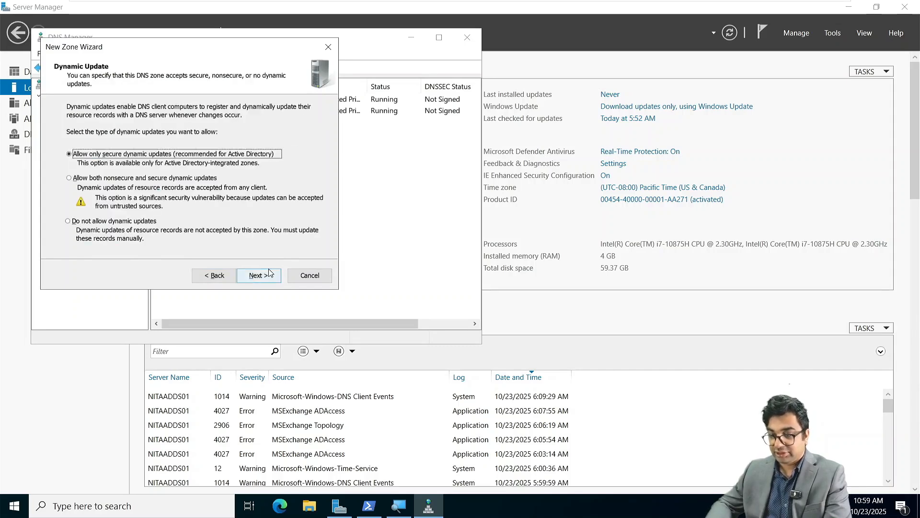
click(269, 274)
click(259, 274)
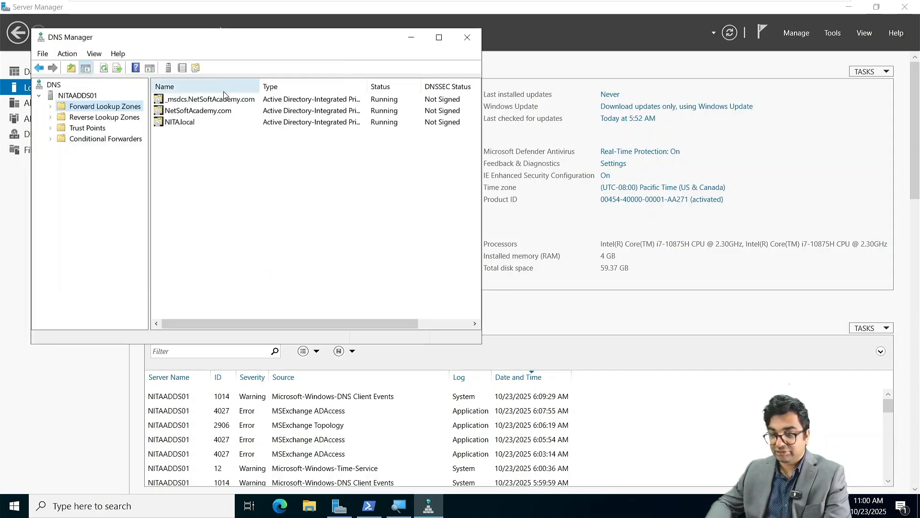
Add a blank-name host (A) record for the NITA.local zone itself at 172.16.10.1.
double_click(194, 123)
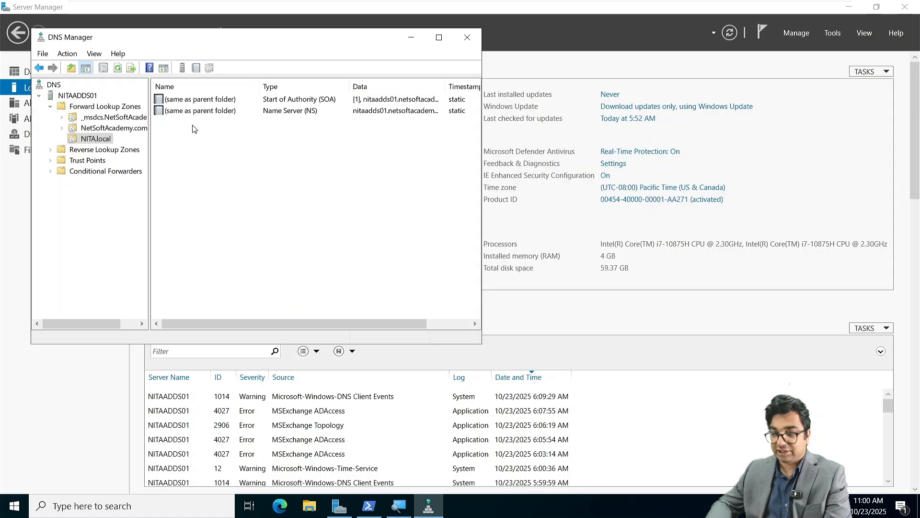
right_click(220, 185)
click(183, 155)
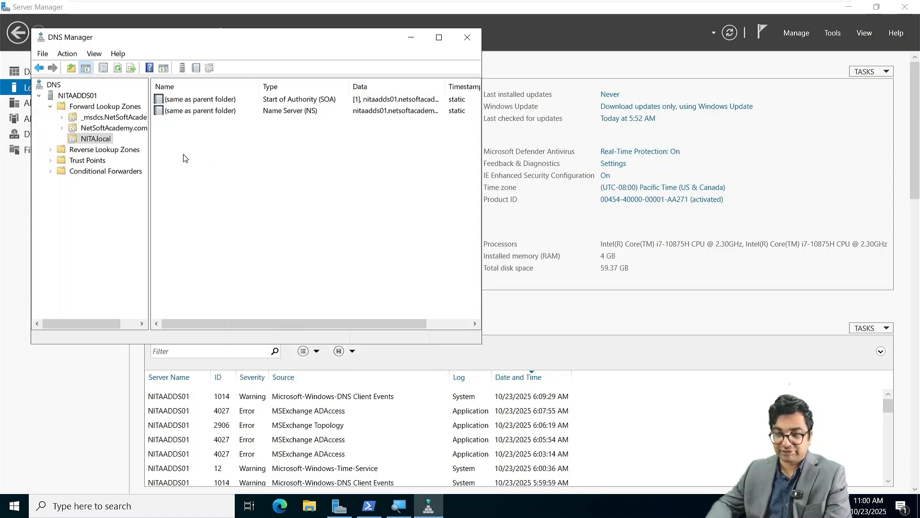
right_click(81, 138)
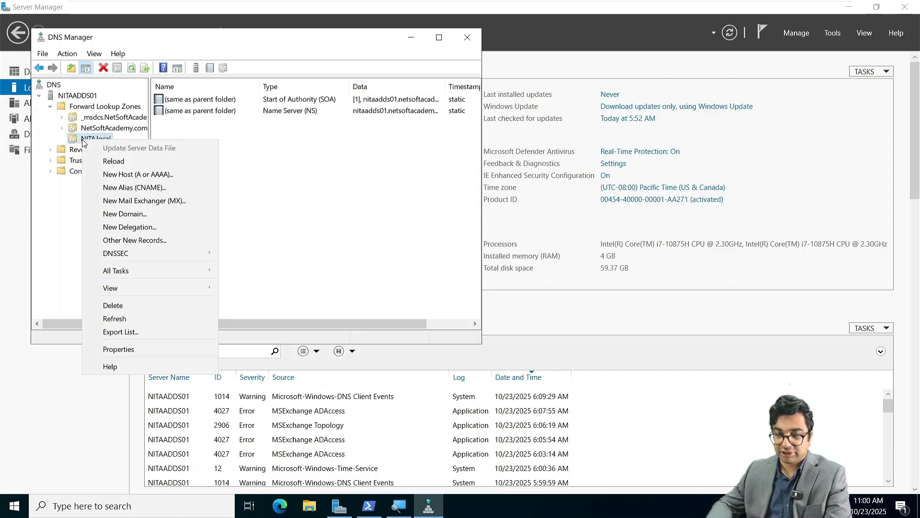
click(300, 162)
right_click(202, 162)
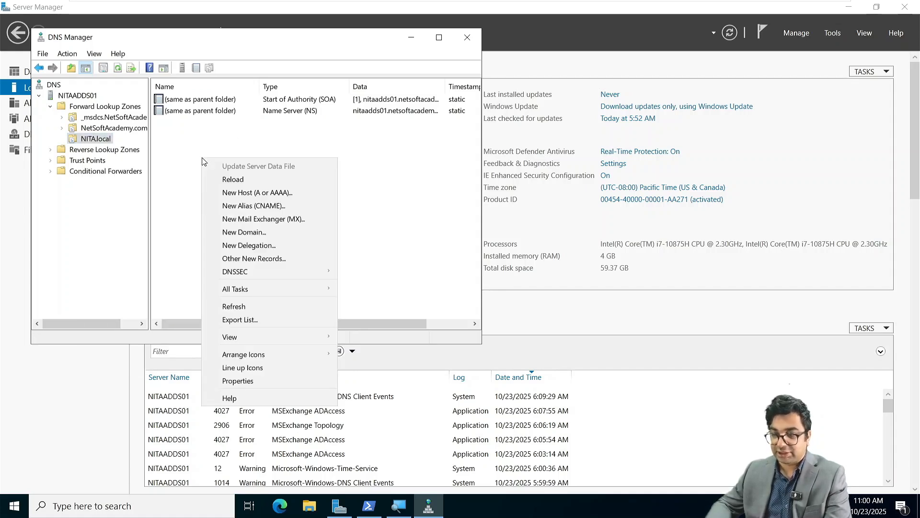
click(252, 194)
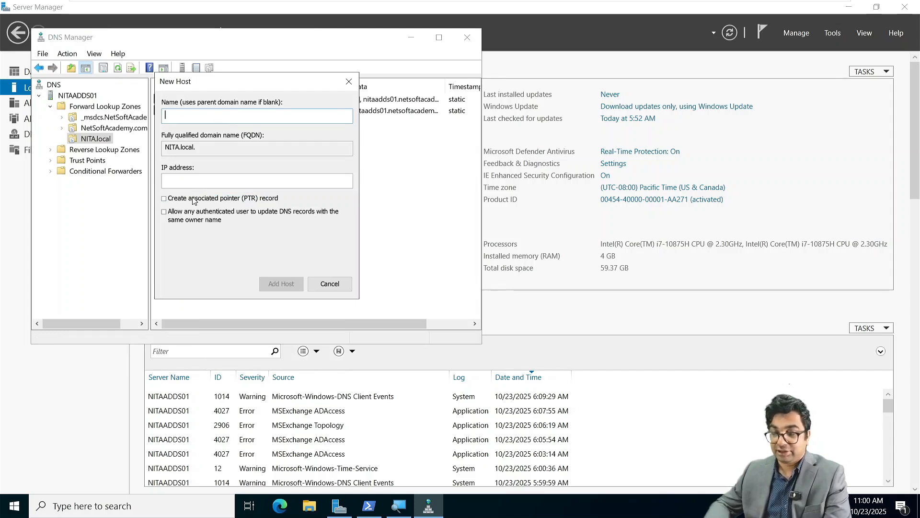
click(185, 178)
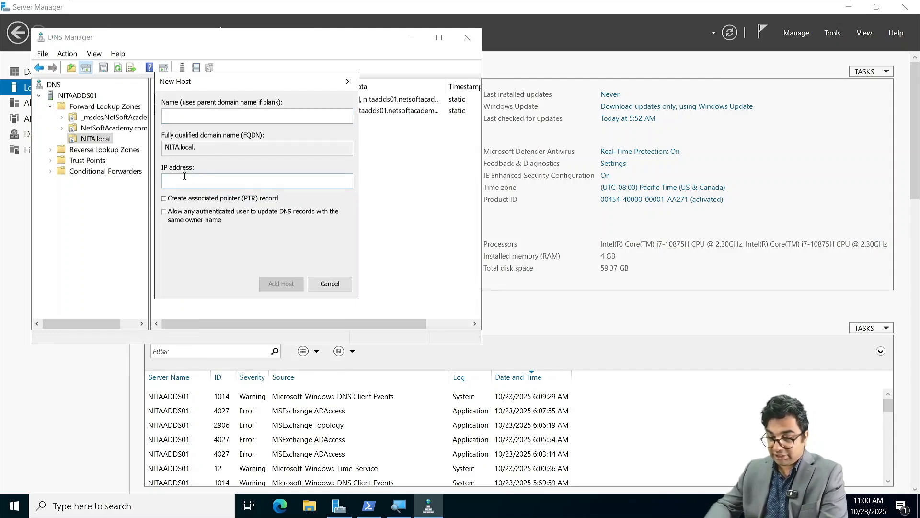
text(172.16.10.1)
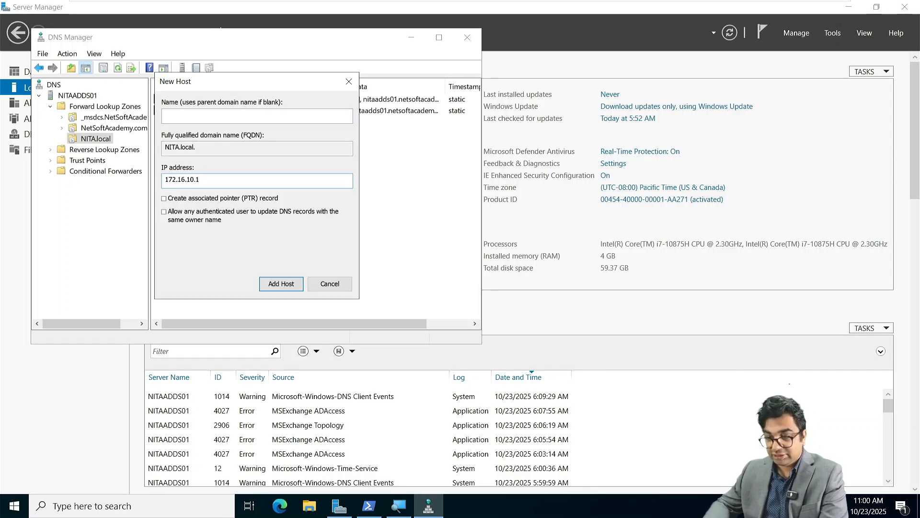
key(Return)
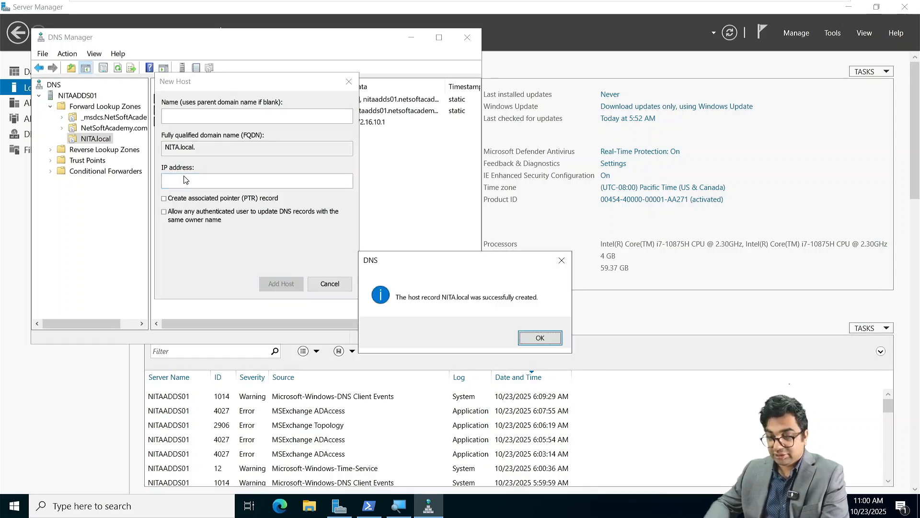
click(541, 339)
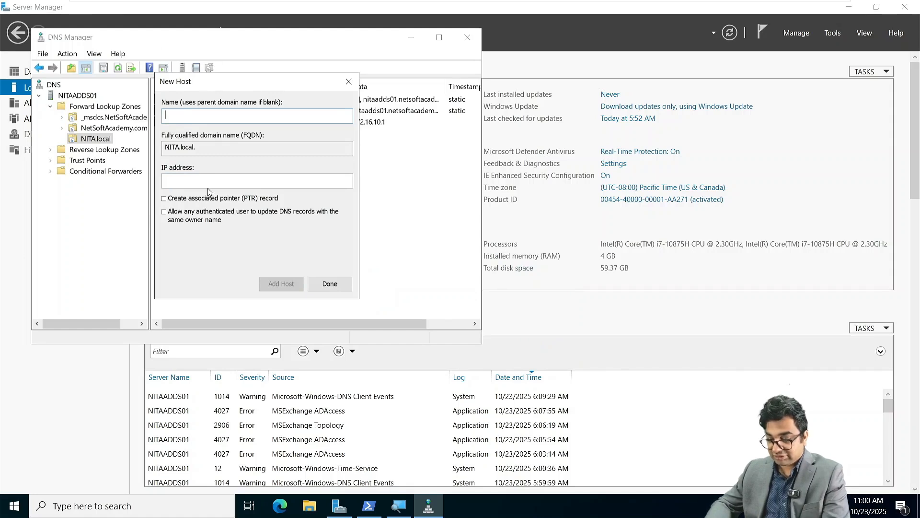
Add host record NITAMBXS02 at 172.16.10.110 and close the New Host dialog.
text(NITA)
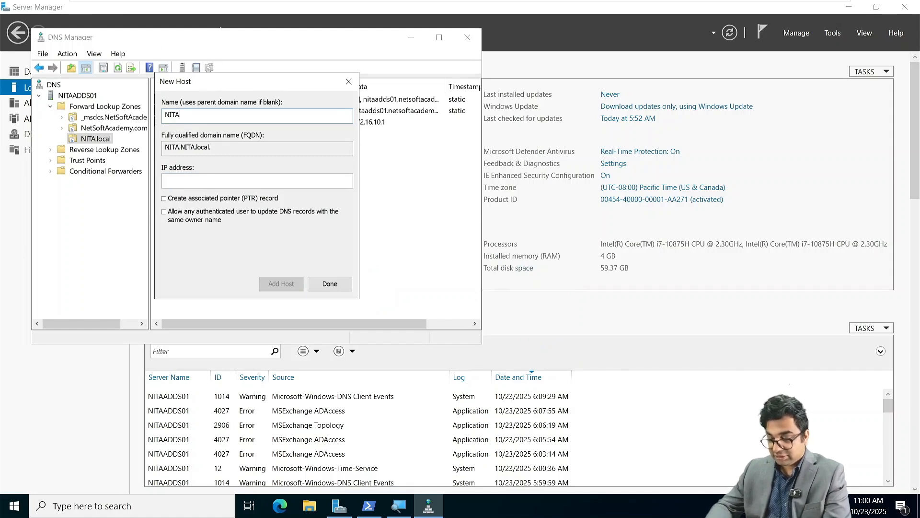
text(MBXS02)
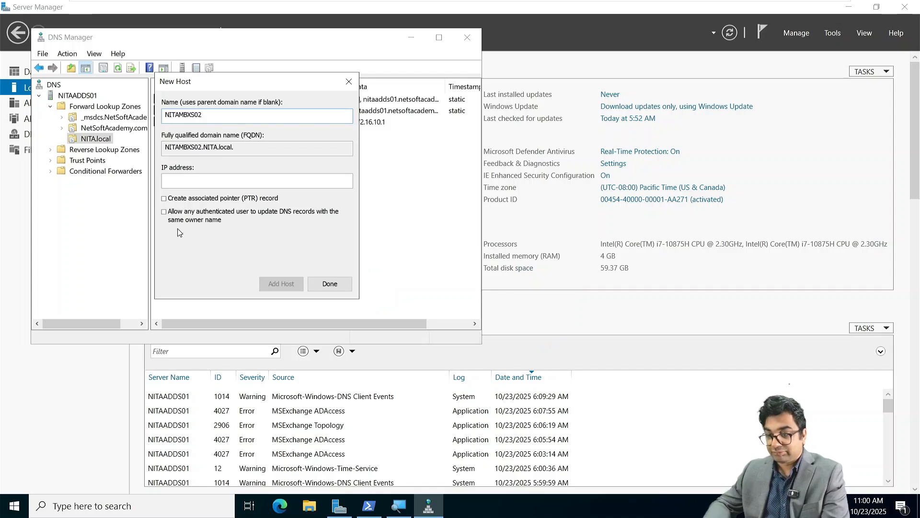
click(179, 180)
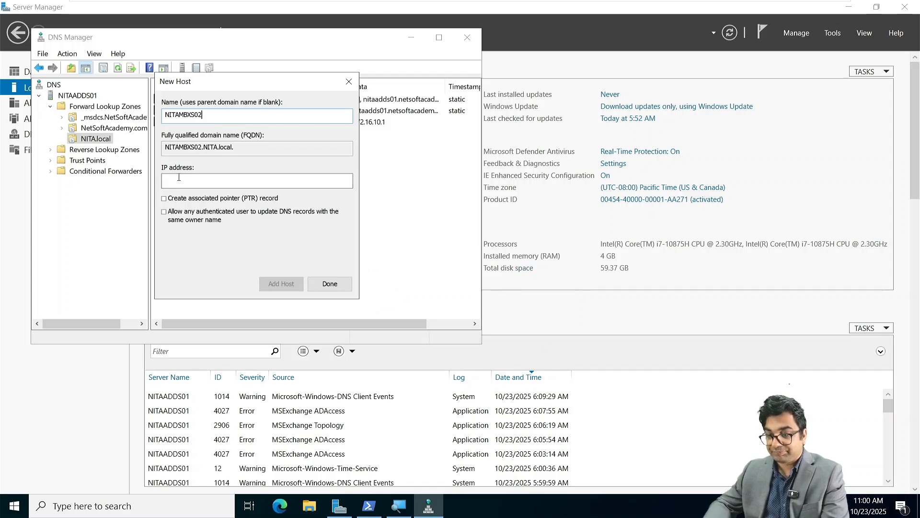
text(172)
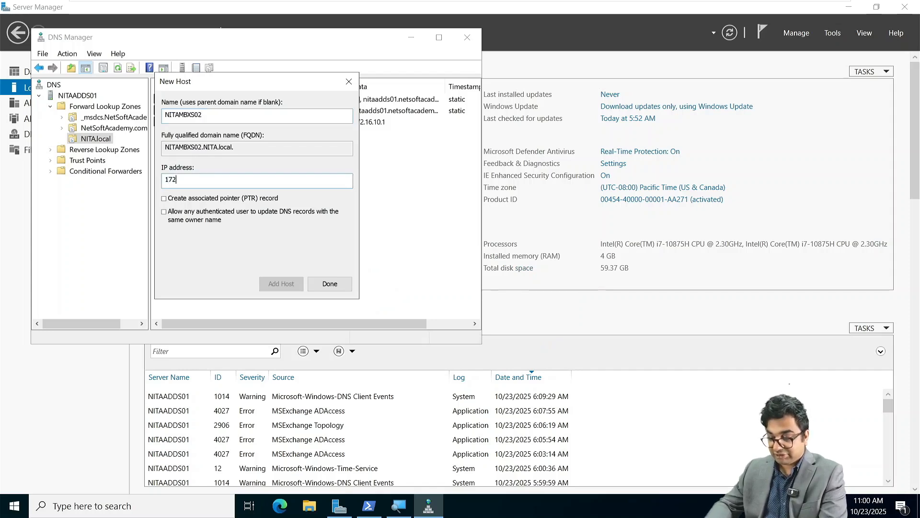
text(.16.10.110)
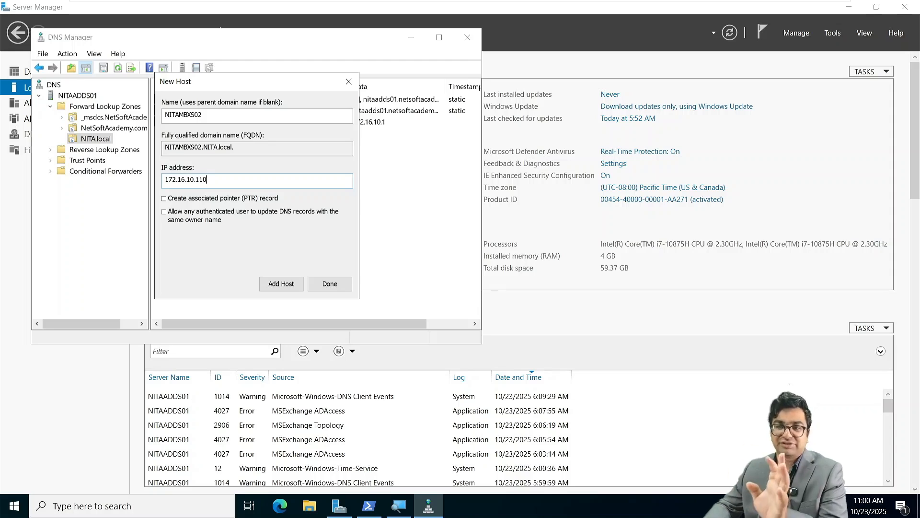
key(Return)
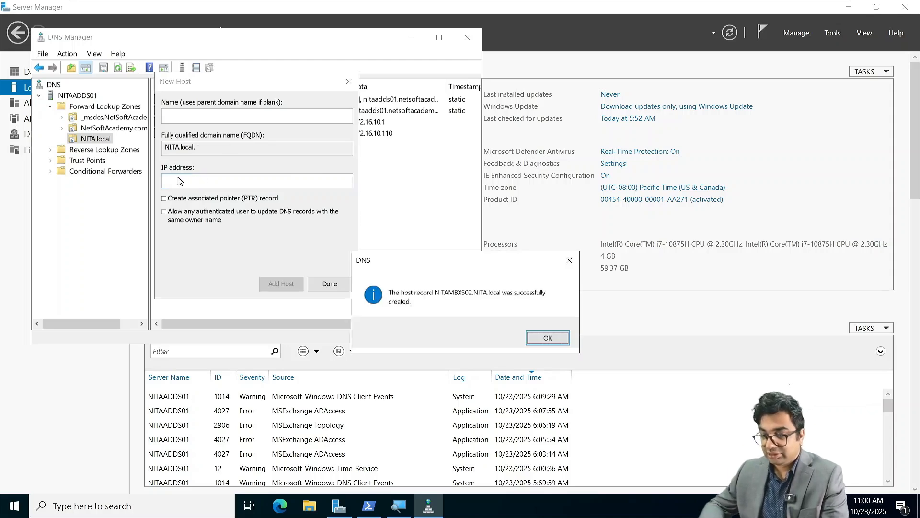
click(547, 337)
click(327, 286)
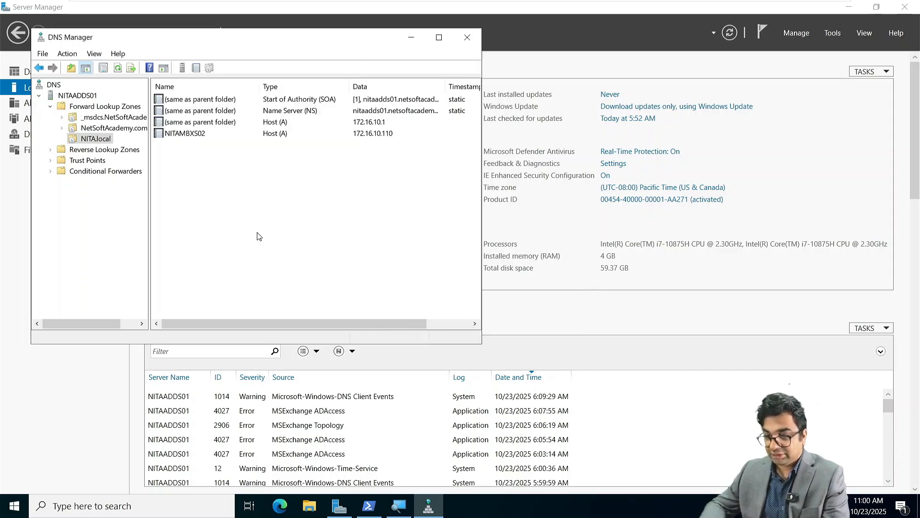
Create a priority-10 MX record in NITA.local browsed to host NITAMBXS02, then close DNS Manager.
right_click(184, 160)
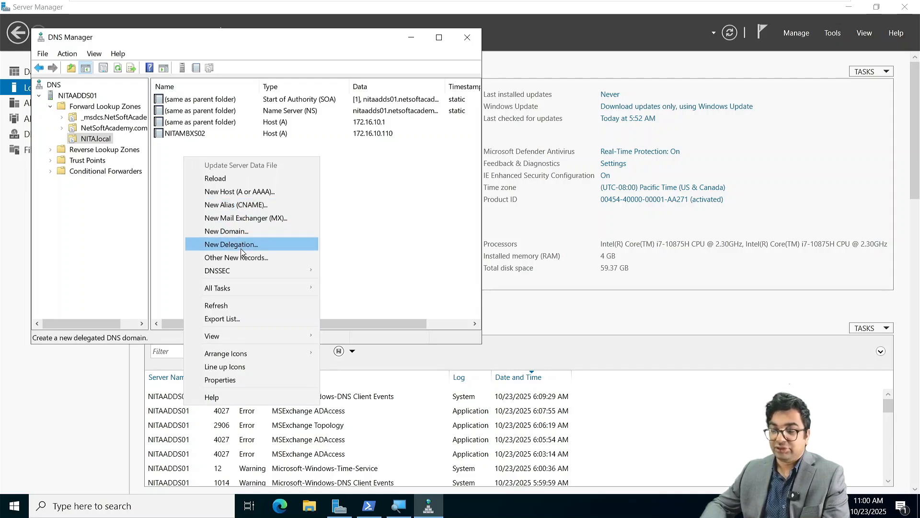
click(237, 218)
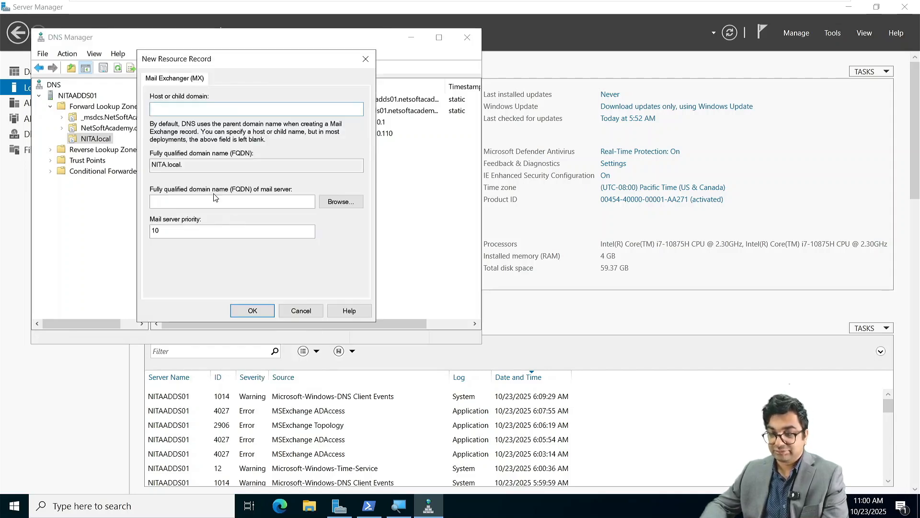
click(351, 203)
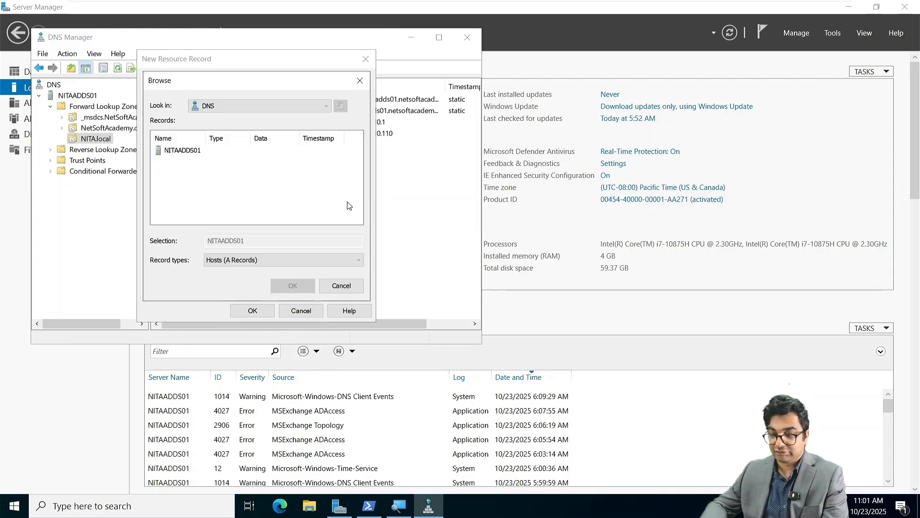
click(182, 151)
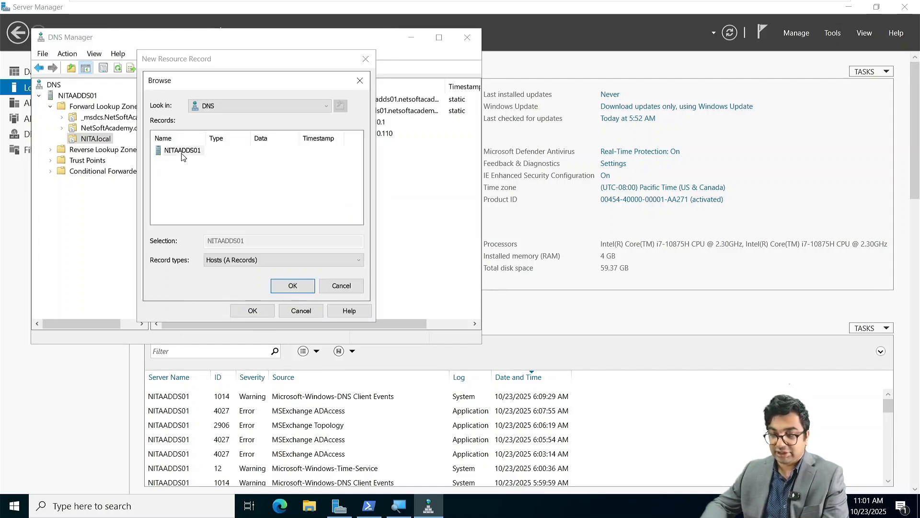
double_click(182, 153)
double_click(183, 153)
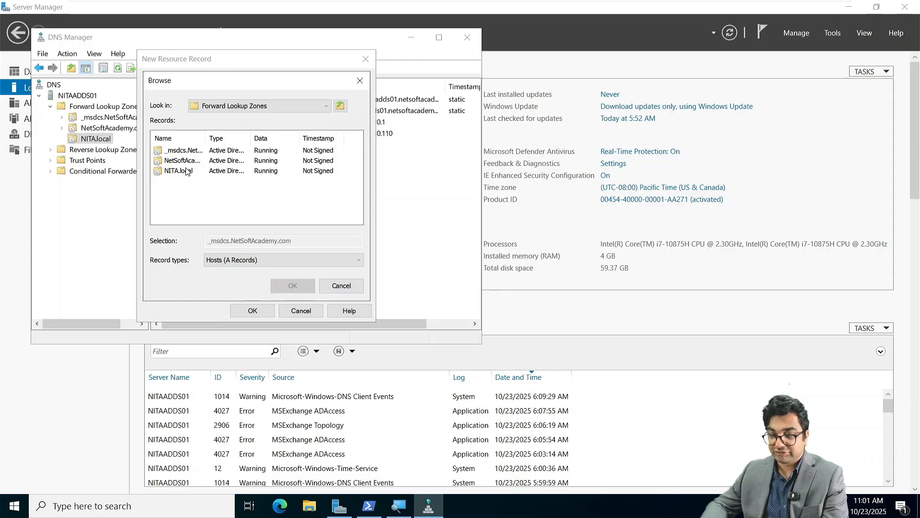
double_click(186, 171)
click(183, 163)
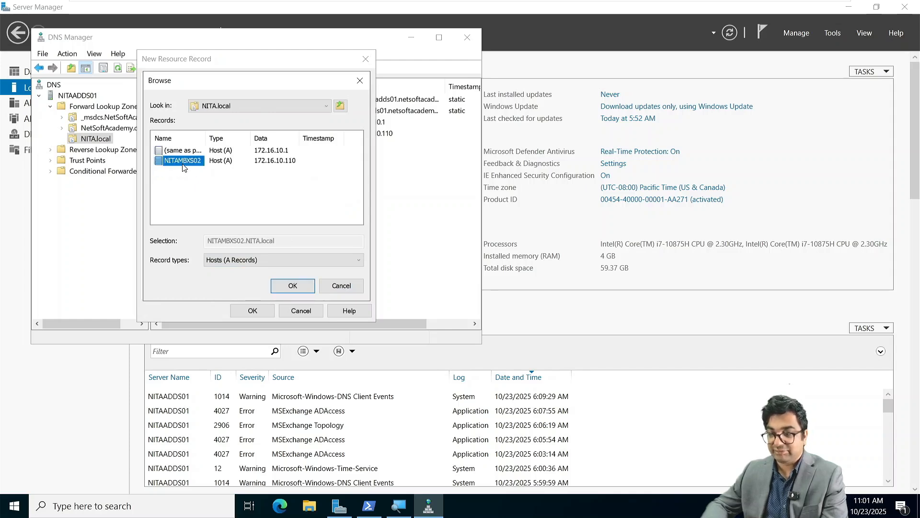
click(290, 287)
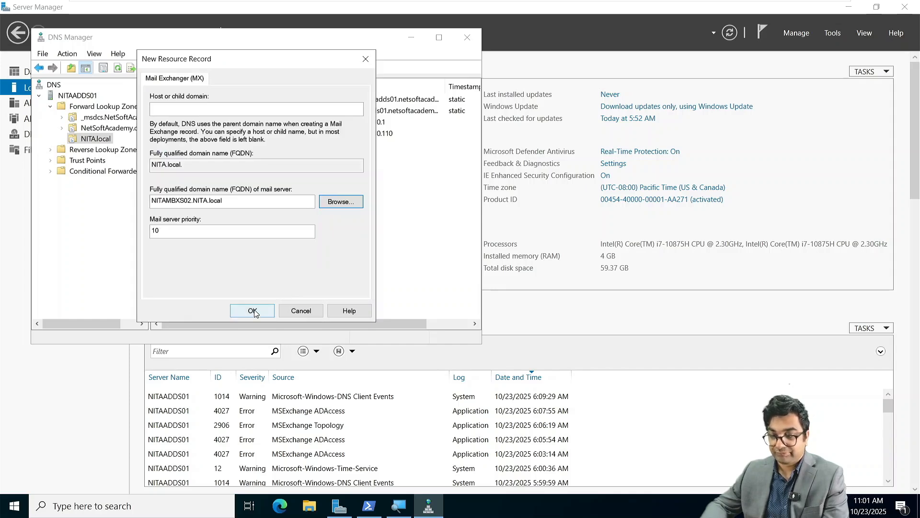
click(252, 311)
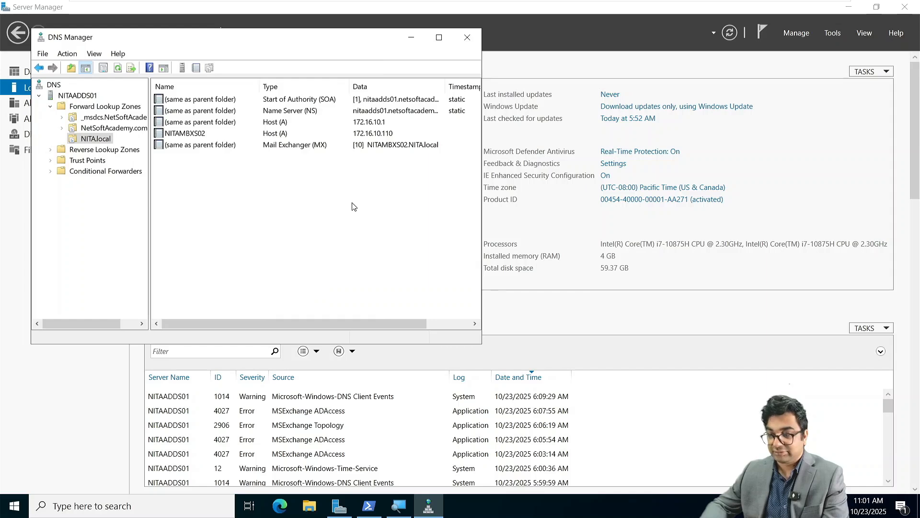
click(476, 34)
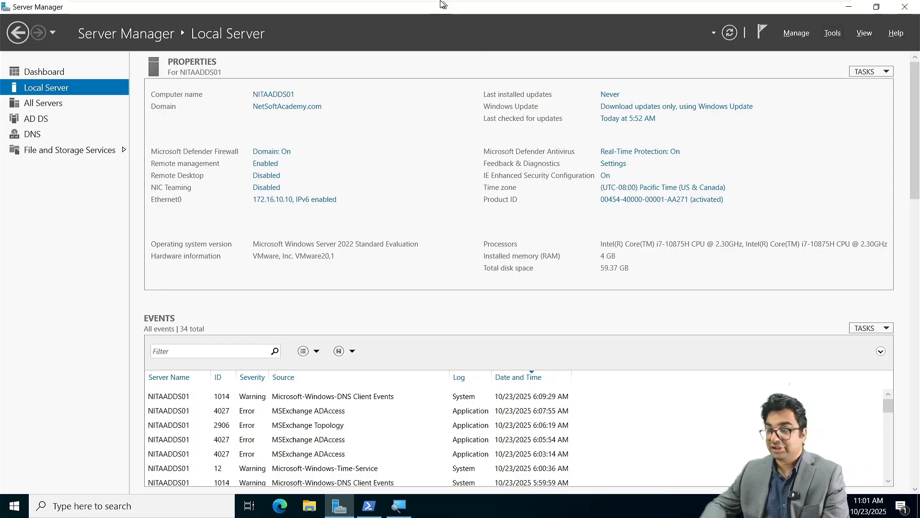
Switch to the NITAWKST01 virtual machine and power it on.
mouse_move(443, 5)
click(551, 9)
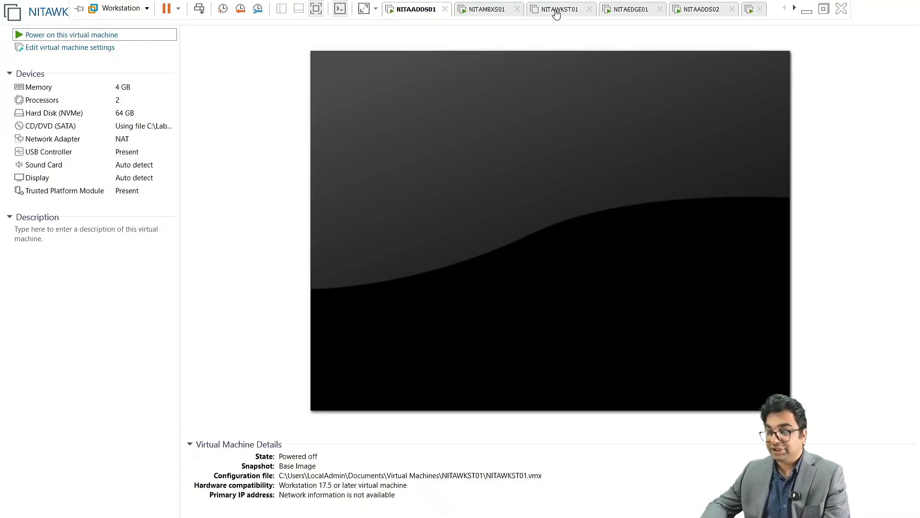
click(94, 40)
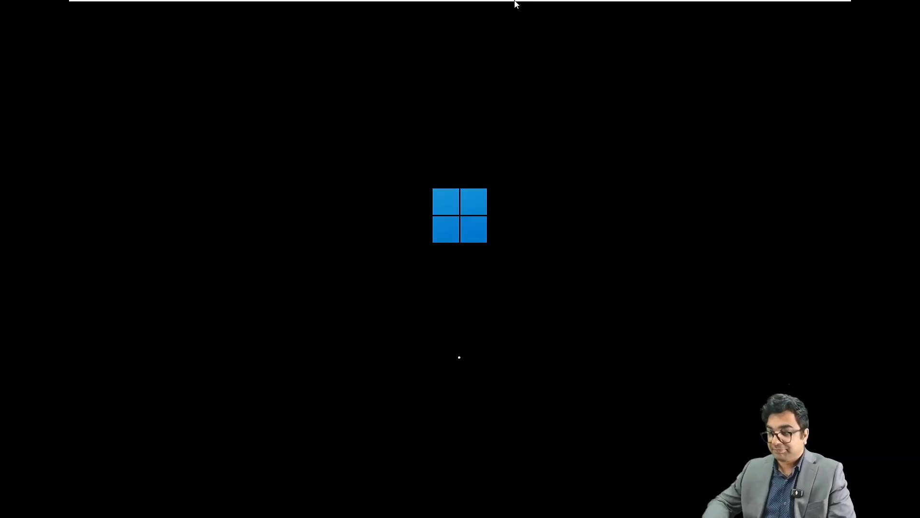
Review the NITAWKST01 virtual machine settings (4 GB memory) and close them unchanged.
mouse_move(500, 2)
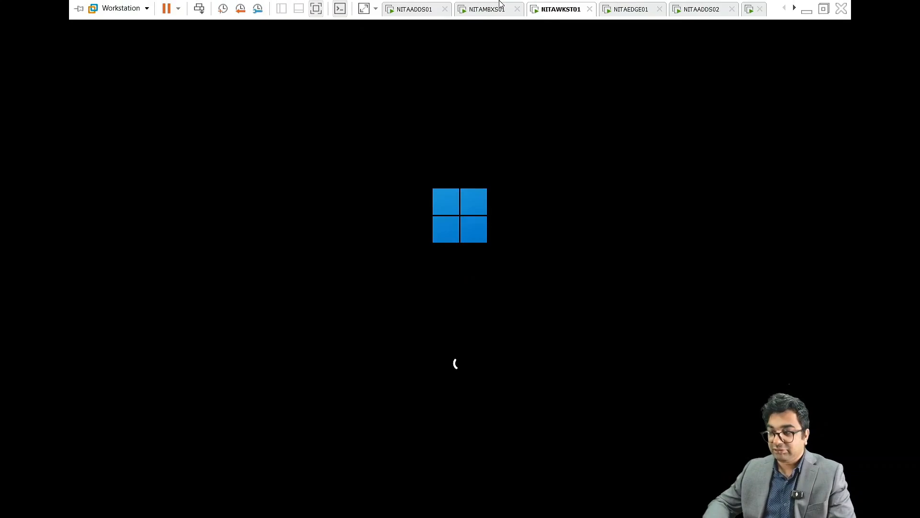
right_click(549, 10)
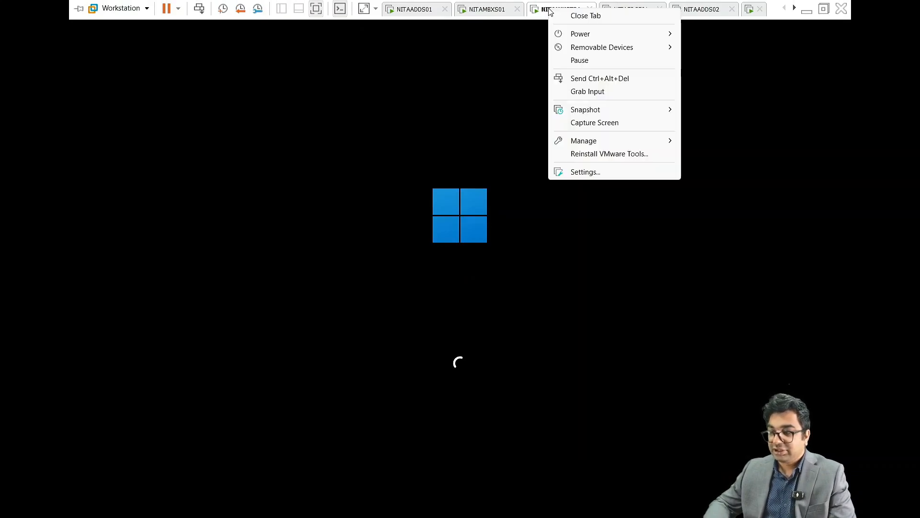
click(586, 171)
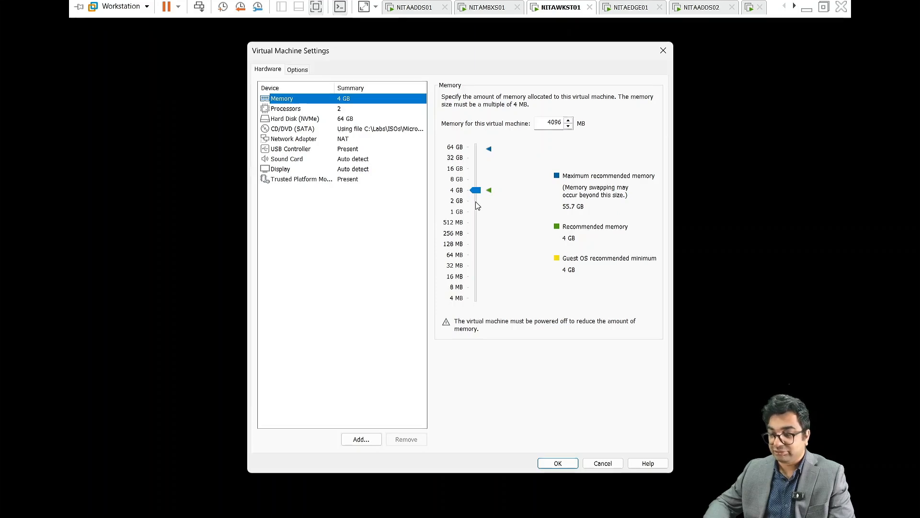
click(559, 464)
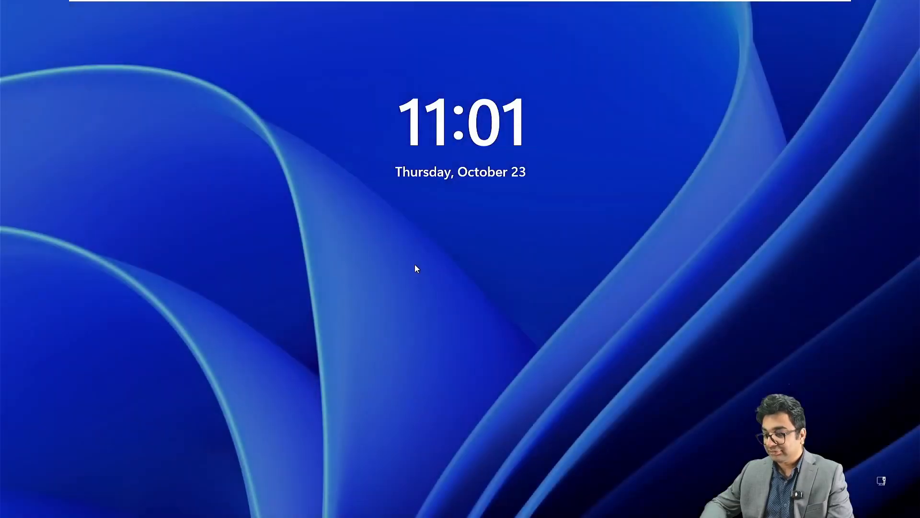
Choose Other user and sign in with a NETSOFTACADEMY domain user's username and password.
click(415, 263)
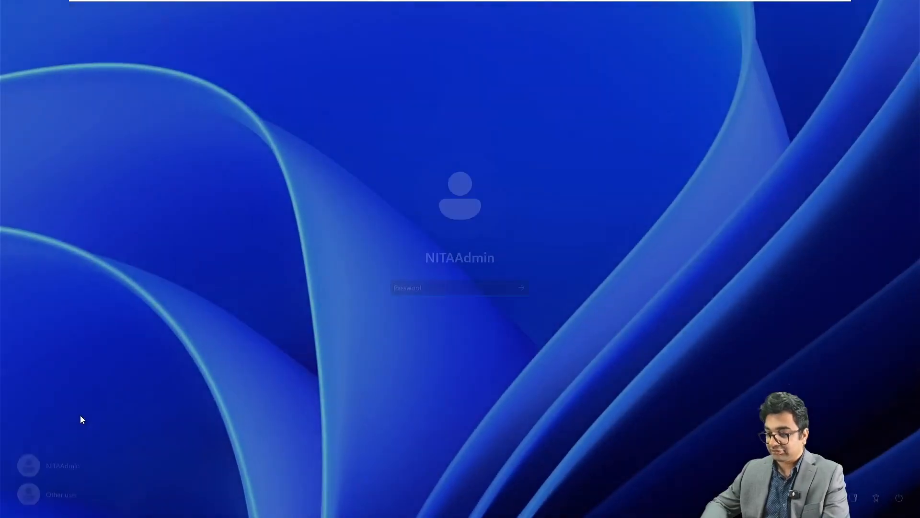
click(59, 488)
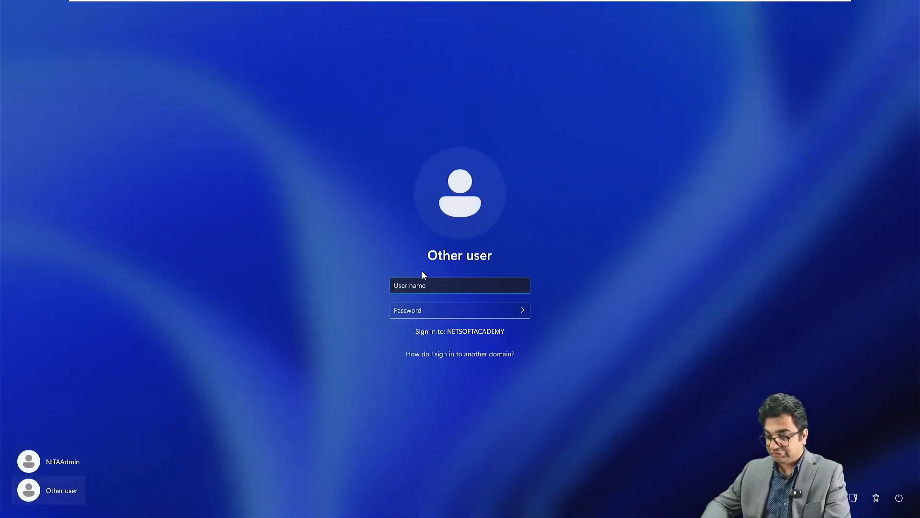
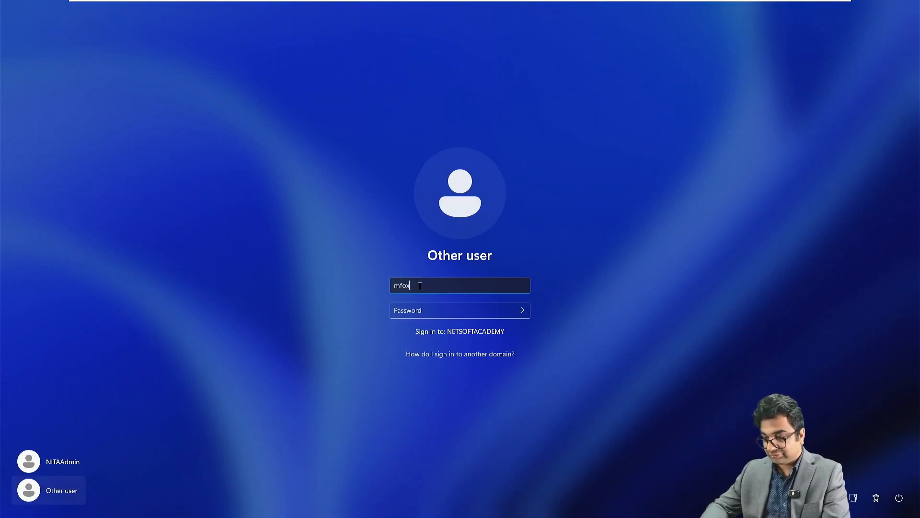
key(Tab)
text(********)
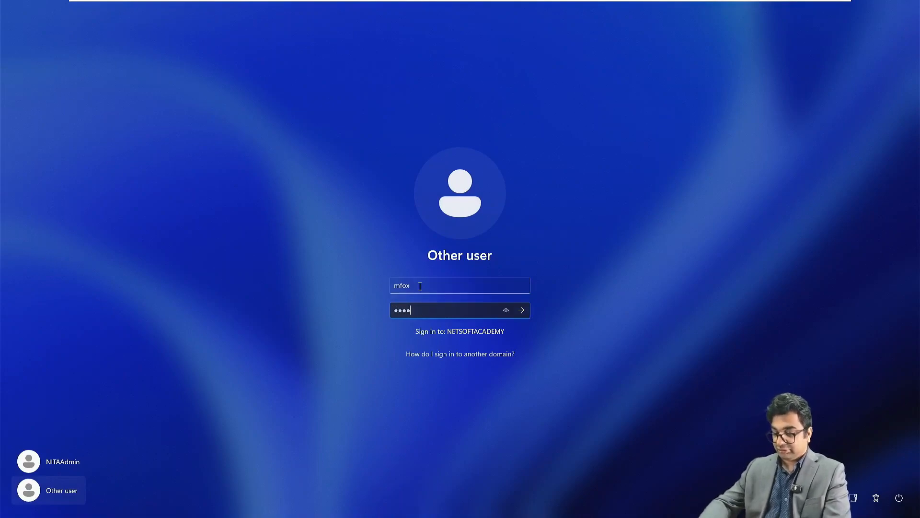
text(****)
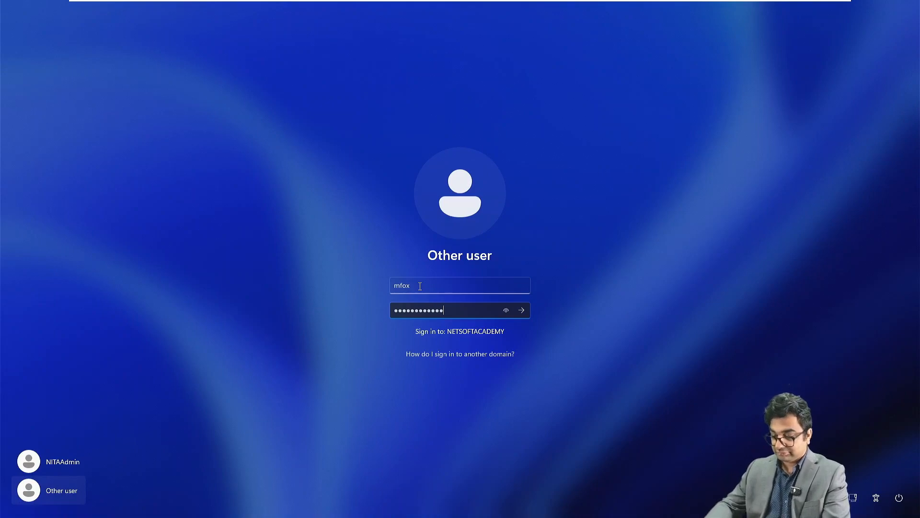
key(Return)
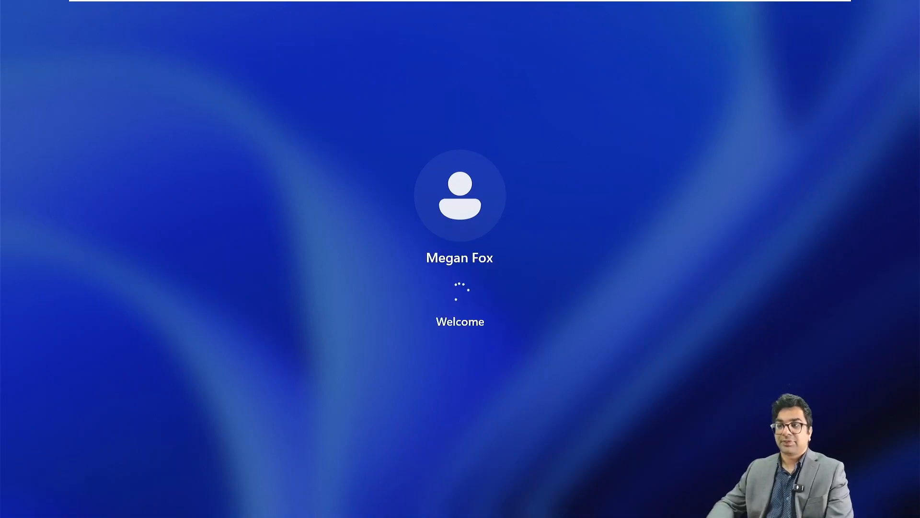
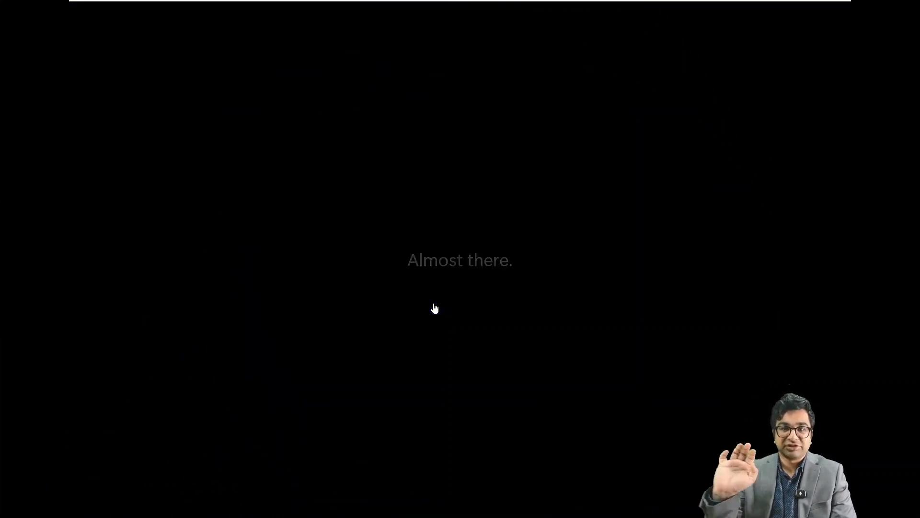
Open the Start menu on the freshly set-up Windows 11 desktop.
key(super)
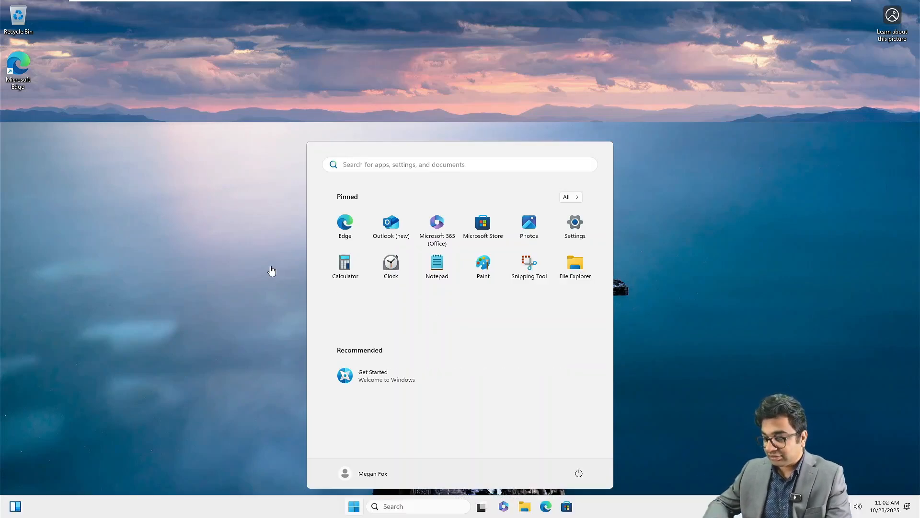
Launch Edge, finish first-run setup without syncing, importing or personalisation, then open an InPrivate window.
click(349, 224)
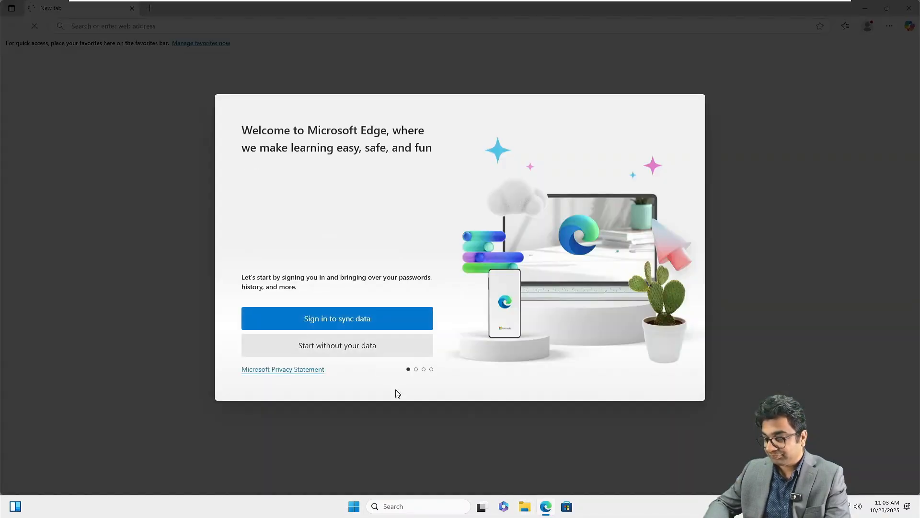
click(370, 345)
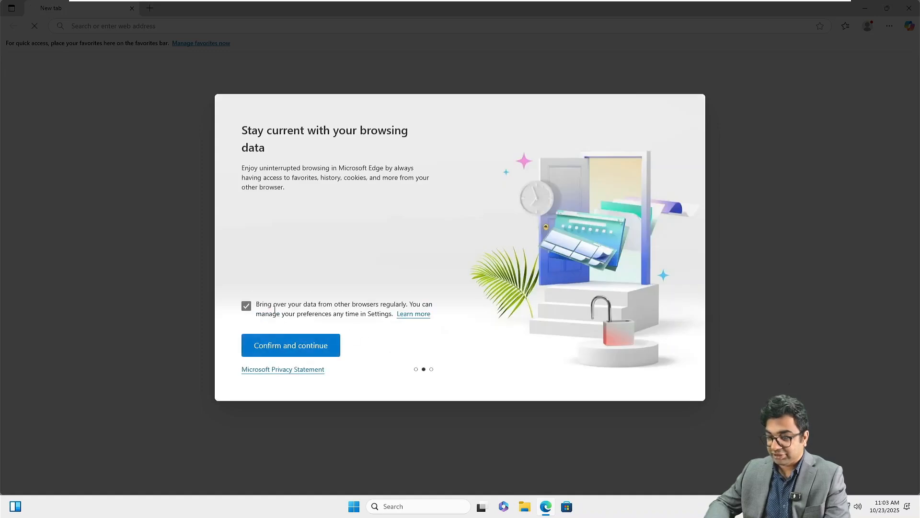
click(247, 306)
click(317, 348)
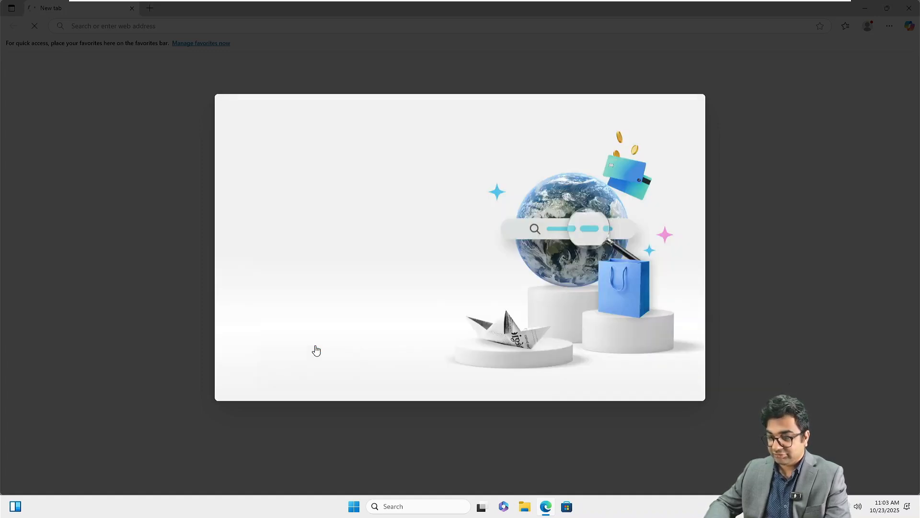
click(247, 304)
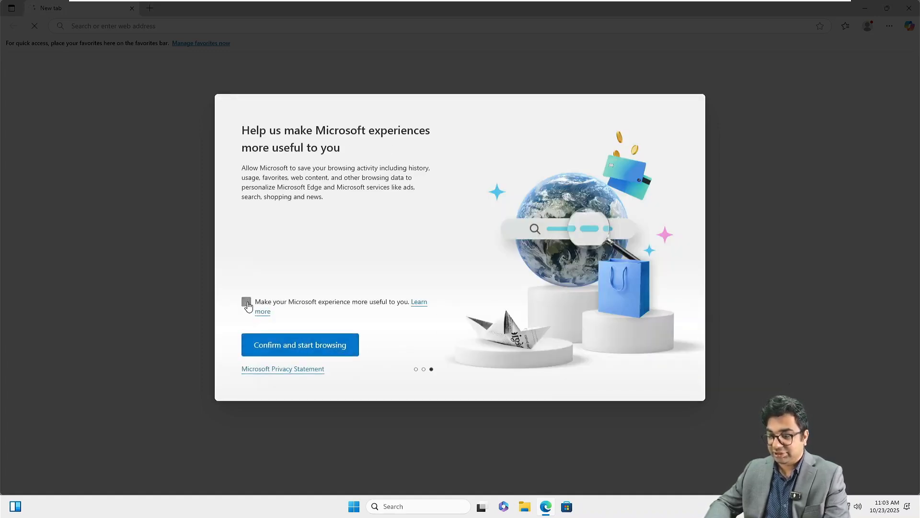
click(304, 345)
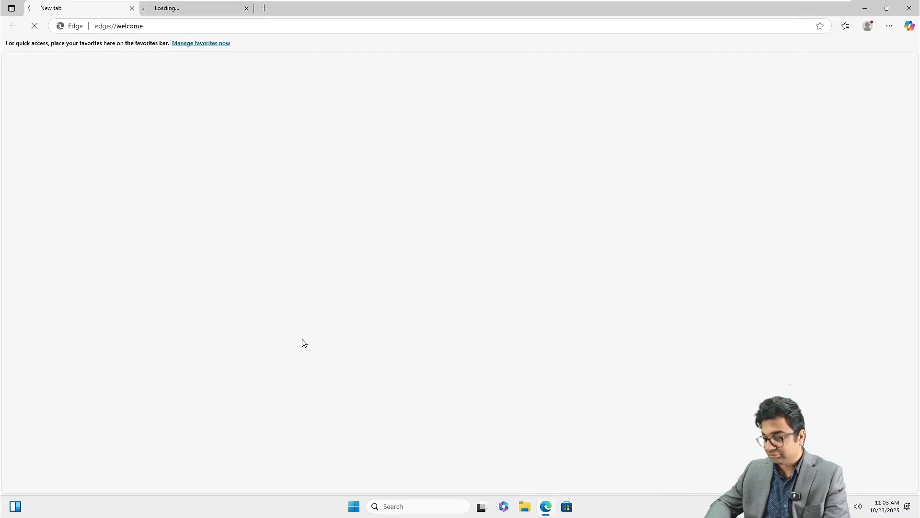
right_click(547, 506)
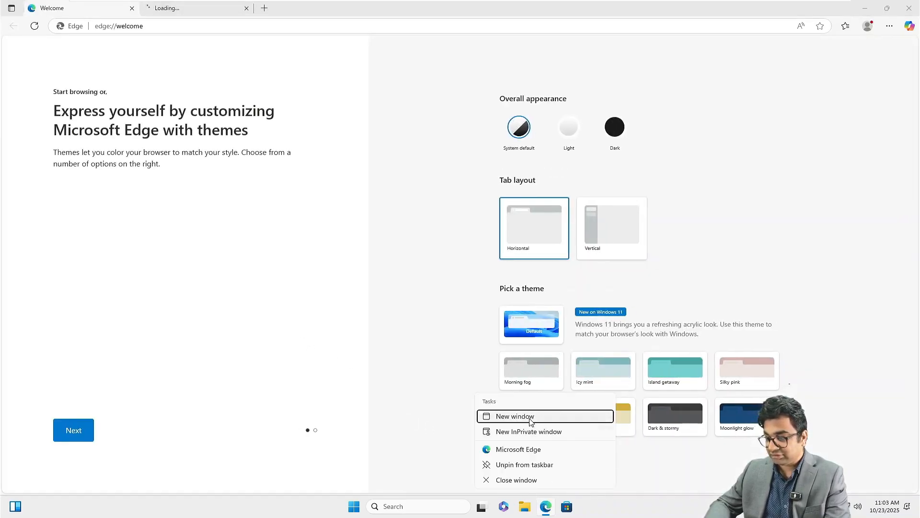
click(529, 432)
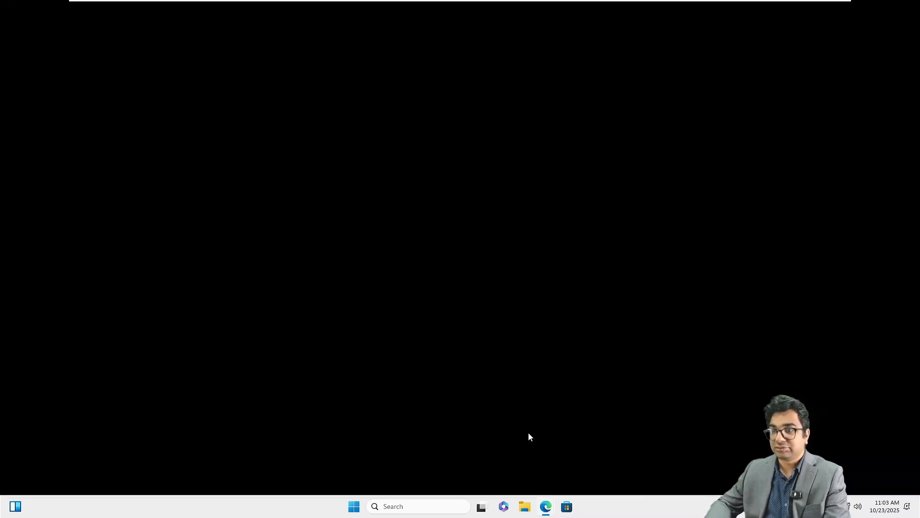
key(ctrl+plus)
key(ctrl+plus)
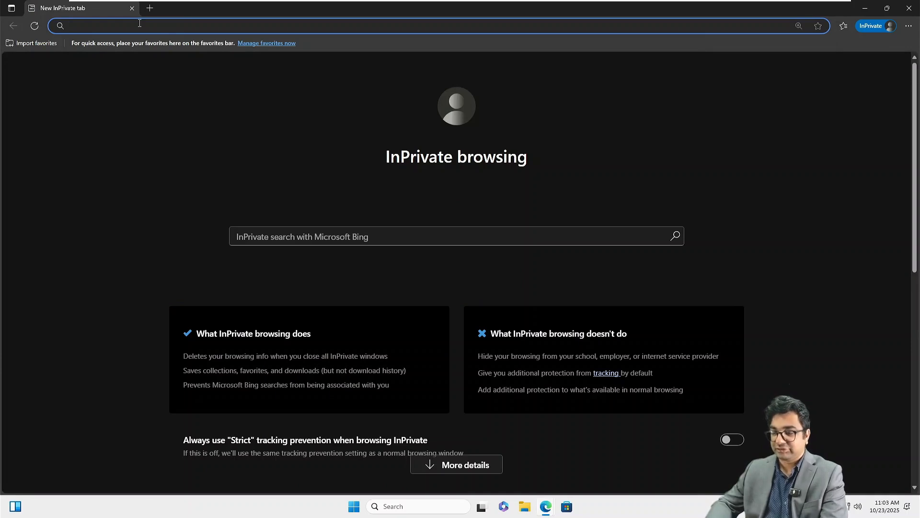
text(htt)
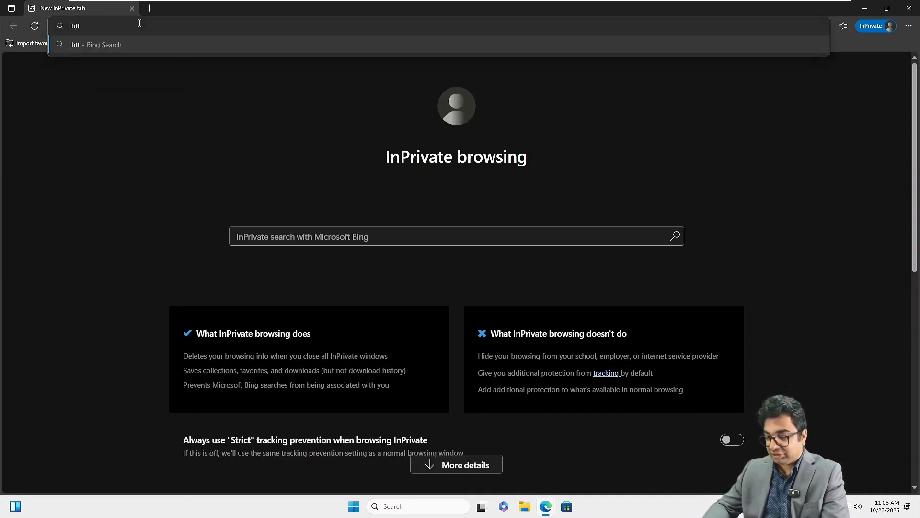
text(ps:)
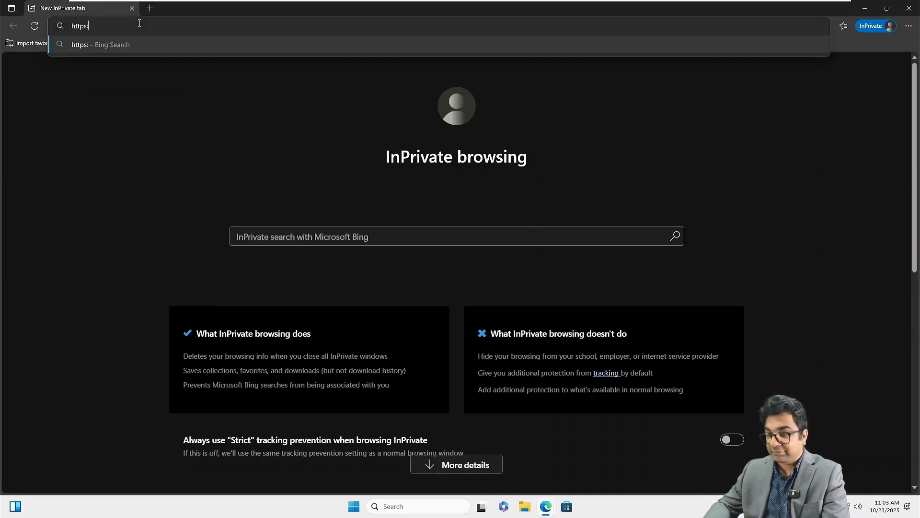
text(//)
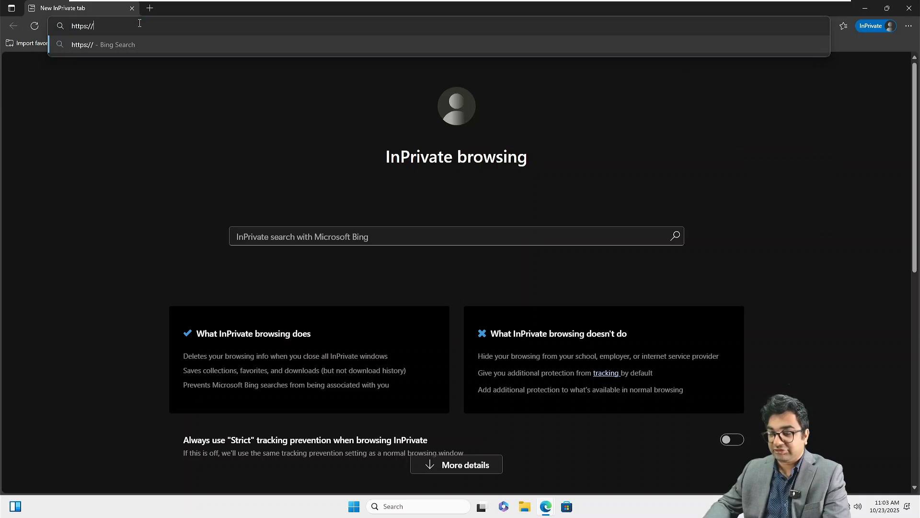
text(n)
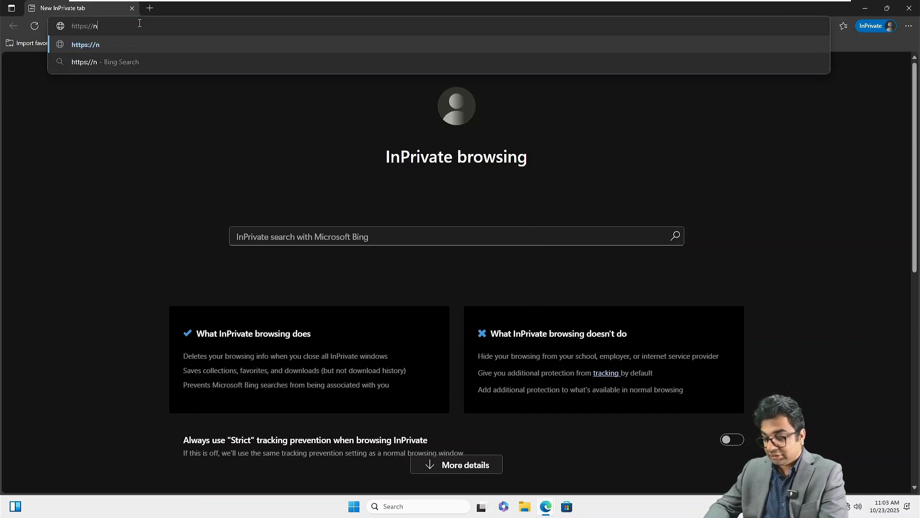
text(itambxs)
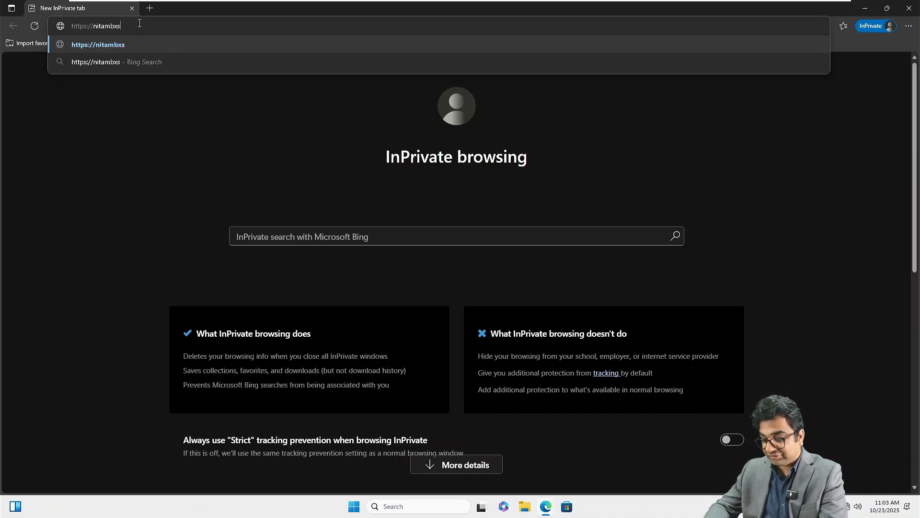
text(01.netsoft)
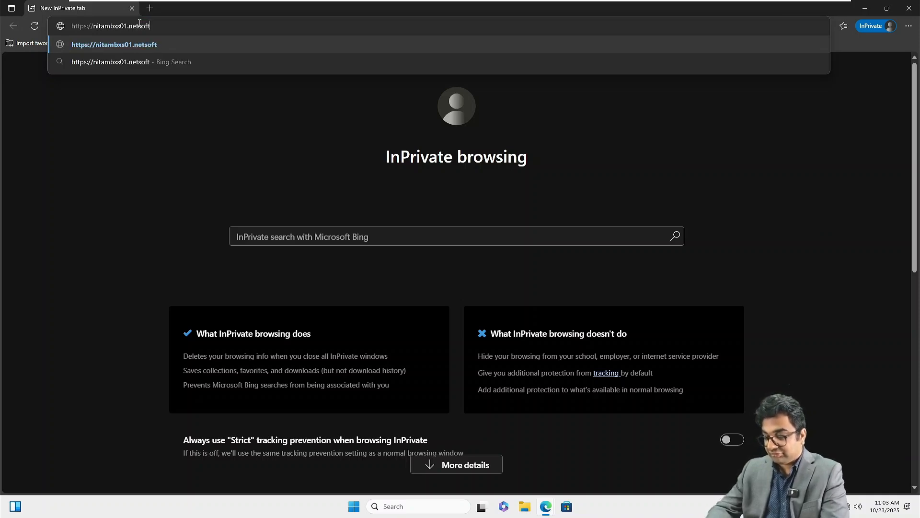
text(academy.co)
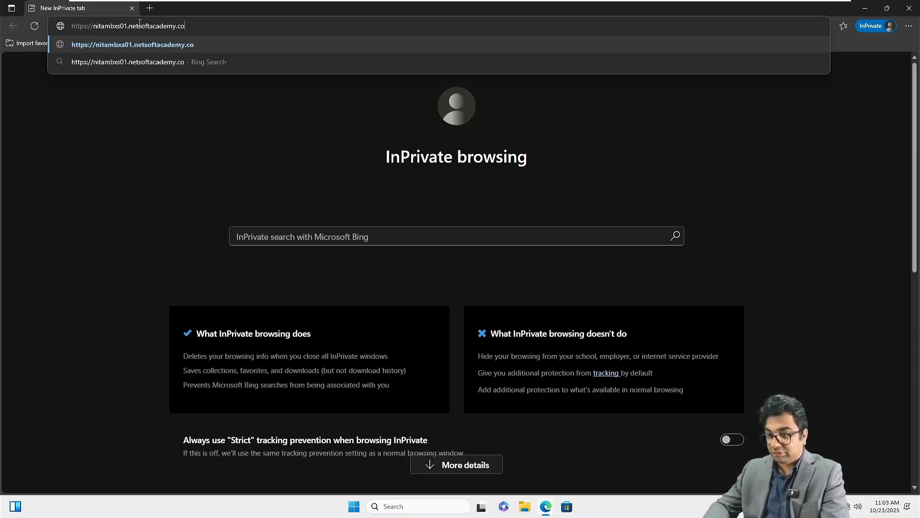
text(m/owa/)
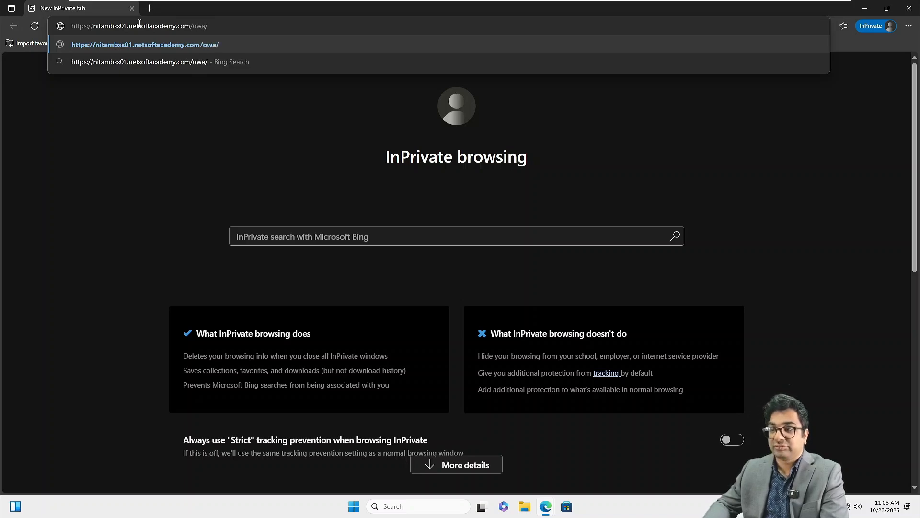
key(Return)
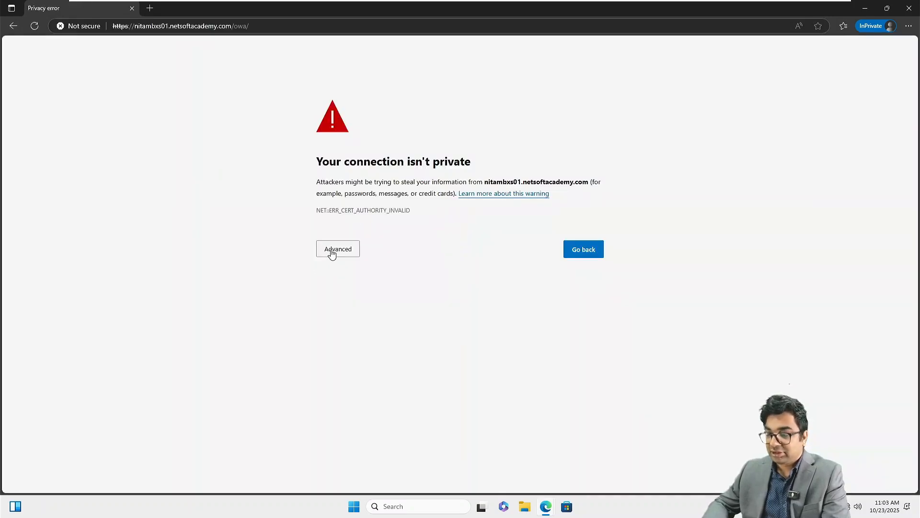
click(332, 254)
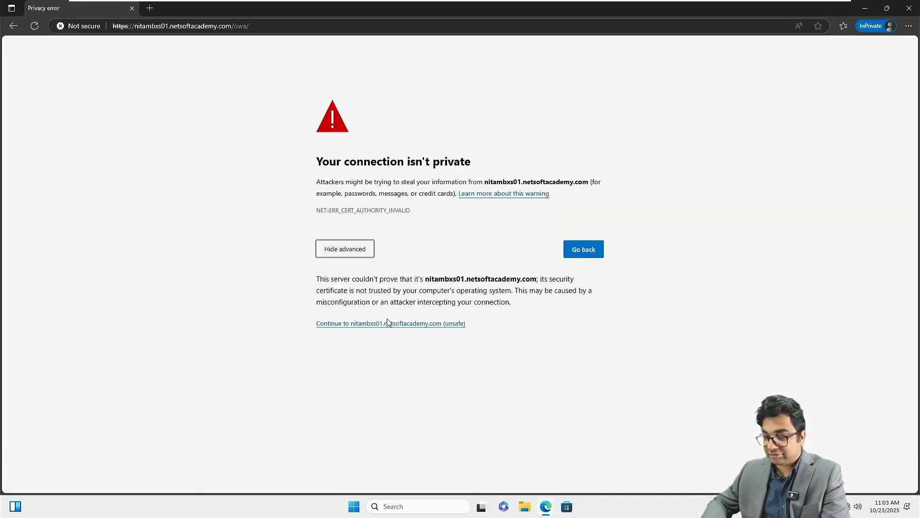
key(ctrl+plus)
key(ctrl+plus)
key(ctrl+plus)
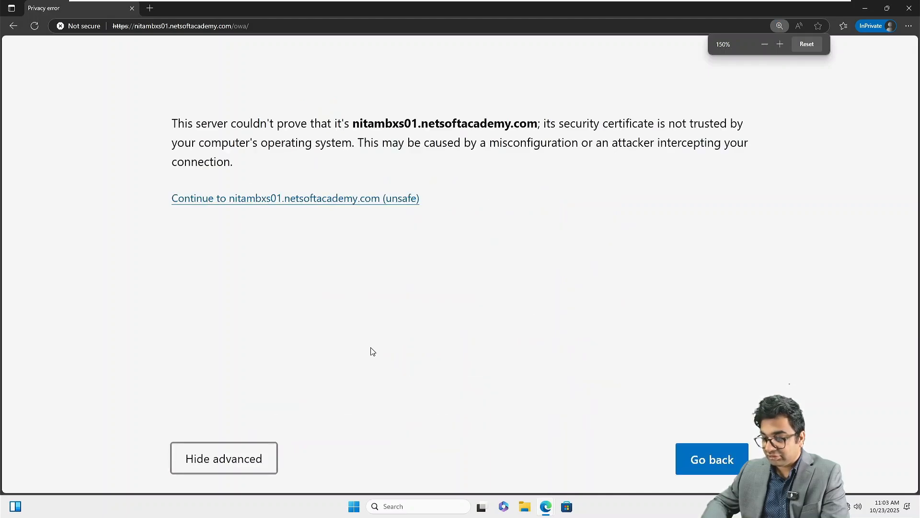
key(ctrl+minus)
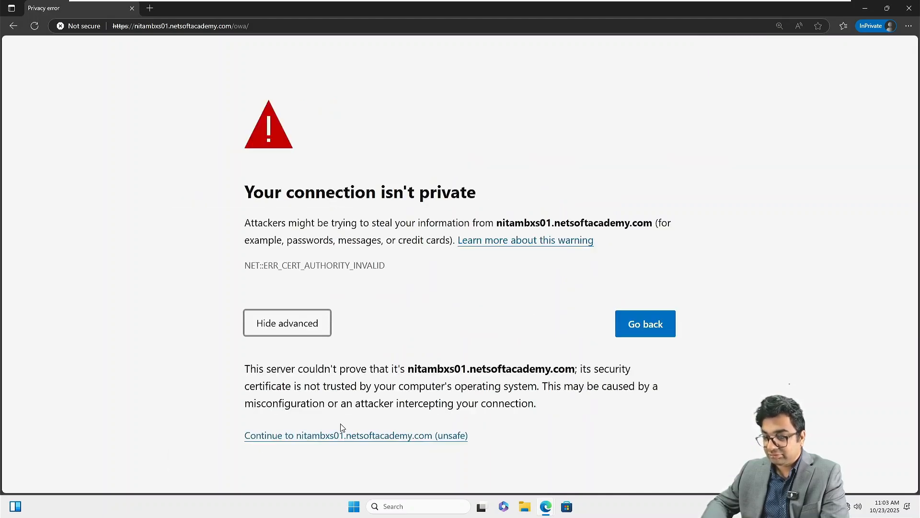
click(339, 437)
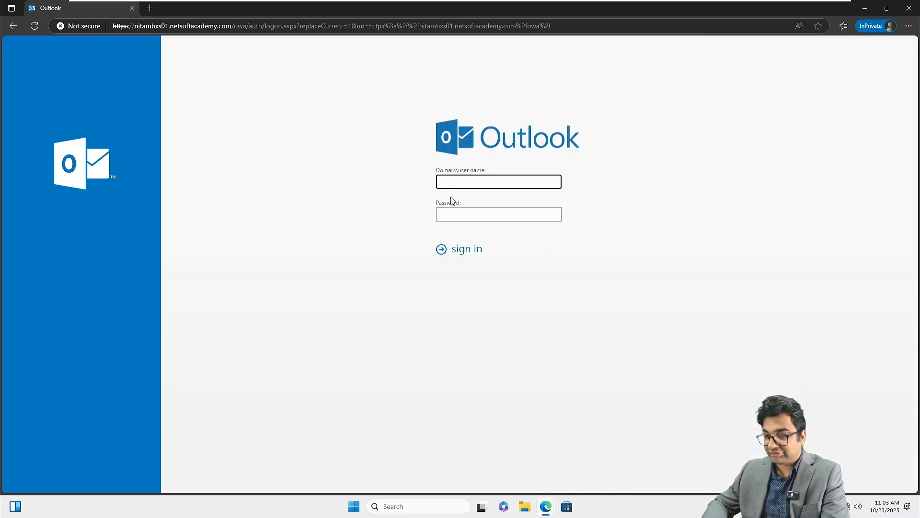
Sign in to Outlook on the web with a NETSOFTACADEMY domain user's name and password.
key(ctrl+plus)
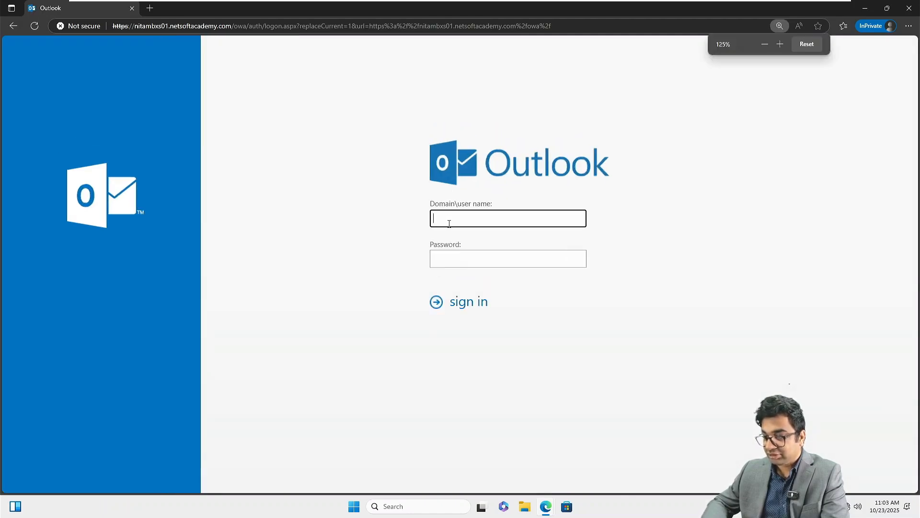
text(NETSOF)
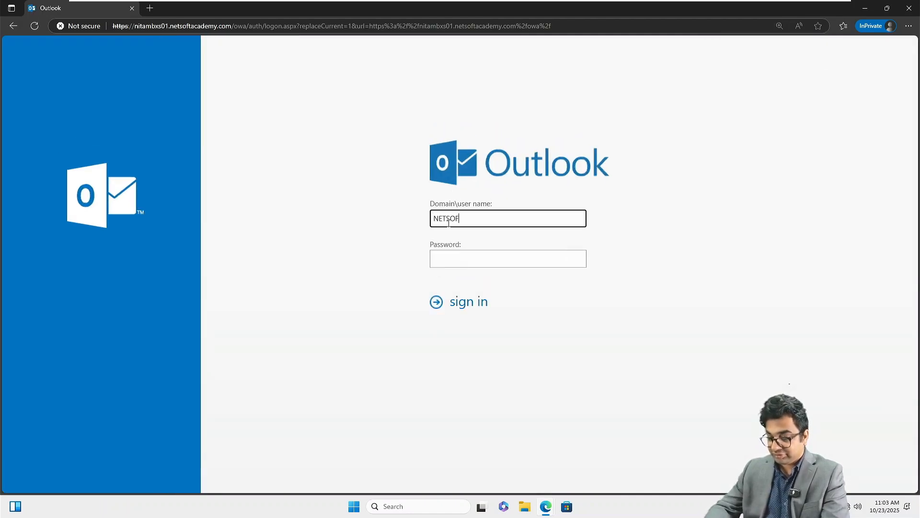
text(TACADEMY)
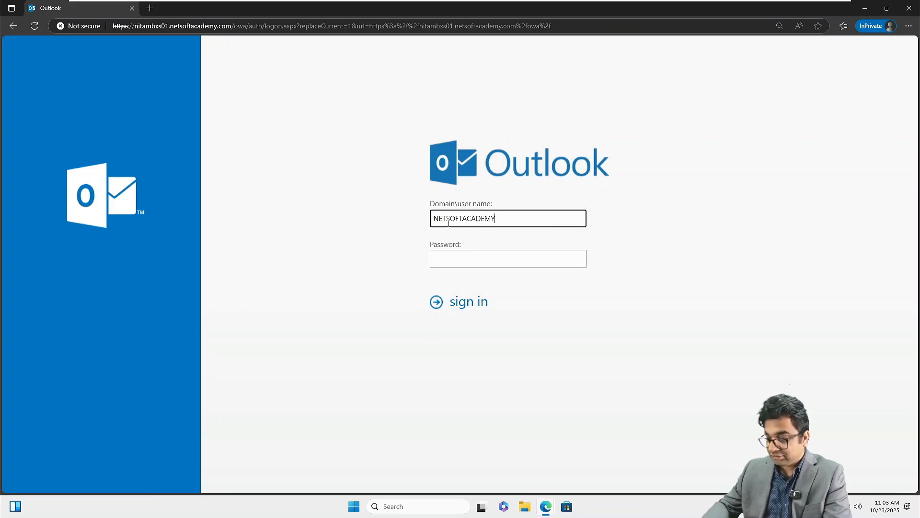
text(\)
key(BackSpace)
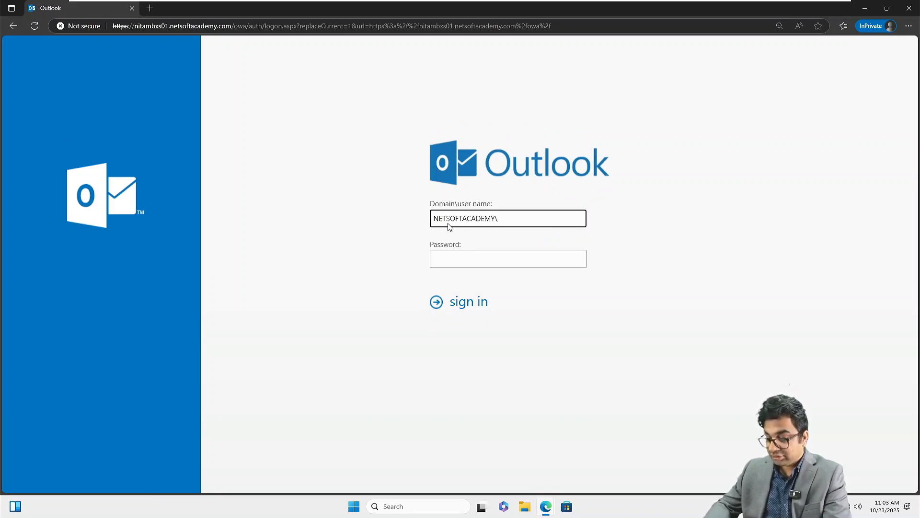
key(Tab)
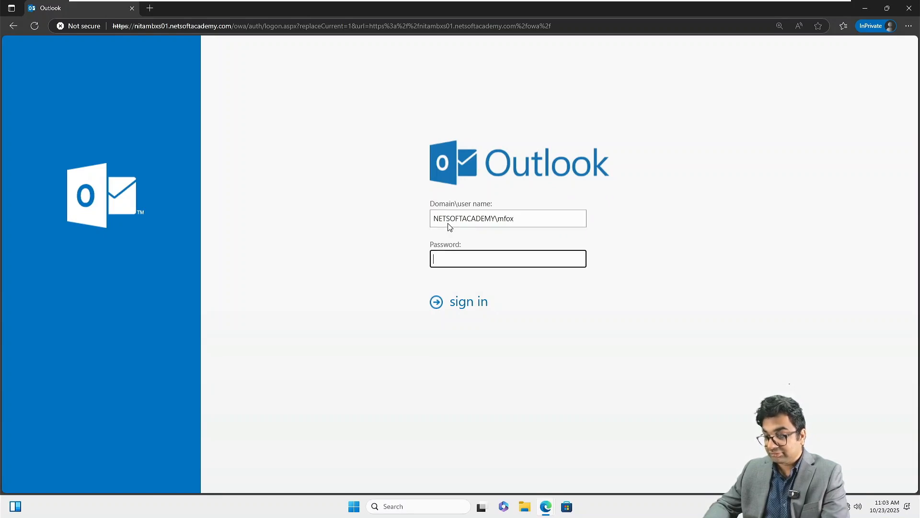
text(*****)
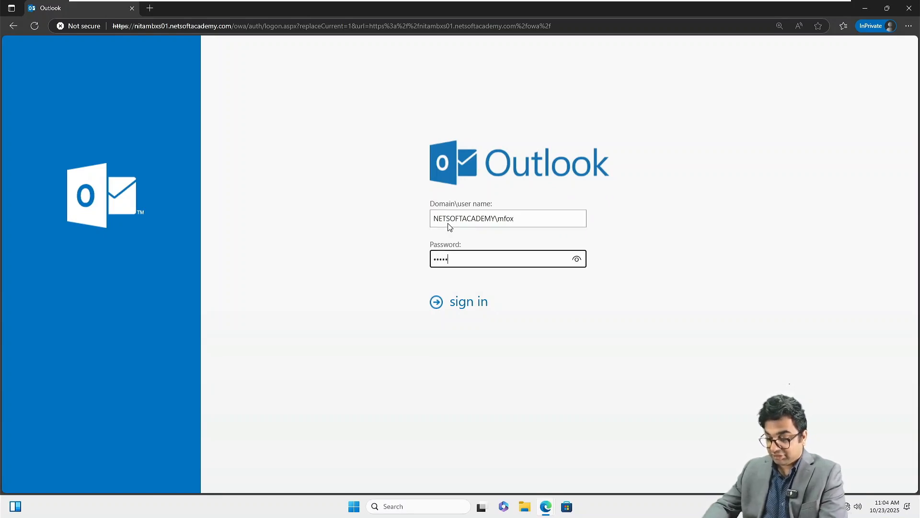
text(******)
key(Return)
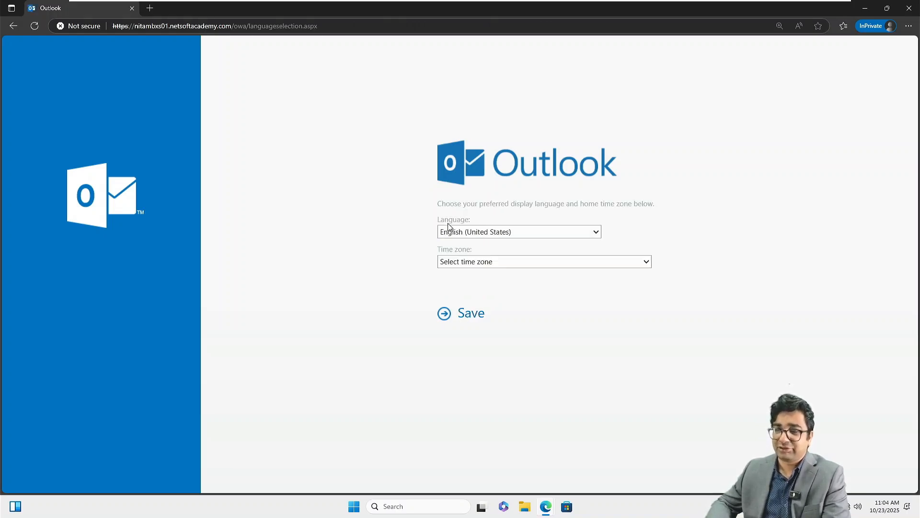
Choose (UTC-05:00) Eastern Time (US & Canada) as the time zone and save.
click(499, 264)
scroll(498, 202, down, 2)
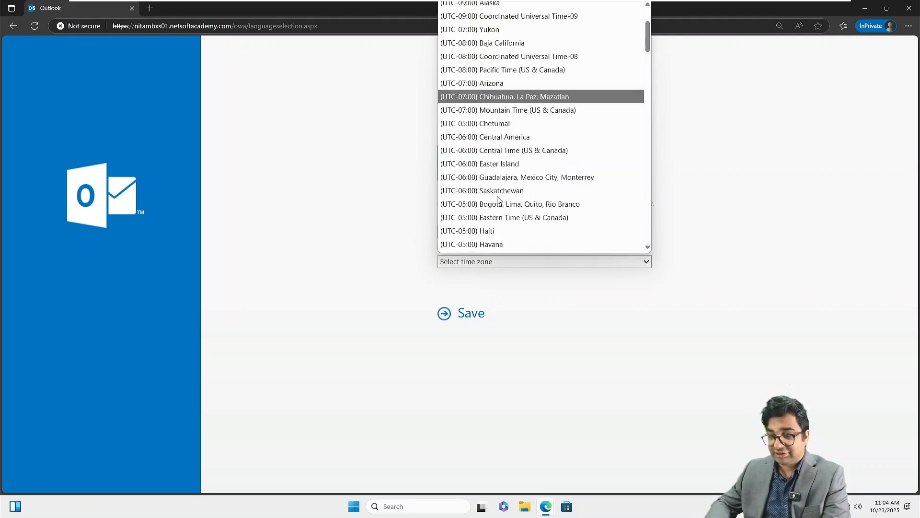
scroll(497, 200, down, 1)
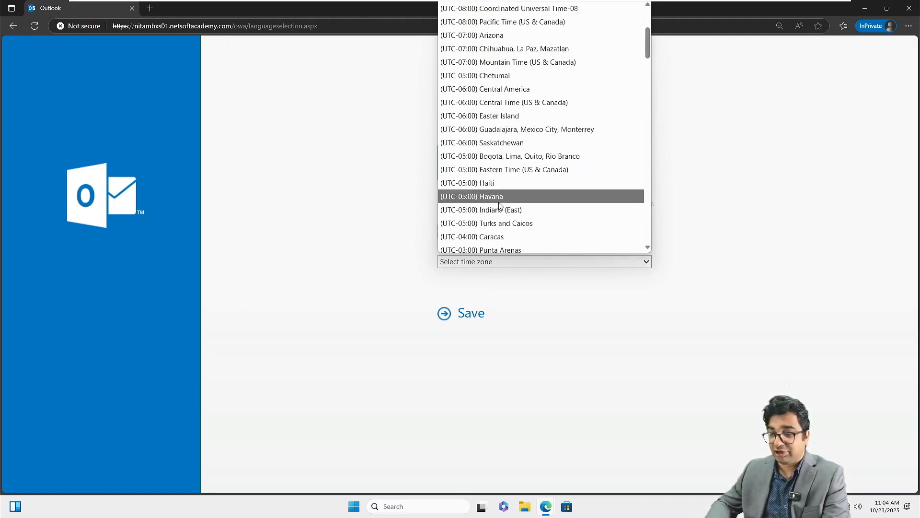
click(499, 170)
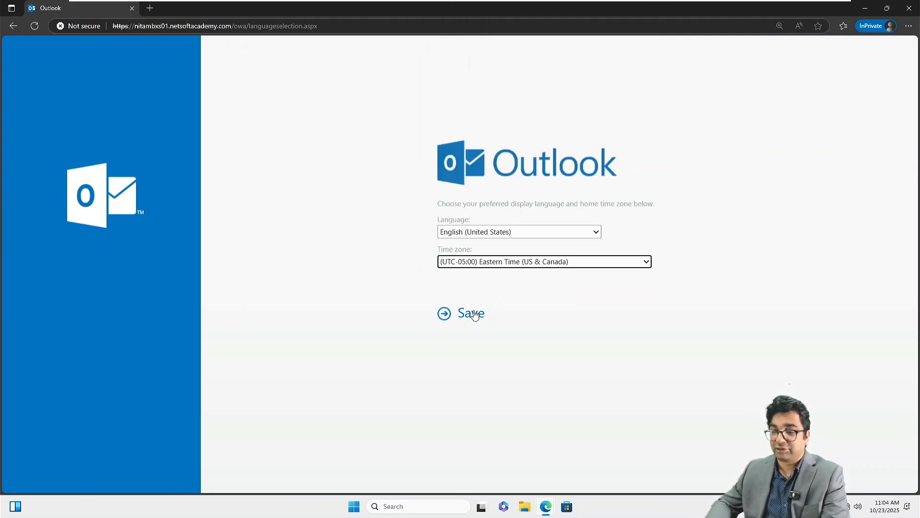
click(475, 315)
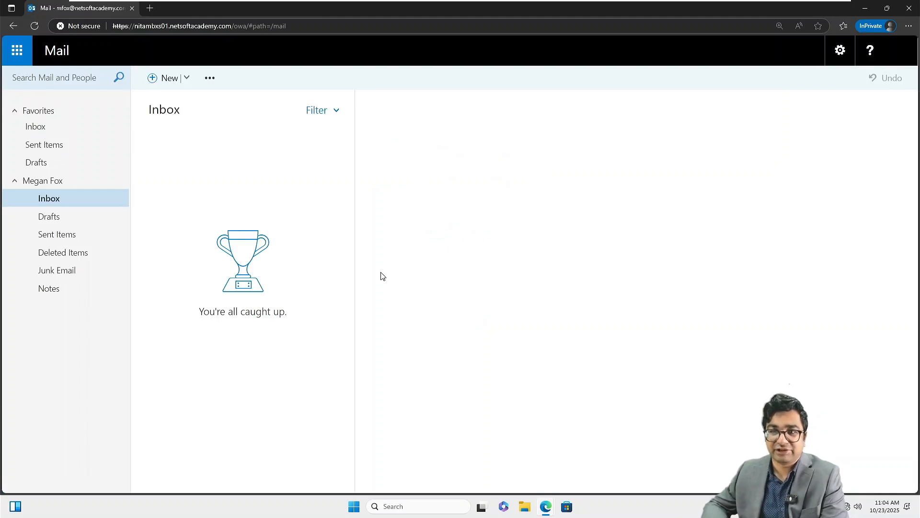
Address a new message To two nita.local accounts and add Administrator in Cc.
click(167, 79)
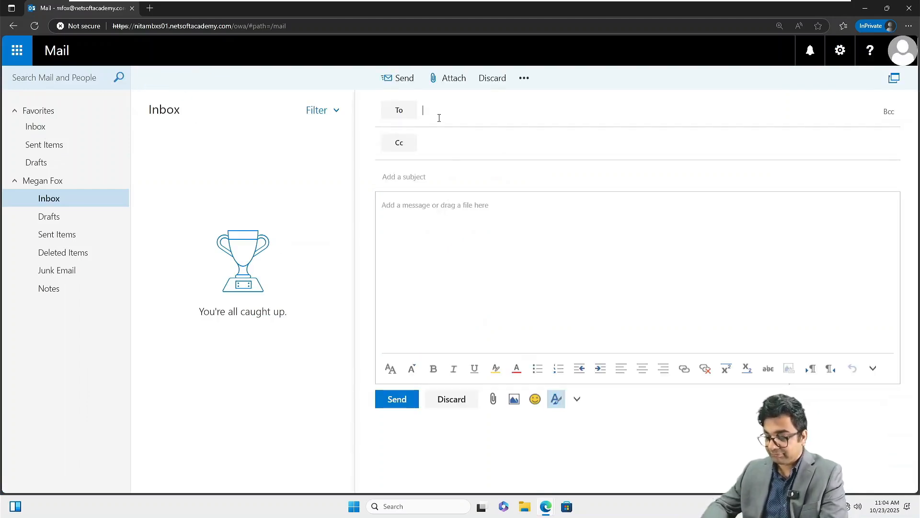
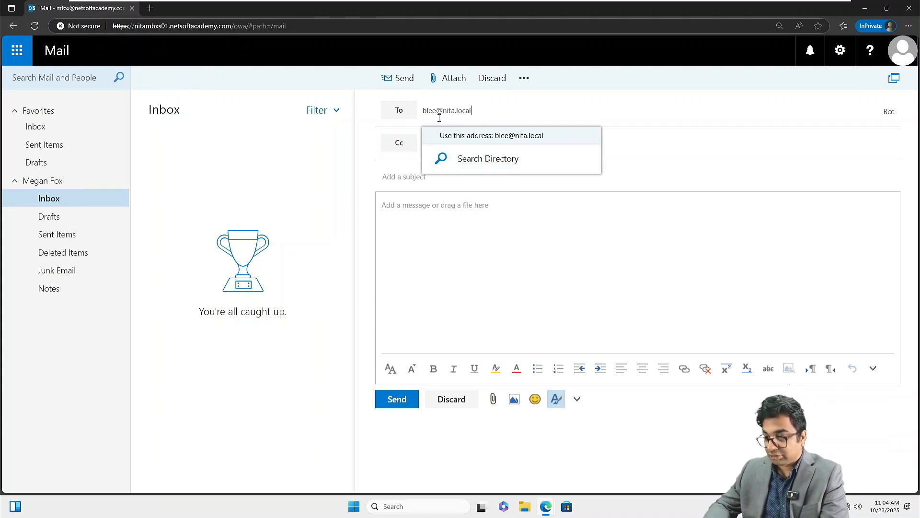
key(Return)
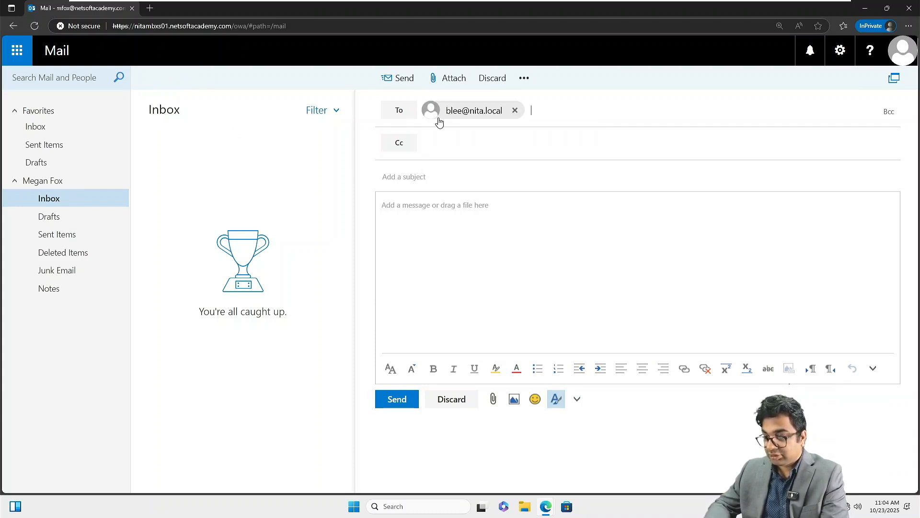
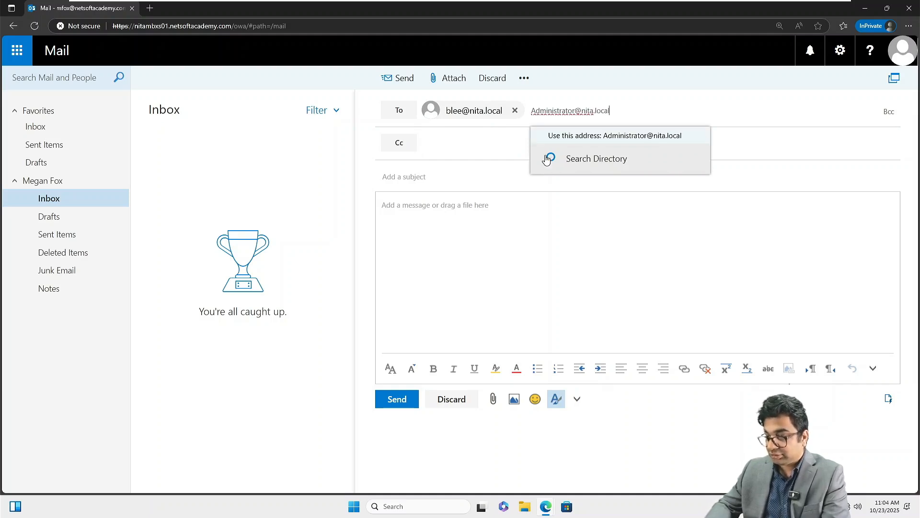
key(Tab)
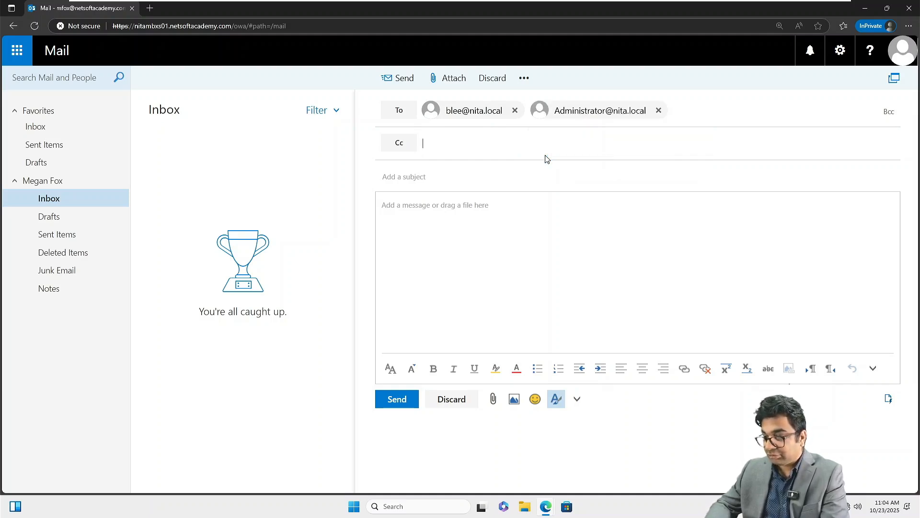
text(Ad)
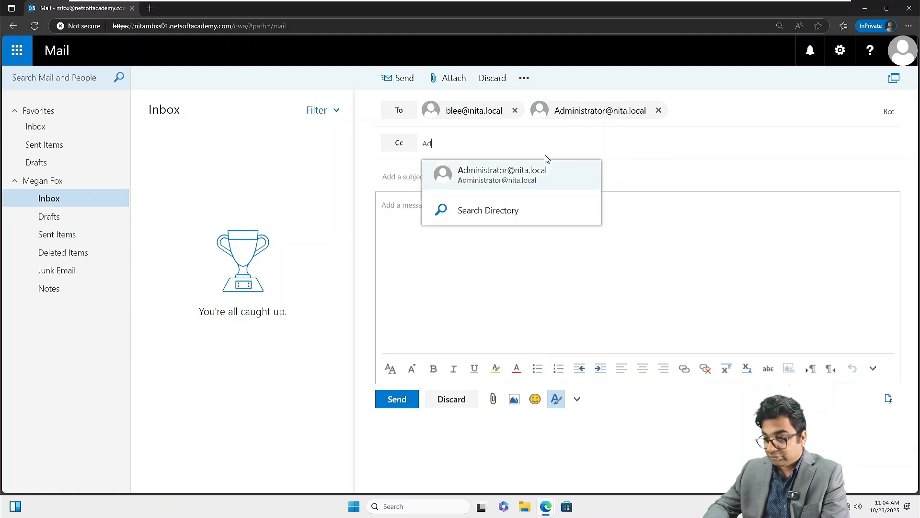
key(Return)
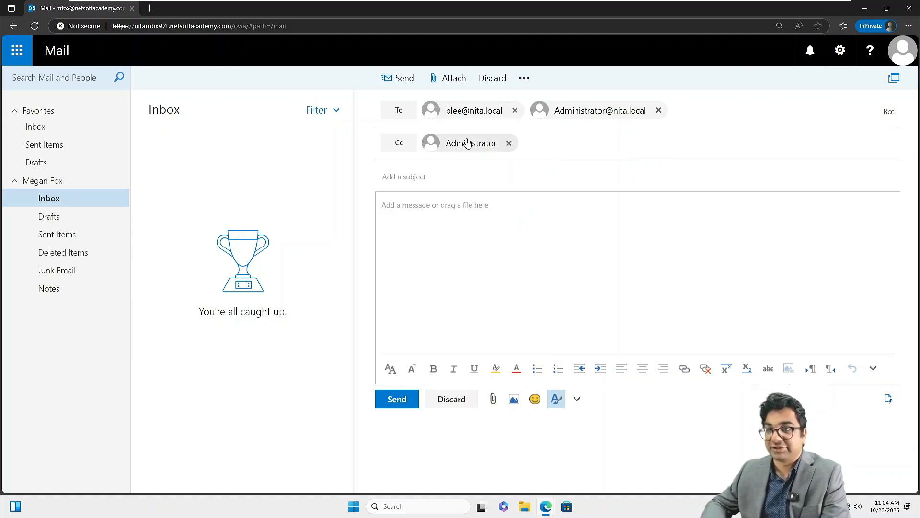
Enter subject 'Test Email' and begin the body about verifying mail flow between 2 forests.
click(422, 182)
text(T)
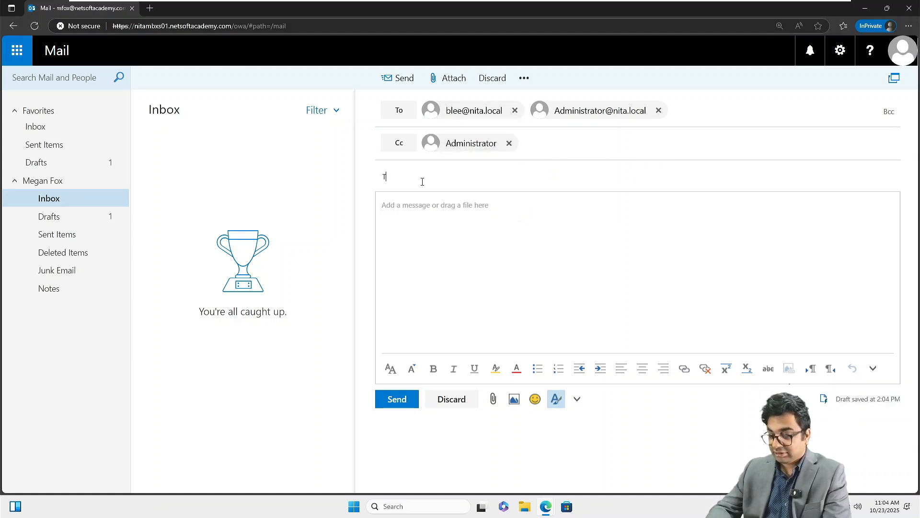
text(est Email)
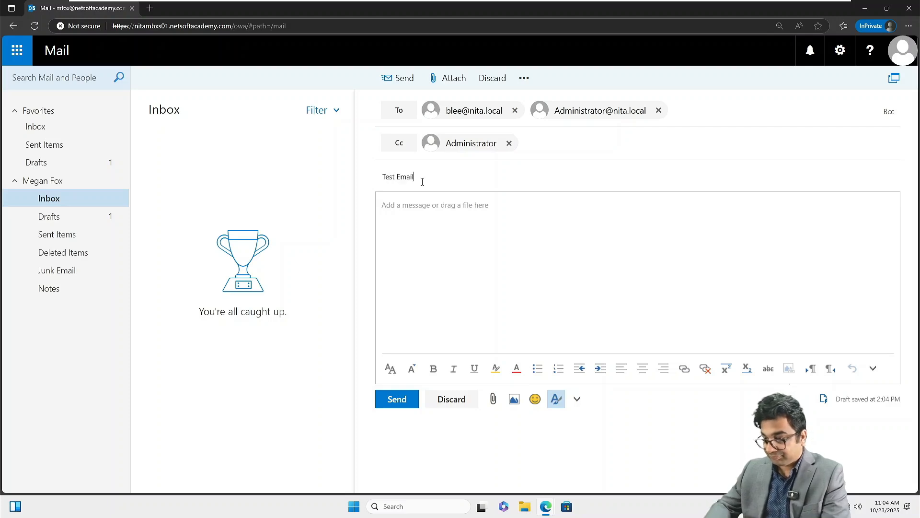
key(Tab)
text(This emai)
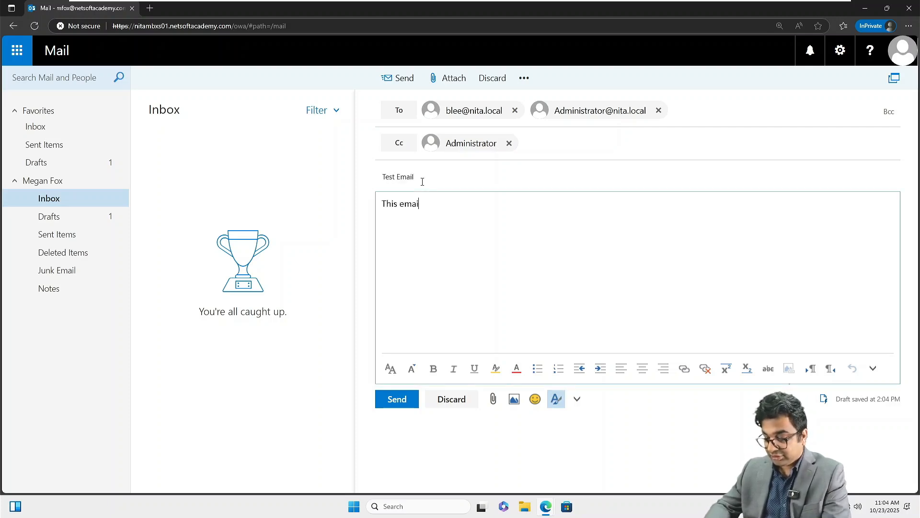
text(l is to ve)
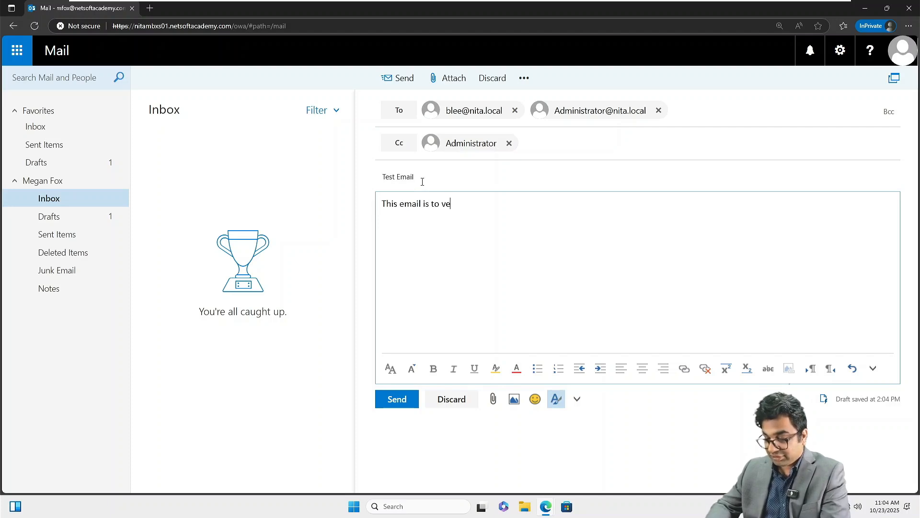
text(rify mail f)
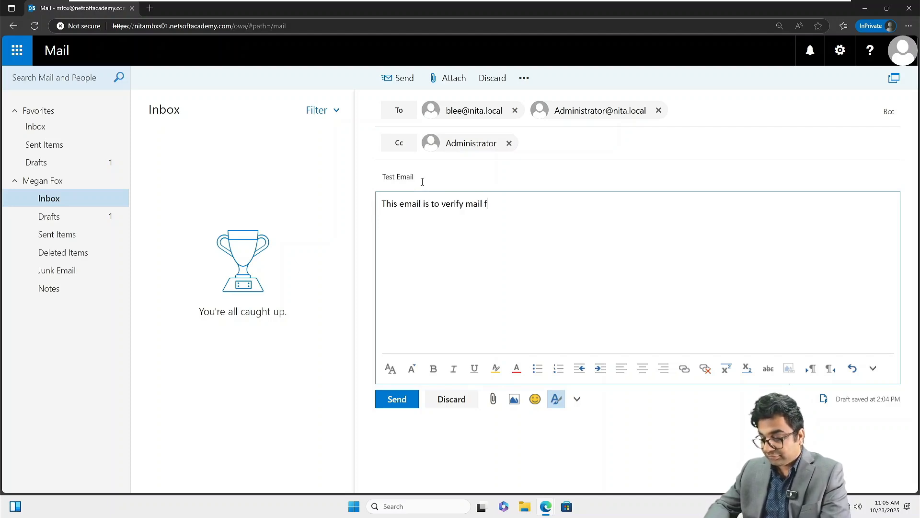
text(low between 2)
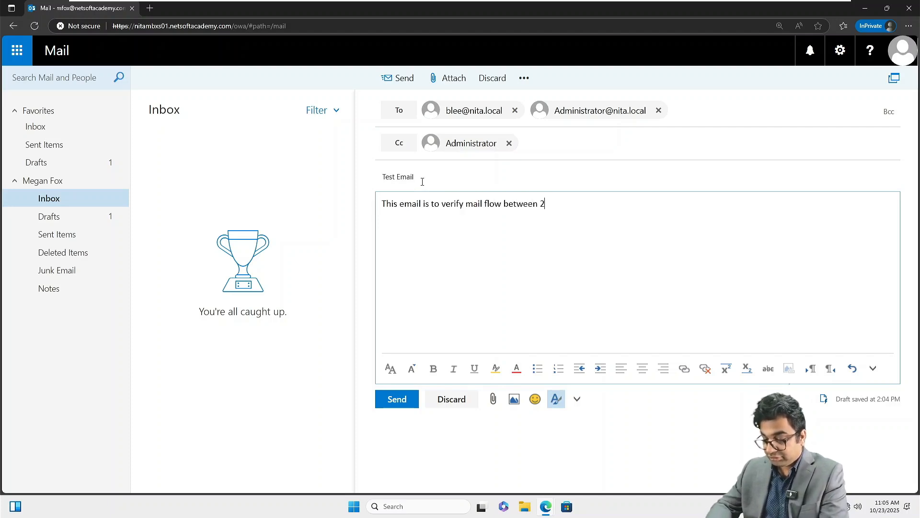
text( forests )
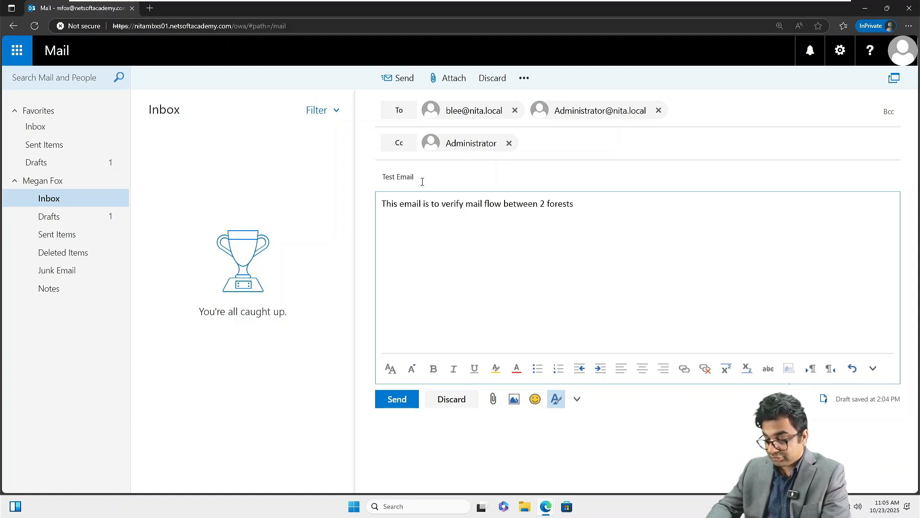
text(using the)
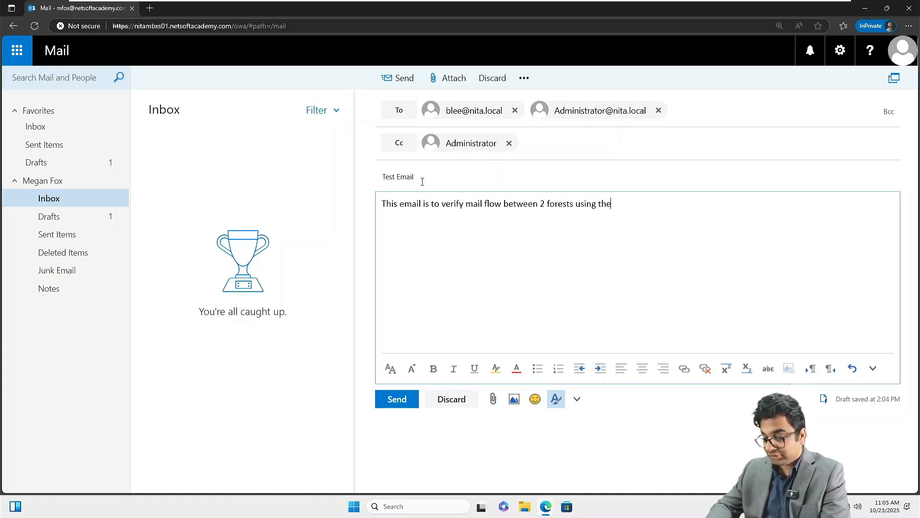
text( edge transport )
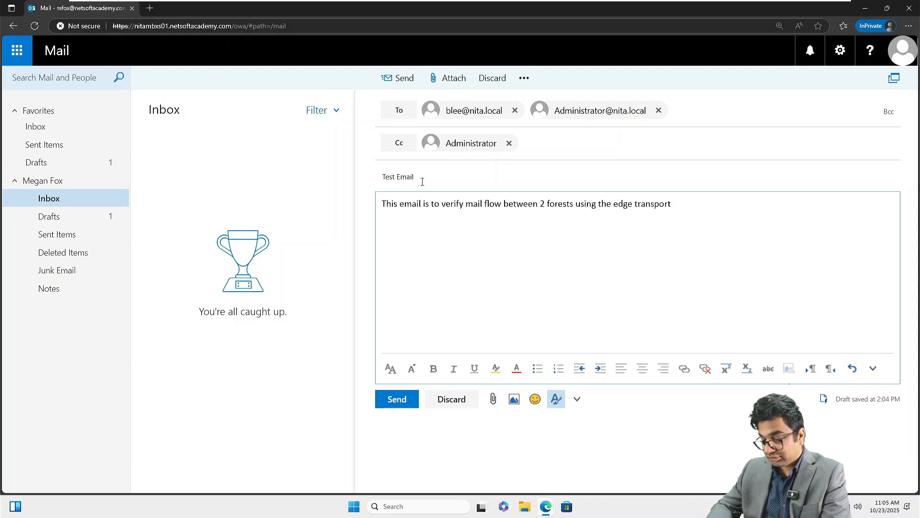
text(service)
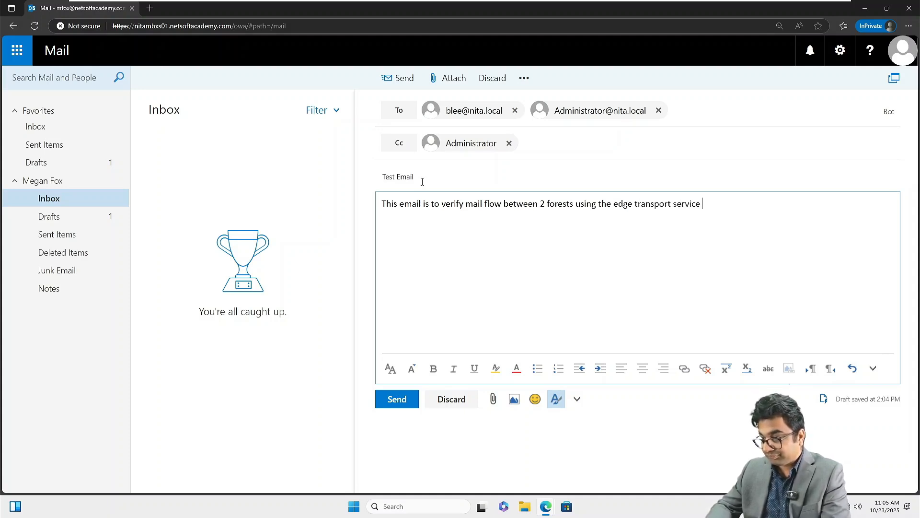
Finish the body on edge transport DMZ servers, asking for receipt confirmation, signed 'Regards'.
key(BackSpace)
key(BackSpace)
key(BackSpace)
key(BackSpace)
key(BackSpace)
key(BackSpace)
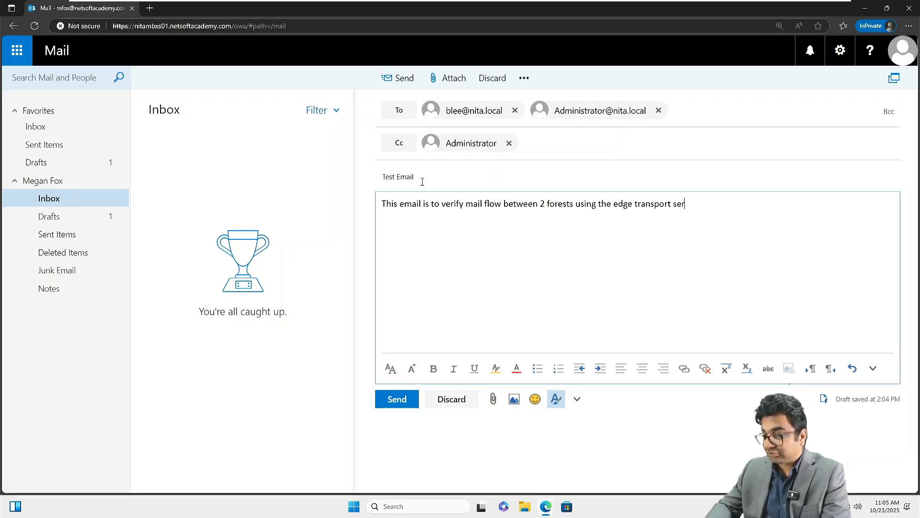
text(role s)
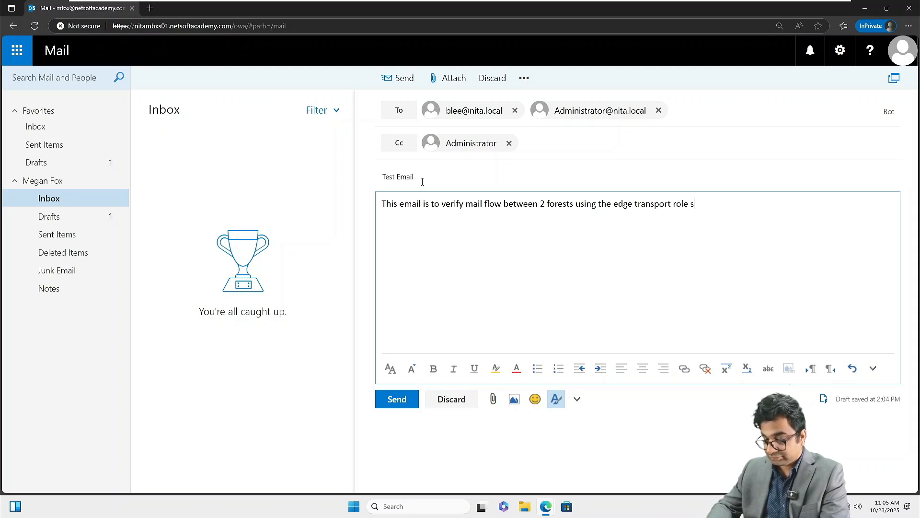
text(ervers acti)
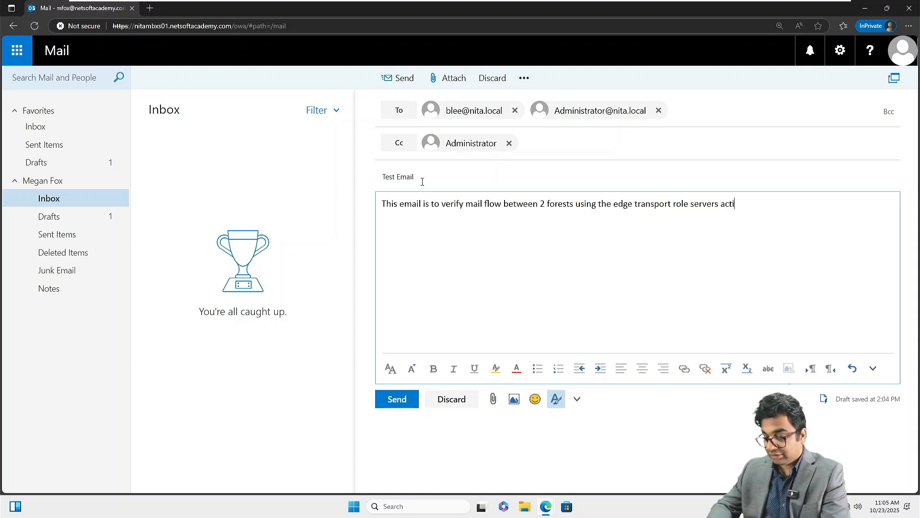
text(ng as the)
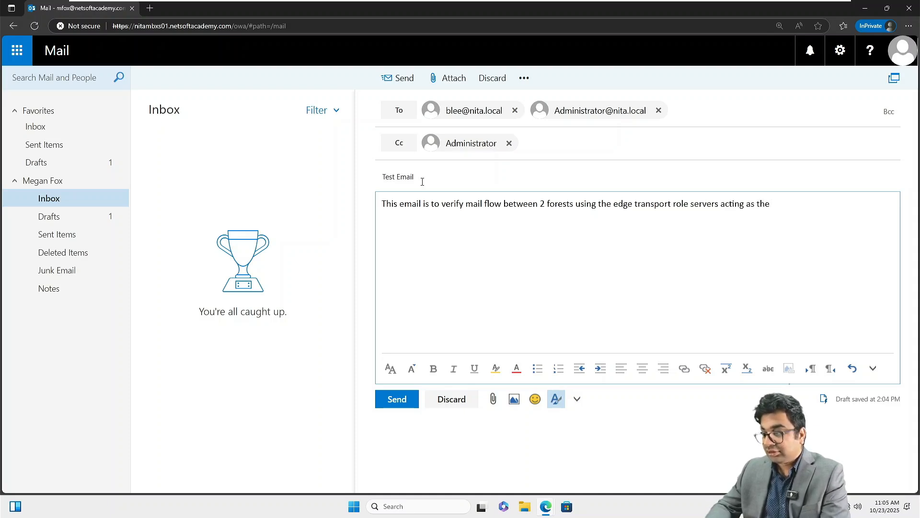
text( DMZ)
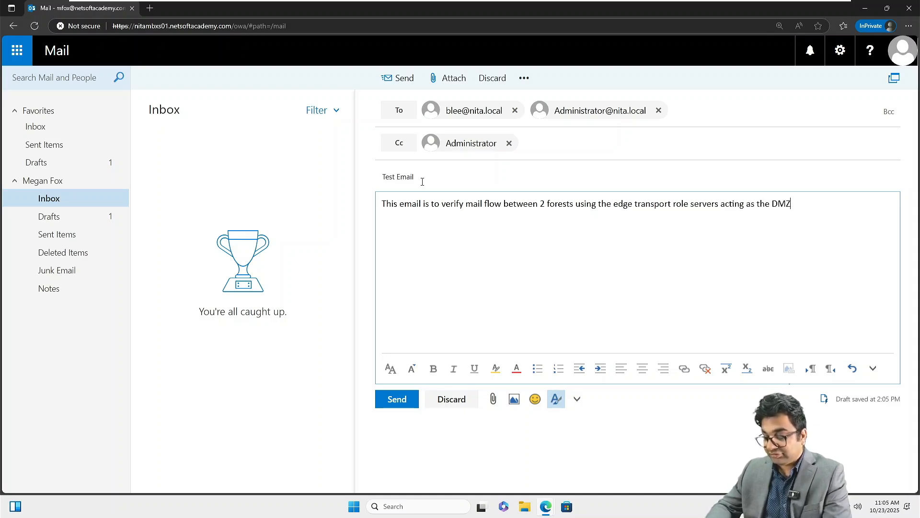
text( between the)
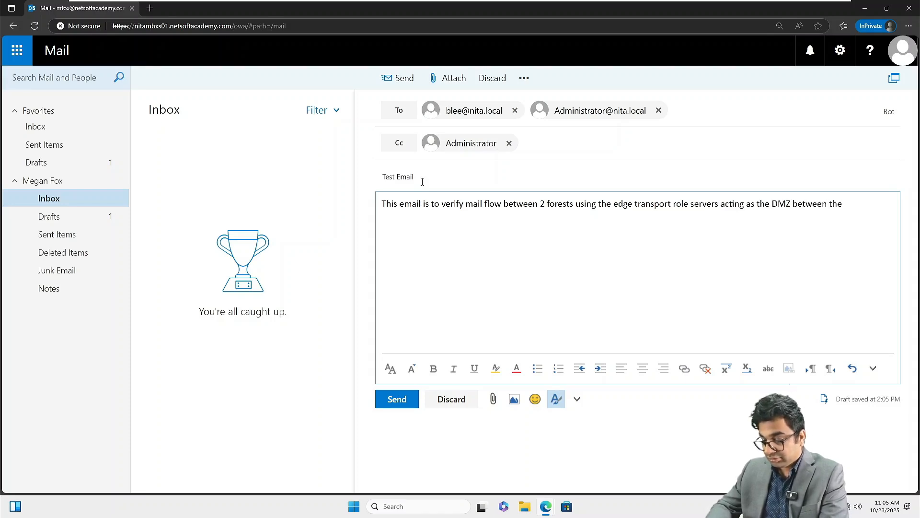
text( 2 )
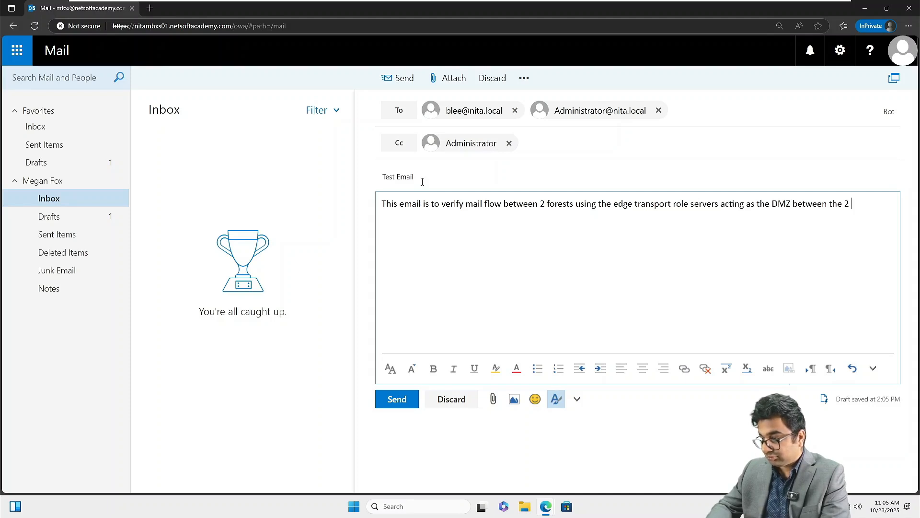
text(forests. )
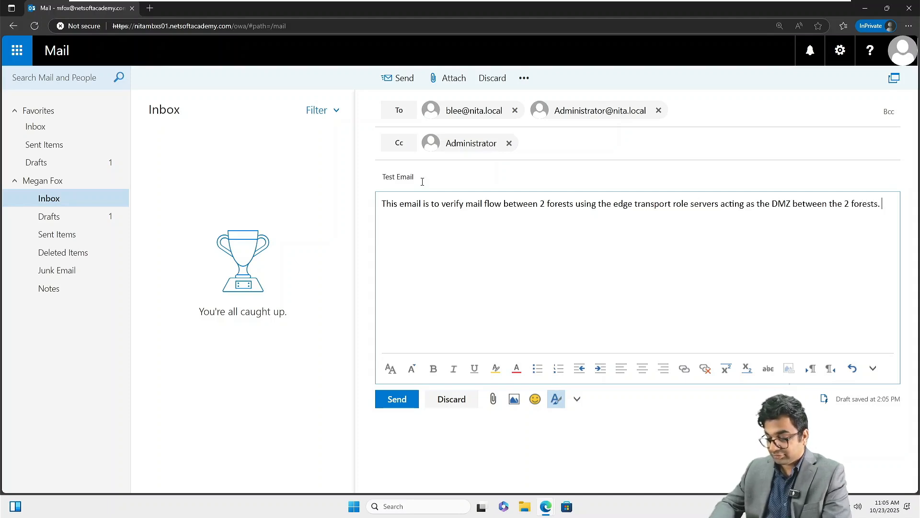
text(confirm the )
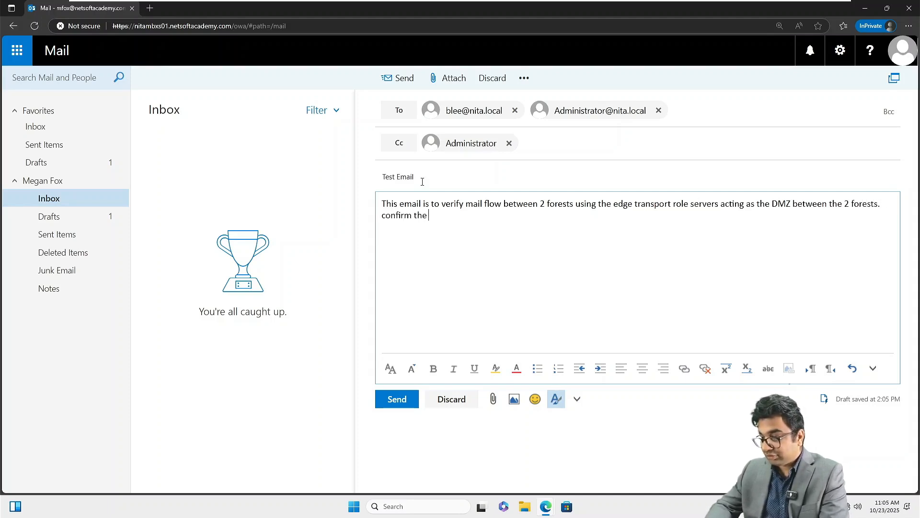
text(reciept)
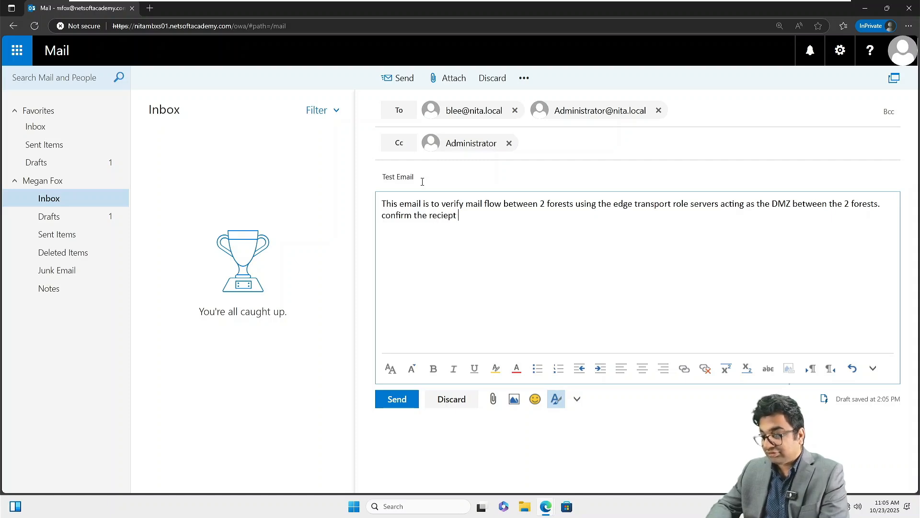
key(BackSpace)
key(BackSpace)
key(BackSpace)
key(BackSpace)
key(BackSpace)
text(ei)
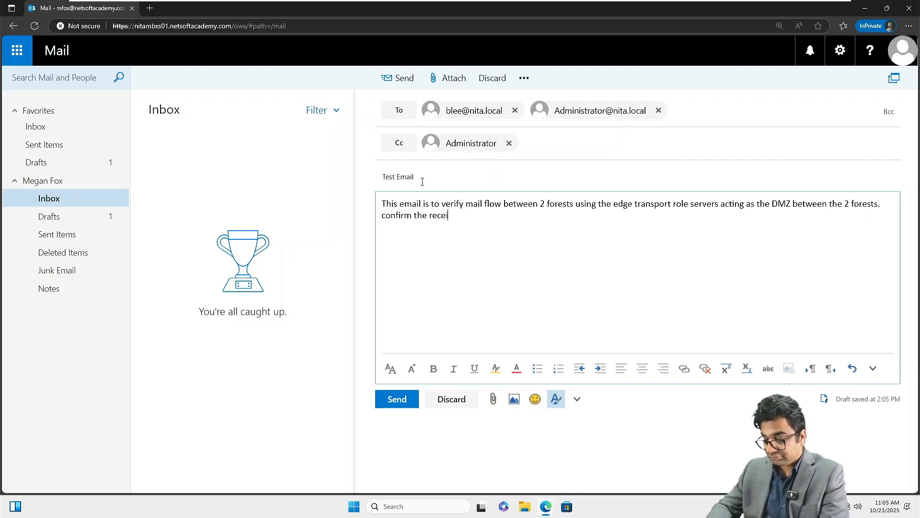
text(pt of this e)
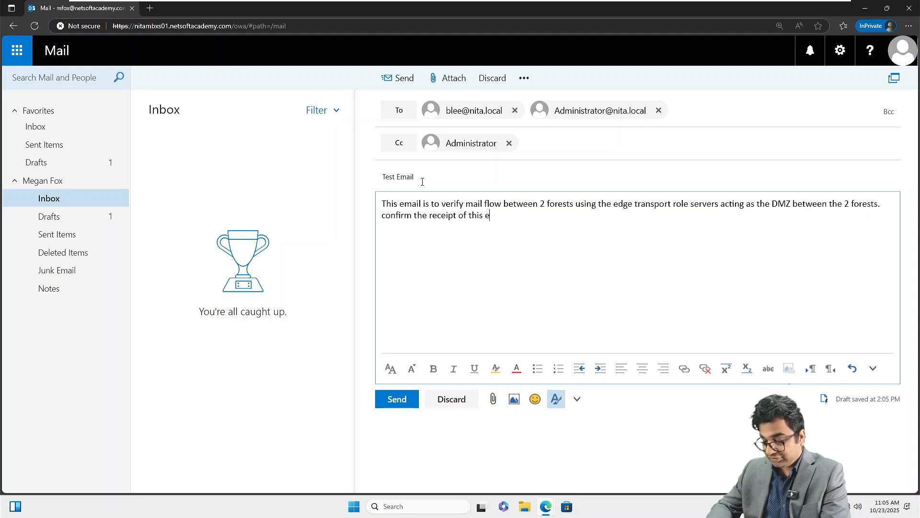
text(mail to establish )
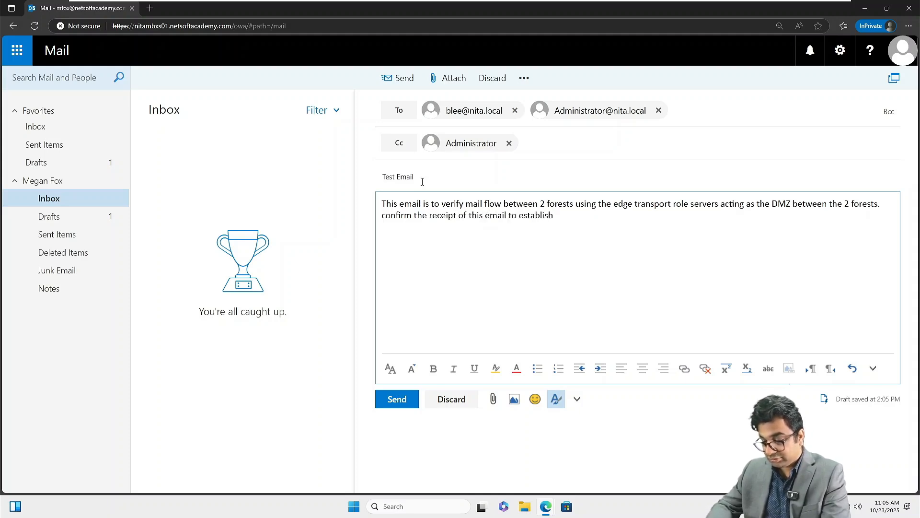
text(mail flow and )
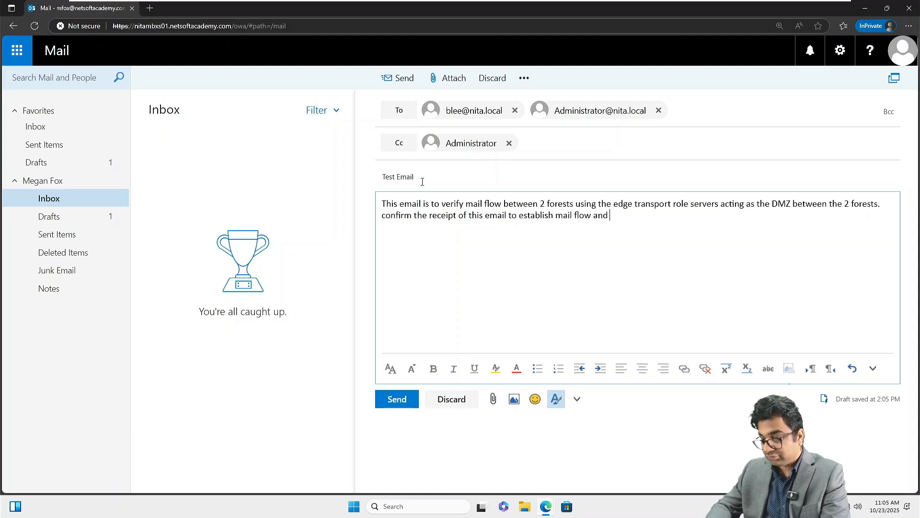
text(verify )
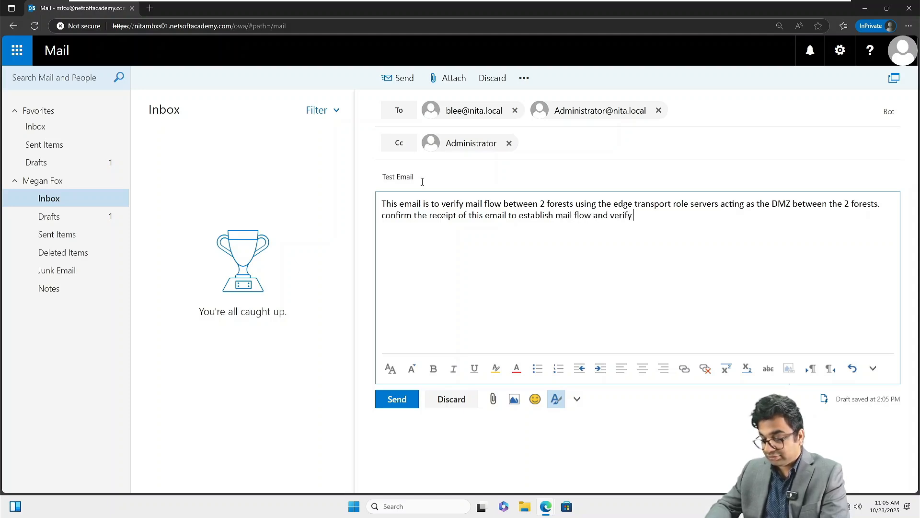
text(p)
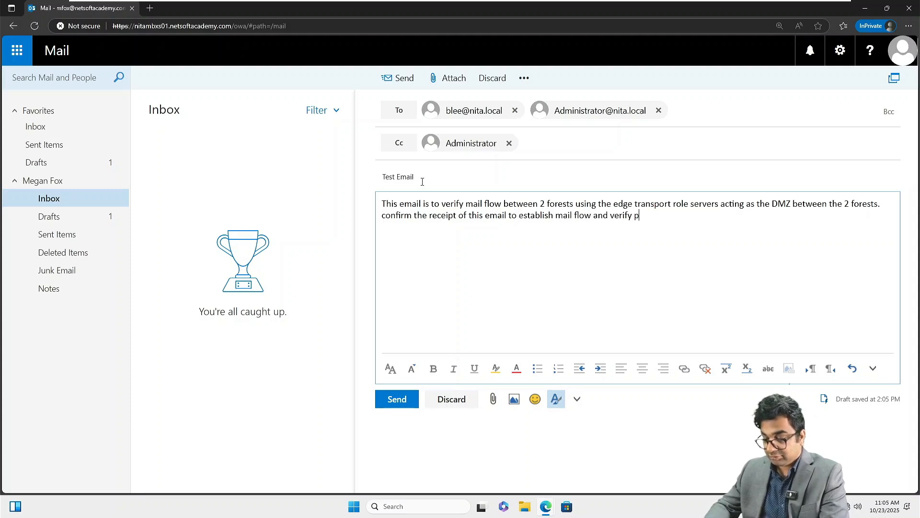
text(roper me)
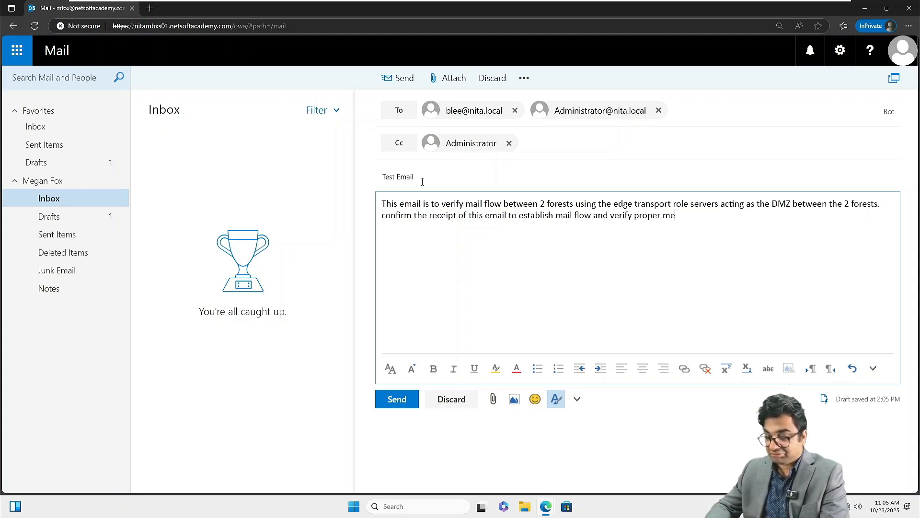
key(BackSpace)
key(BackSpace)
text(setu)
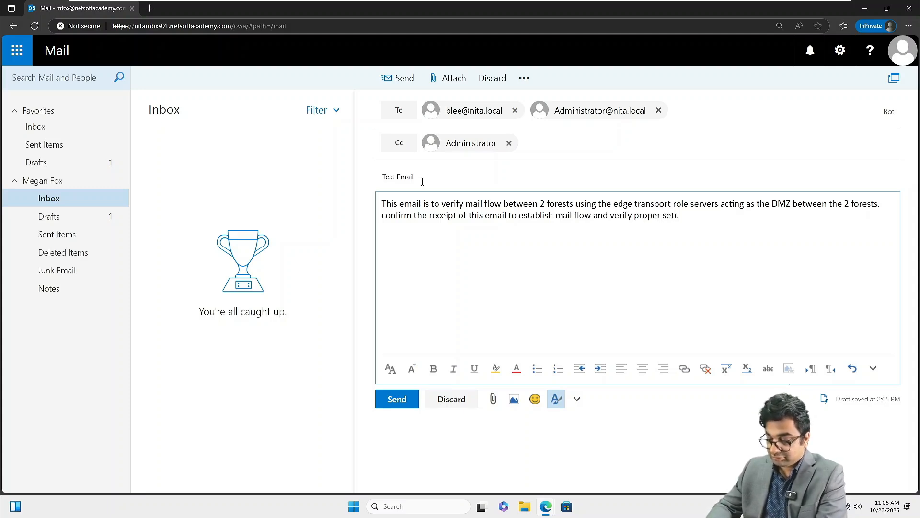
text(p. Thank)
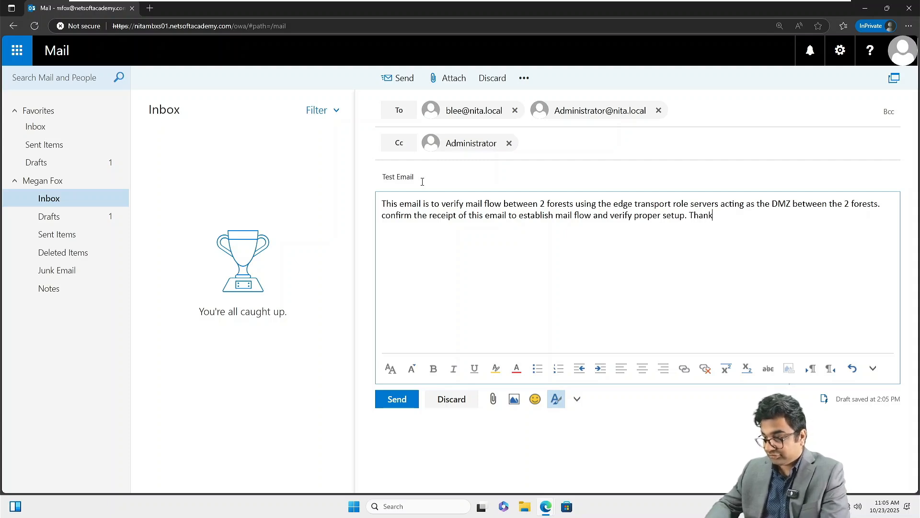
text(s.  Regards,)
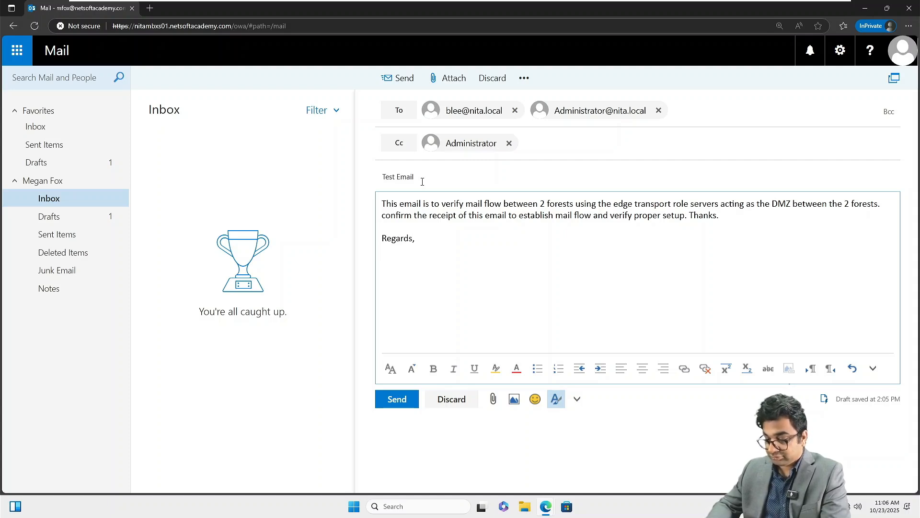
key(BackSpace)
key(BackSpace)
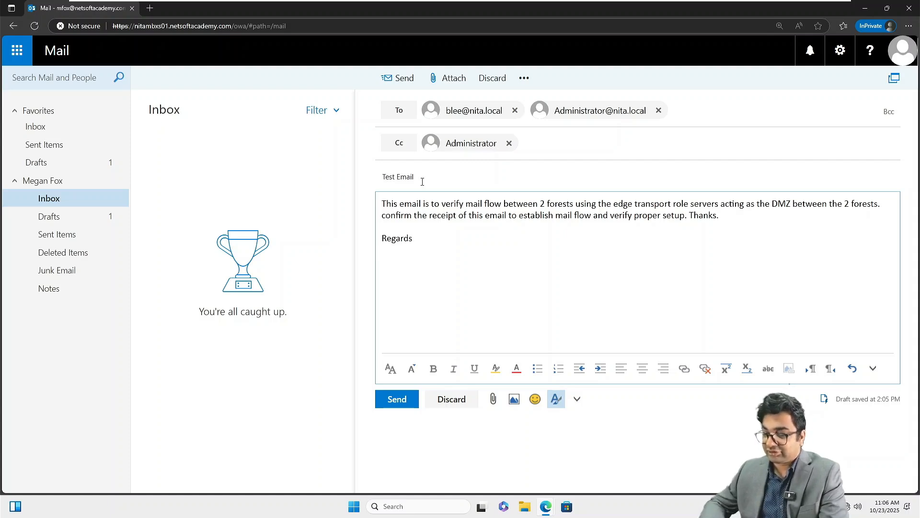
Send the Test Email and confirm Drafts is empty and Sent Items lists it.
click(404, 402)
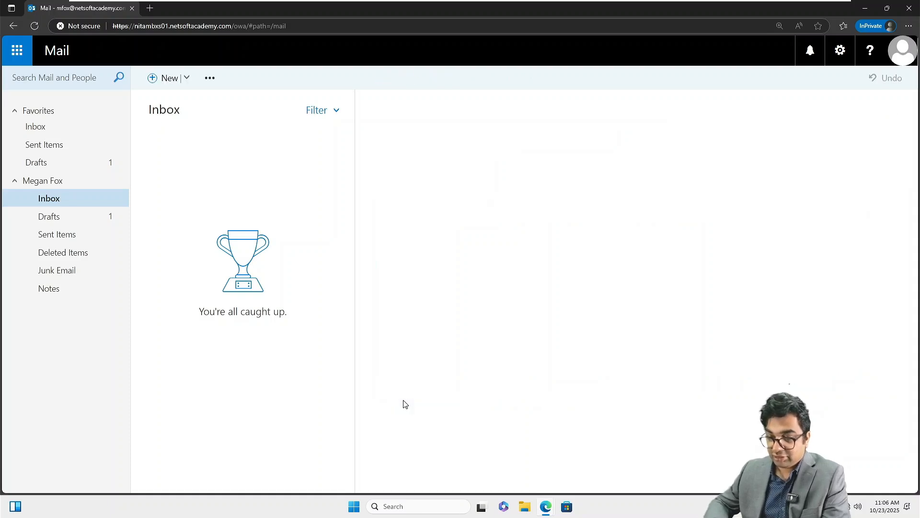
click(79, 220)
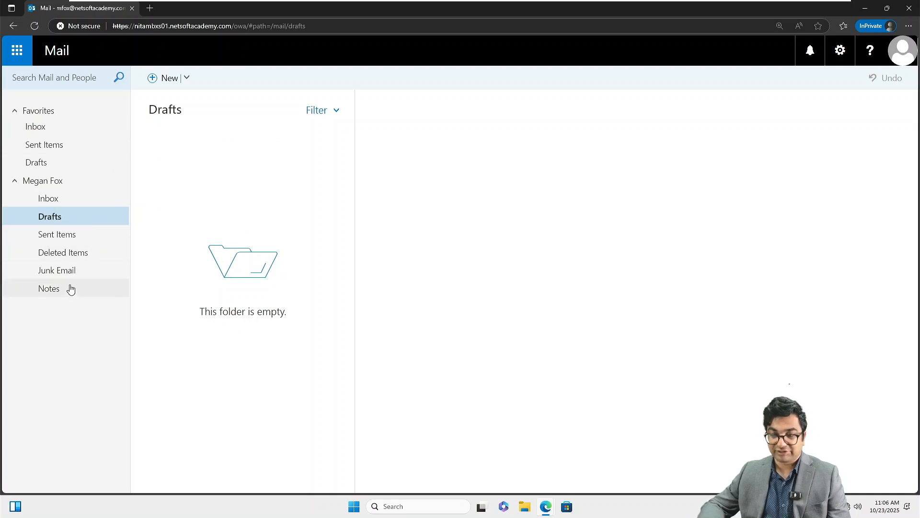
click(69, 237)
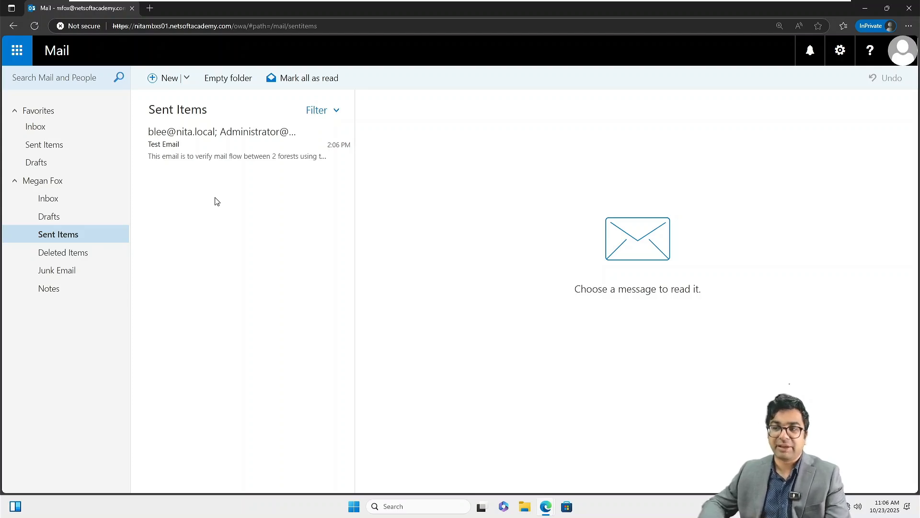
mouse_move(398, 4)
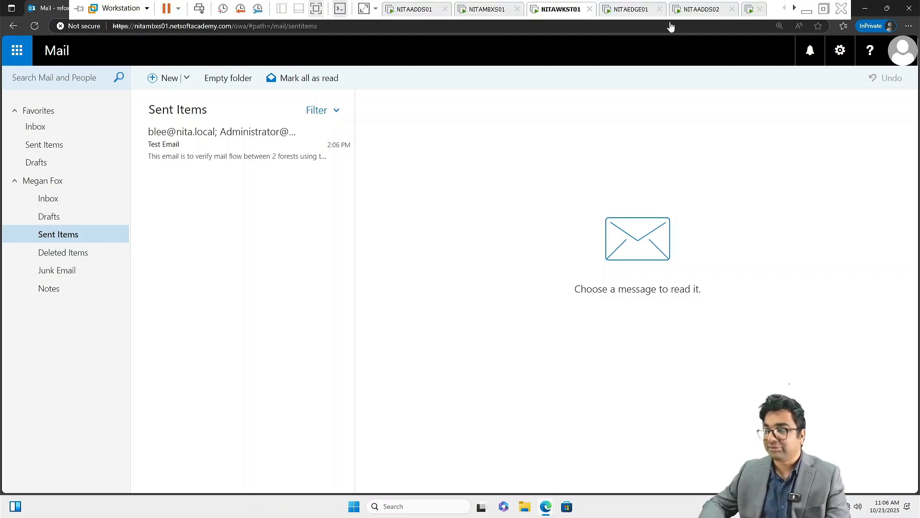
Switch to the NITAWKST02 virtual machine tab and power it on.
click(794, 9)
click(795, 8)
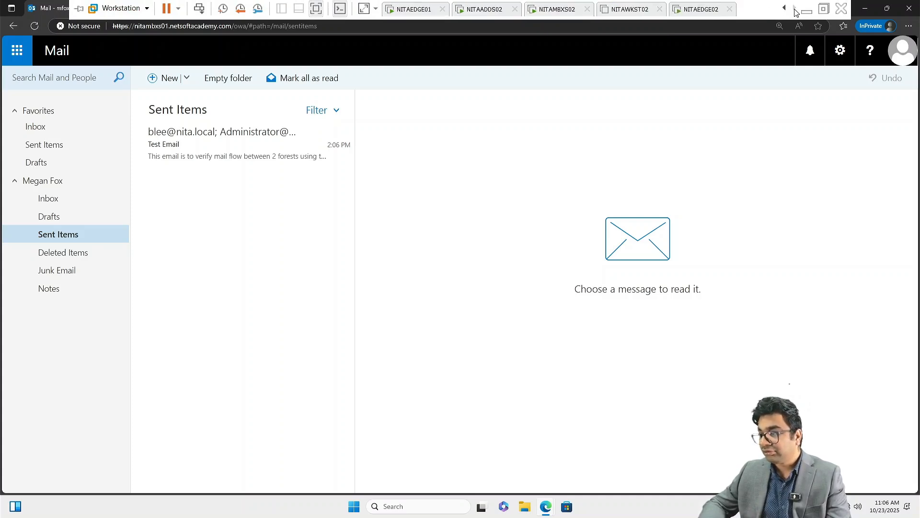
click(618, 11)
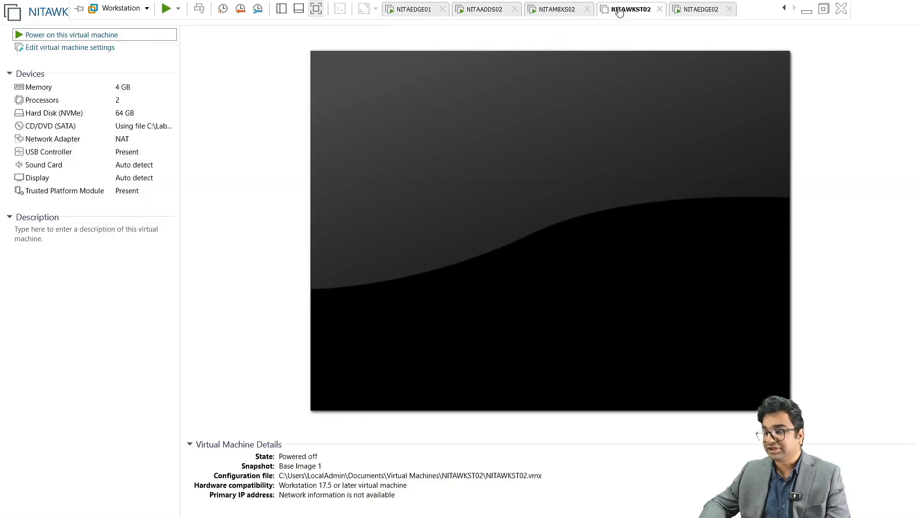
click(98, 36)
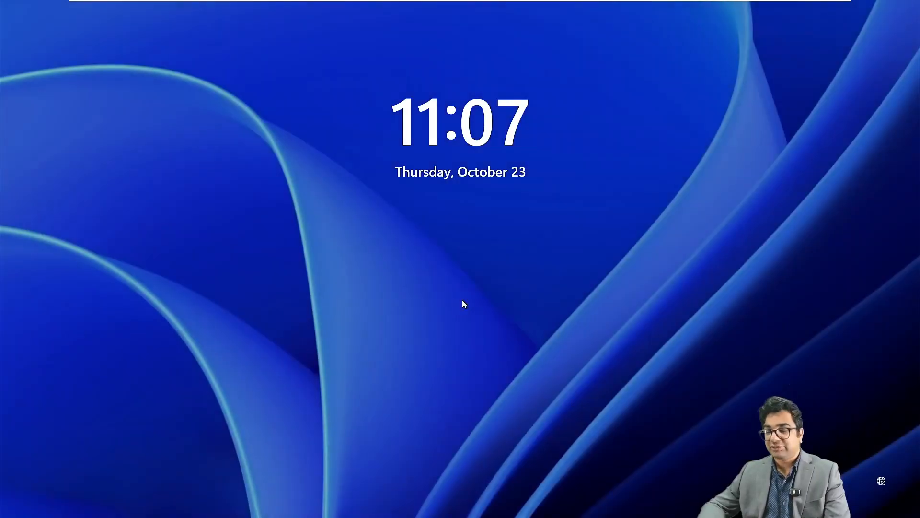
Sign in on NITAWKST02 as Other user with a domain user's username and password.
mouse_move(384, 2)
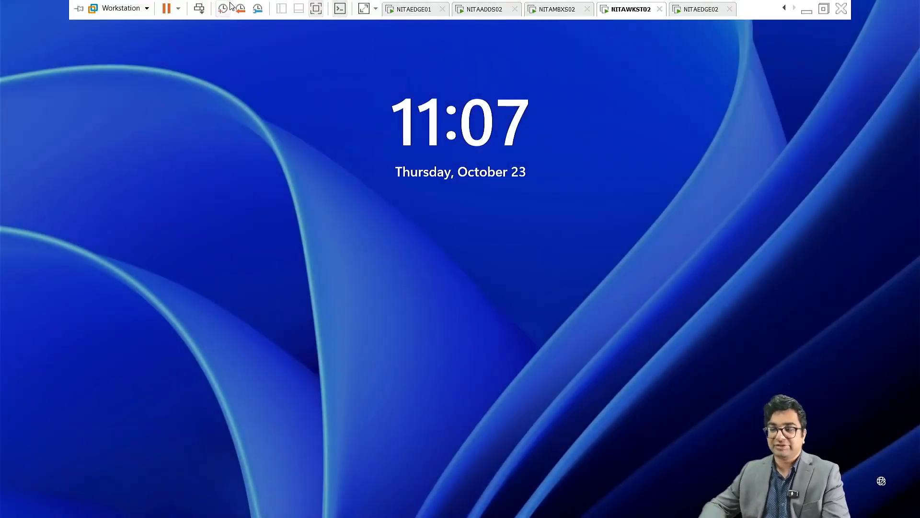
click(199, 8)
click(68, 497)
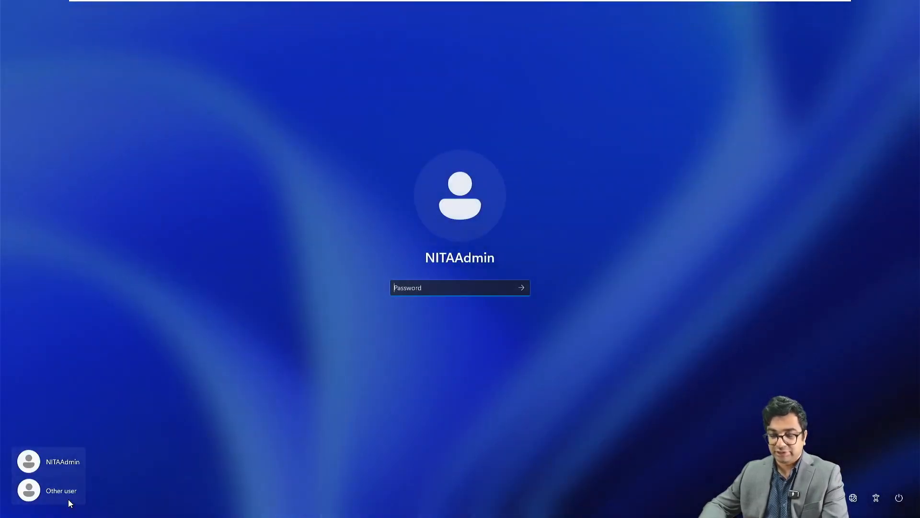
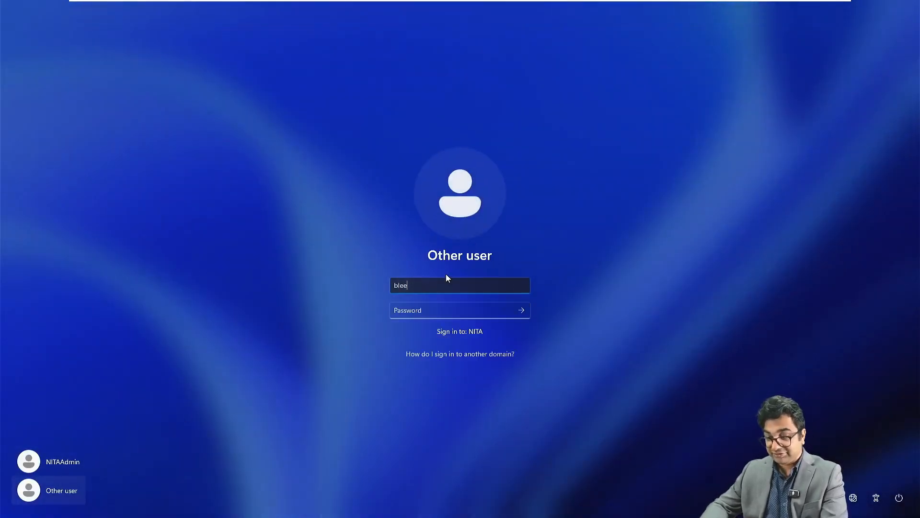
key(Tab)
text(*********)
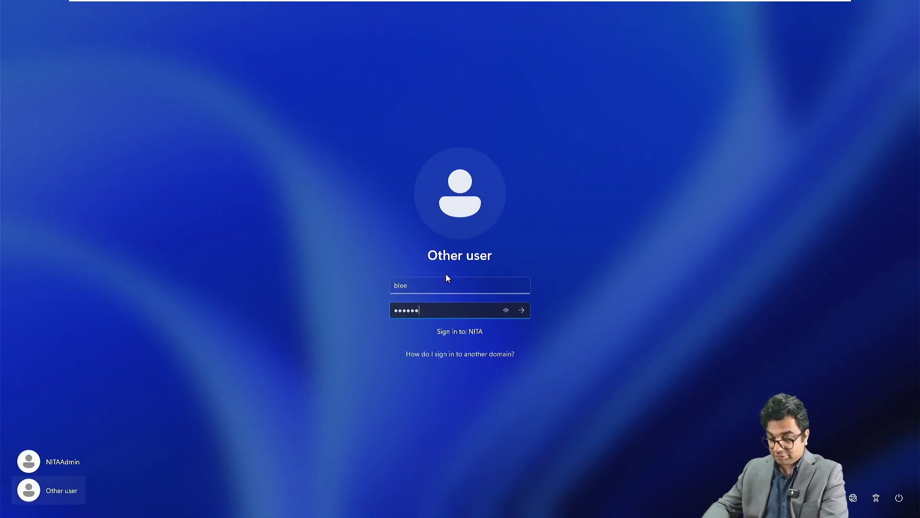
text(***)
key(Return)
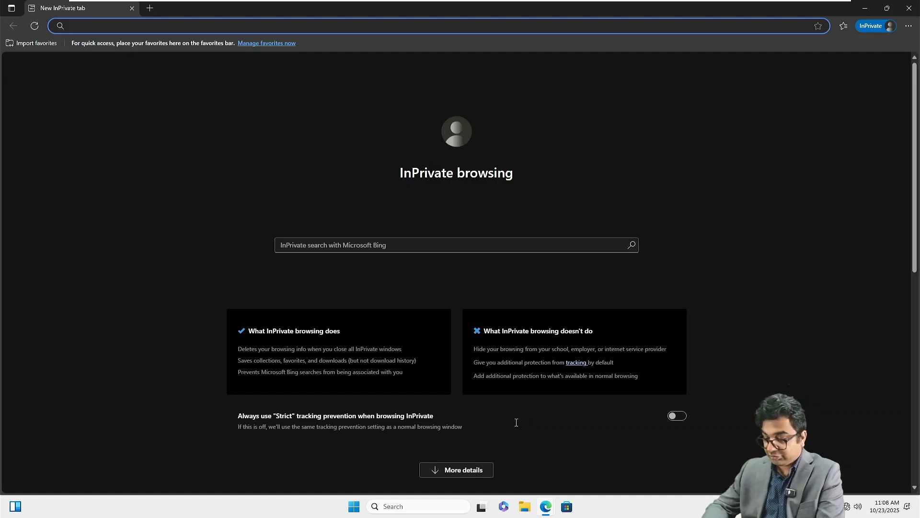
text(https://)
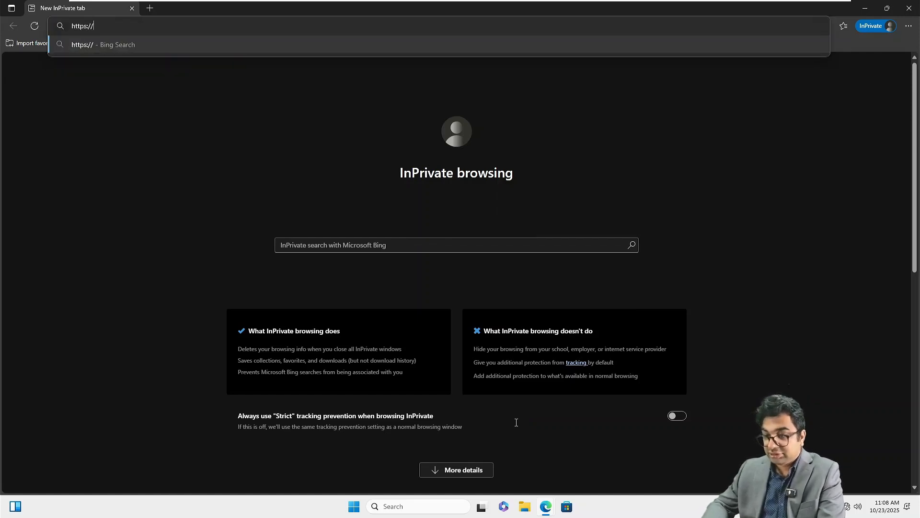
text(nit)
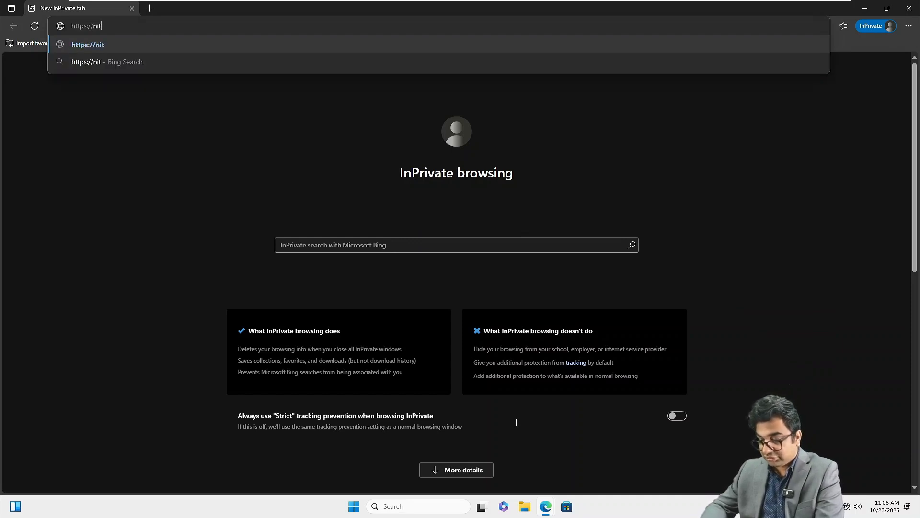
text(ambxs02.)
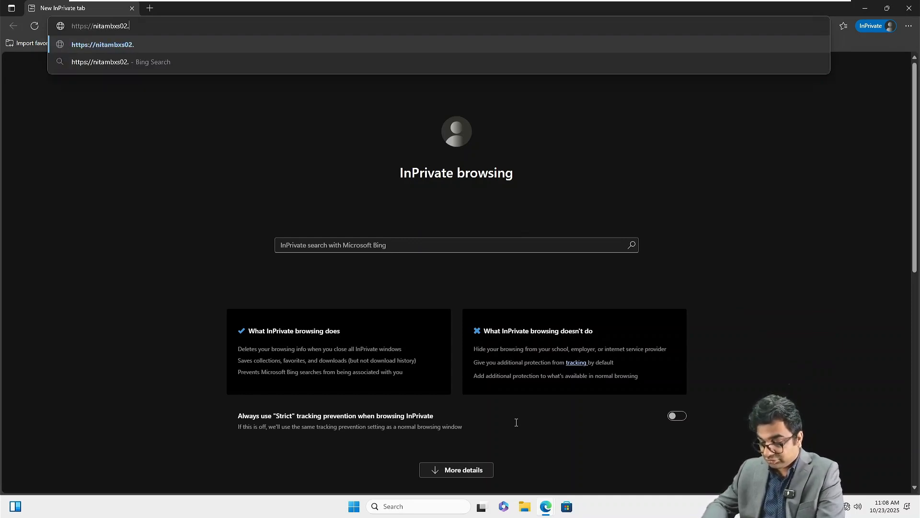
text(nita.lo)
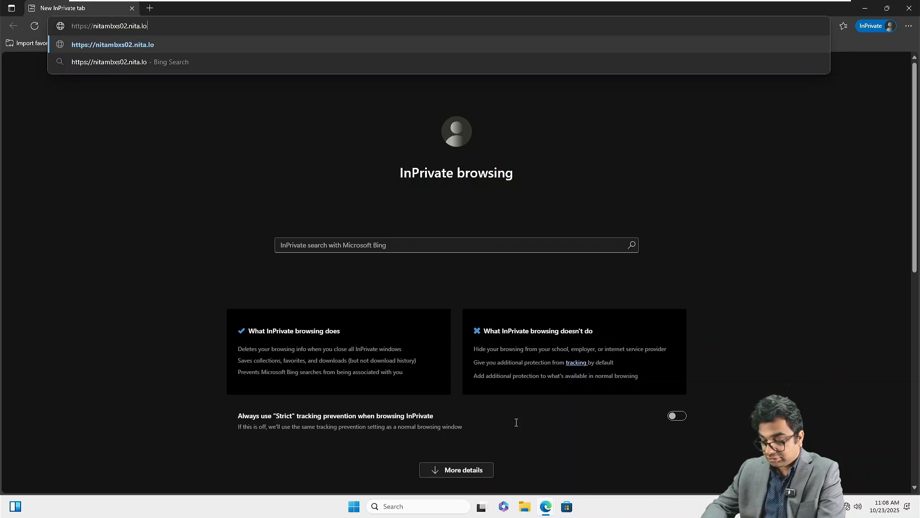
text(cal/ecp/)
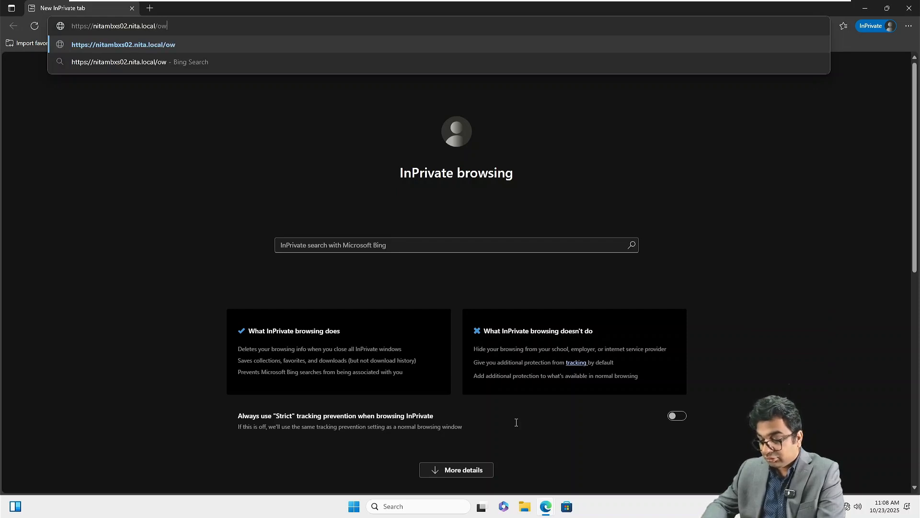
key(Return)
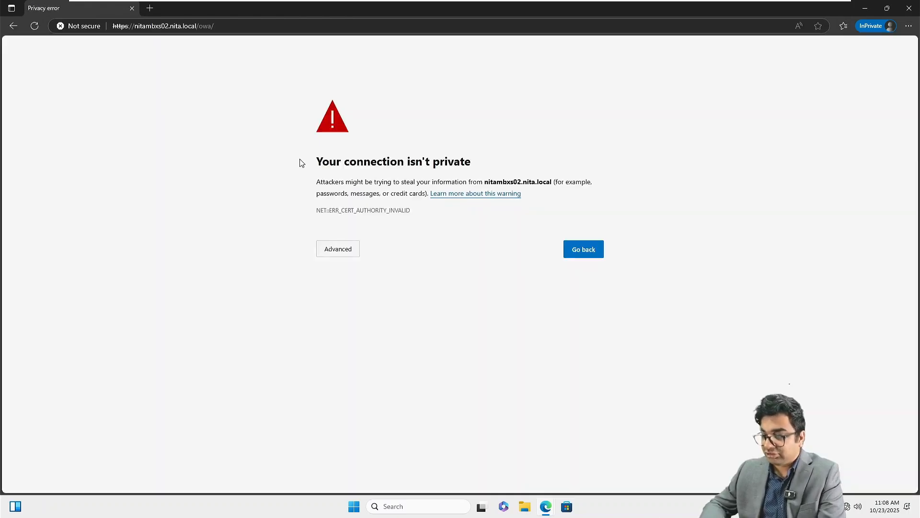
click(334, 256)
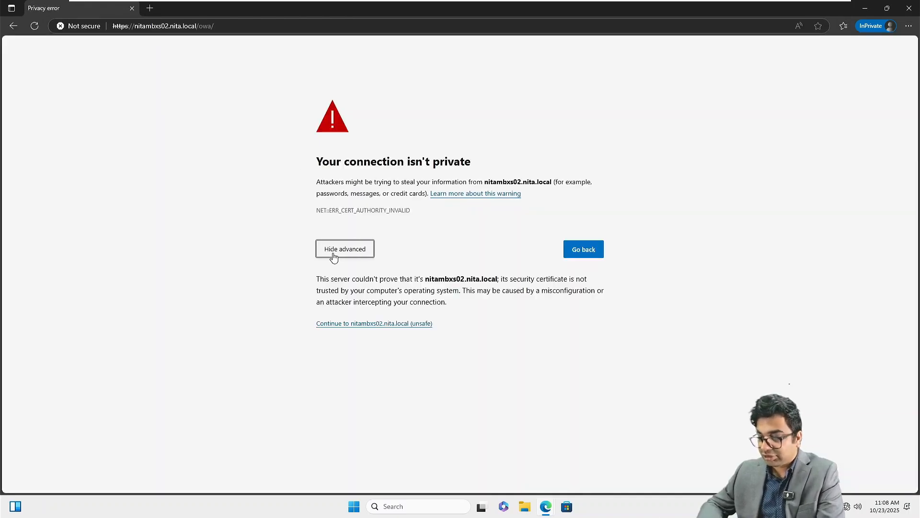
click(368, 324)
Zoom the OWA sign-in page to 125% and sign in with the user's domain account and password.
key(ctrl+plus)
key(ctrl+plus)
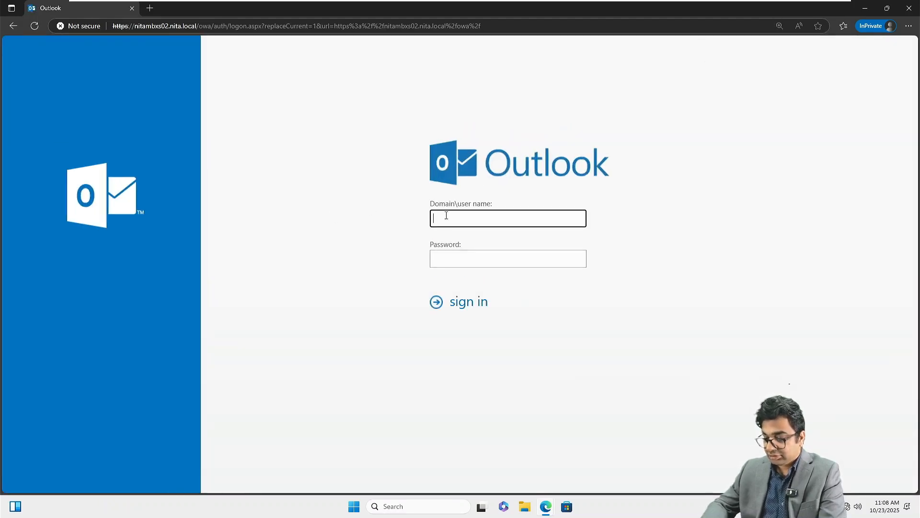
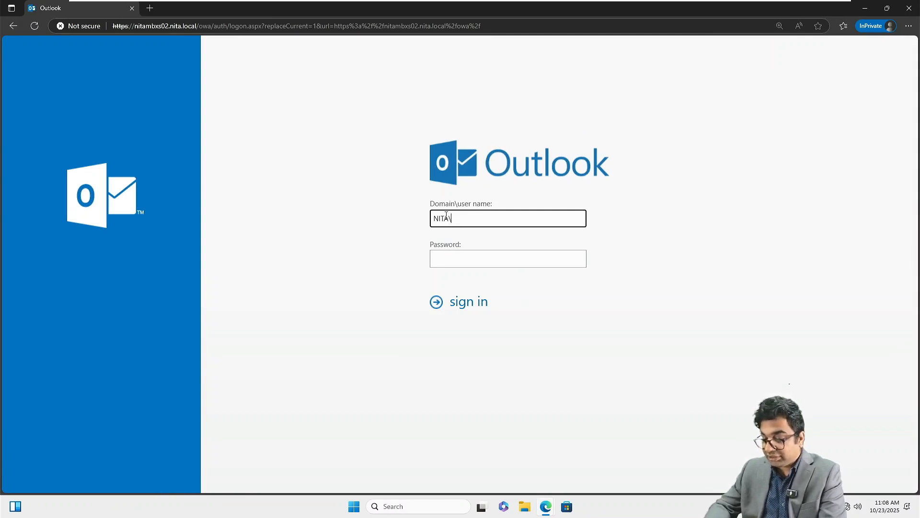
key(Tab)
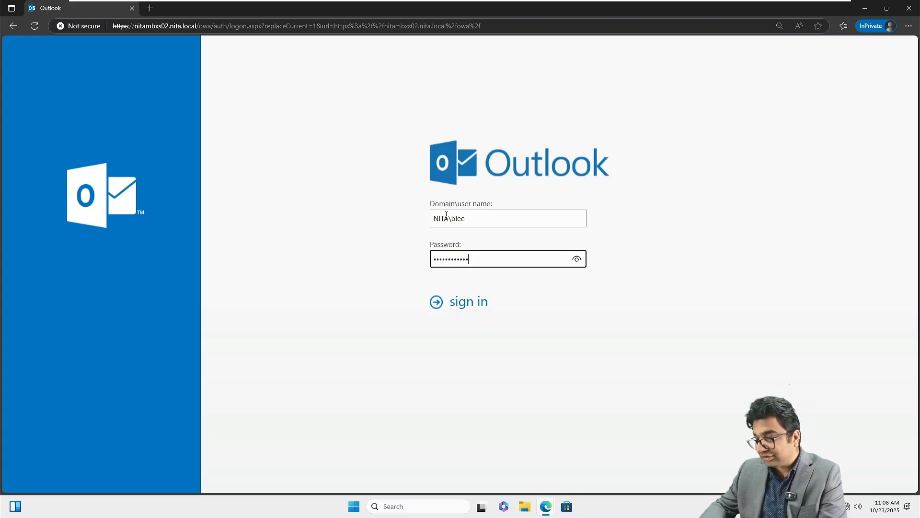
key(Return)
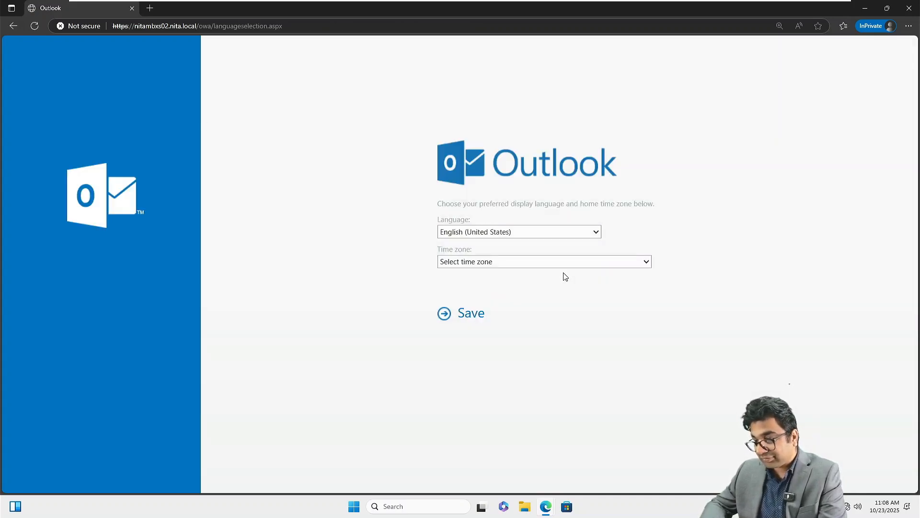
Set the home time zone to (UTC-05:00) Eastern Time (US & Canada) and save.
click(498, 261)
scroll(508, 201, down, 3)
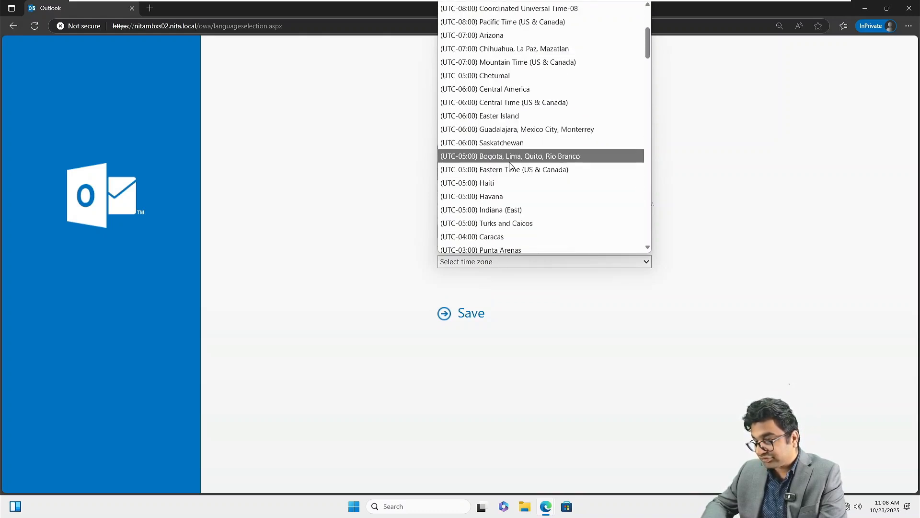
click(510, 169)
click(471, 315)
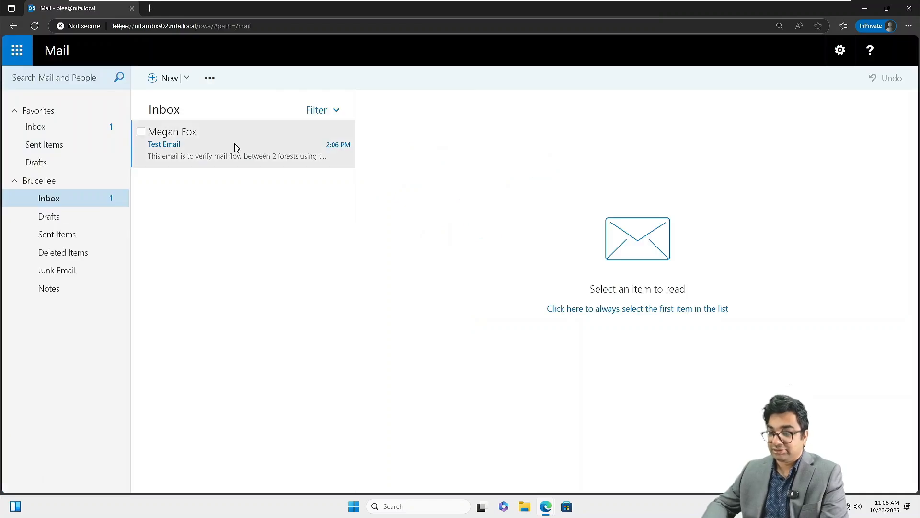
Reply all to the Test Email with 'Email Received. Confirming mail flow is correct.'.
click(235, 148)
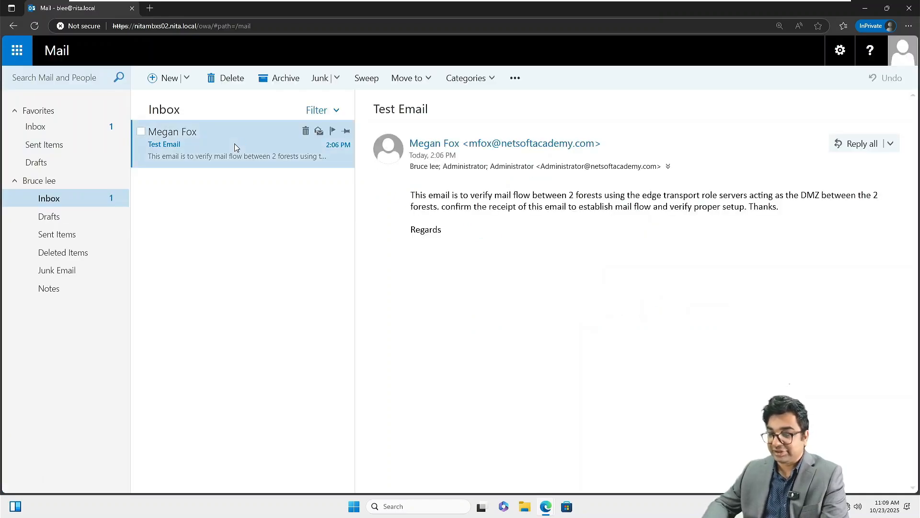
click(847, 143)
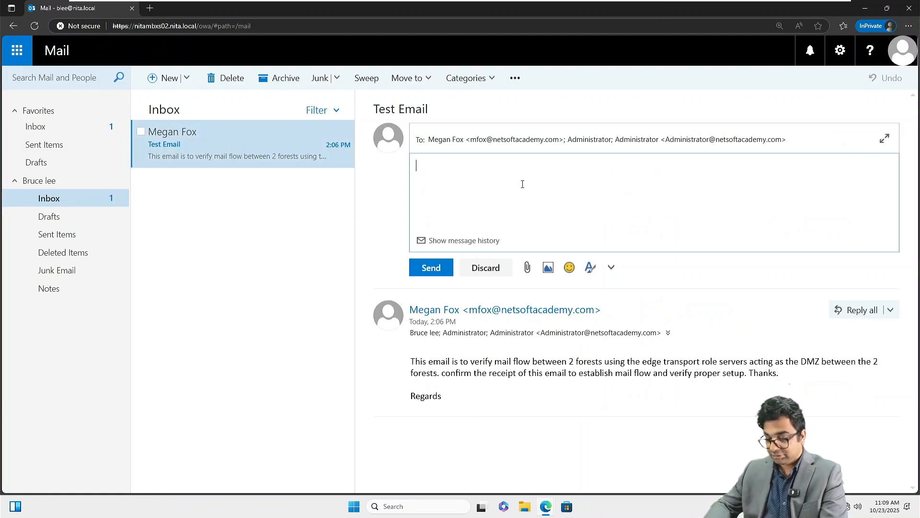
text(Email )
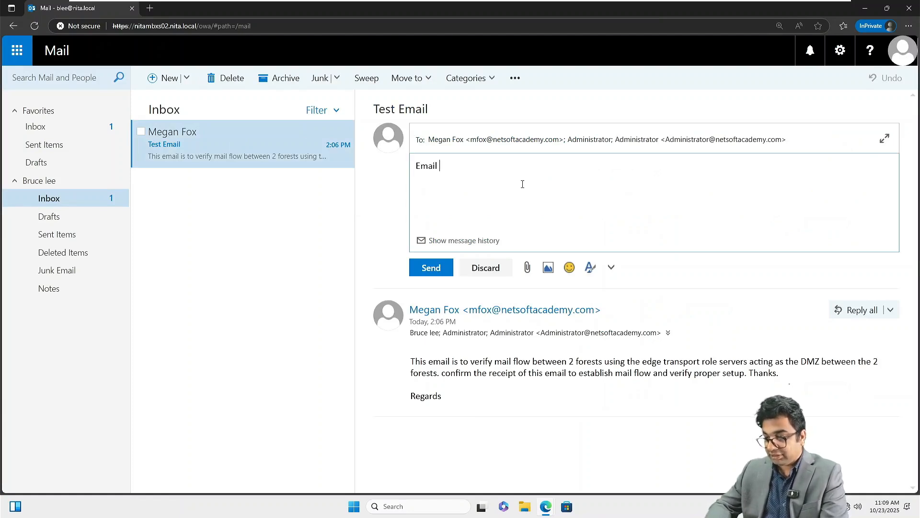
text(Rec)
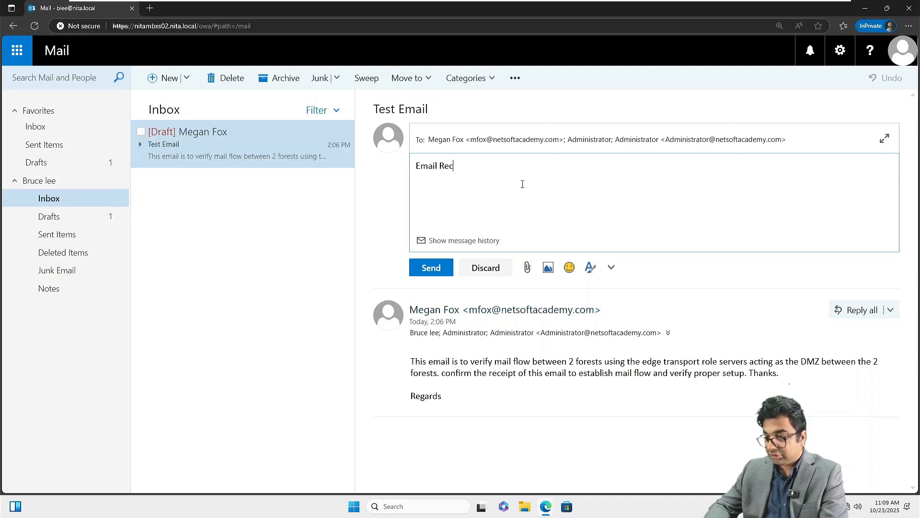
text(ieved)
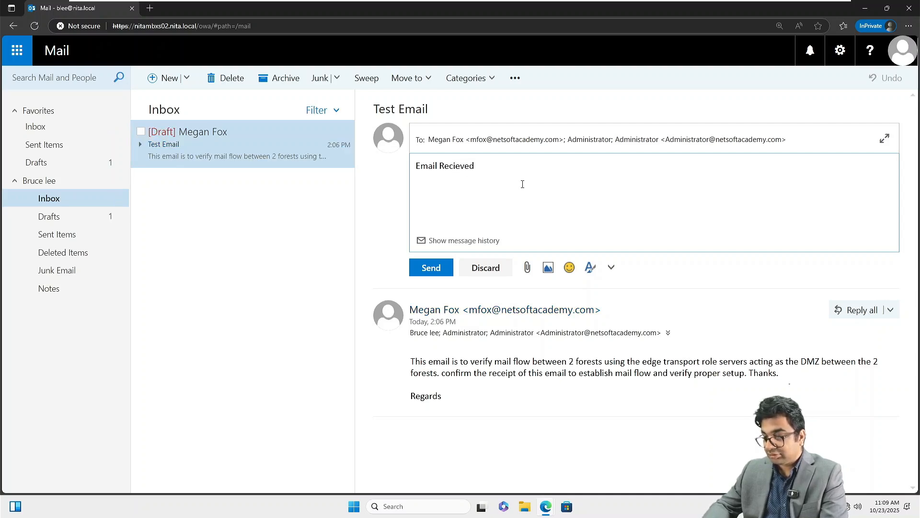
key(BackSpace)
key(BackSpace)
key(BackSpace)
key(BackSpace)
key(BackSpace)
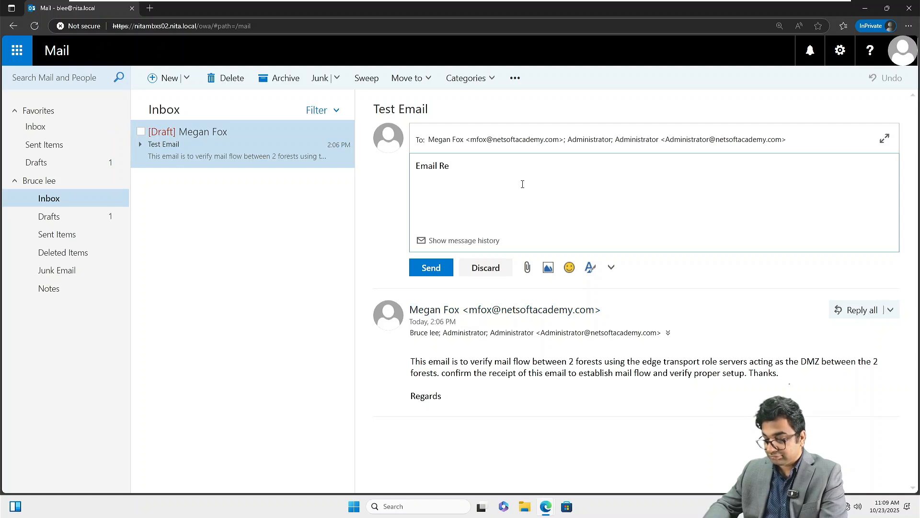
text(eived.)
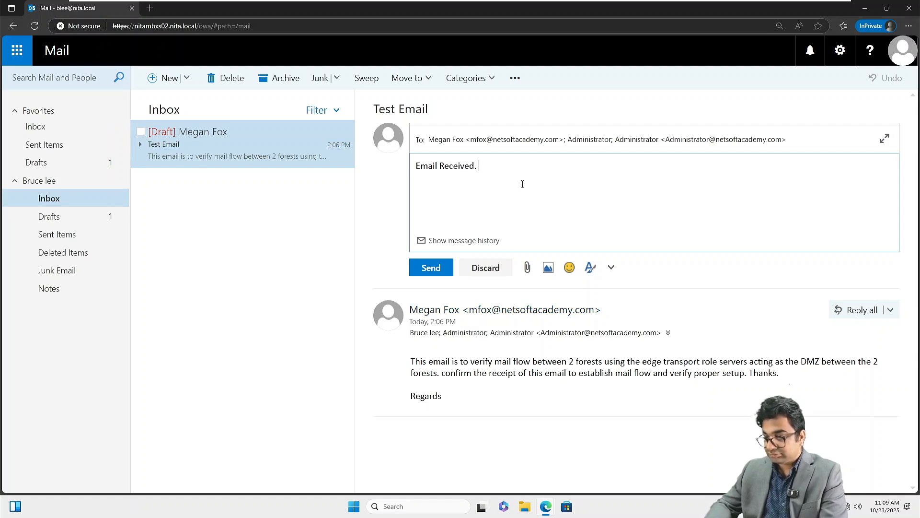
text( C)
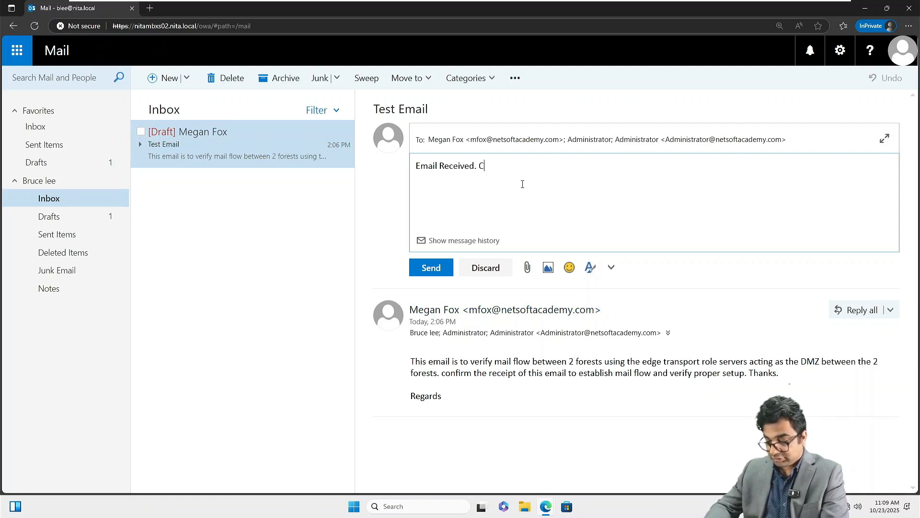
text(onfirming mail)
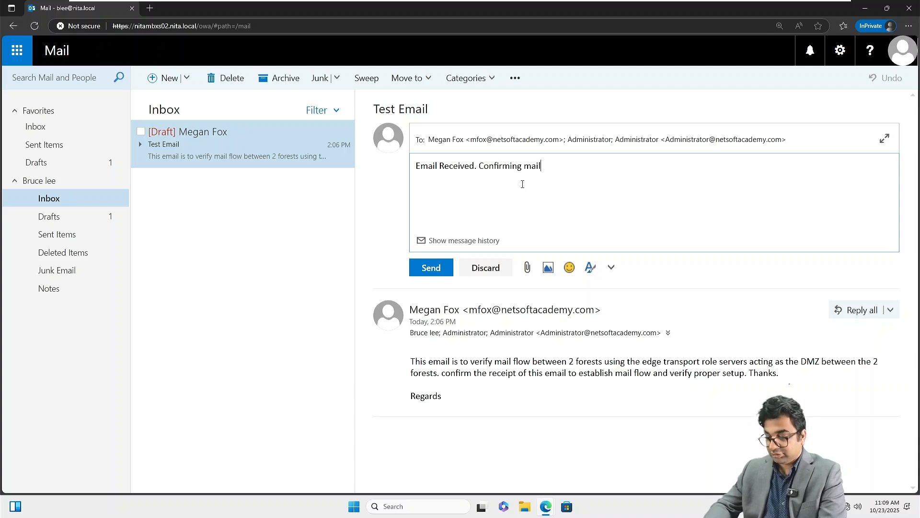
text( flow is )
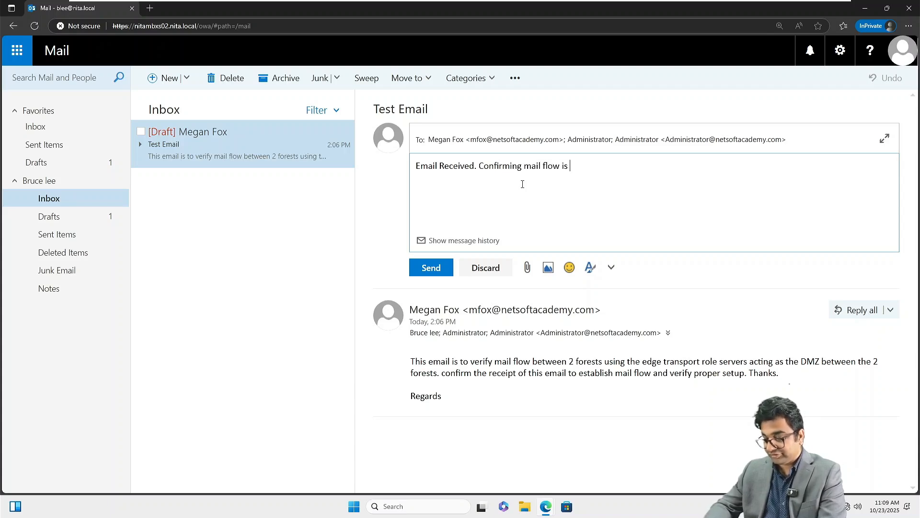
text(correc)
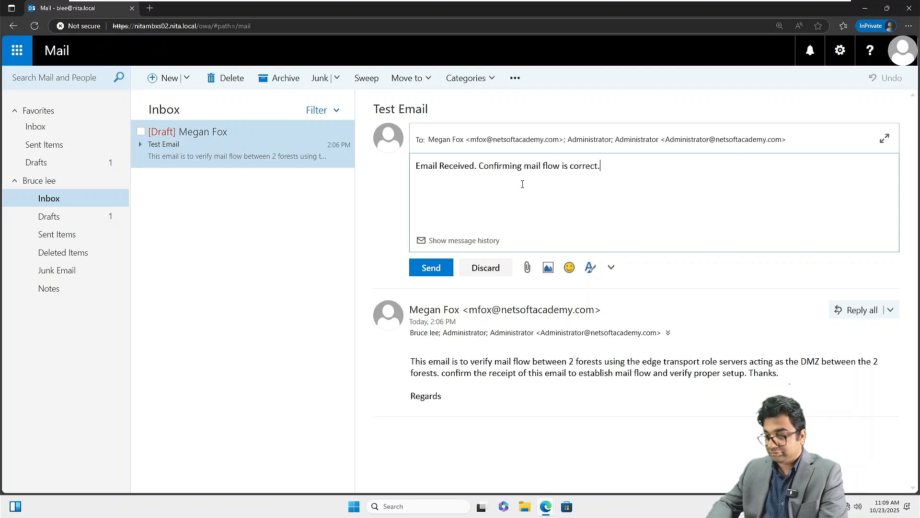
text(t.)
click(431, 268)
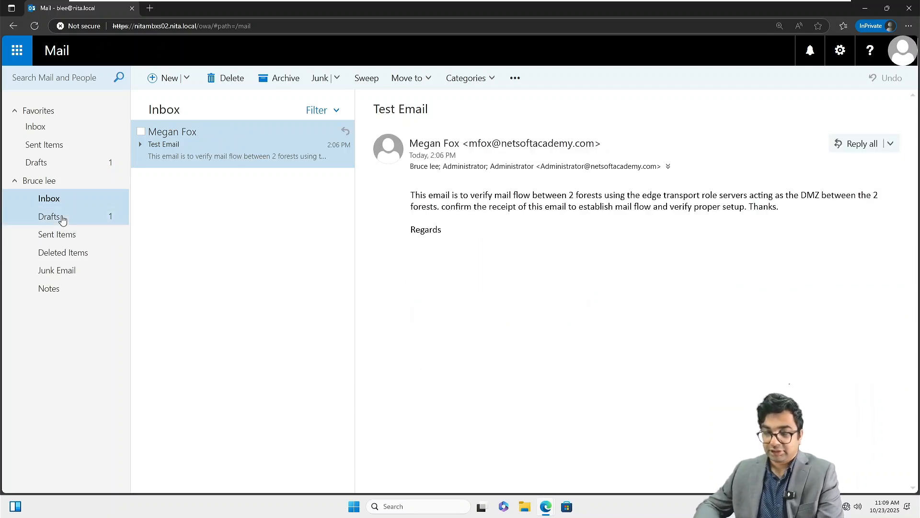
Verify Drafts is empty, return to the Inbox, and switch to the NITAMBXS02 virtual machine.
click(77, 223)
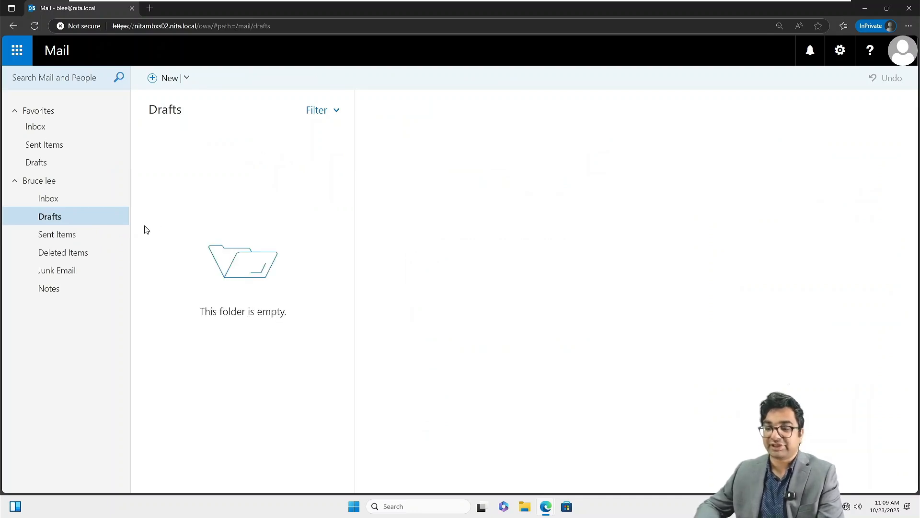
click(81, 200)
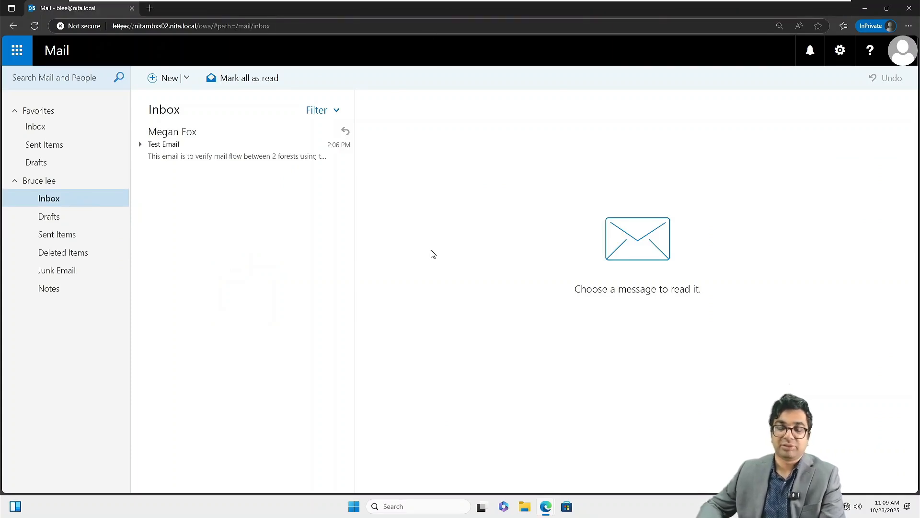
mouse_move(427, 13)
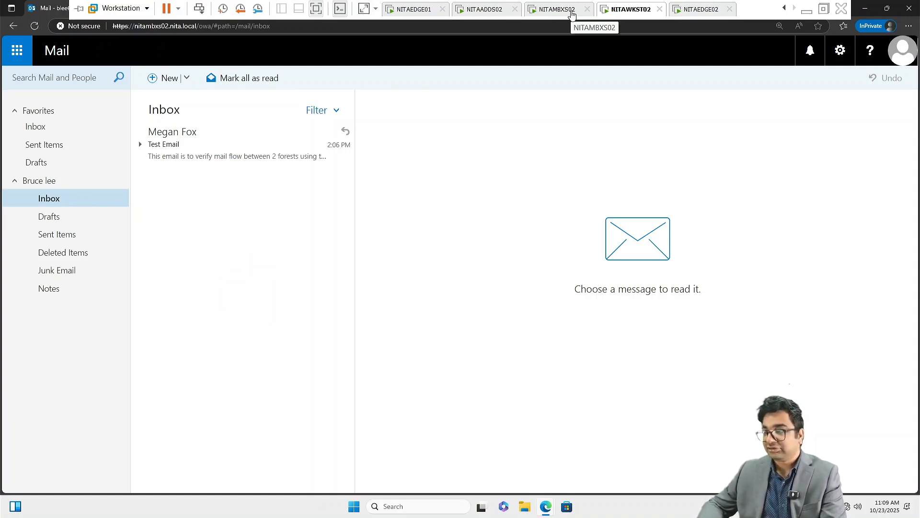
click(571, 14)
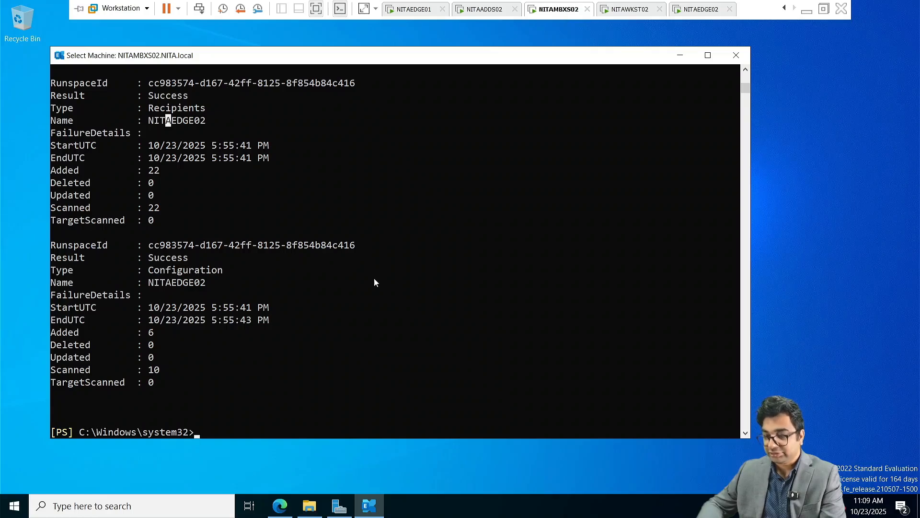
click(280, 506)
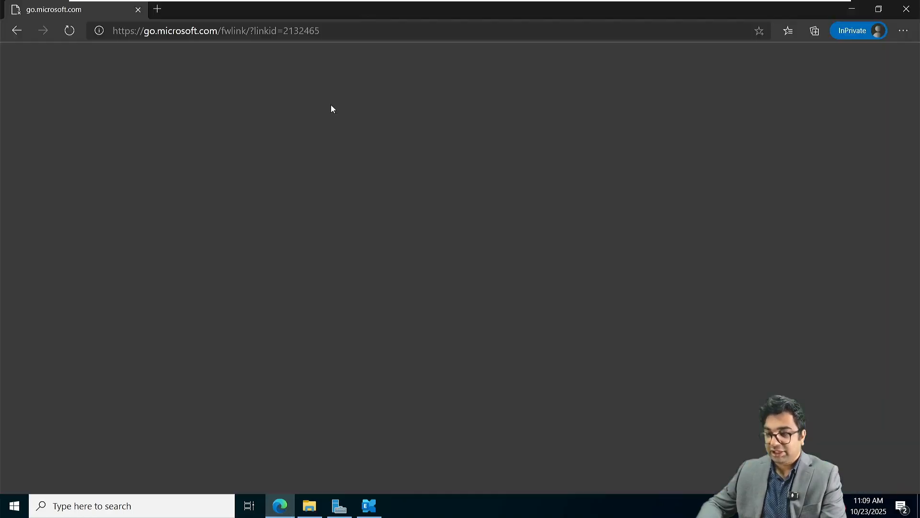
click(14, 30)
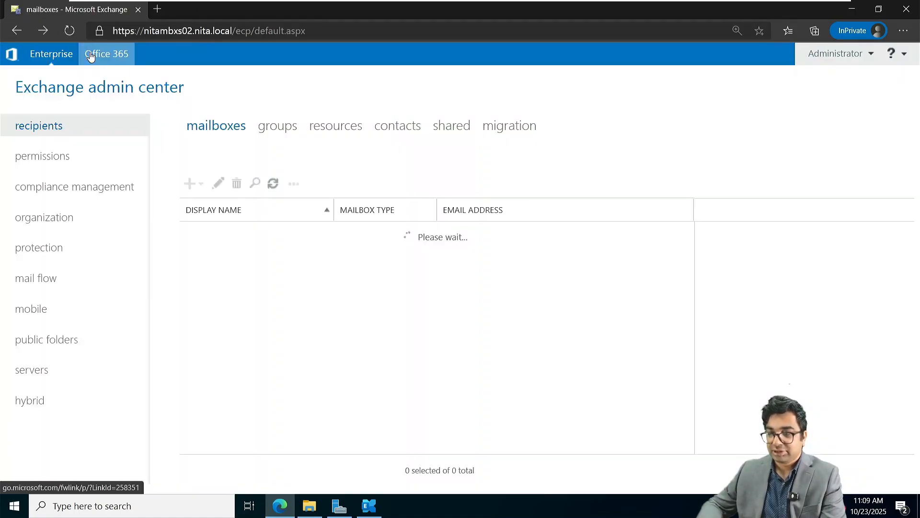
click(72, 34)
click(157, 9)
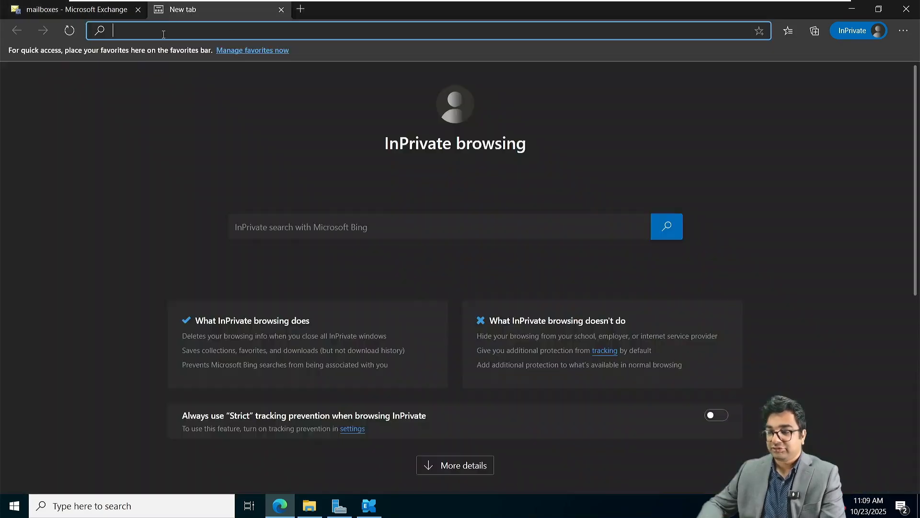
text(http)
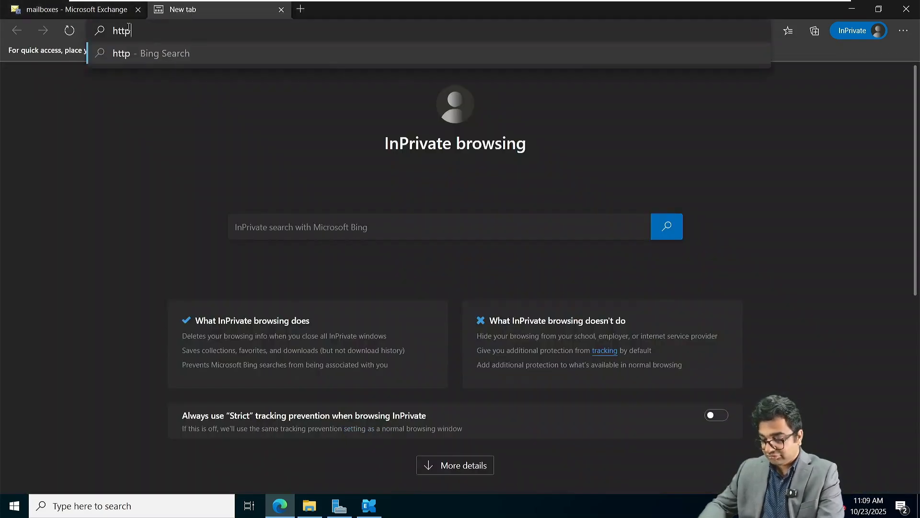
text(s://nit)
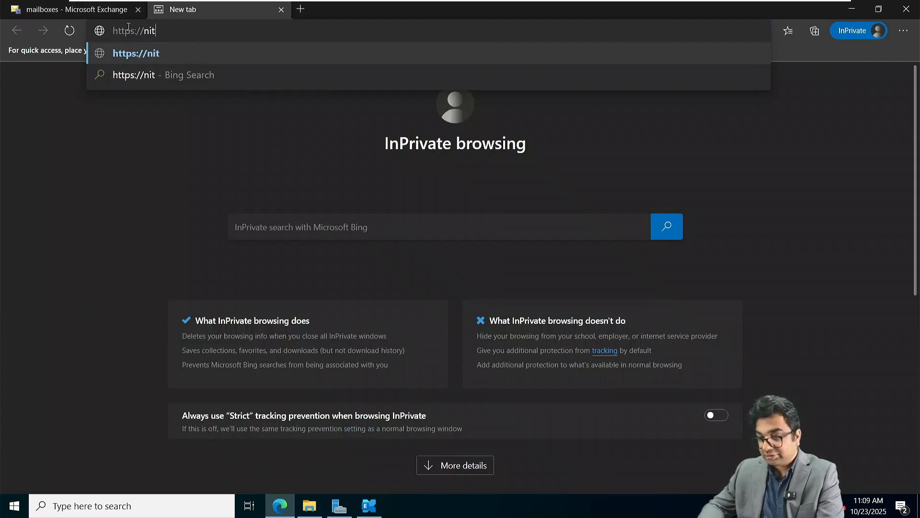
text(ambx)
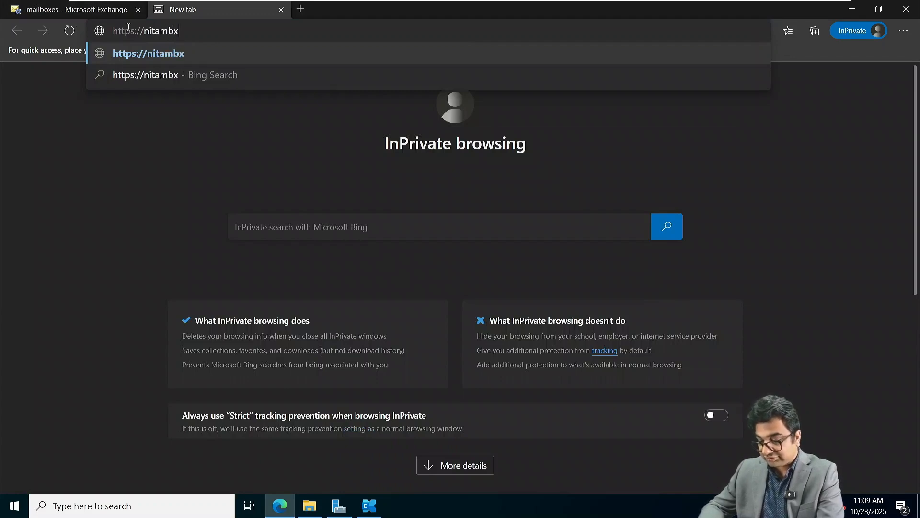
text(s02.nita)
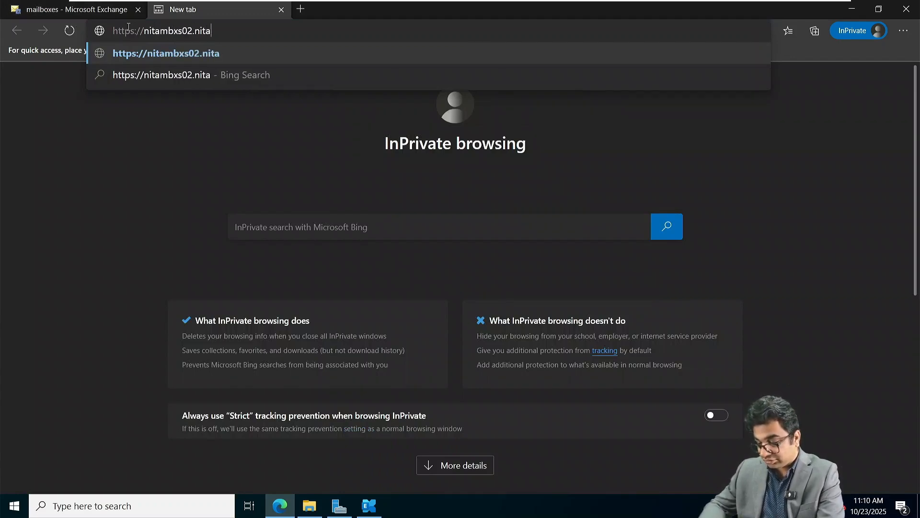
text(.local/owa/)
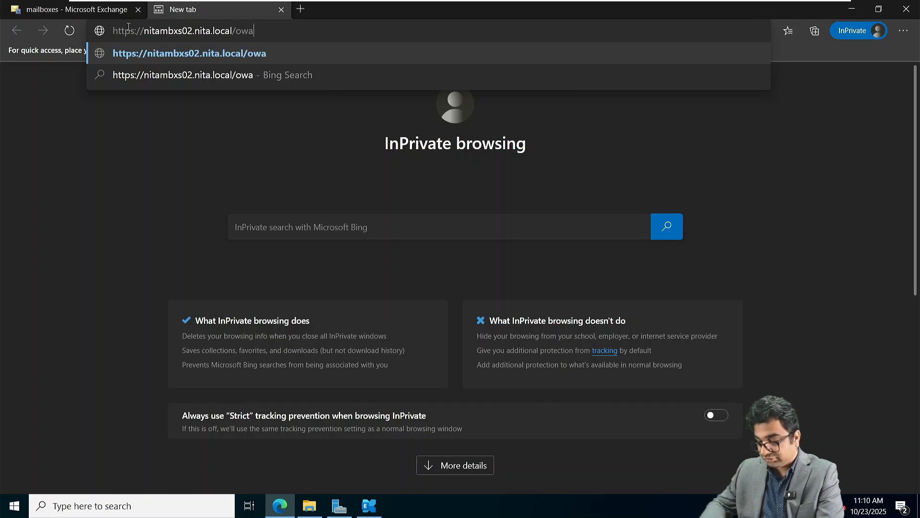
key(Return)
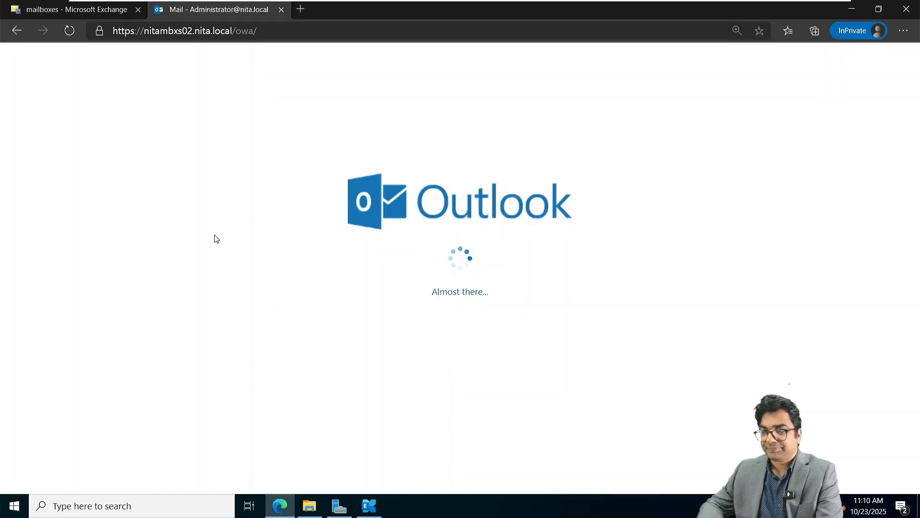
Reply all to the Test Email conversation with 'Confirming Mail flow'.
click(252, 168)
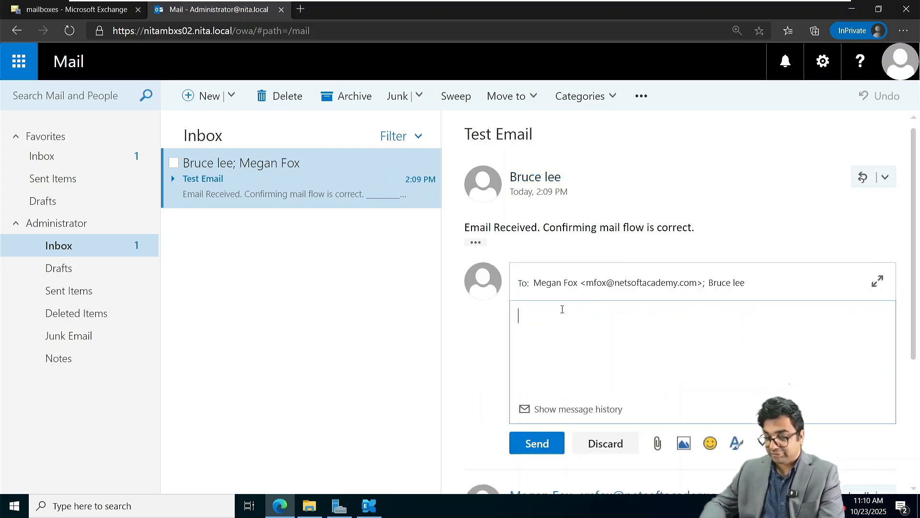
text(Confirm)
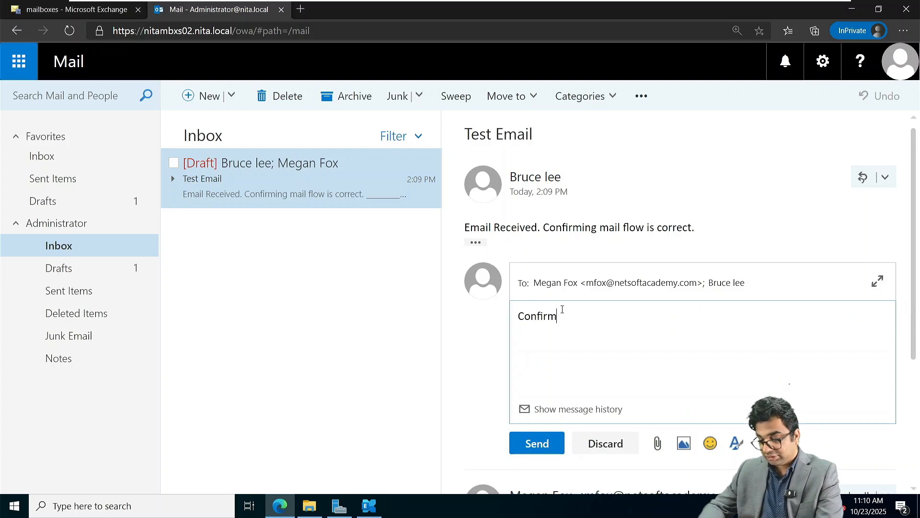
text(ing Mail)
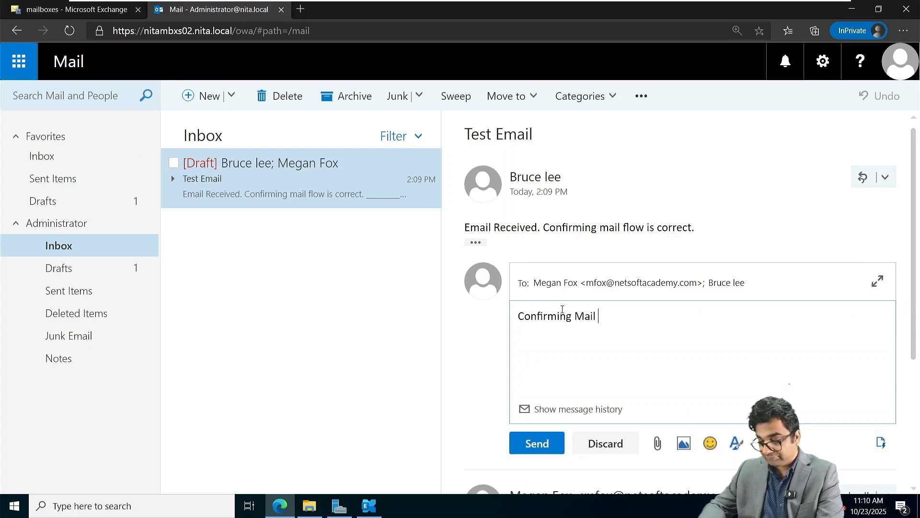
text( flow)
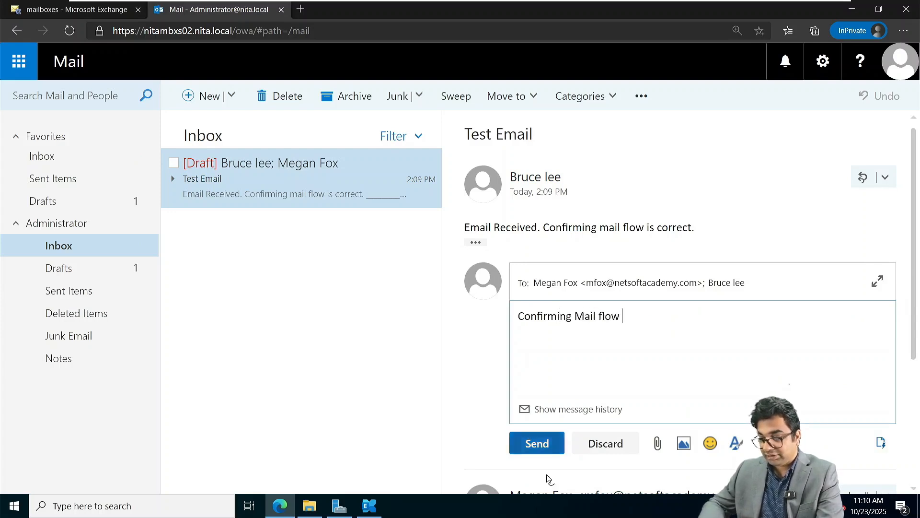
click(525, 444)
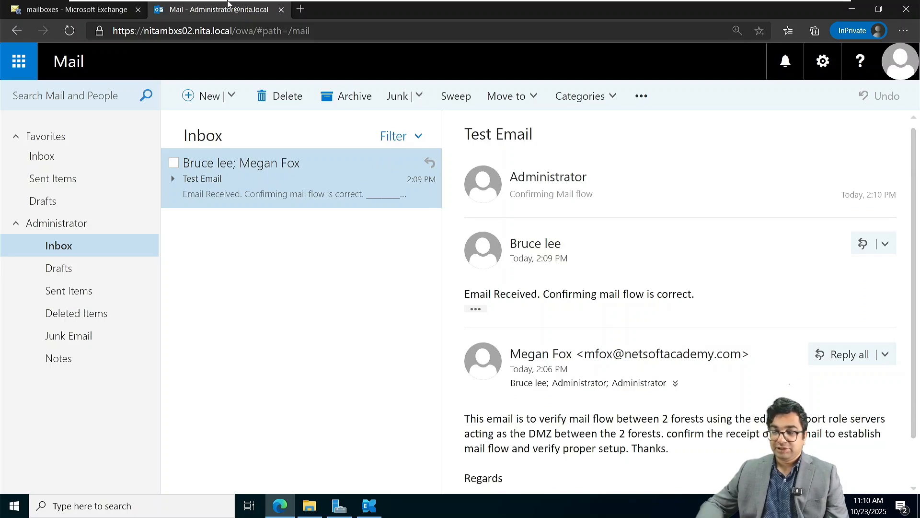
Reveal the hidden virtual machine tabs on the VMware toolbar.
mouse_move(439, 7)
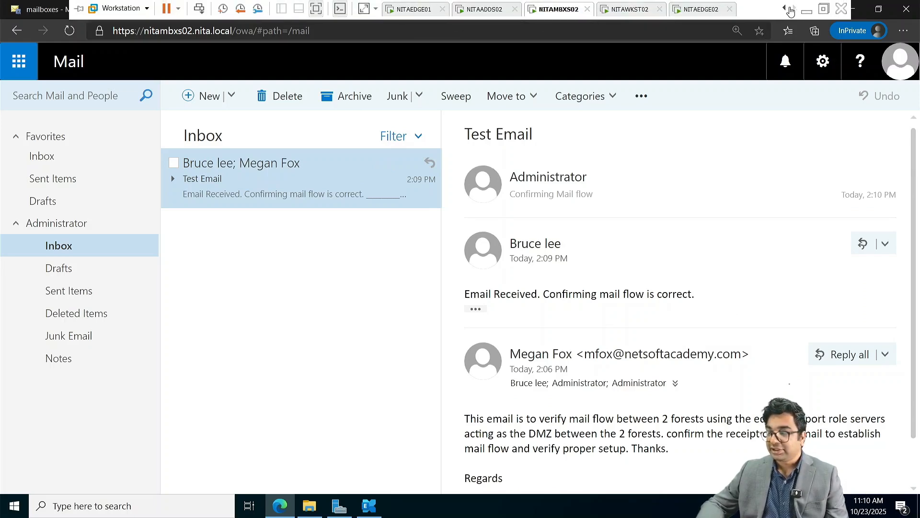
click(783, 10)
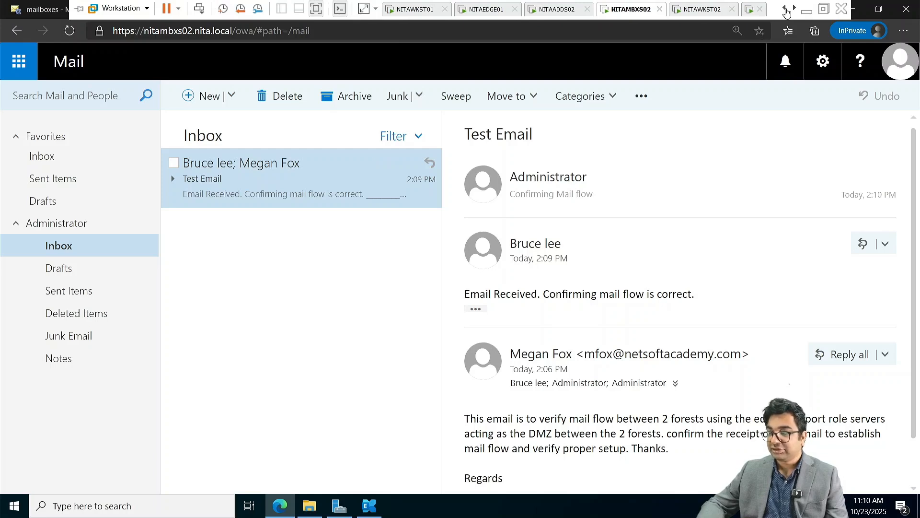
click(785, 10)
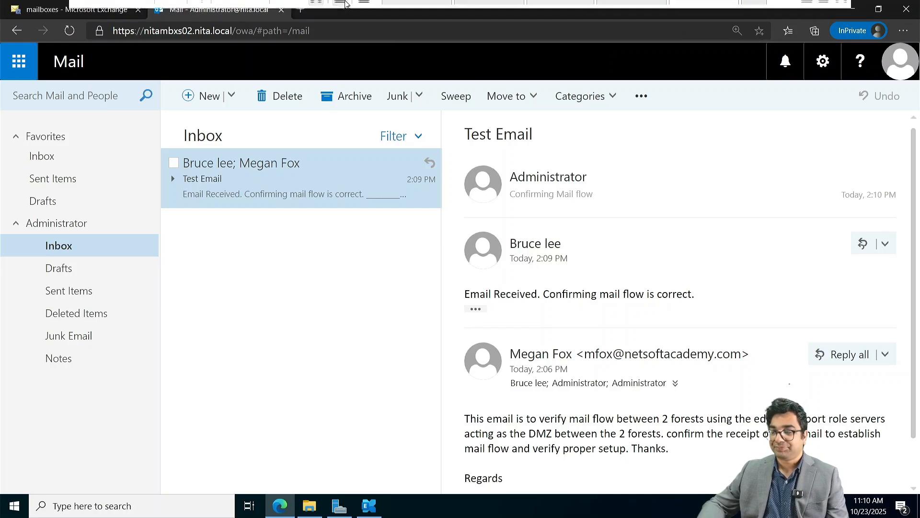
mouse_move(498, 3)
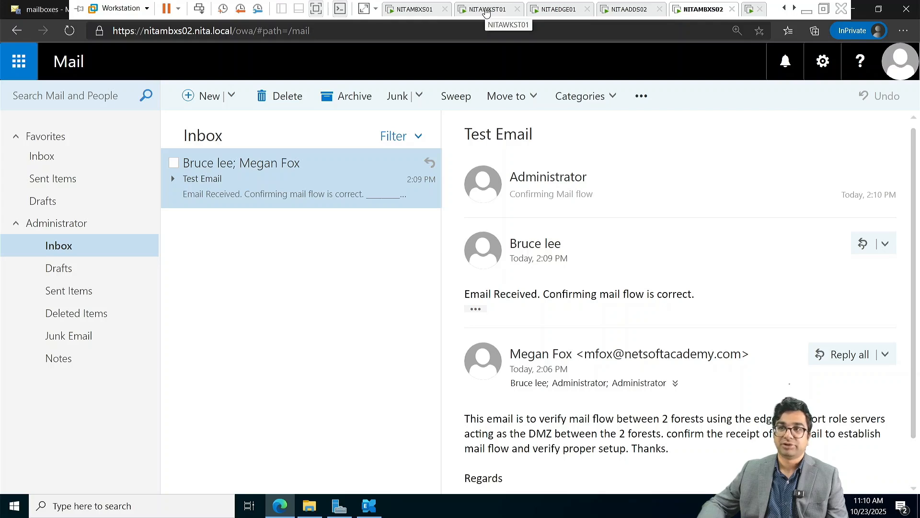
On NITAMBXS01, open the server's address plus /owa in a new InPrivate tab and view the Test Email thread.
click(427, 16)
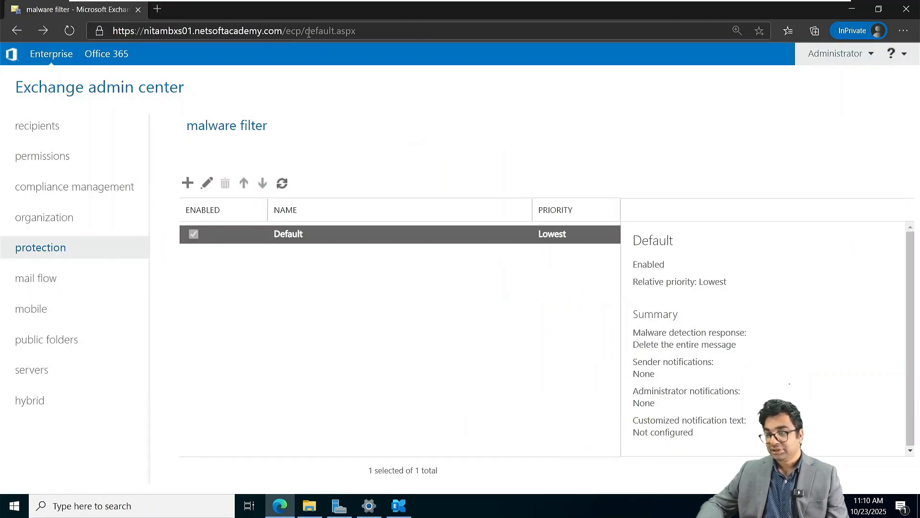
drag(283, 37, 97, 39)
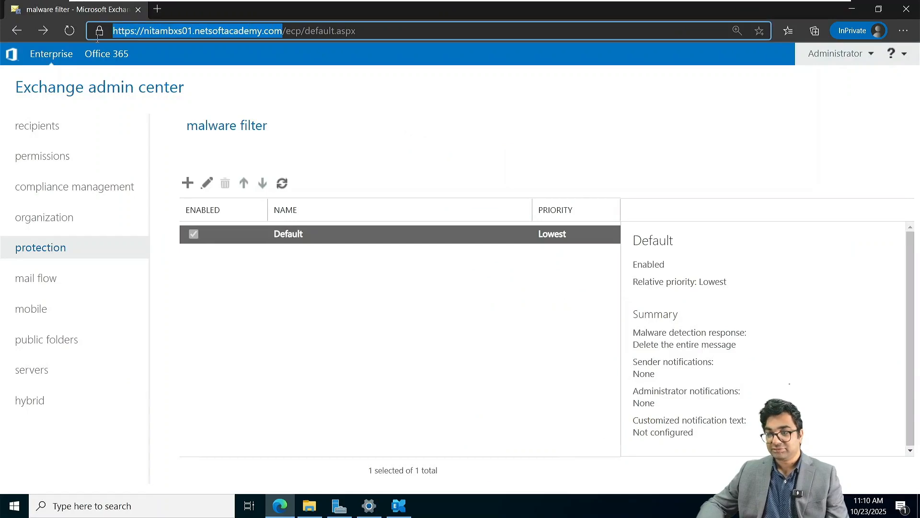
key(ctrl+c)
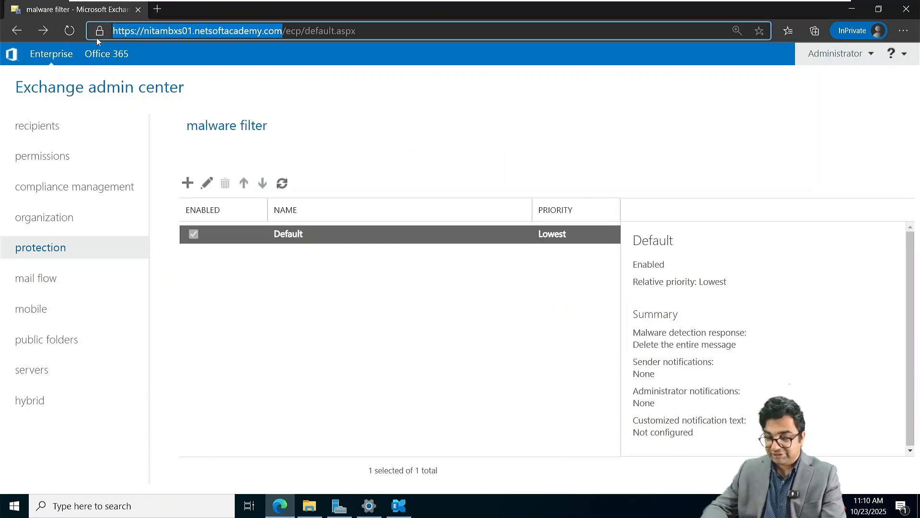
key(ctrl+t)
key(ctrl+v)
text(/owa)
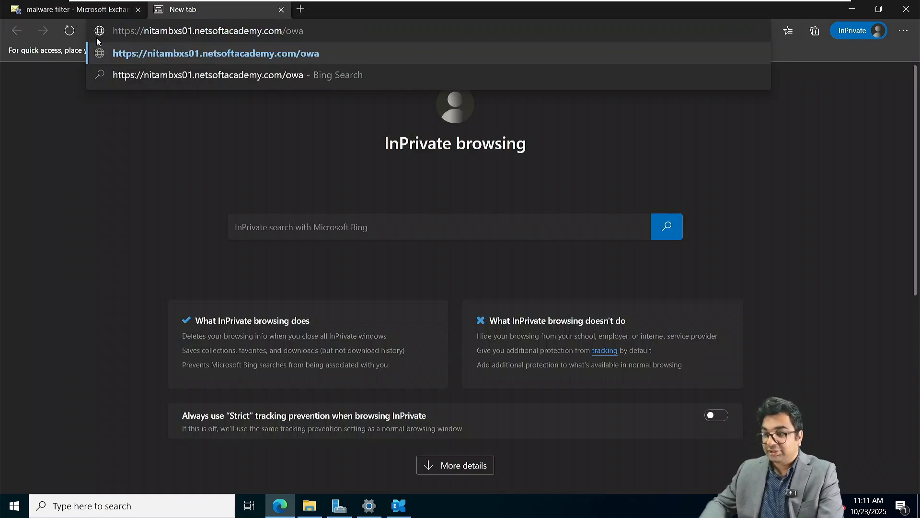
key(Return)
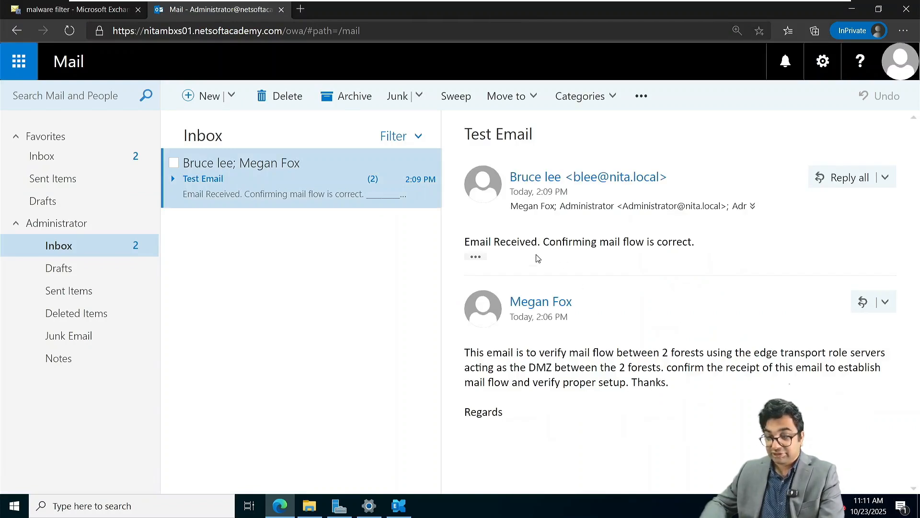
click(481, 260)
click(476, 260)
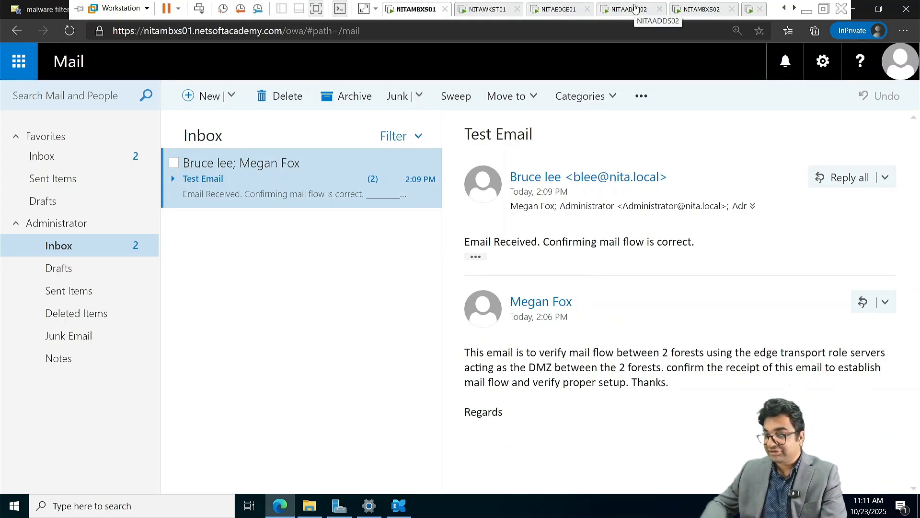
On NITAMBXS02, open the sent Test Email reply in Sent Items, showing the quoted original and all recipients.
click(695, 10)
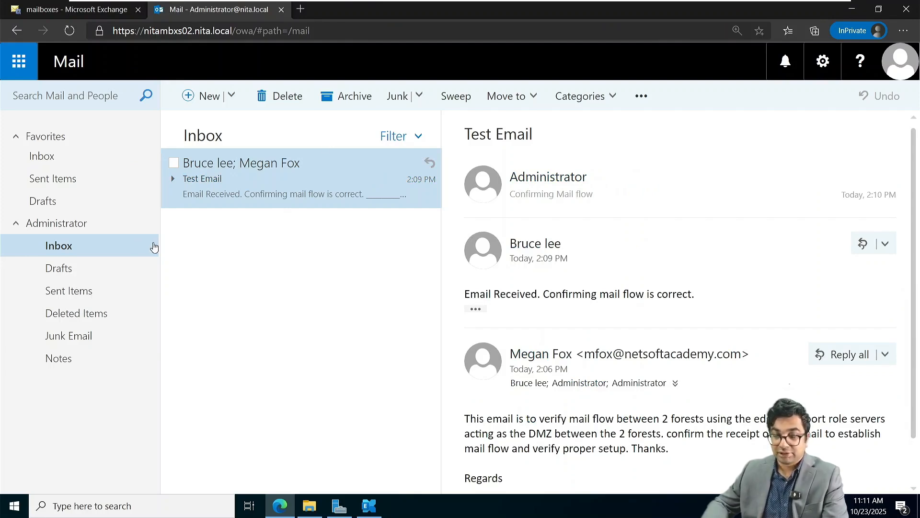
mouse_move(500, 3)
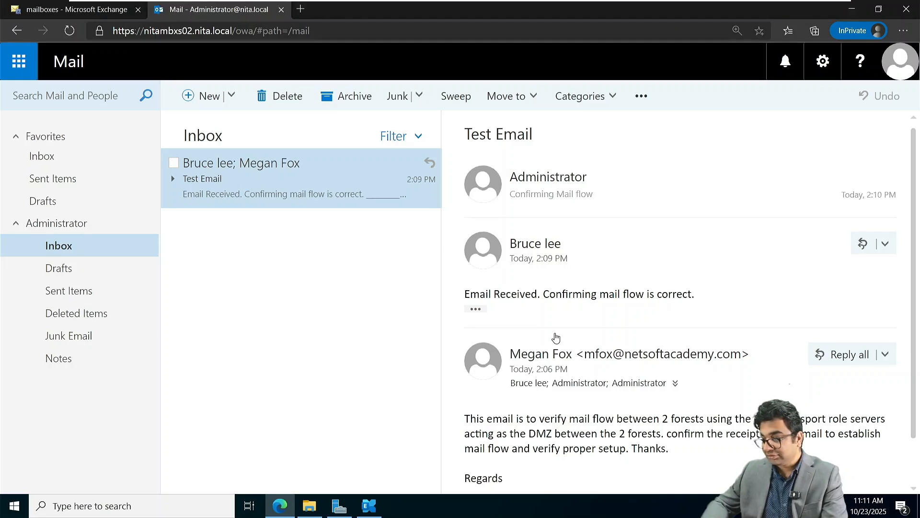
scroll(555, 338, down, 1)
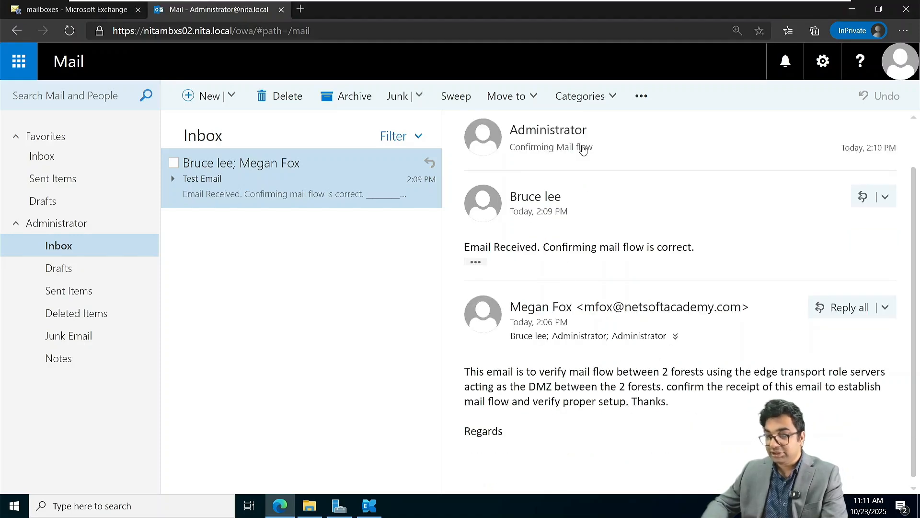
click(102, 290)
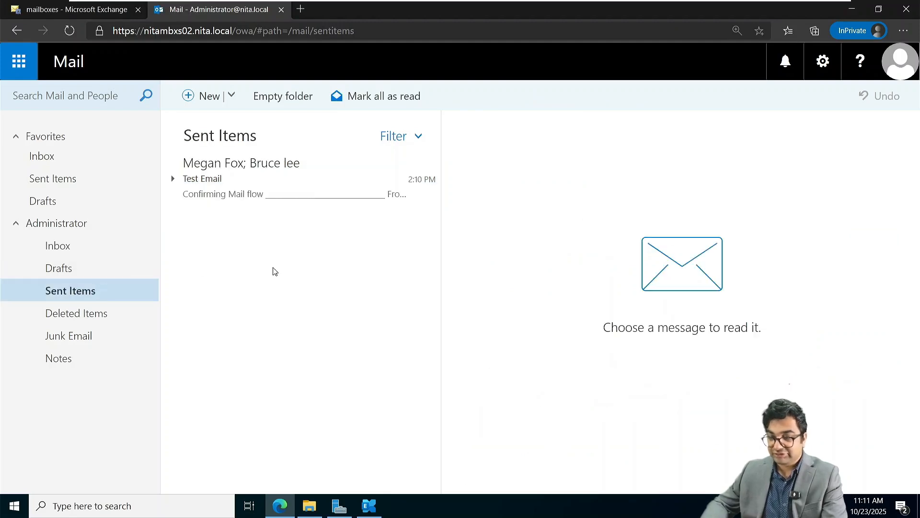
click(263, 190)
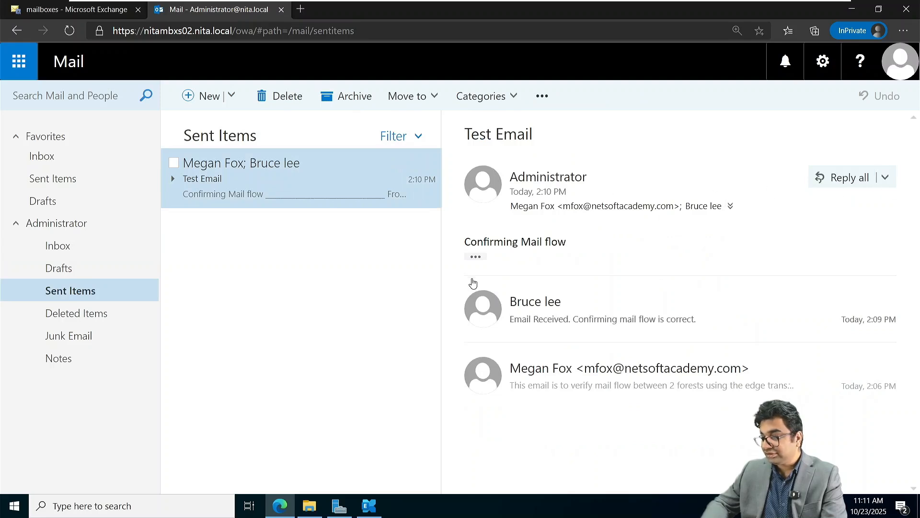
click(476, 257)
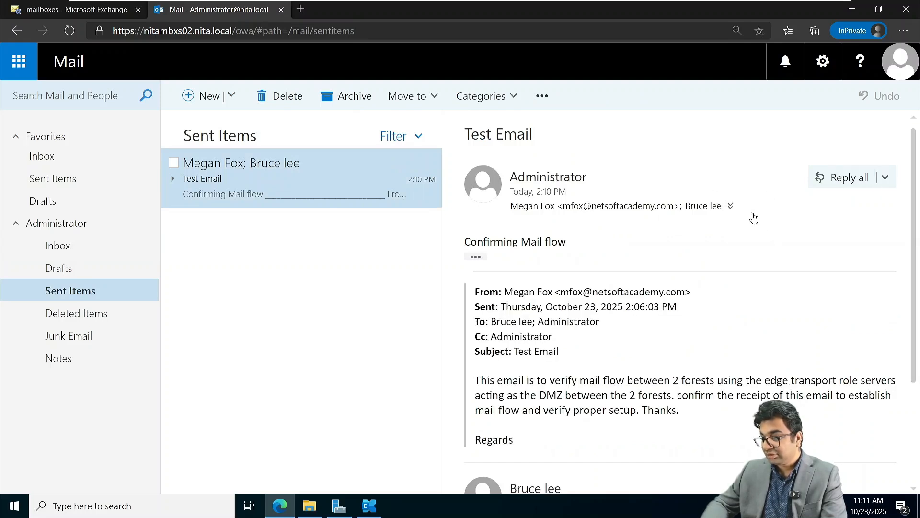
click(730, 206)
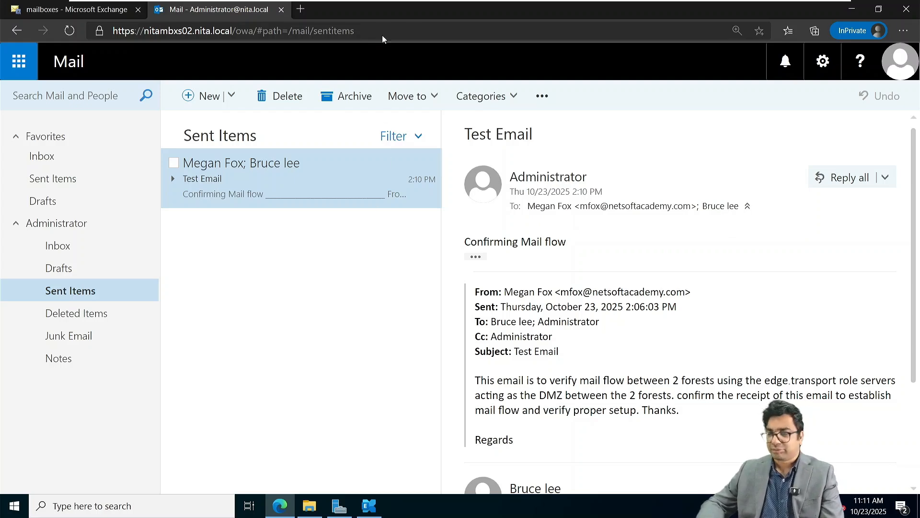
mouse_move(562, 3)
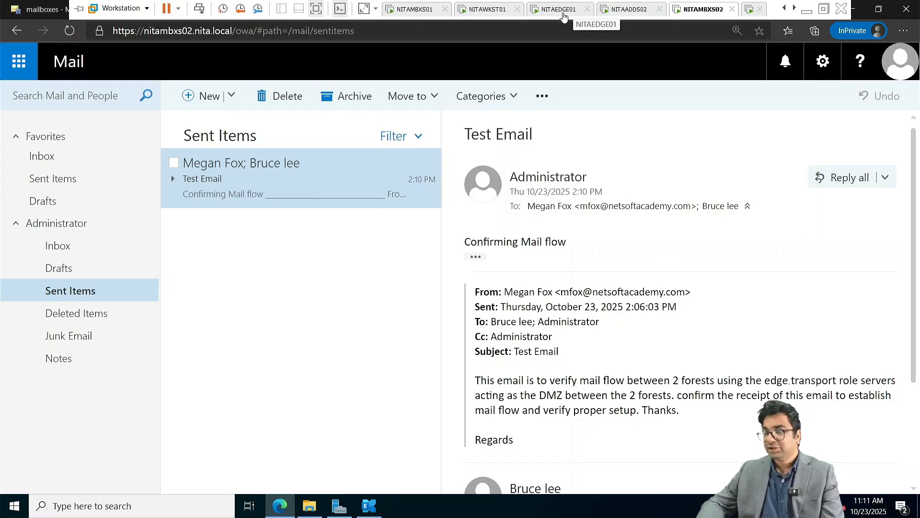
On NITAWKST01, sign in with the password and open the Inbox's Test Email conversation.
click(477, 13)
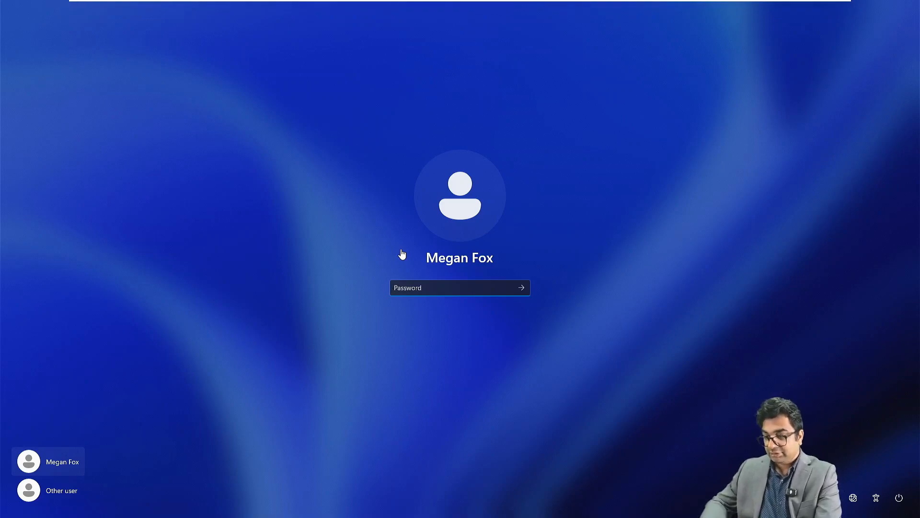
text(•)
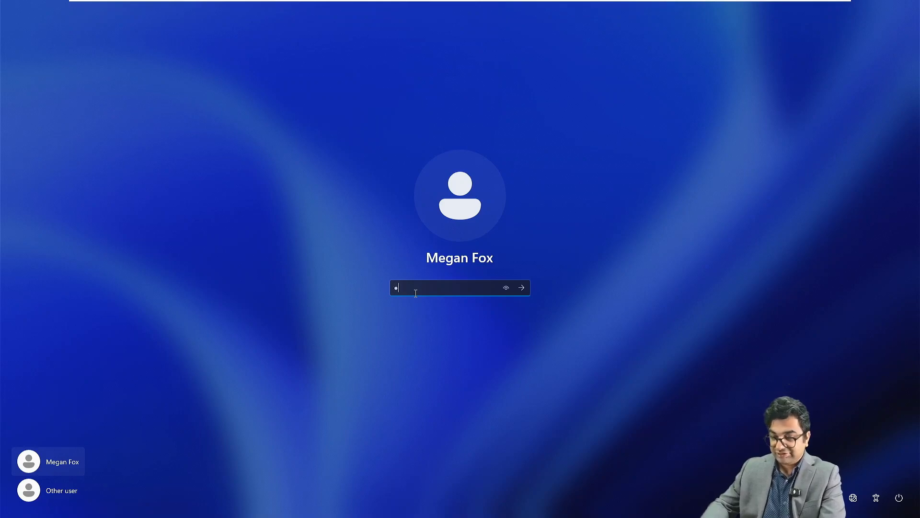
key(BackSpace)
text(••)
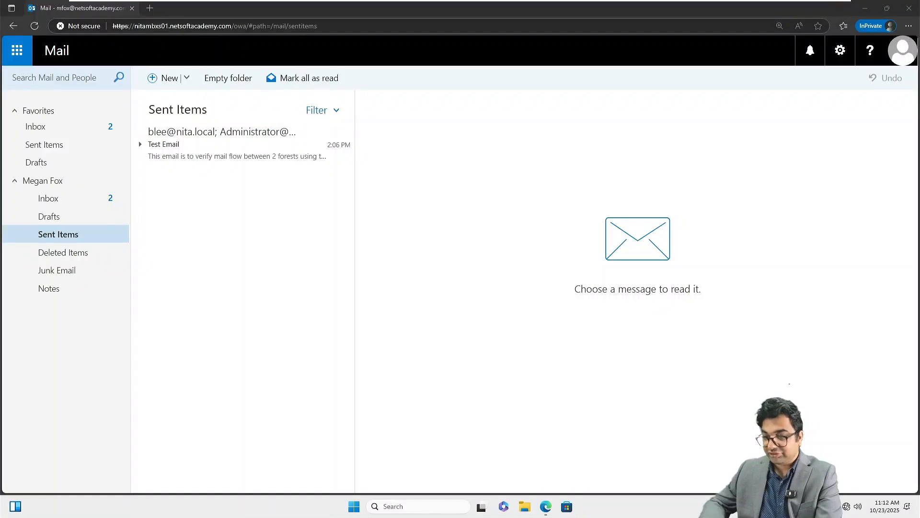
click(55, 202)
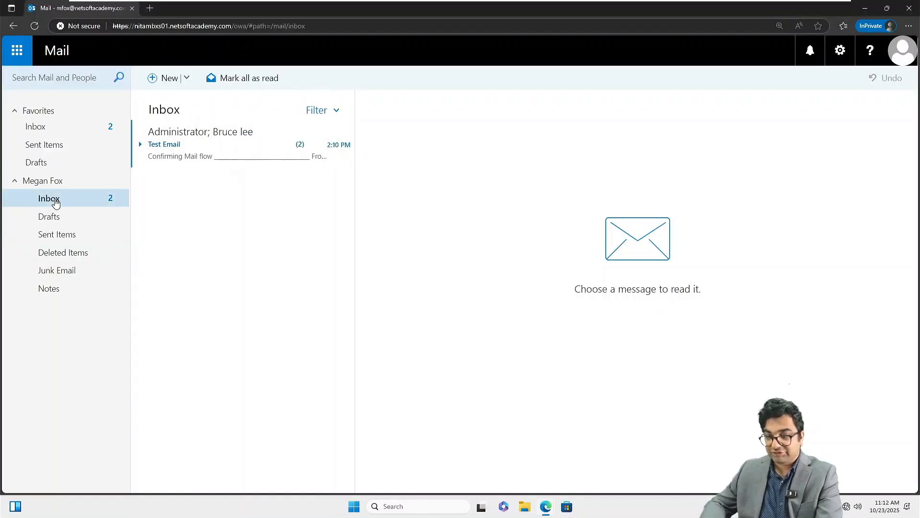
click(192, 151)
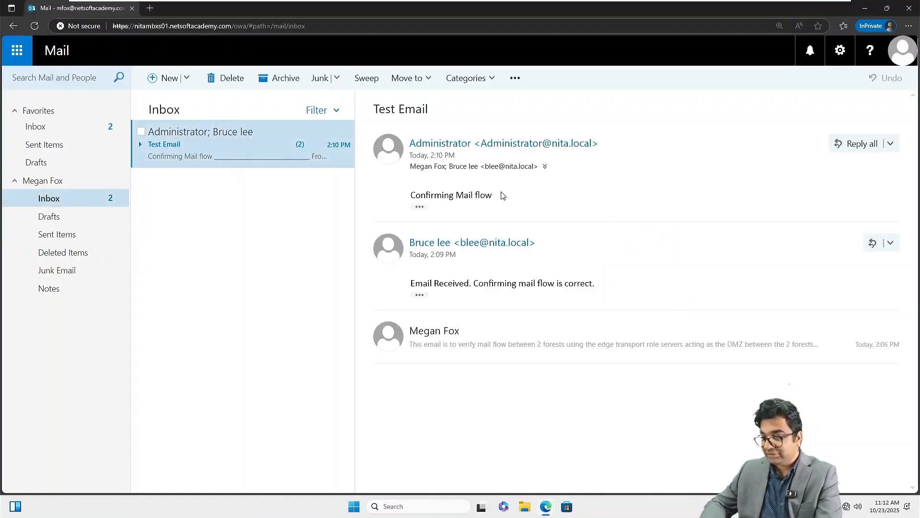